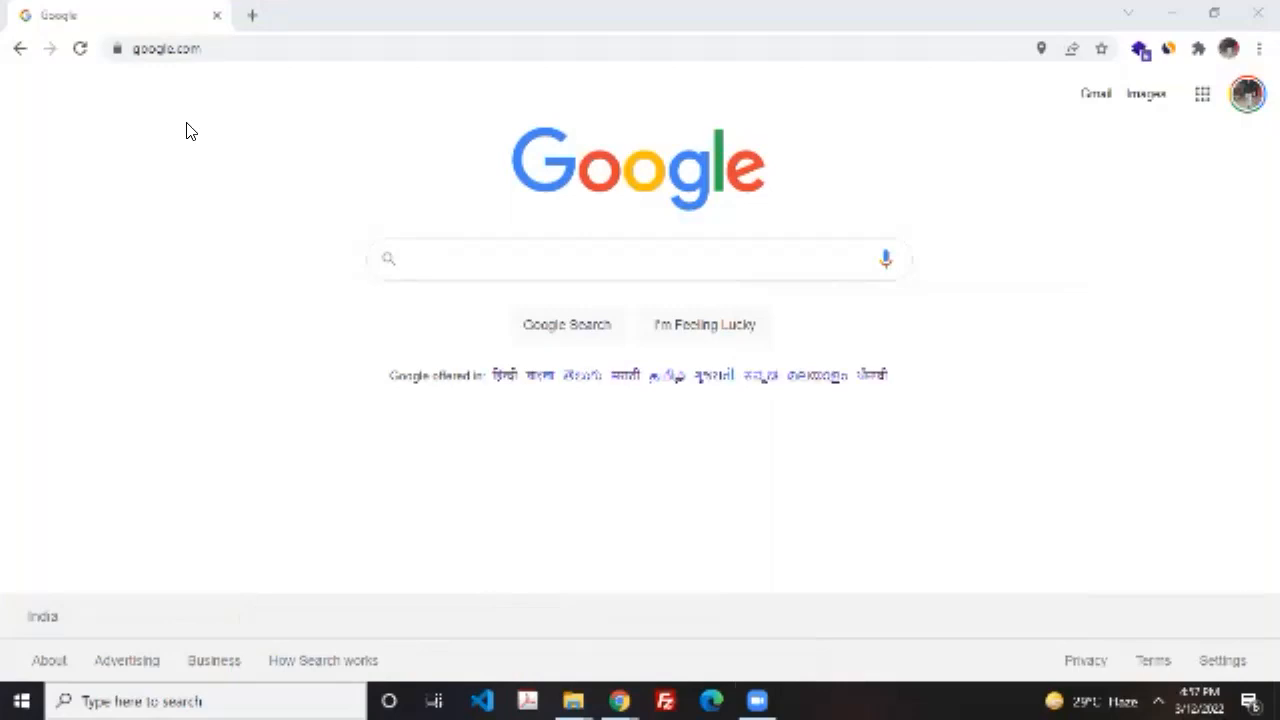
Step: Search Google for "whatsapp api"
left_click(247, 132)
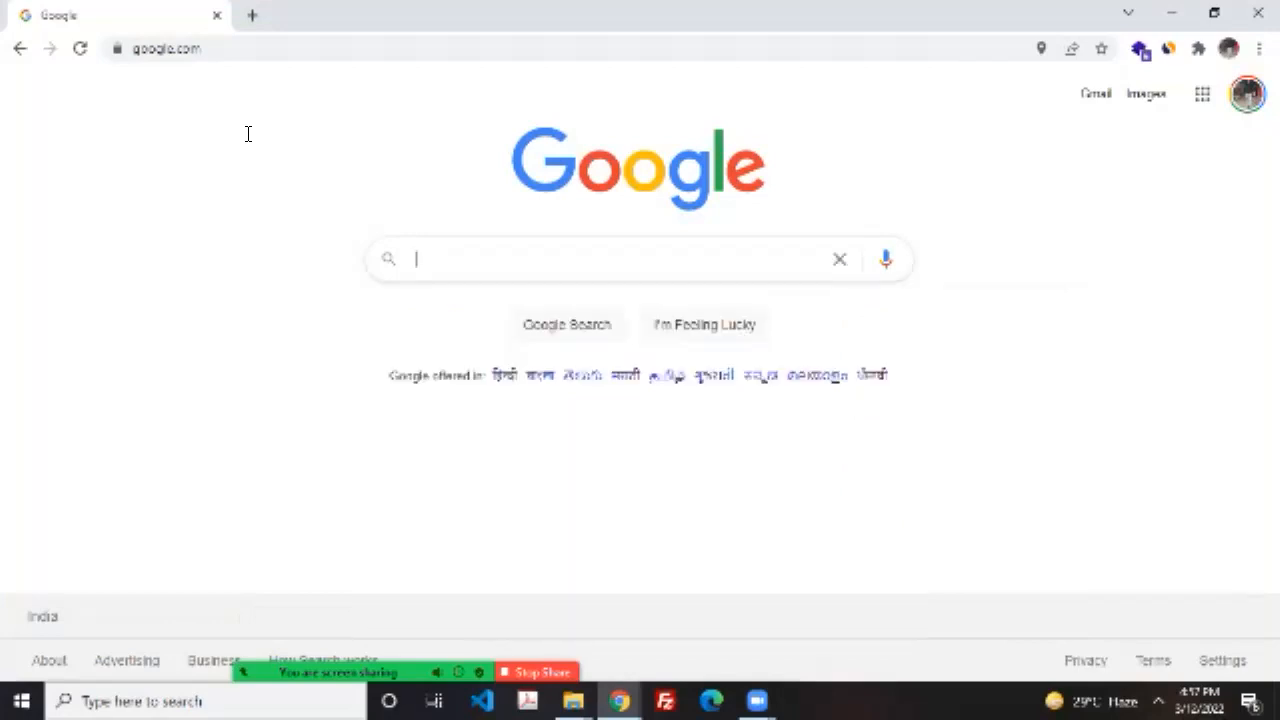
key("BackSpace")
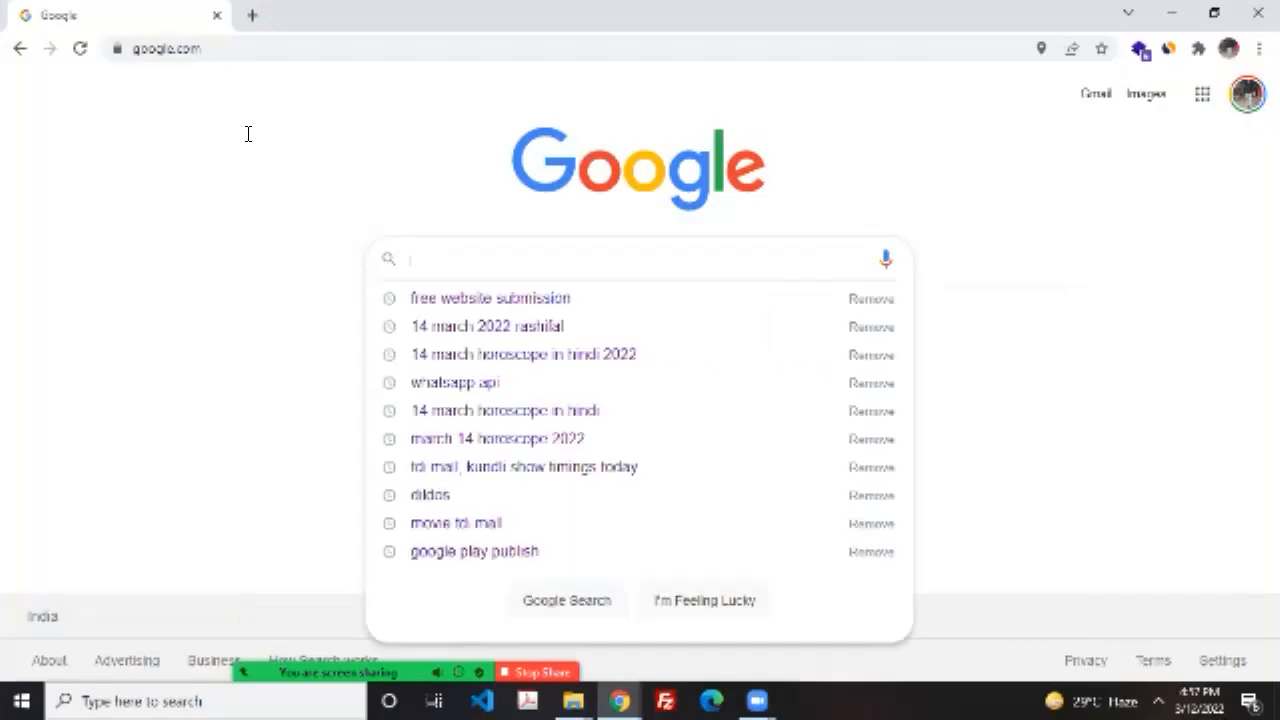
type("w")
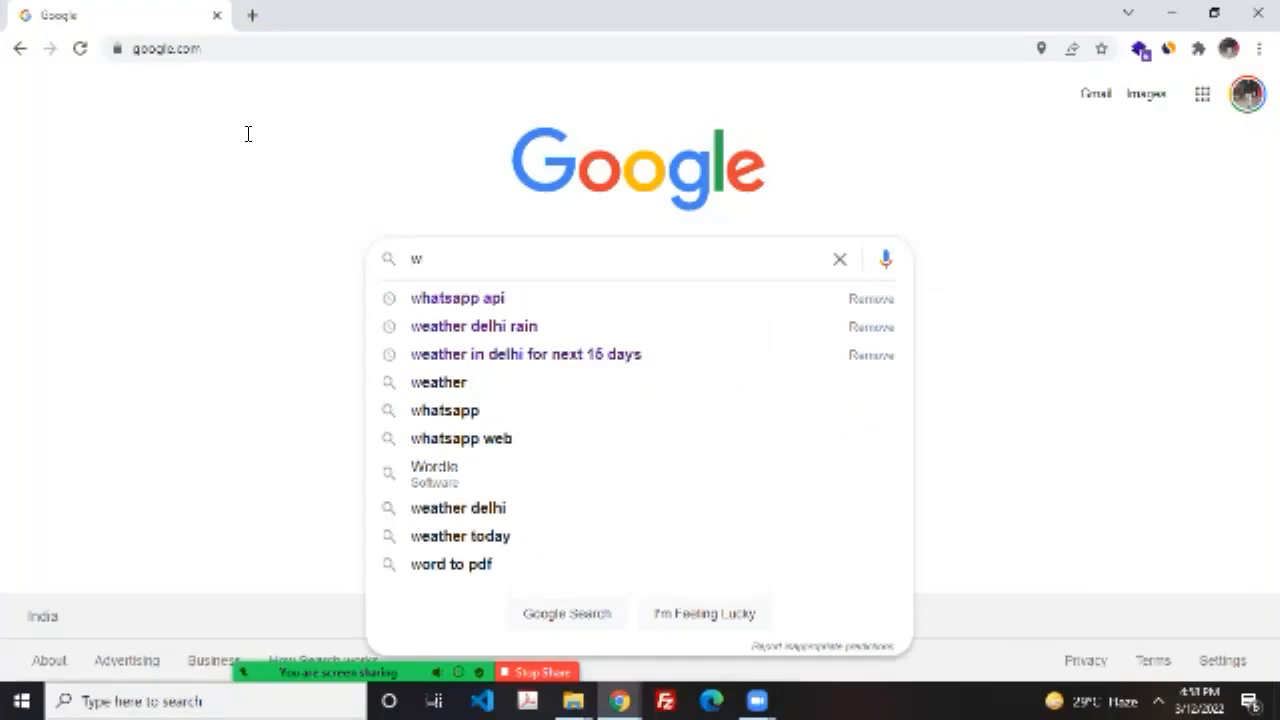
key("Down")
key("Return")
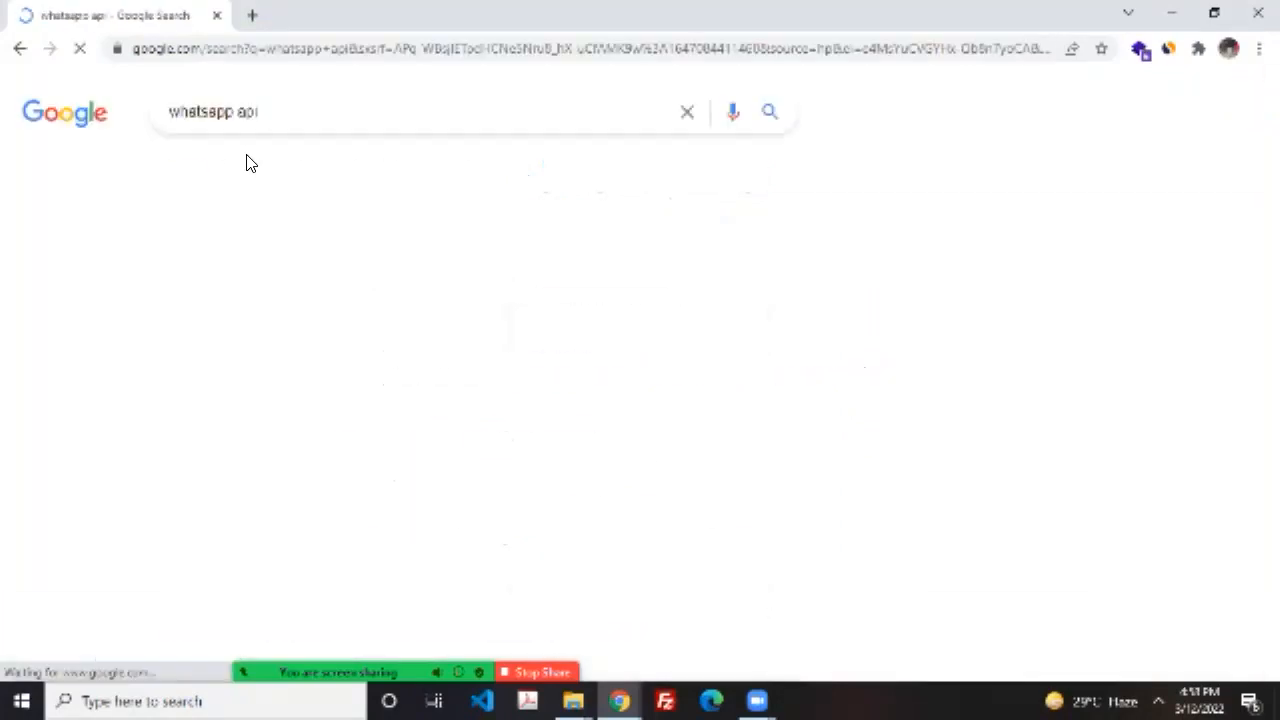
Step: Open the WhatsApp Business API result from whatsapp.com in a new tab and switch to it
scroll(250, 165, "down", 4)
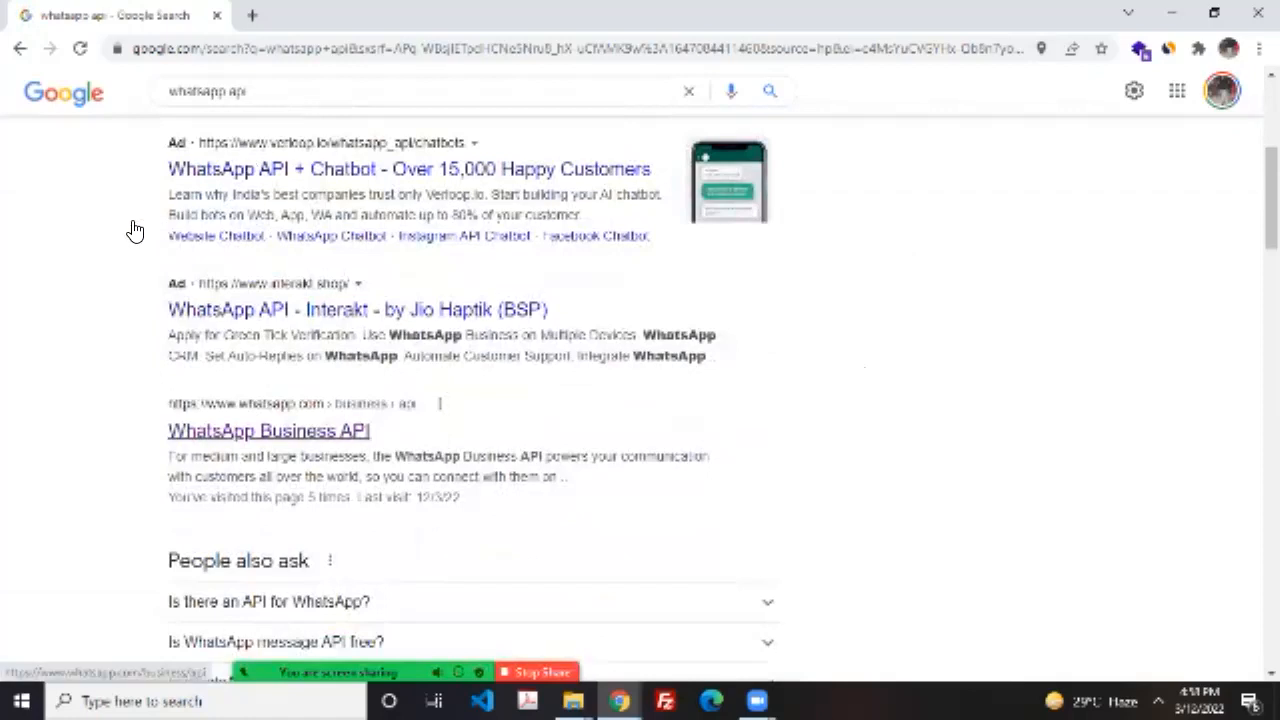
left_click(269, 431, "ctrl")
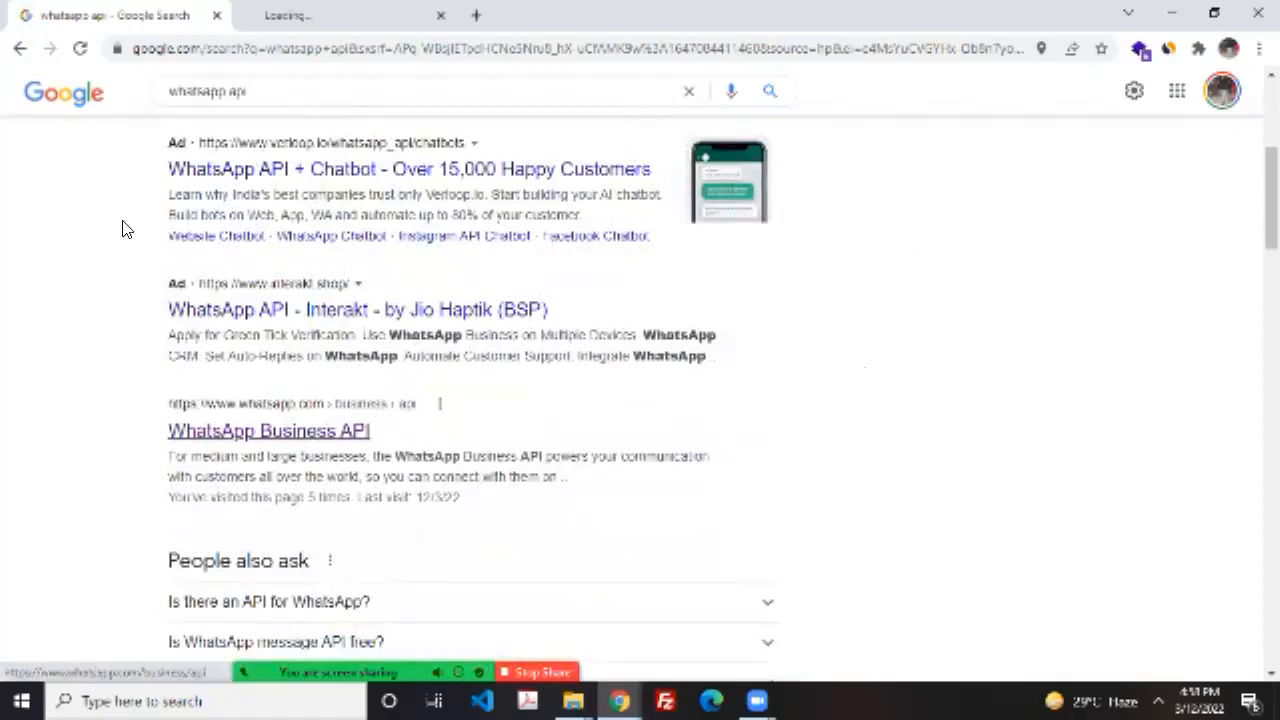
key("ctrl+Tab")
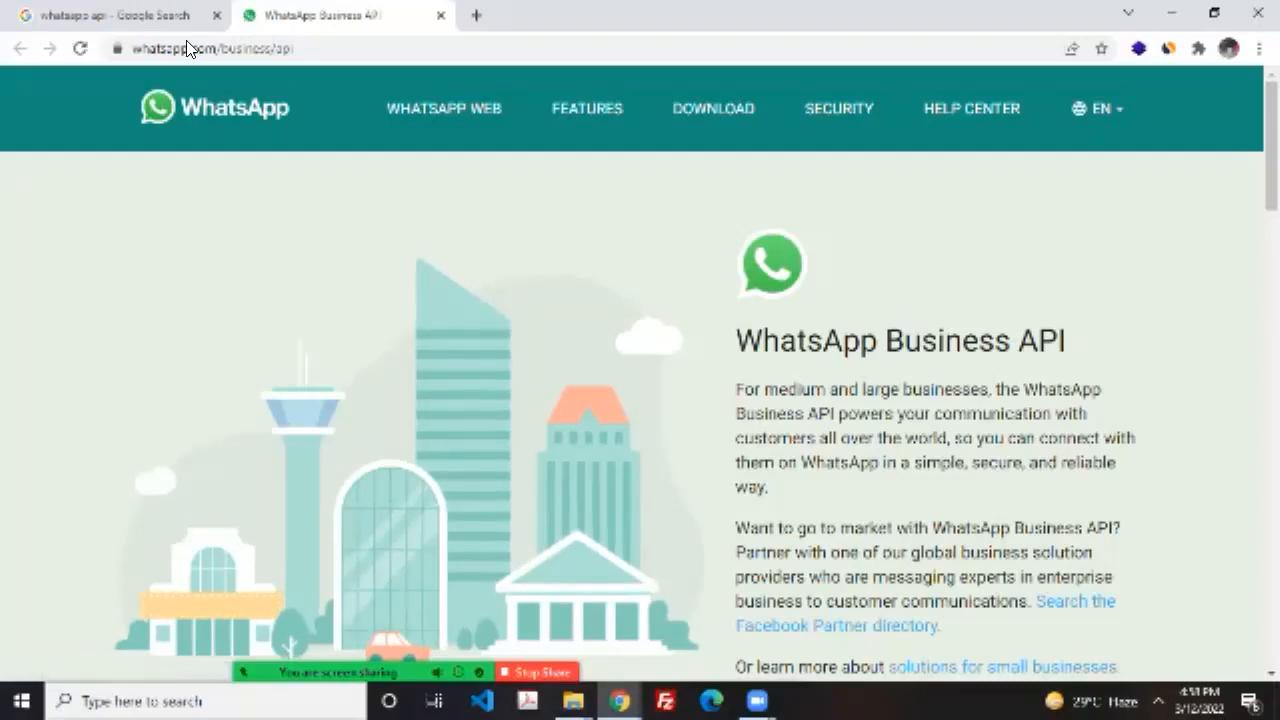
Step: Open the Get Started form from the WhatsApp Business API page, review its fields and close it
scroll(232, 148, "down", 4)
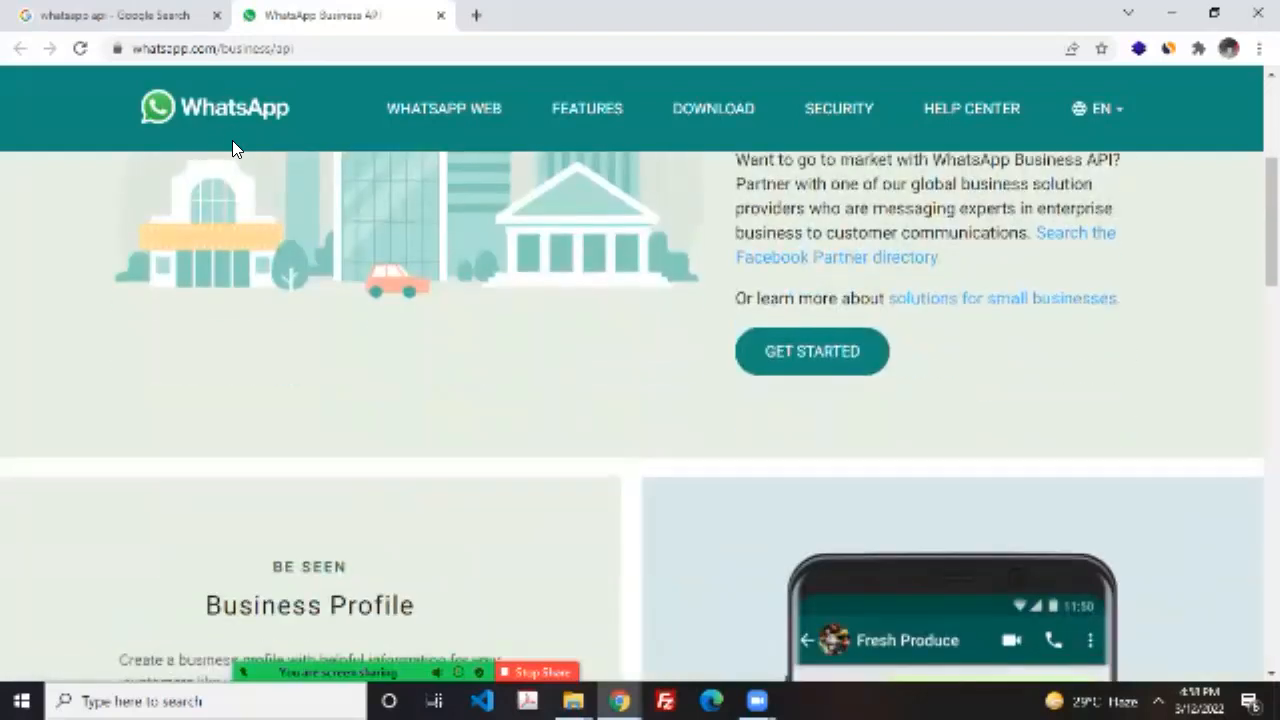
scroll(232, 148, "down", 1)
scroll(232, 148, "up", 1)
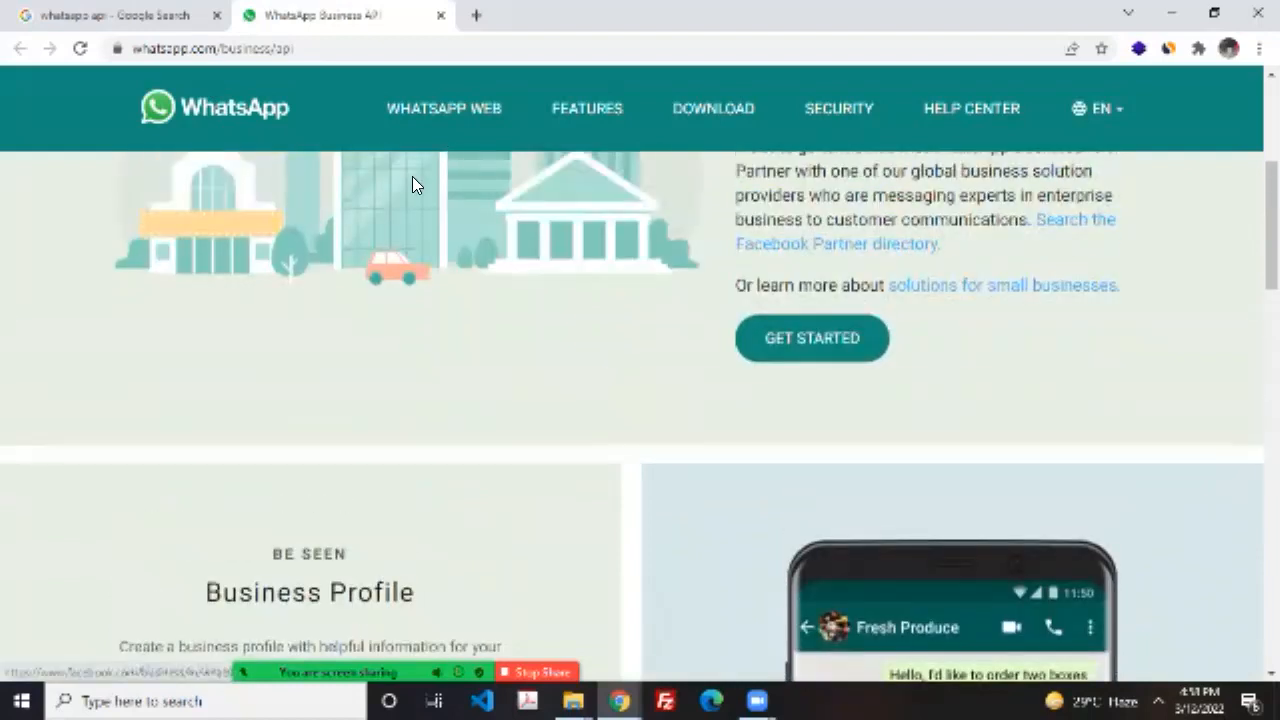
left_click(421, 187)
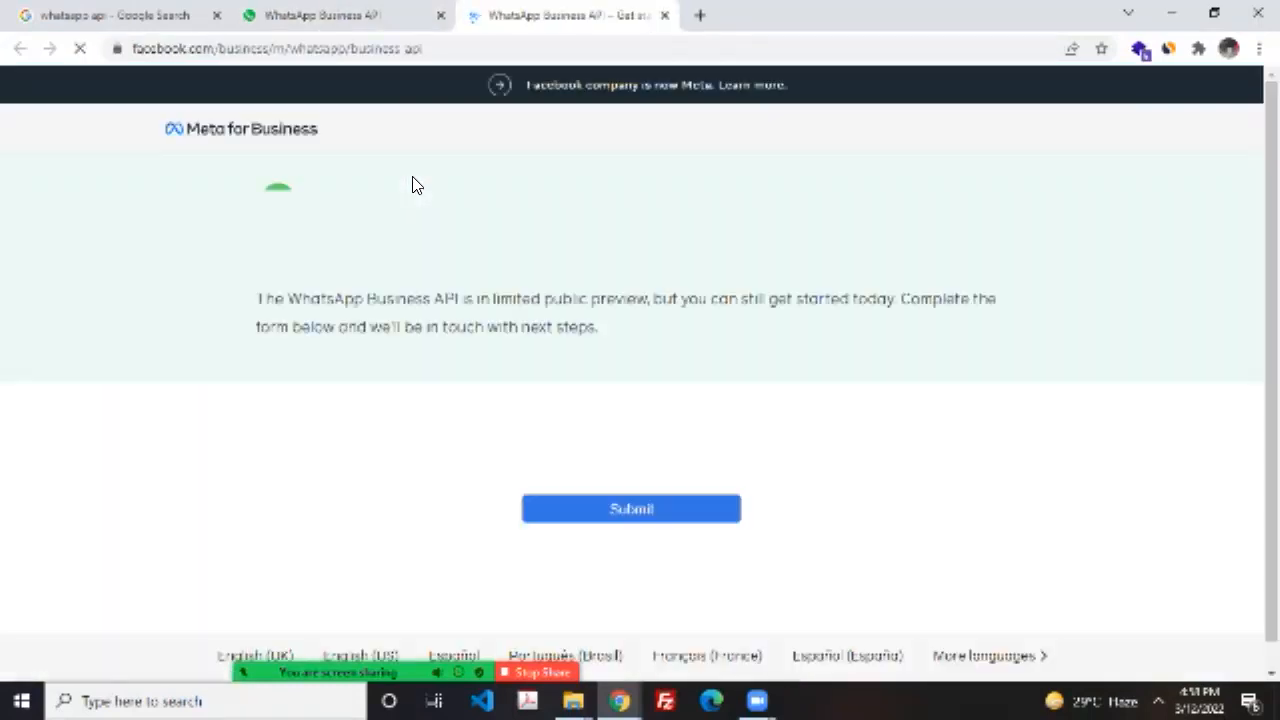
scroll(416, 186, "down", 2)
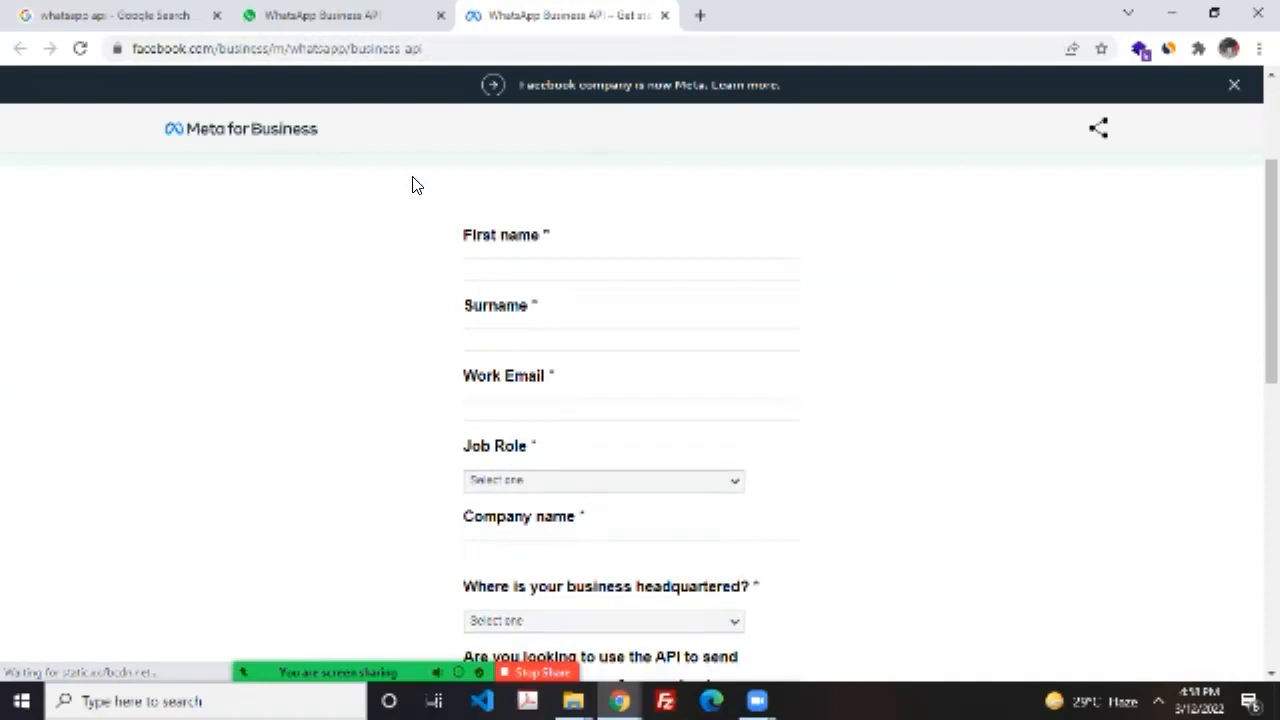
scroll(416, 186, "down", 3)
scroll(416, 186, "down", 3)
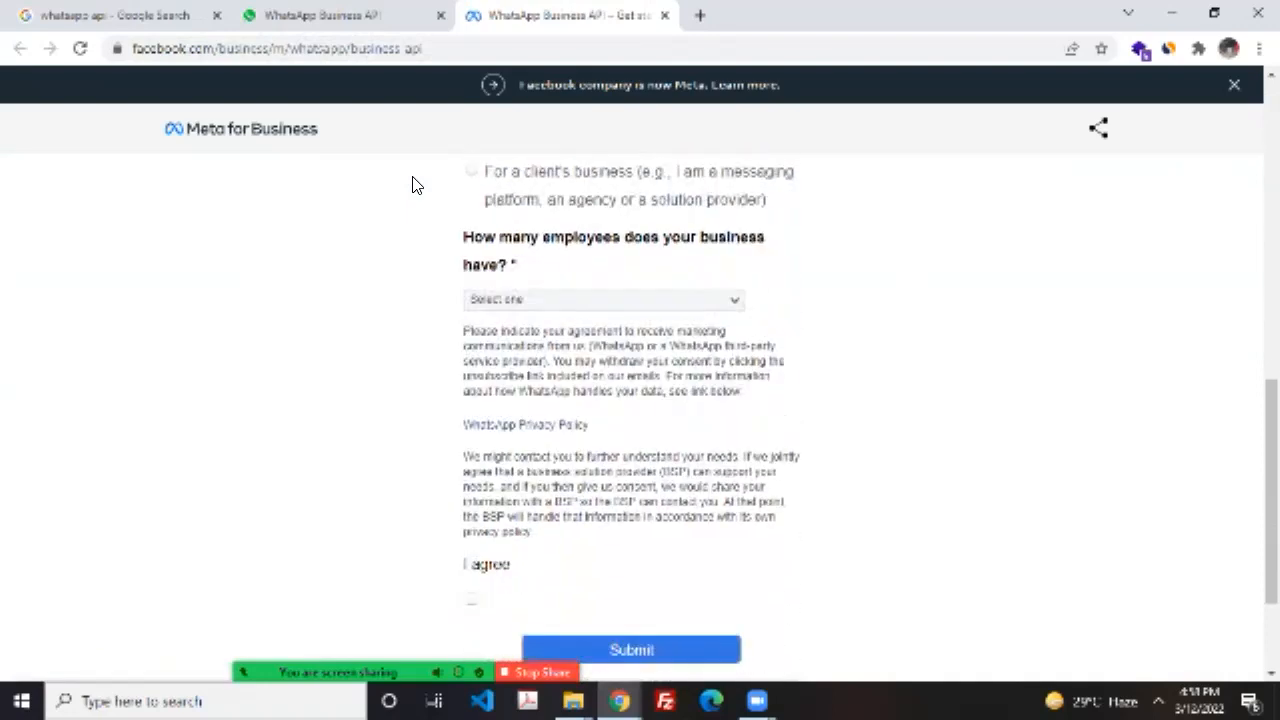
scroll(416, 186, "up", 8)
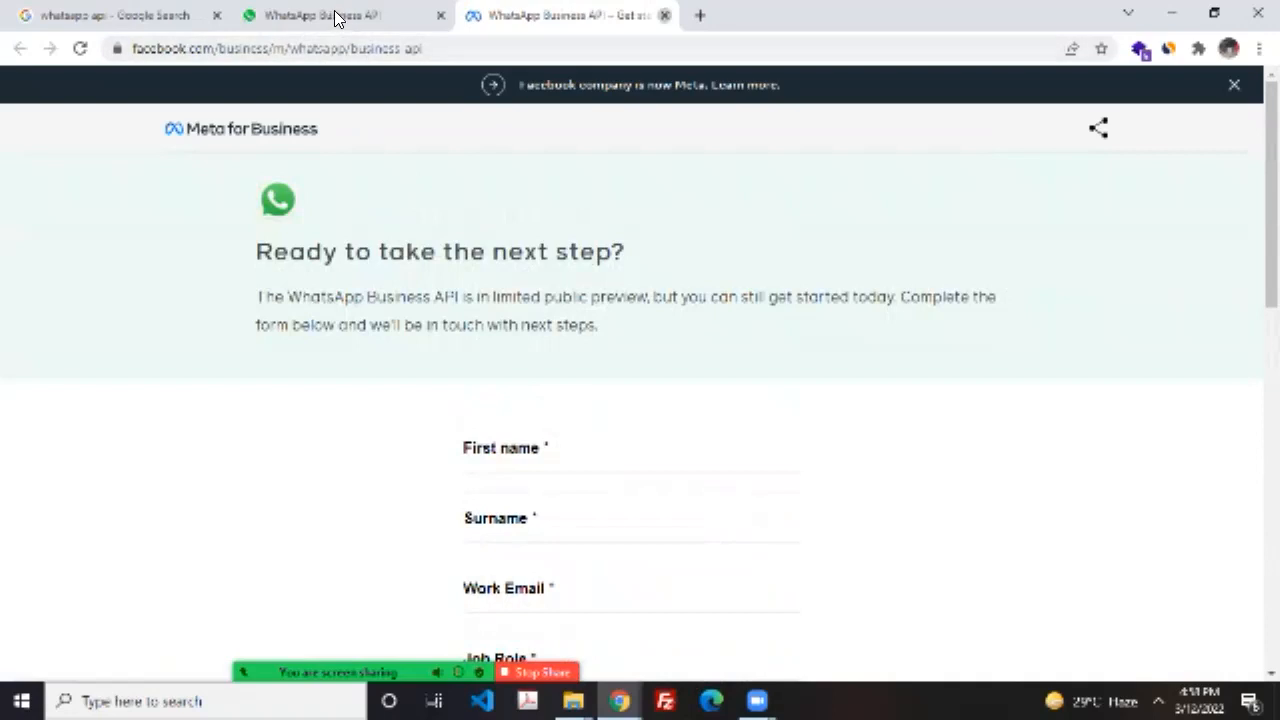
key("ctrl+w")
Step: Look through the WhatsApp Business API page down to its footer and return to the introduction
scroll(250, 214, "up", 3)
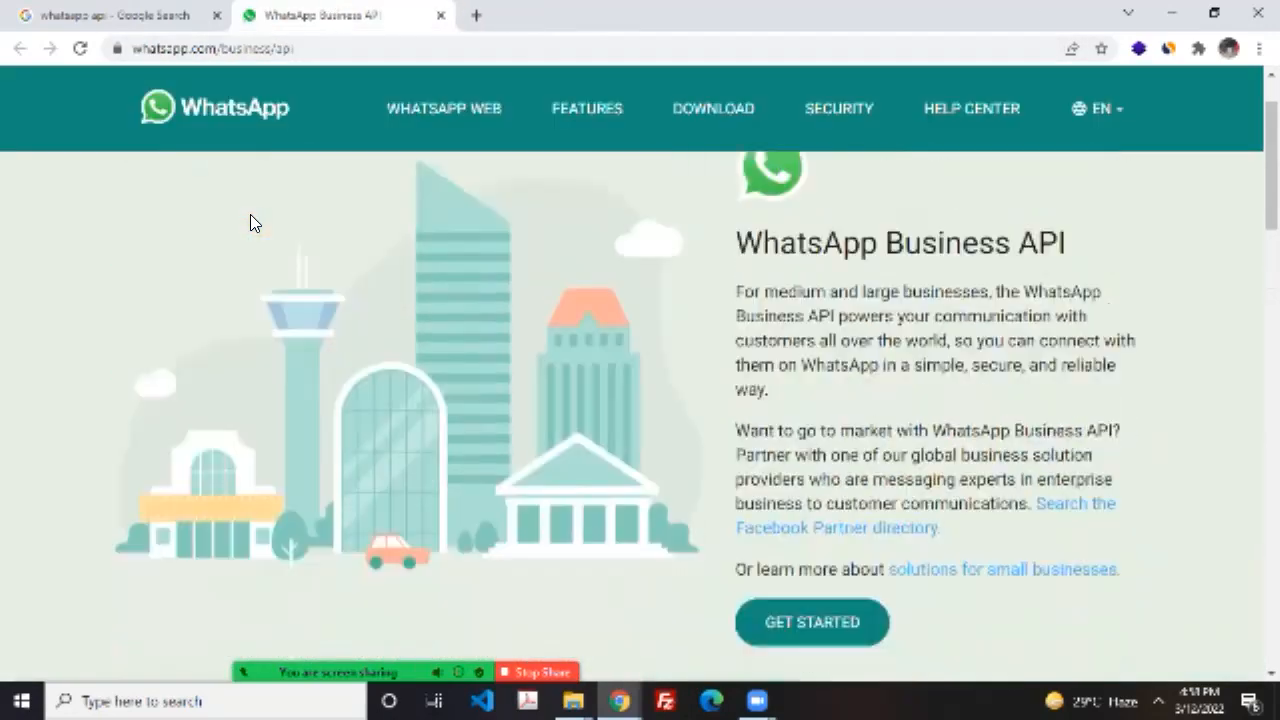
scroll(250, 214, "down", 15)
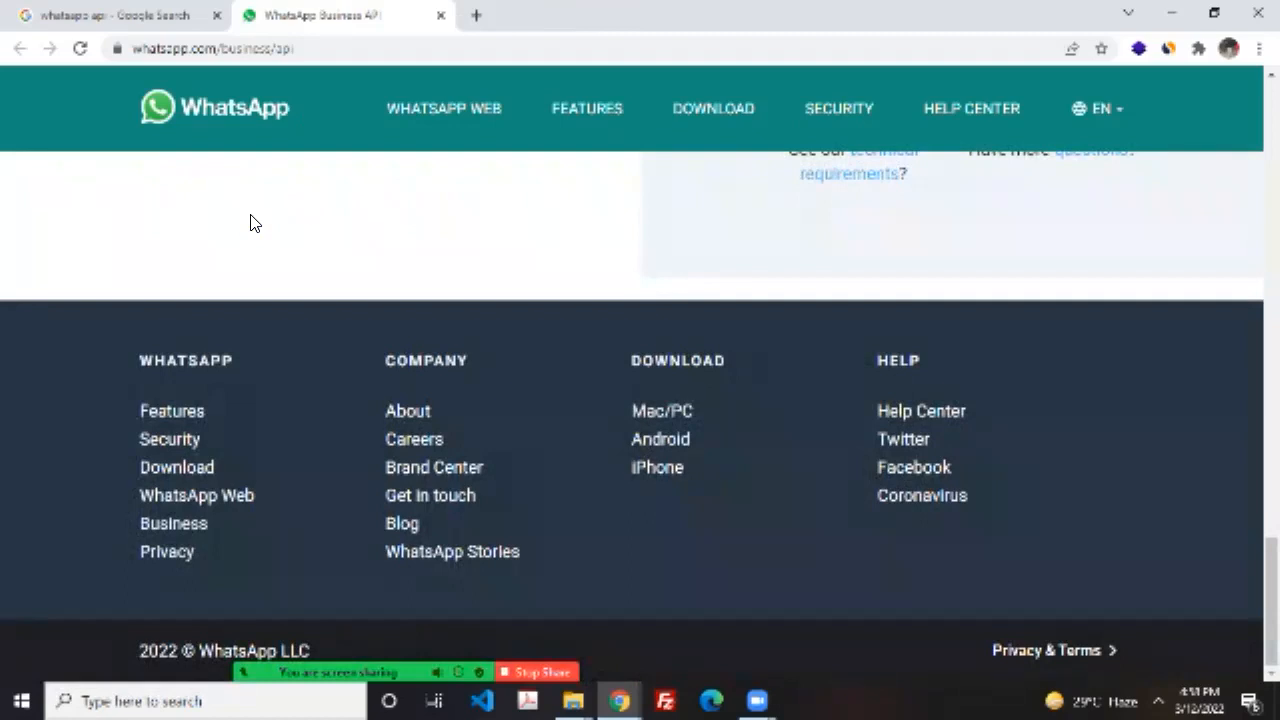
scroll(250, 222, "up", 8)
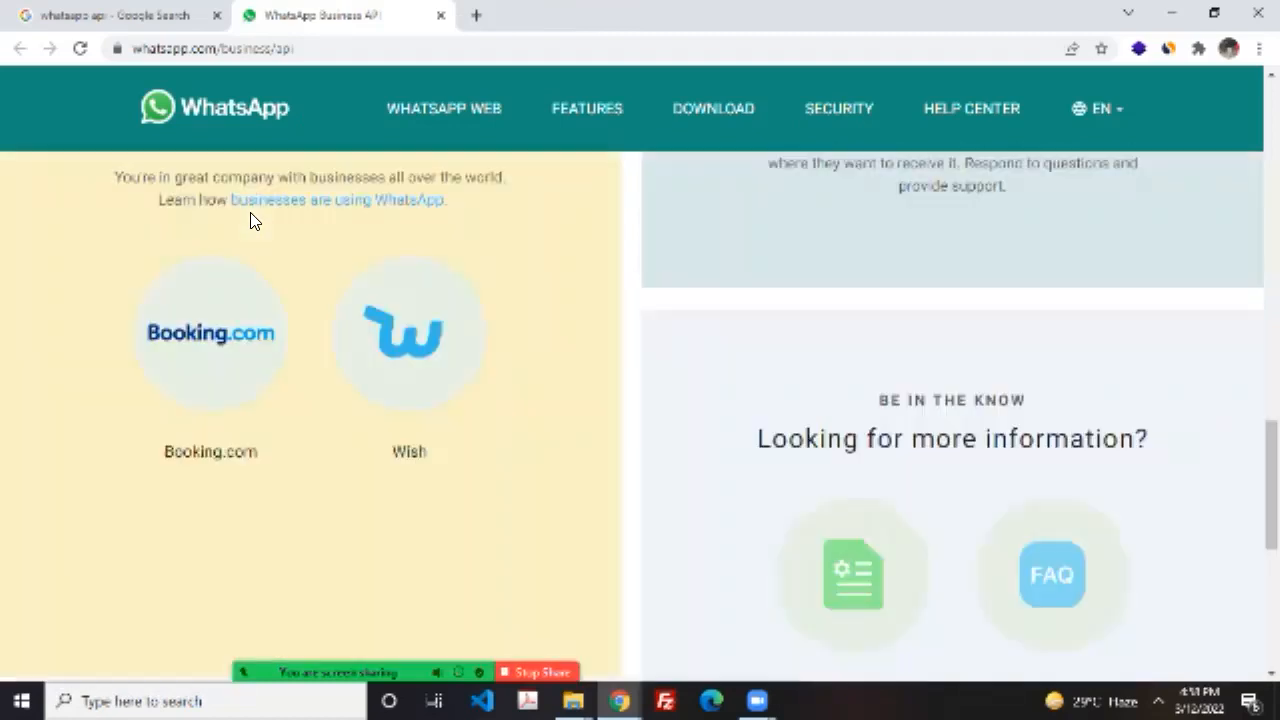
scroll(251, 214, "up", 8)
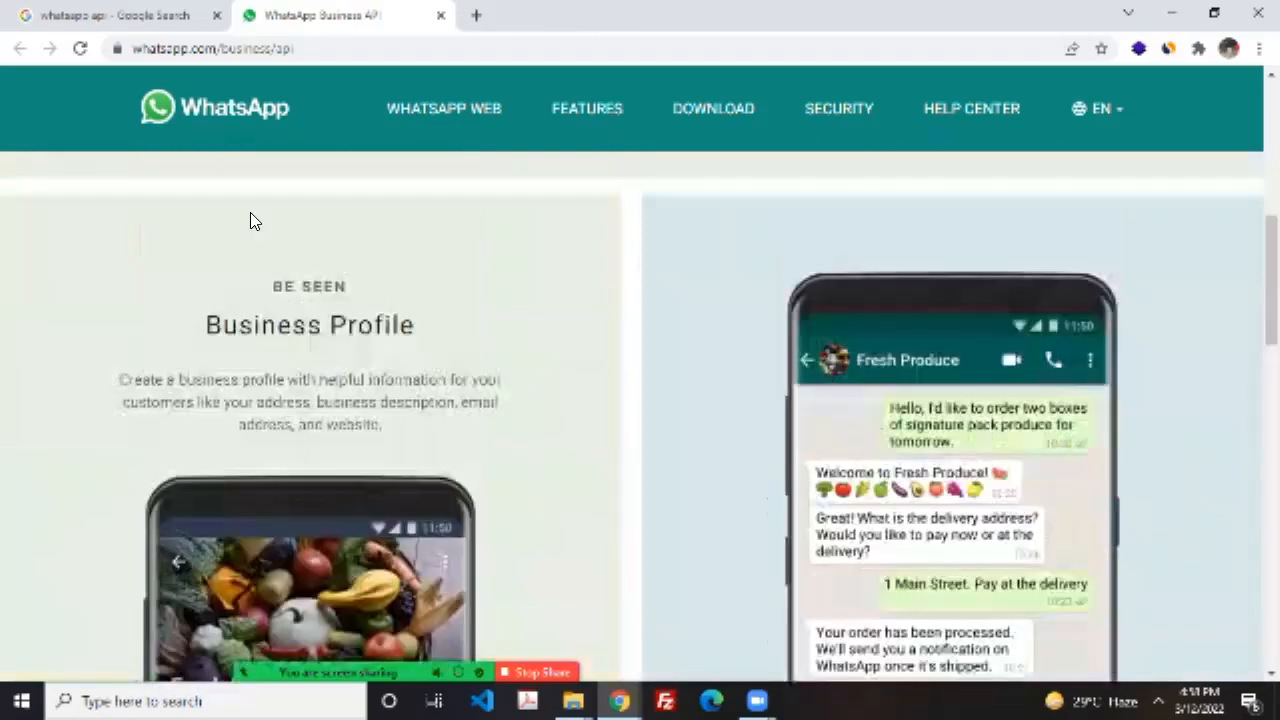
scroll(251, 218, "down", 1)
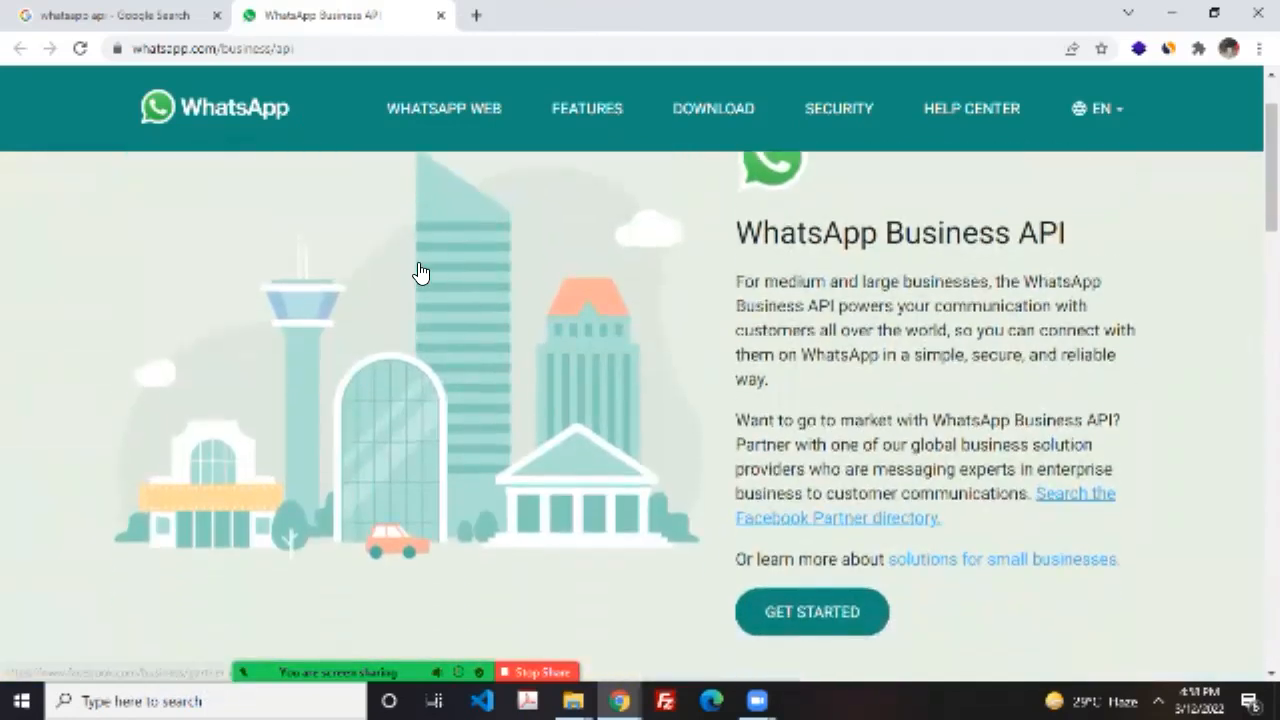
scroll(420, 273, "up", 2)
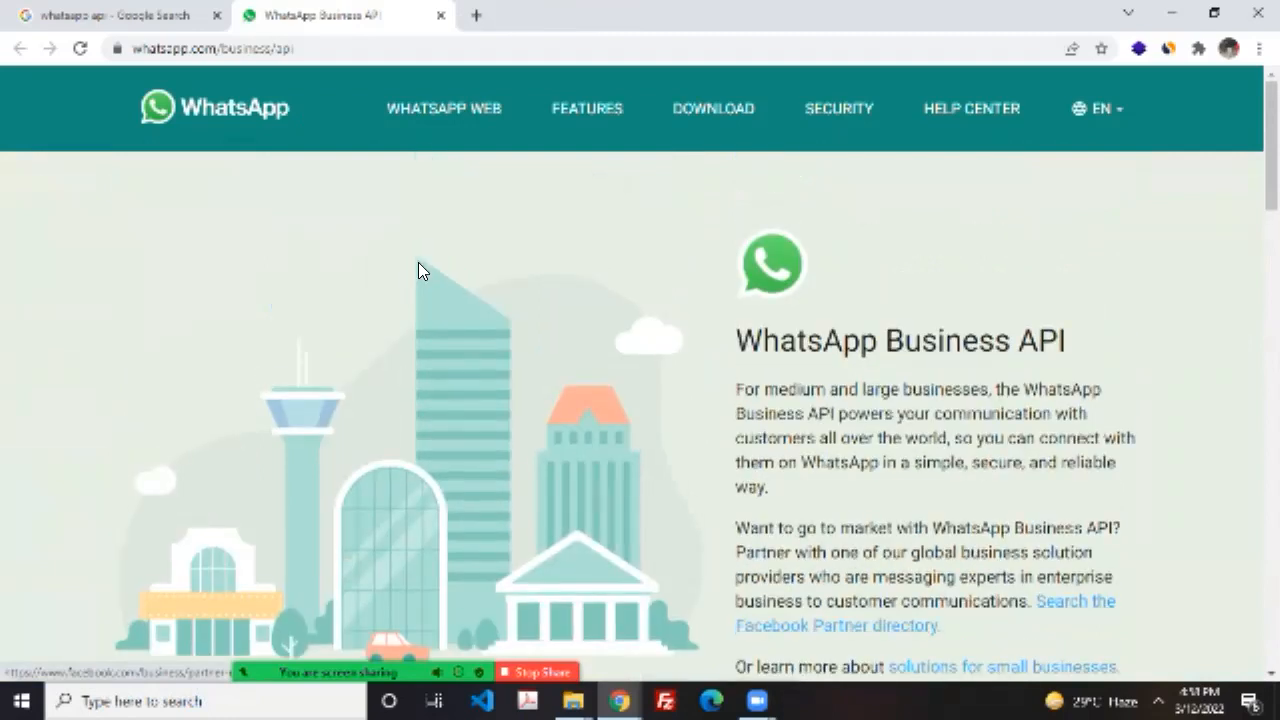
scroll(464, 248, "down", 3)
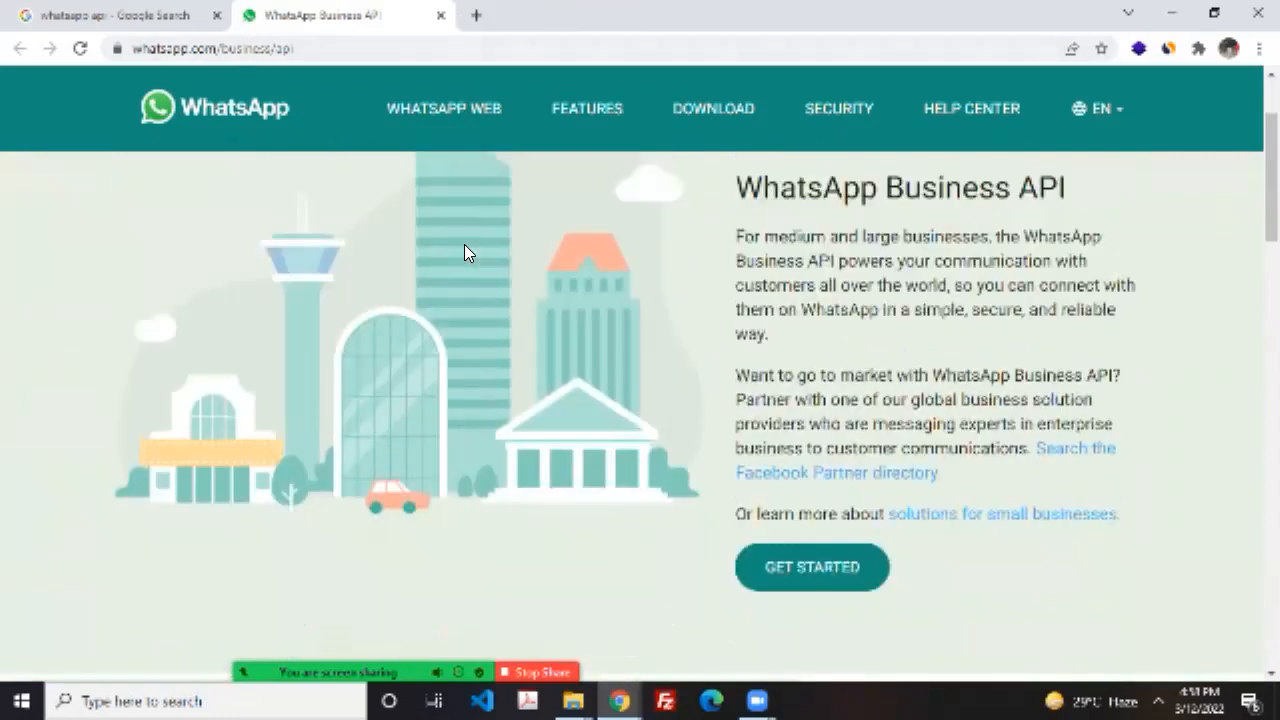
Step: Reopen the Get Started form and review its questions through to the end
left_click(418, 265)
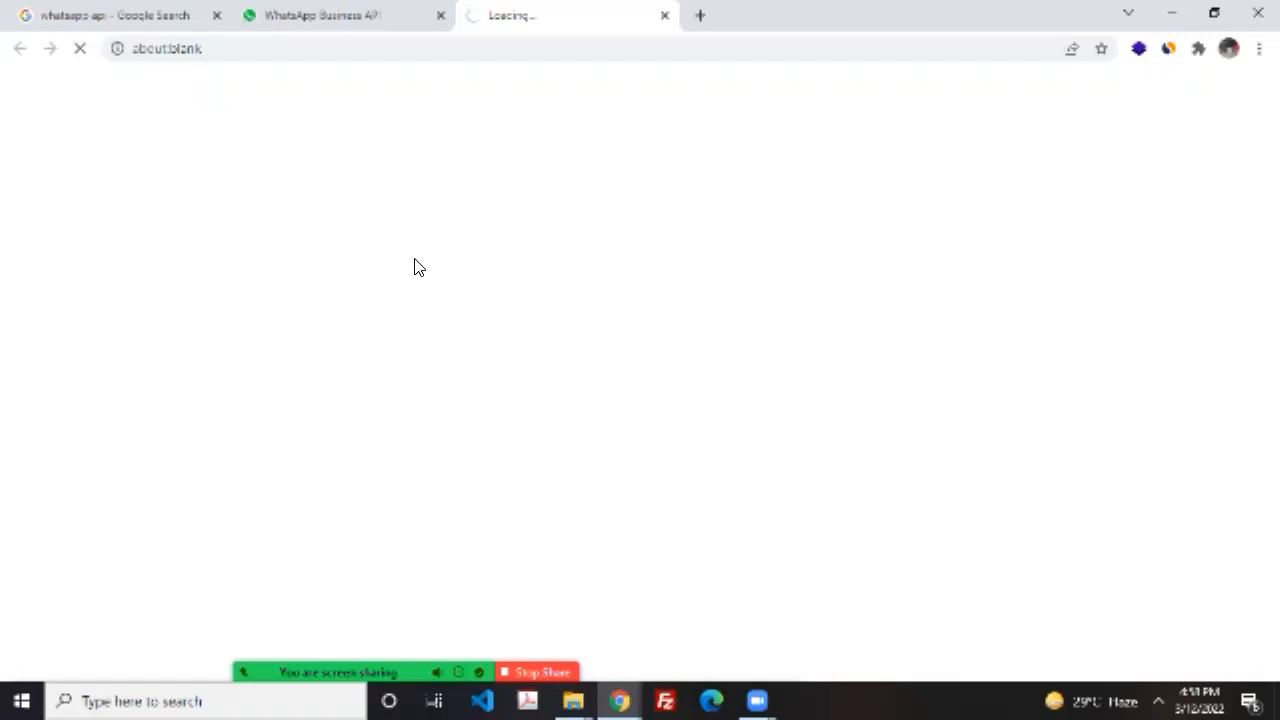
scroll(414, 260, "down", 7)
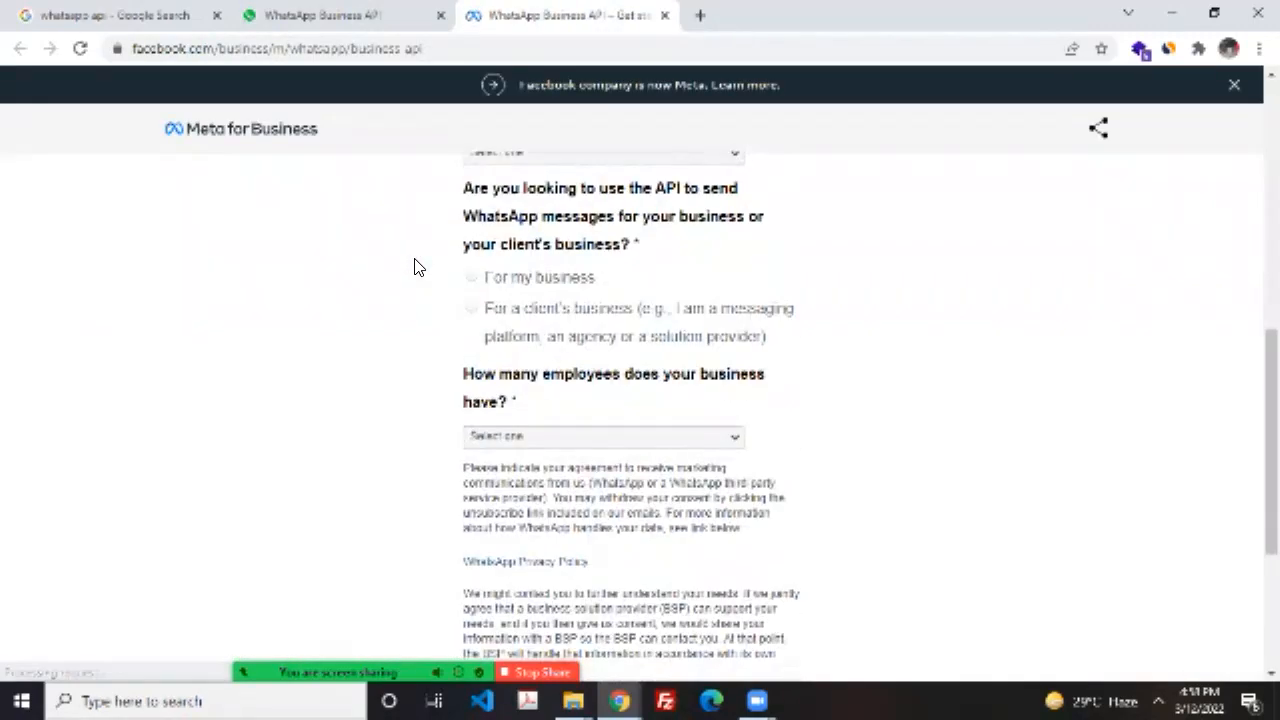
scroll(418, 267, "down", 5)
scroll(418, 267, "up", 12)
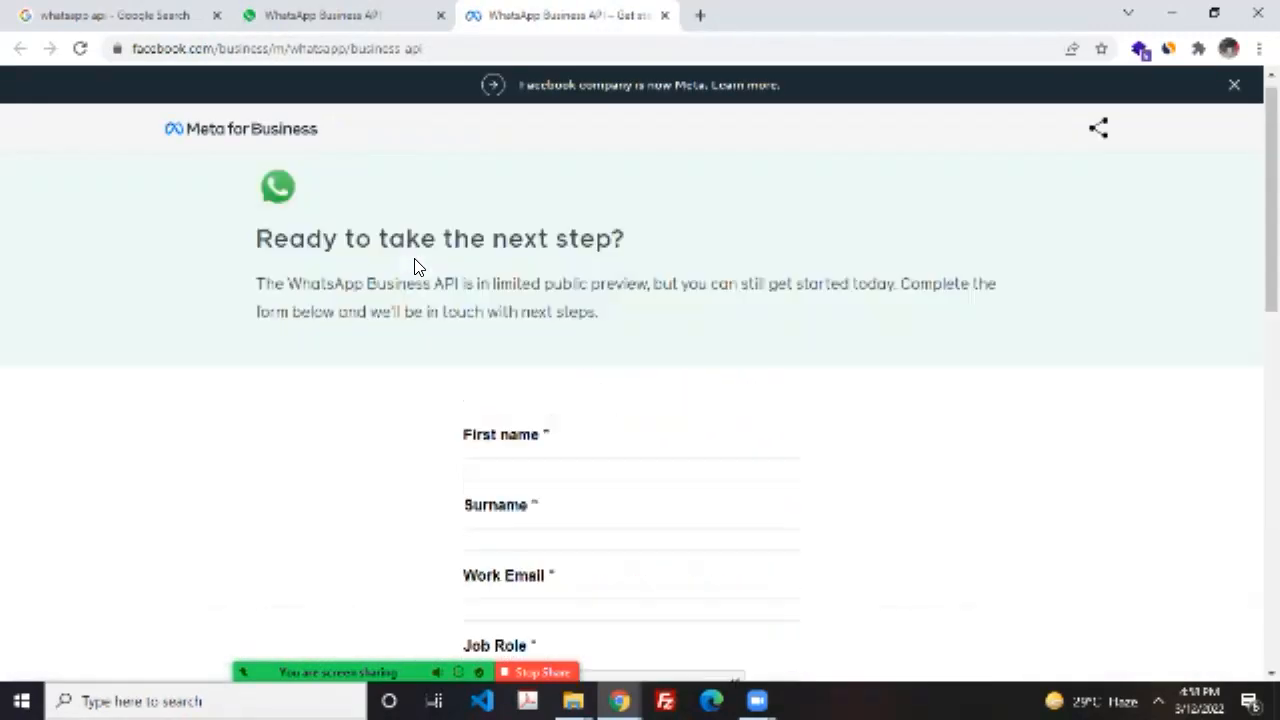
Step: View the Meta for Business home page from the form, then close it to return to the WhatsApp Business API page
left_click(128, 72)
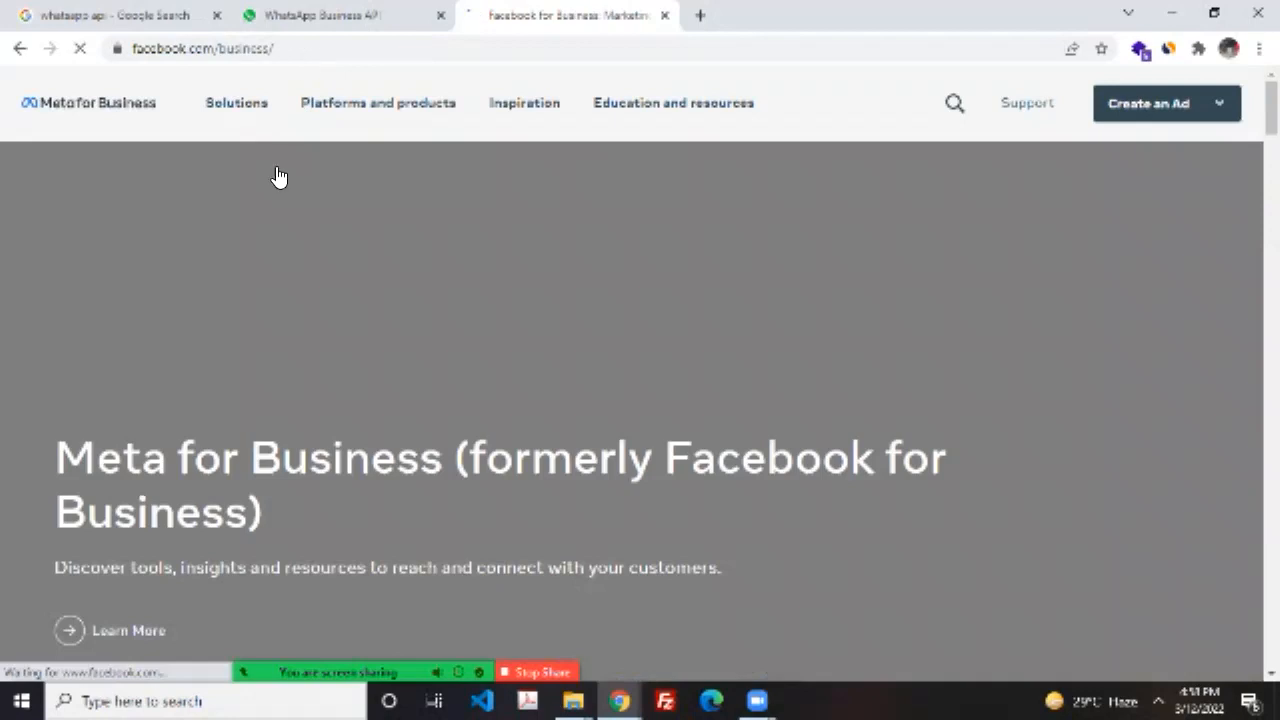
mouse_move(270, 213)
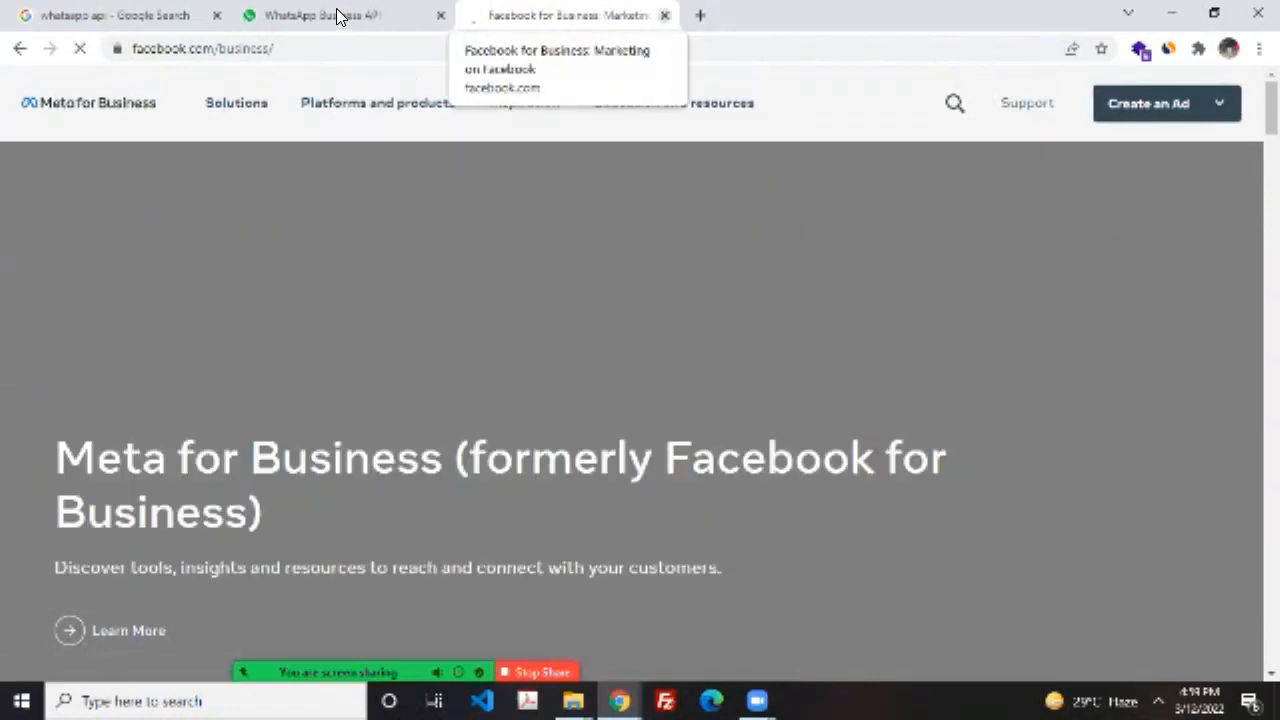
key("ctrl+w")
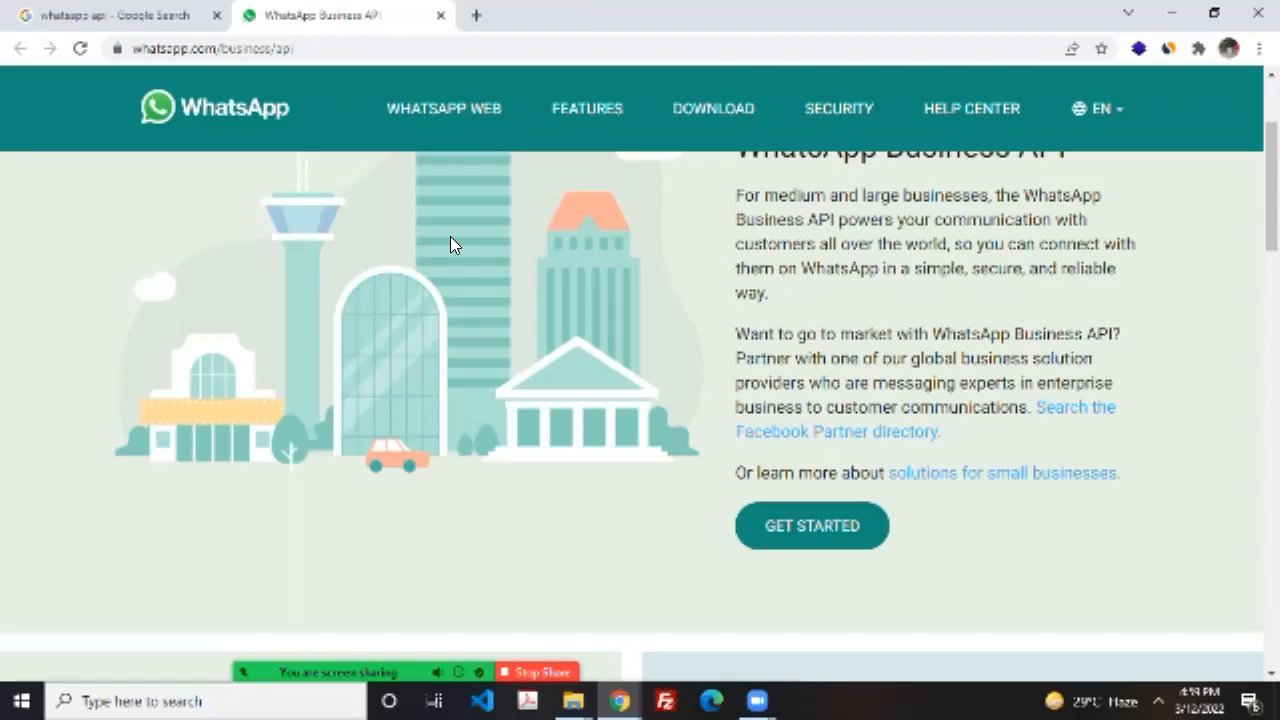
Step: Open the solutions for small businesses link in a new tab and view the WhatsApp Business App page's download options
middle_click(486, 250)
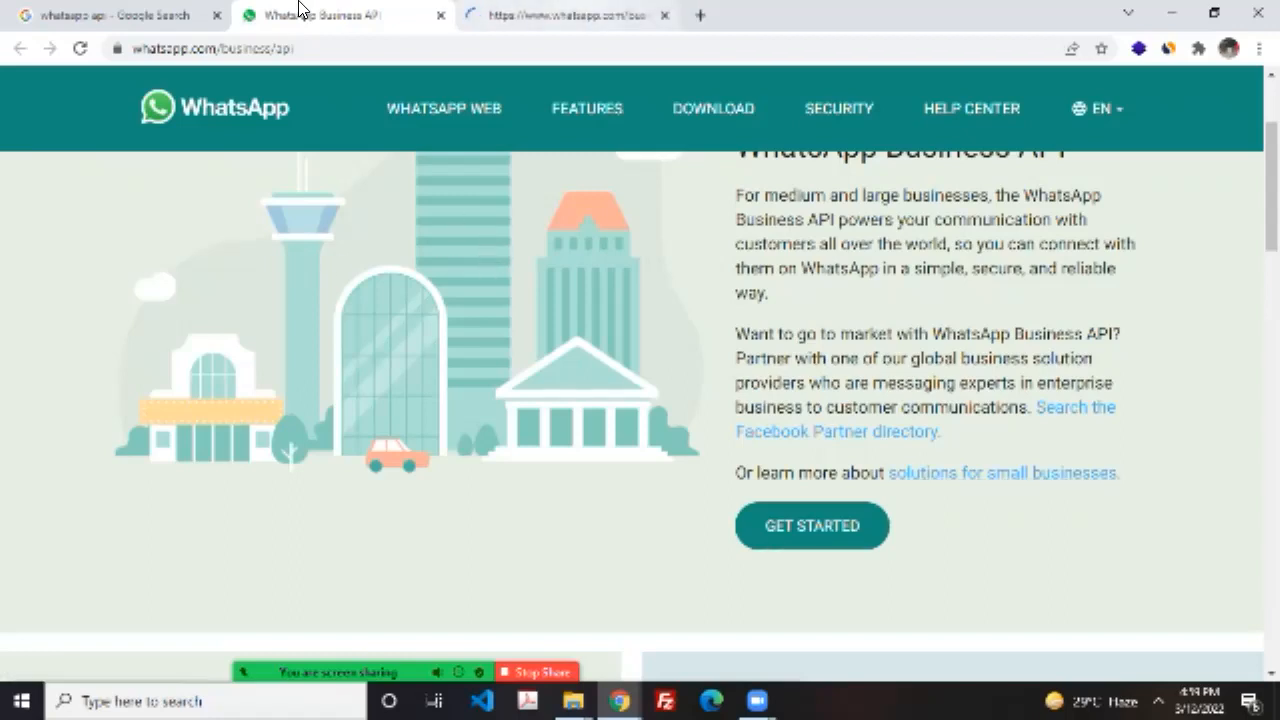
key("ctrl+Tab")
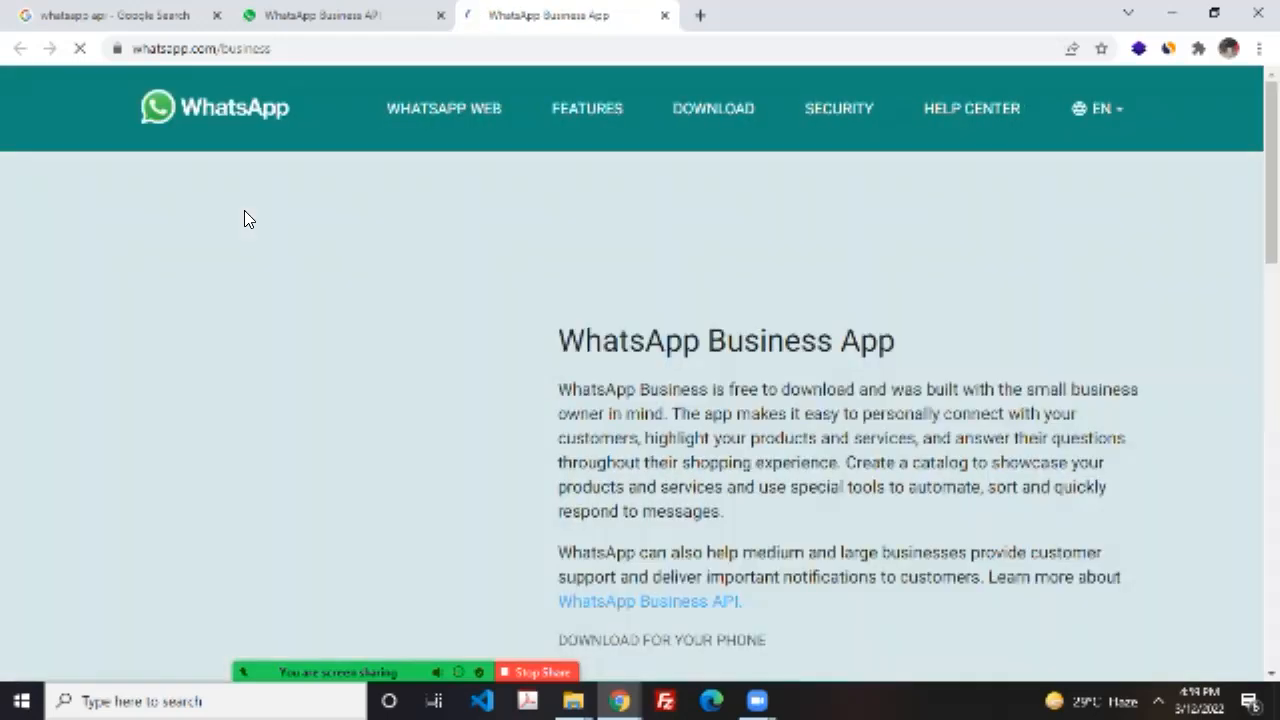
scroll(244, 218, "down", 3)
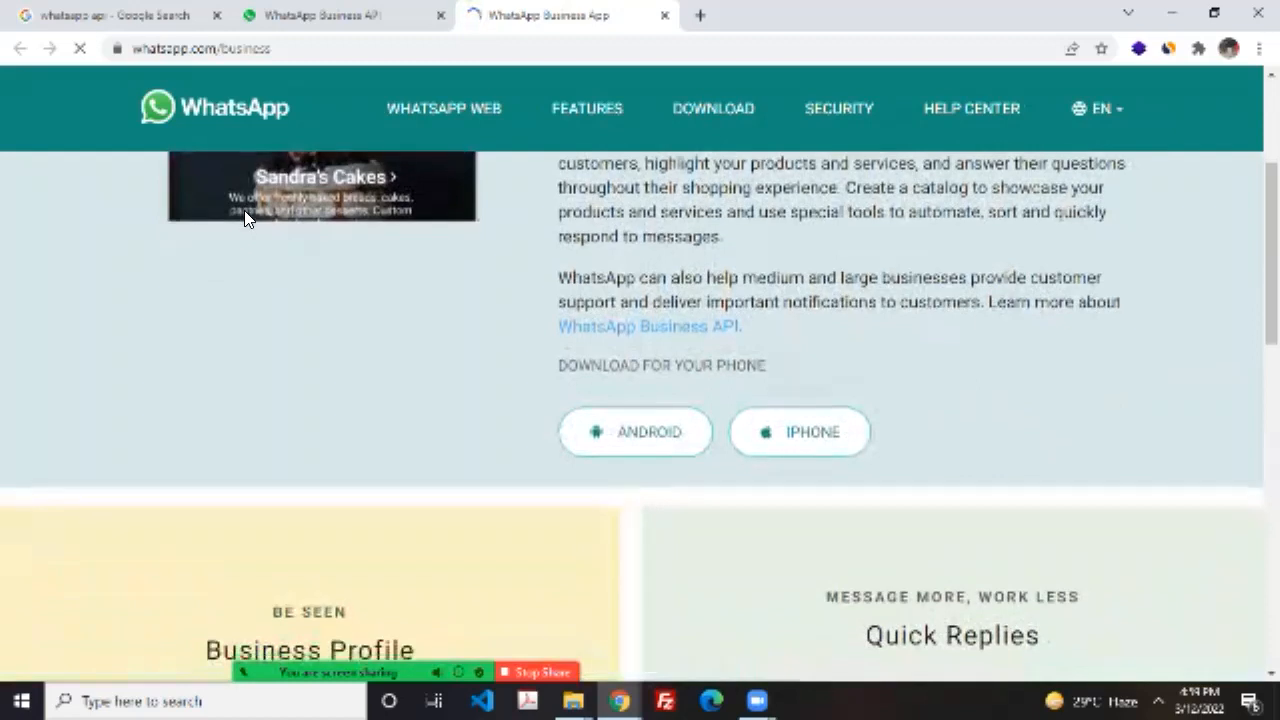
Step: Follow the WhatsApp Business API link to the WhatsApp Business Platform page on Meta for Developers and view its introduction
left_click(333, 180)
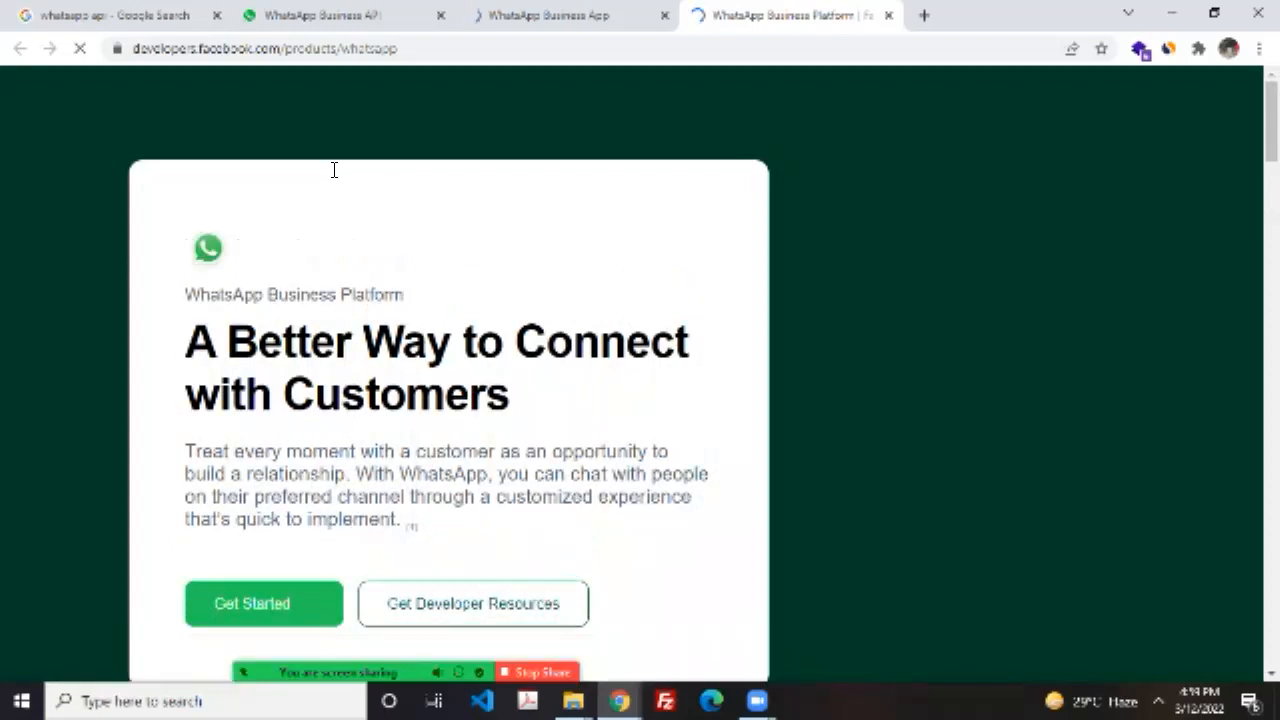
scroll(324, 178, "down", 2)
scroll(324, 178, "up", 2)
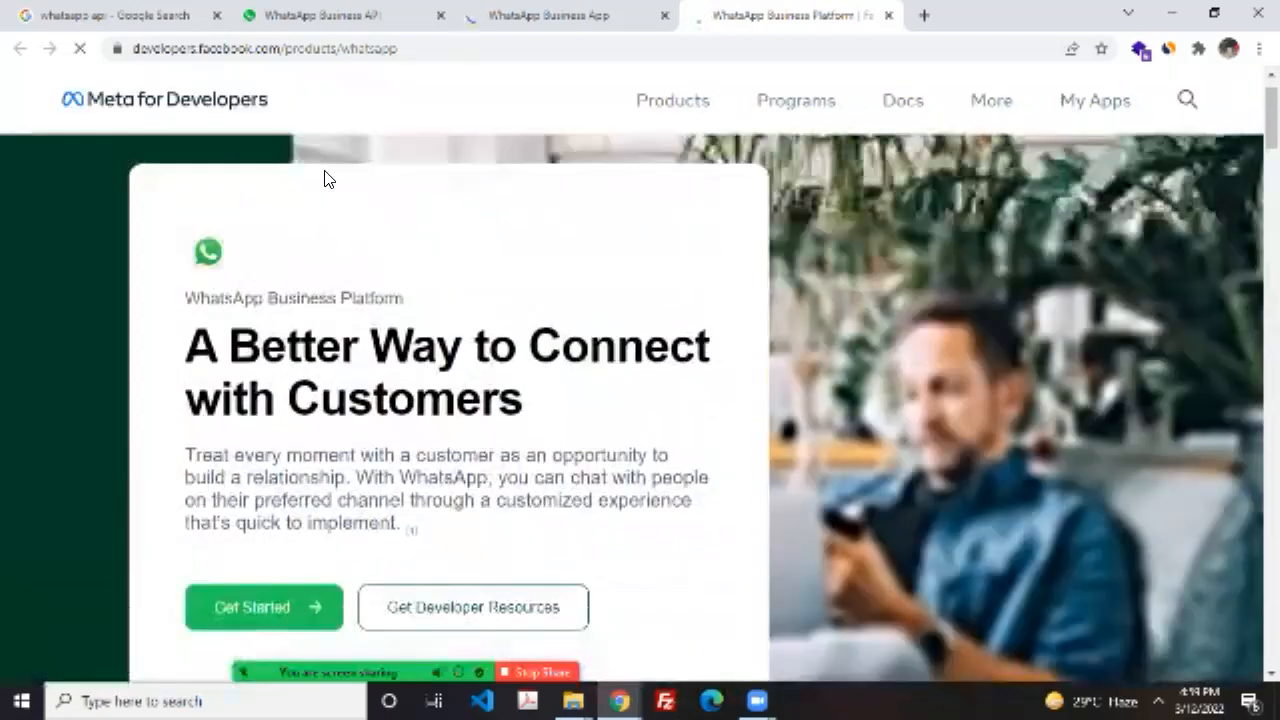
scroll(324, 178, "down", 1)
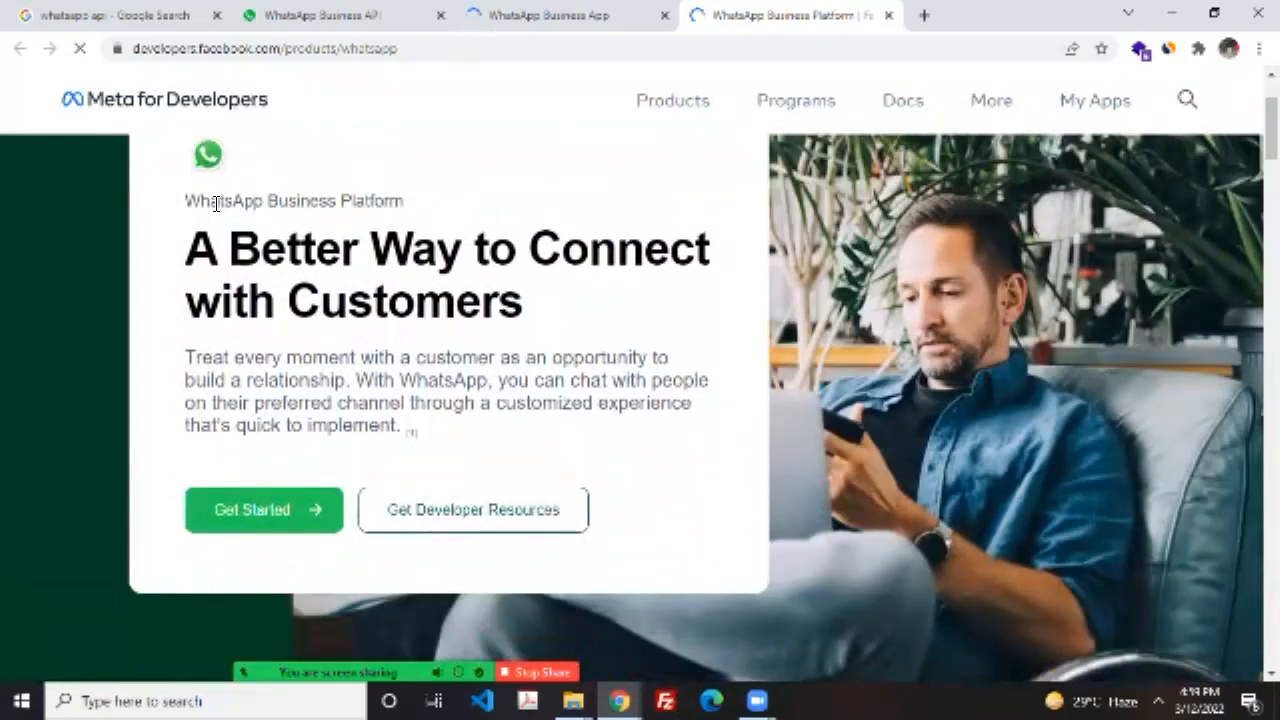
Step: Open the Get Started form from the WhatsApp Business Platform page and examine all of its fields
left_click(134, 269)
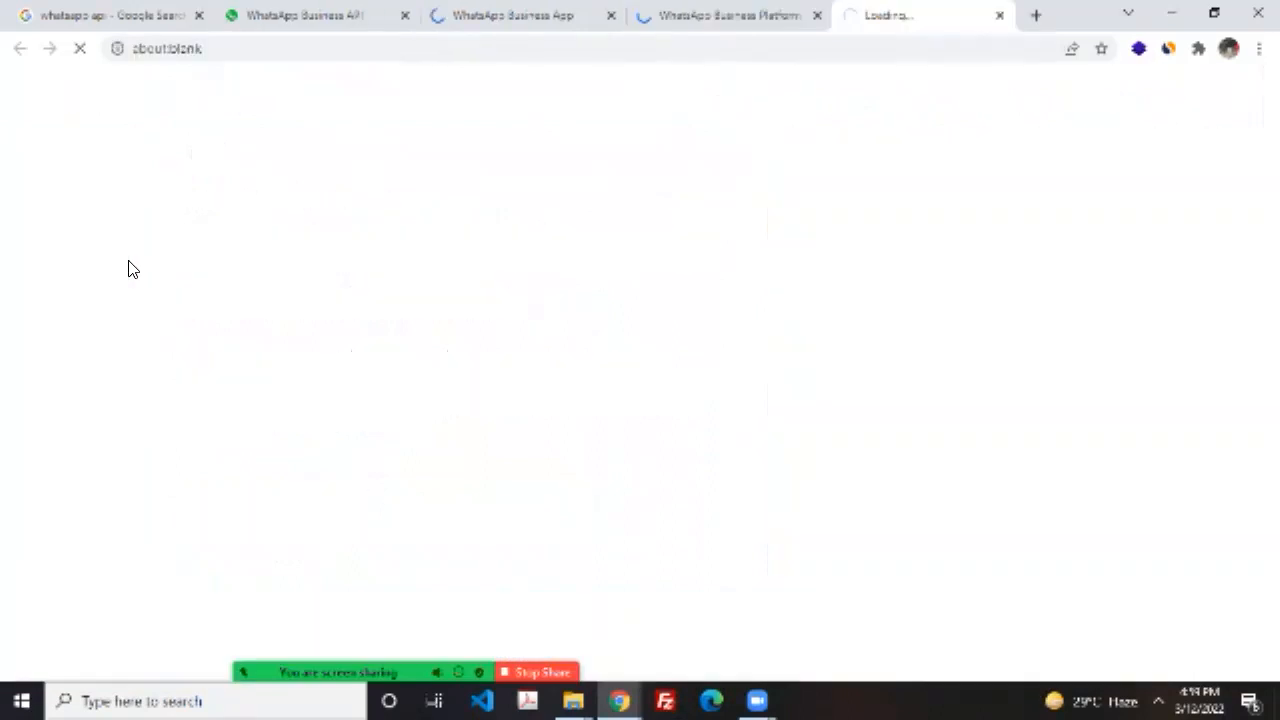
left_click(710, 14)
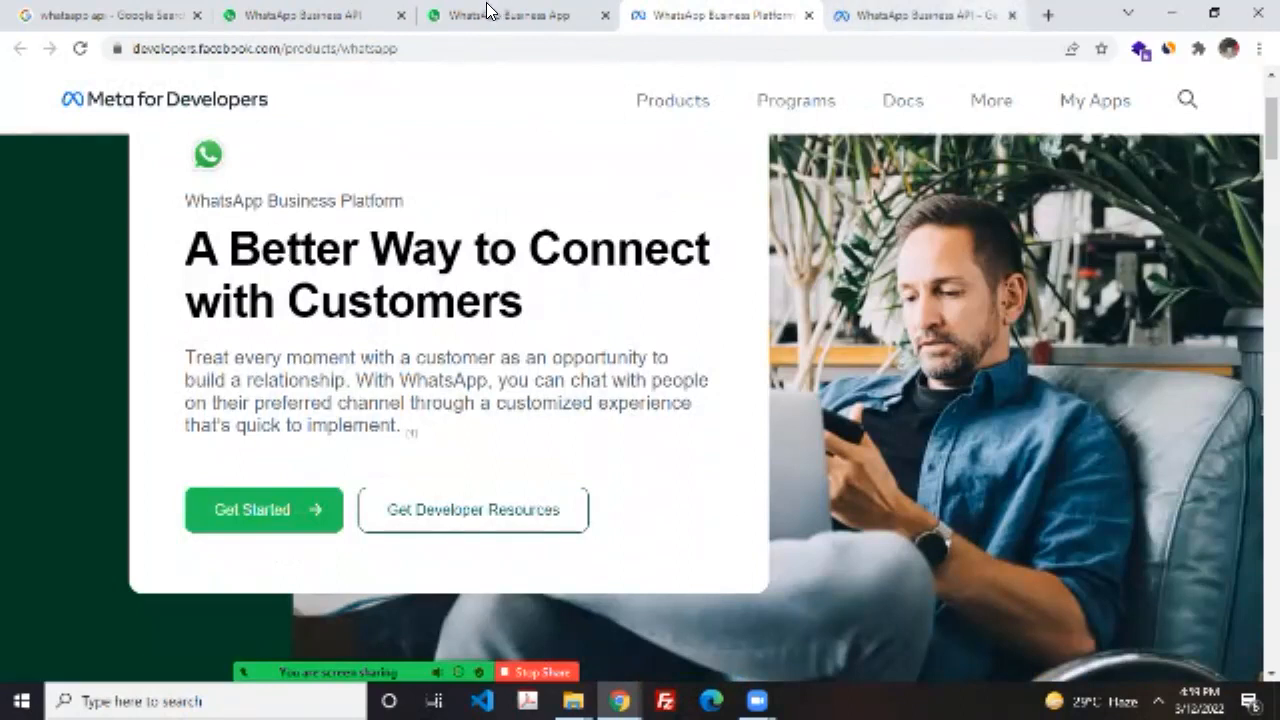
key("ctrl+Tab")
scroll(265, 222, "down", 10)
scroll(265, 222, "up", 3)
scroll(265, 222, "down", 10)
scroll(265, 222, "up", 17)
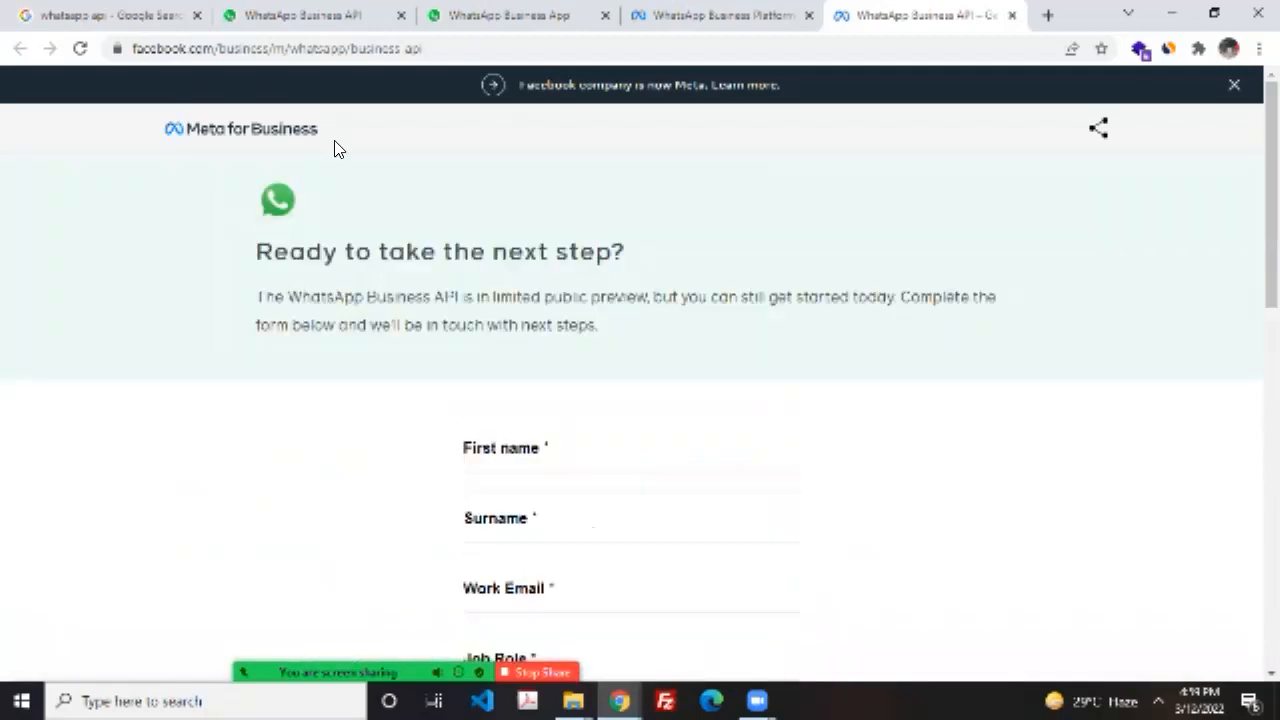
Step: Close the form, open the developer resources from the WhatsApp Business Platform page, and examine the documentation's introduction and Common Uses section
key("ctrl+w")
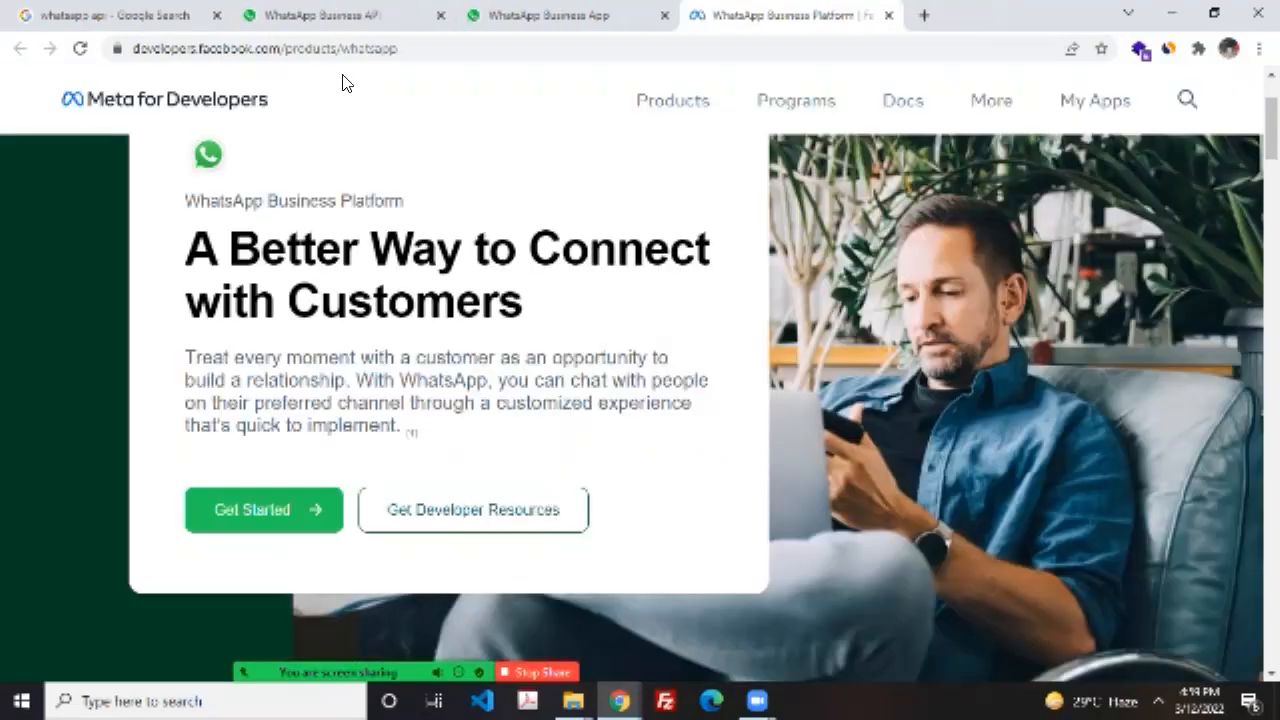
left_click(237, 272)
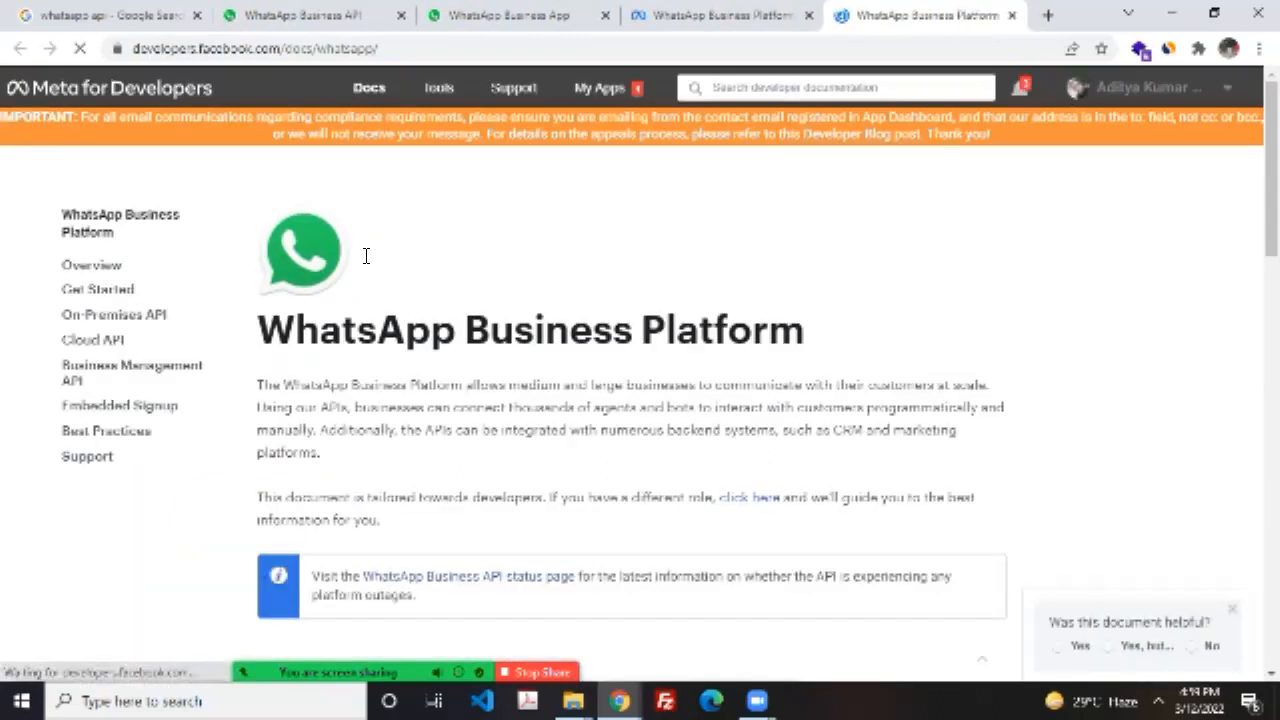
scroll(366, 256, "down", 8)
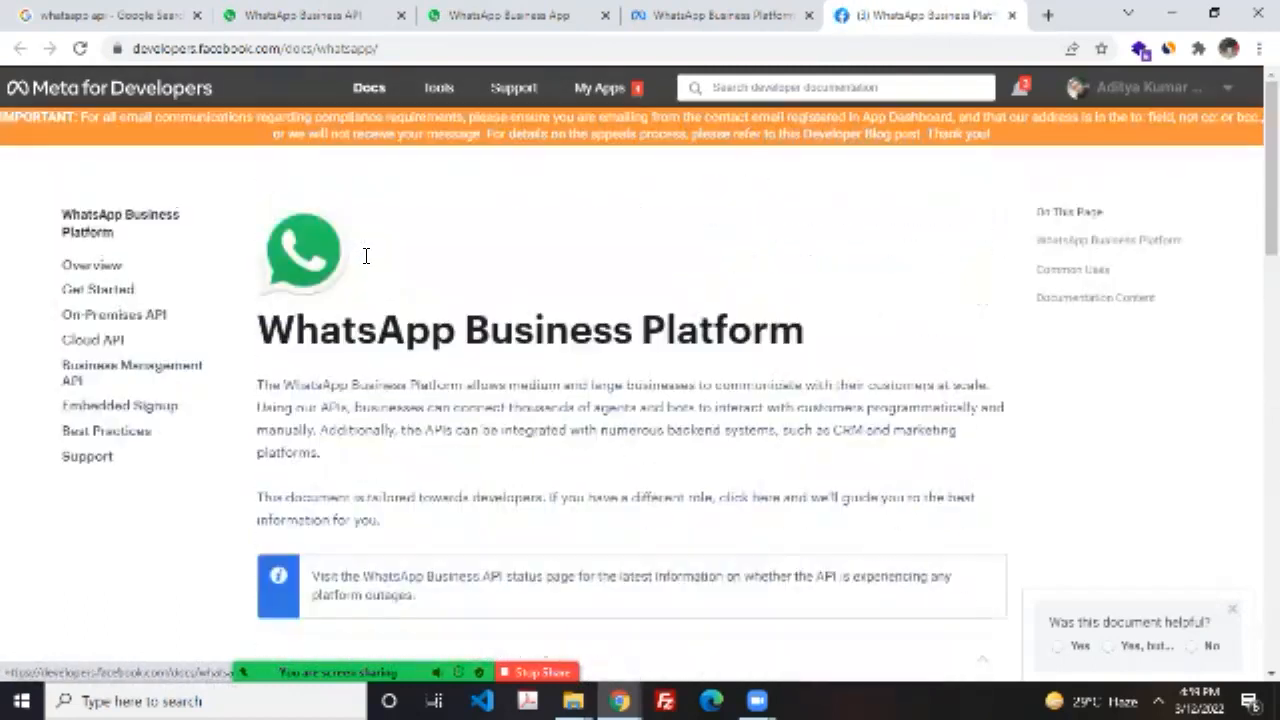
scroll(366, 256, "down", 4)
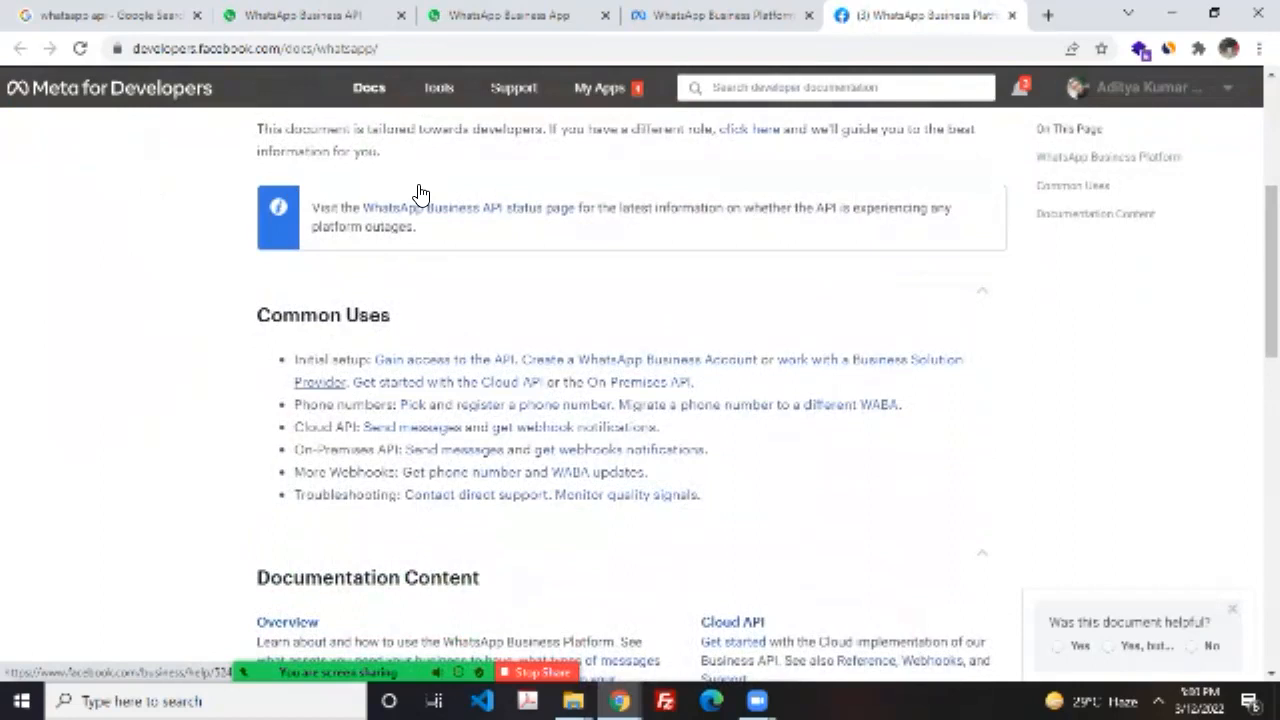
scroll(420, 193, "up", 2)
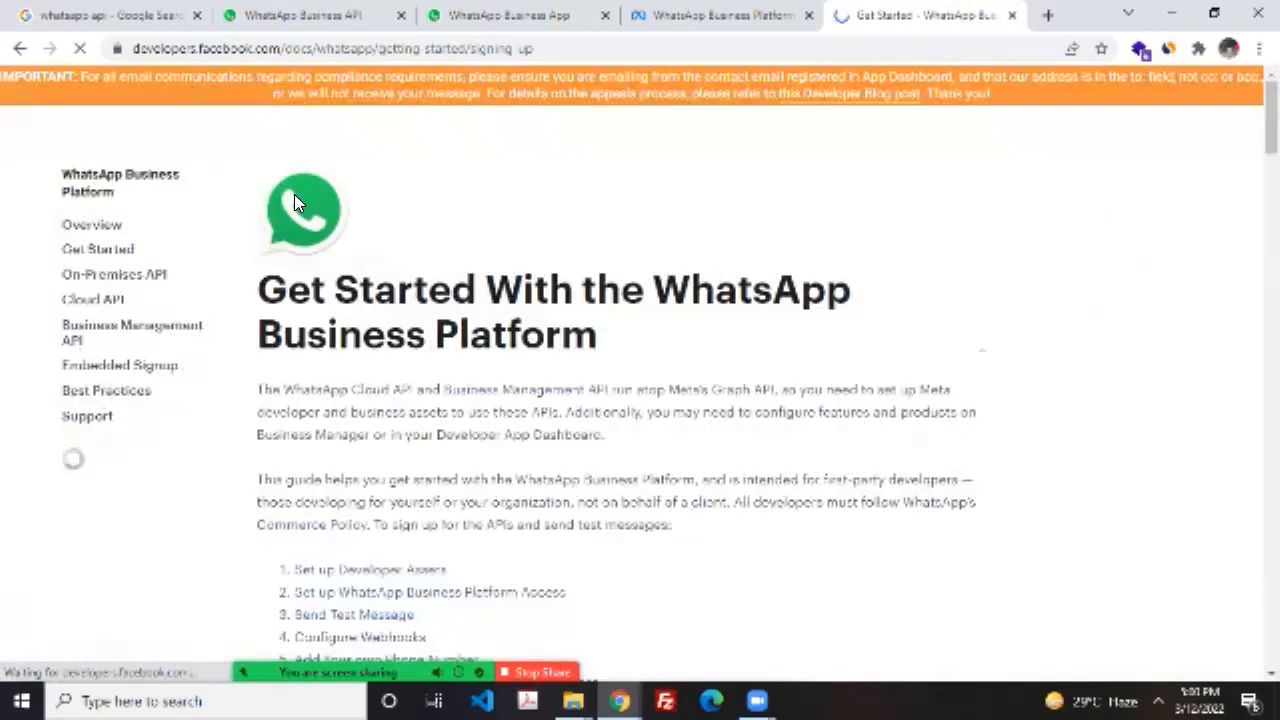
Step: Open the Get Started guide in the WhatsApp Business Platform documentation and highlight its list of six setup steps
scroll(294, 194, "down", 2)
scroll(294, 194, "down", 2)
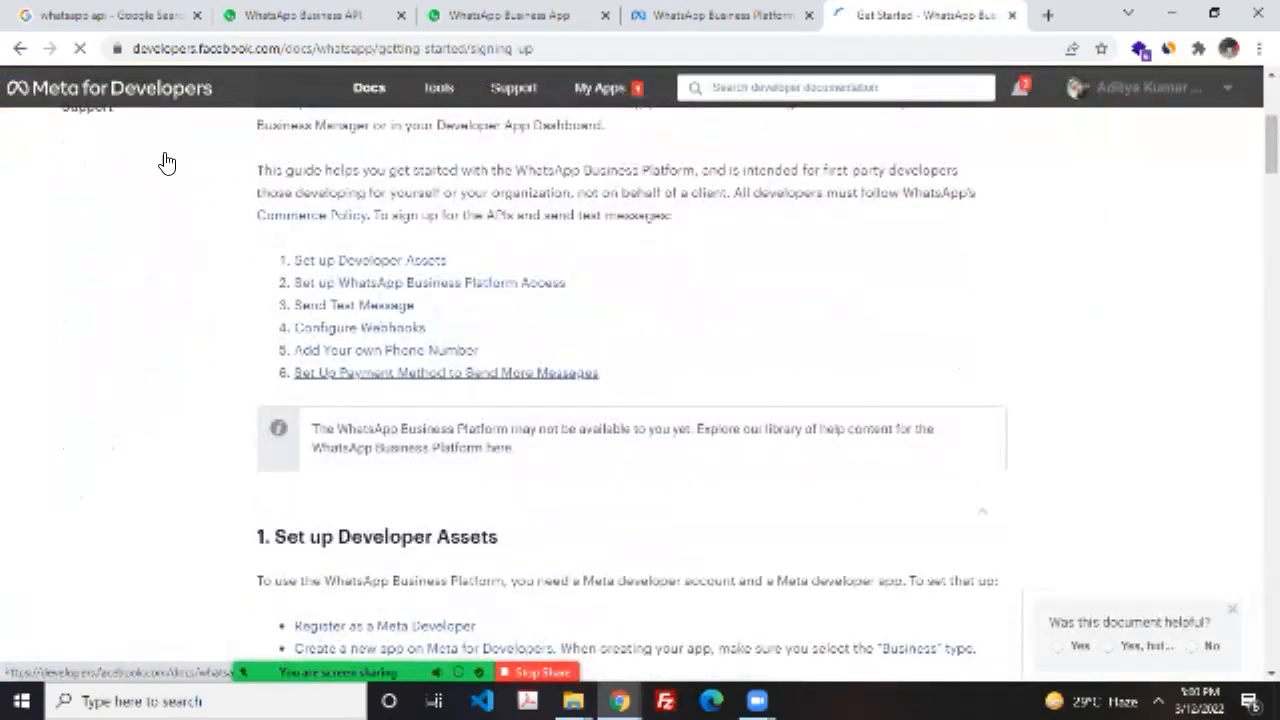
left_click_drag(138, 141, 328, 194)
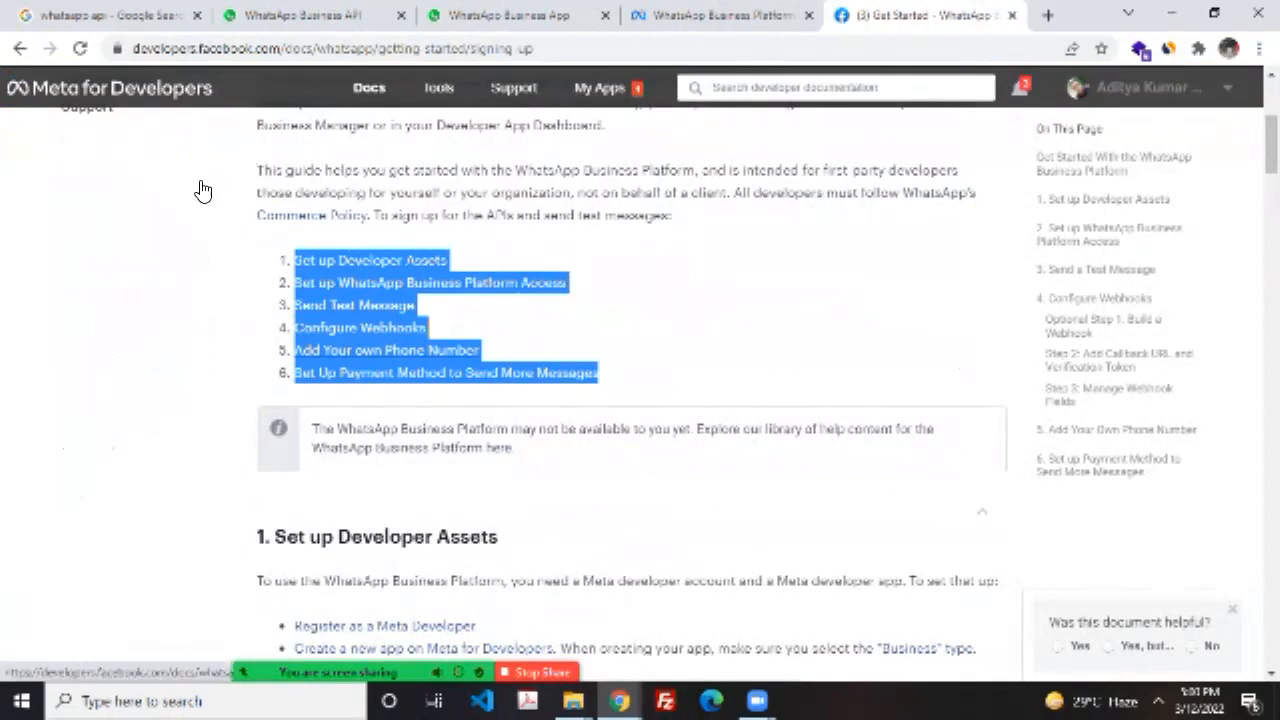
scroll(208, 181, "down", 3)
scroll(208, 184, "up", 3)
Step: Jump to the guide's Set up Developer Assets section and read on through Set up WhatsApp Business Platform Access
left_click(41, 140)
scroll(176, 165, "down", 5)
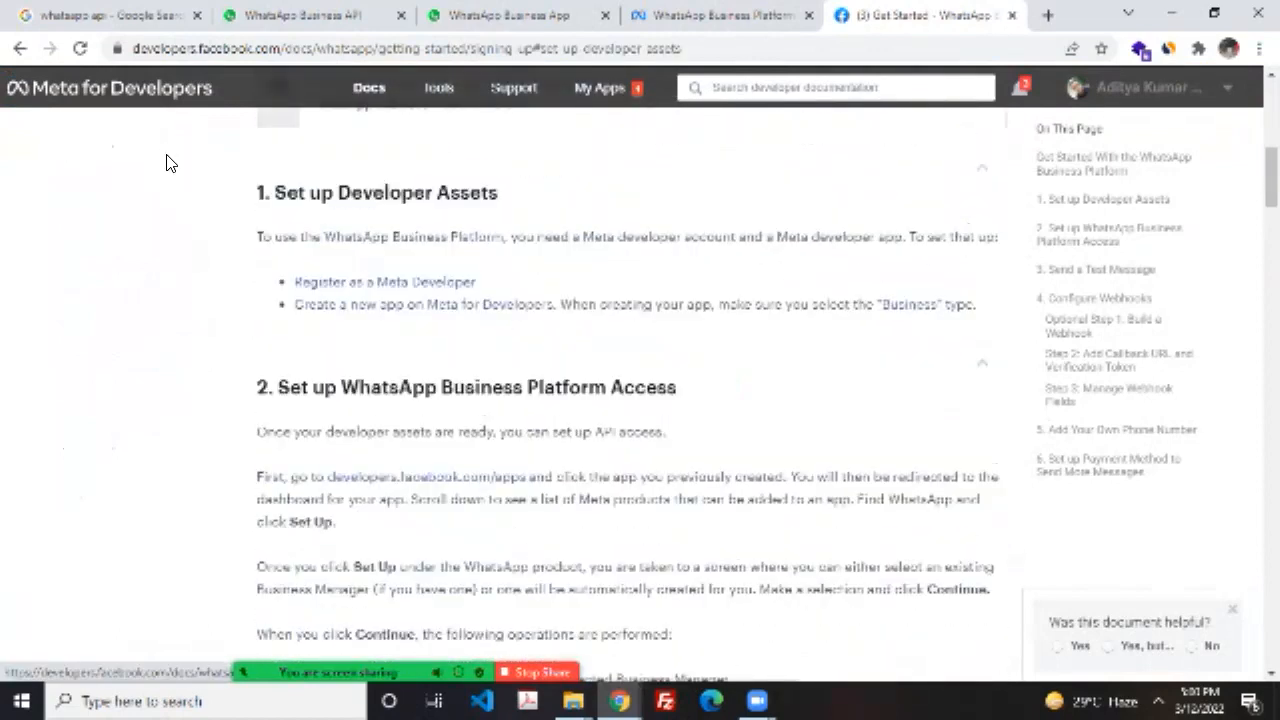
scroll(176, 153, "down", 5)
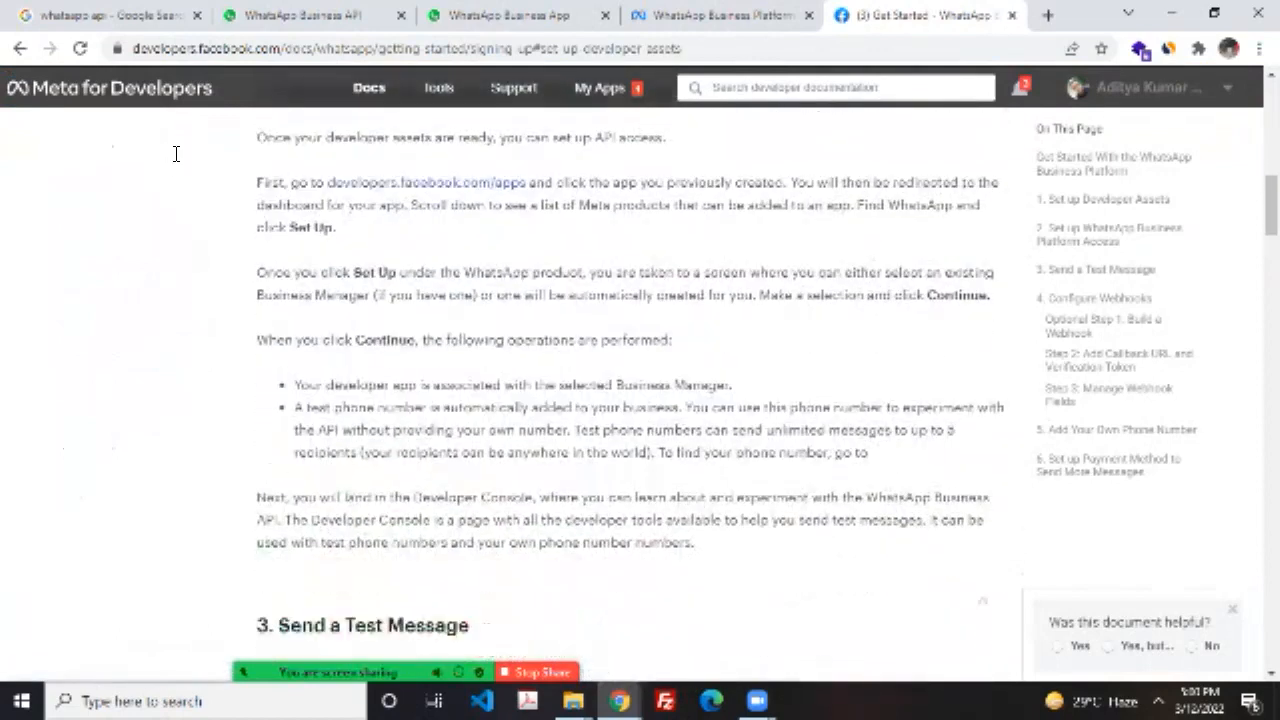
scroll(176, 153, "down", 2)
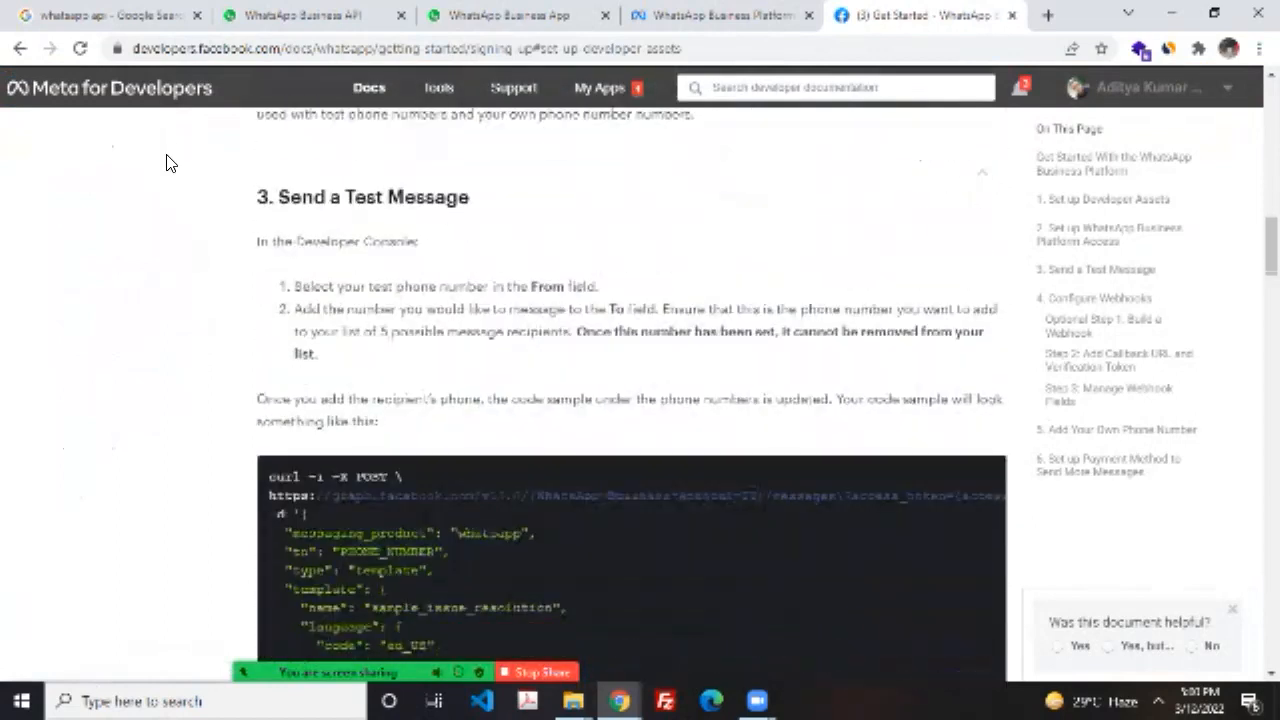
Step: Examine the Send a Test Message section, including the full width of its curl code sample, and return to the guide's beginning
scroll(167, 163, "up", 5)
scroll(167, 163, "down", 5)
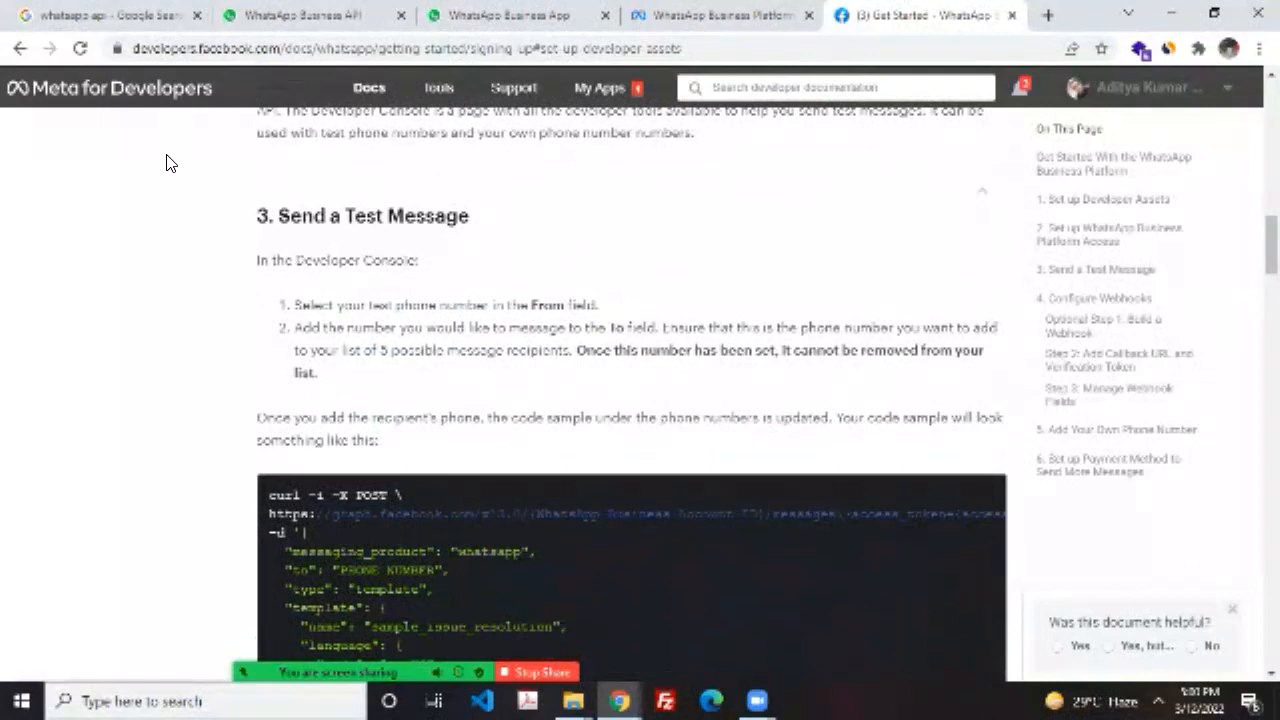
scroll(167, 163, "down", 1)
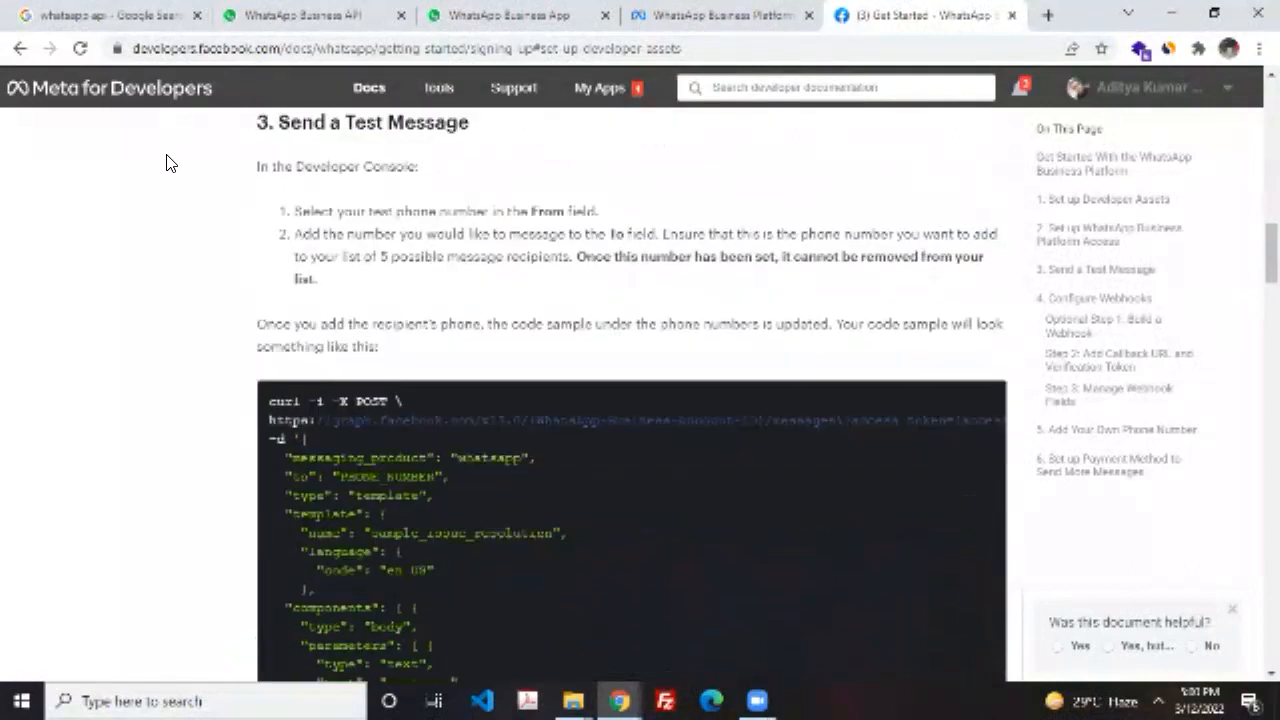
scroll(215, 281, "down", 3)
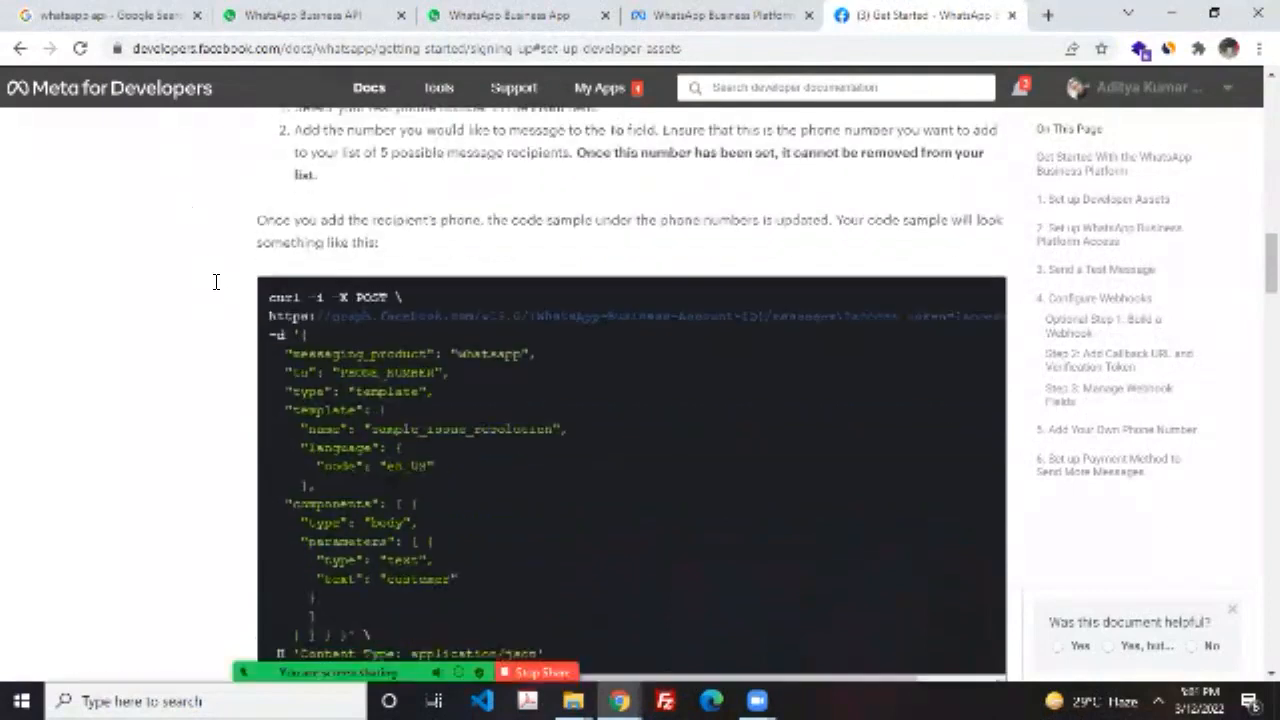
scroll(215, 281, "up", 1)
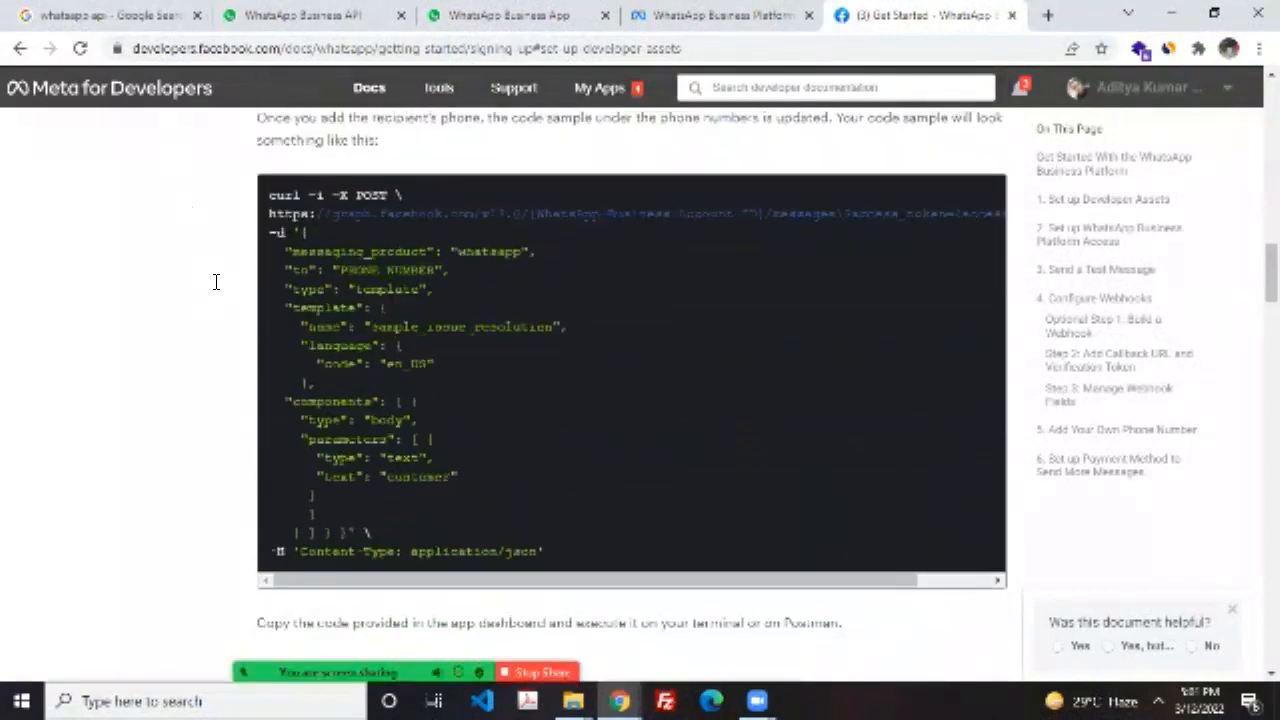
scroll(350, 298, "right", 3)
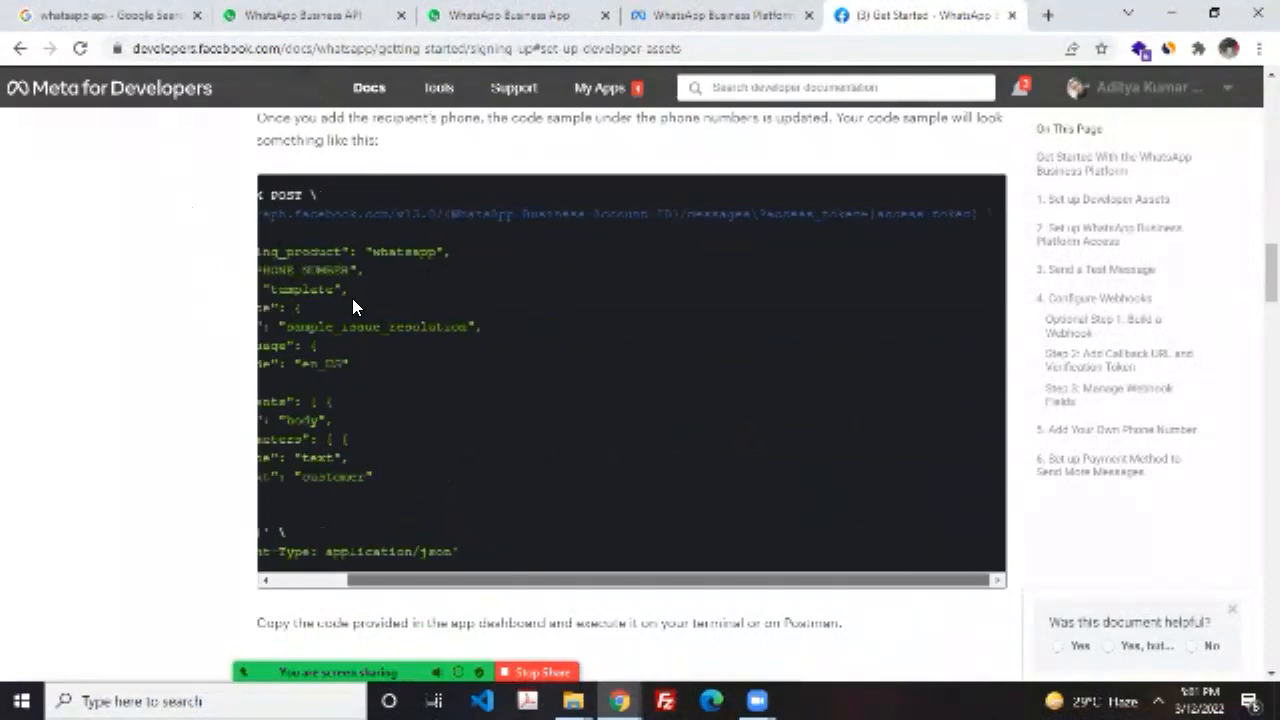
scroll(346, 298, "left", 3)
scroll(212, 233, "up", 15)
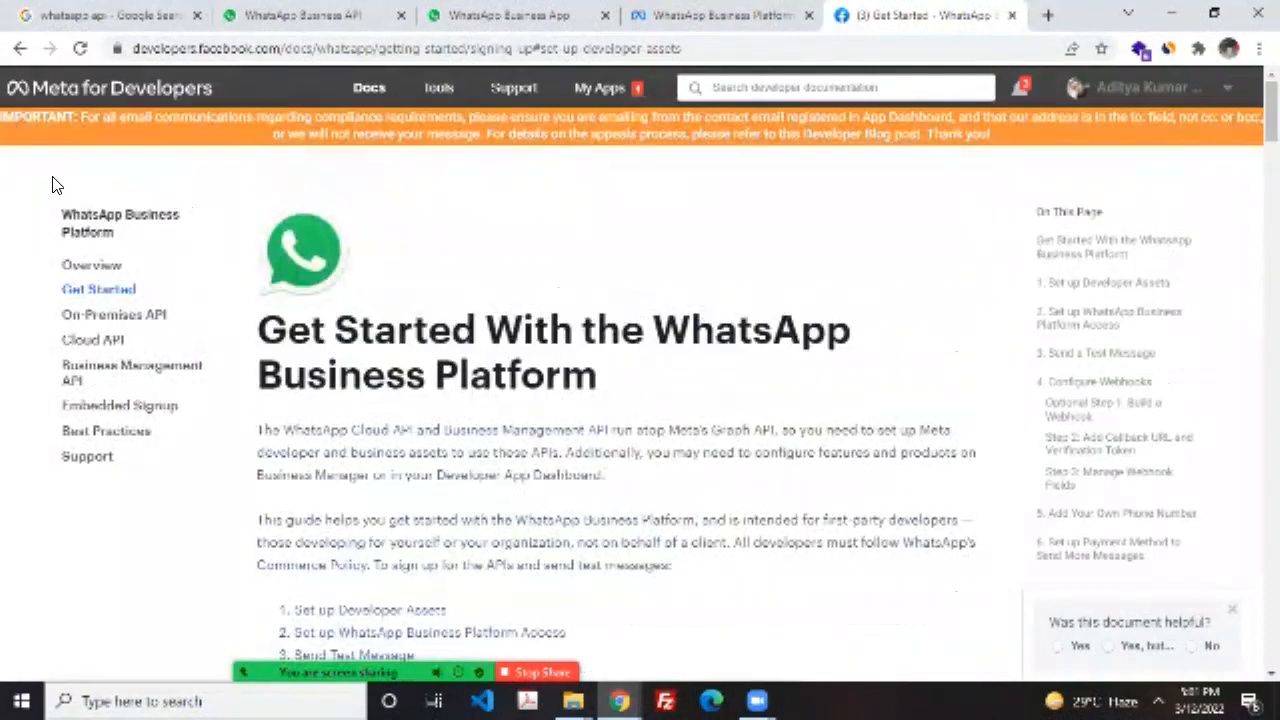
Step: Review the guide again from its introduction through the test message section to the optional Build a Webhook instructions
scroll(194, 218, "down", 3)
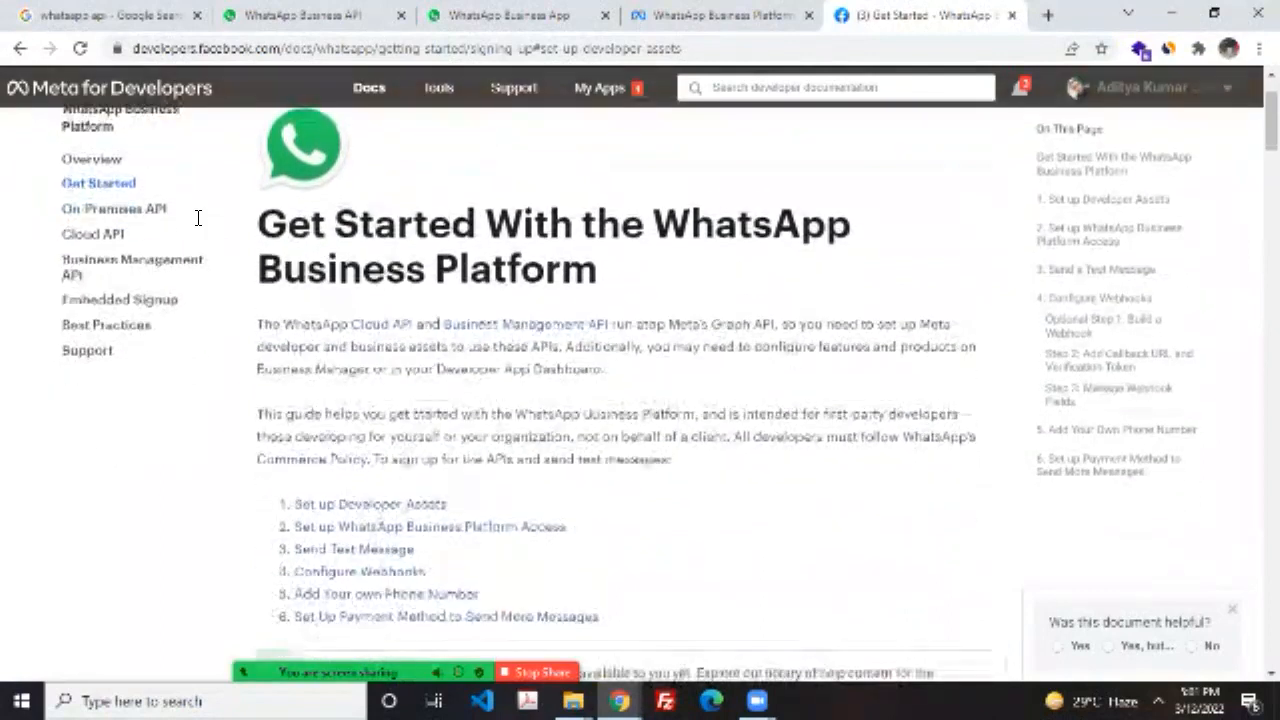
scroll(194, 218, "down", 4)
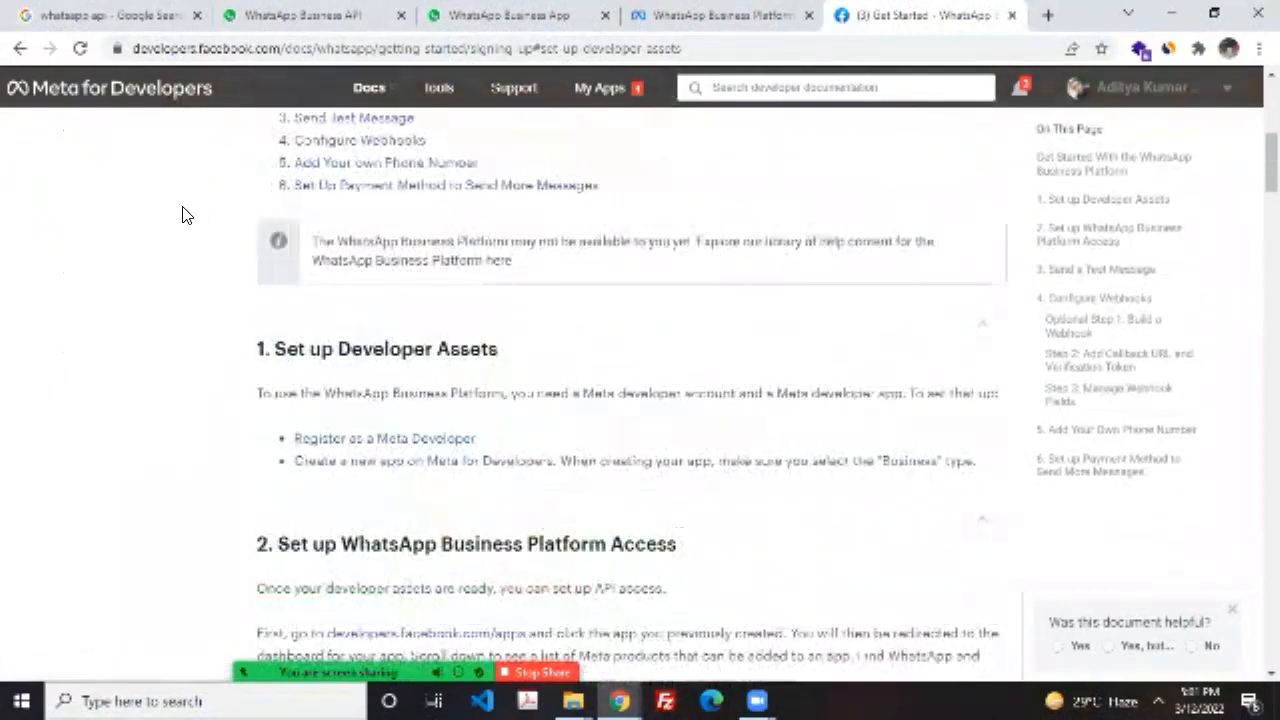
scroll(182, 214, "down", 1)
scroll(191, 197, "down", 6)
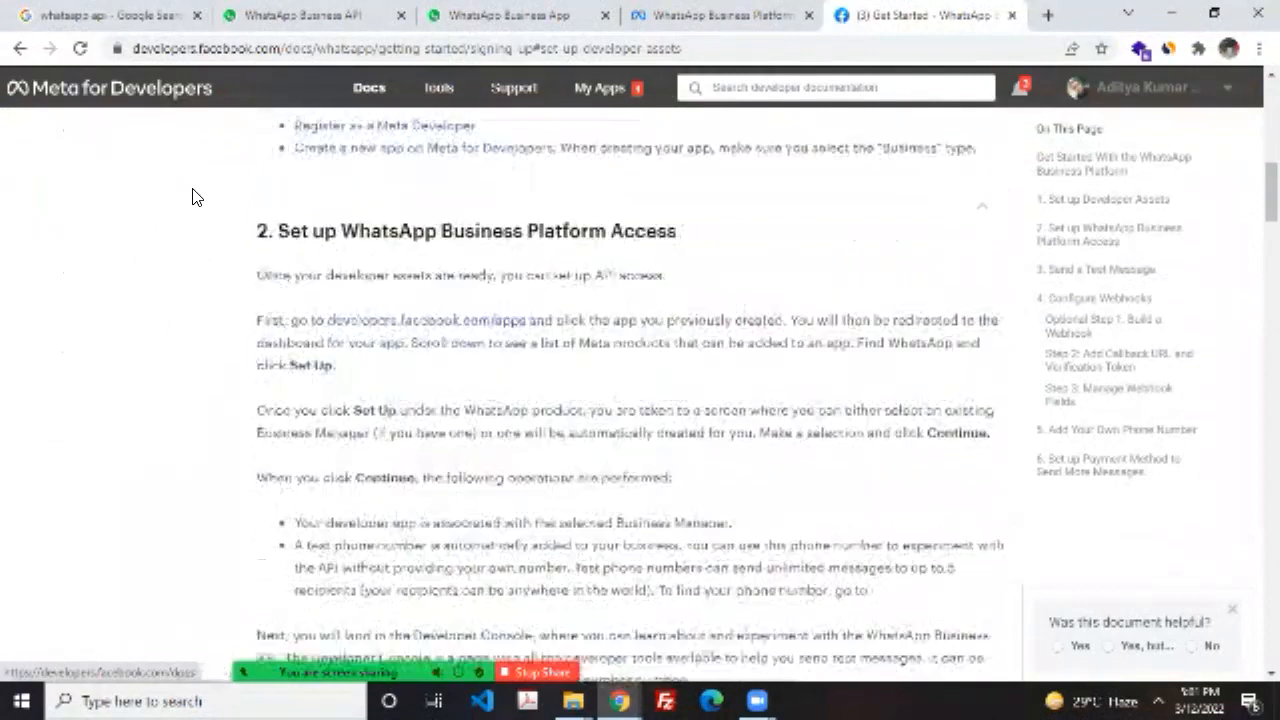
scroll(194, 197, "down", 8)
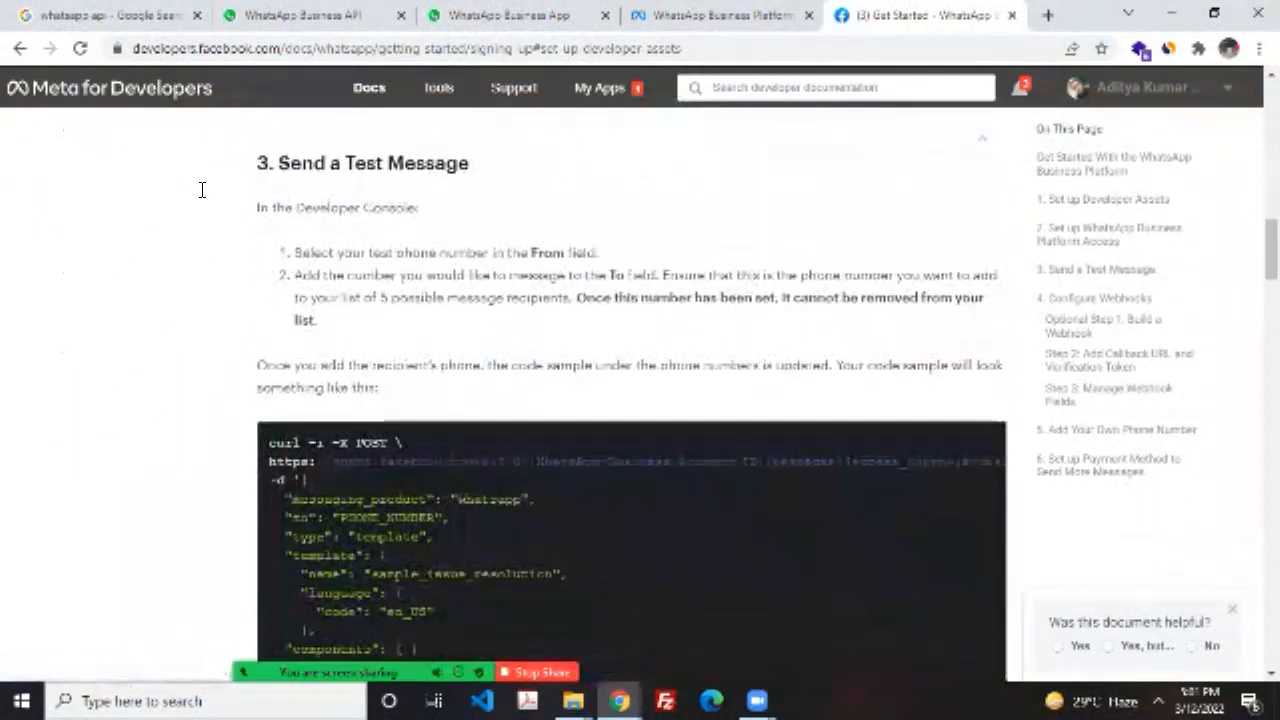
scroll(194, 197, "down", 2)
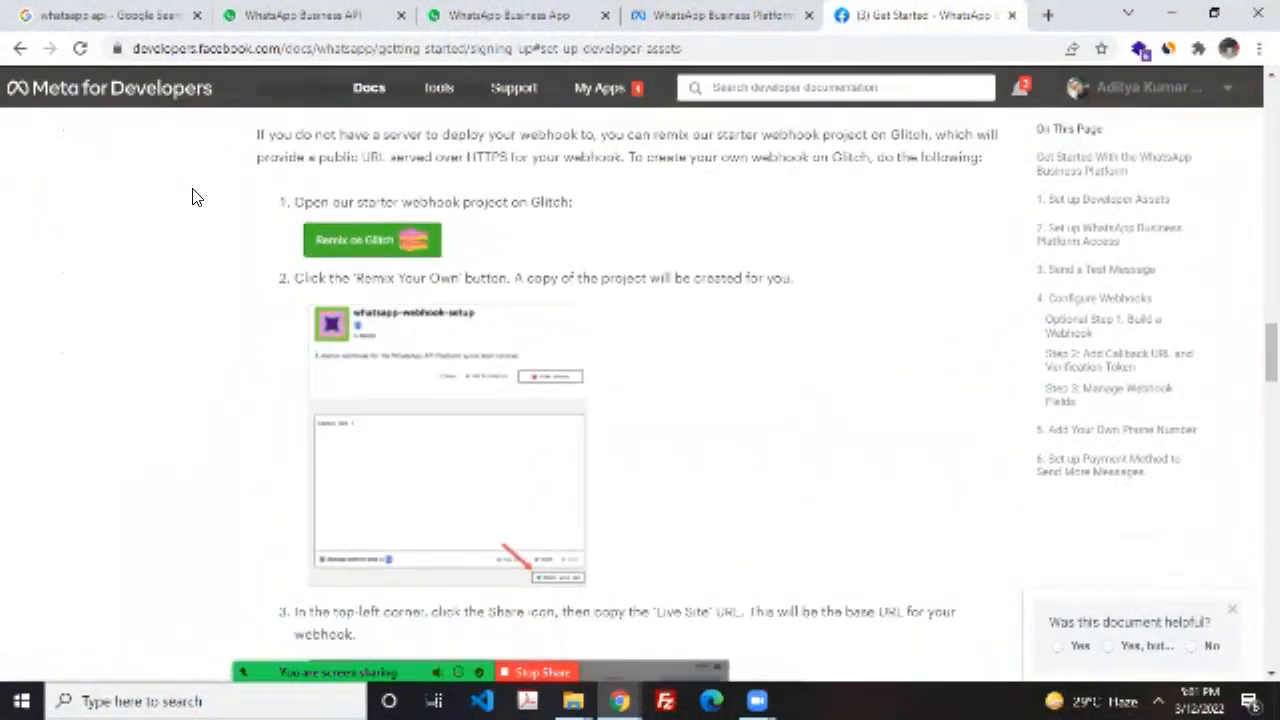
scroll(195, 198, "up", 1)
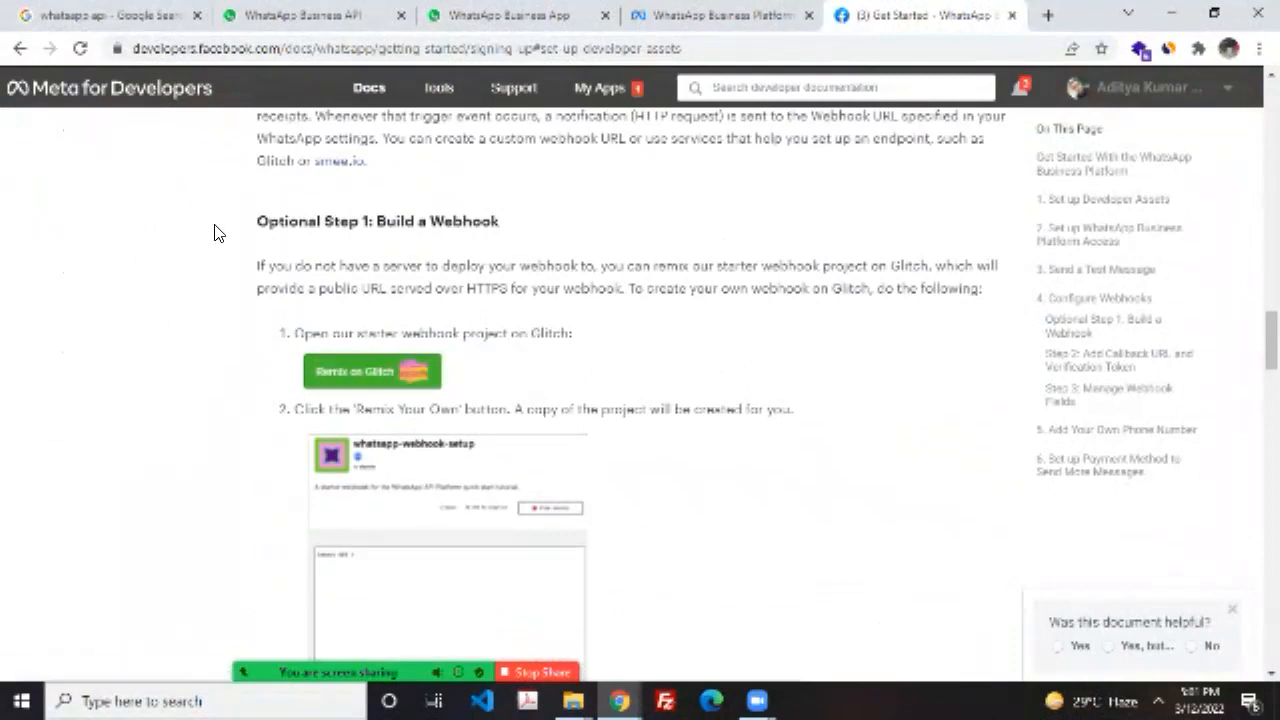
scroll(214, 233, "down", 2)
scroll(212, 234, "up", 2)
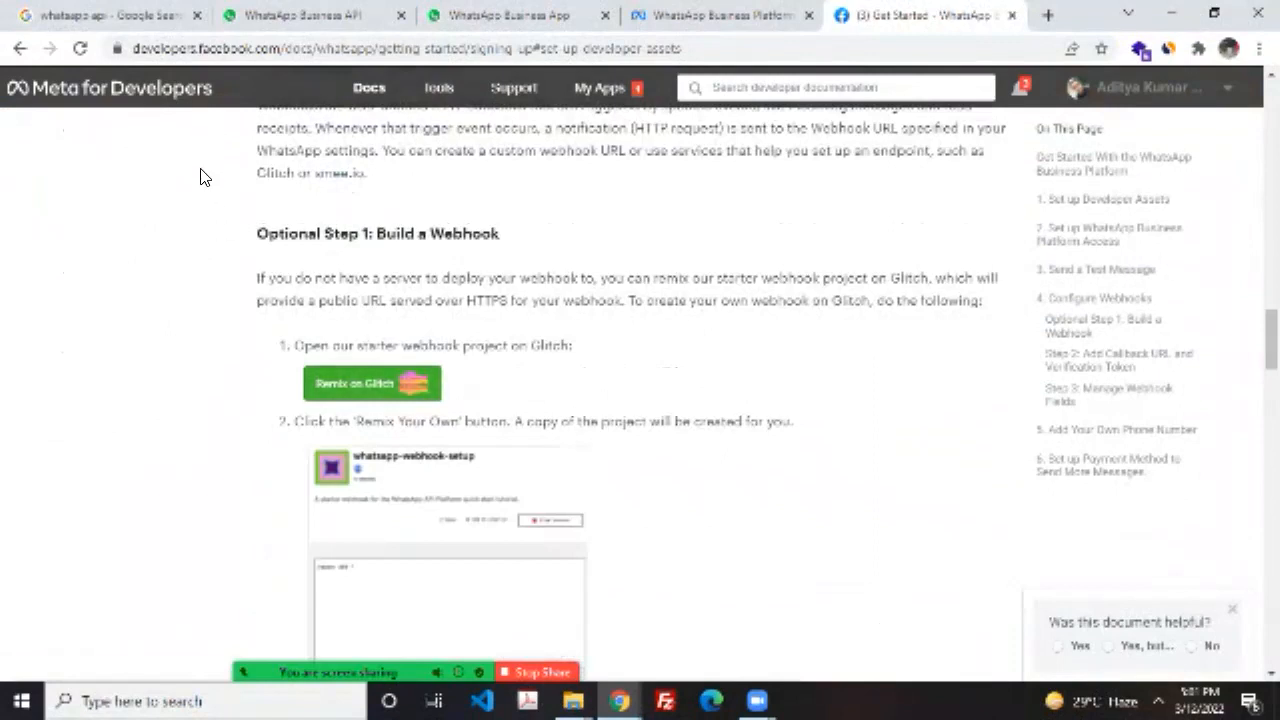
scroll(200, 176, "down", 1)
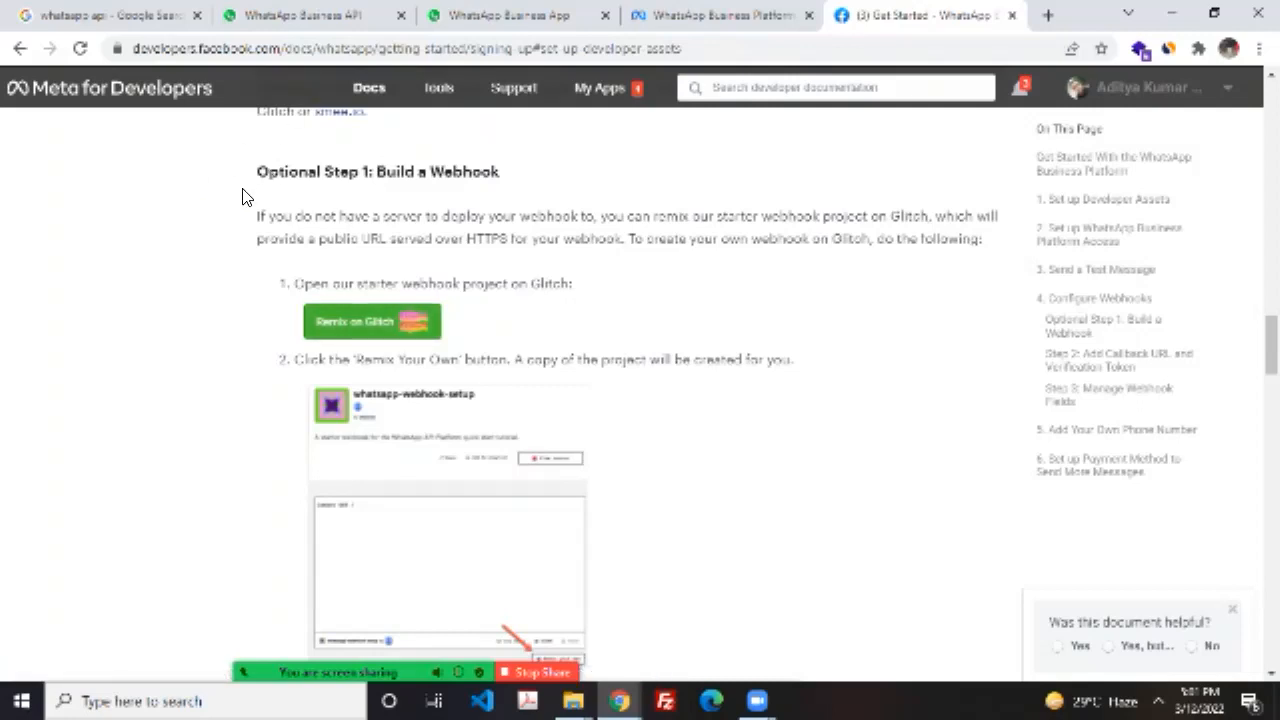
Step: Read the guide's remaining sections on callback URL, webhook fields, own phone number and payment method, and return to the guide's beginning
scroll(255, 200, "down", 5)
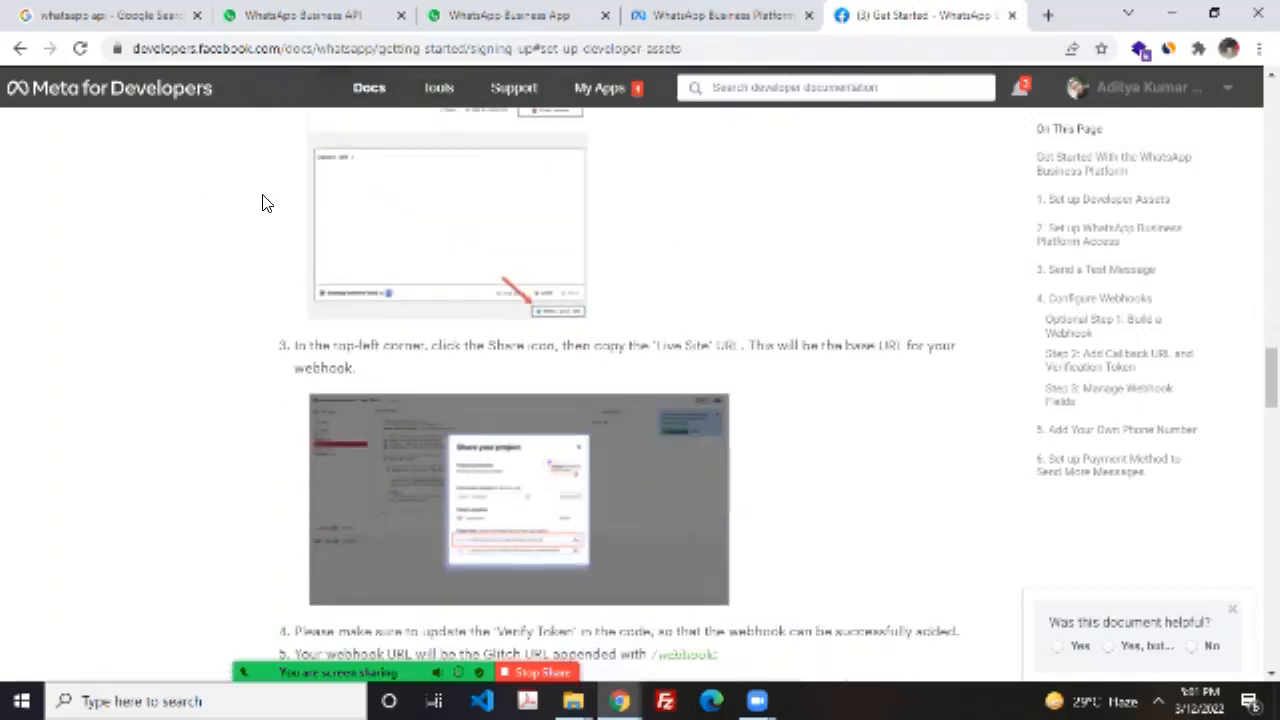
scroll(268, 200, "down", 6)
scroll(268, 200, "down", 8)
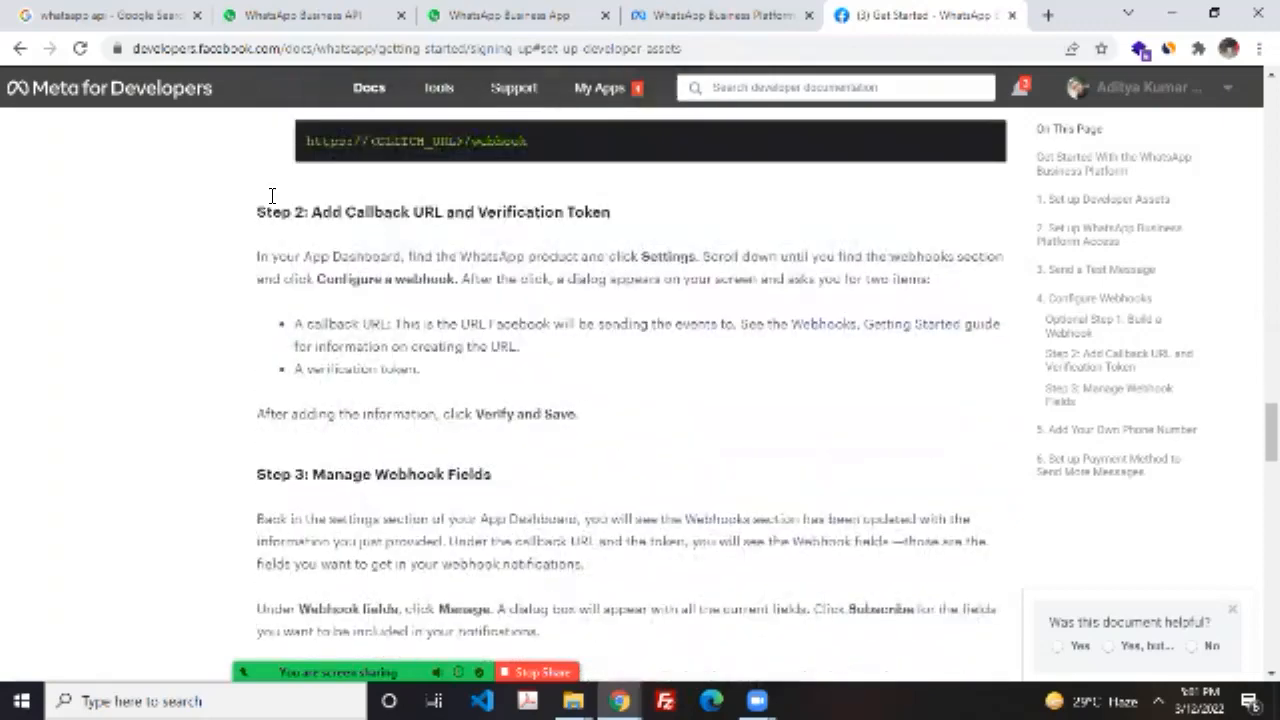
scroll(265, 200, "down", 6)
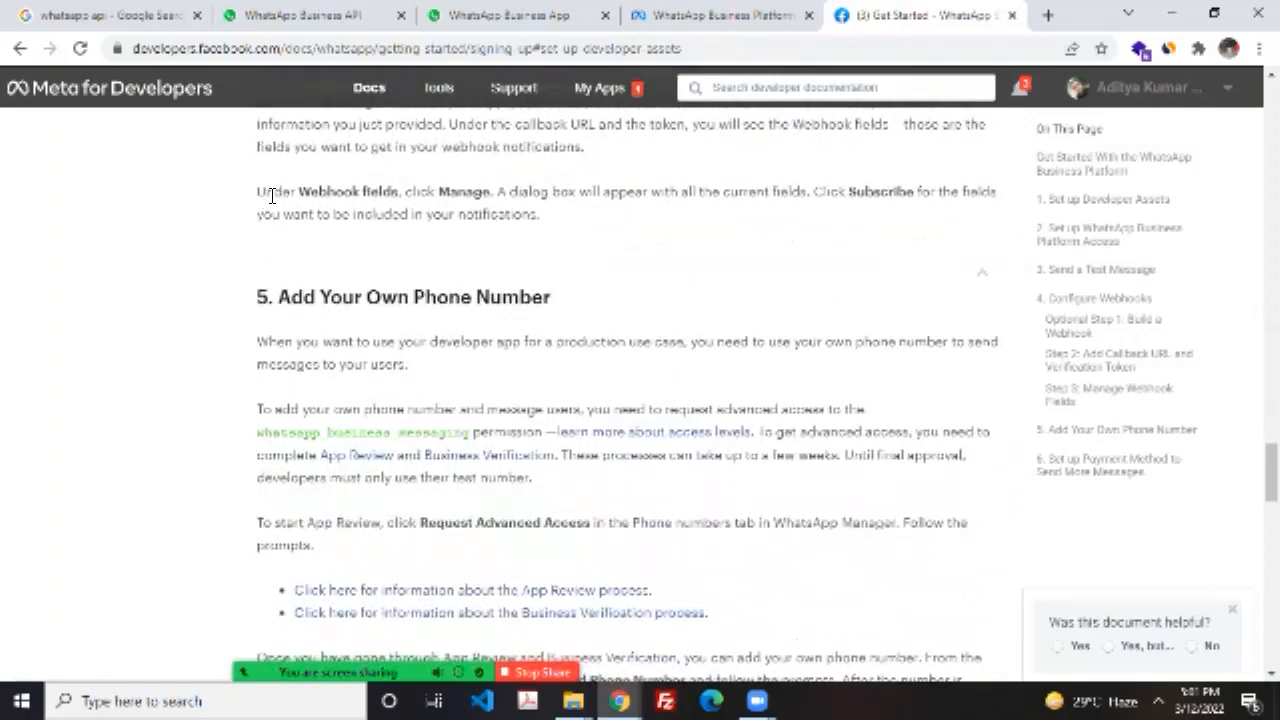
scroll(268, 200, "down", 6)
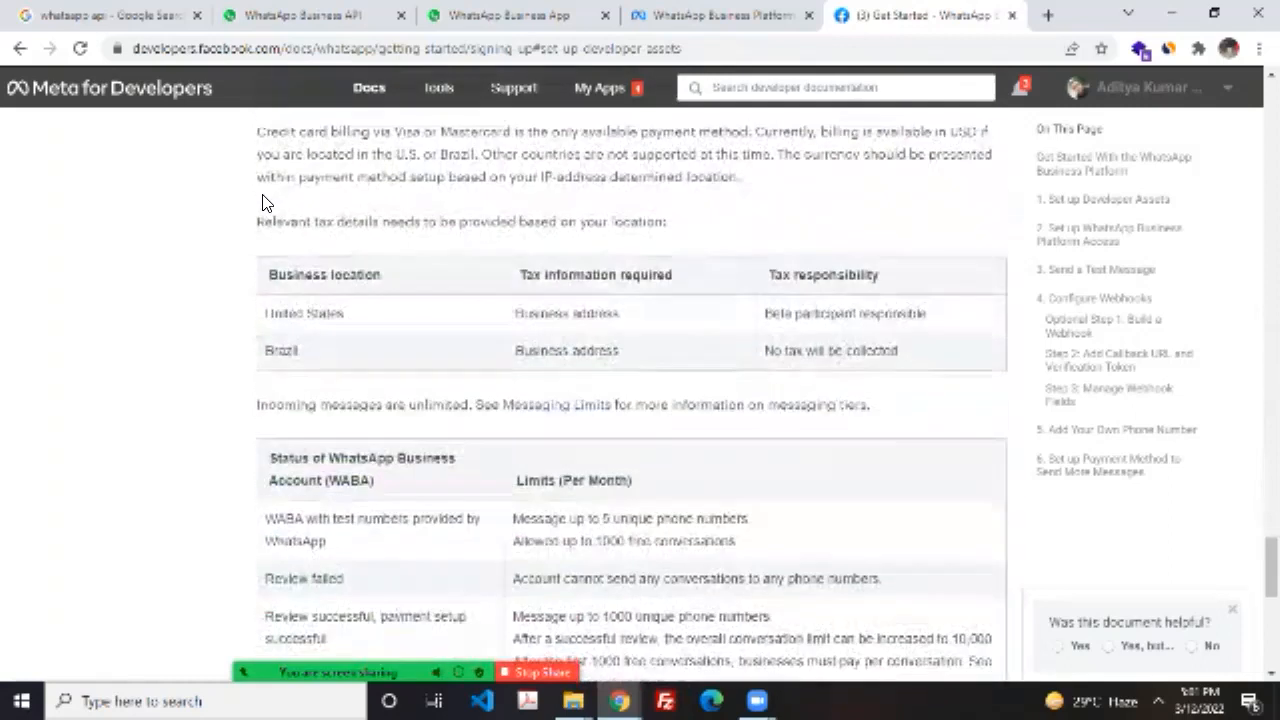
scroll(263, 197, "down", 5)
key("Home")
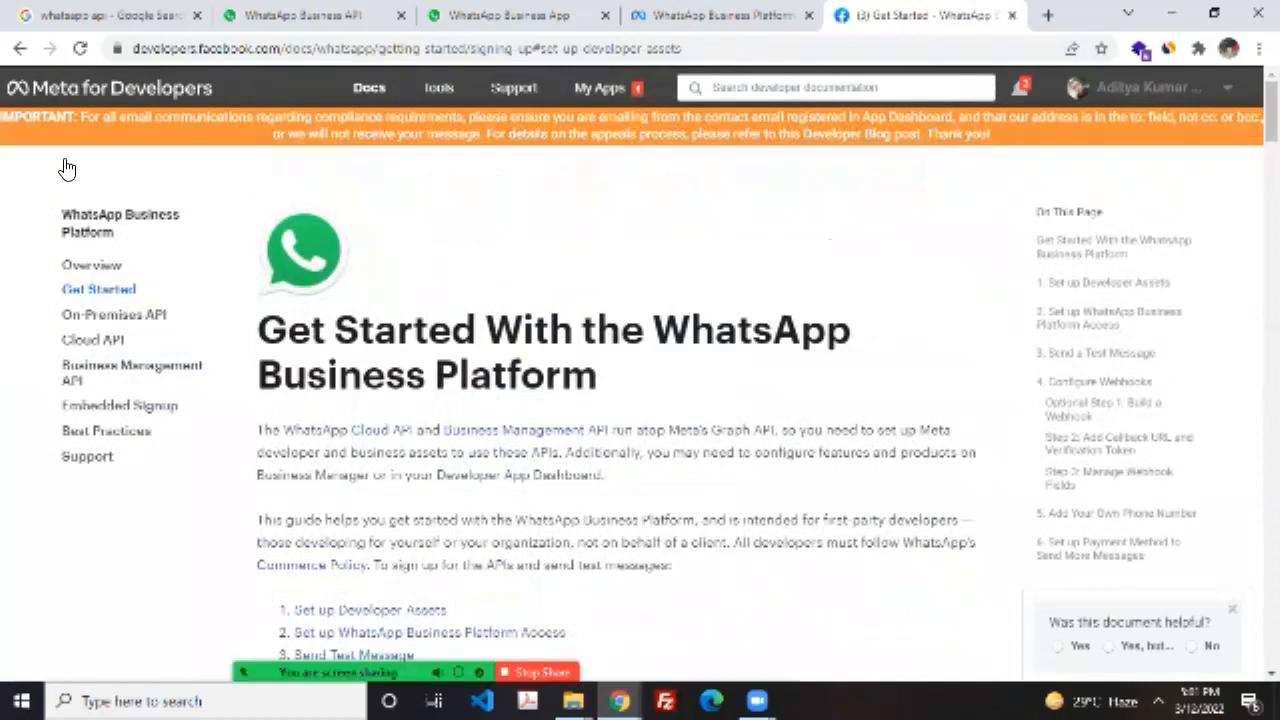
Step: Open the documentation's Overview page and examine the supporting products, ways of using the API and required business assets
left_click(91, 265)
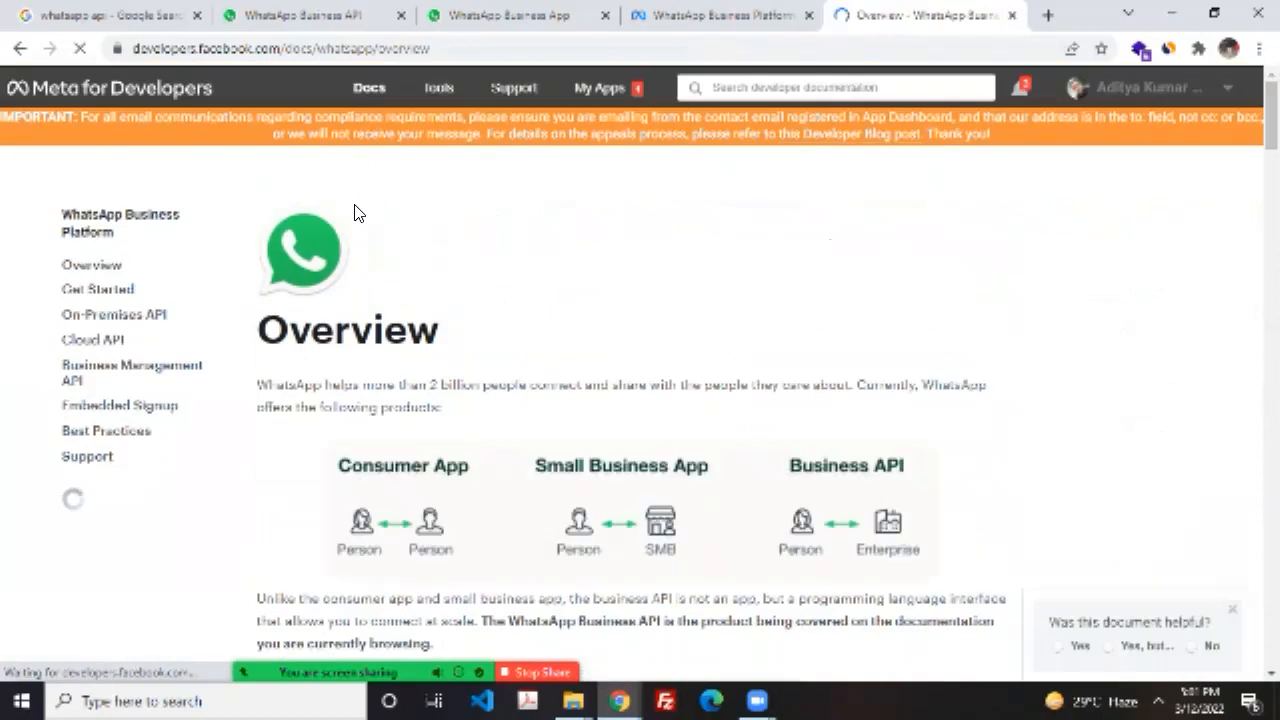
scroll(359, 213, "down", 6)
scroll(358, 213, "down", 10)
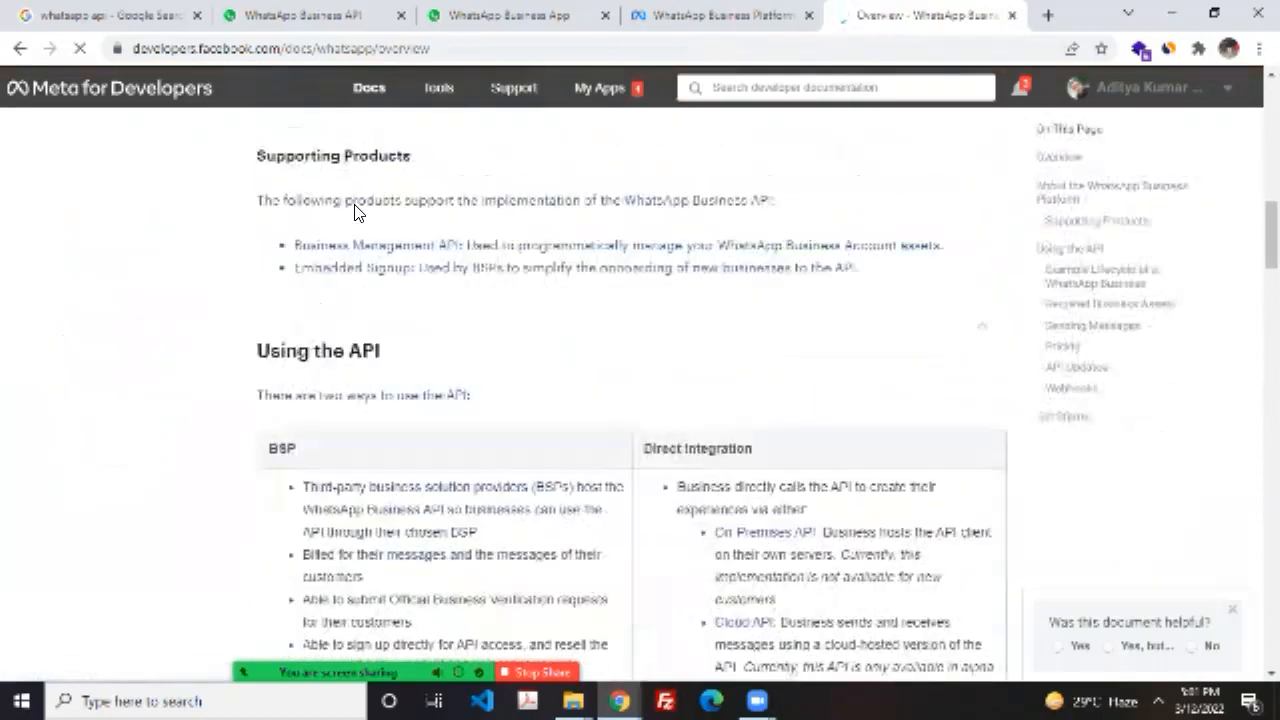
scroll(354, 204, "down", 10)
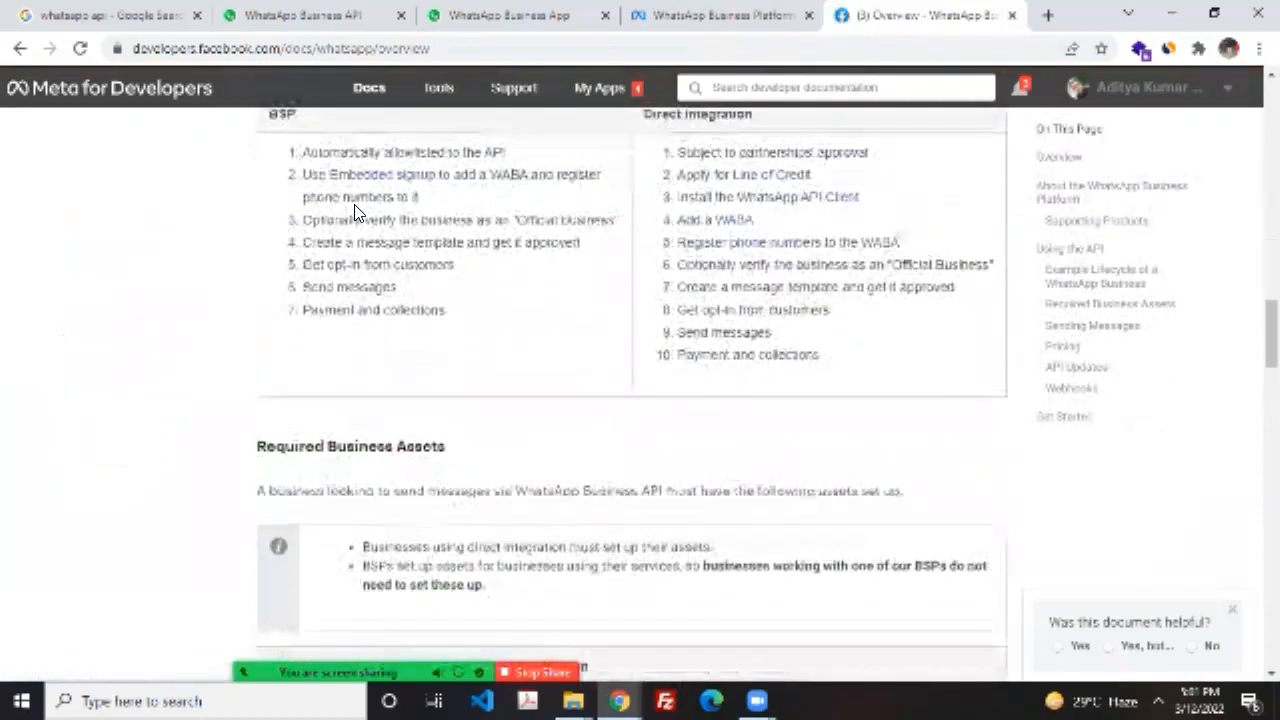
scroll(359, 213, "up", 20)
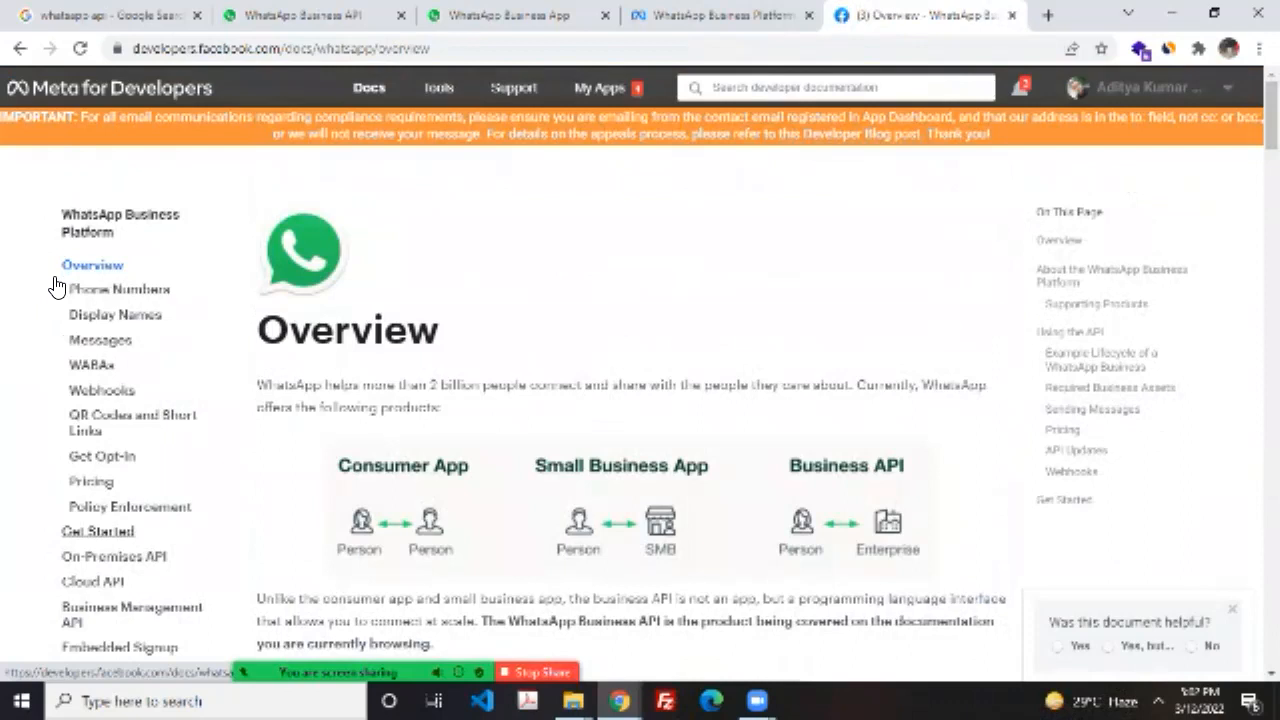
Step: Return to the Get Started guide and view its introduction and list of setup steps
left_click(98, 531)
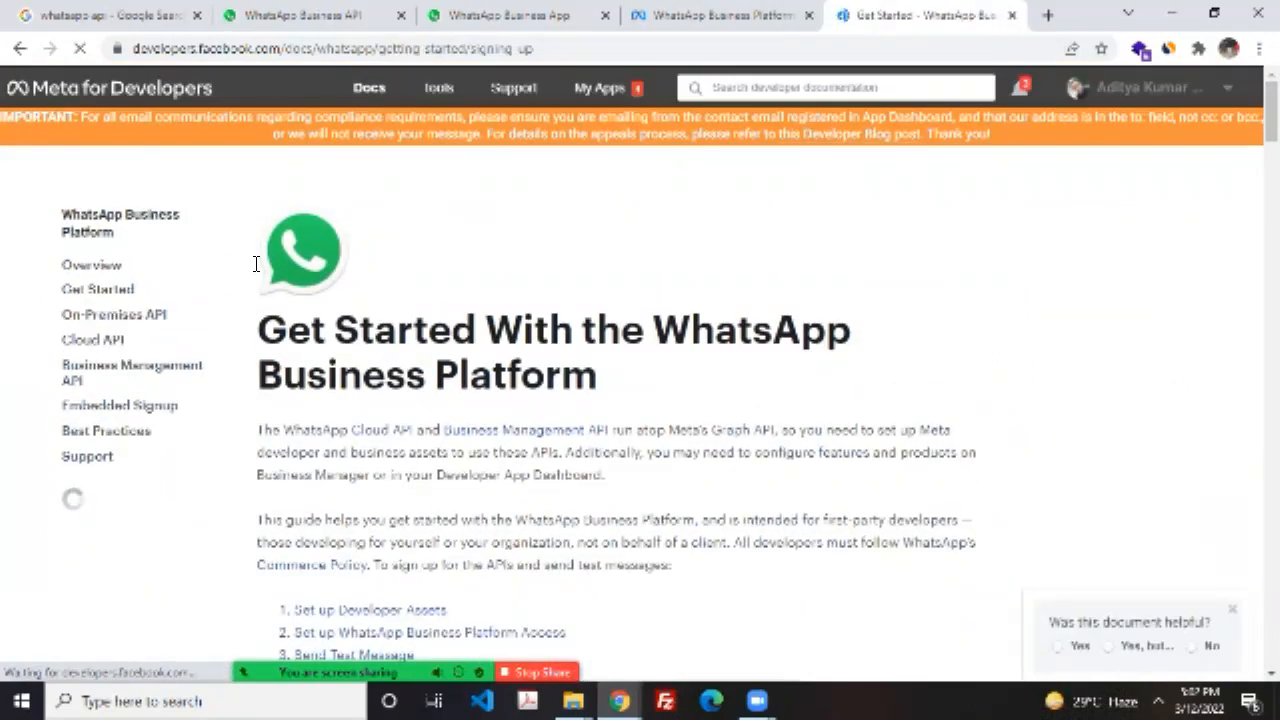
scroll(250, 265, "down", 3)
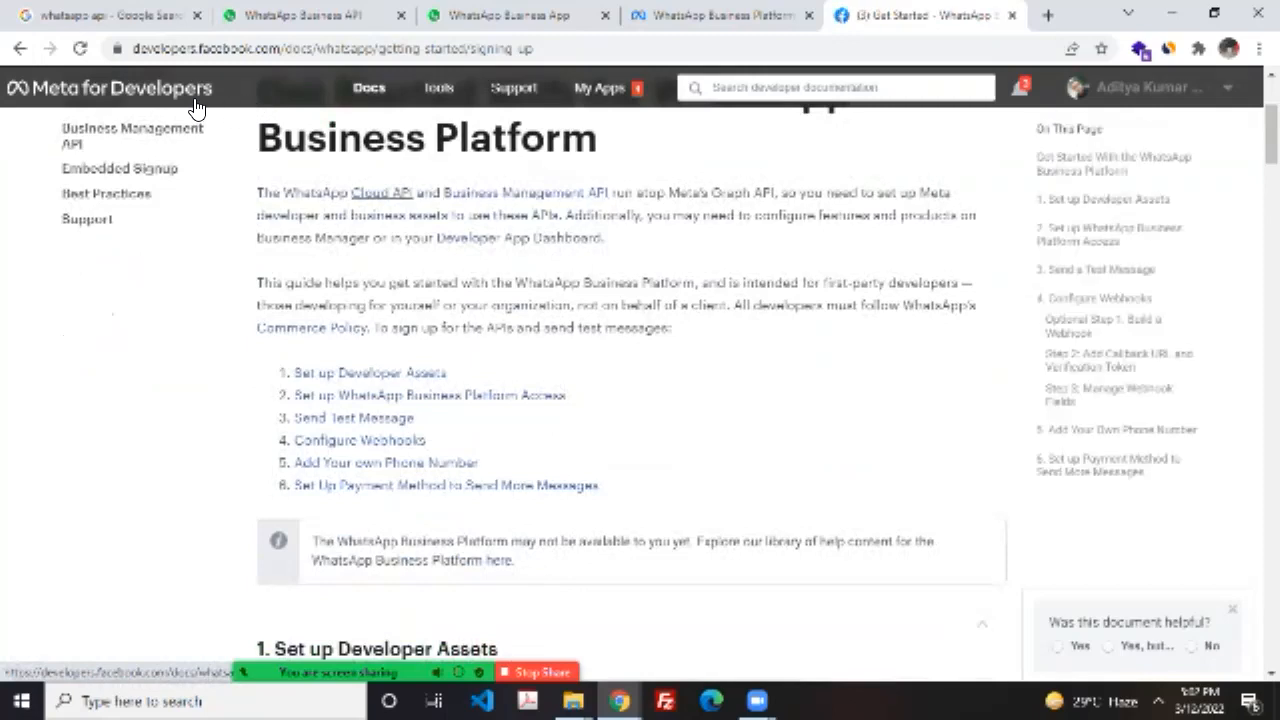
Step: Open the Cloud API documentation page and examine its introduction and the key differences from the On-Premises API
left_click(352, 190)
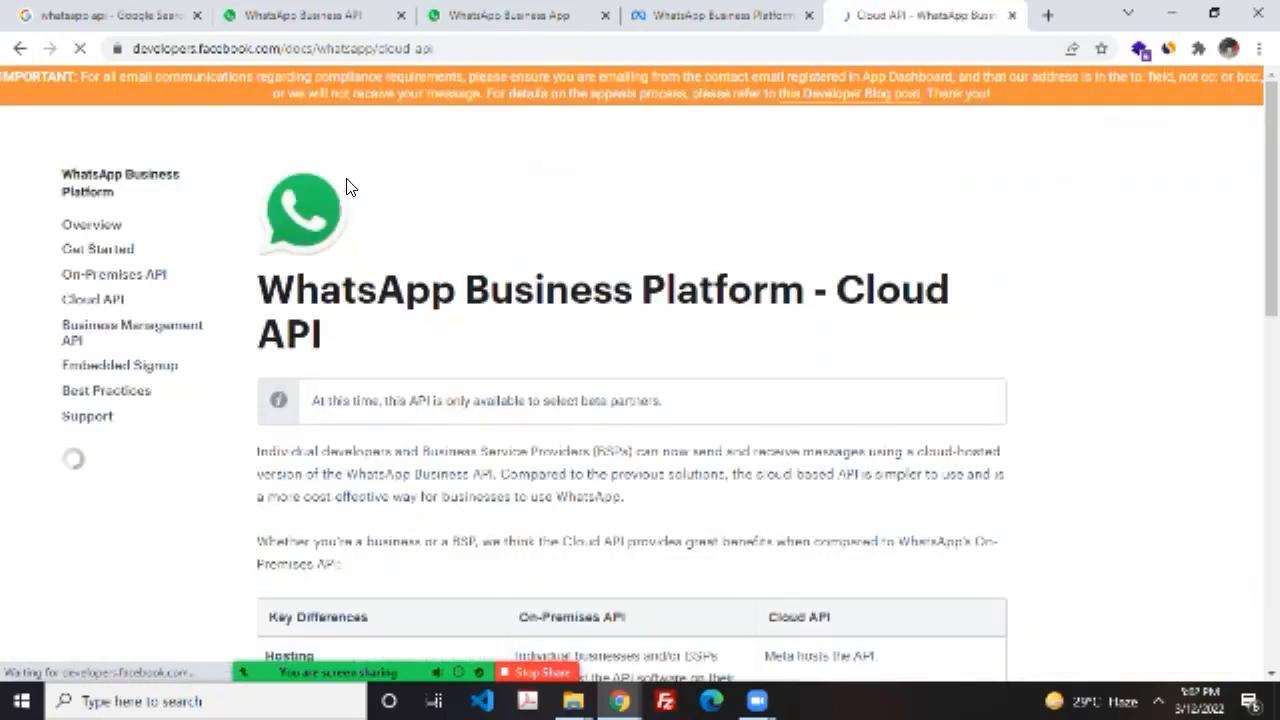
scroll(350, 188, "down", 20)
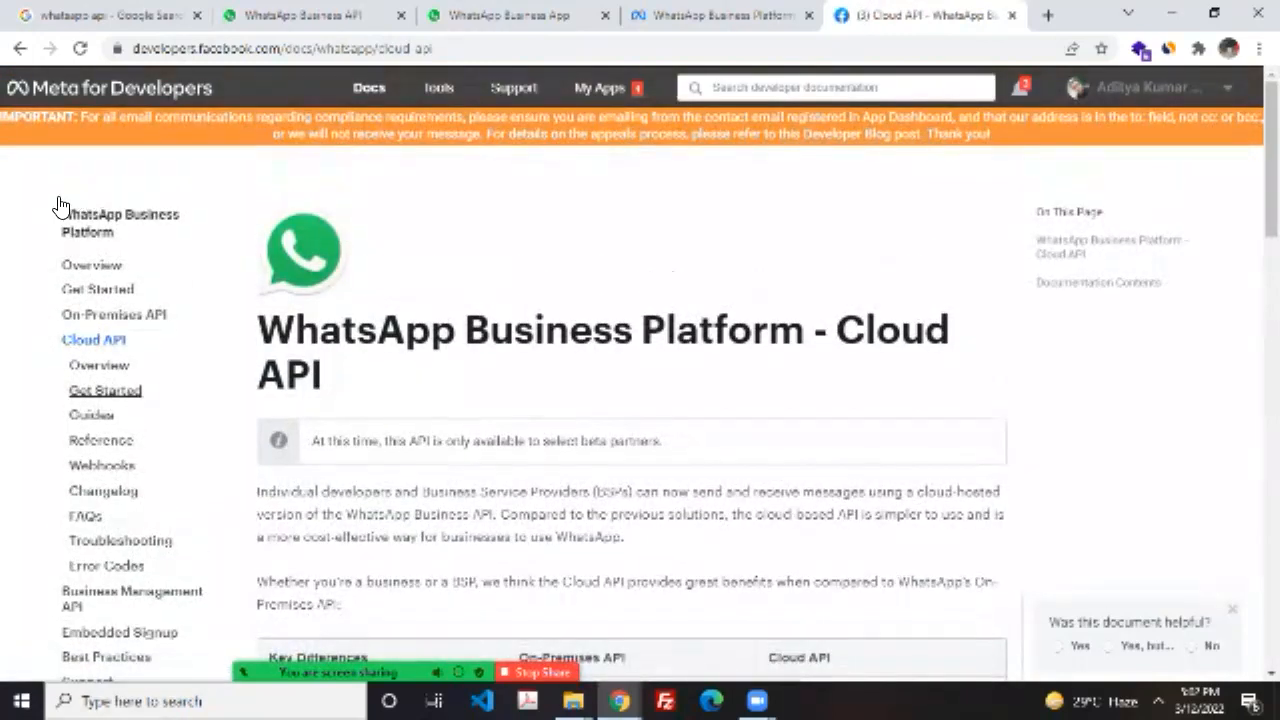
scroll(58, 205, "down", 2)
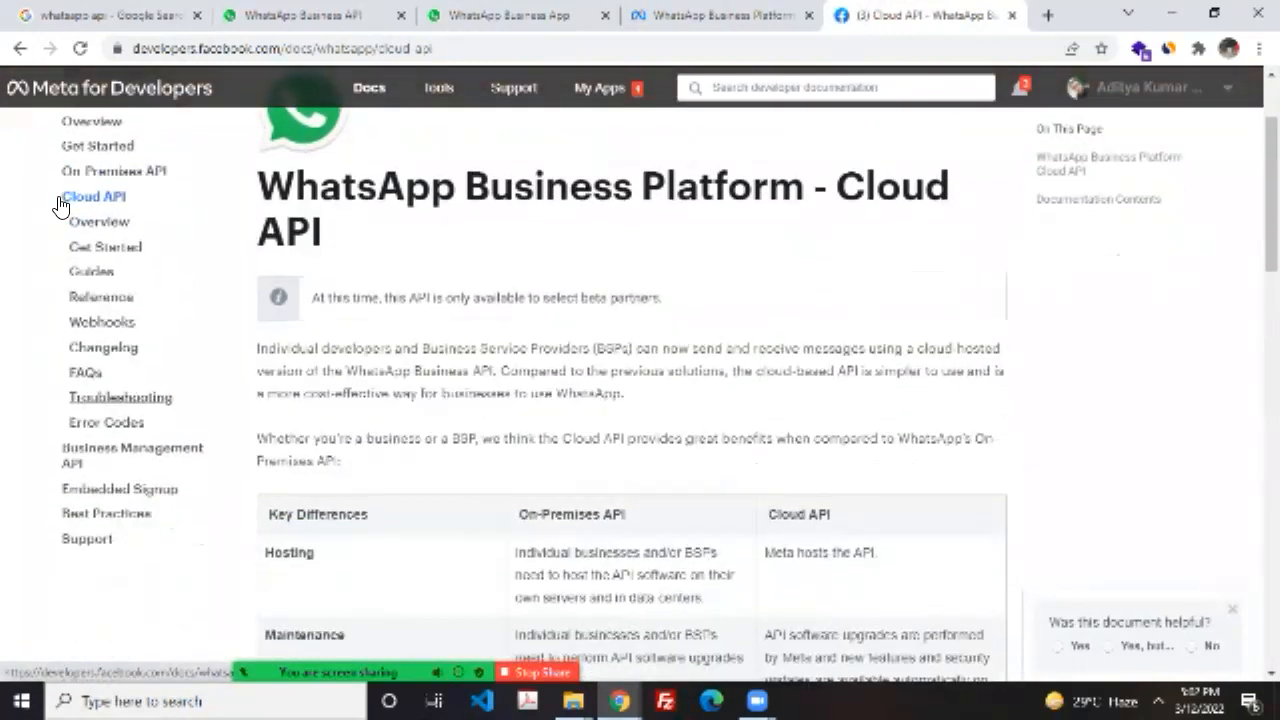
Step: Open the On-Premises API documentation and look through its guides and reference sections, returning to the page's beginning
scroll(63, 232, "up", 1)
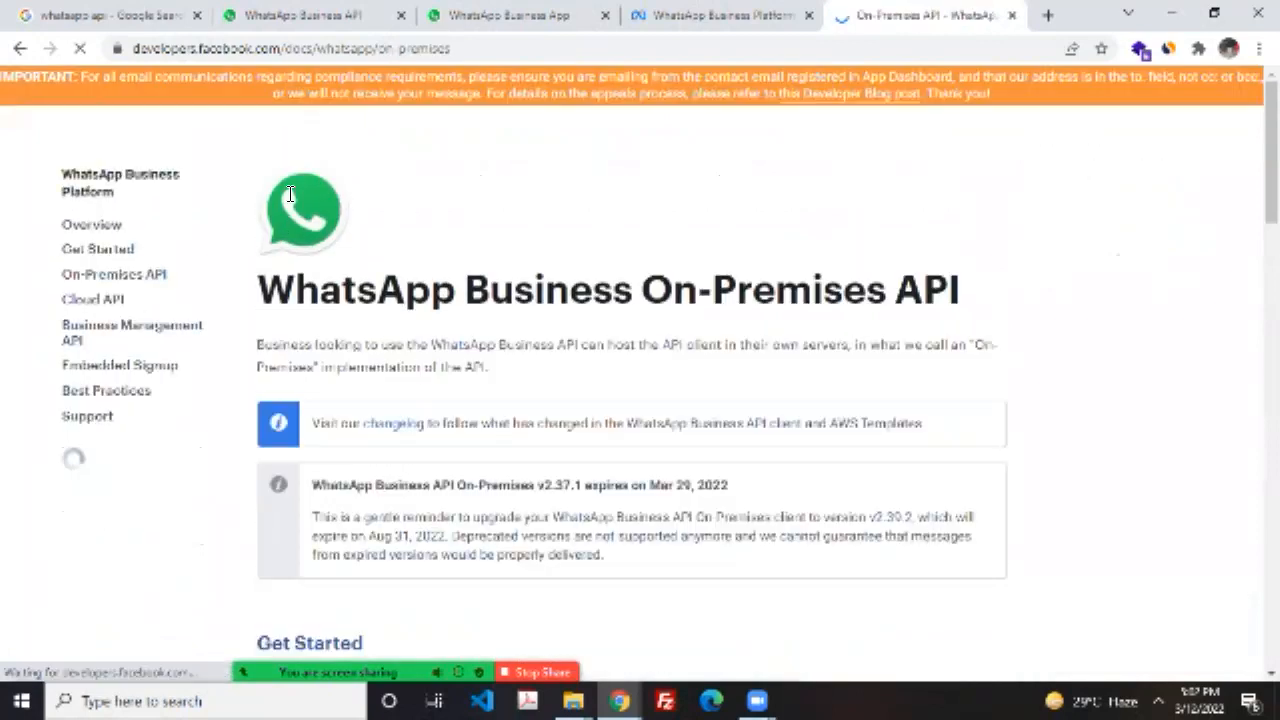
scroll(290, 193, "down", 10)
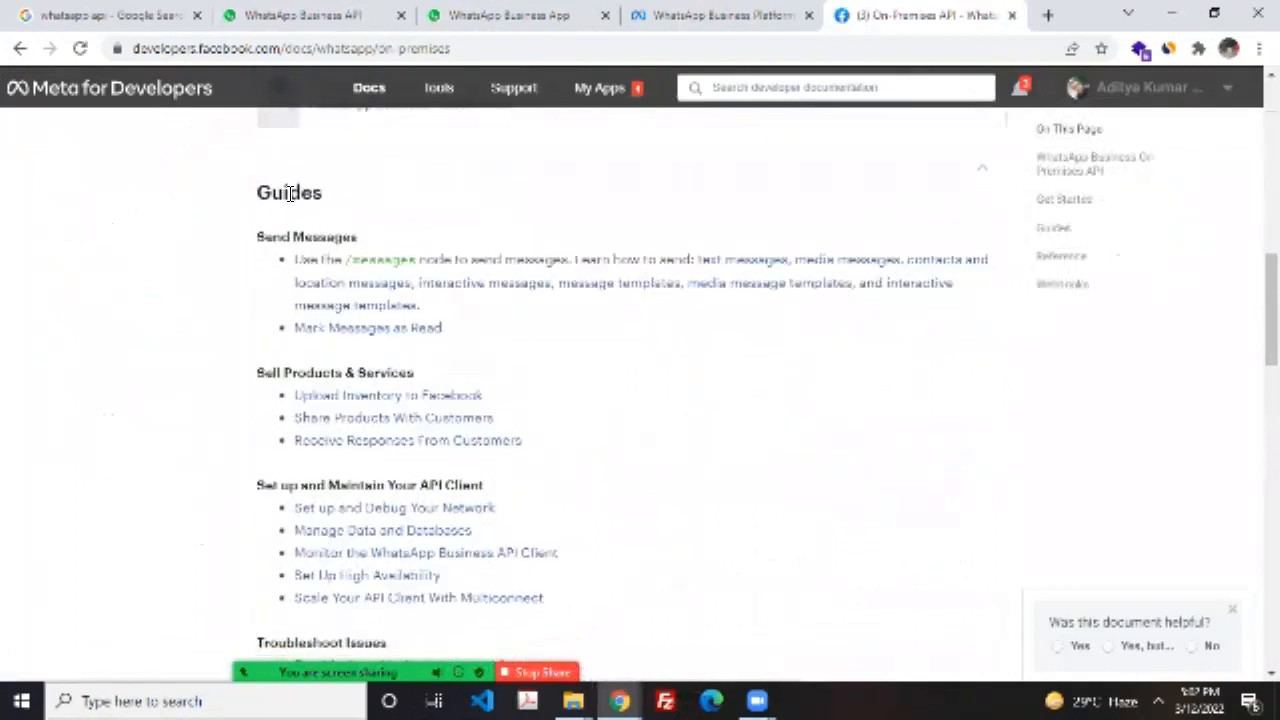
scroll(290, 193, "down", 3)
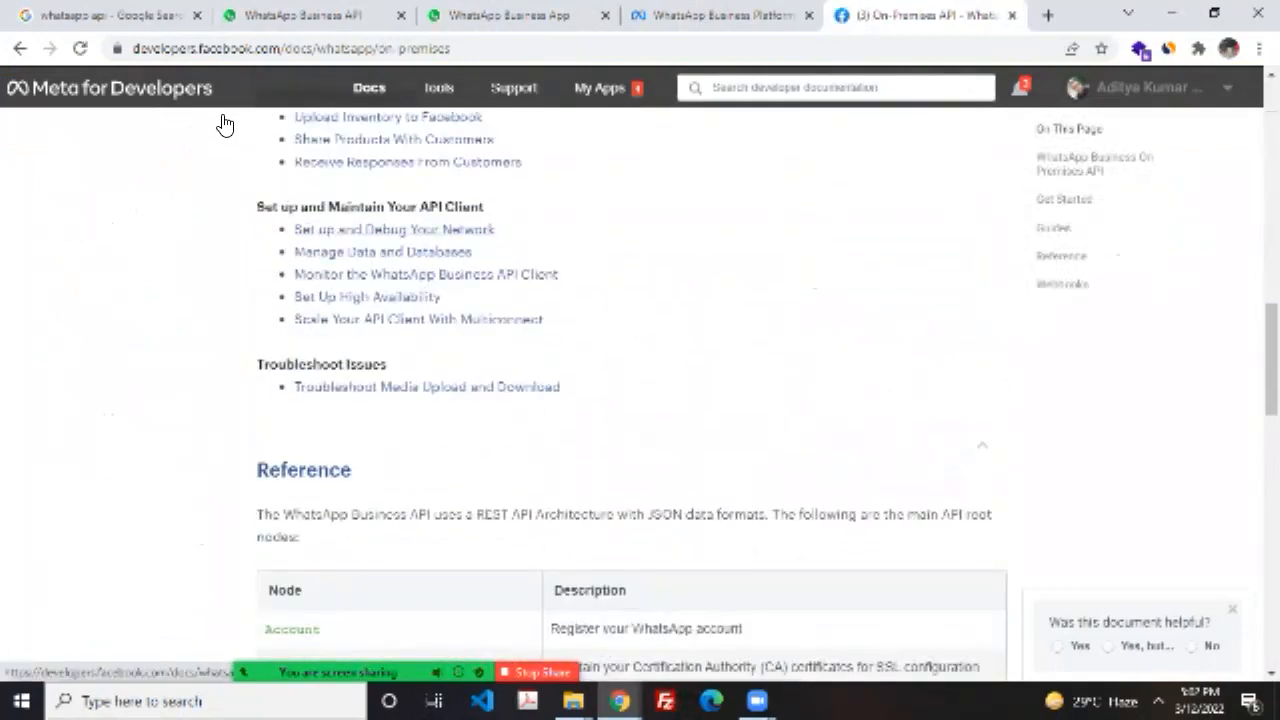
scroll(228, 213, "down", 3)
scroll(228, 213, "up", 15)
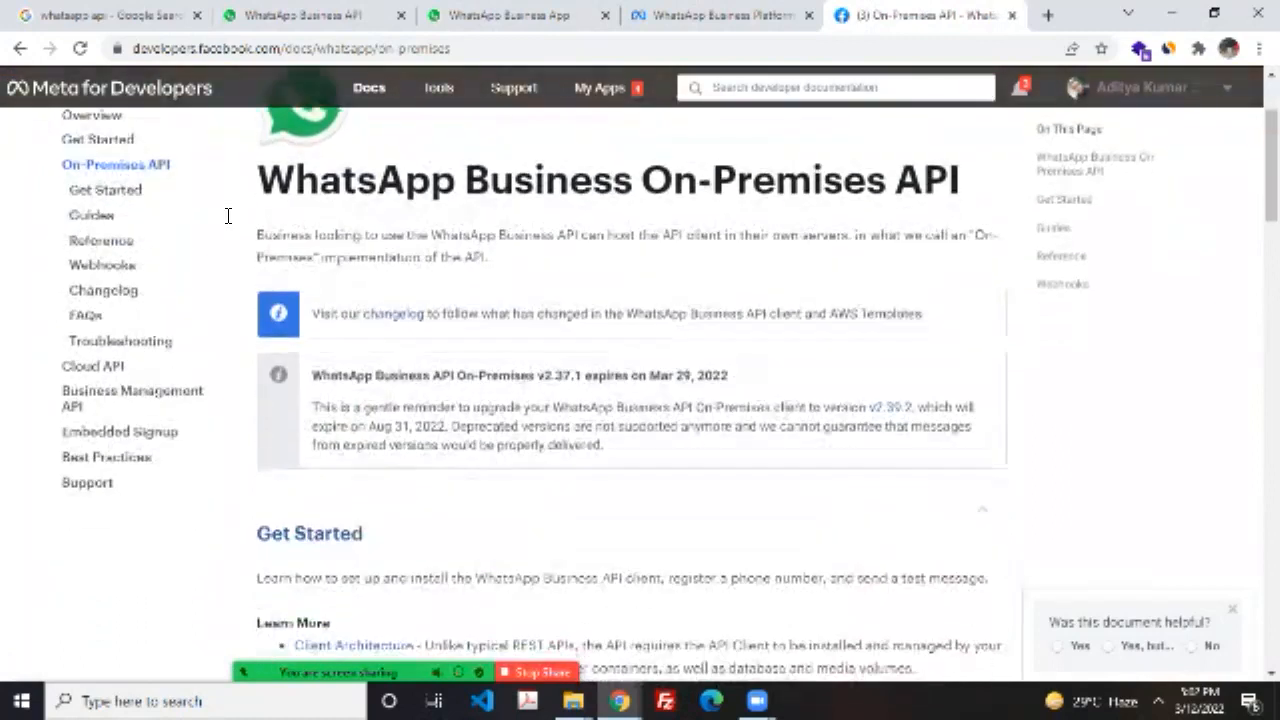
Step: Reopen the documentation's Overview page and review the WhatsApp product comparison, the business requirements and the supporting products
left_click(91, 265)
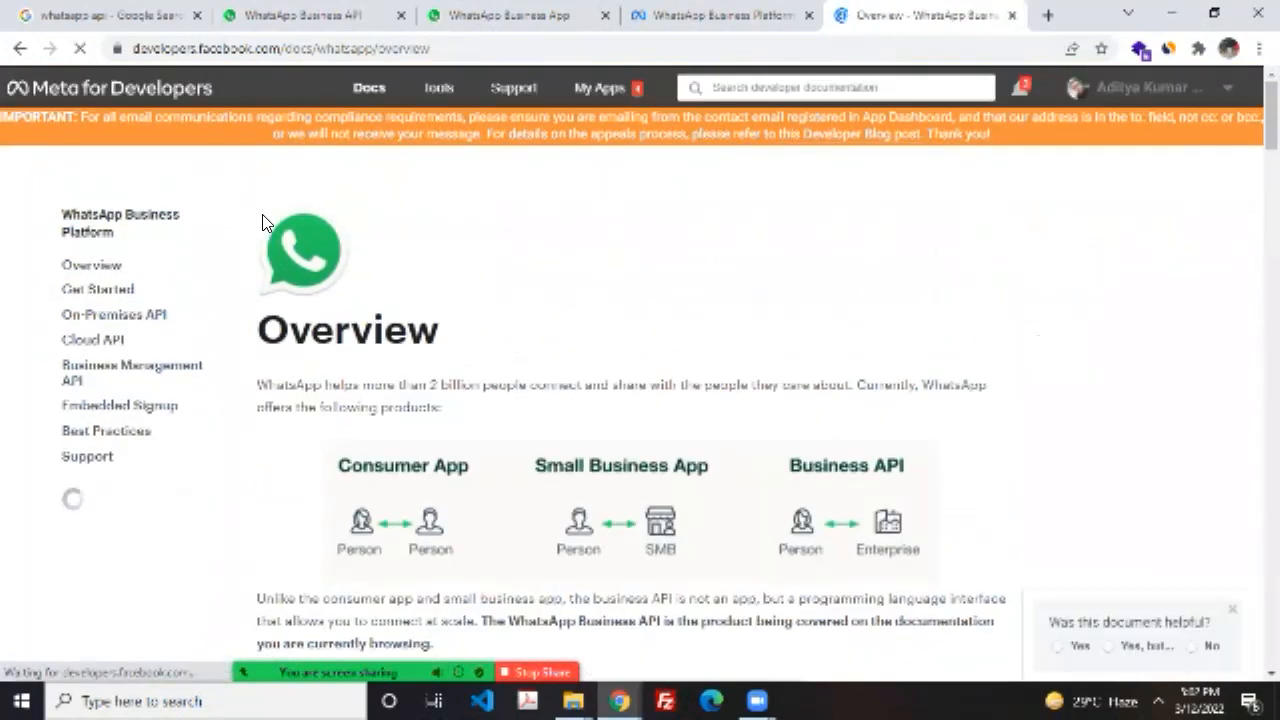
scroll(263, 220, "down", 3)
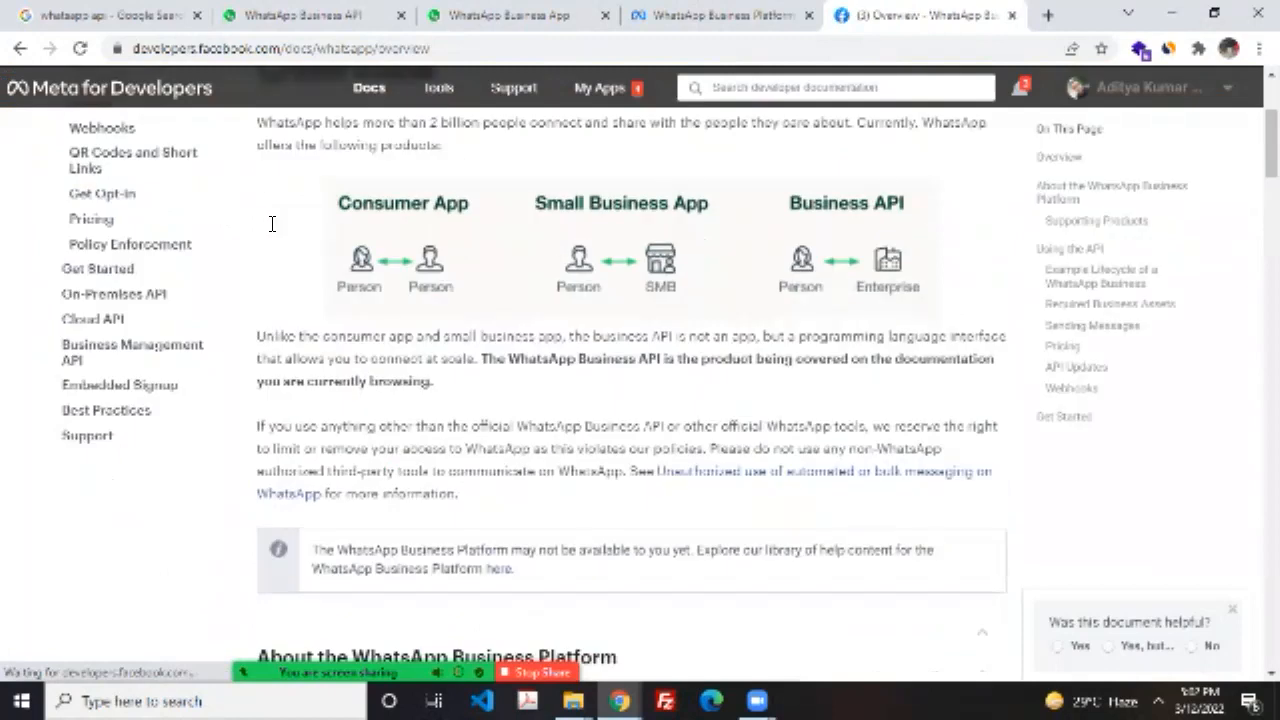
scroll(263, 222, "up", 1)
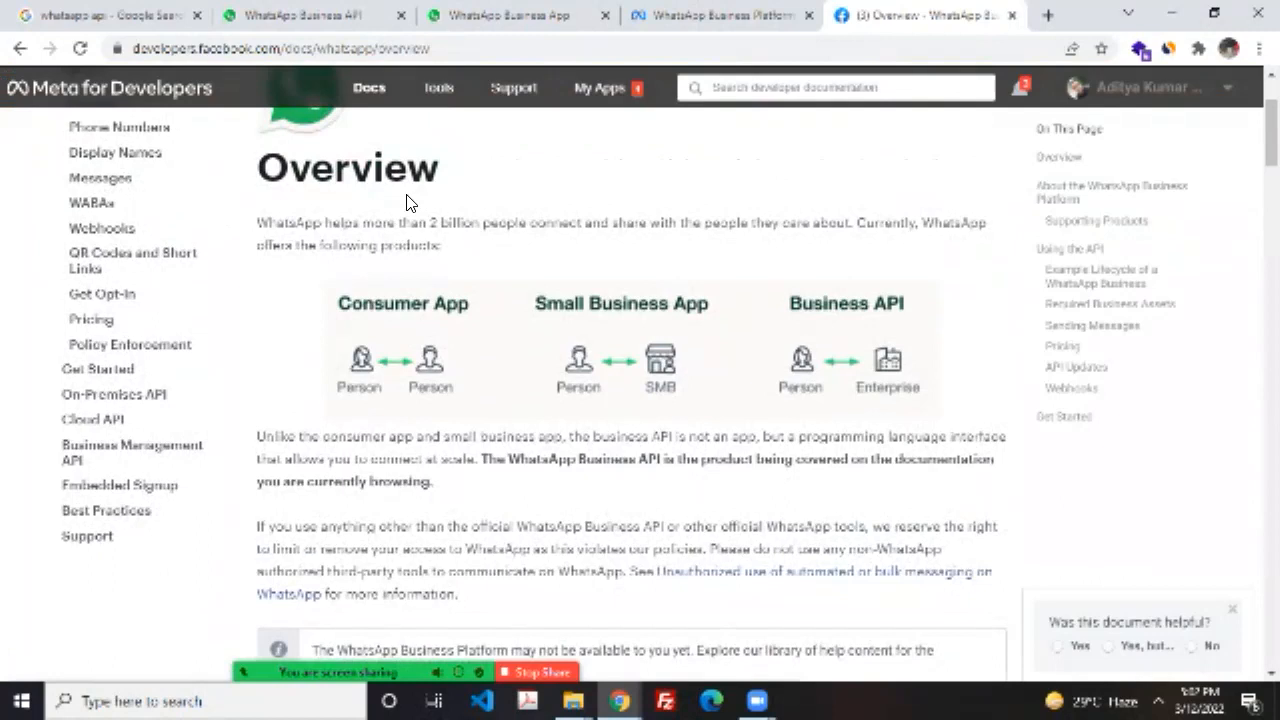
scroll(262, 160, "down", 1)
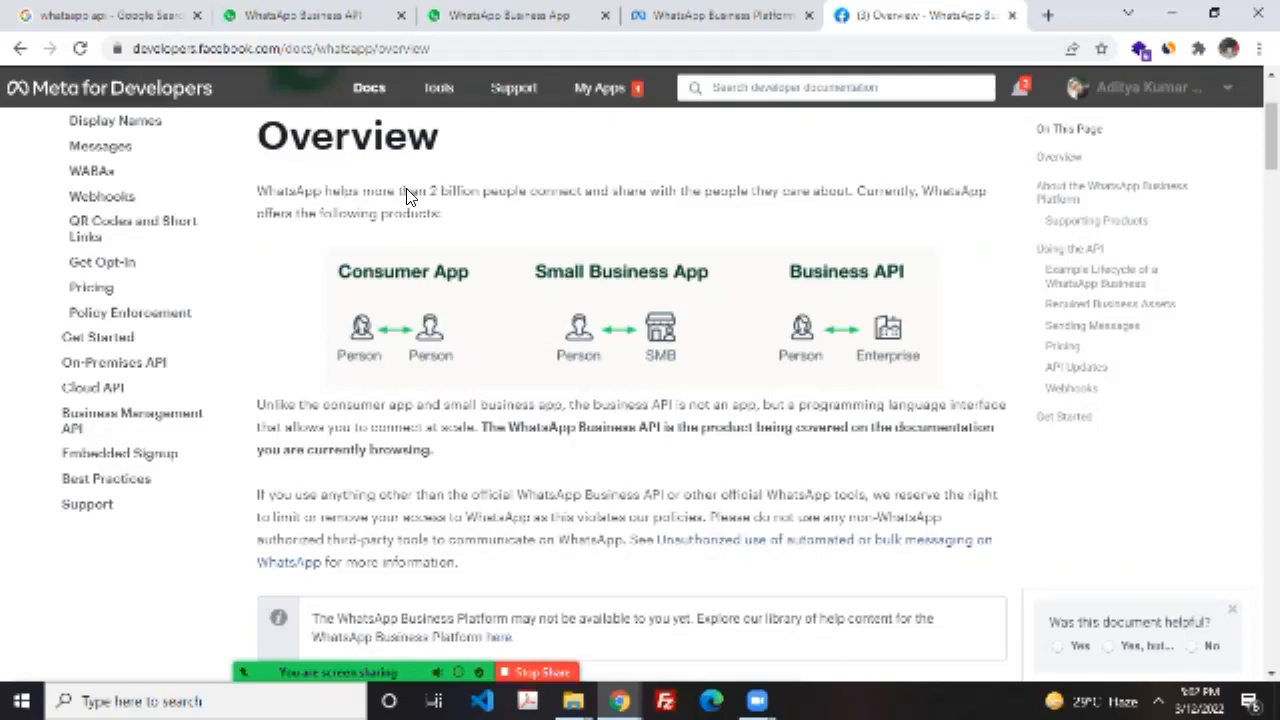
scroll(406, 188, "down", 6)
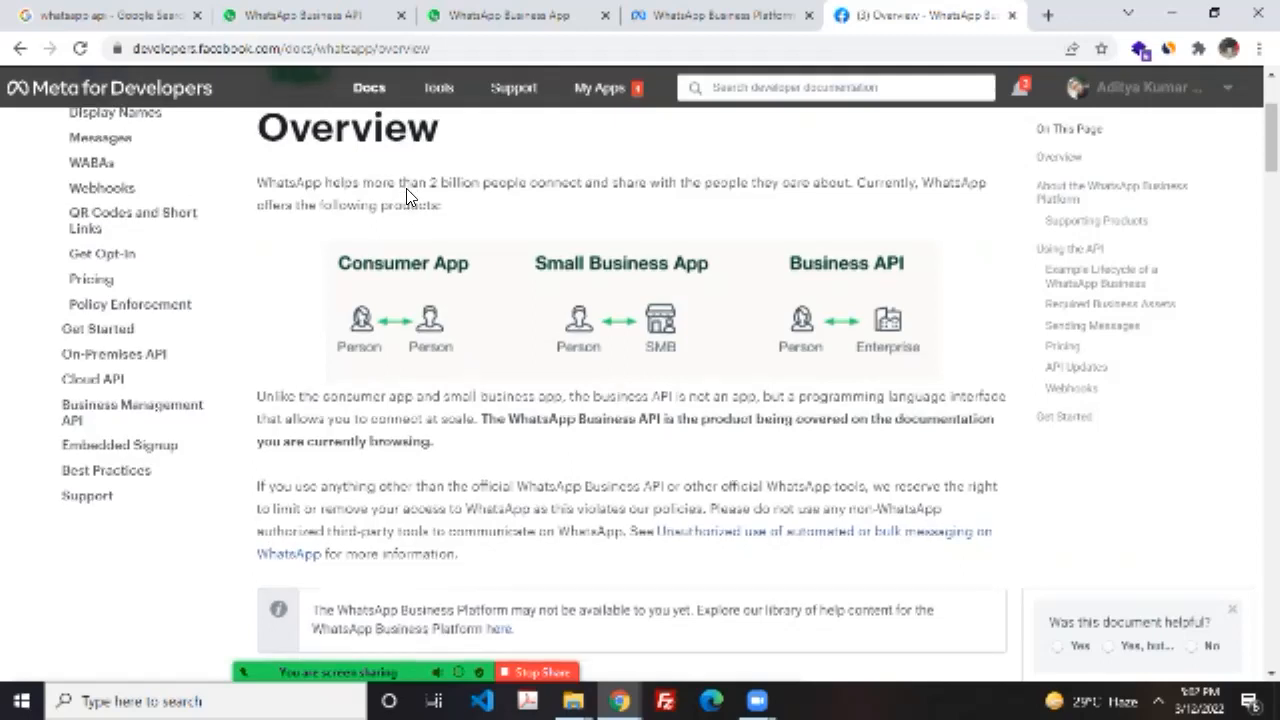
scroll(406, 195, "down", 1)
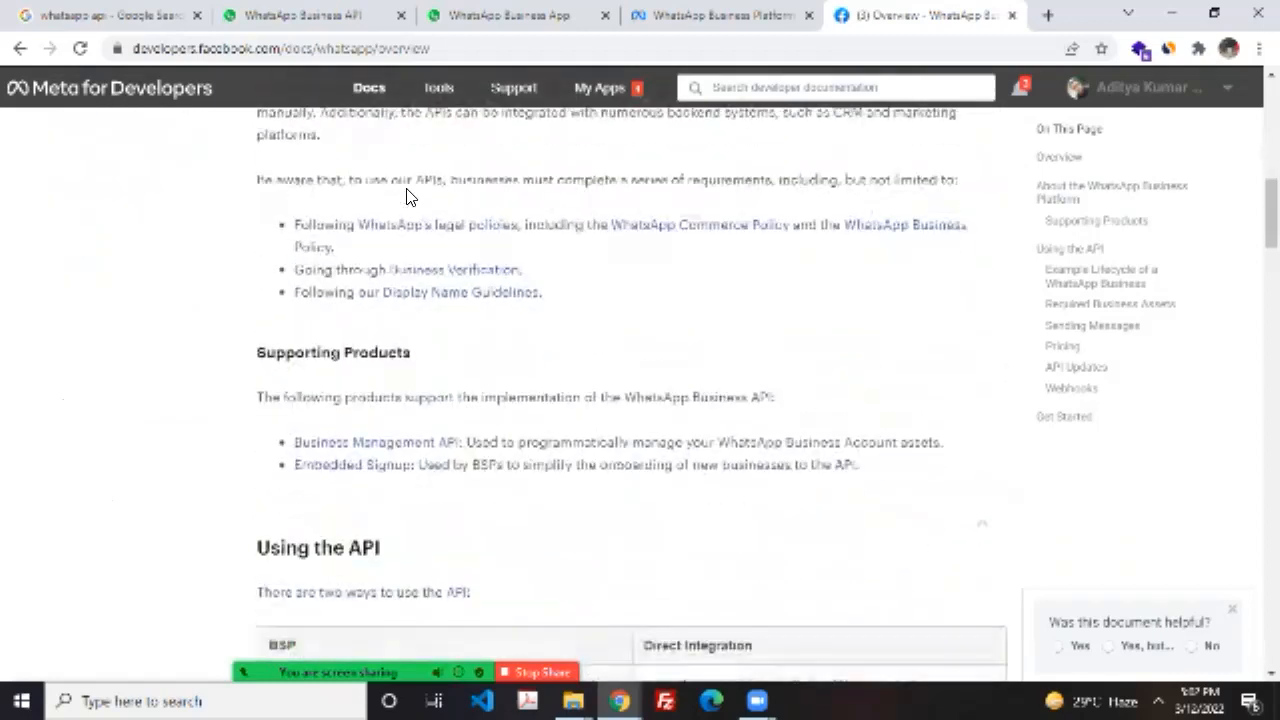
scroll(406, 196, "up", 1)
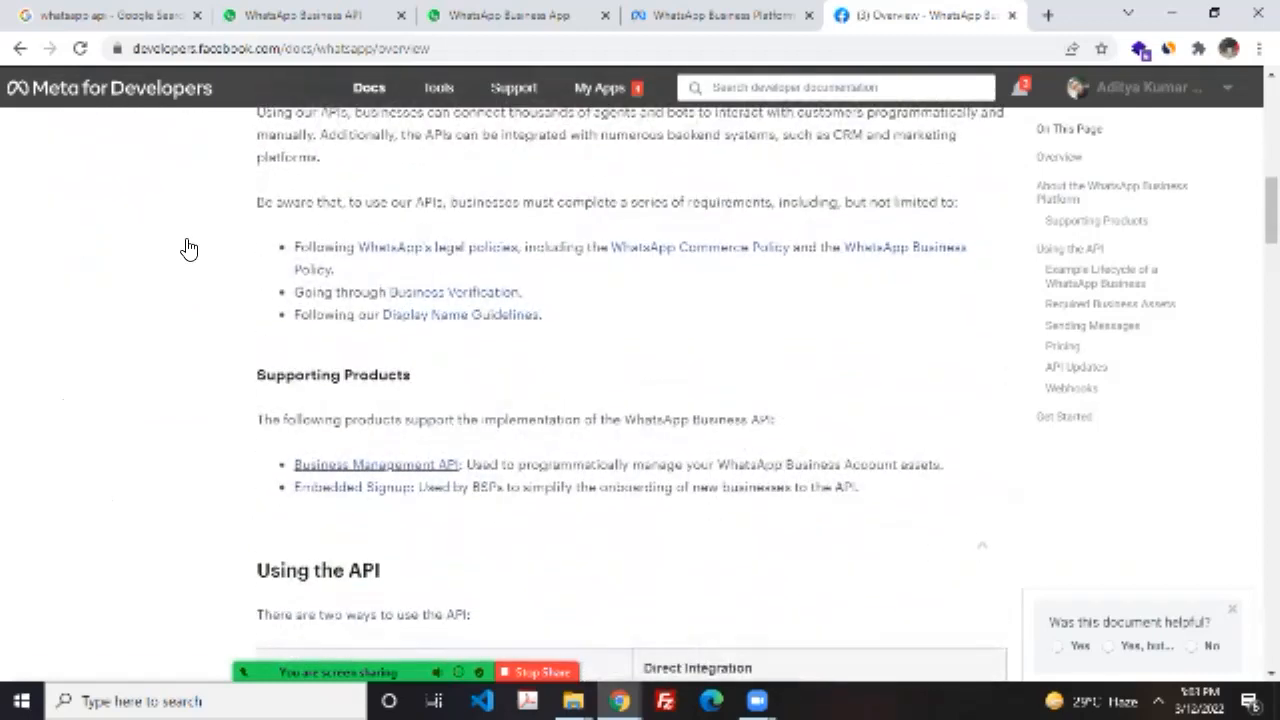
scroll(195, 246, "up", 7)
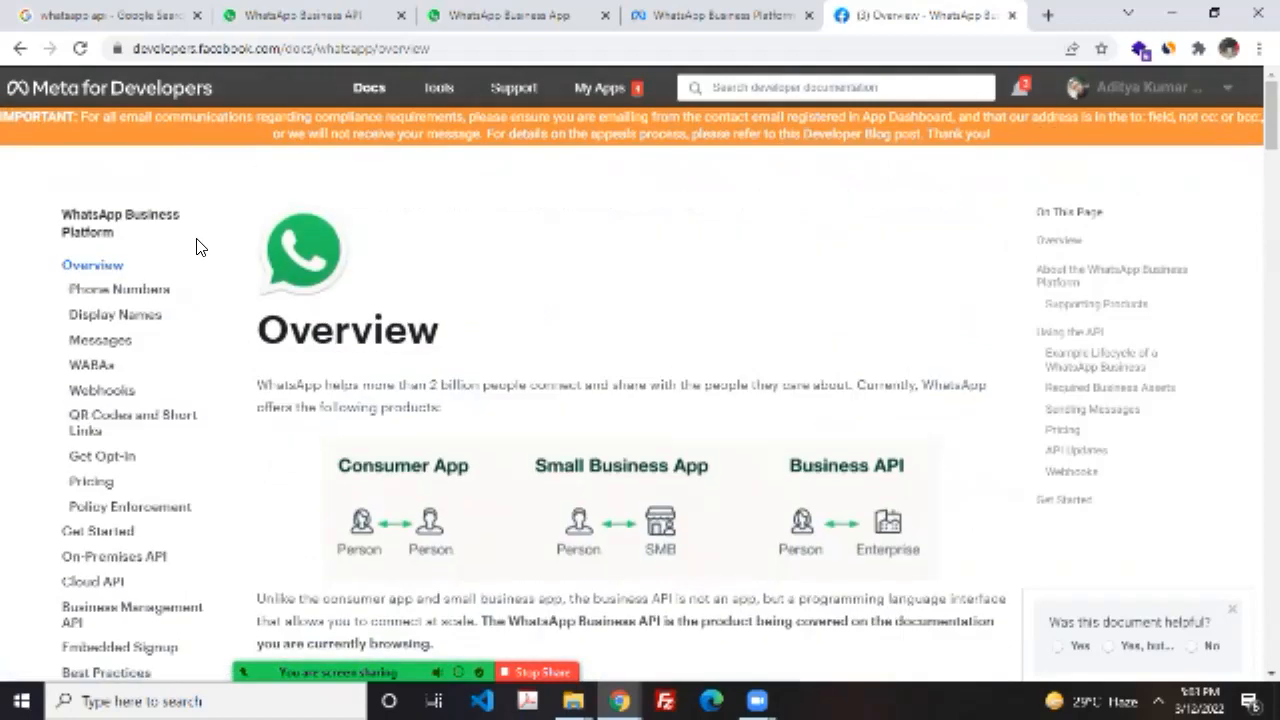
scroll(68, 251, "down", 1)
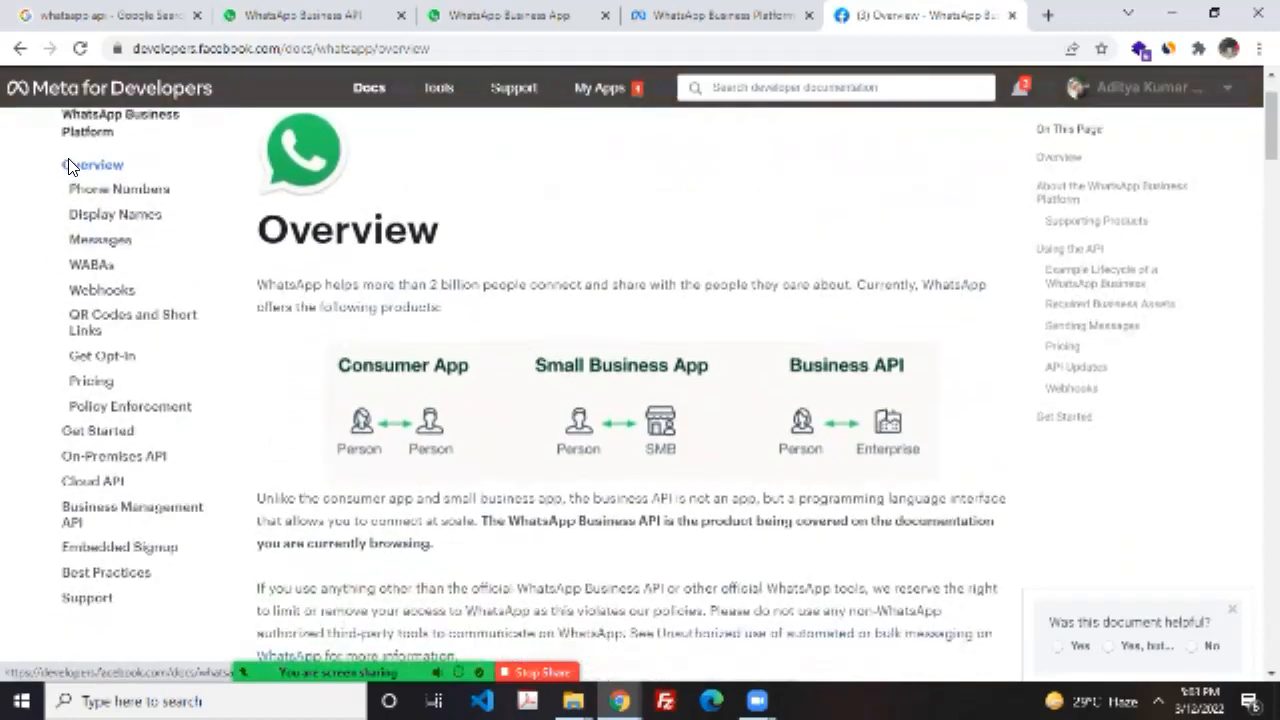
Step: Open the Overview's Webhooks page and read through the Business API and Business Management API webhook sections
left_click(102, 291)
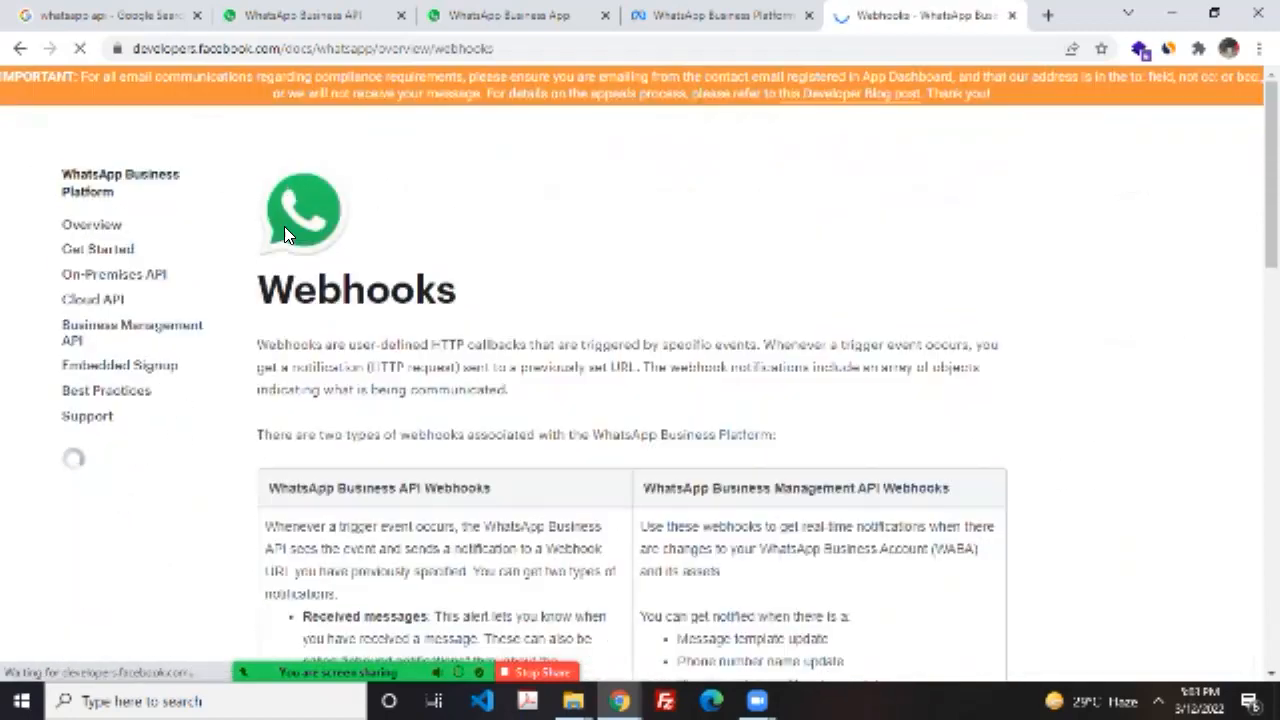
scroll(284, 226, "down", 3)
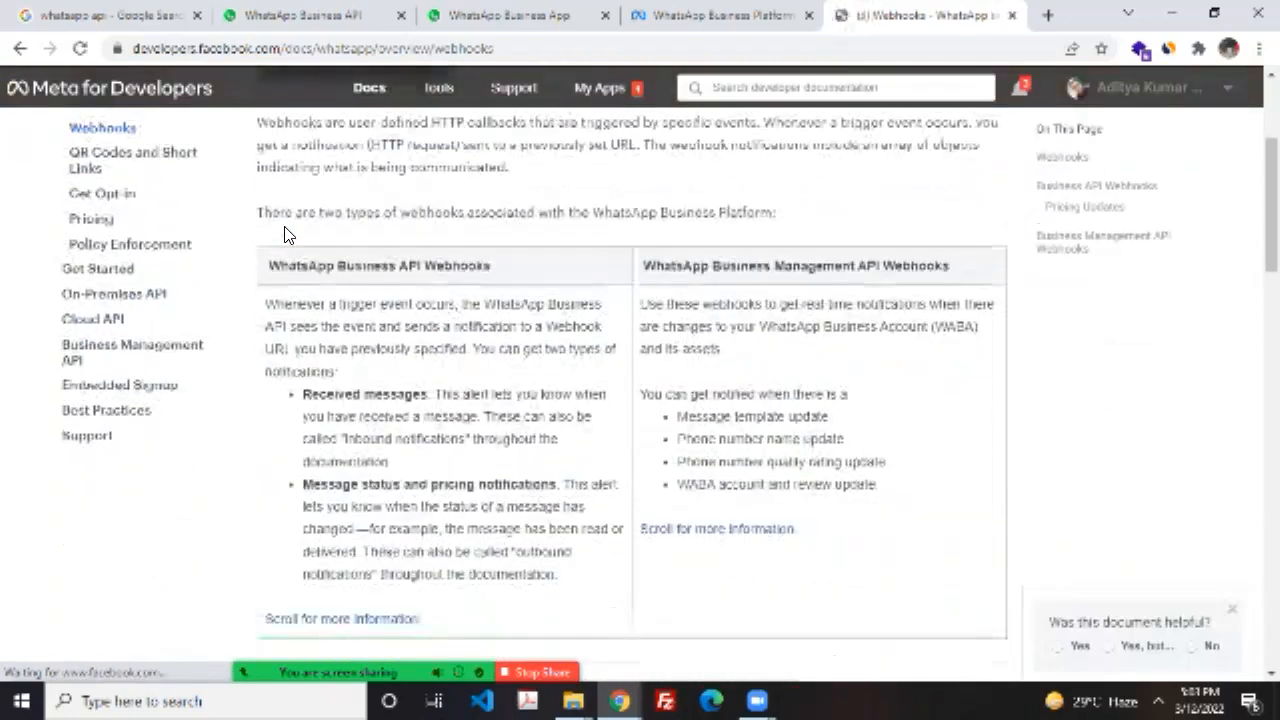
scroll(284, 226, "down", 2)
scroll(284, 226, "down", 10)
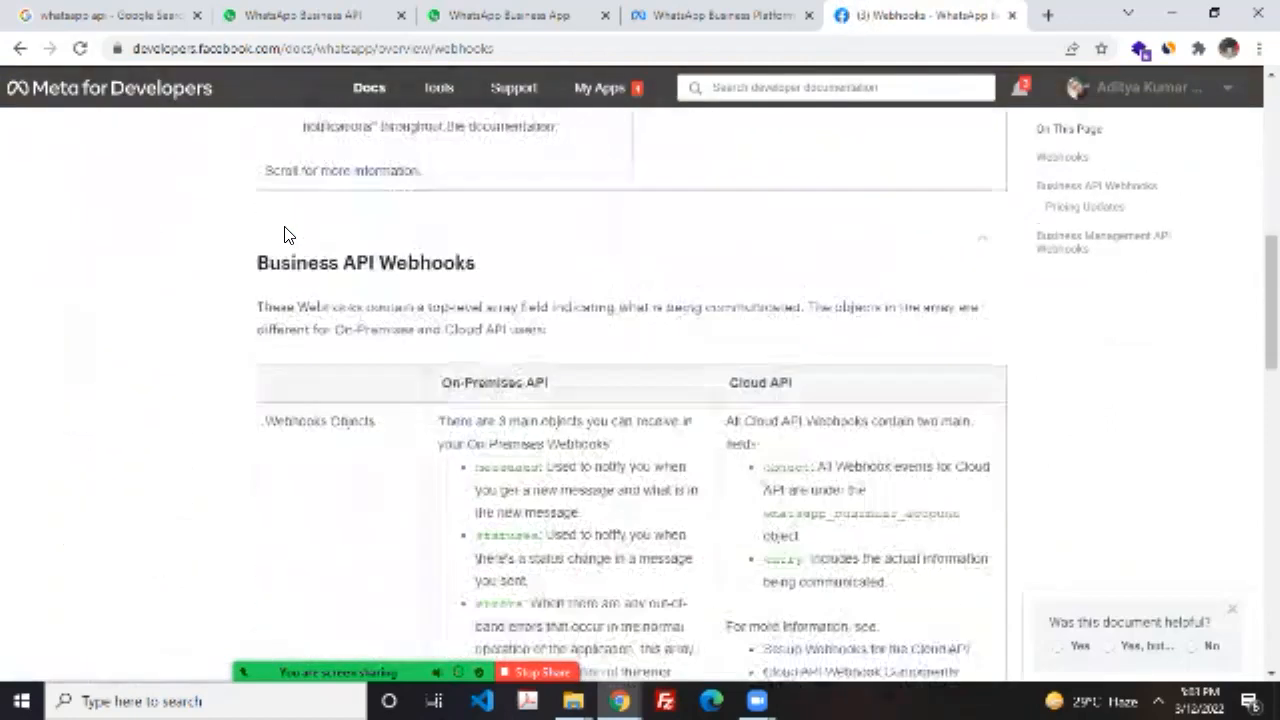
scroll(284, 235, "down", 10)
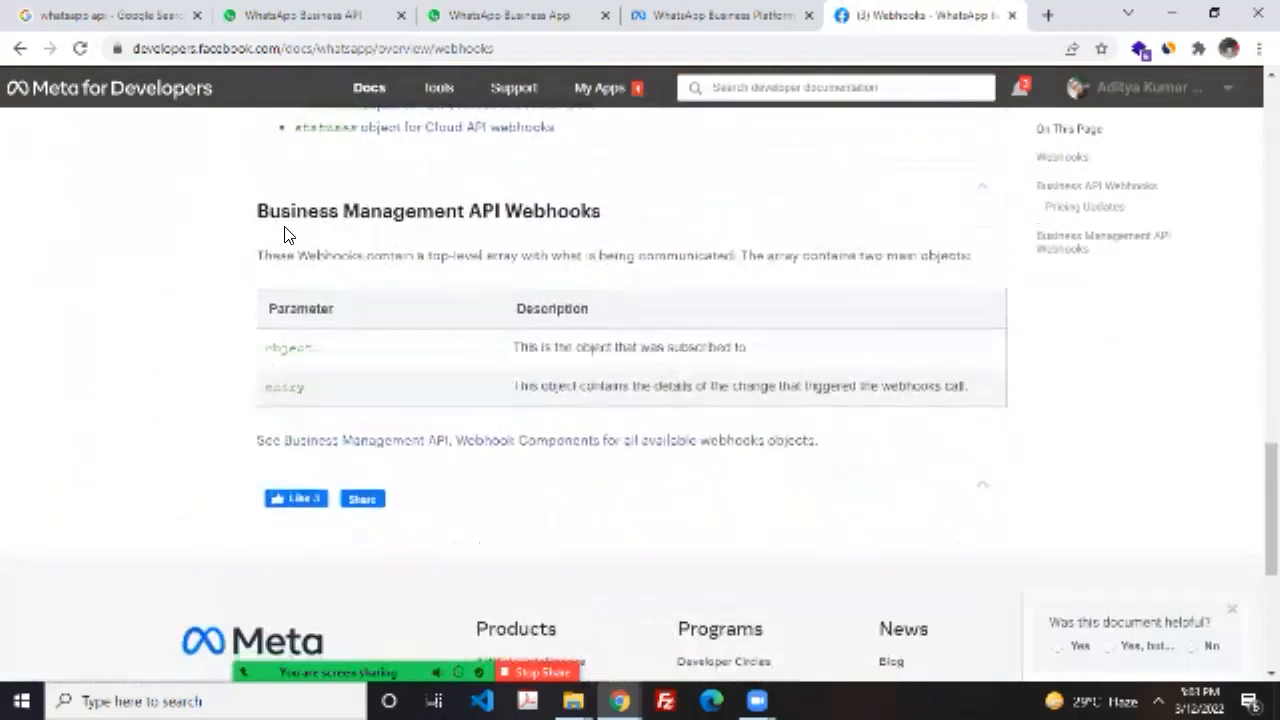
key("Home")
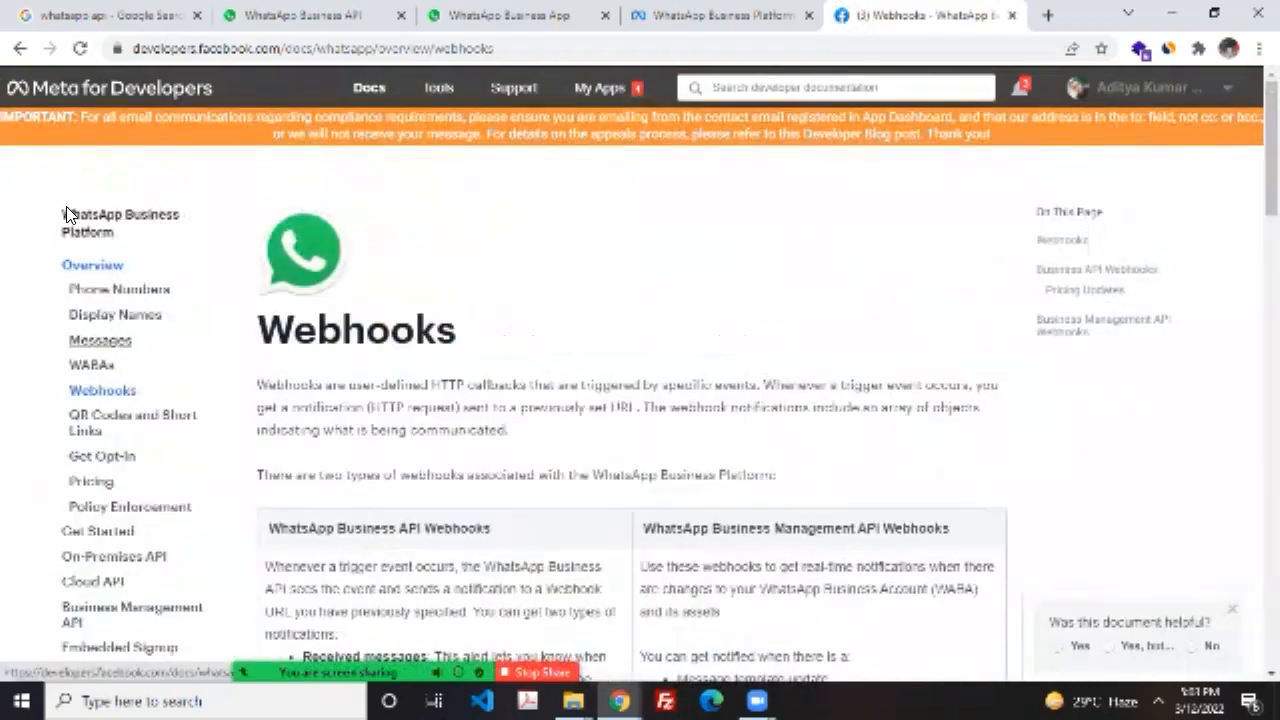
scroll(69, 229, "down", 2)
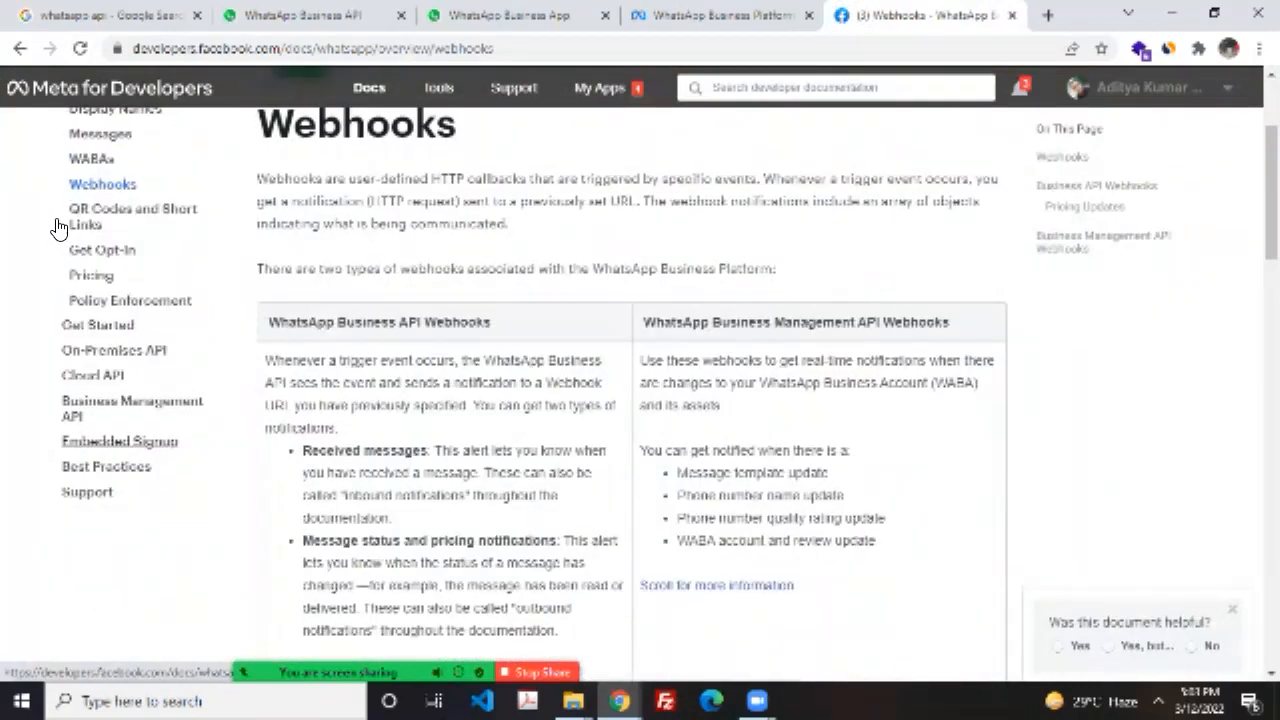
Step: Look through the already open WhatsApp Business App page again and return to the WhatsApp Business API page's introduction
left_click(505, 15)
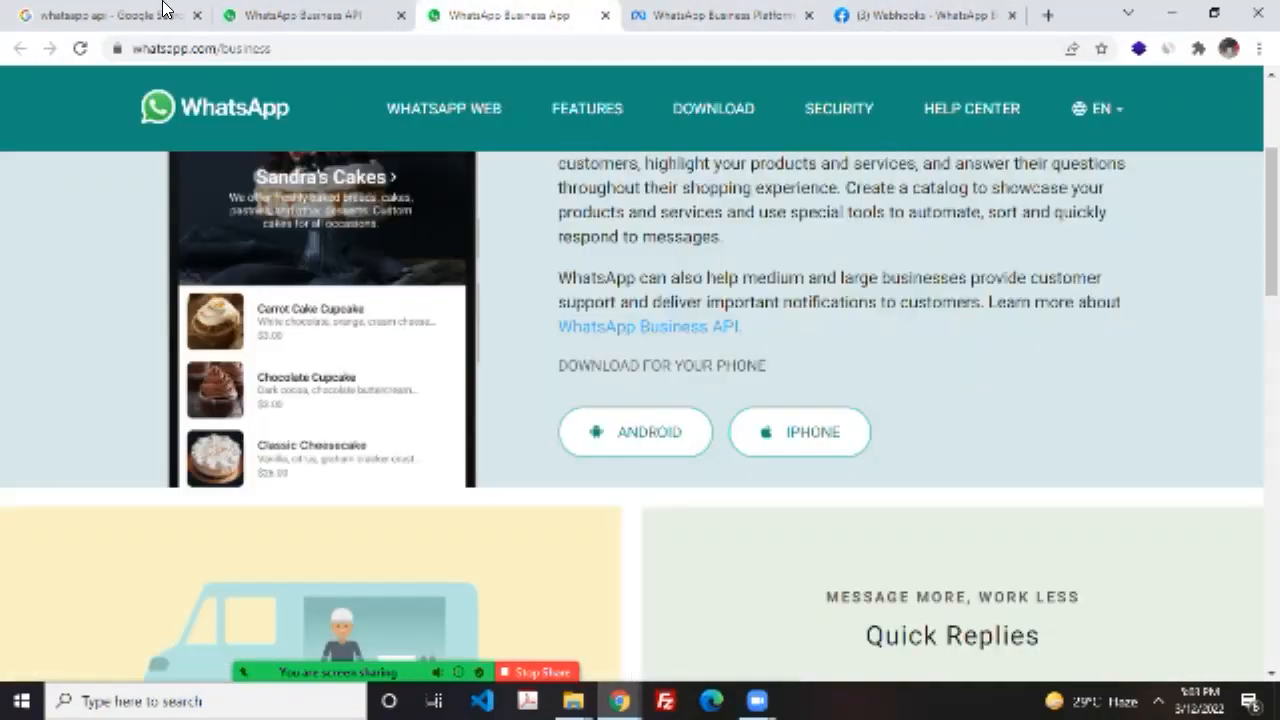
scroll(337, 240, "up", 1)
scroll(337, 240, "down", 5)
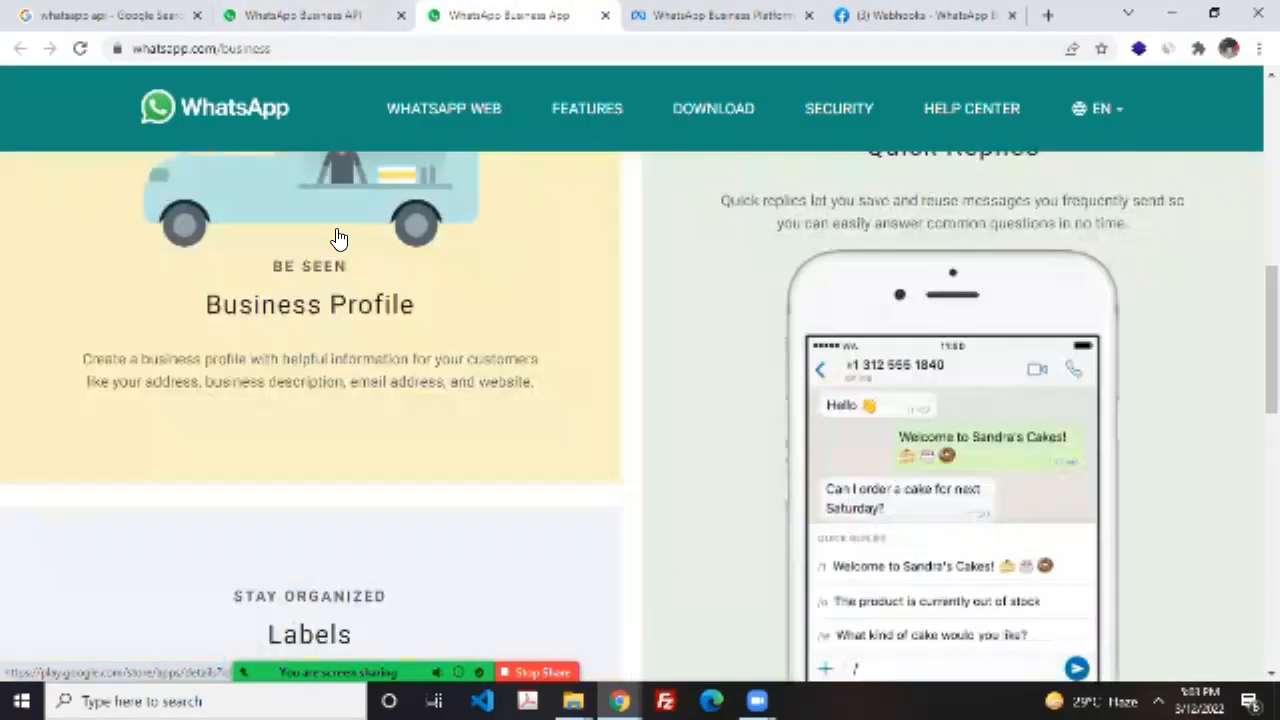
scroll(337, 232, "up", 9)
scroll(237, 66, "down", 3)
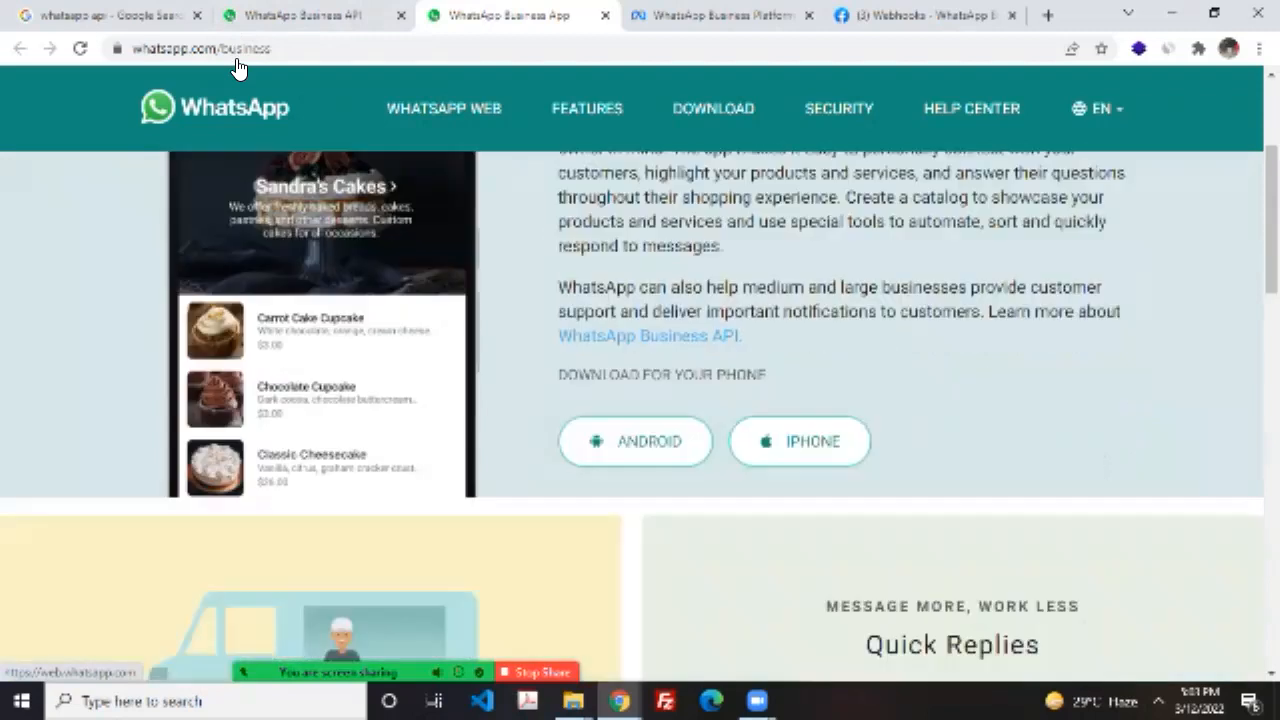
scroll(237, 66, "down", 10)
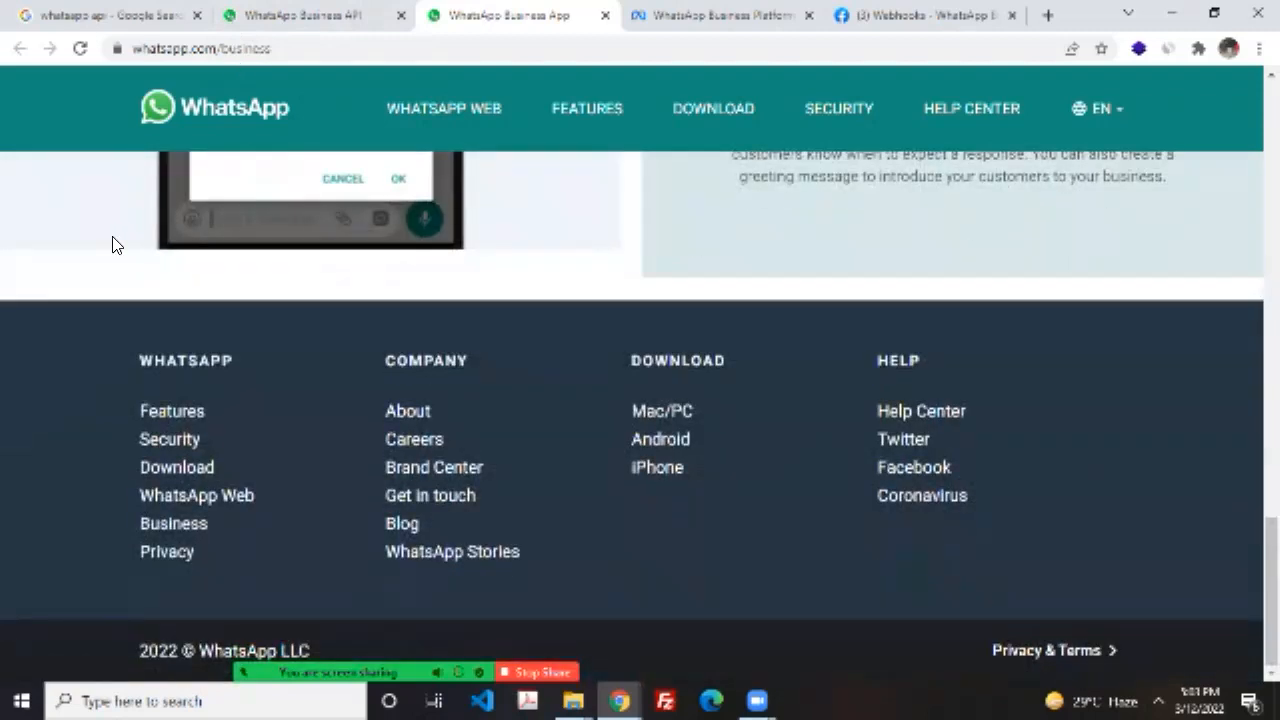
scroll(254, 274, "up", 13)
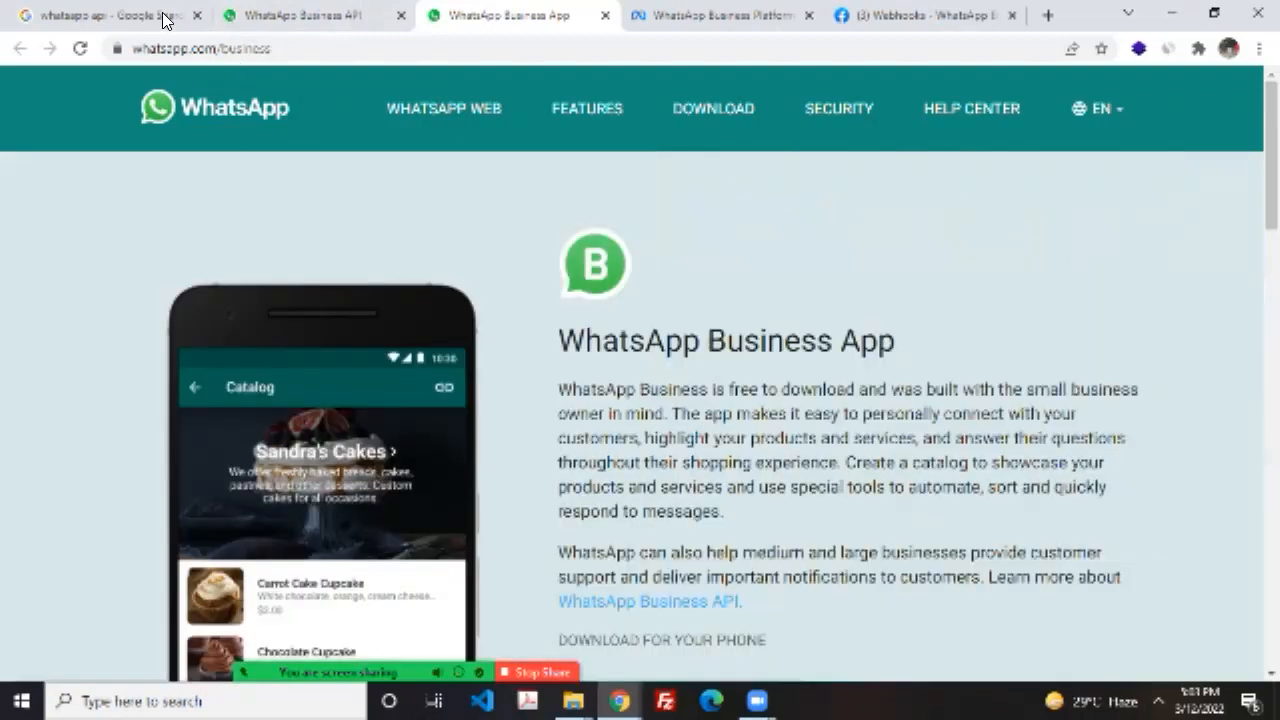
key("ctrl+shift+Tab")
scroll(182, 126, "up", 2)
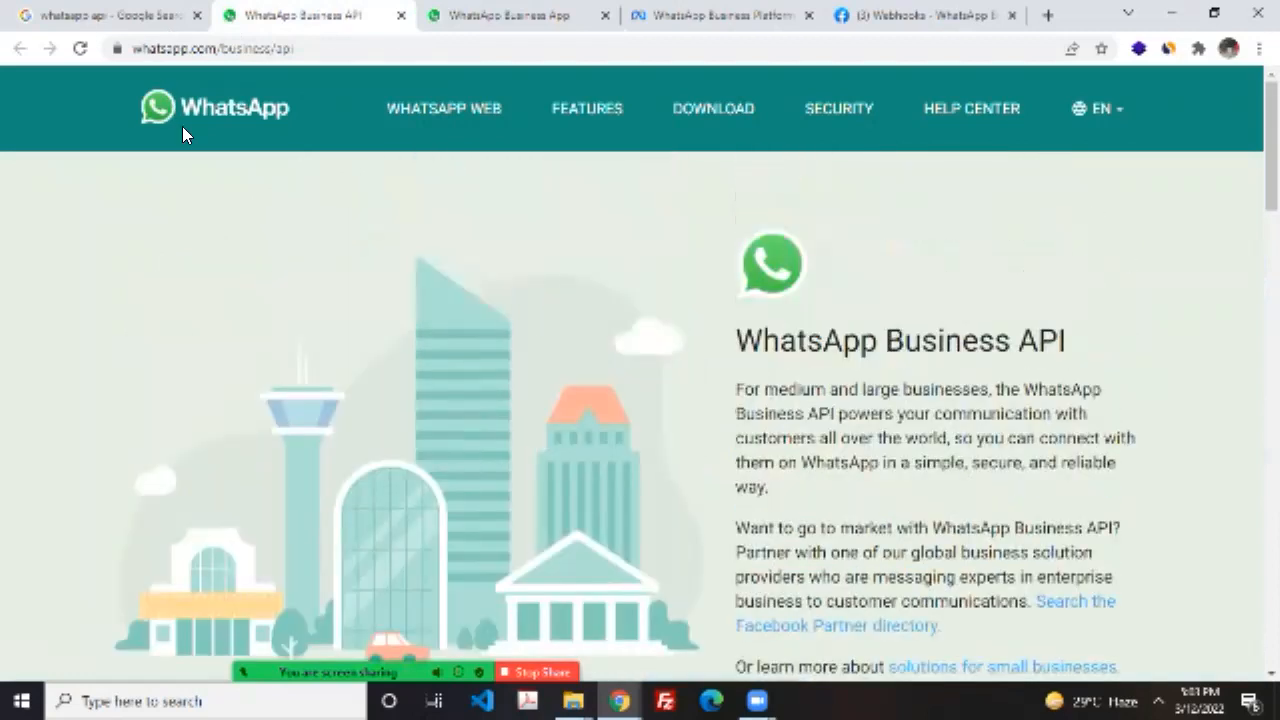
Step: Return to the Google results and search for "whatsapp api step by step"
left_click(7, 5)
left_click(160, 90)
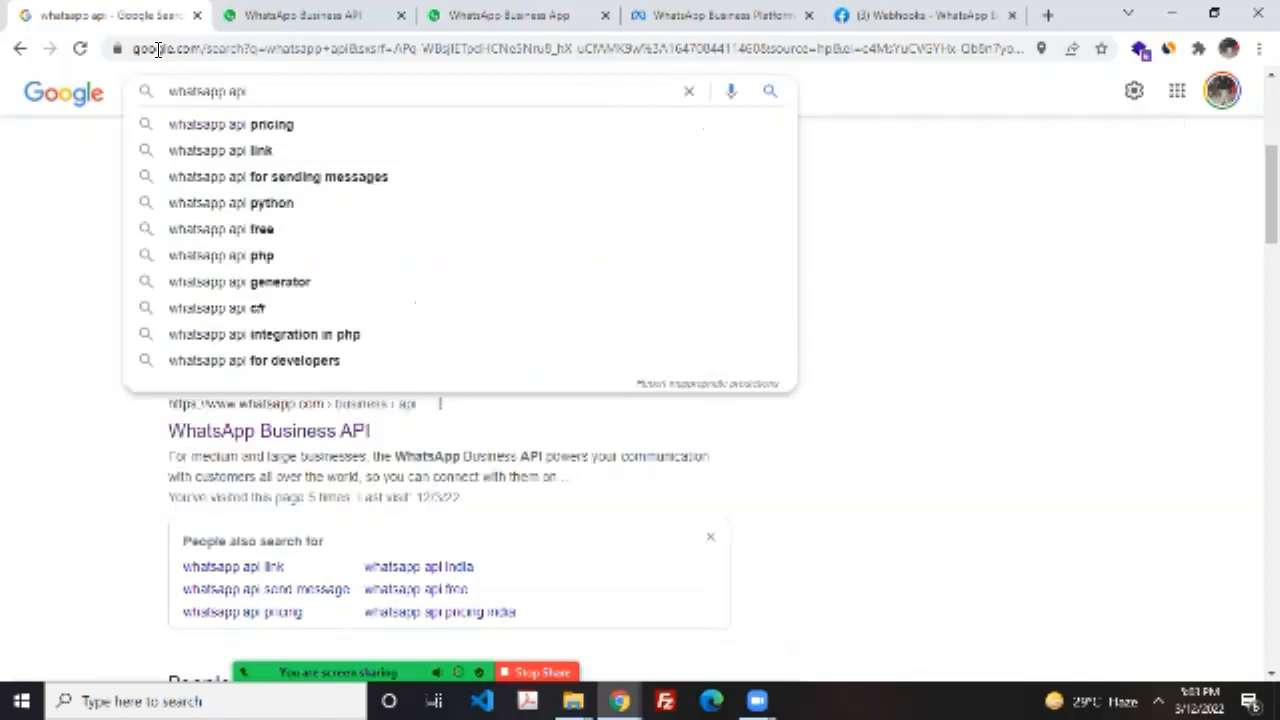
type("s")
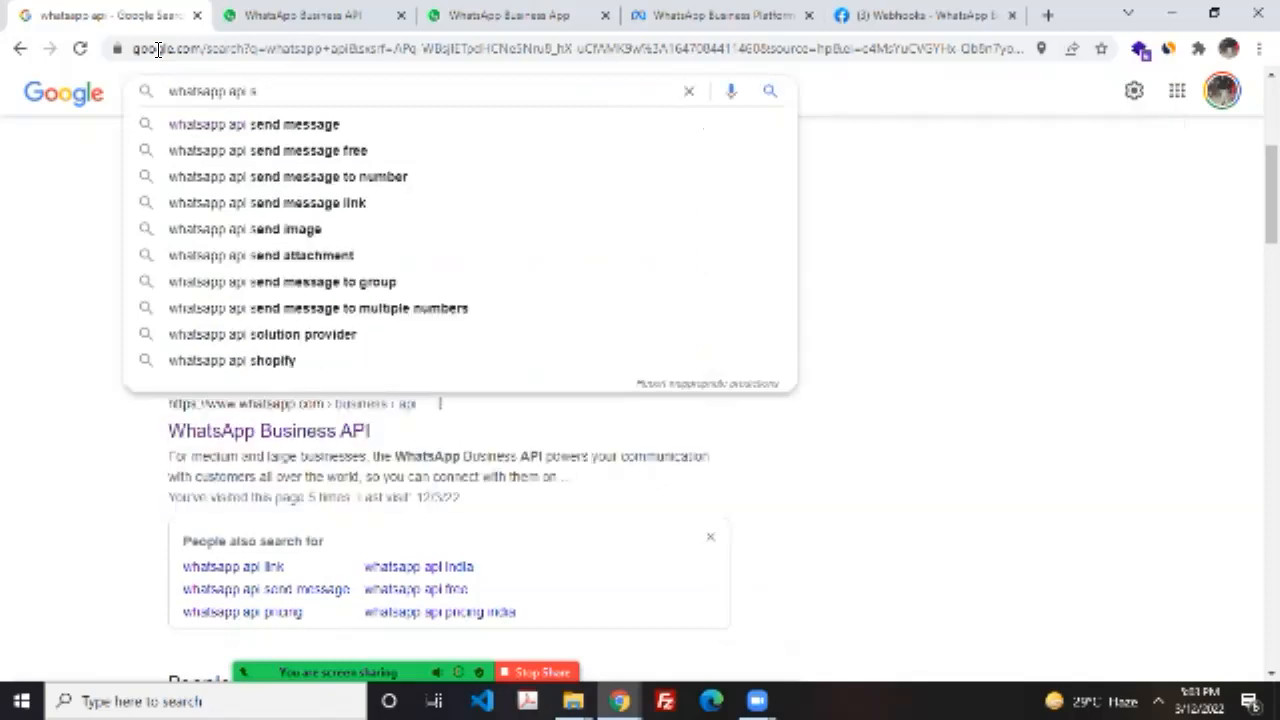
type("te")
key("Down")
key("Return")
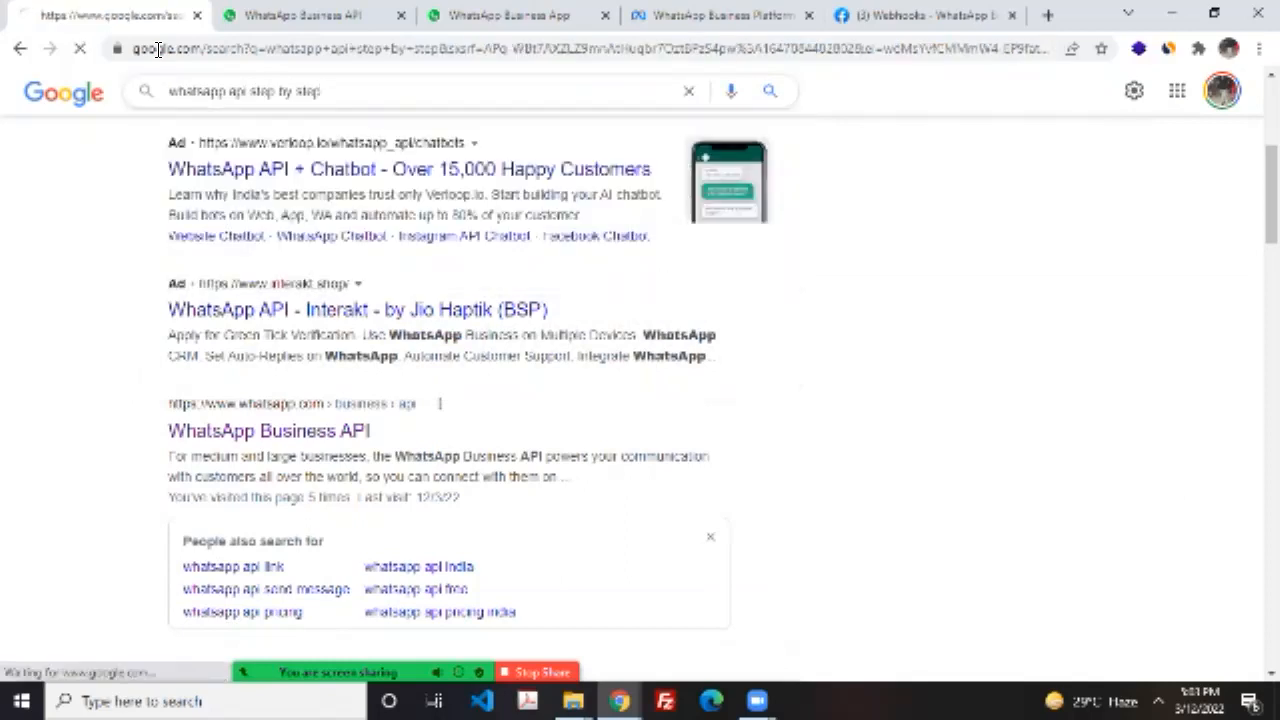
Step: Open the "Get Started - WhatsApp Business Platform - Documentation" result in a separate tab, switch to it and reload the page
scroll(153, 280, "down", 4)
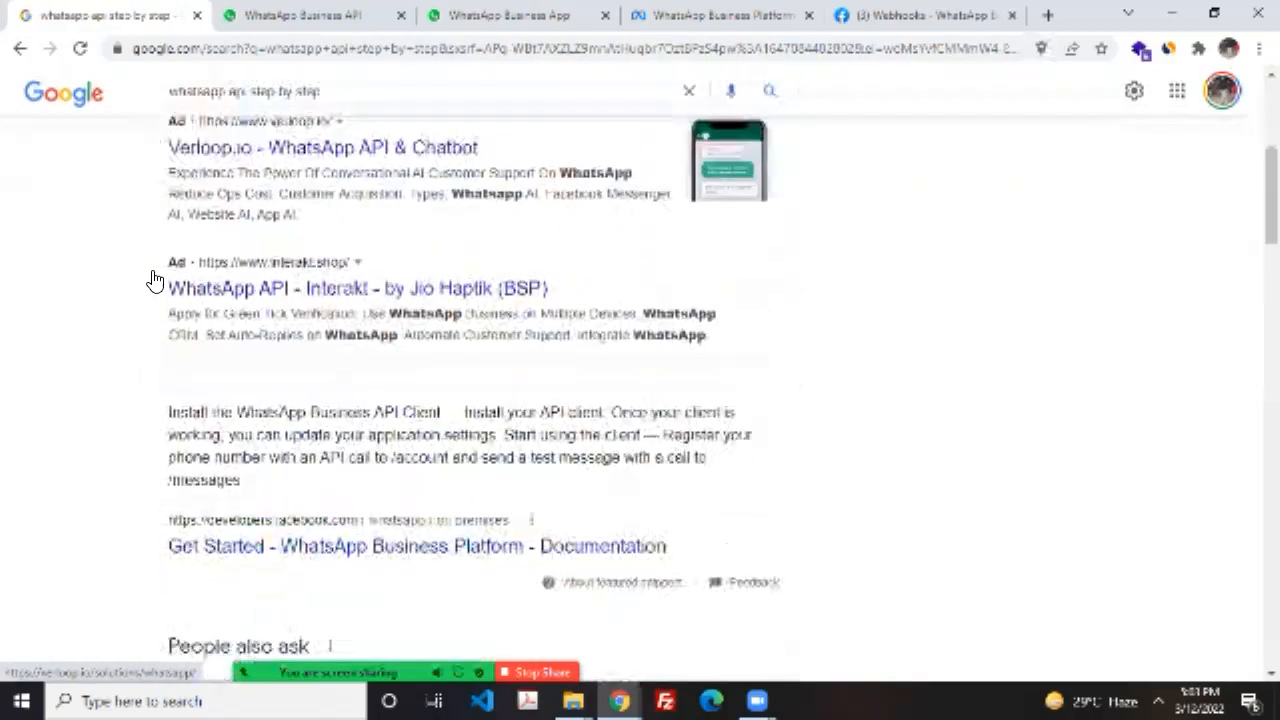
scroll(153, 280, "down", 2)
middle_click(174, 190)
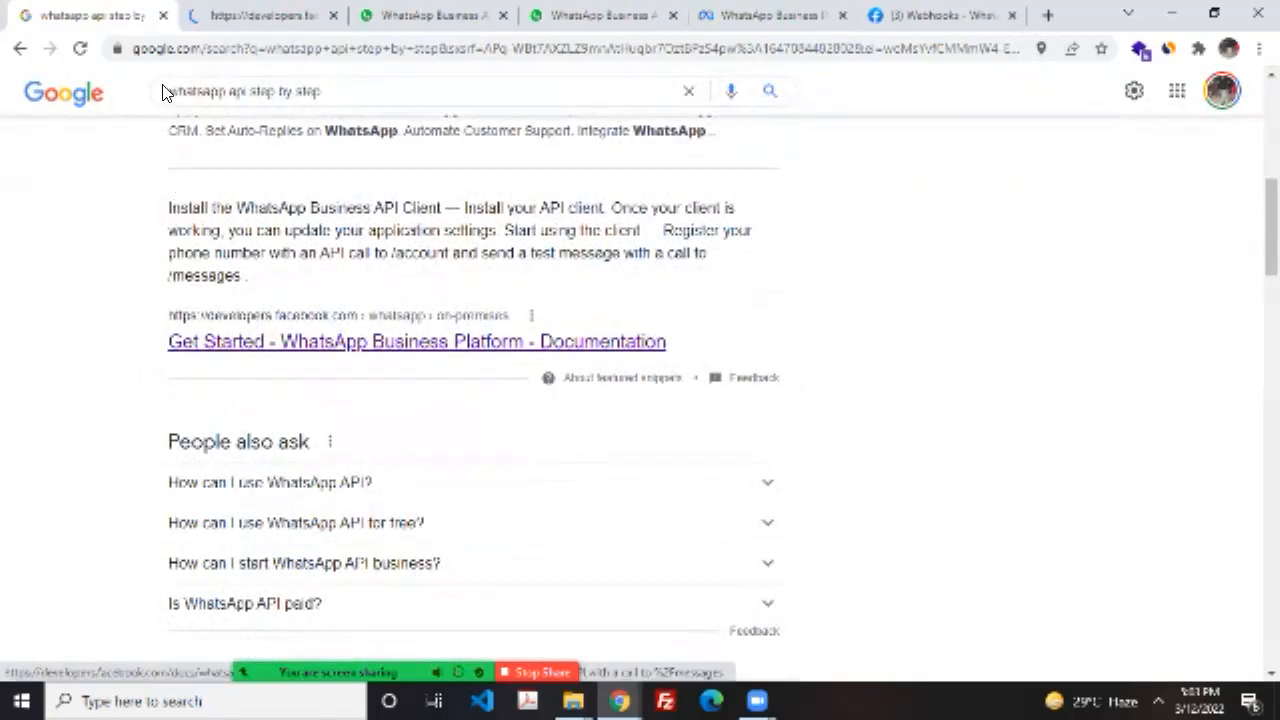
left_click(210, 14)
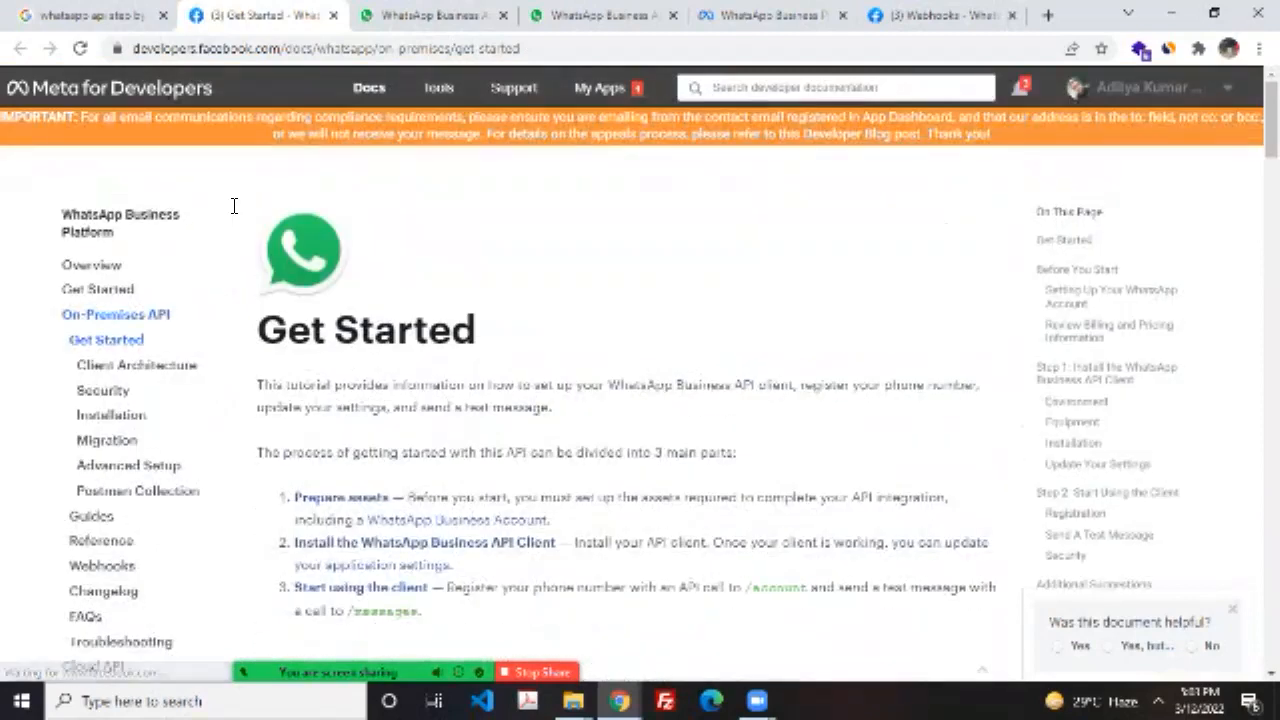
left_click(80, 48)
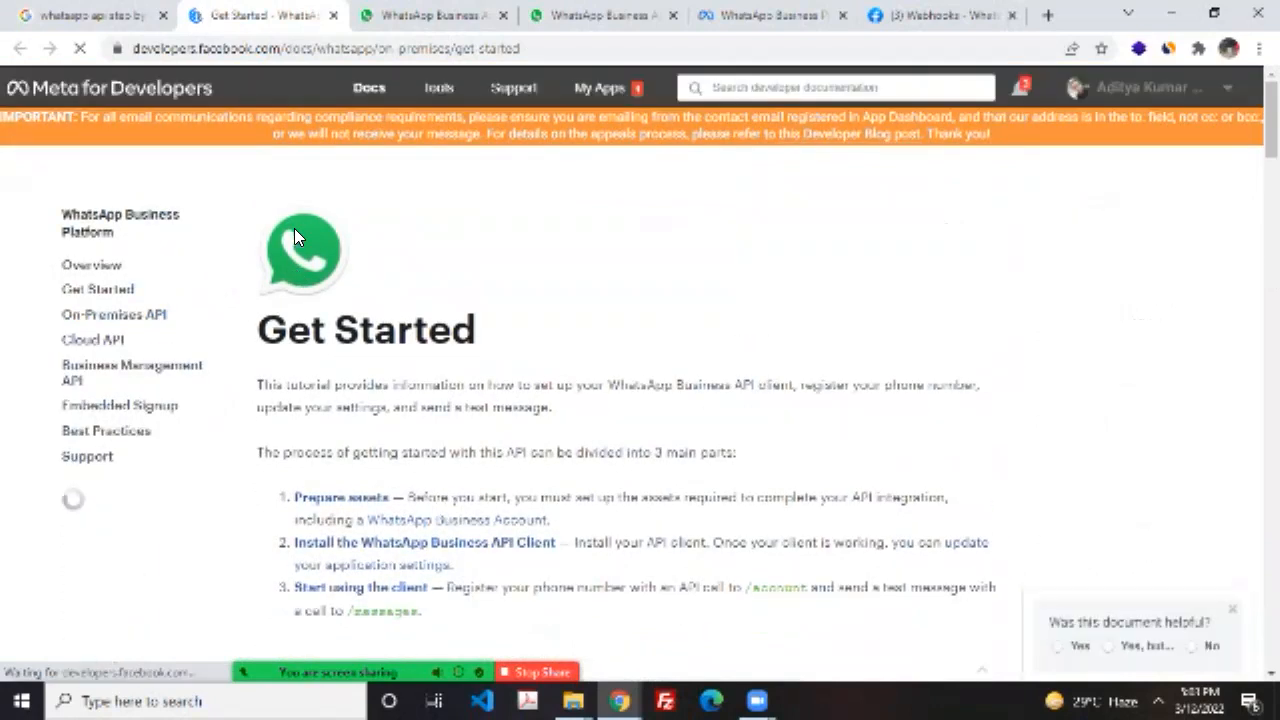
Step: Read through the Get Started page from its introduction to Additional Suggestions and return to the three-part overview
scroll(297, 237, "down", 3)
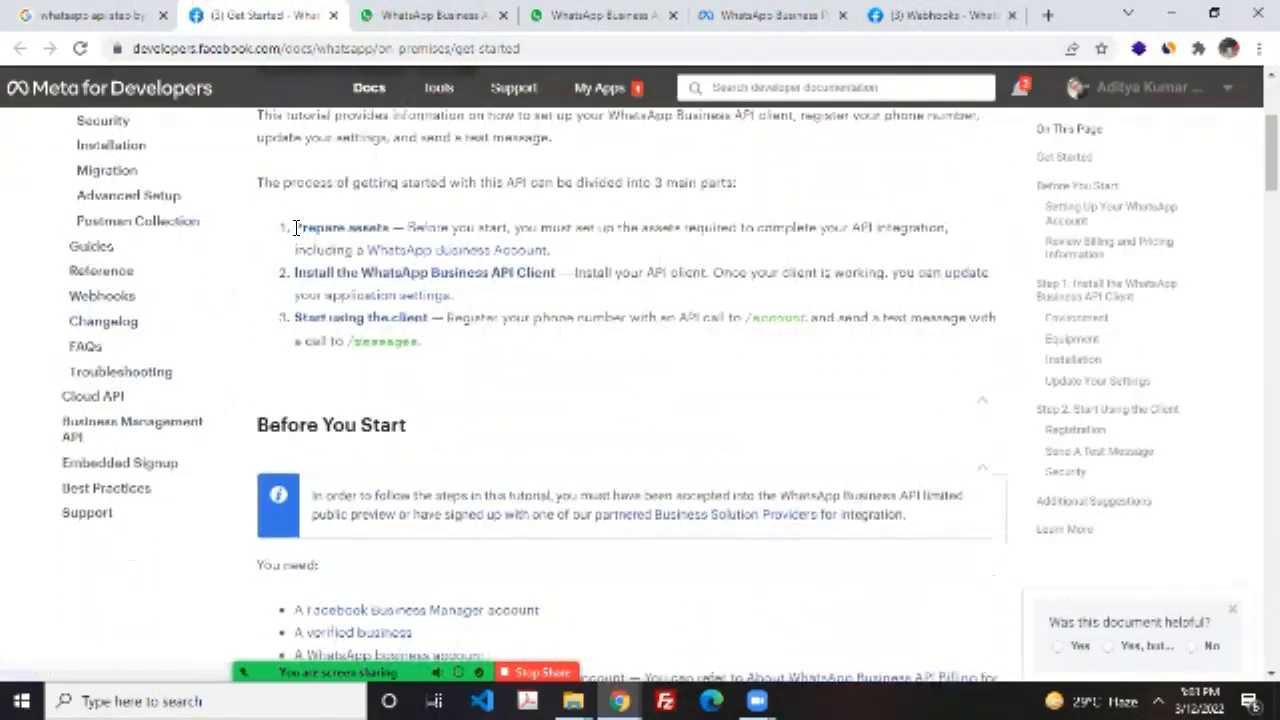
scroll(297, 228, "down", 3)
scroll(297, 228, "down", 7)
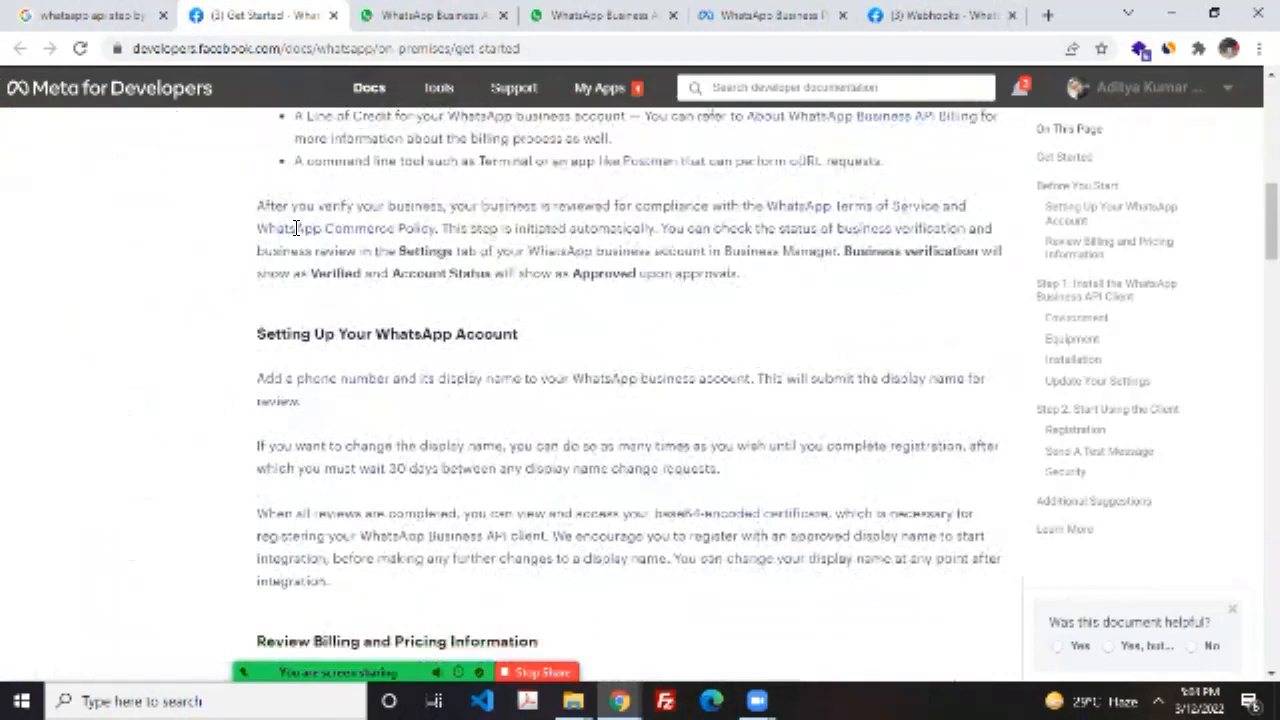
scroll(297, 228, "down", 9)
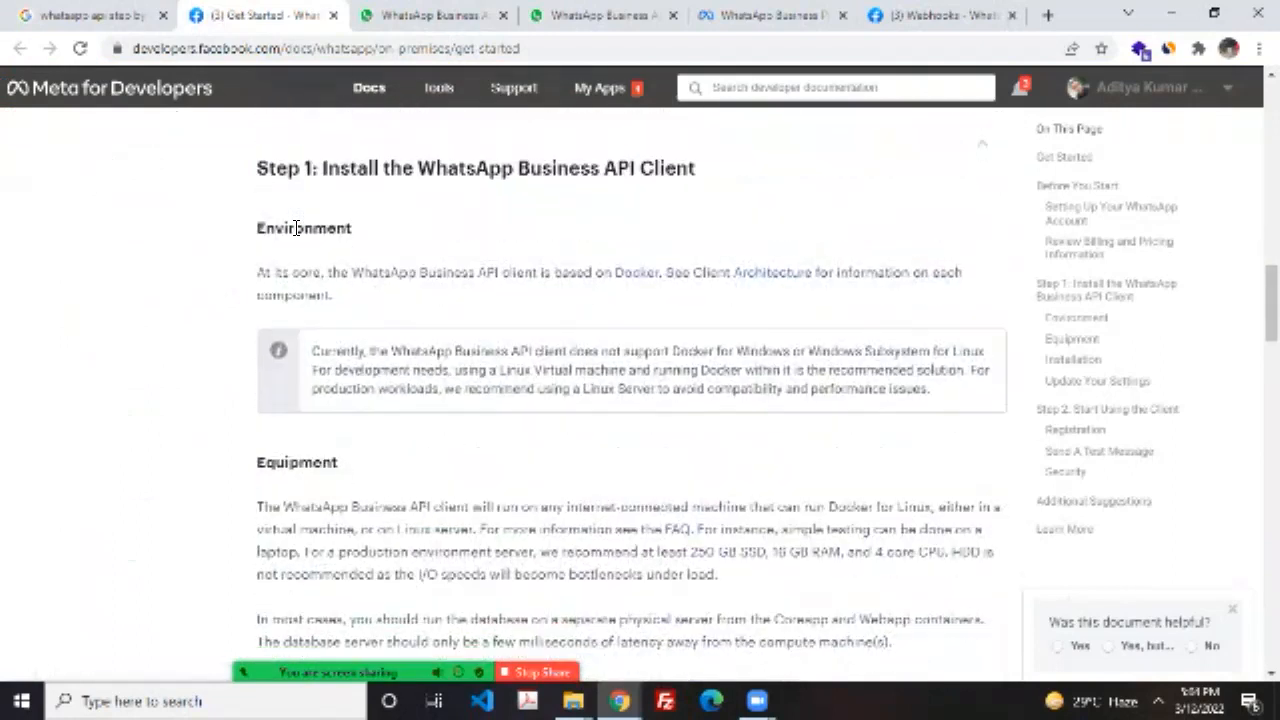
scroll(296, 228, "down", 7)
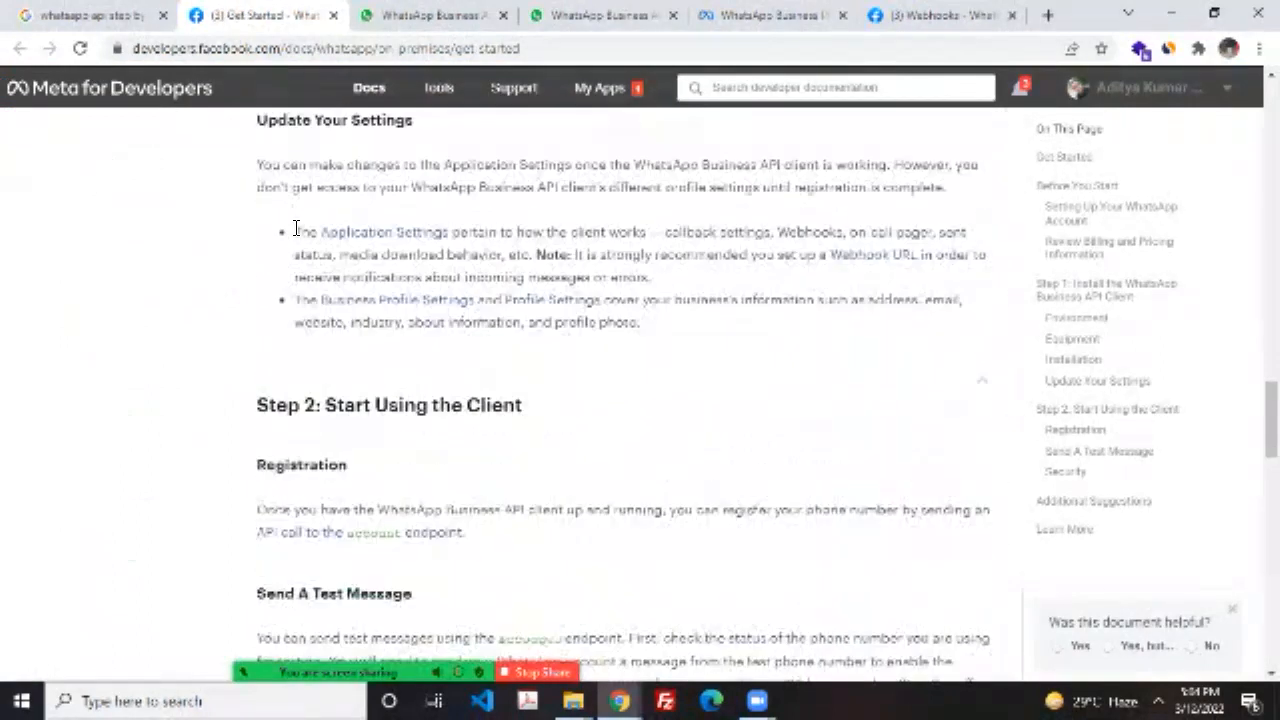
scroll(296, 228, "down", 4)
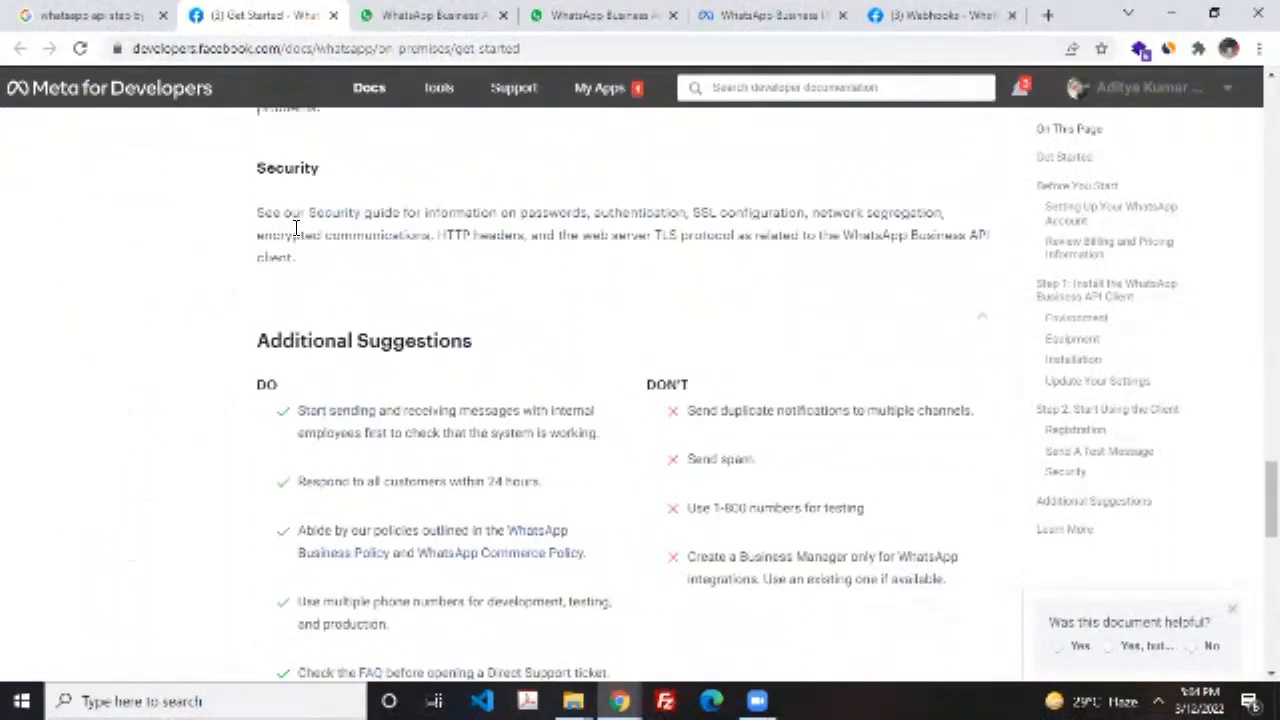
key("Home")
scroll(296, 228, "down", 2)
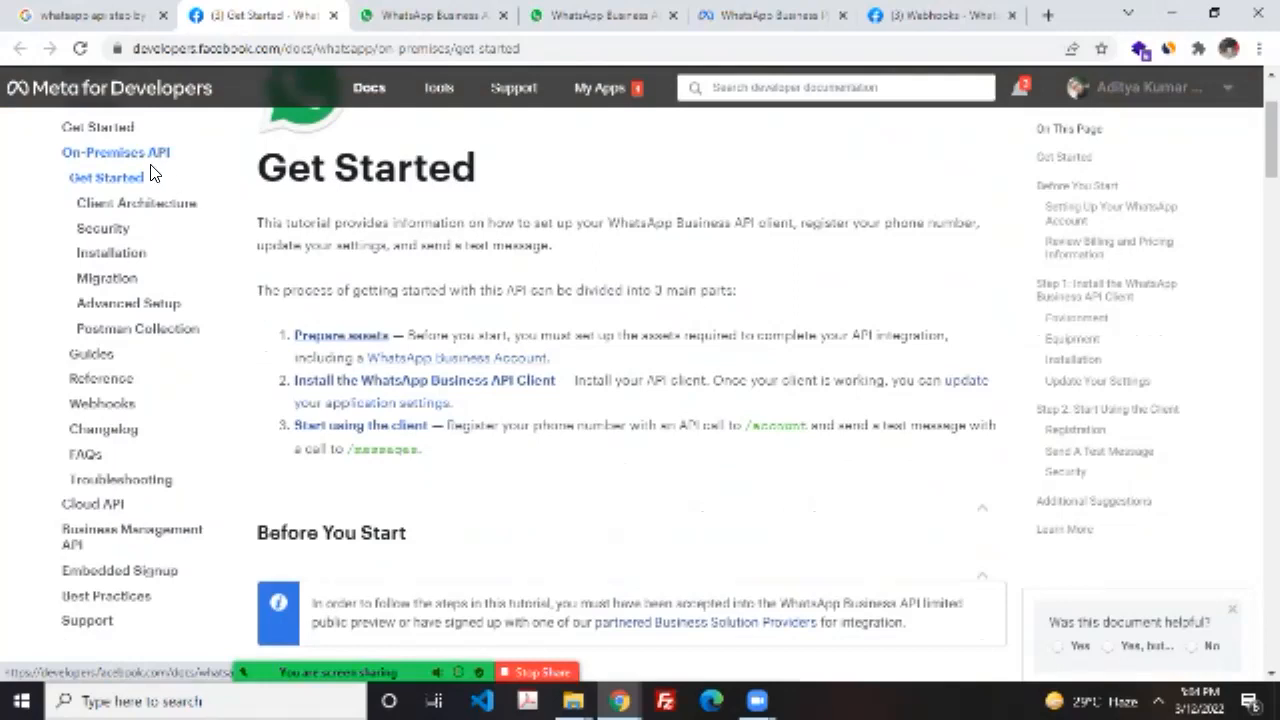
Step: Open the "Prepare assets" link in a separate tab and read its account setup, client installation and Before You Start sections
middle_click(222, 190)
key("ctrl+Tab")
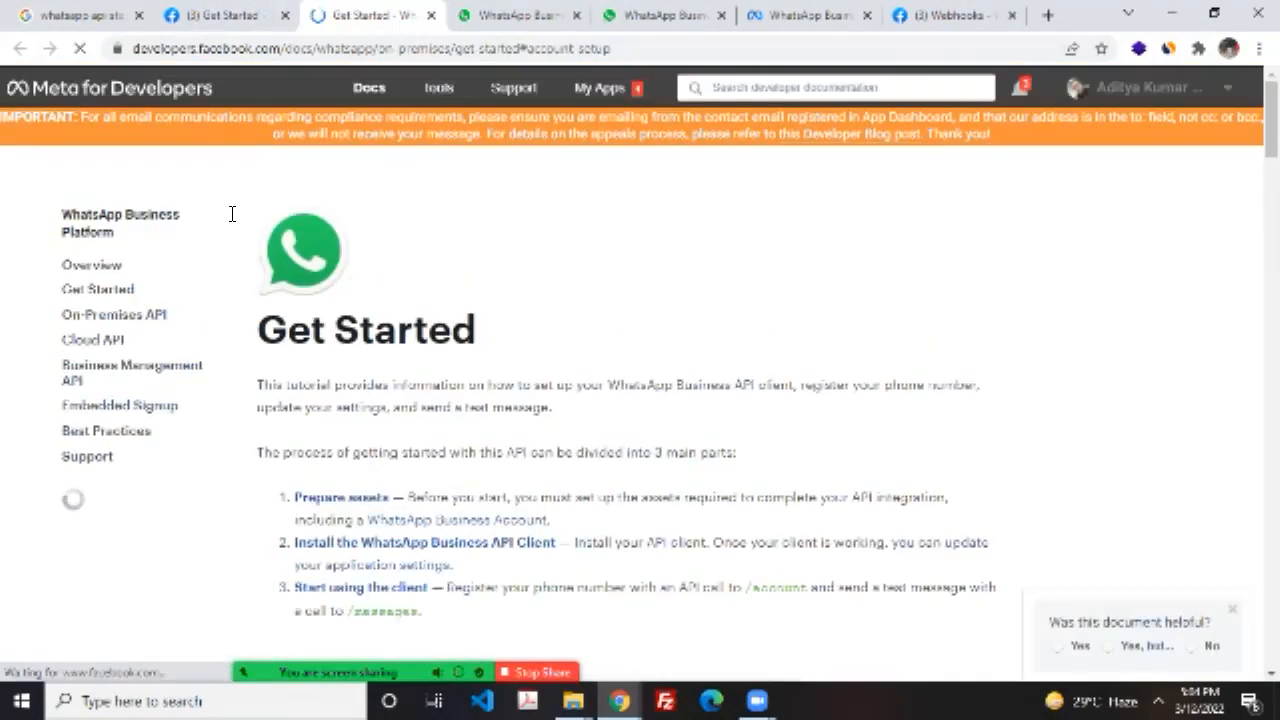
scroll(230, 213, "down", 8)
scroll(231, 213, "down", 9)
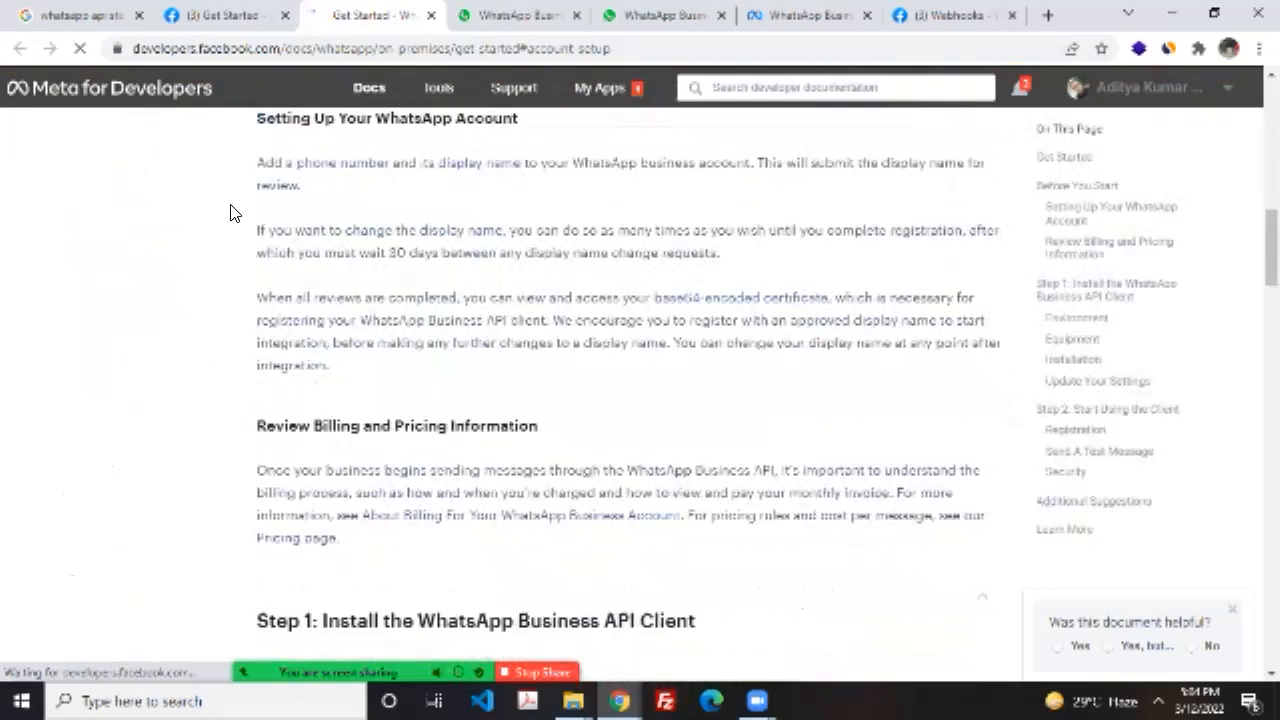
scroll(231, 213, "down", 3)
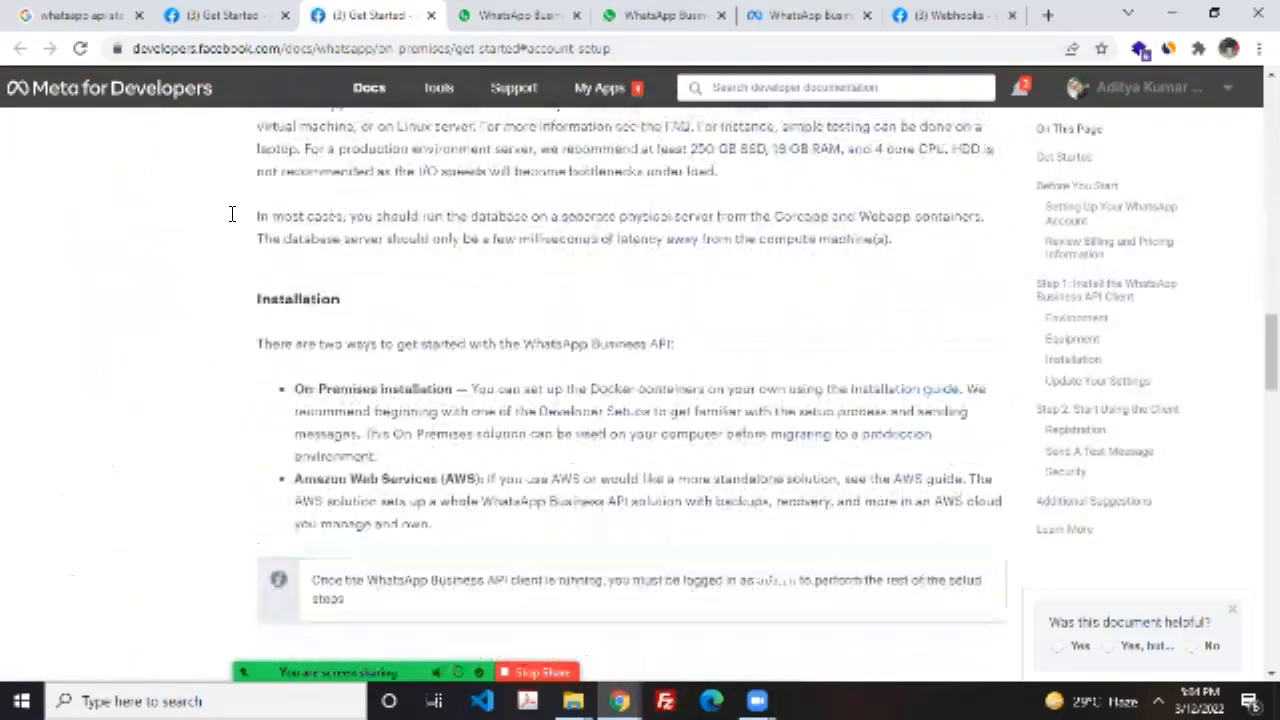
scroll(230, 212, "up", 8)
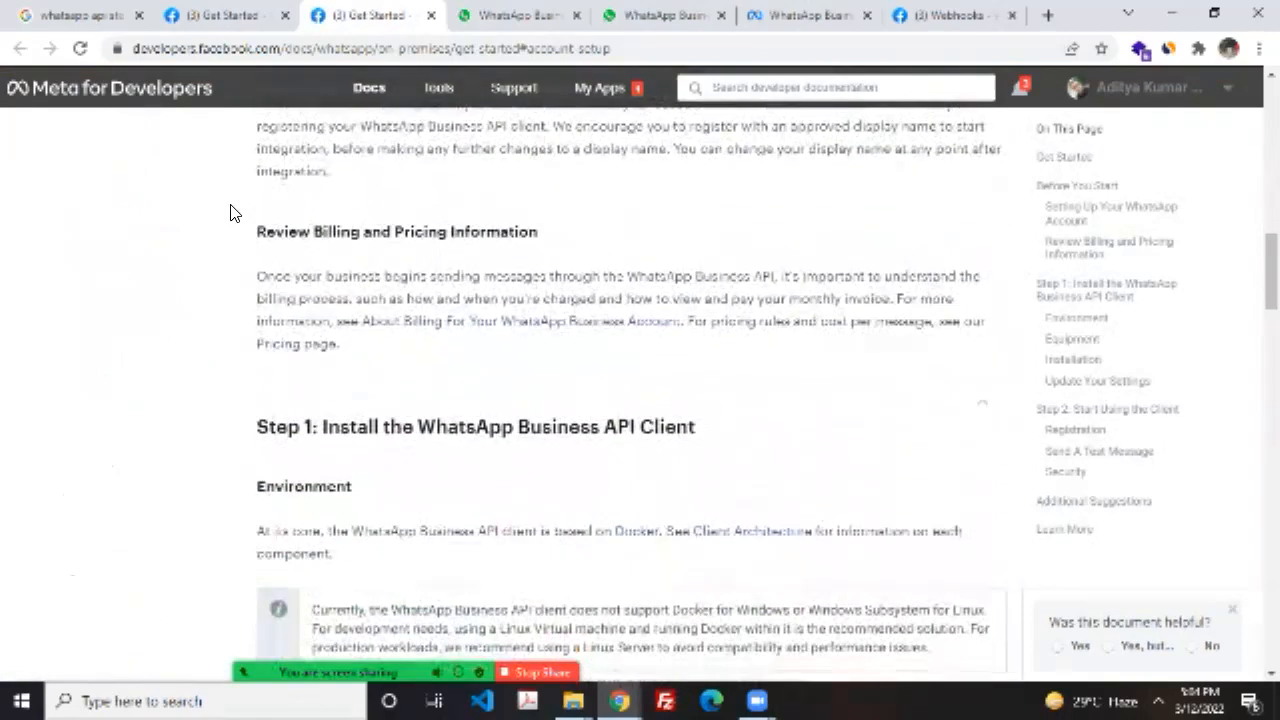
scroll(230, 213, "down", 14)
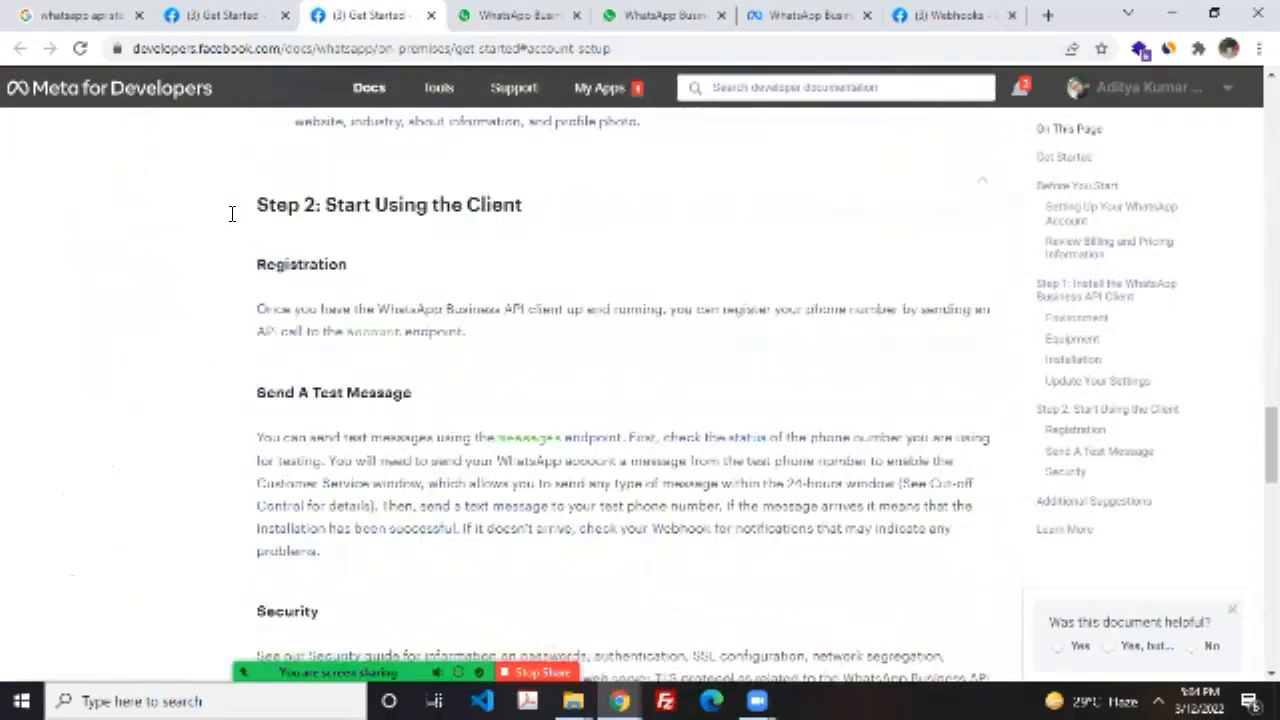
scroll(231, 213, "up", 18)
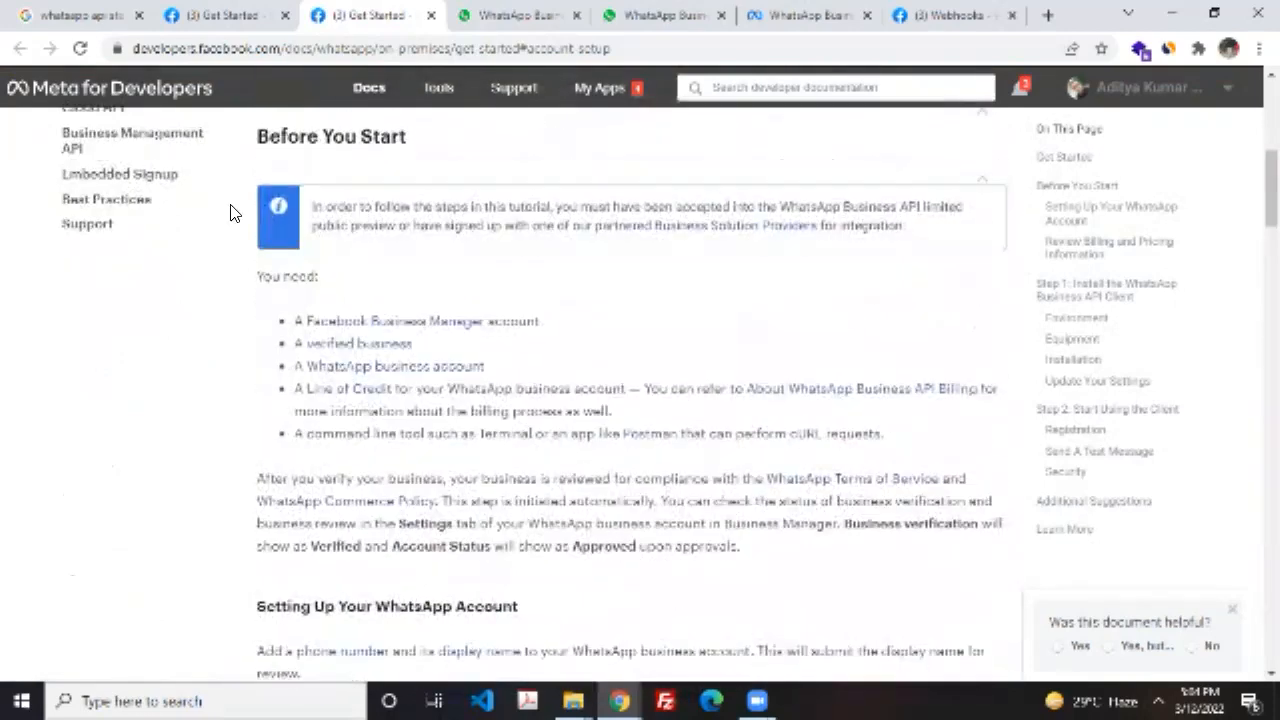
scroll(230, 213, "up", 4)
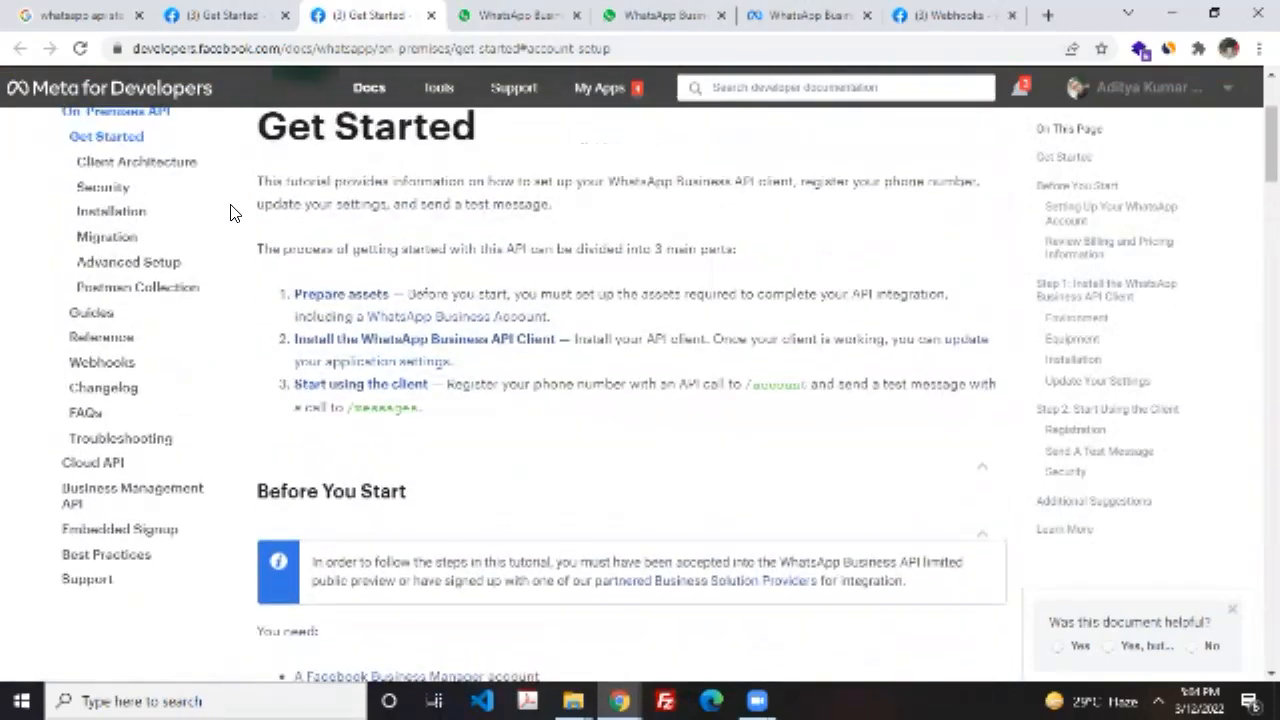
scroll(206, 185, "down", 3)
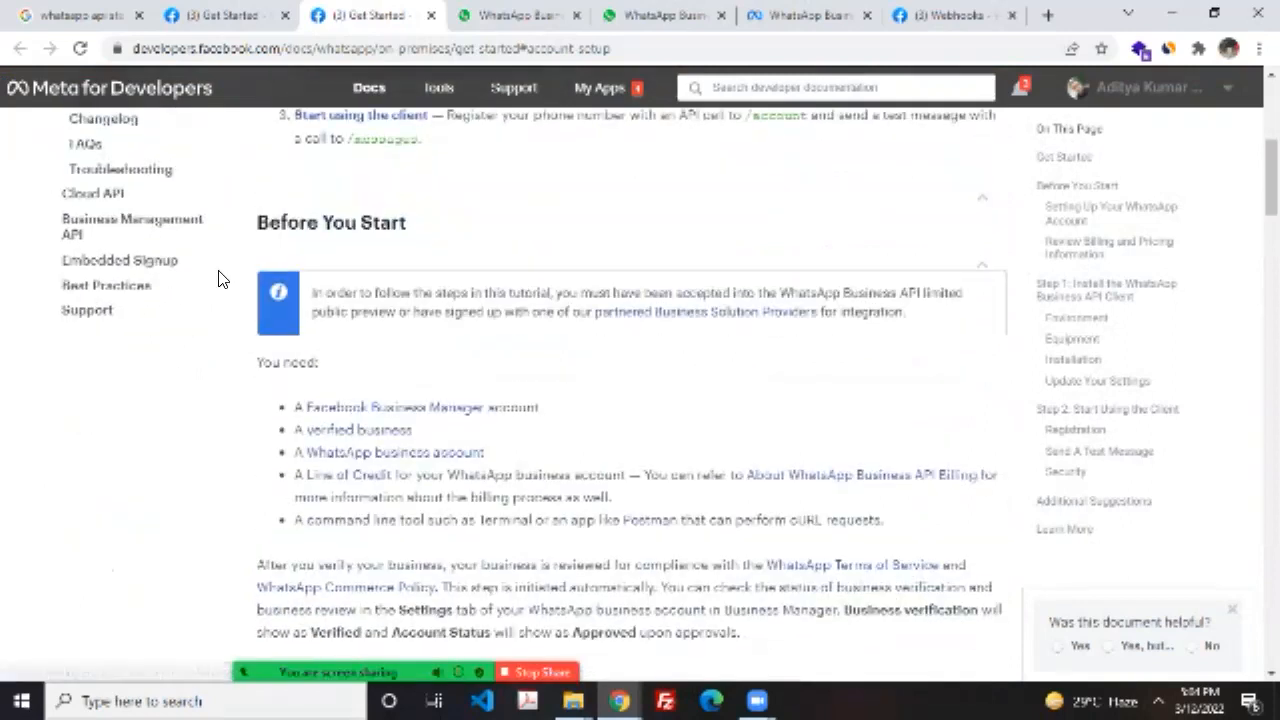
Step: Open the Facebook Business Manager link from the requirements list and look over the Meta Business Suite home page
left_click(196, 215)
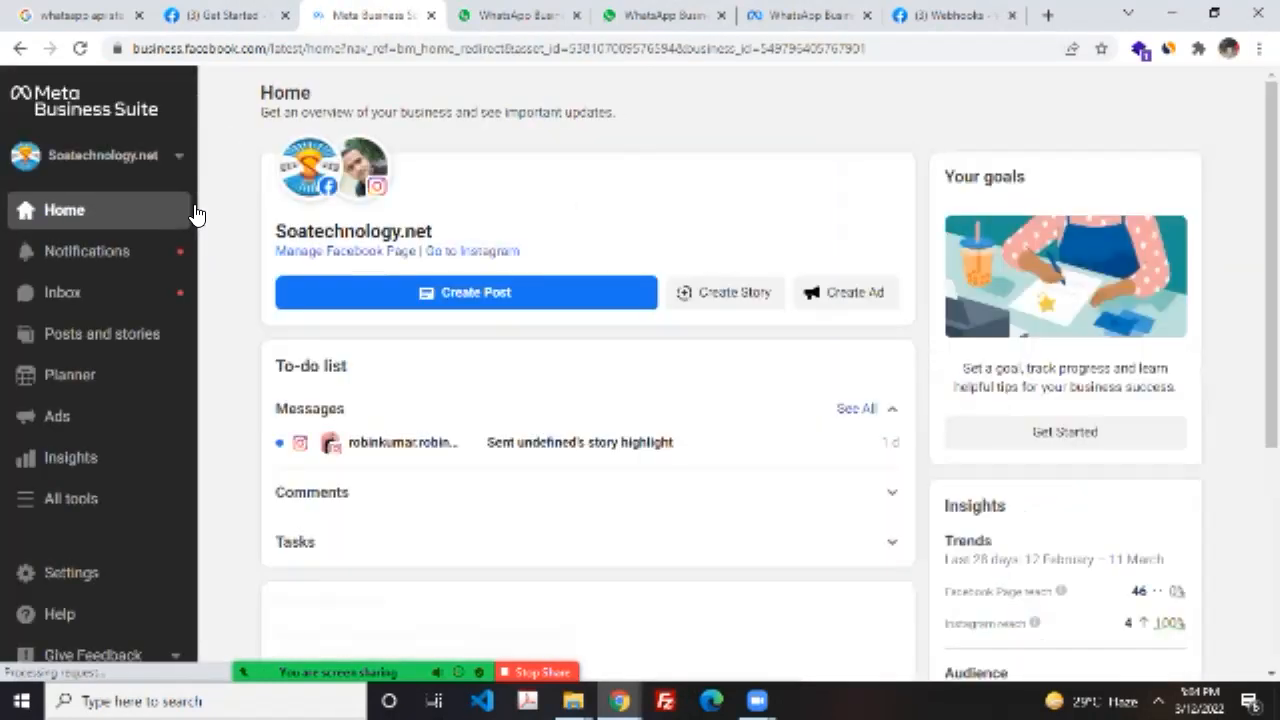
scroll(57, 196, "down", 1)
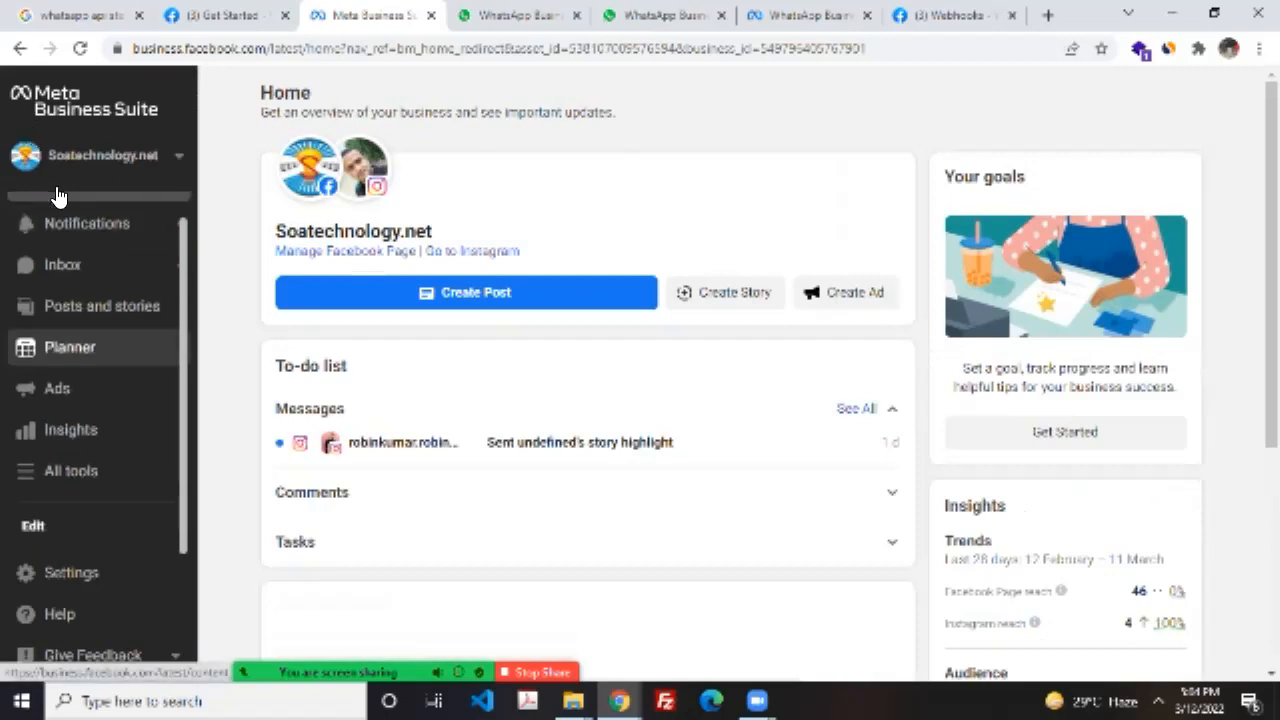
scroll(57, 196, "up", 1)
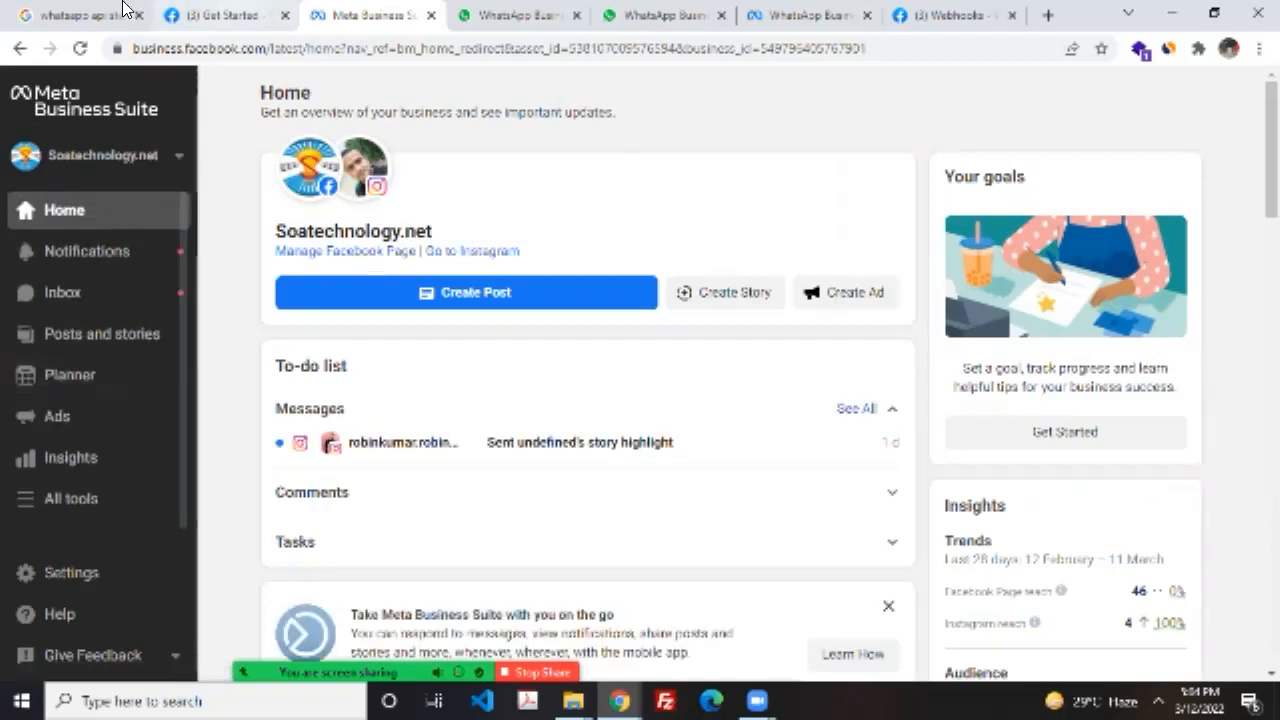
Step: Return to the Get Started page, open its account setup link in another tab and find the Before You Start requirements there
left_click(213, 15)
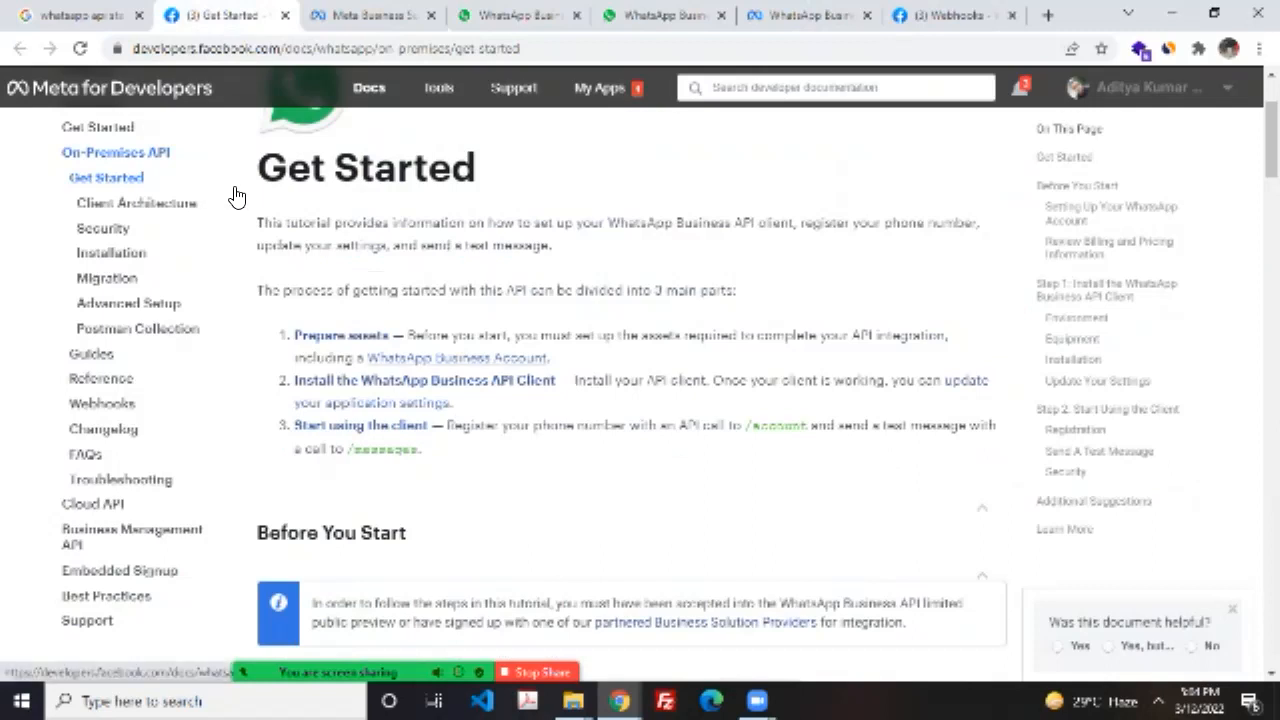
left_click(237, 197, "ctrl")
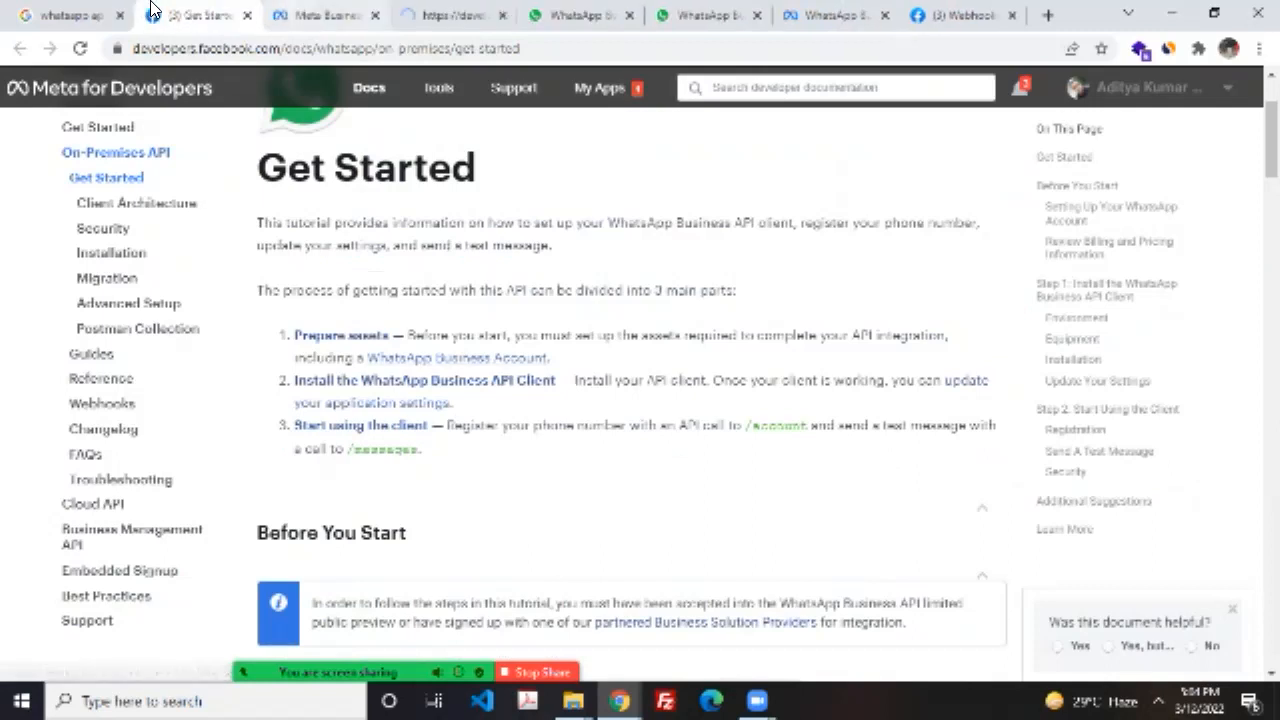
key("ctrl+Tab")
key("ctrl+Tab")
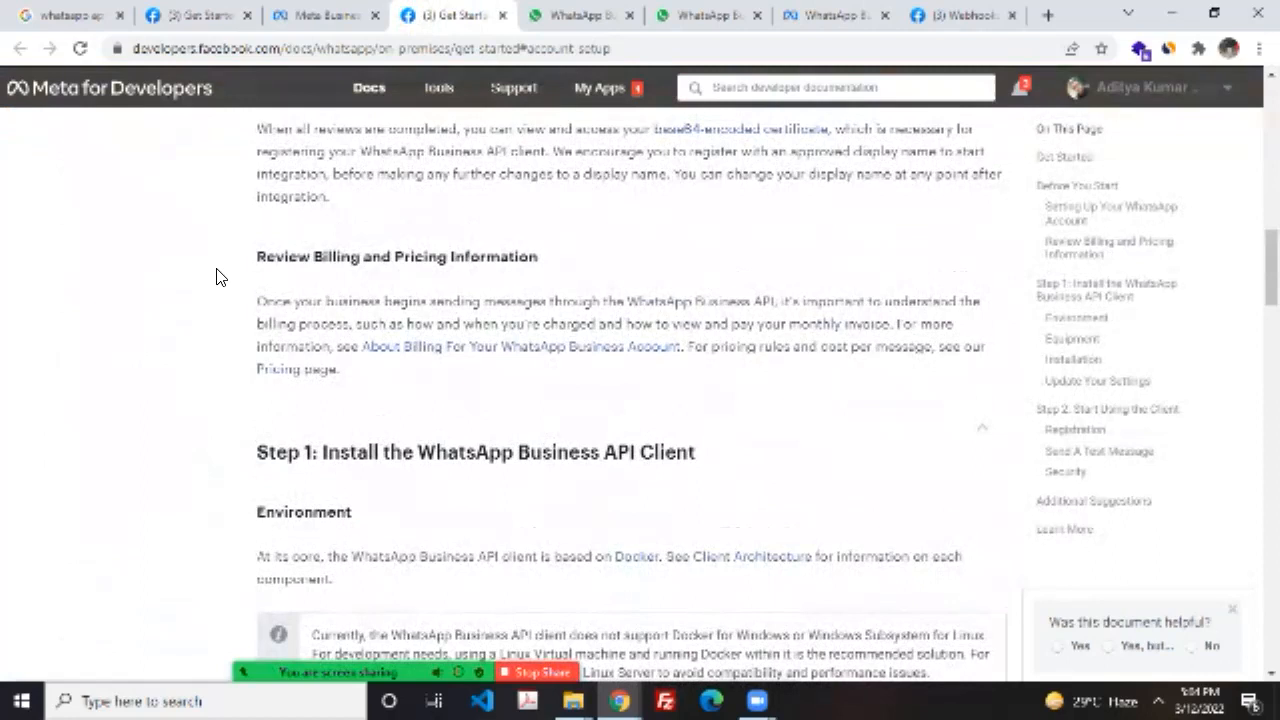
scroll(220, 277, "up", 6)
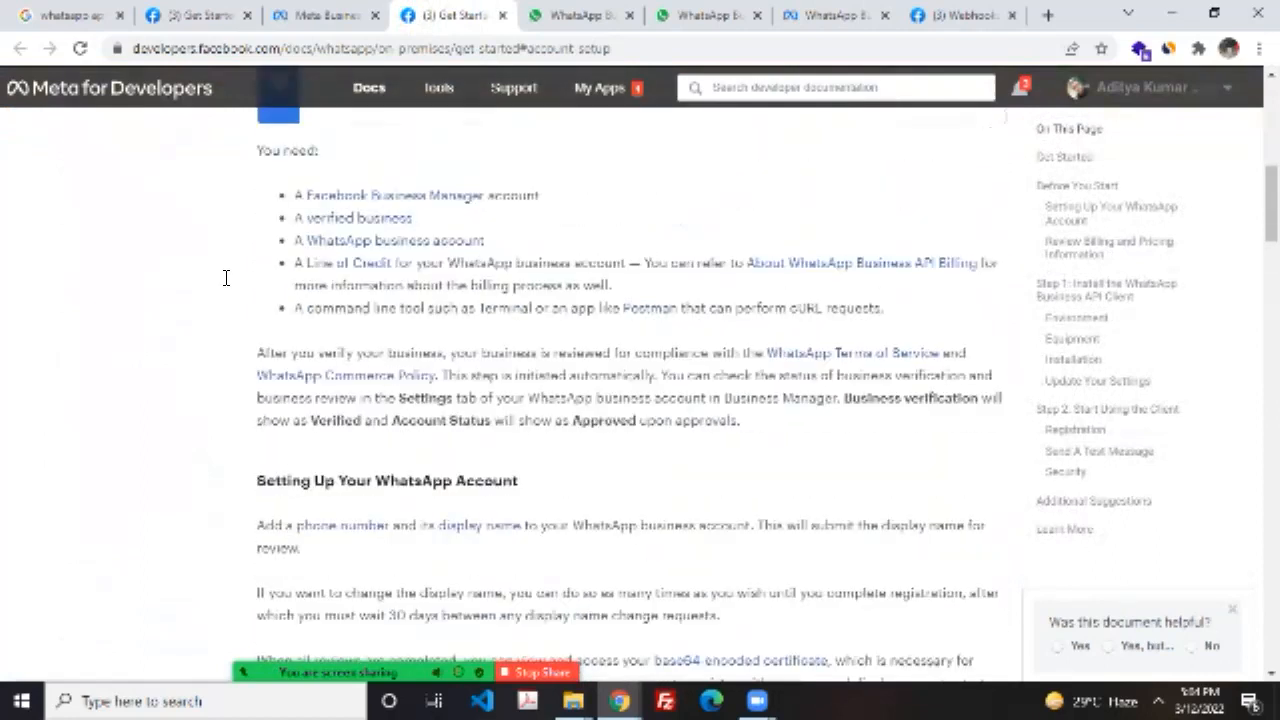
Step: Open the "WhatsApp business account" link from the requirements and read the help article's prerequisites and account creation steps
right_click(436, 227)
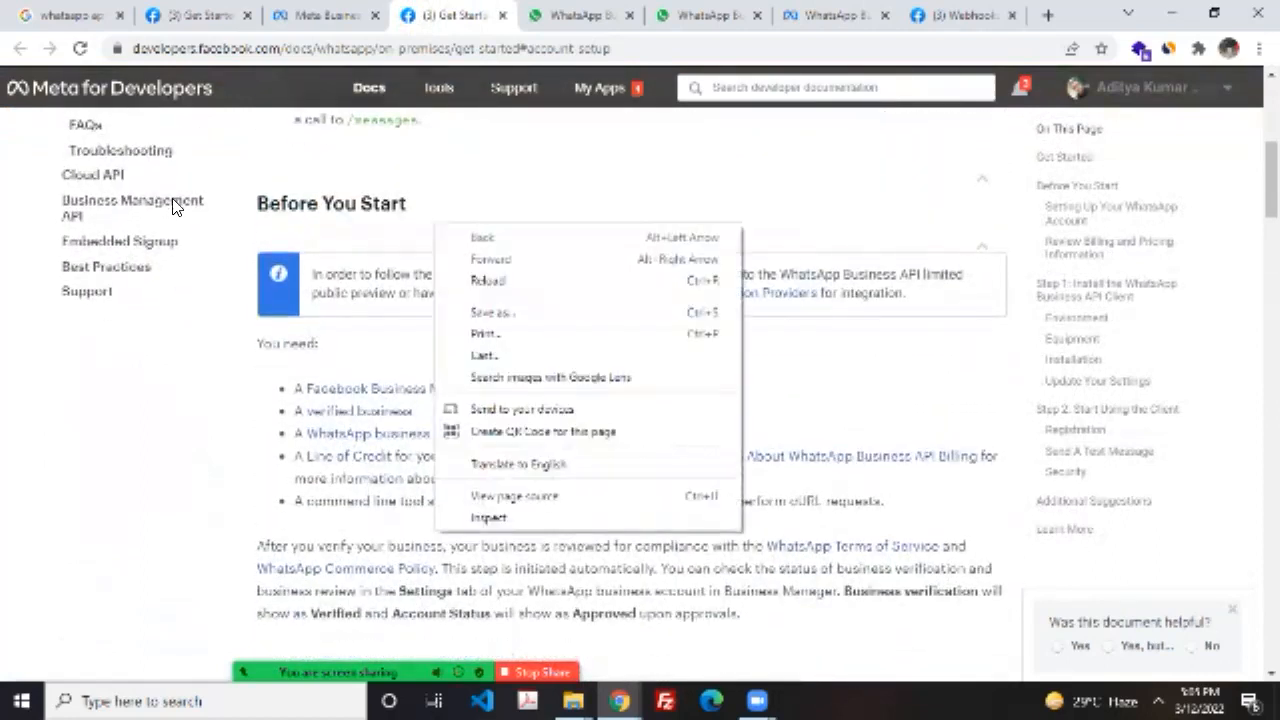
left_click(180, 174)
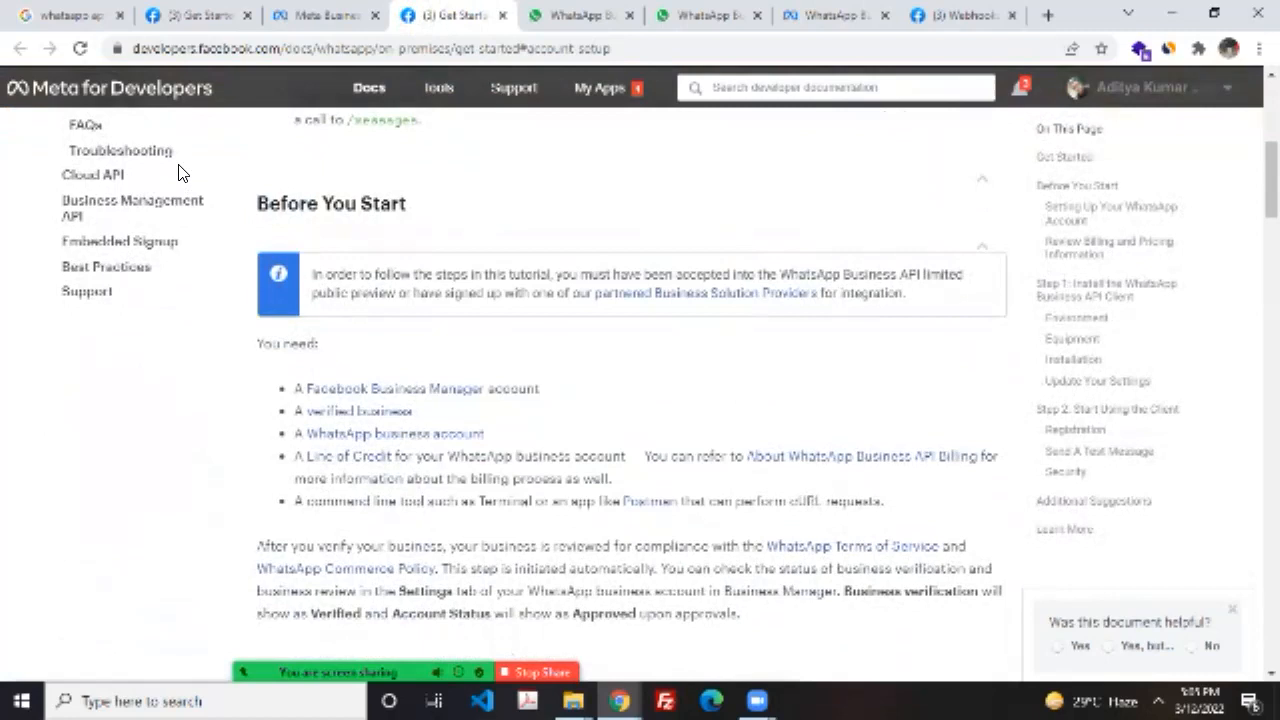
left_click(185, 229)
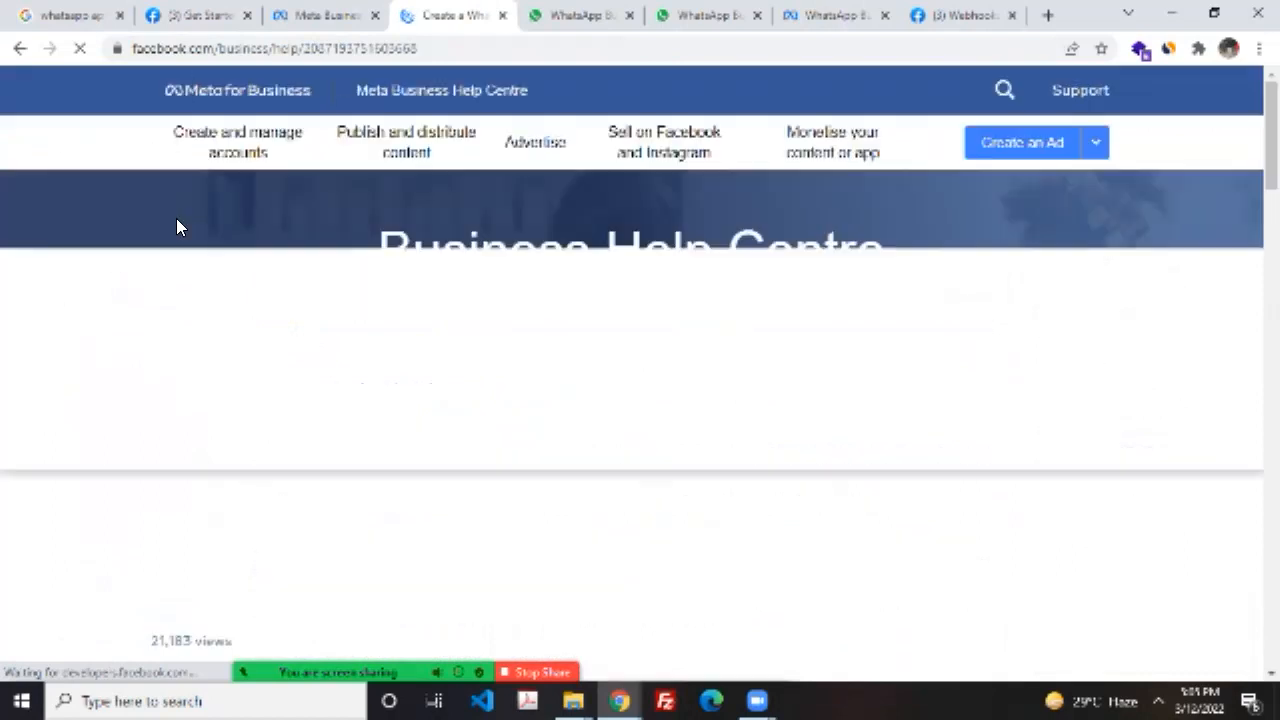
scroll(232, 218, "down", 8)
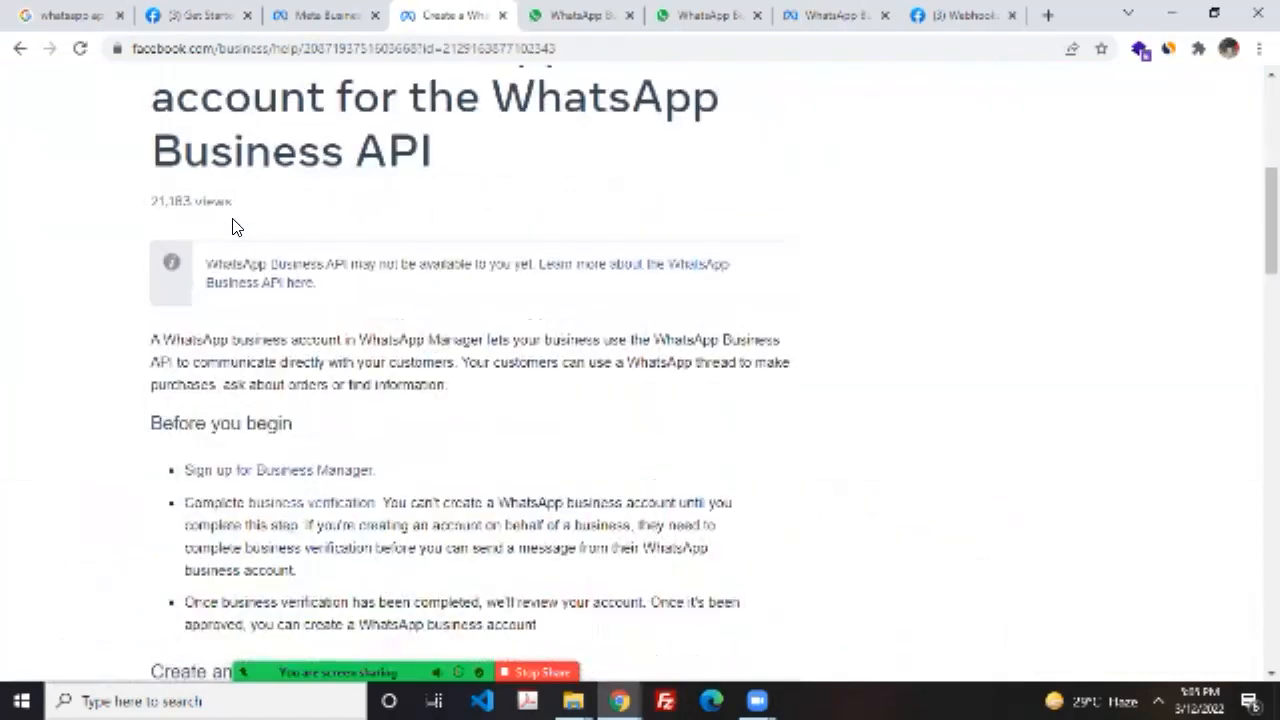
scroll(232, 218, "down", 1)
scroll(232, 218, "up", 2)
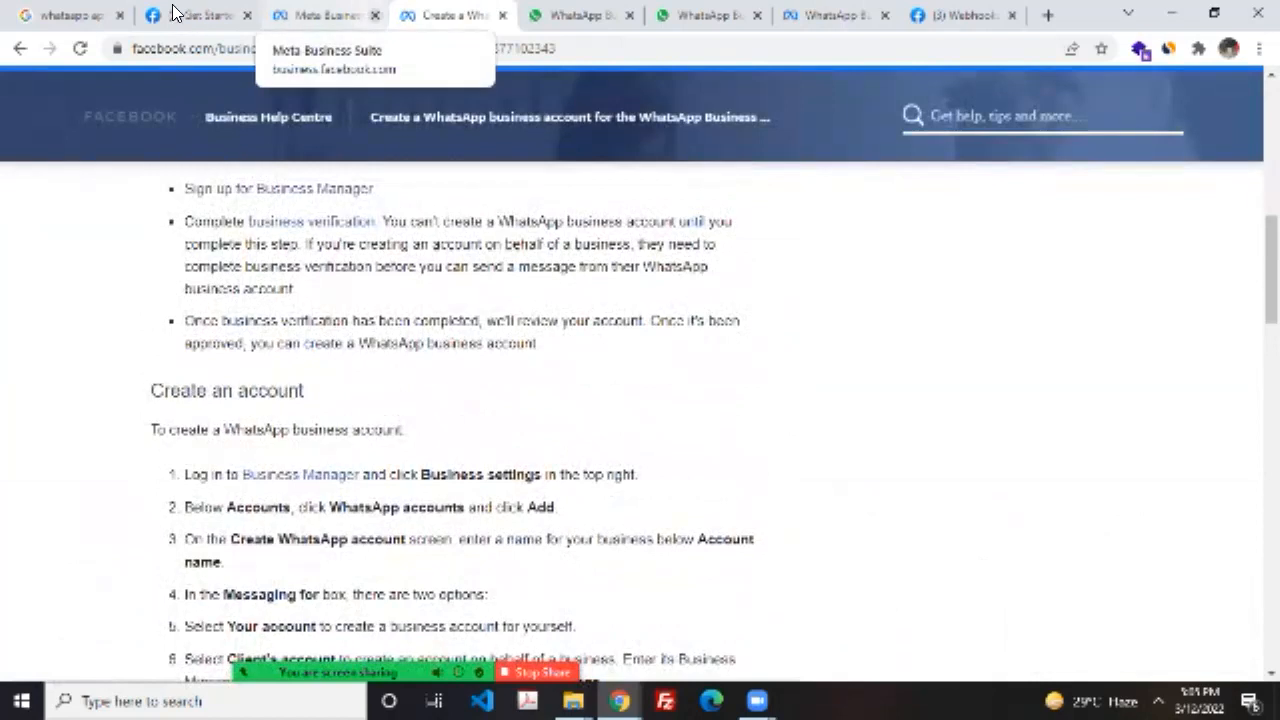
Step: Switch to the Meta Business Suite tab and look at its list of business accounts
left_click(318, 15)
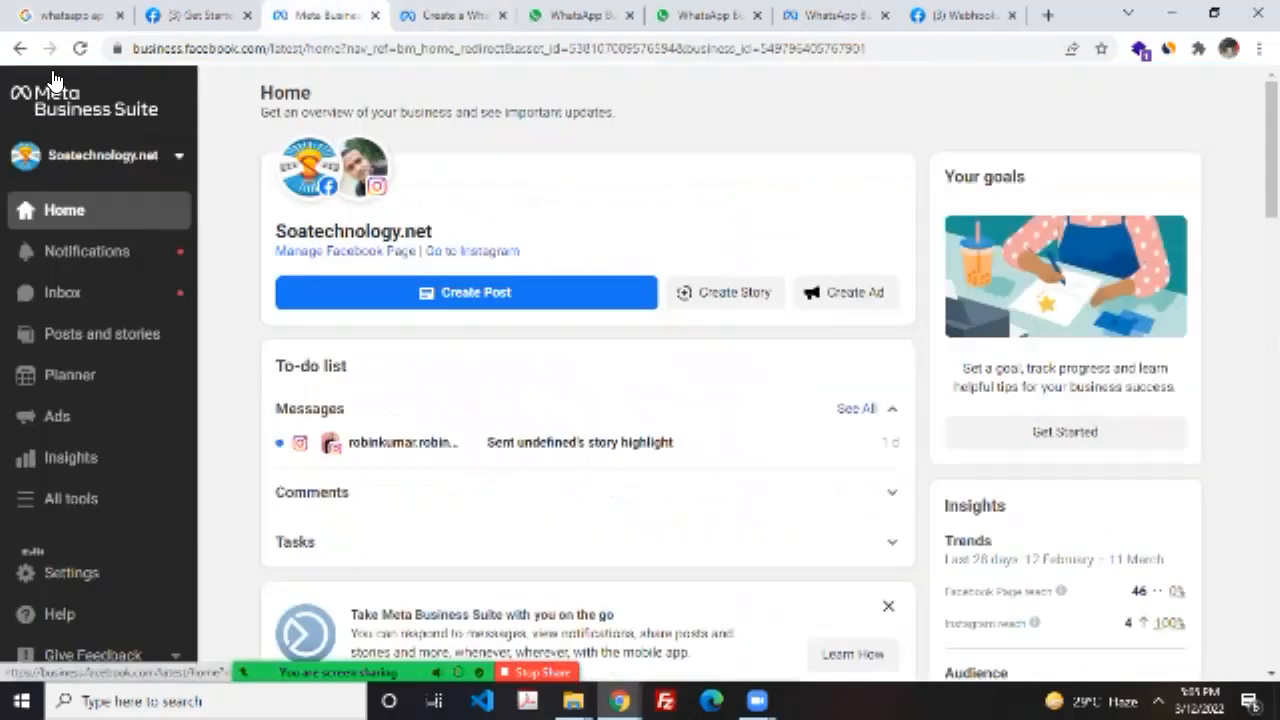
left_click(100, 155)
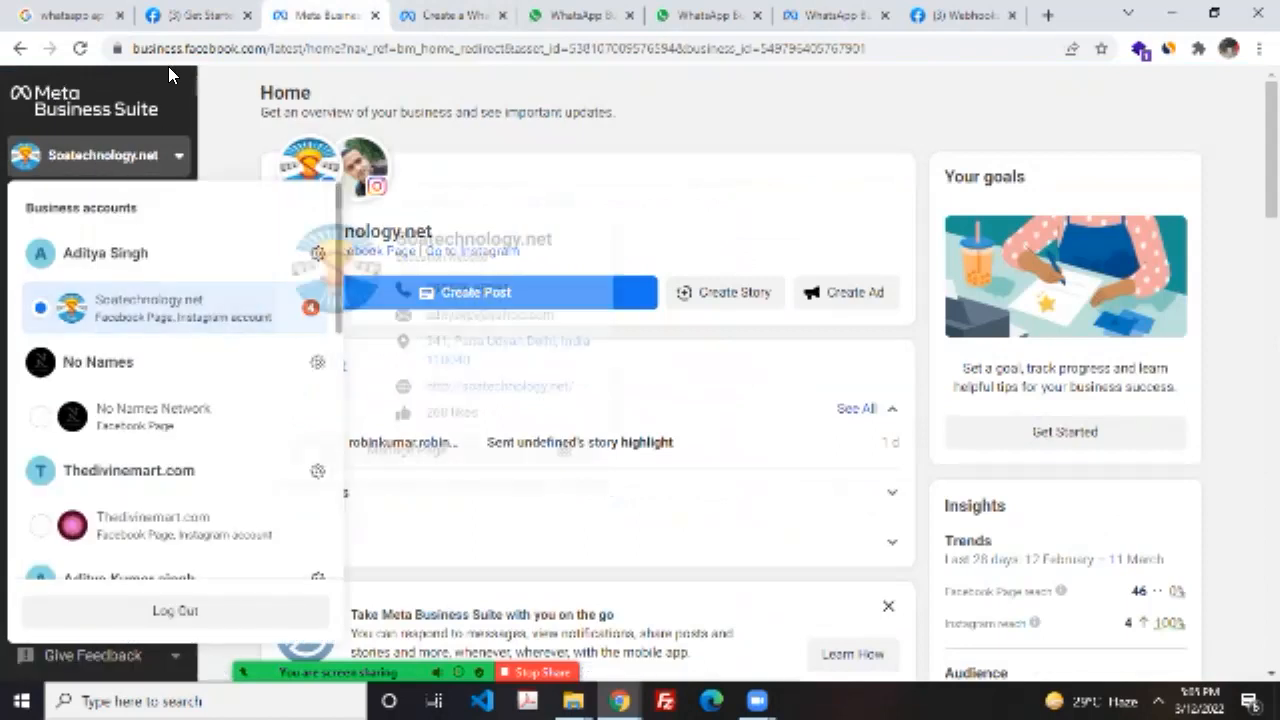
left_click(58, 100)
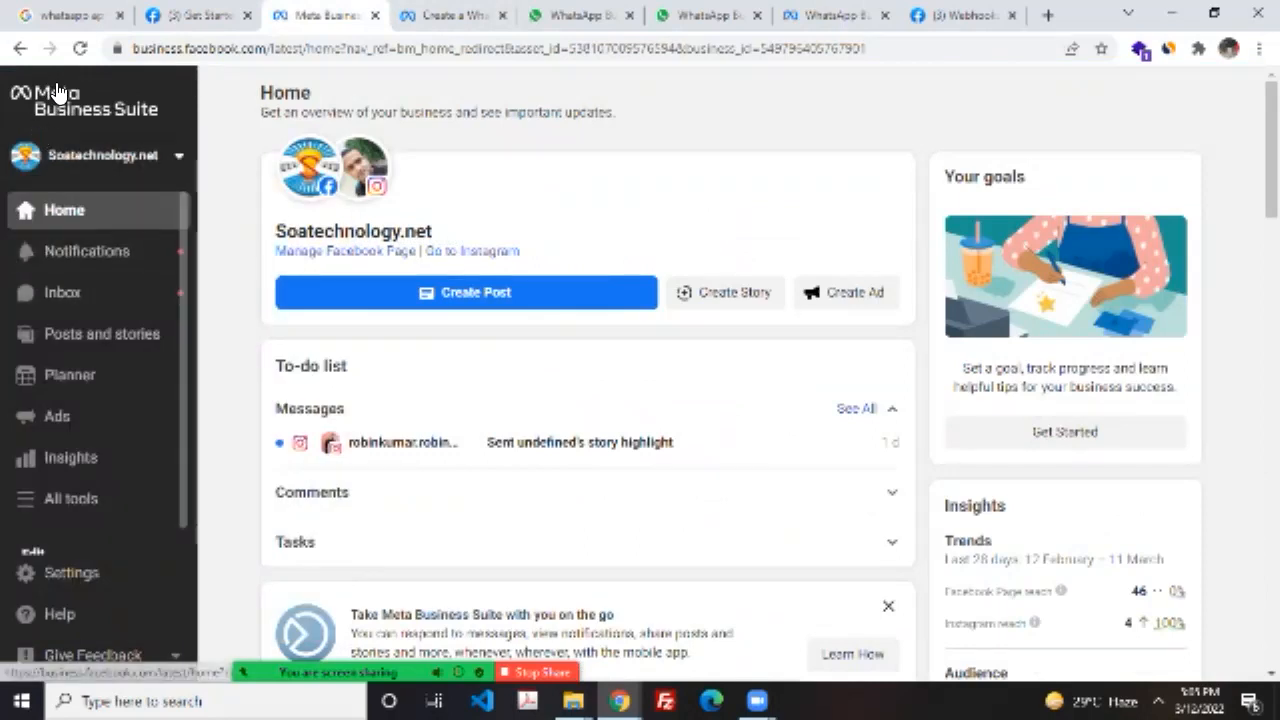
Step: Browse the business account list and open the People settings of the account listed just above "Create a business account"
left_click(52, 155)
scroll(50, 230, "down", 4)
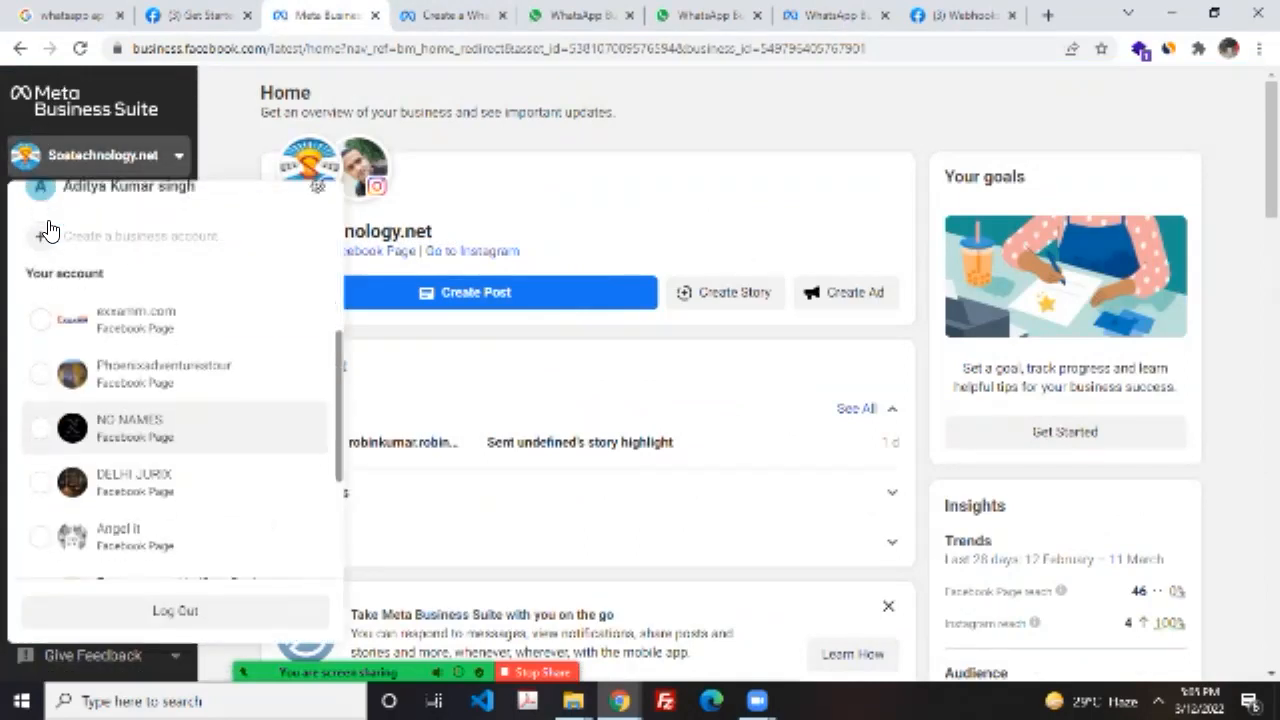
scroll(48, 228, "up", 4)
scroll(48, 228, "down", 1)
scroll(48, 220, "down", 3)
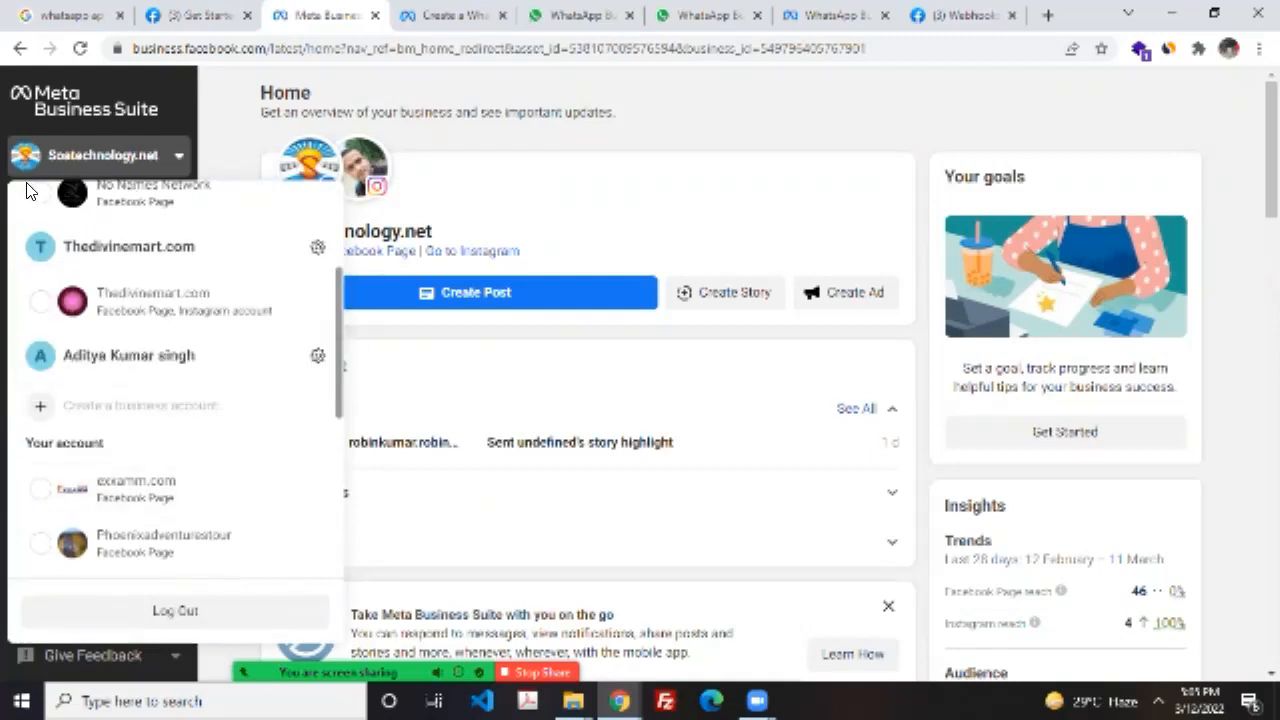
scroll(55, 188, "up", 5)
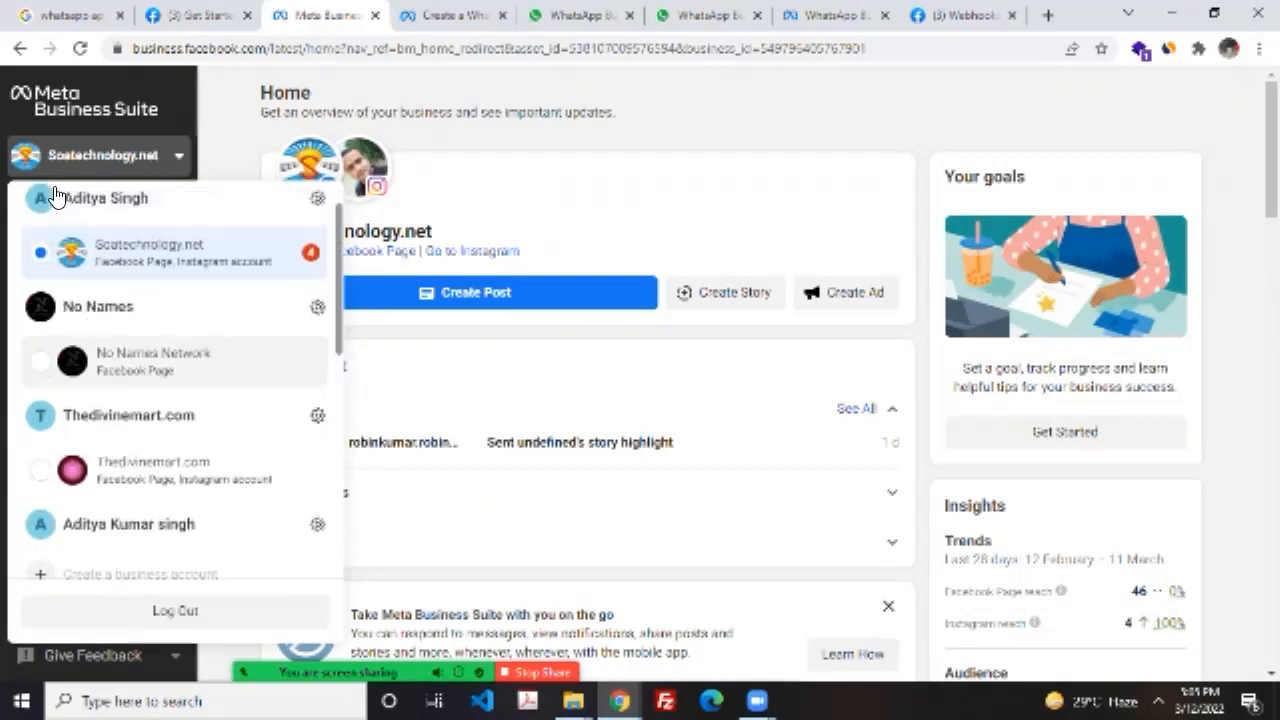
scroll(55, 188, "down", 4)
scroll(56, 188, "down", 1)
scroll(56, 188, "up", 1)
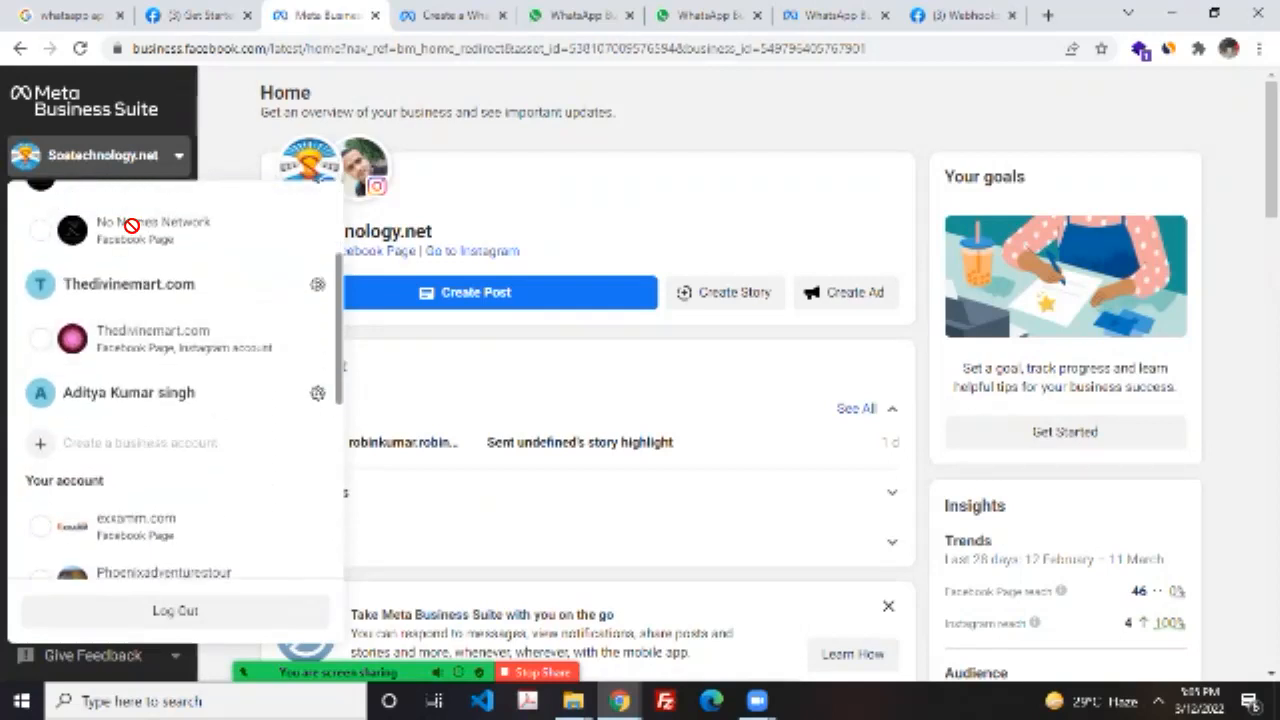
left_click(163, 206)
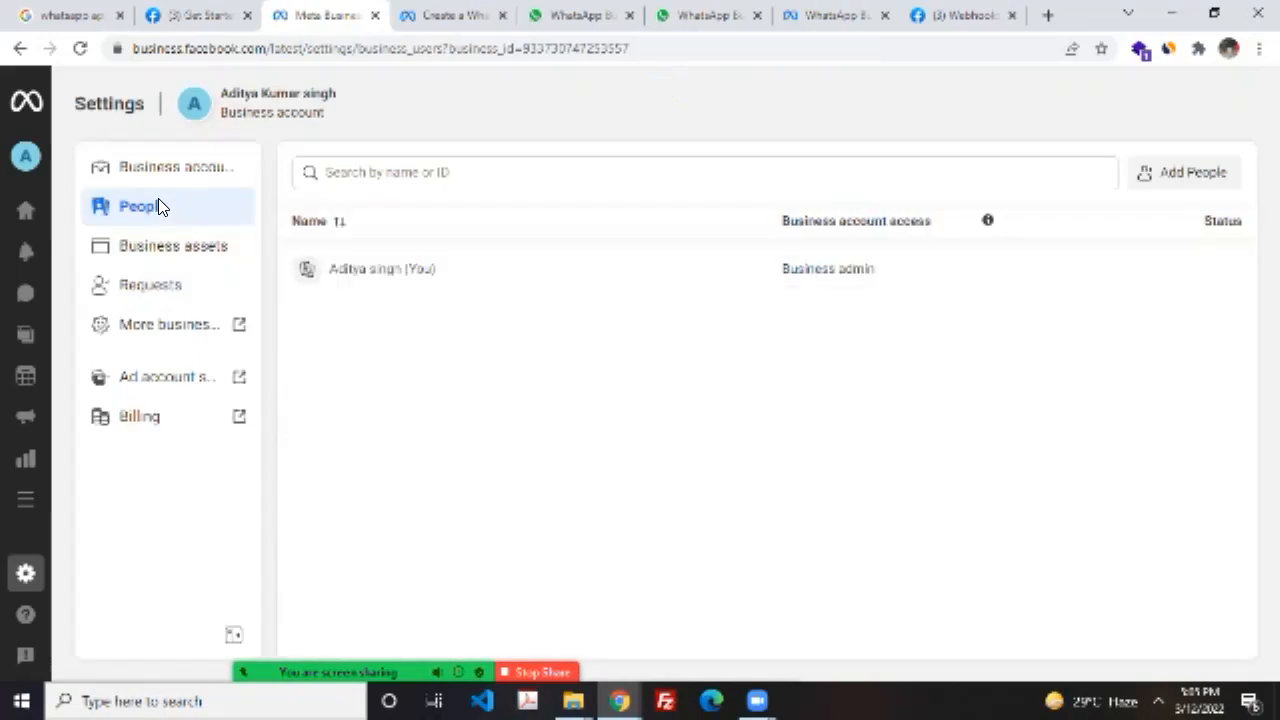
mouse_move(36, 240)
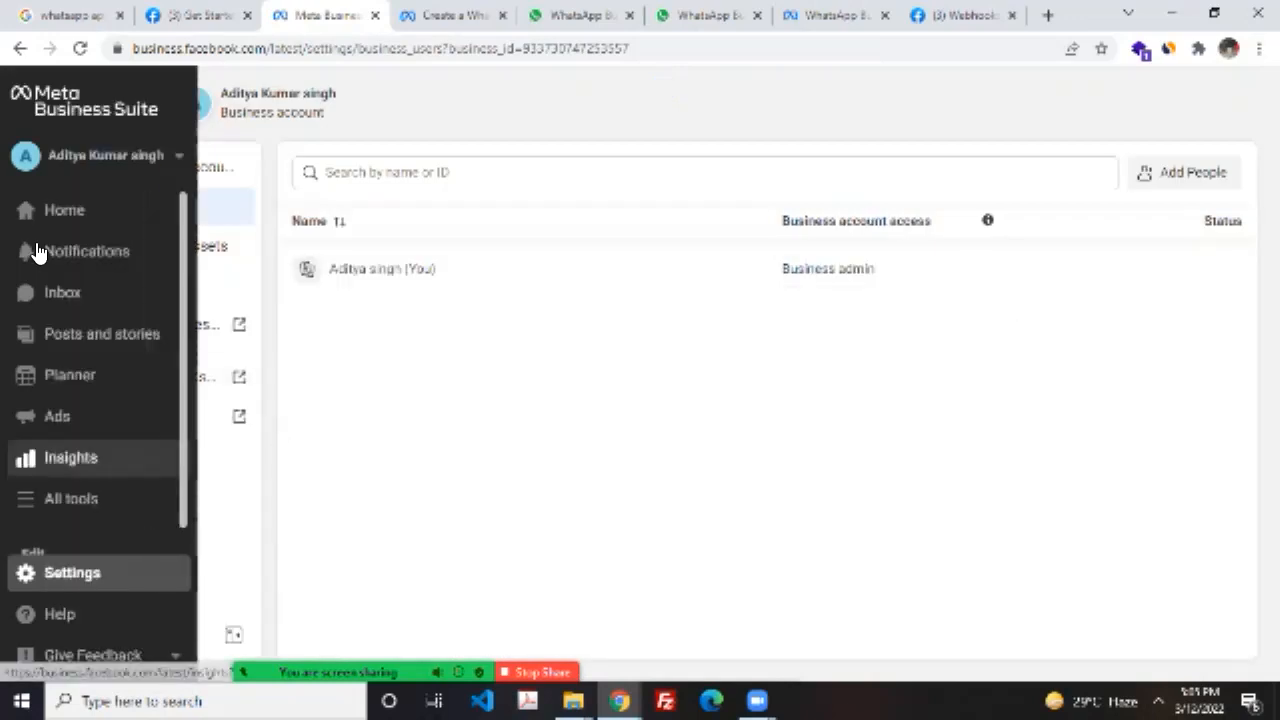
Step: Look over the Ad account settings of the current business account and return to Meta Business Suite
scroll(61, 160, "down", 1)
scroll(61, 160, "up", 1)
scroll(61, 160, "down", 1)
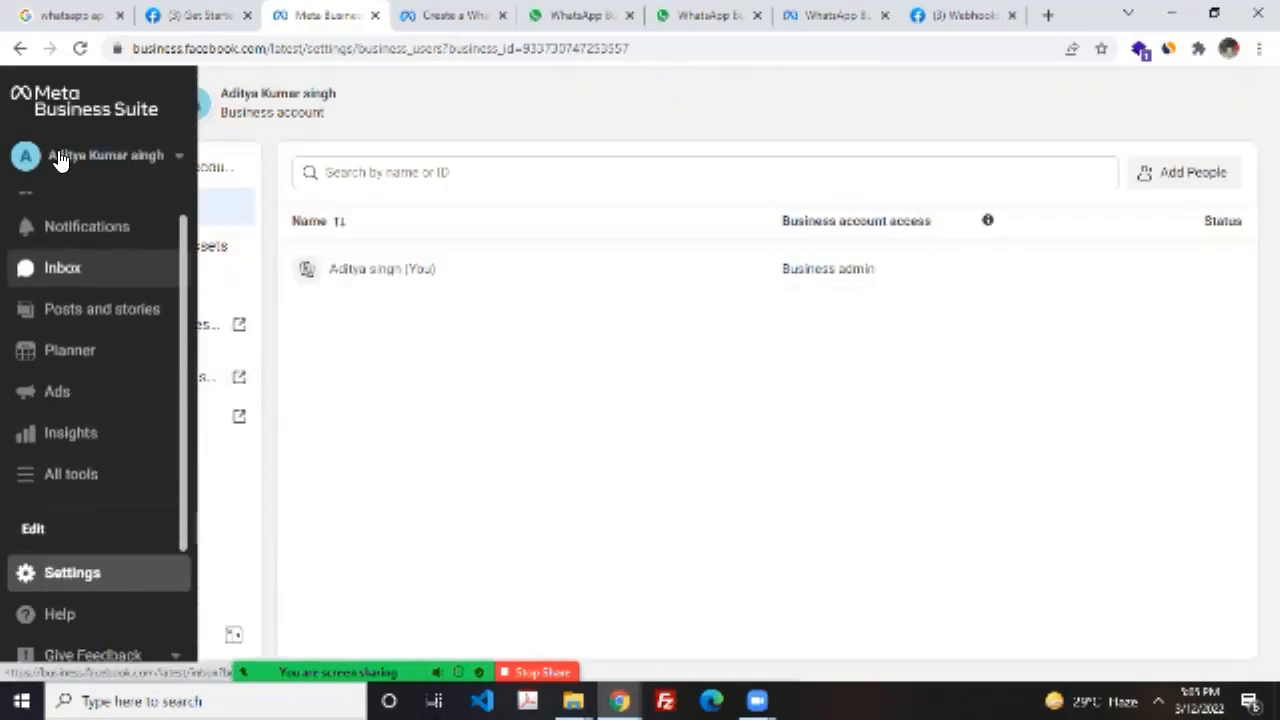
scroll(61, 160, "up", 1)
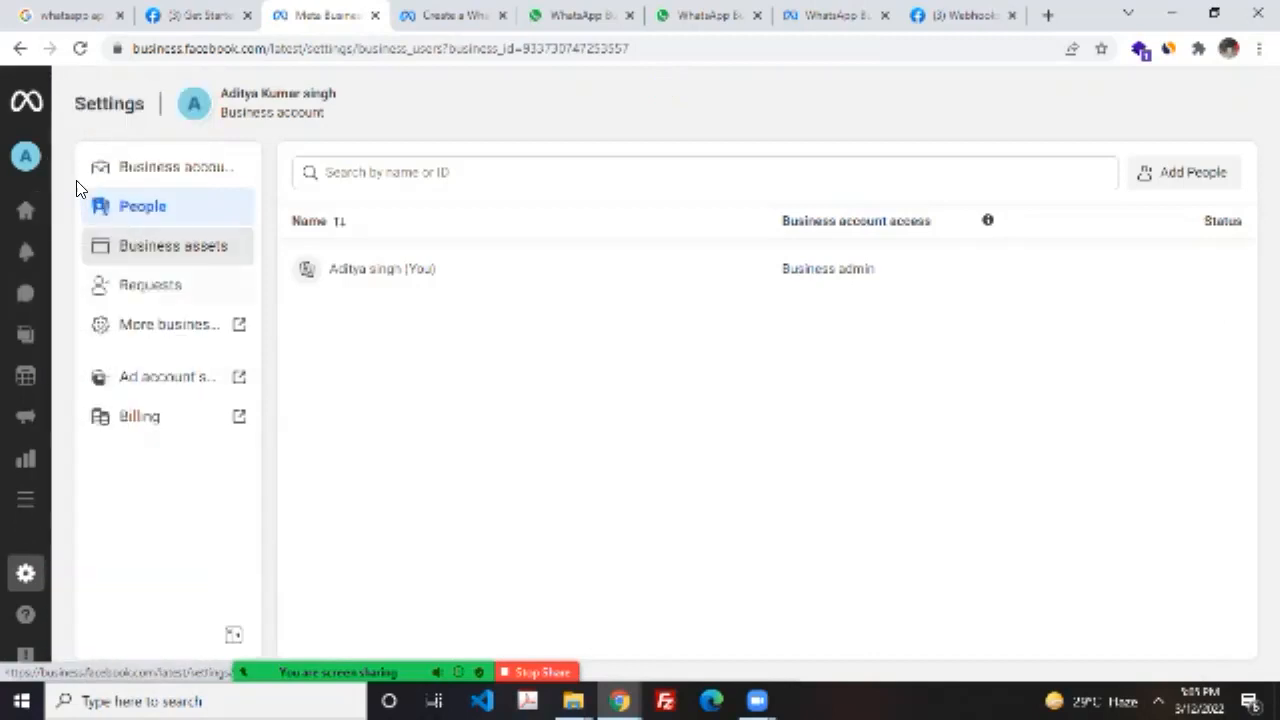
left_click(160, 376)
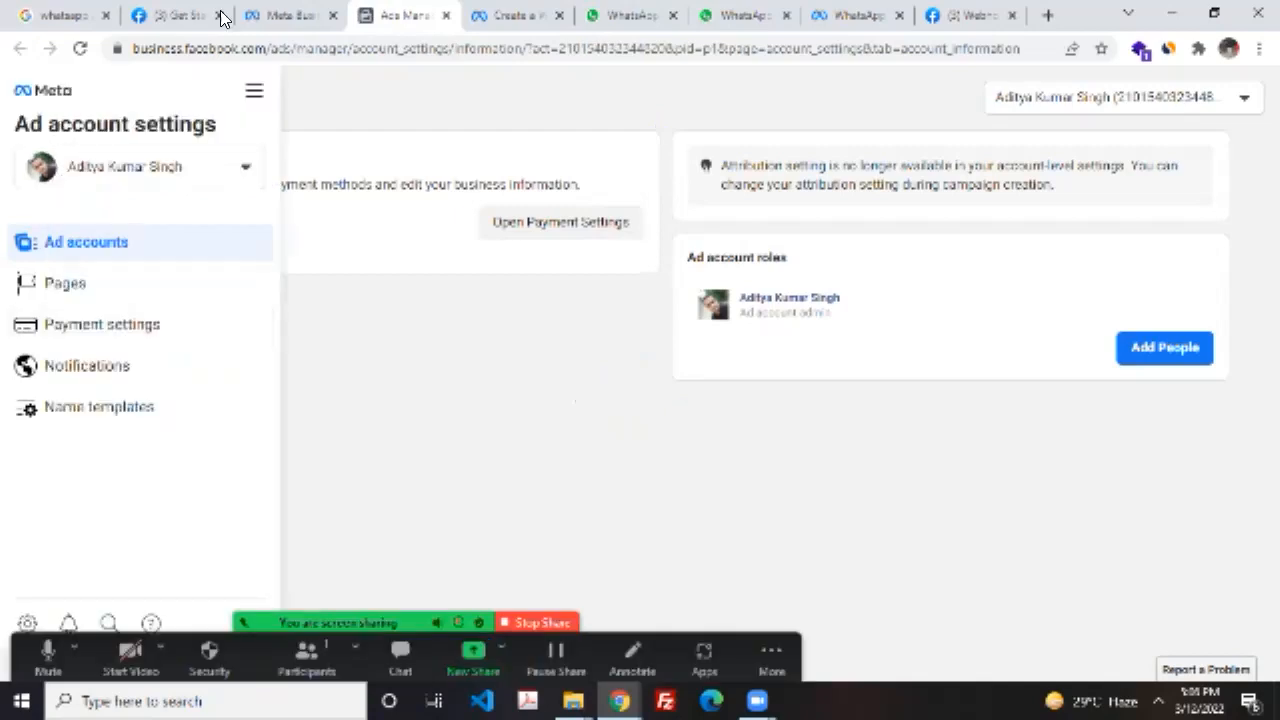
left_click(288, 15)
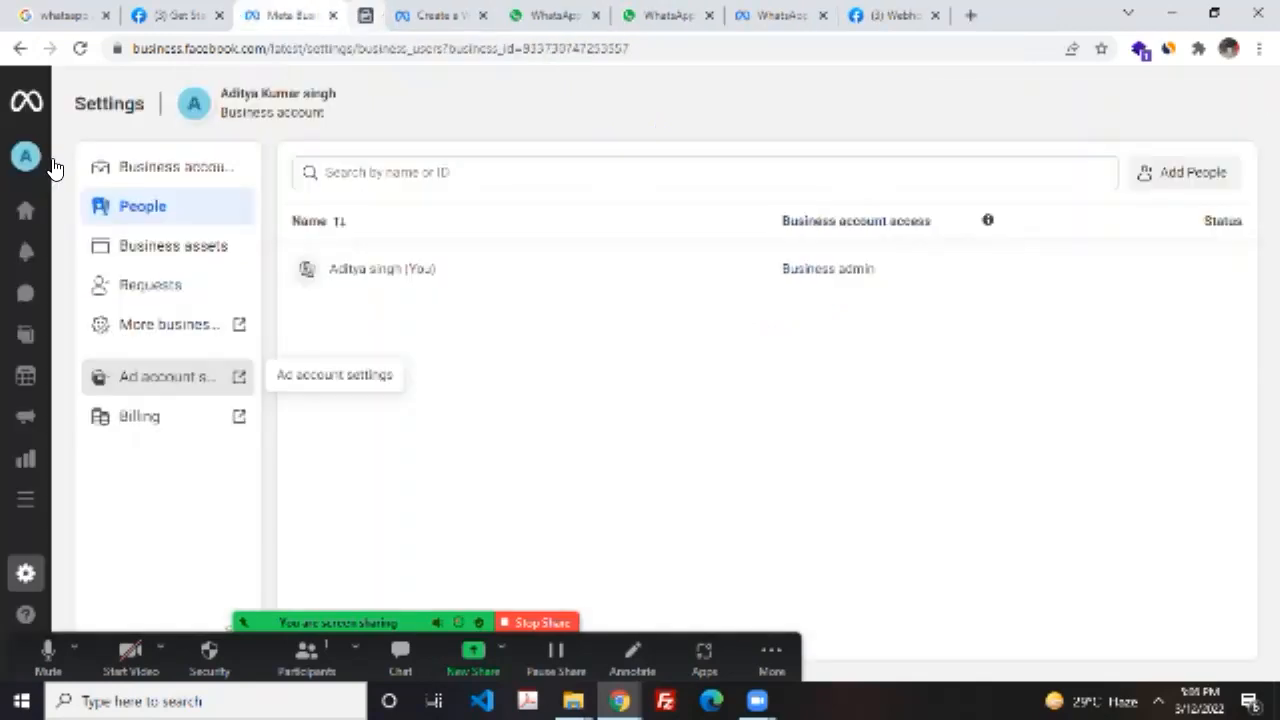
Step: Switch to the business account listed first, the one with the Soatechnology.net page, and open its More business settings
mouse_move(30, 92)
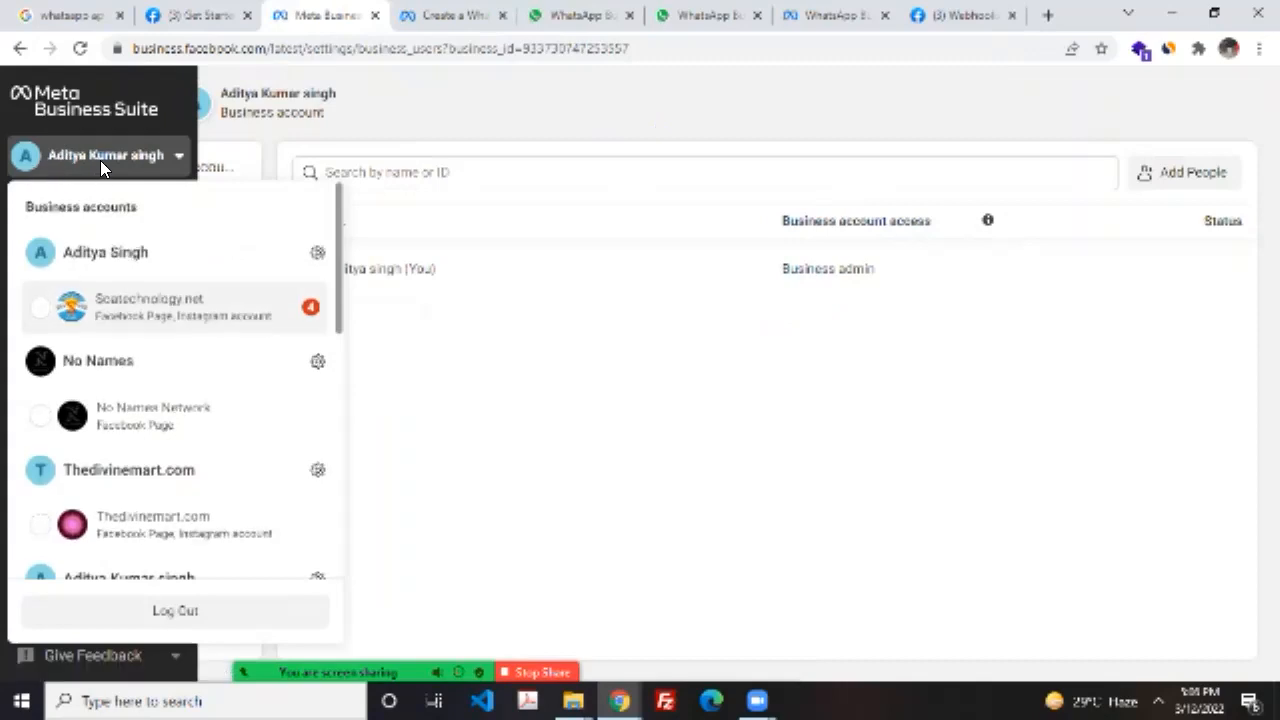
scroll(100, 165, "down", 2)
scroll(100, 162, "down", 2)
scroll(100, 162, "up", 3)
left_click(92, 257)
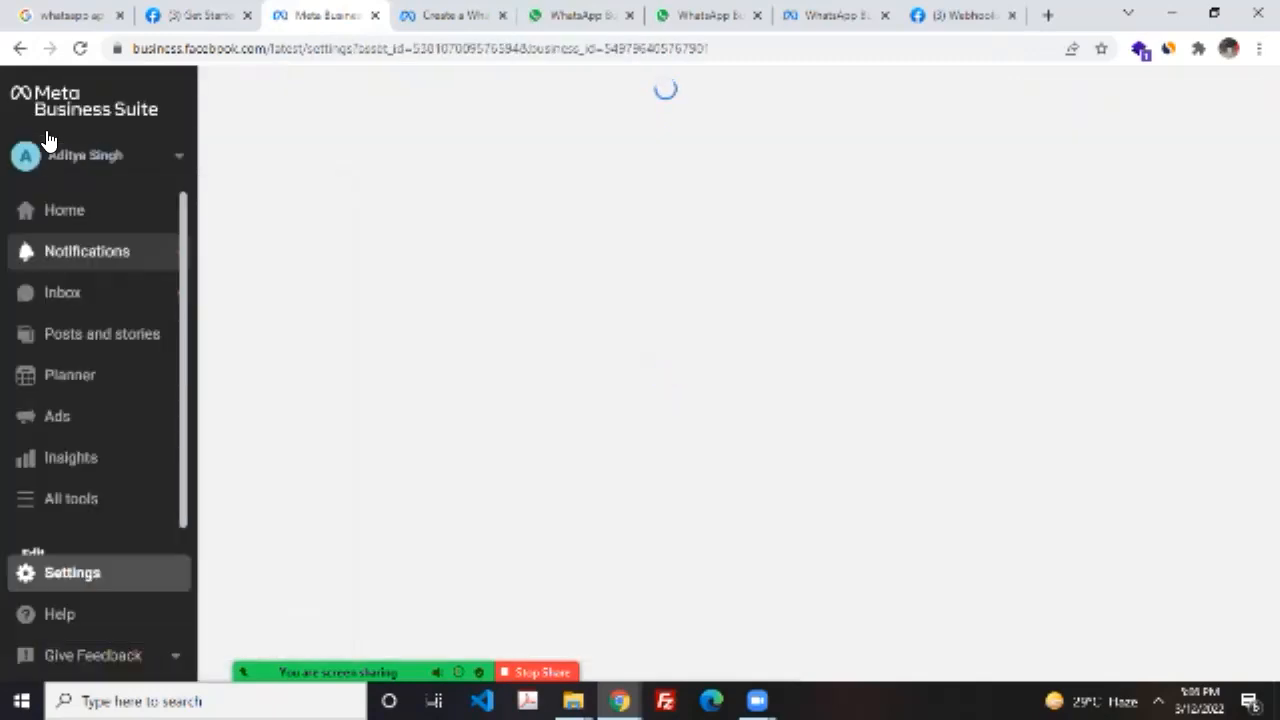
scroll(65, 234, "down", 1)
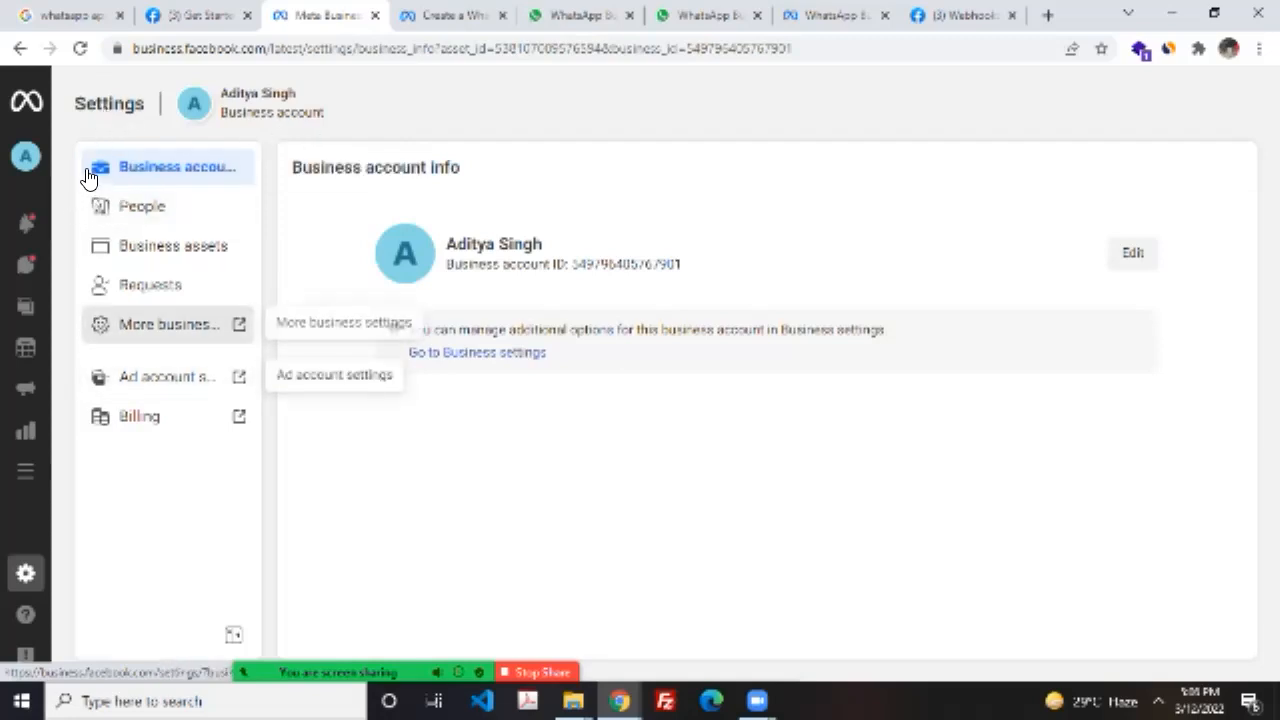
left_click(168, 324)
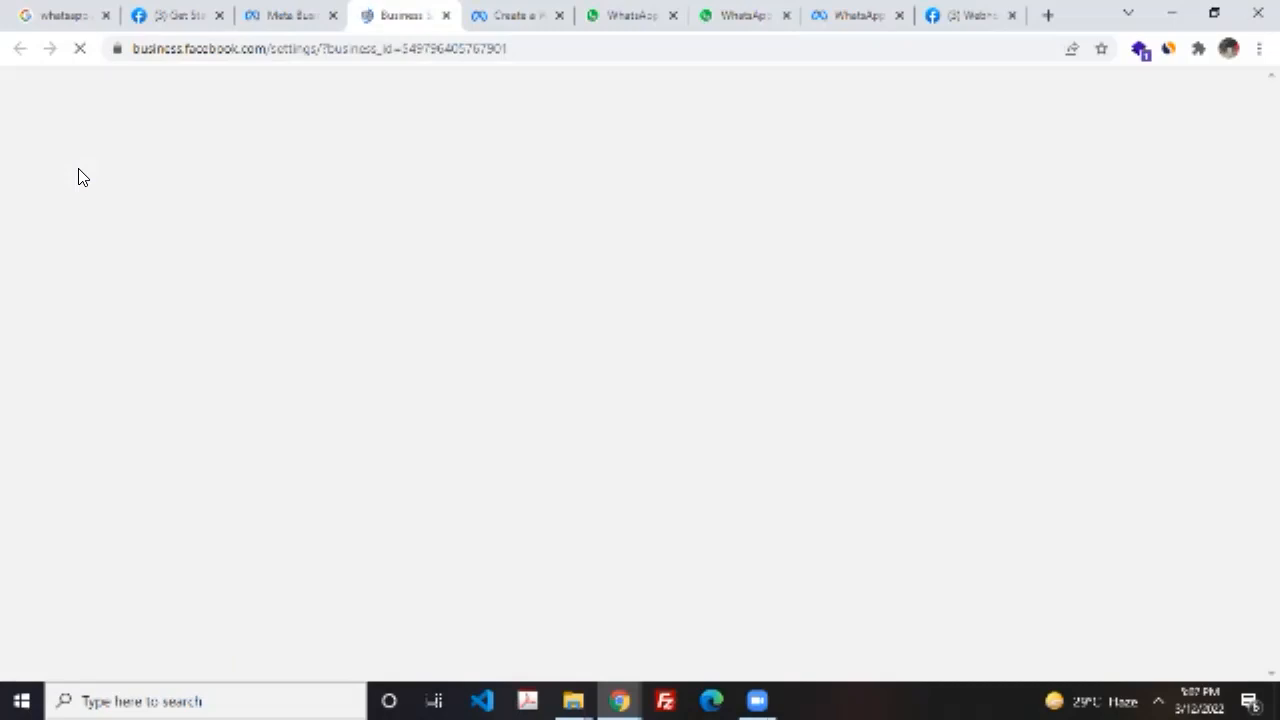
Step: Move the WhatsApp business account help article tab ahead of the Get Started tab and review the Before You Start requirements
left_click(287, 15)
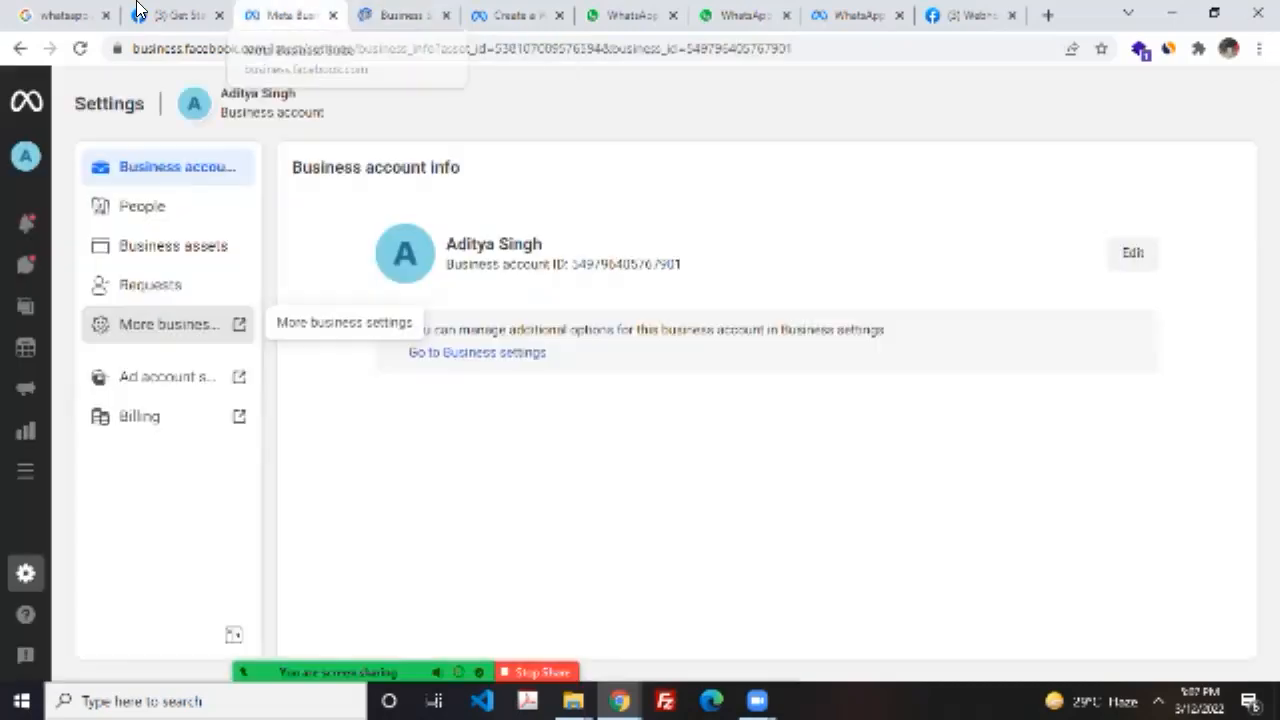
left_click(165, 14)
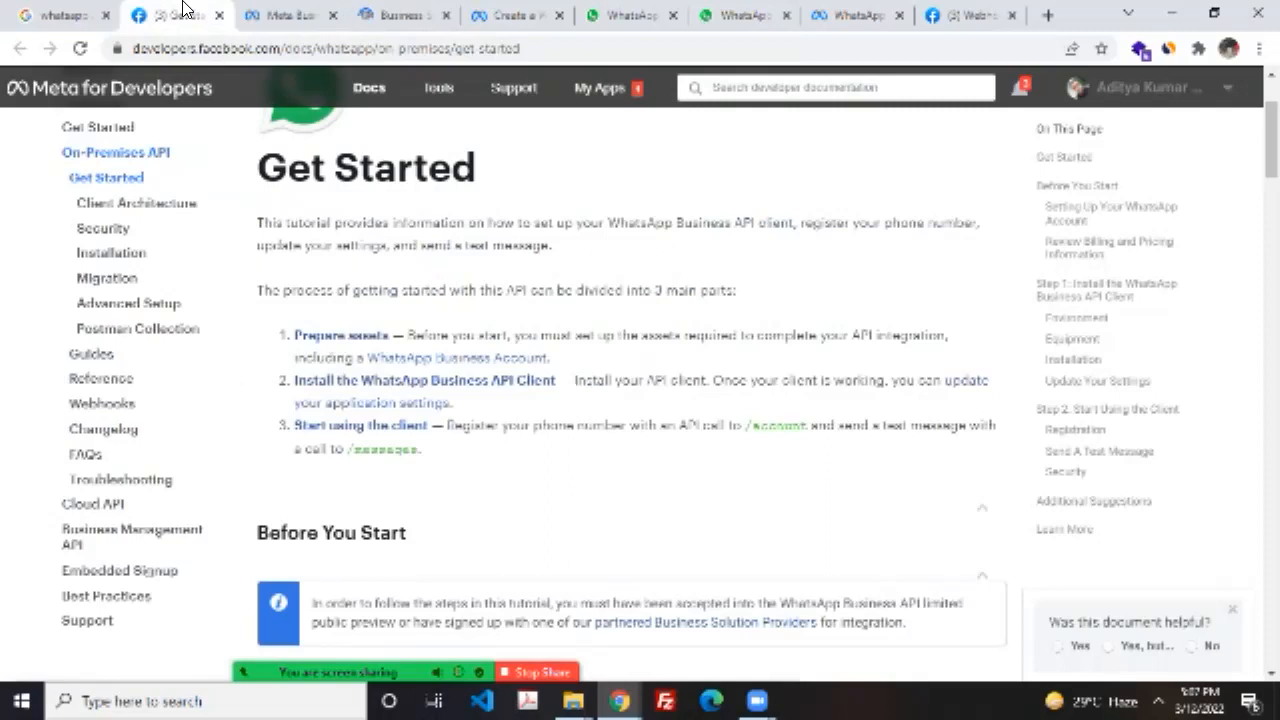
left_click(400, 14)
left_click(288, 14)
key("ctrl+Tab")
key("ctrl+Tab")
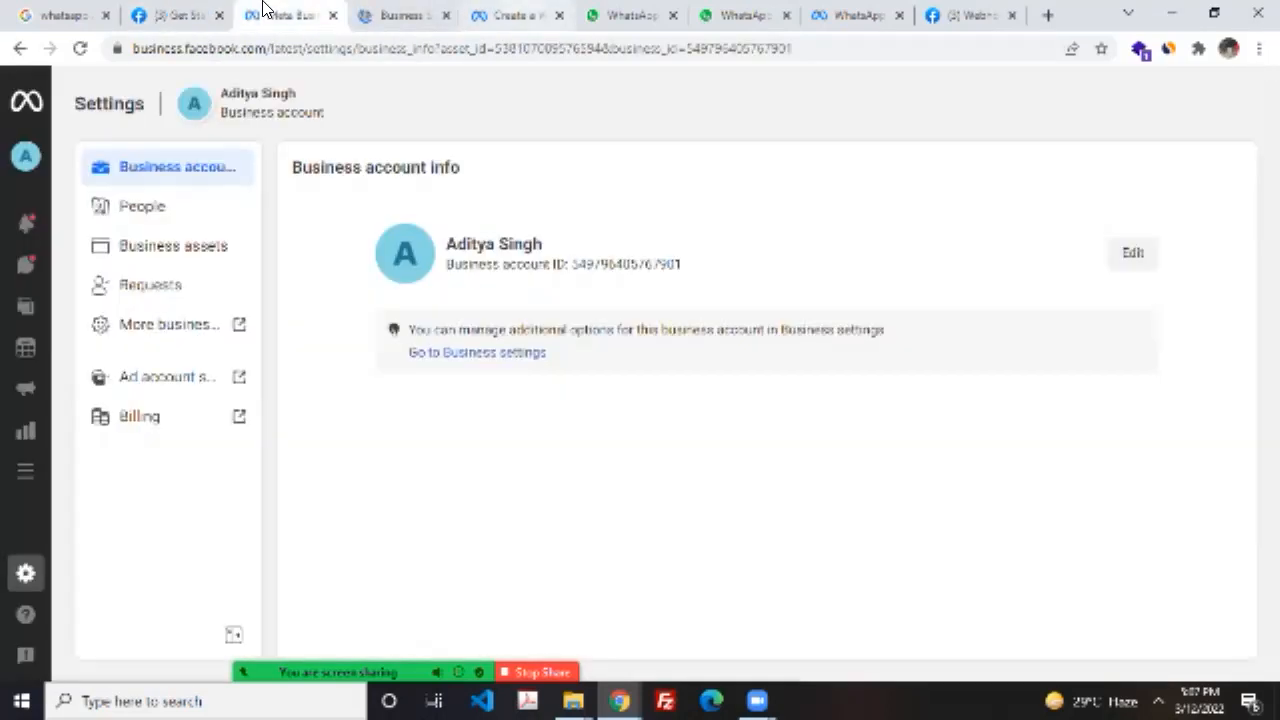
left_click_drag(505, 14, 167, 8)
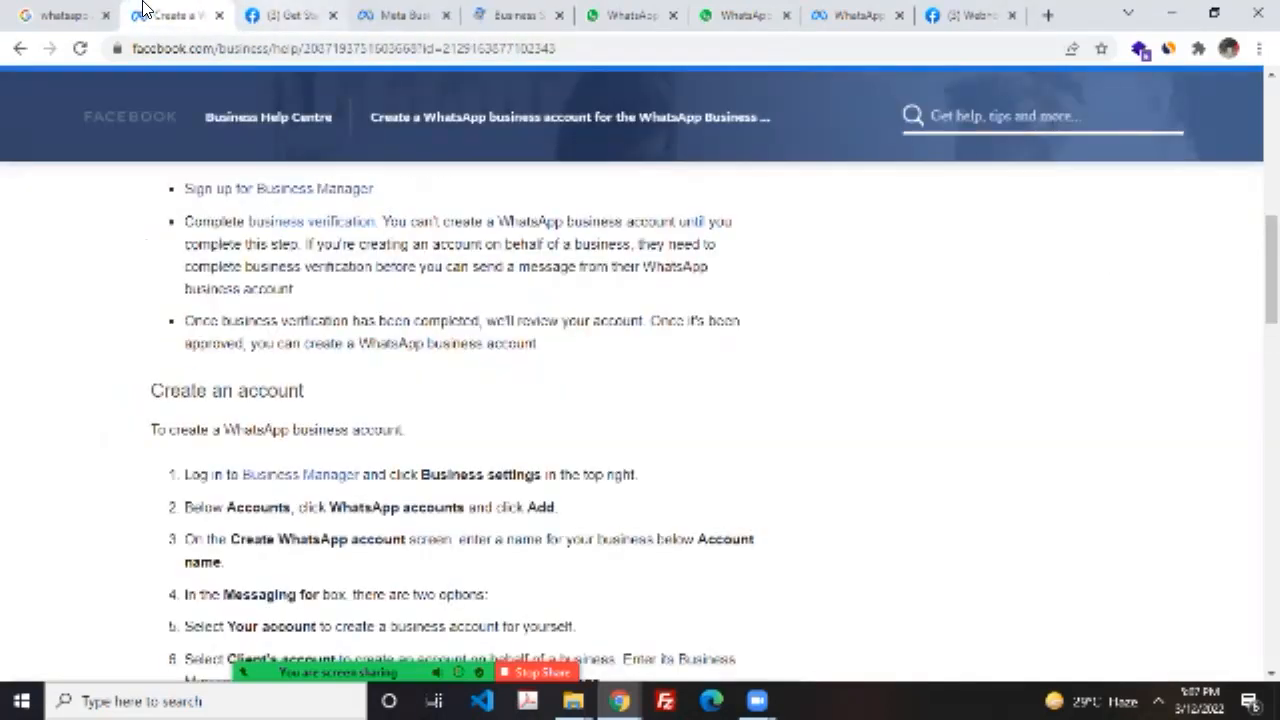
left_click(288, 14)
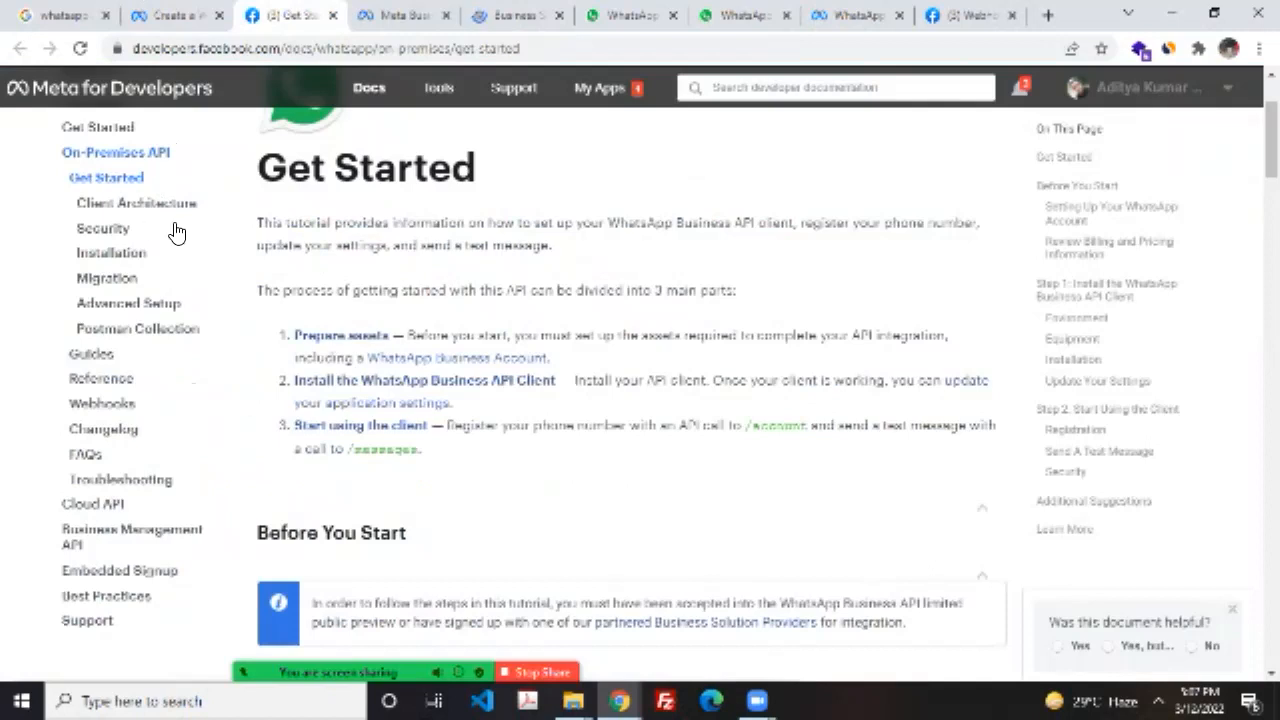
scroll(170, 229, "down", 5)
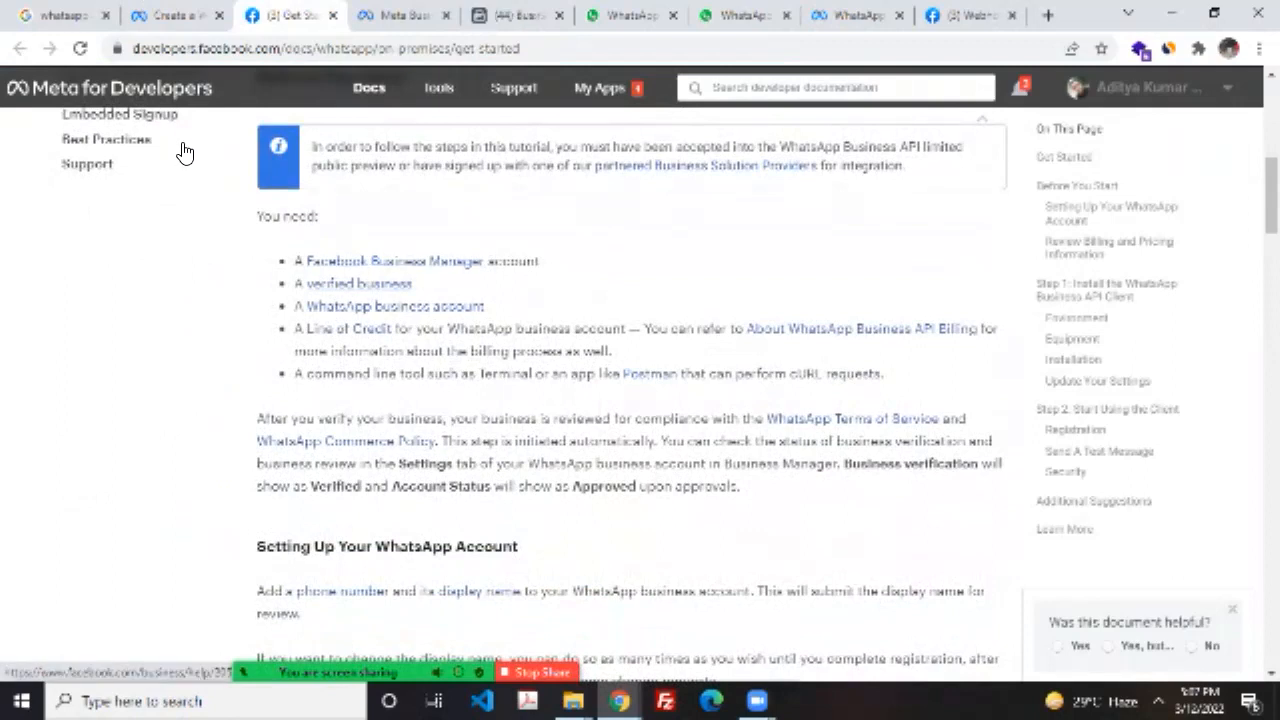
Step: Return to Meta Business Suite and look through the full list under All tools
key("ctrl+Tab")
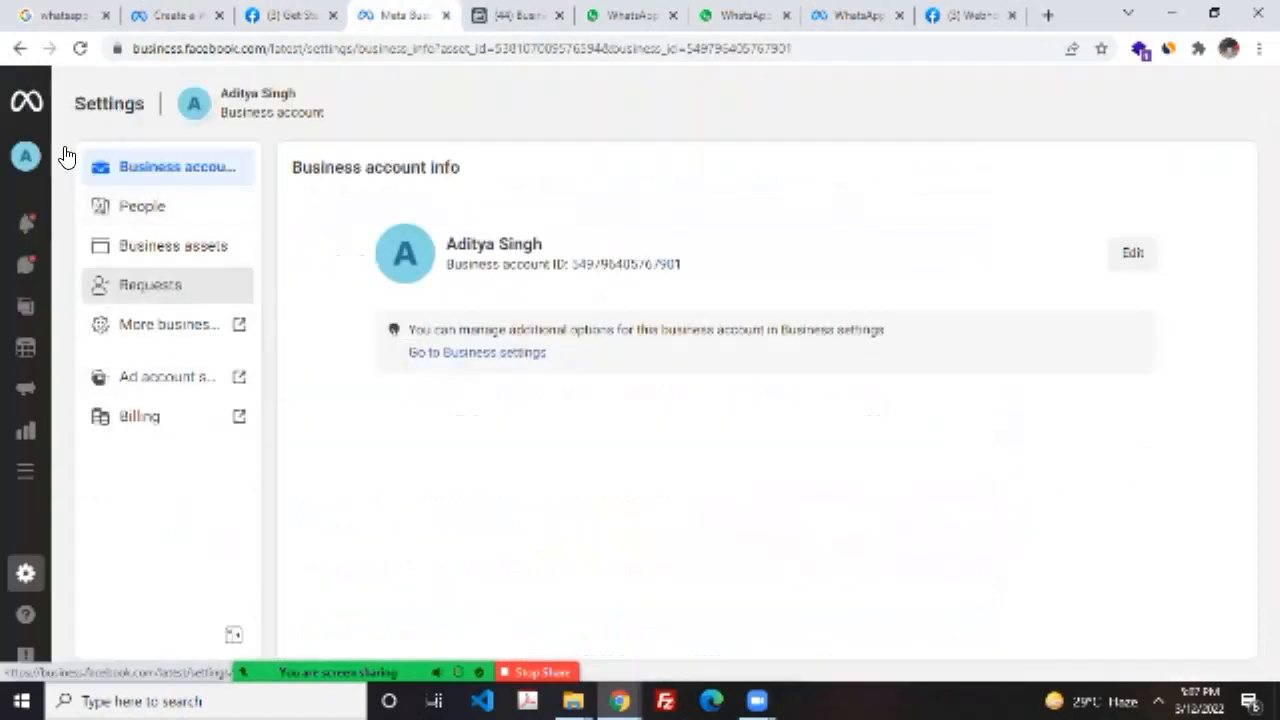
mouse_move(55, 260)
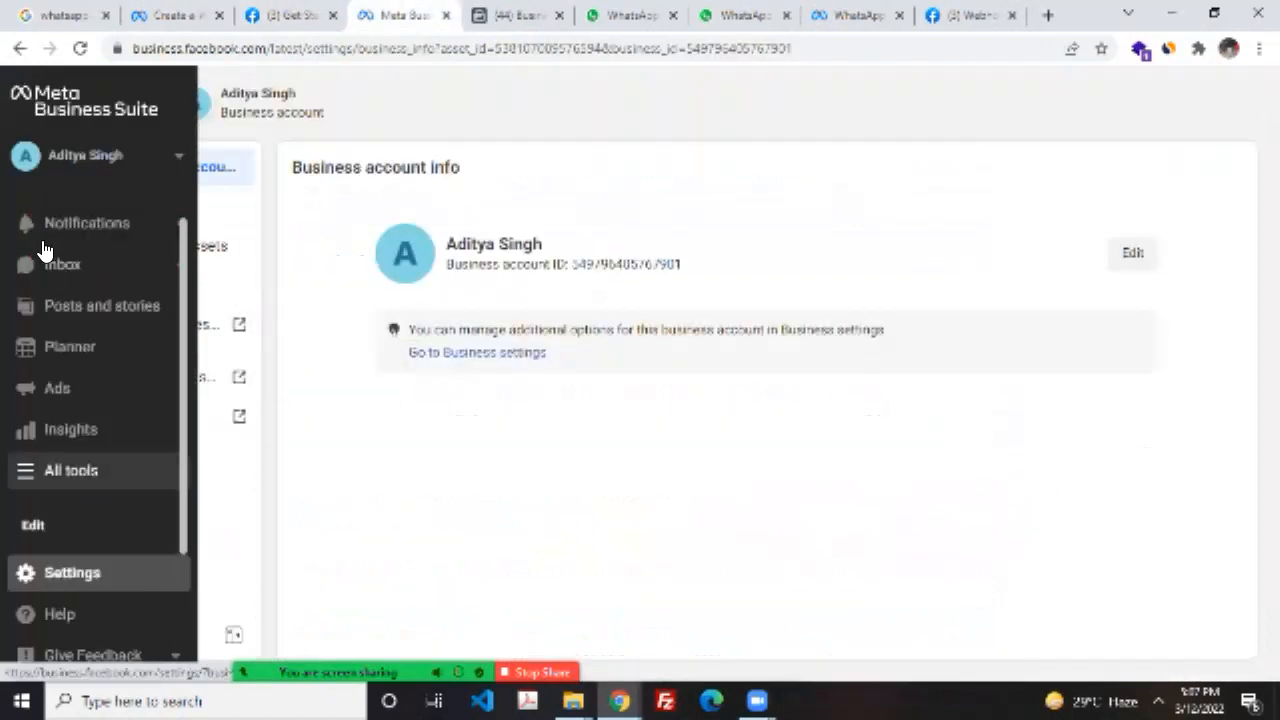
left_click(64, 470)
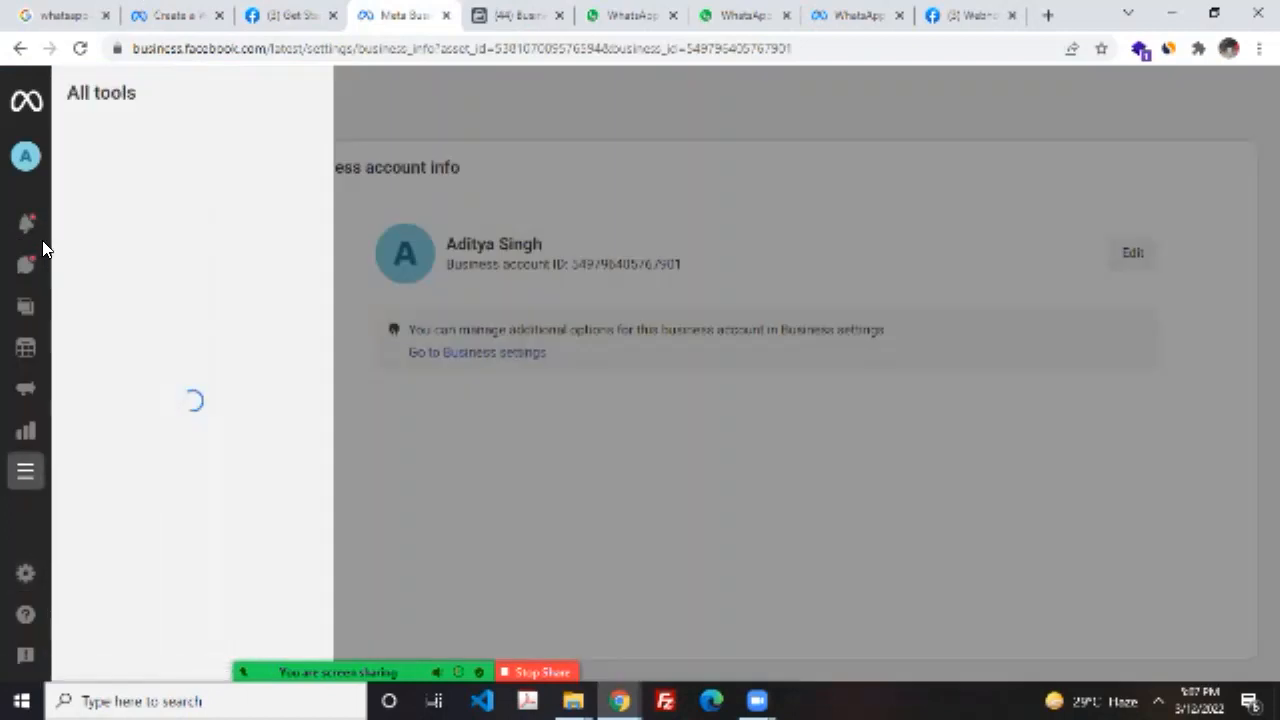
scroll(200, 460, "down", 4)
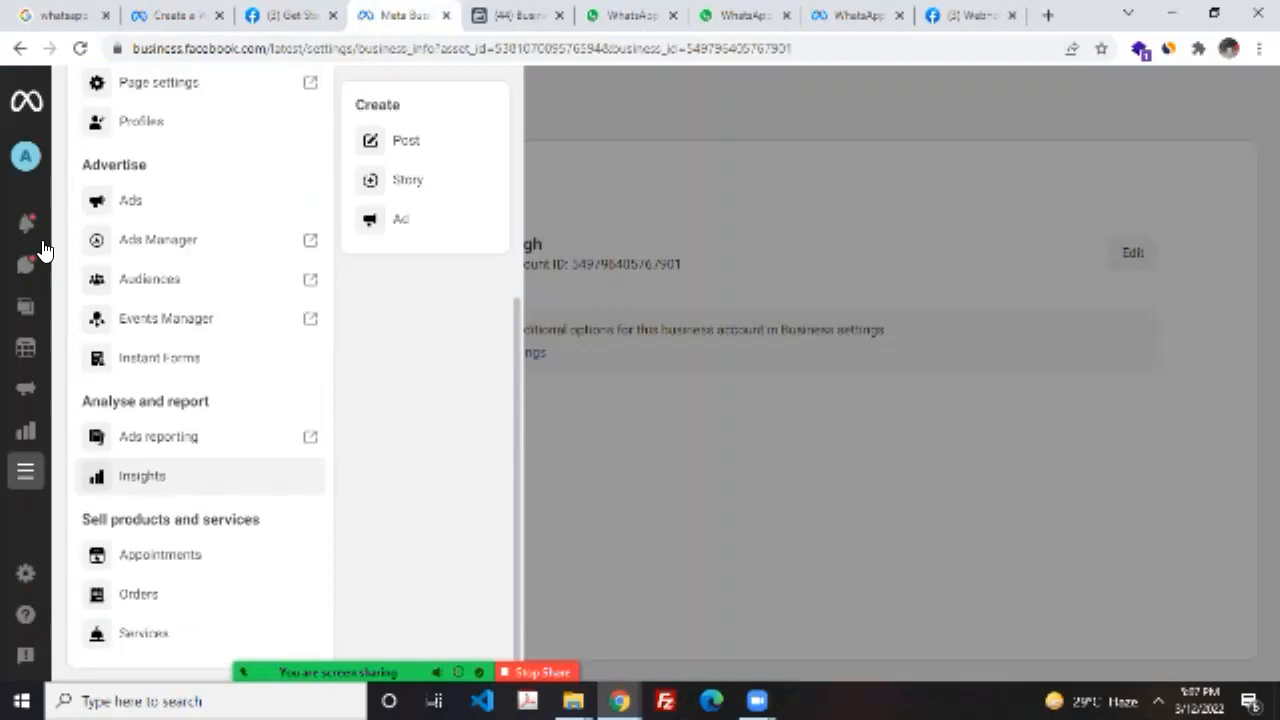
scroll(43, 250, "up", 4)
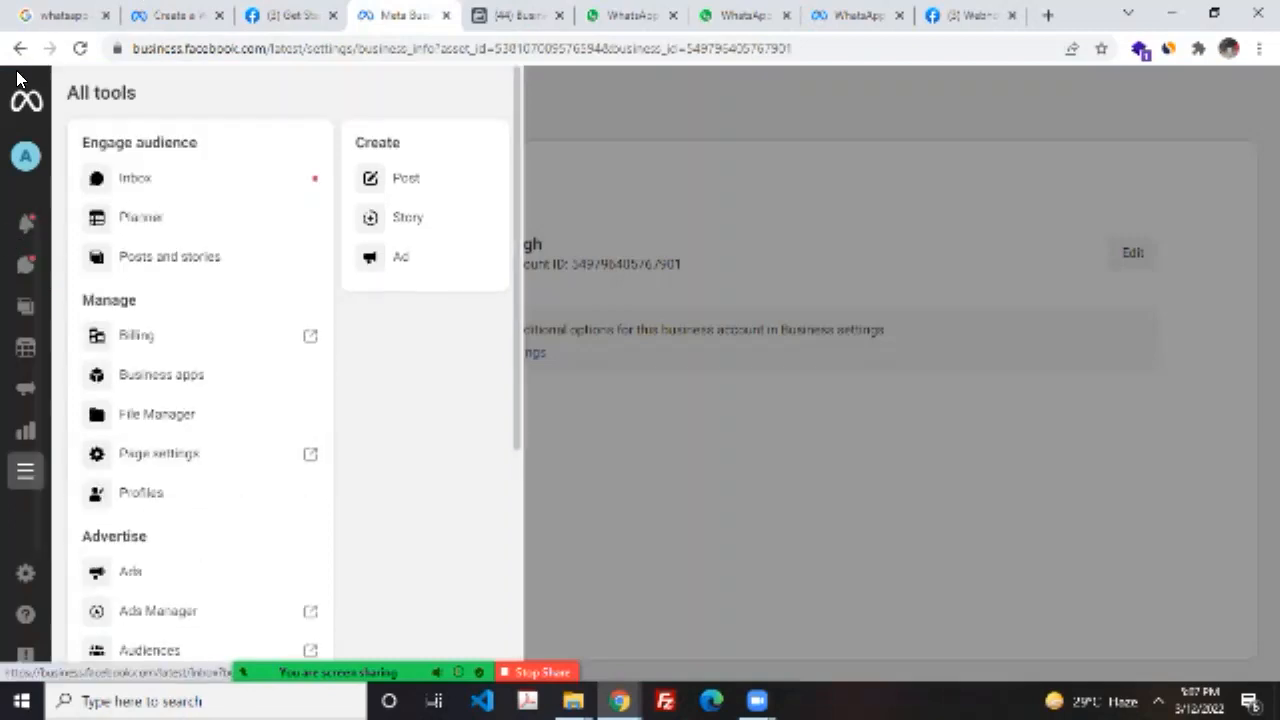
Step: Switch to the business account listed below Thedivinemart.com and look at its Business assets
mouse_move(26, 82)
left_click(82, 152)
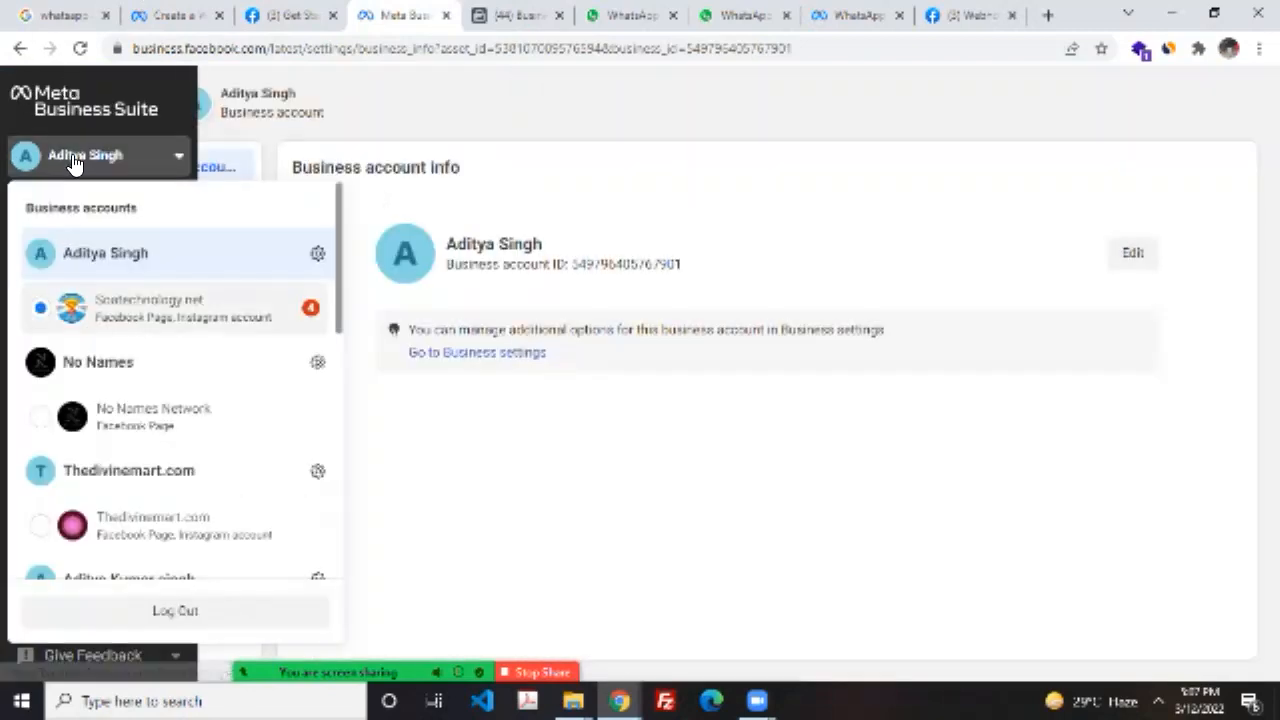
scroll(63, 220, "down", 3)
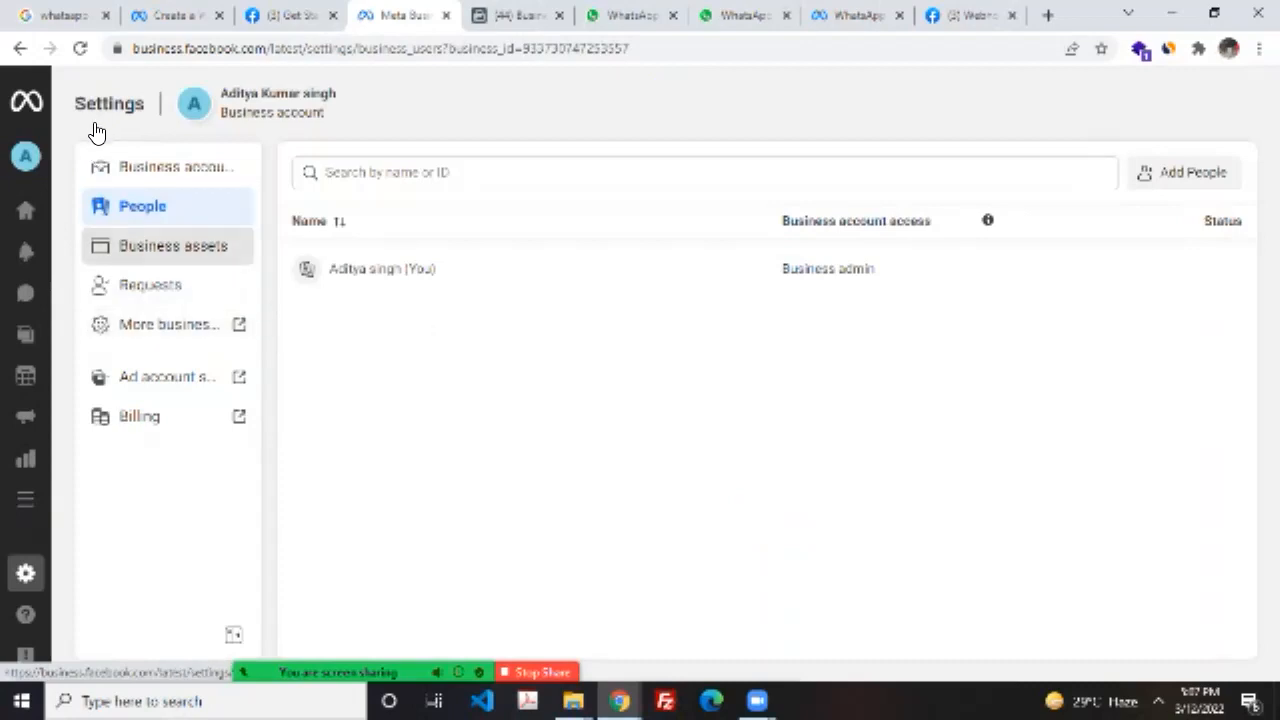
left_click(172, 246)
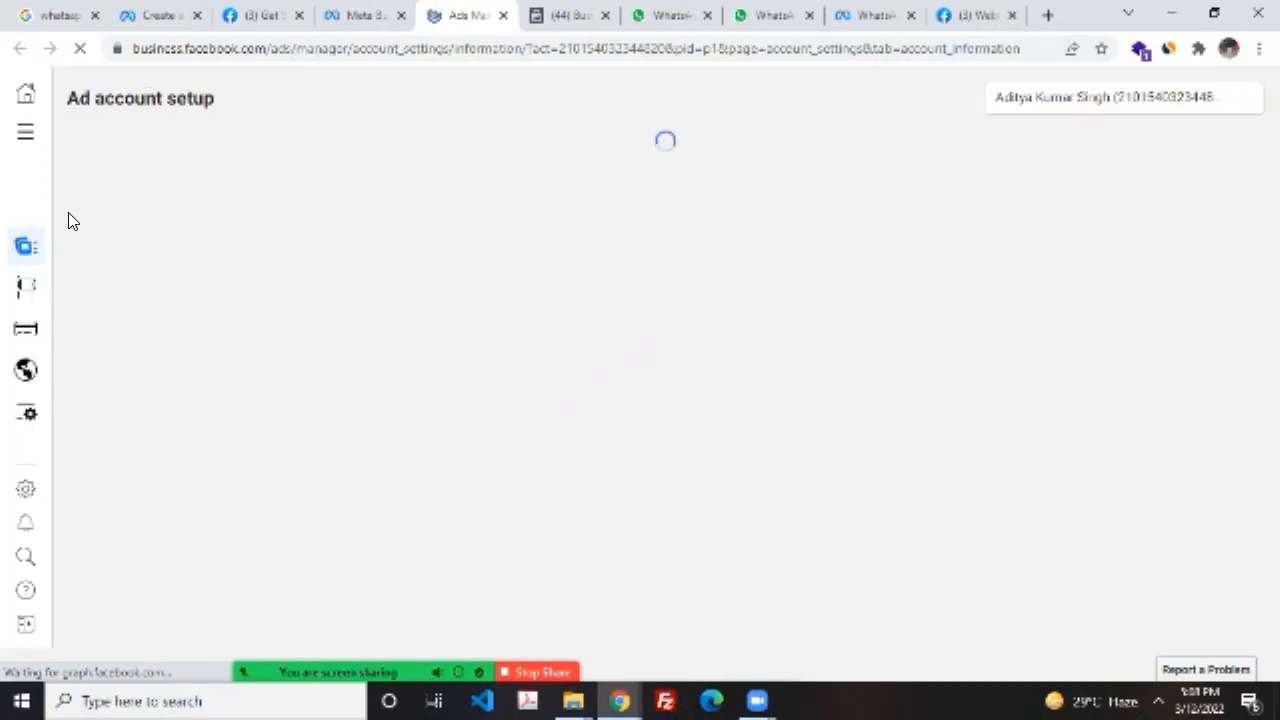
Step: Check the ad account setup and Payment settings under different accounts, and close the ad account settings tab
mouse_move(57, 140)
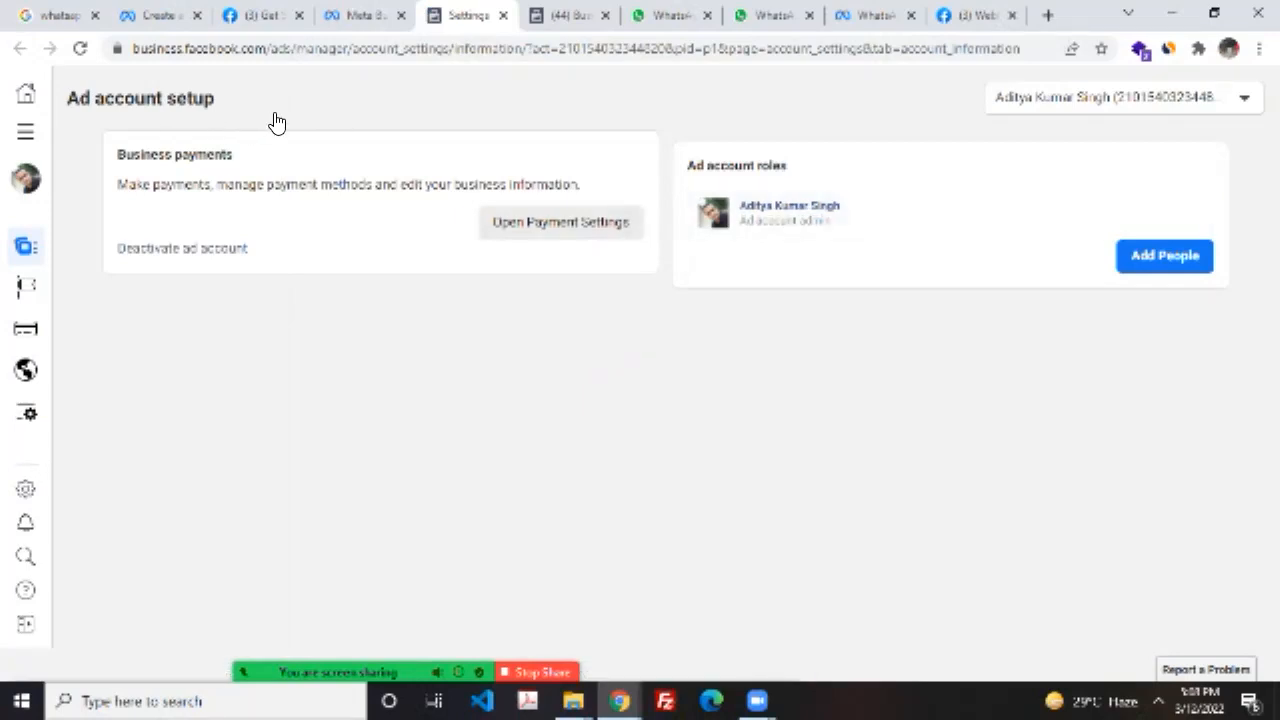
left_click(560, 223)
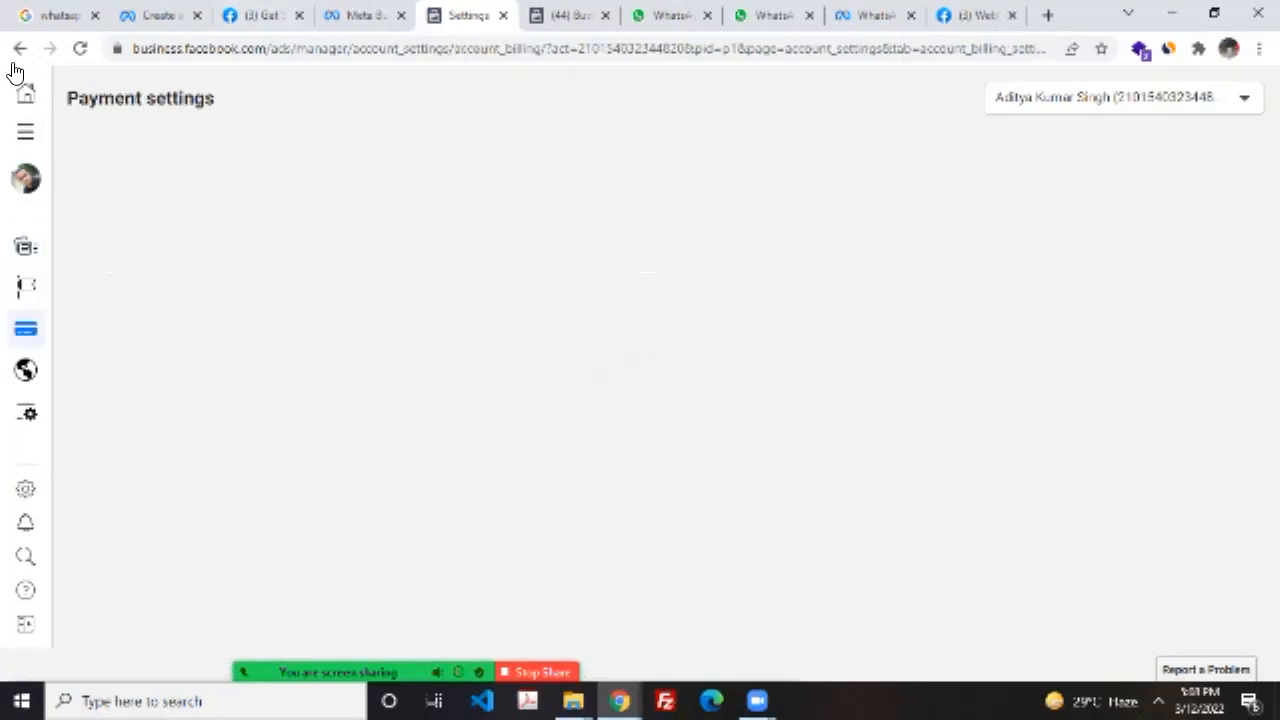
mouse_move(26, 249)
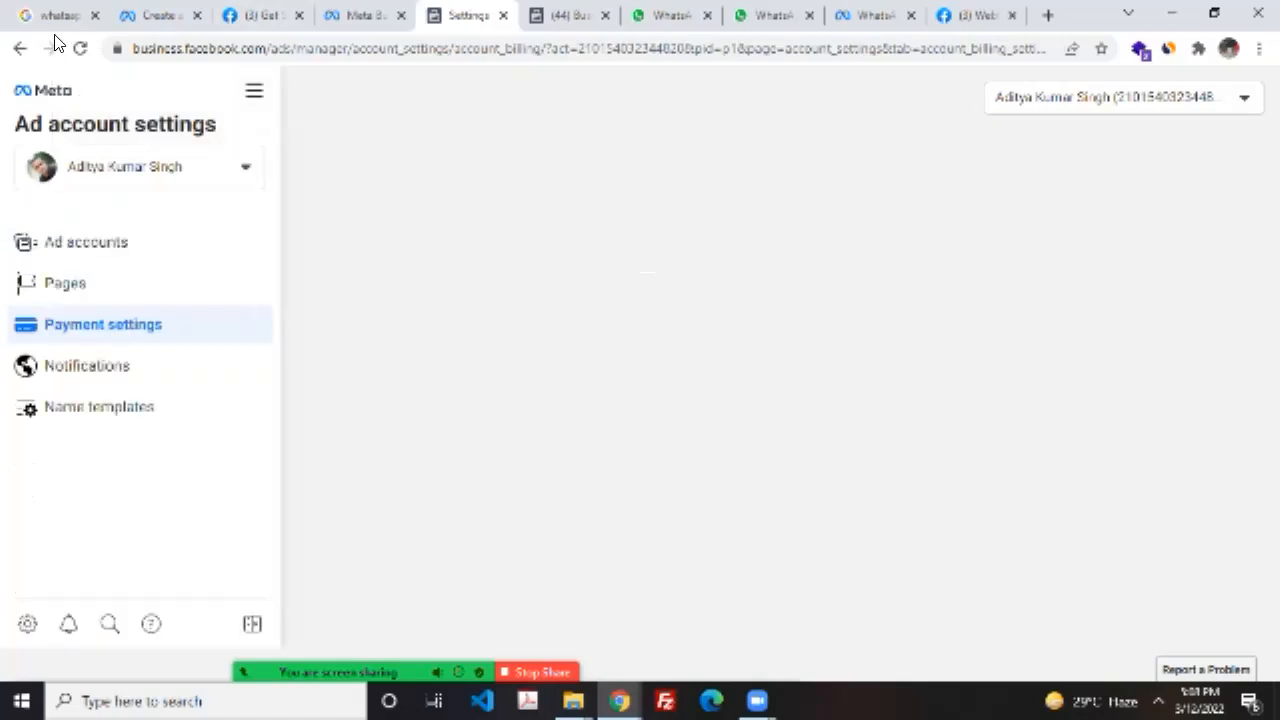
left_click(104, 160)
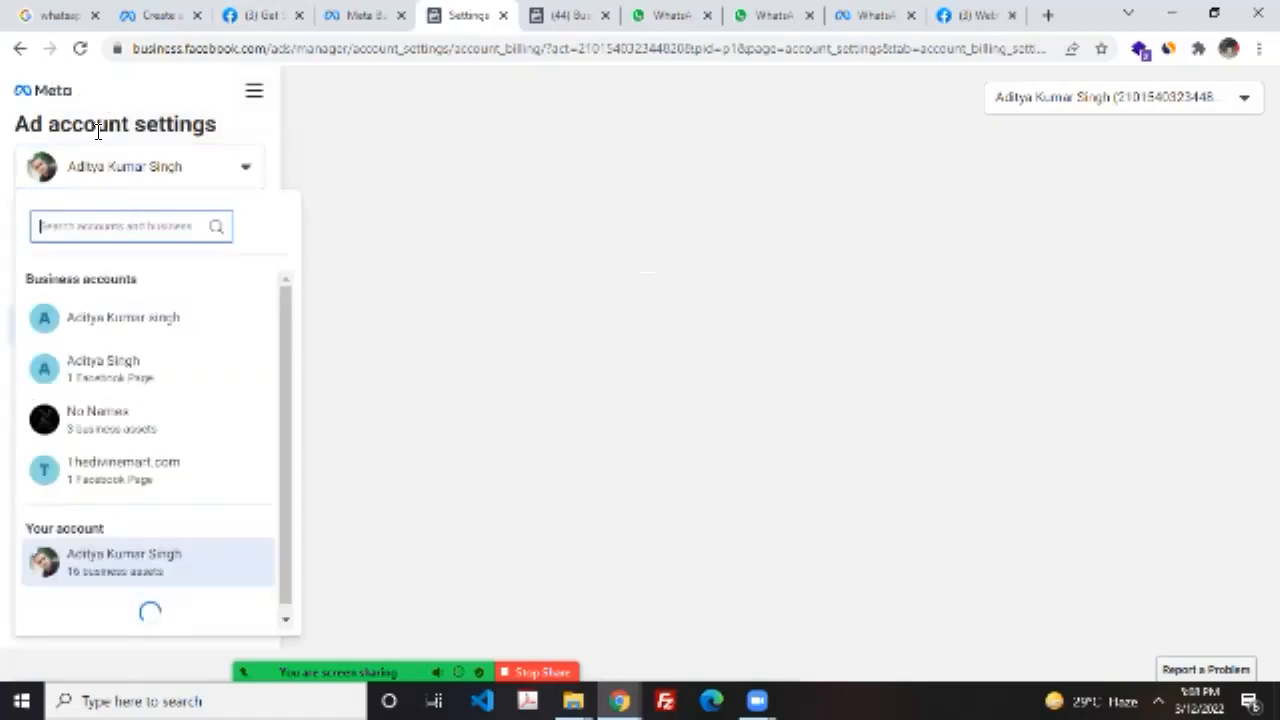
left_click(73, 190)
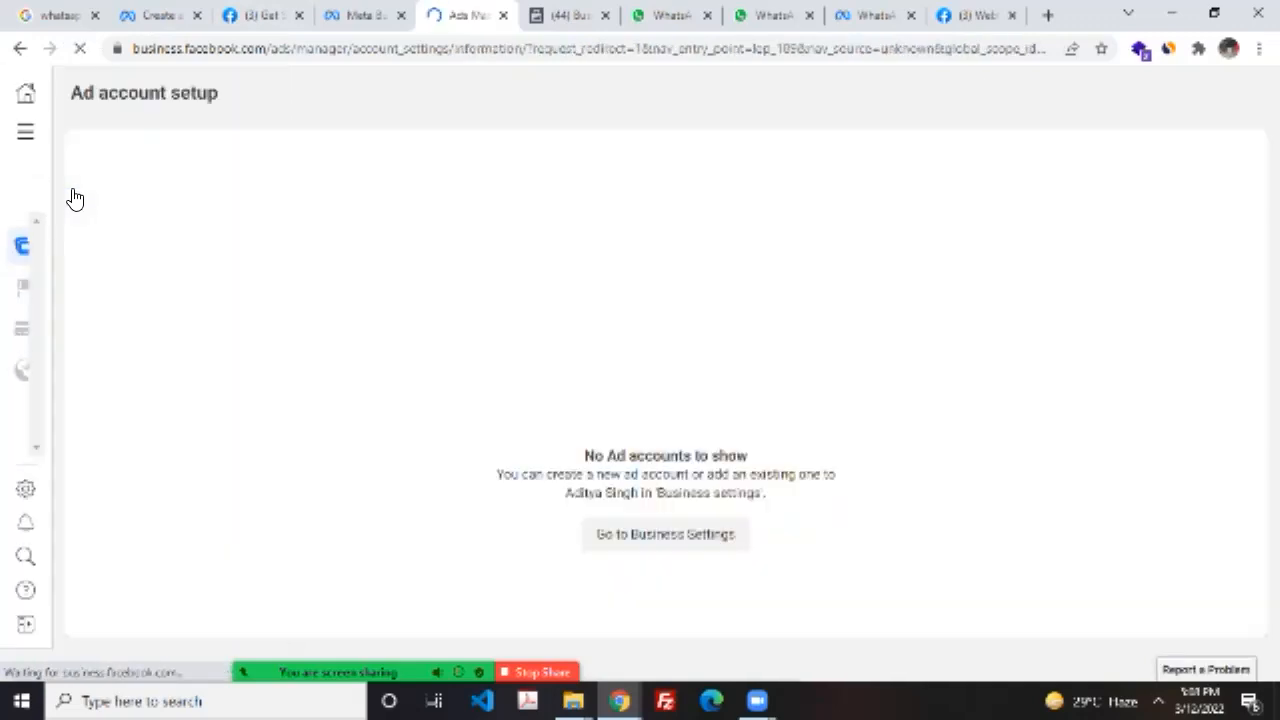
left_click(18, 136)
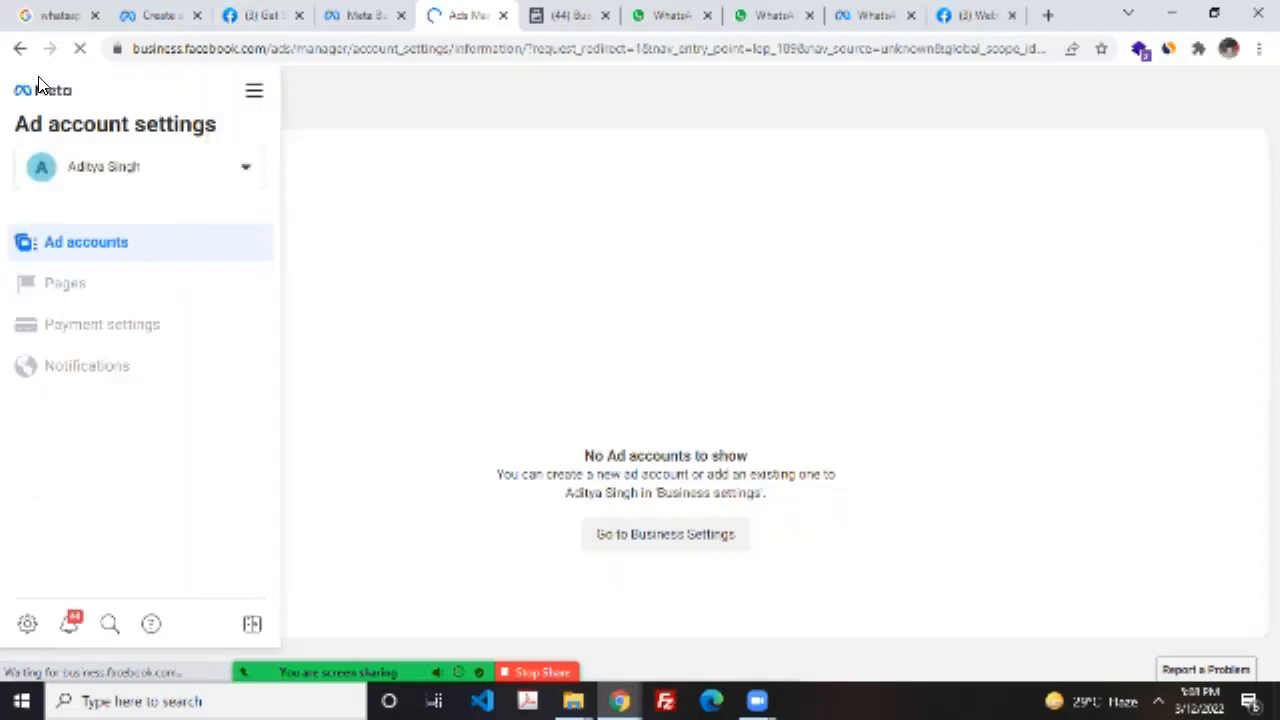
left_click(60, 168)
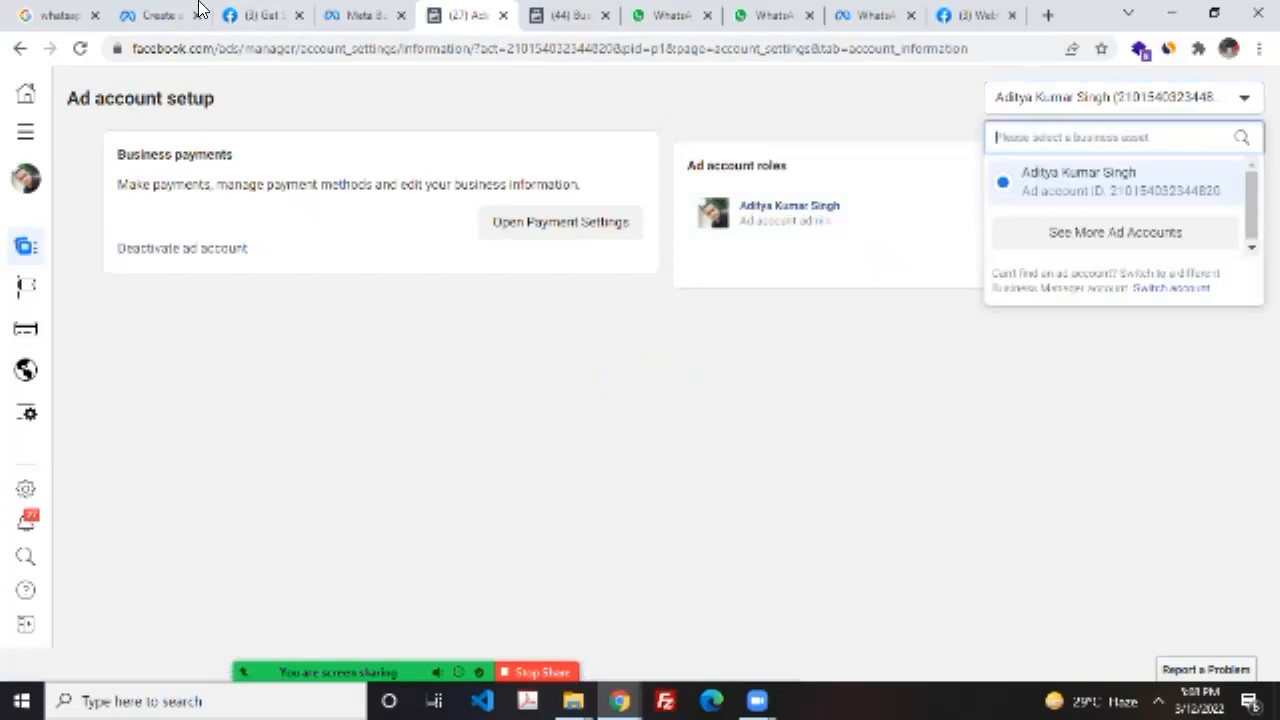
key("ctrl+w")
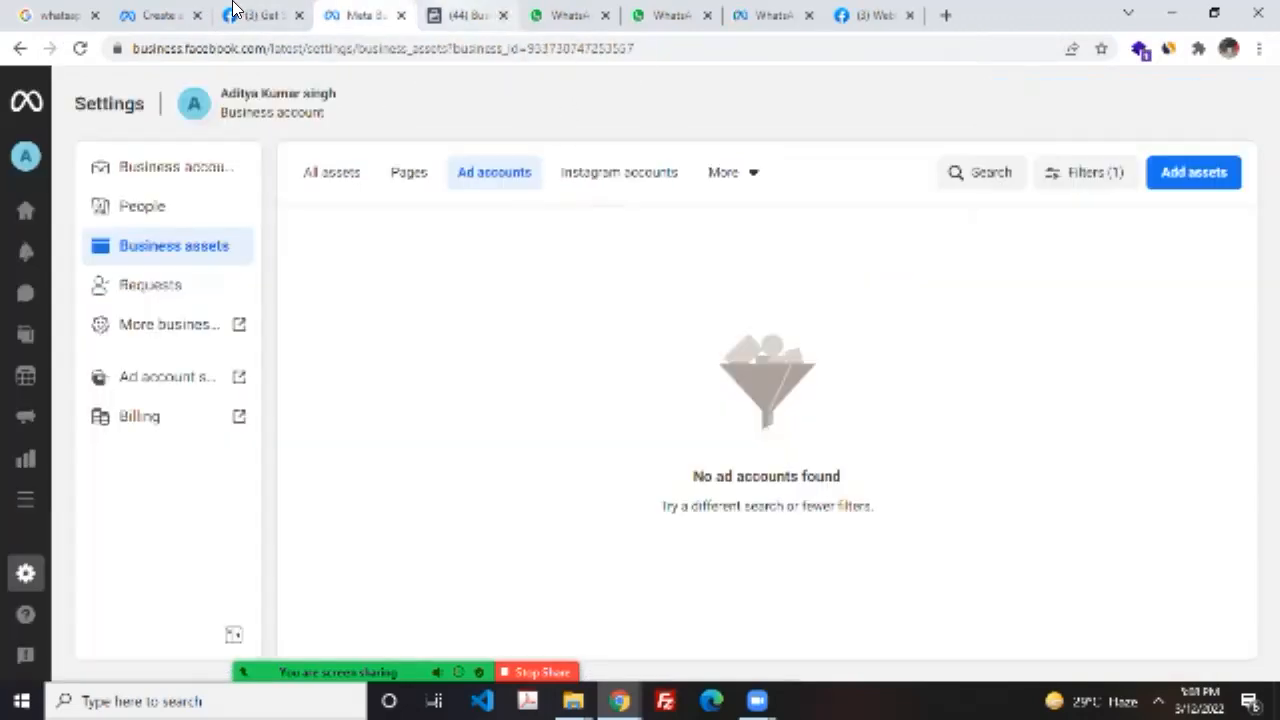
Step: Look through the Users and Accounts sections in Business settings and close the Meta Business Suite tab
scroll(58, 180, "down", 3)
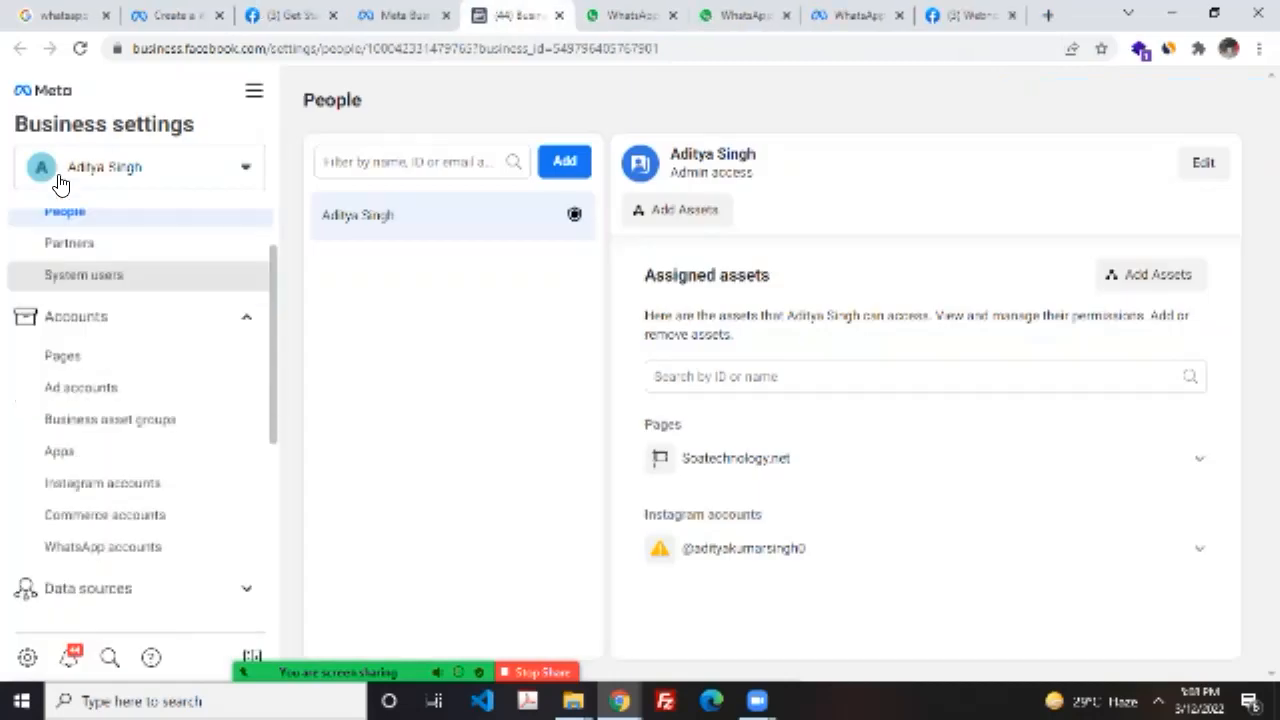
scroll(58, 182, "up", 3)
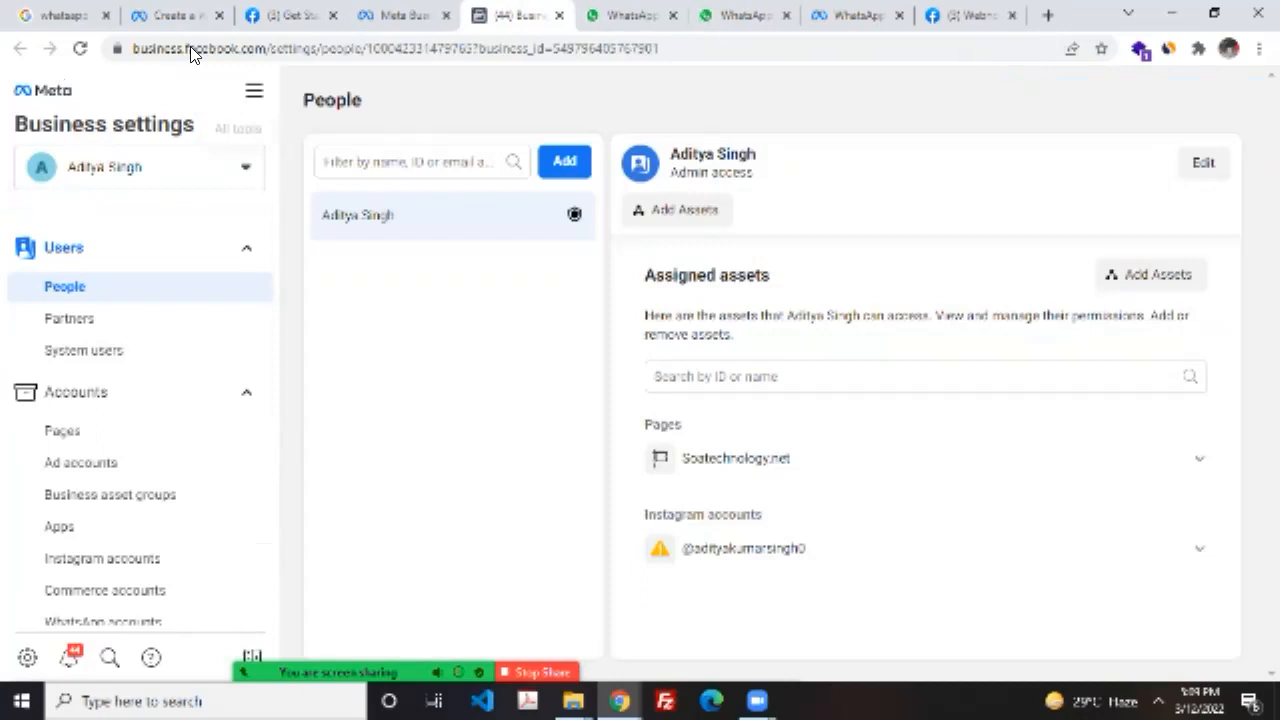
key("ctrl+shift+Tab")
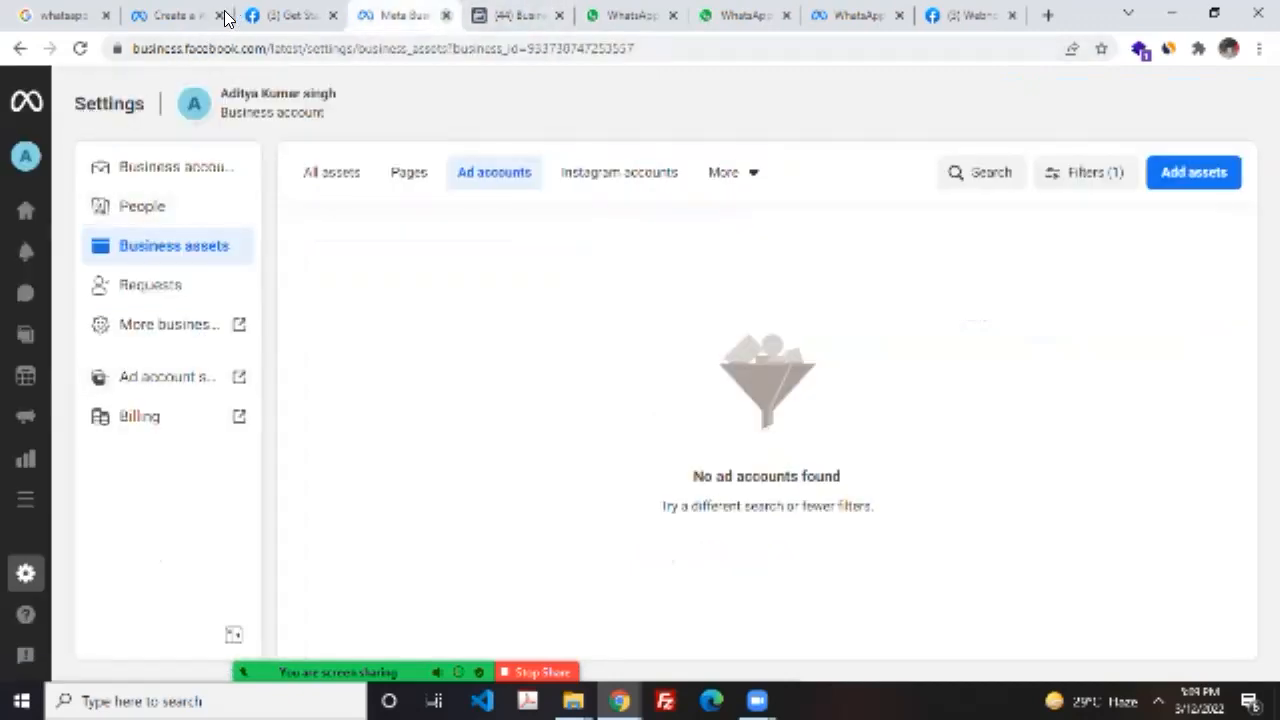
key("ctrl+w")
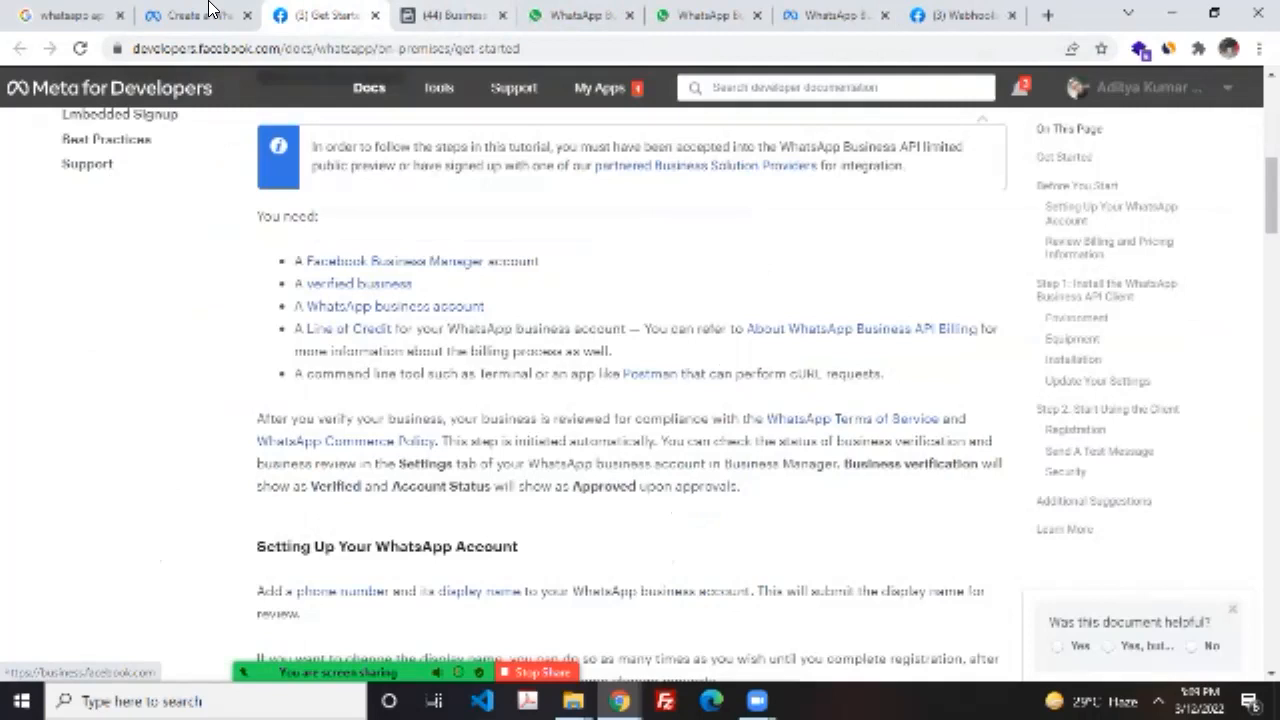
Step: Switch to the open Business settings page and look through all of its sections
key("ctrl+Tab")
scroll(83, 220, "down", 5)
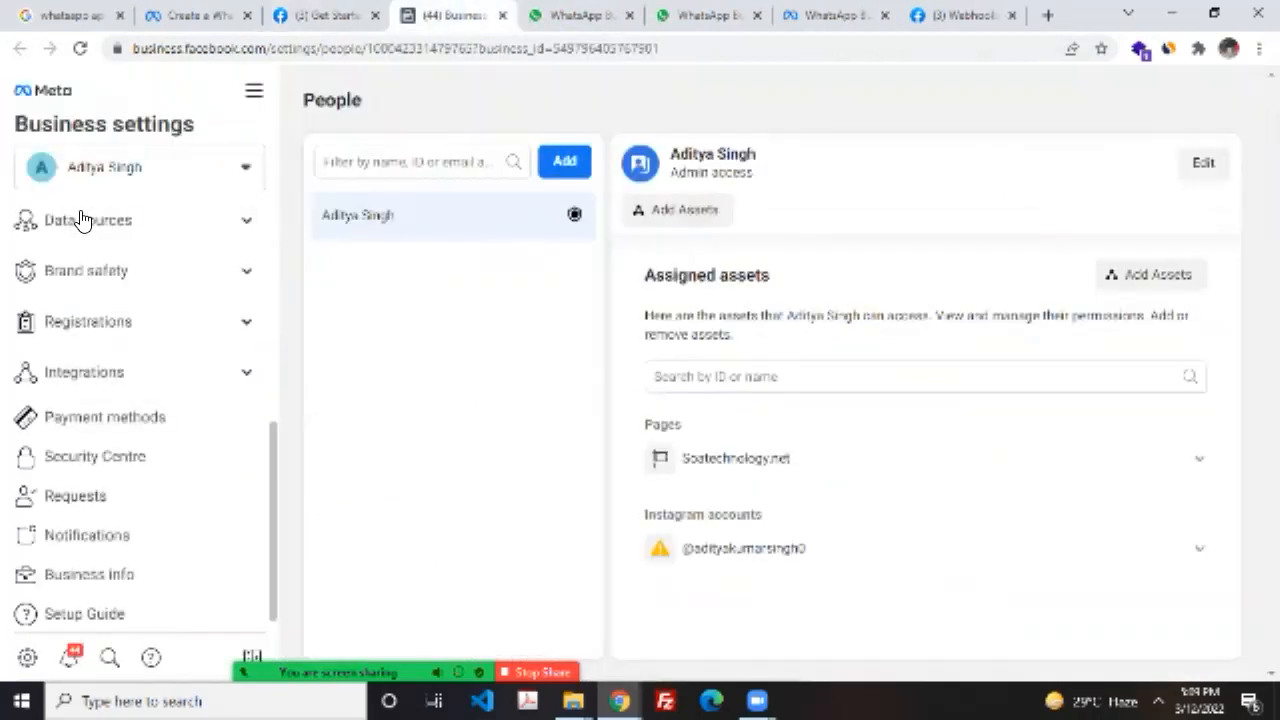
scroll(83, 220, "up", 5)
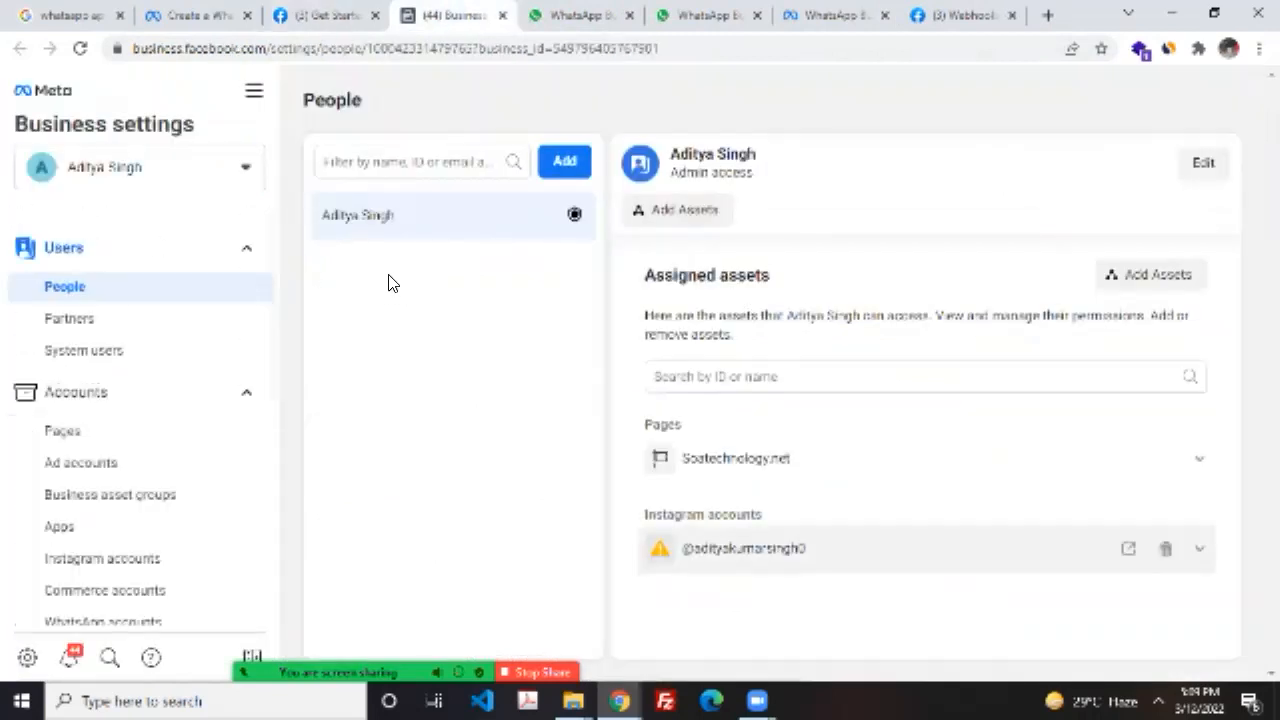
scroll(71, 277, "down", 1)
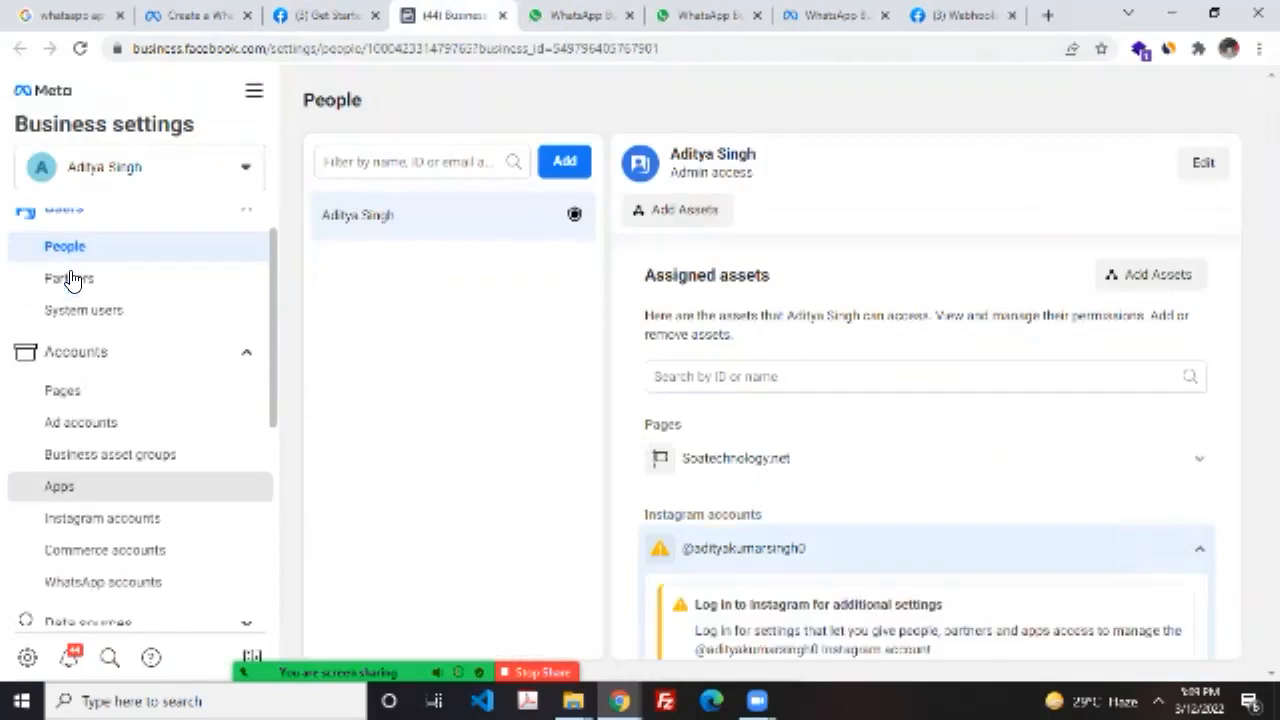
scroll(62, 280, "down", 4)
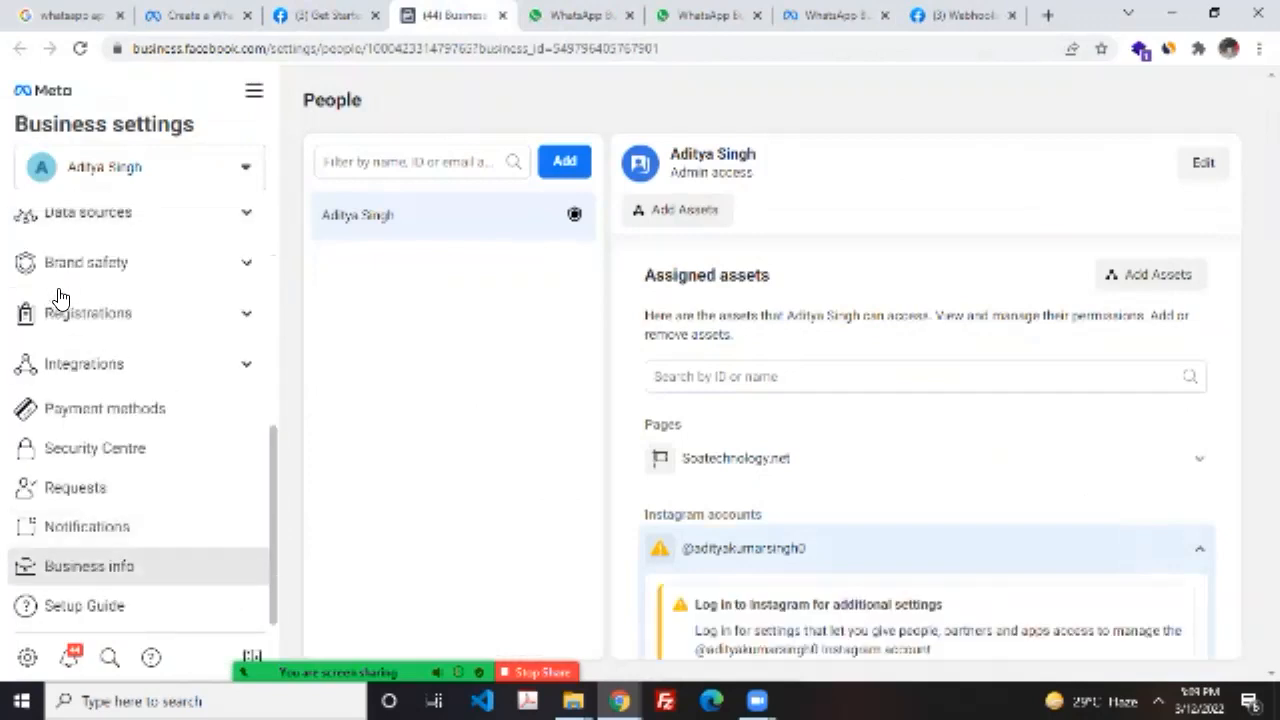
Step: Open Business info and look through the business details, Business options and My Info sections
left_click(90, 566)
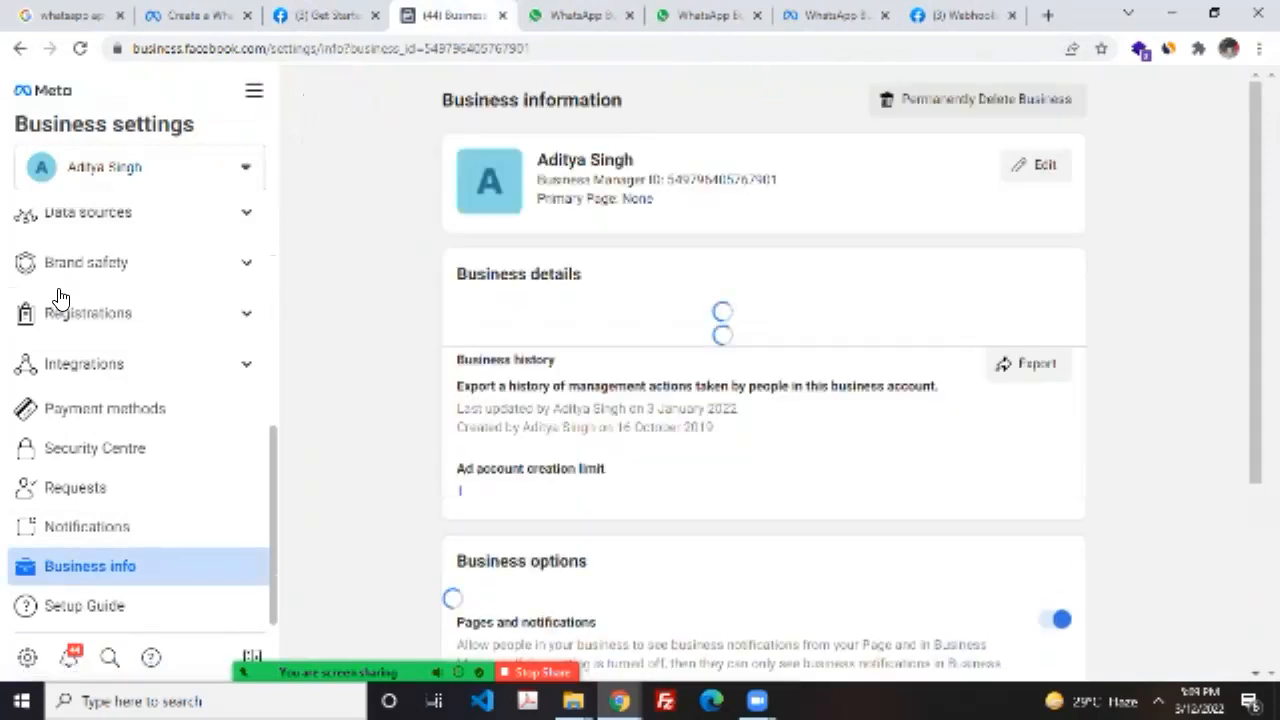
scroll(328, 263, "down", 4)
scroll(328, 263, "down", 2)
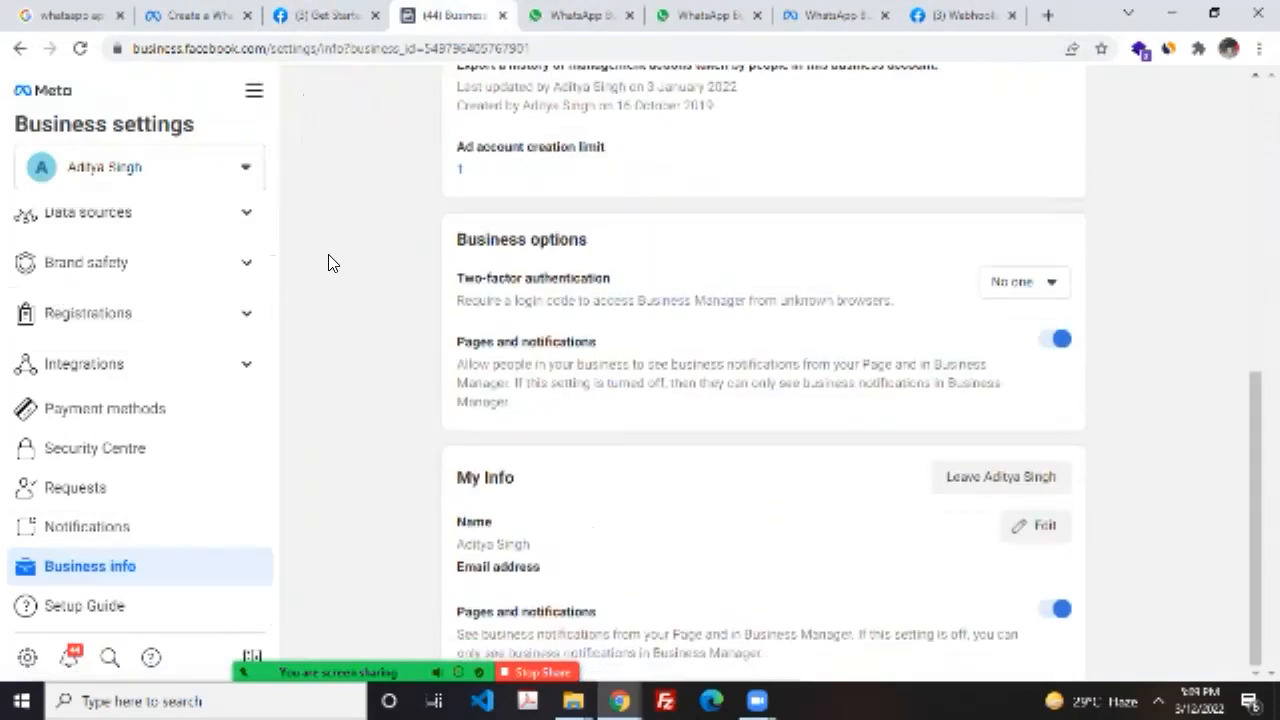
scroll(328, 256, "up", 6)
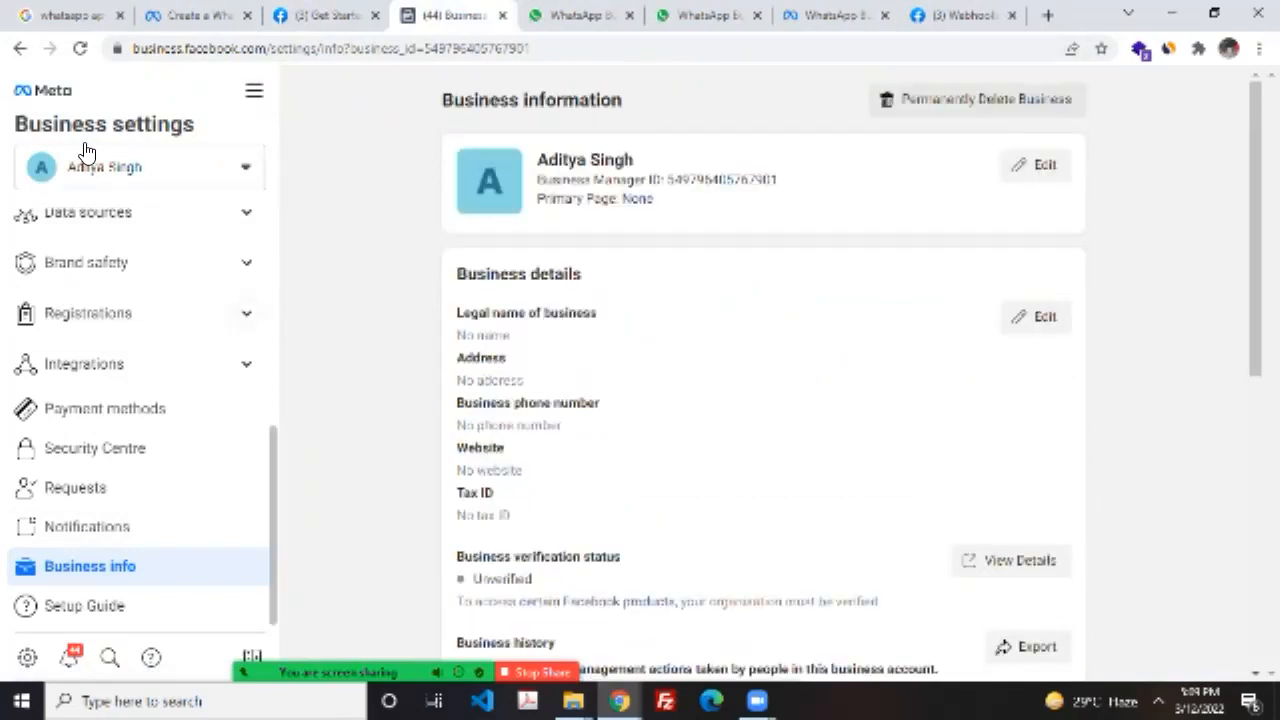
Step: Check the list of business accounts in Business settings and view the WhatsApp accounts under Accounts
scroll(85, 150, "up", 5)
left_click(150, 167)
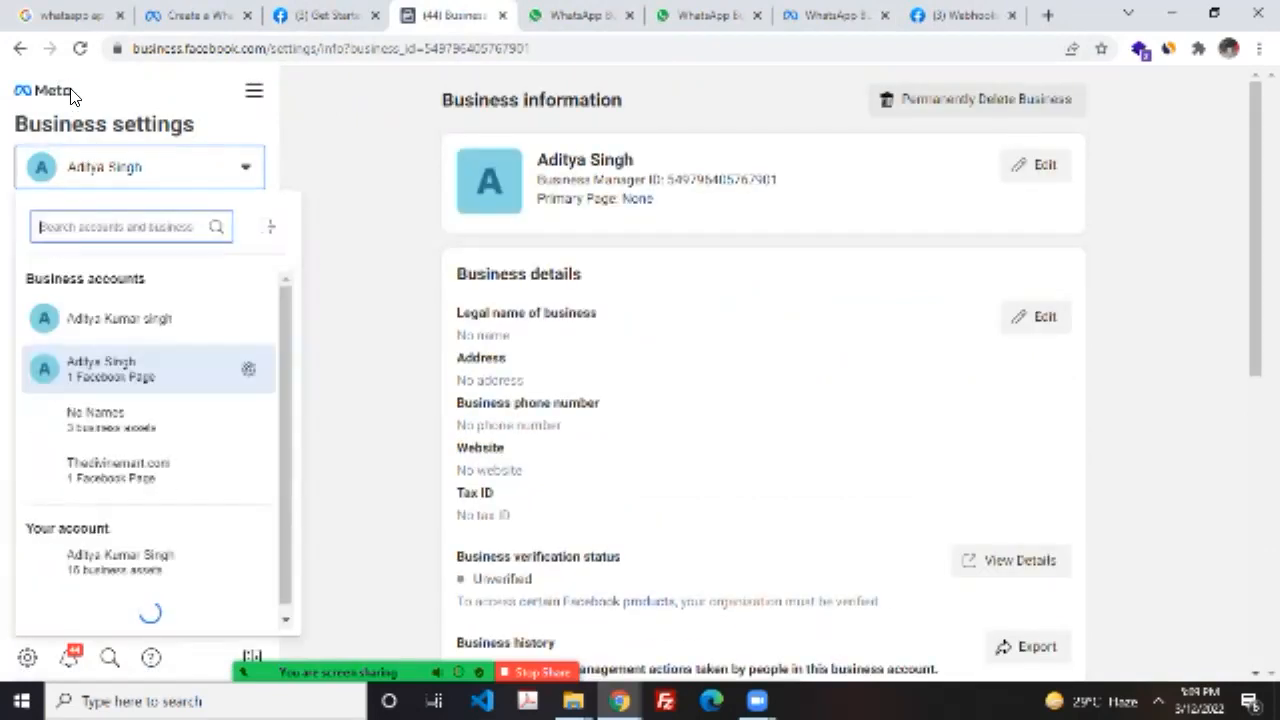
left_click(86, 180)
scroll(86, 180, "down", 4)
scroll(86, 180, "up", 4)
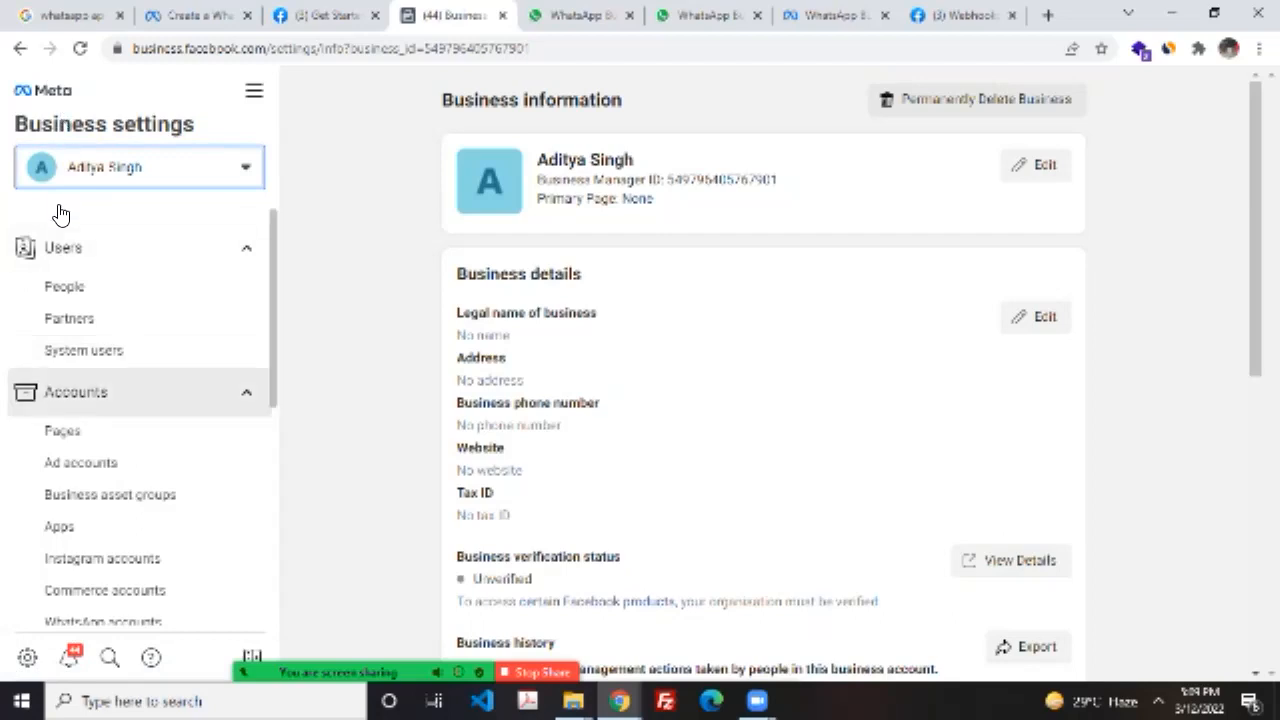
scroll(60, 213, "down", 2)
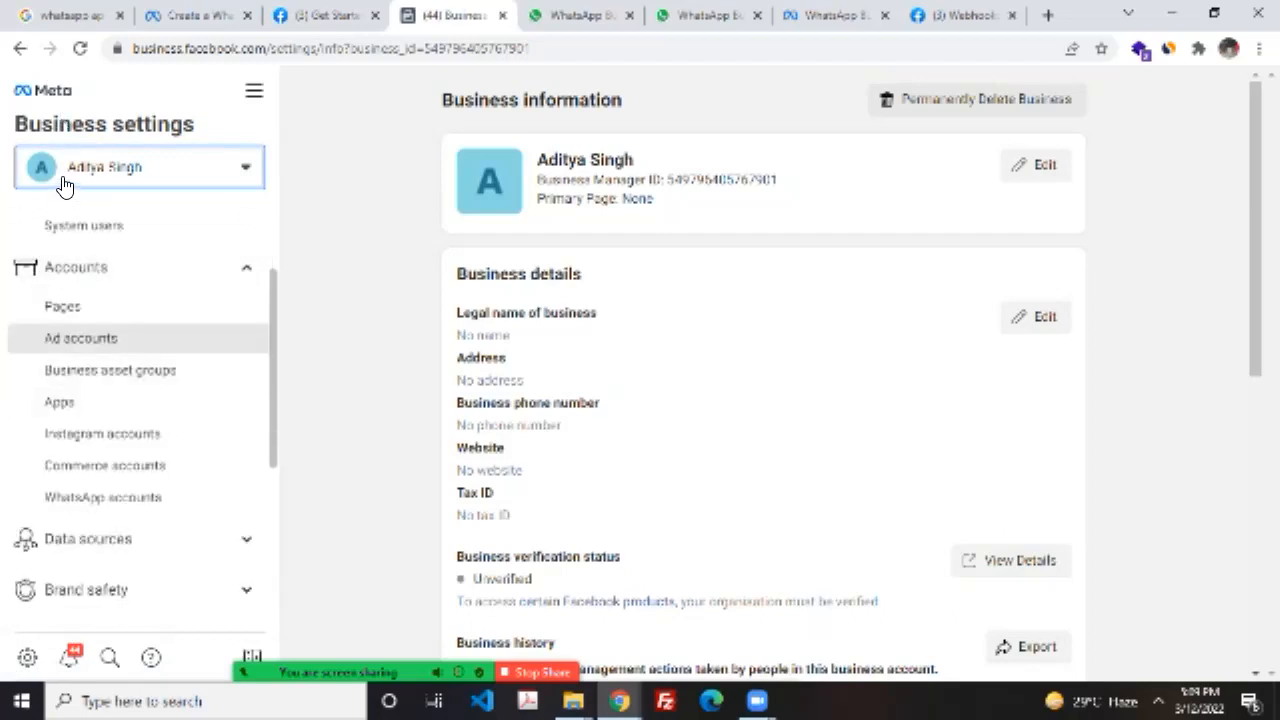
left_click(104, 497)
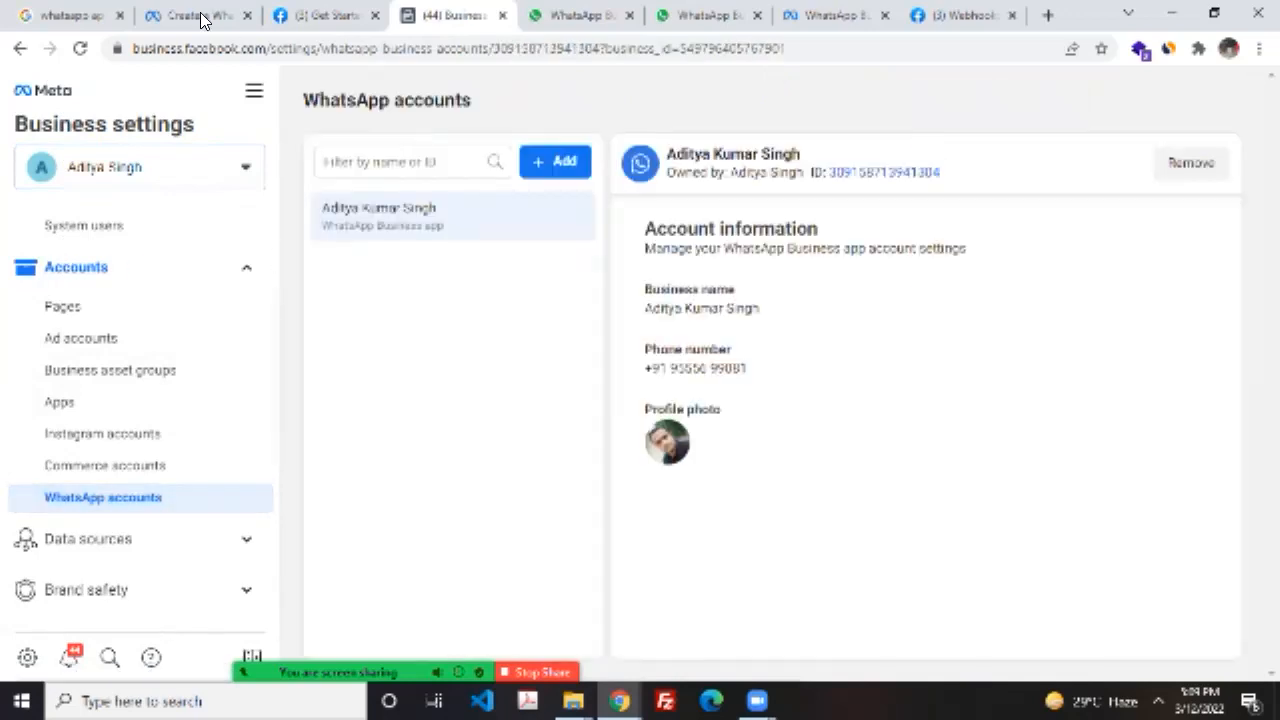
Step: Return to the Get Started documentation and highlight the Facebook Business Manager, verified business and WhatsApp business account requirements in turn
left_click(322, 15)
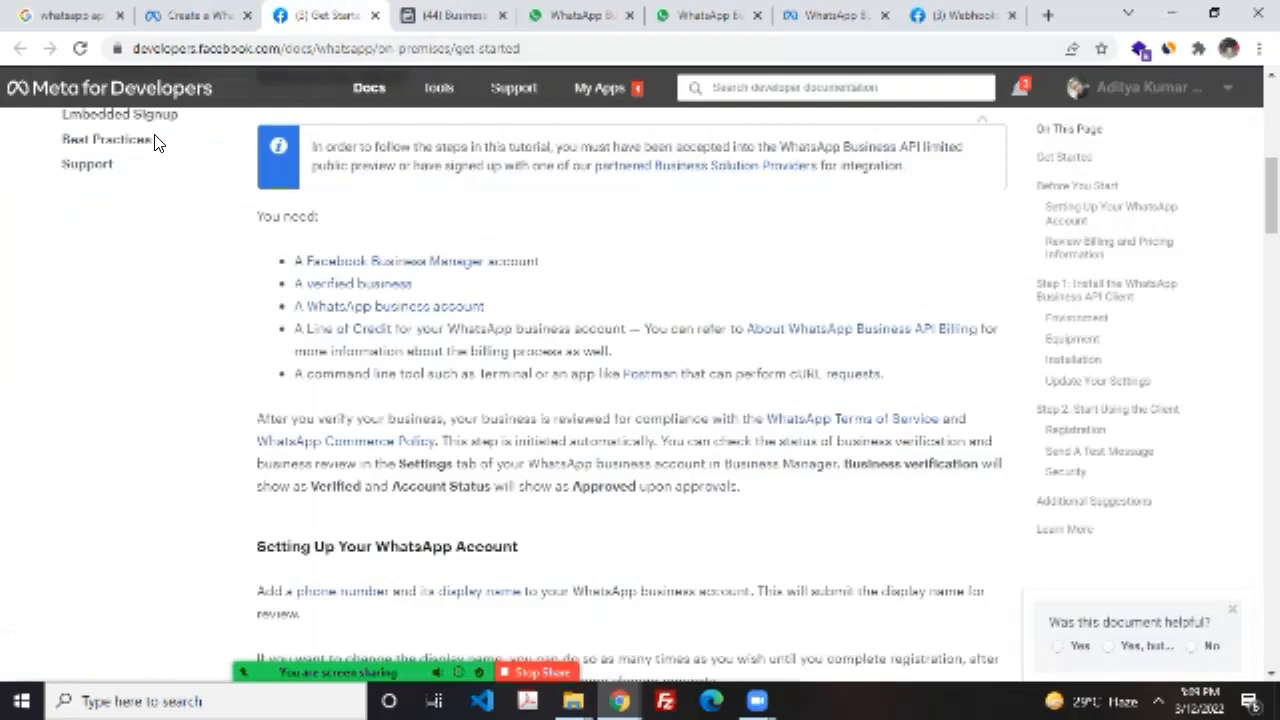
left_click_drag(545, 261, 296, 261)
left_click_drag(452, 287, 292, 286)
left_click(512, 308)
left_click_drag(508, 308, 304, 308)
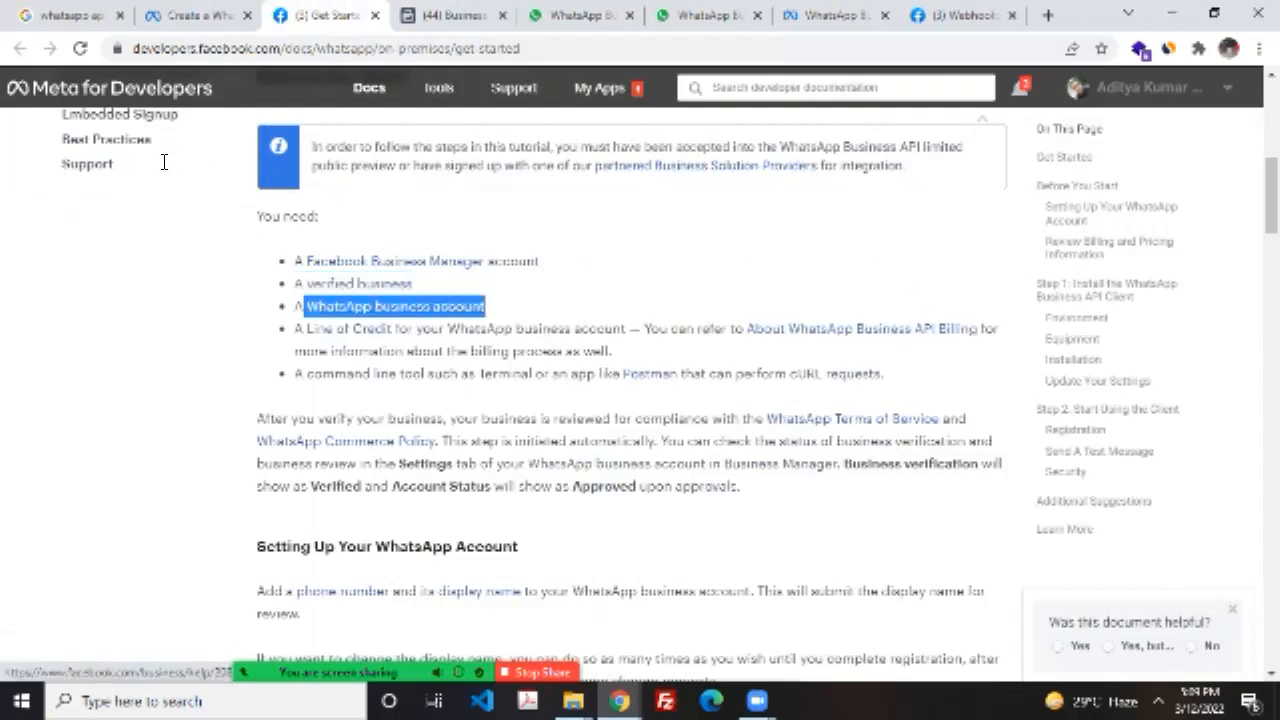
Step: Open the Business Manager sign-up article from the WhatsApp business account help page and read its steps
left_click(120, 10)
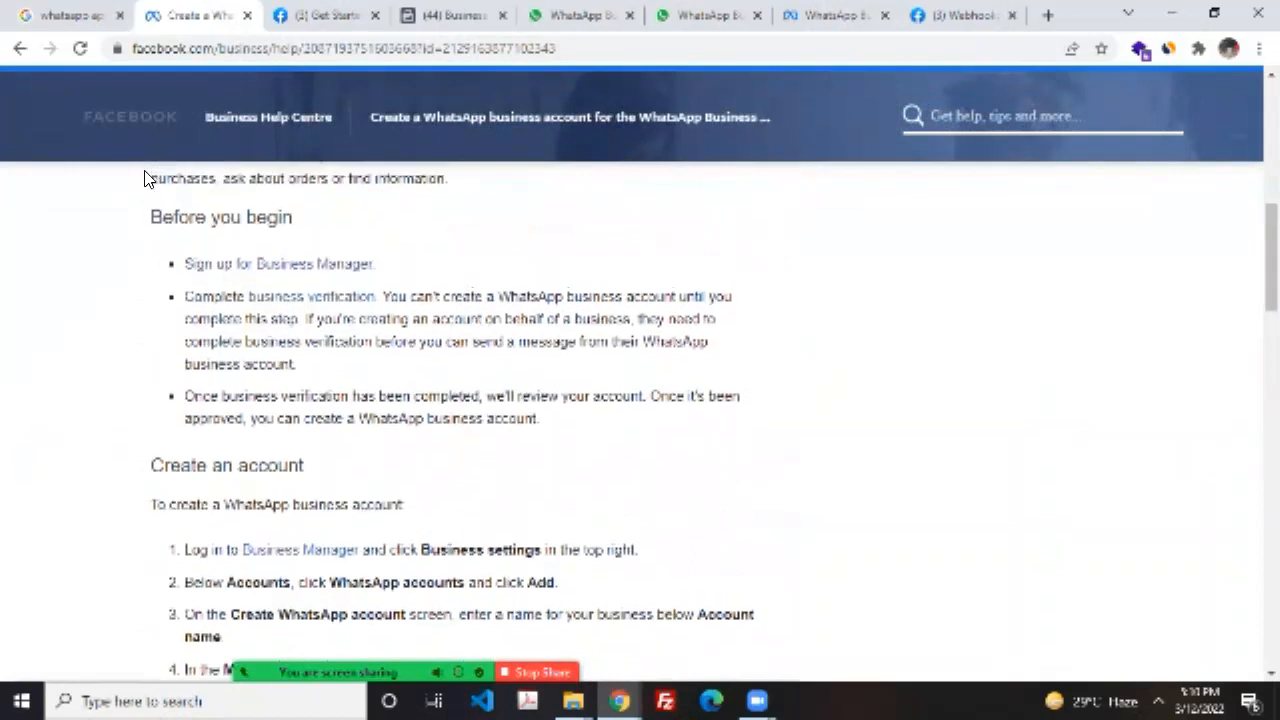
left_click(149, 125)
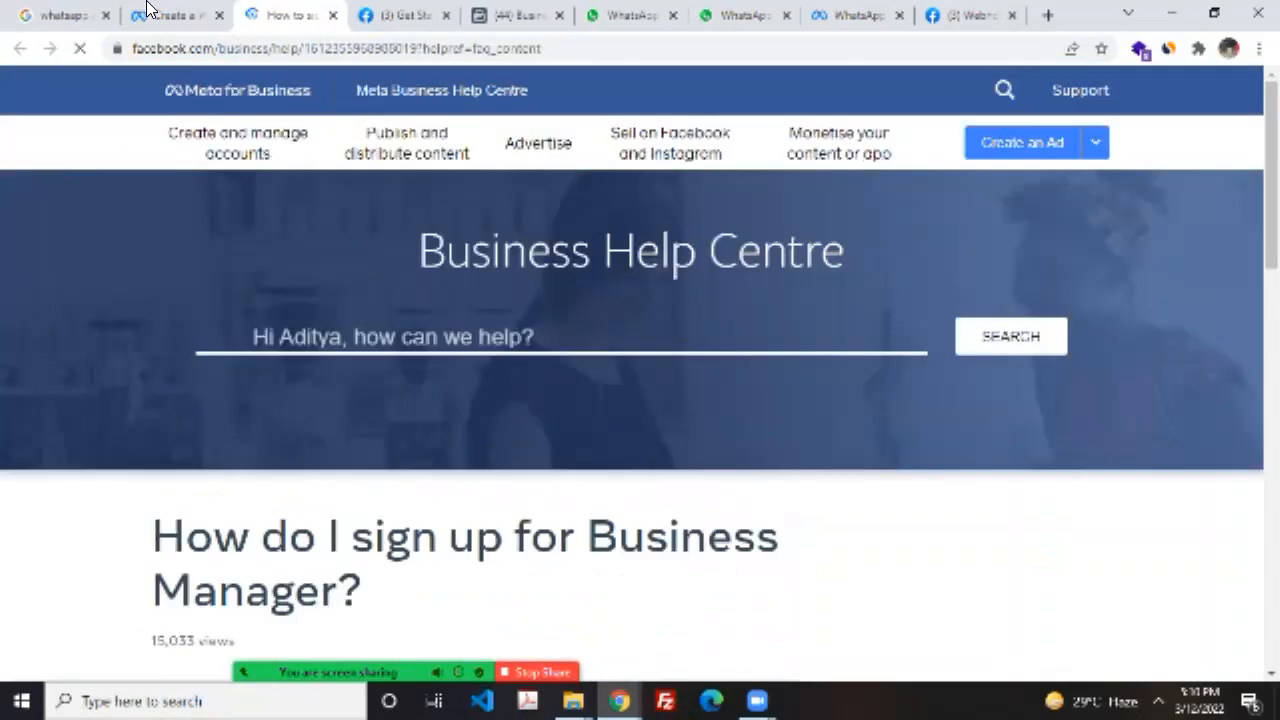
scroll(250, 214, "down", 3)
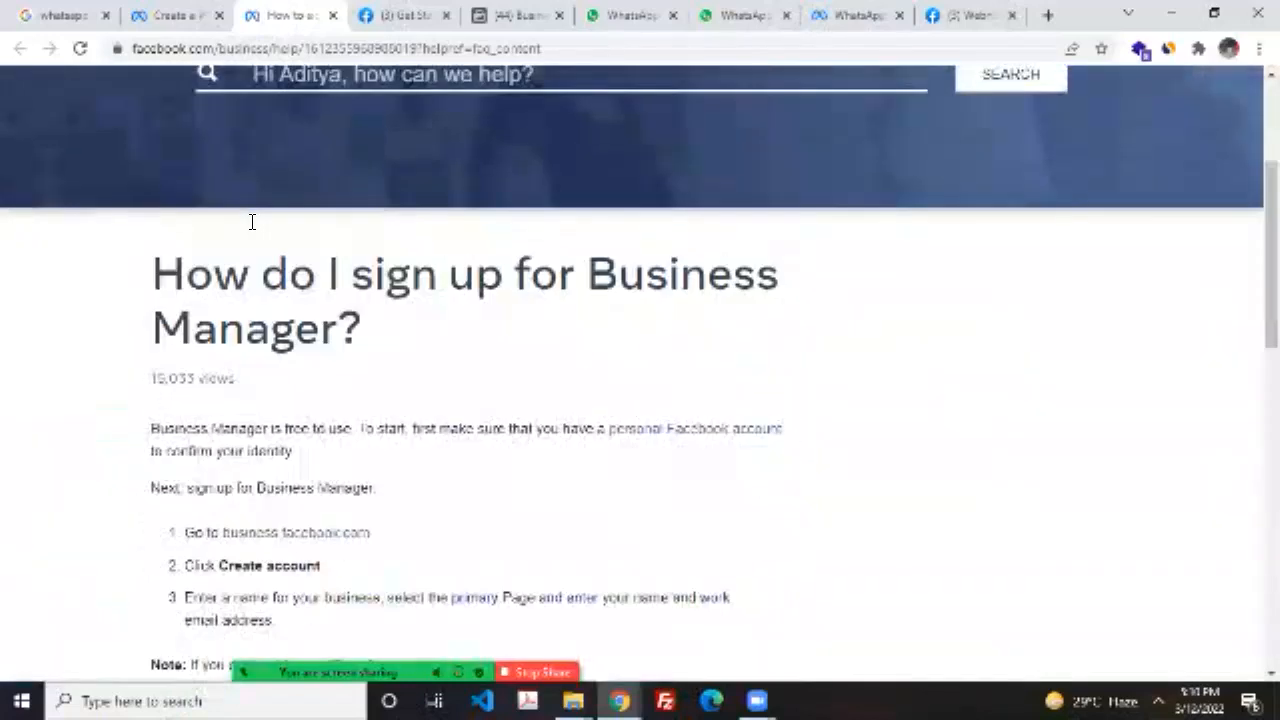
scroll(252, 222, "down", 2)
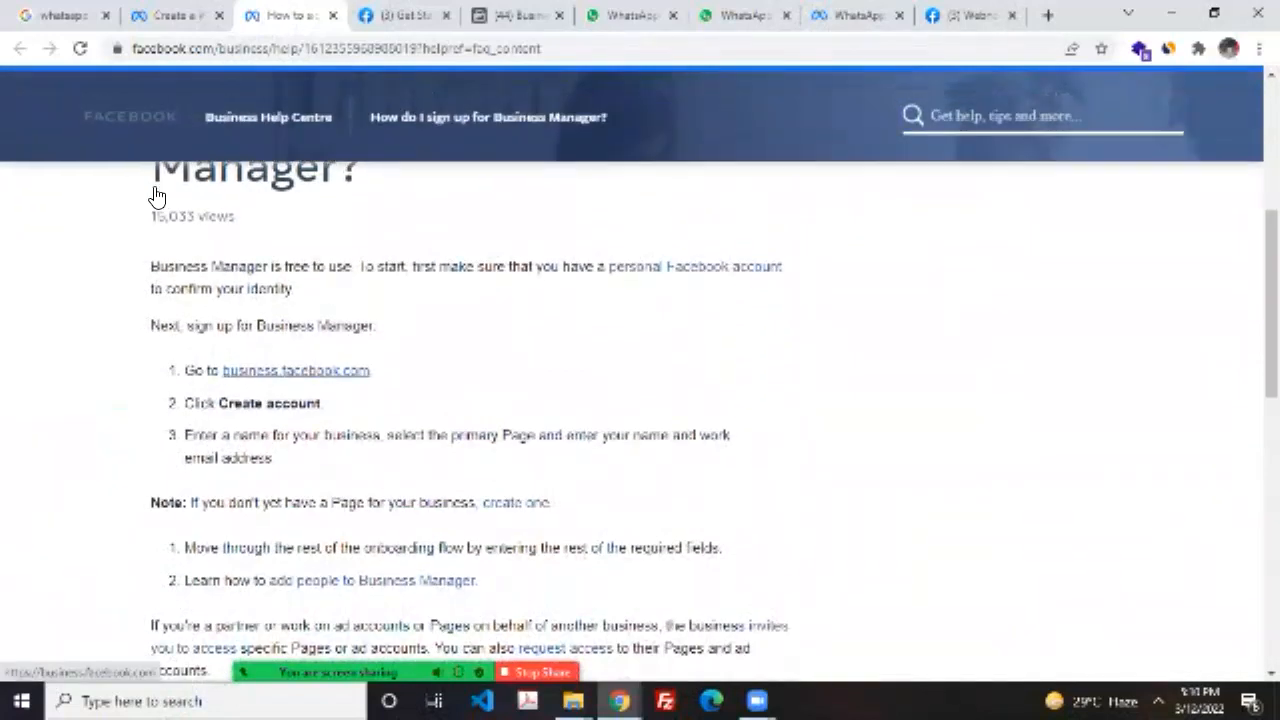
Step: Follow the sign-up article's business.facebook.com link, go back to the article and reopen Meta Business Suite from it
left_click(155, 196)
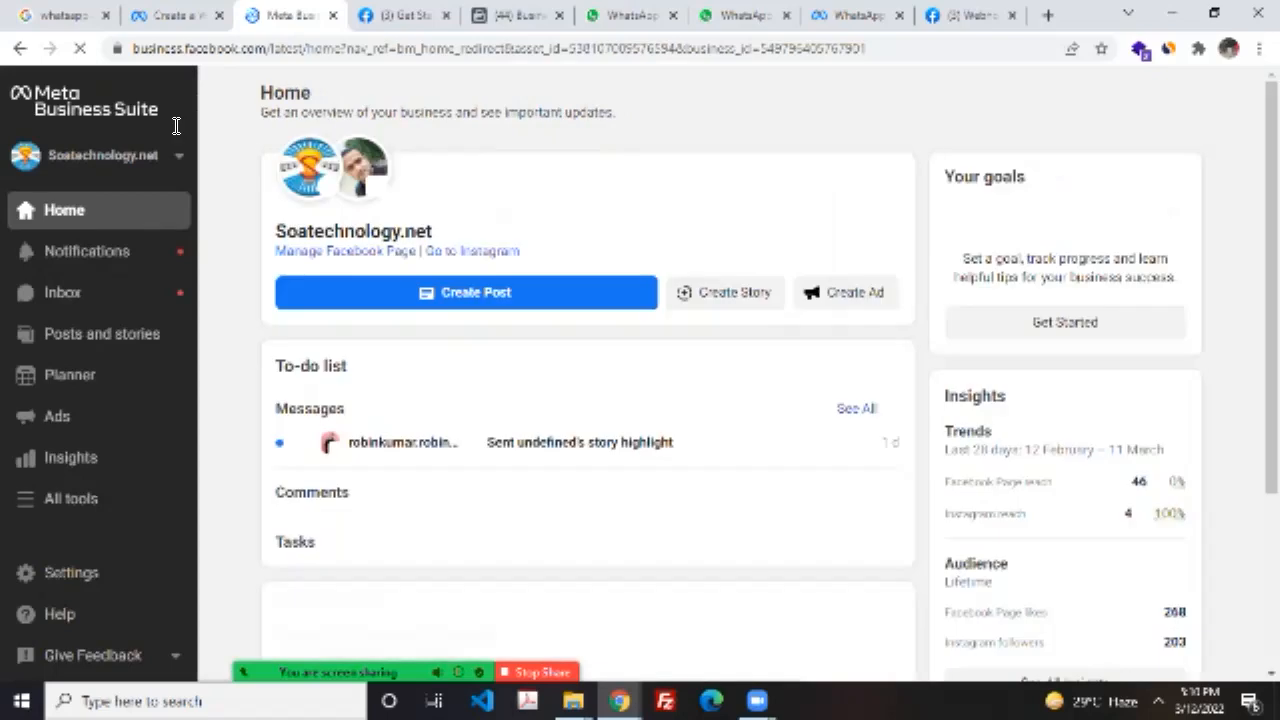
left_click(14, 40)
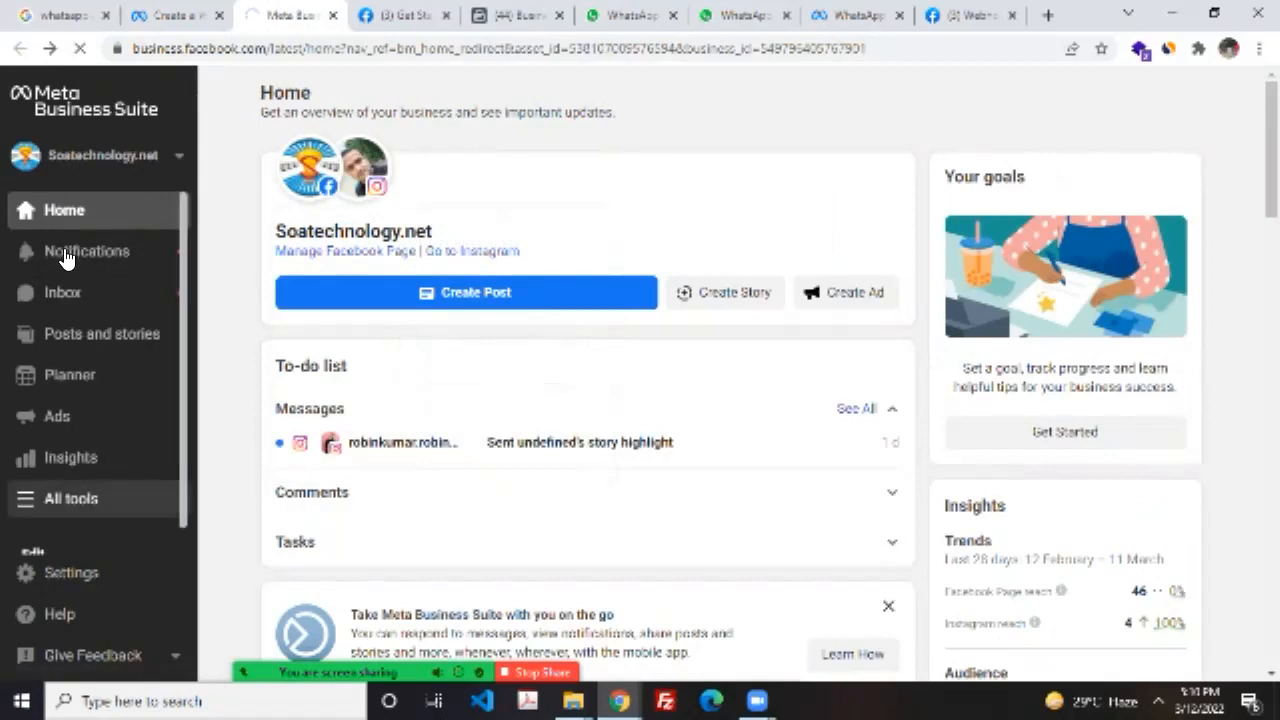
left_click(70, 572)
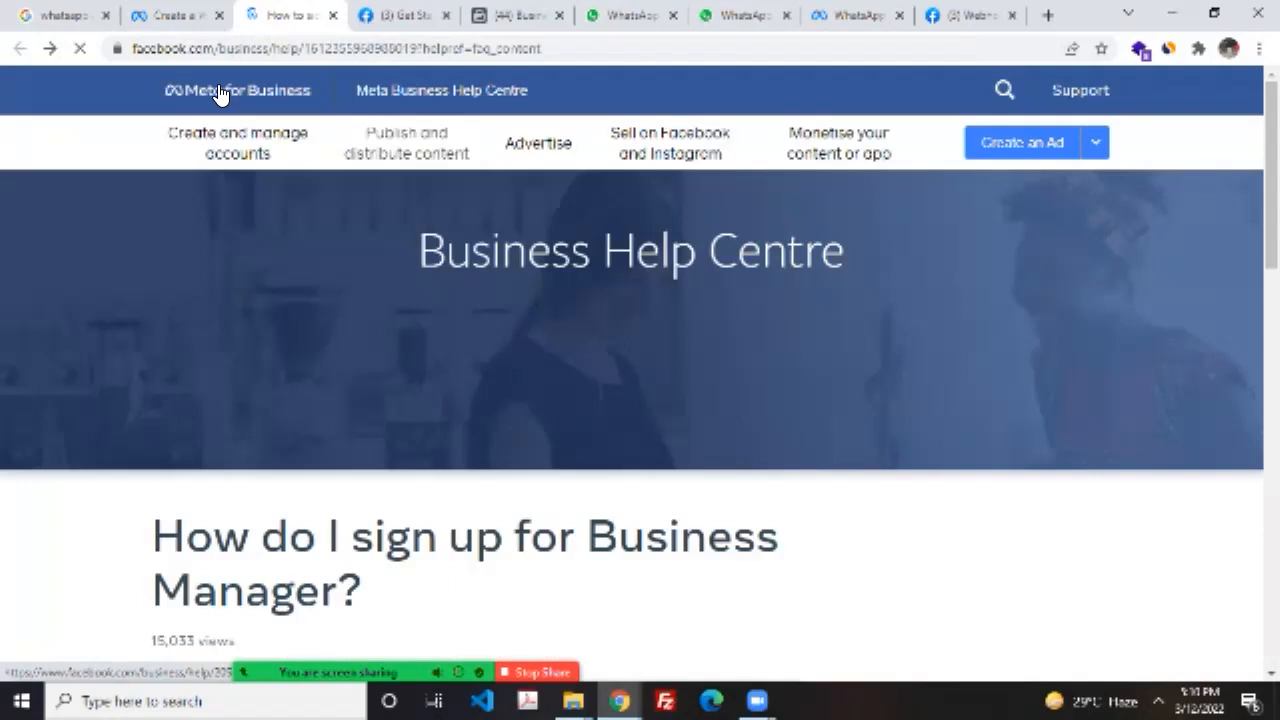
scroll(218, 92, "down", 5)
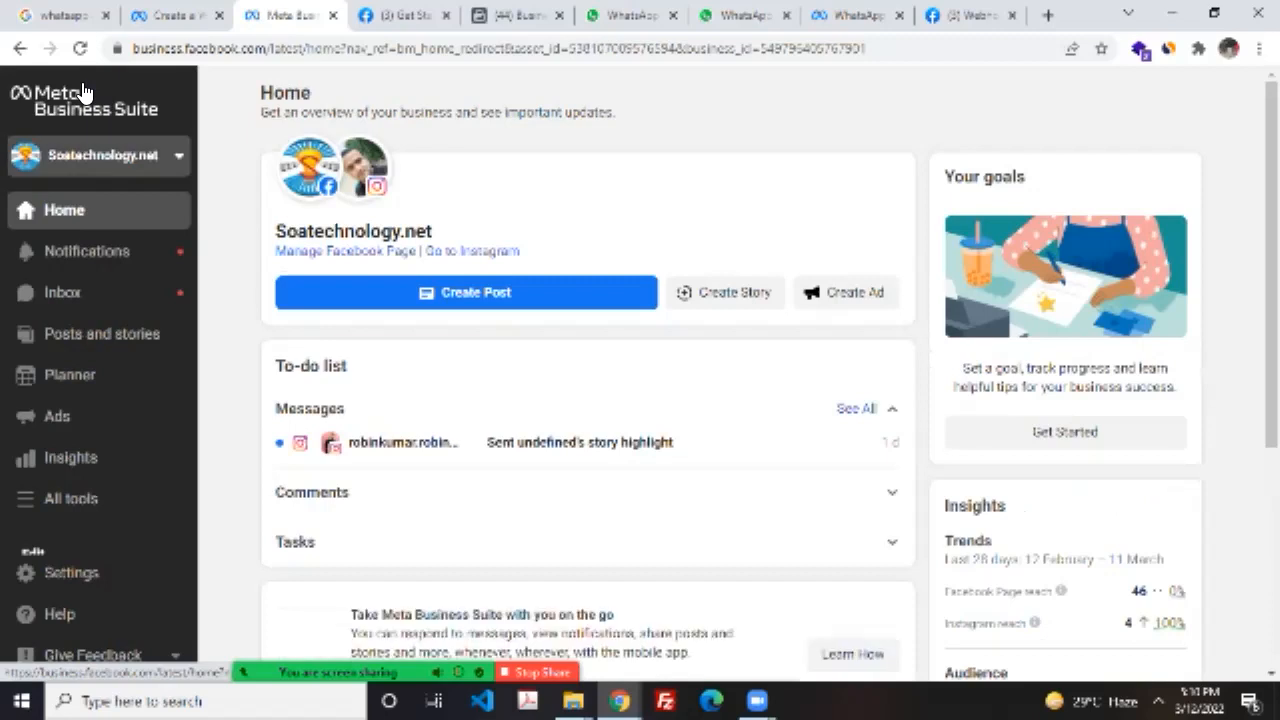
Step: Examine the business accounts, the Create a business account option and the Facebook Pages in the account list, and close the list
left_click(88, 155)
scroll(78, 188, "down", 5)
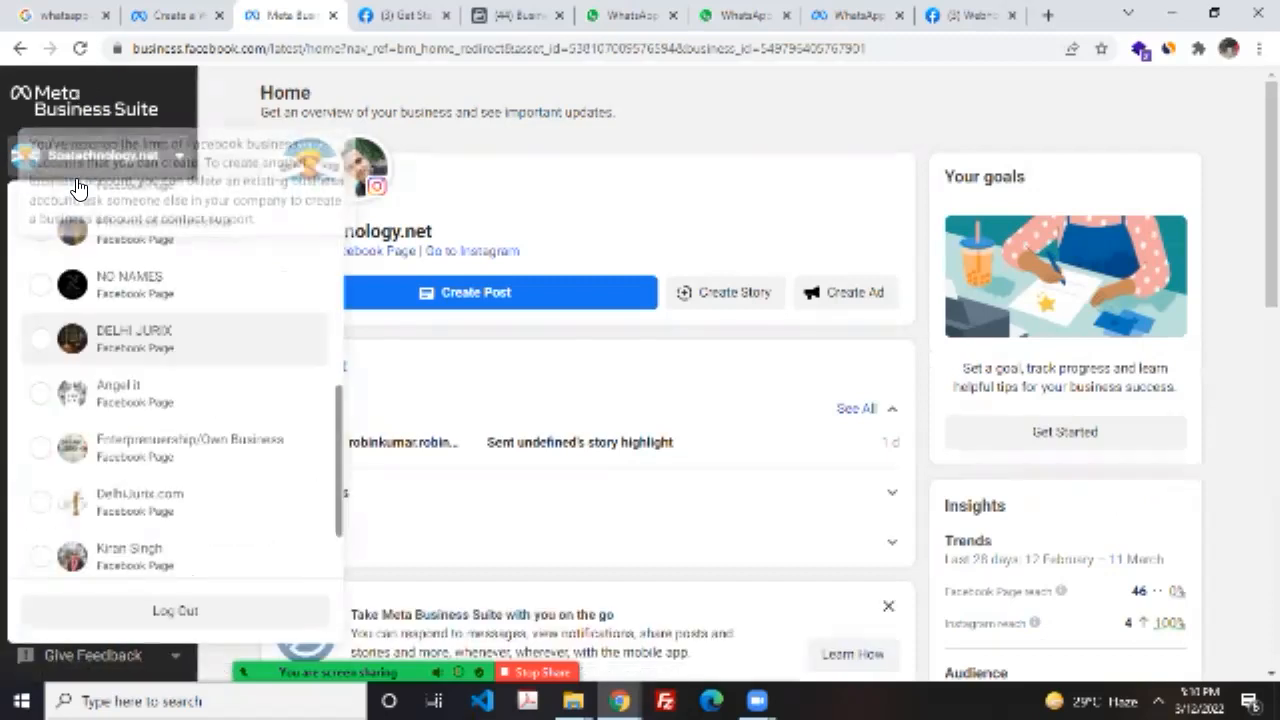
scroll(78, 188, "up", 5)
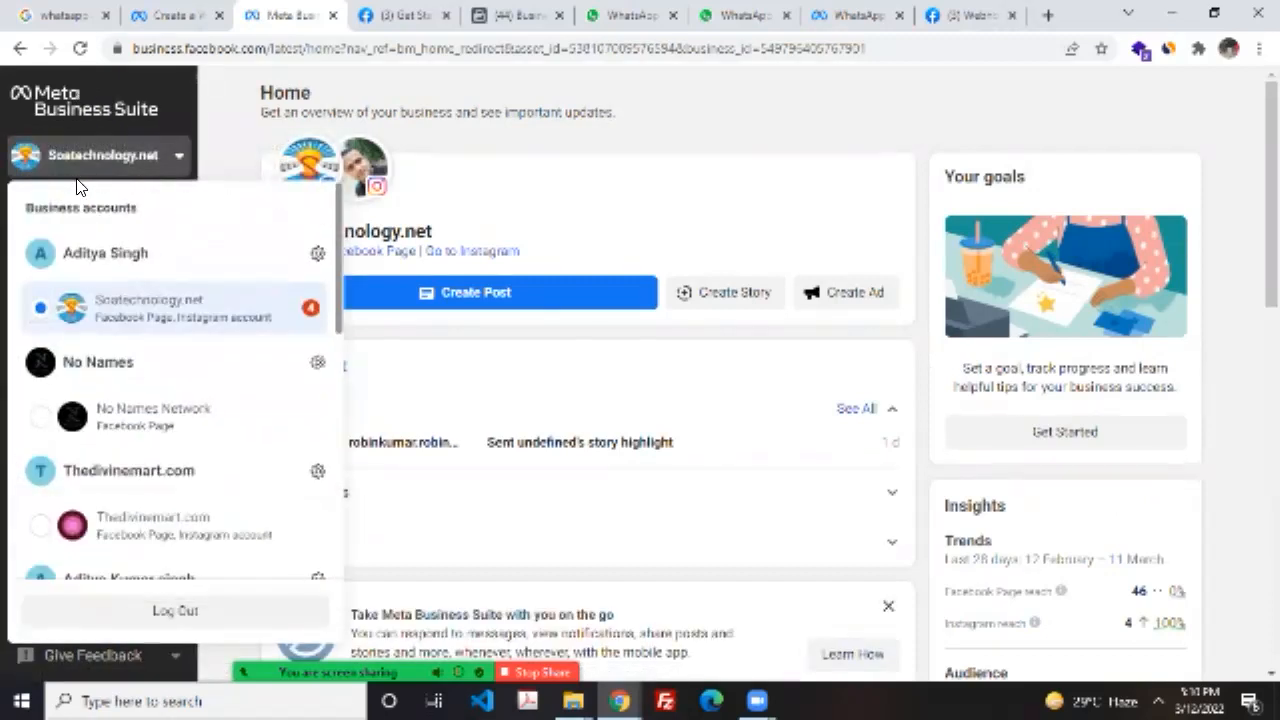
scroll(76, 187, "down", 3)
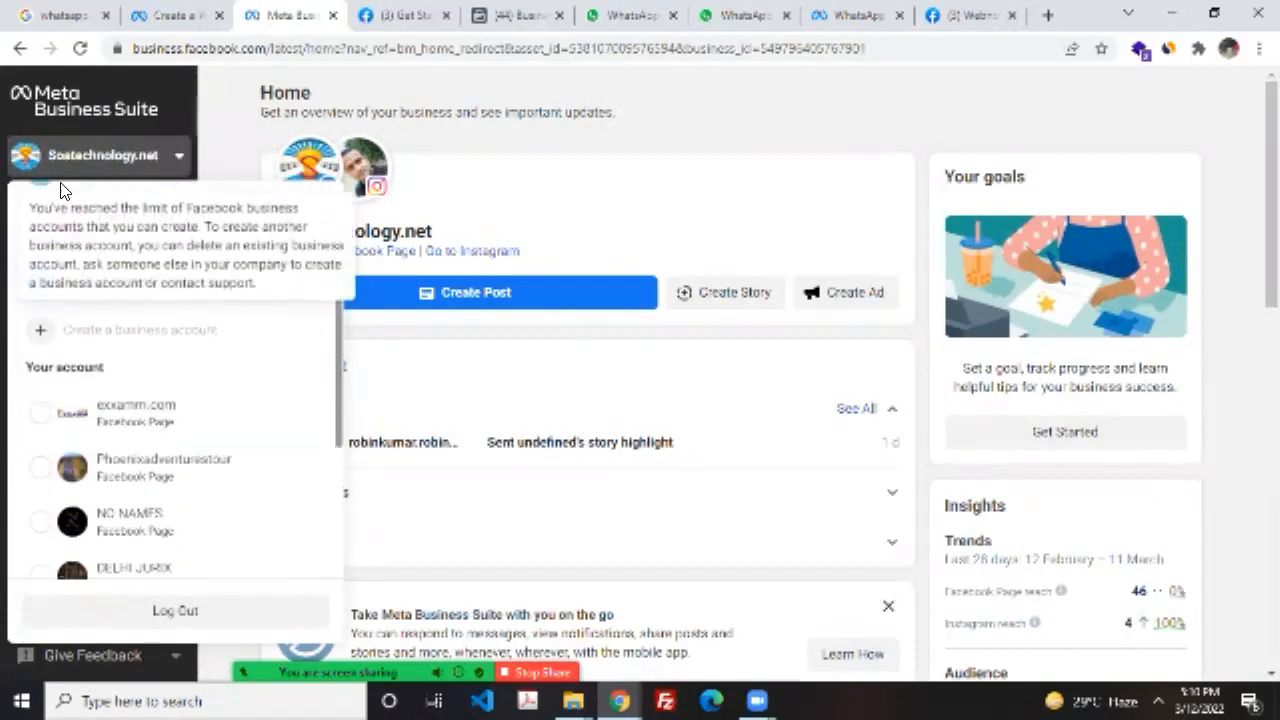
scroll(35, 200, "up", 3)
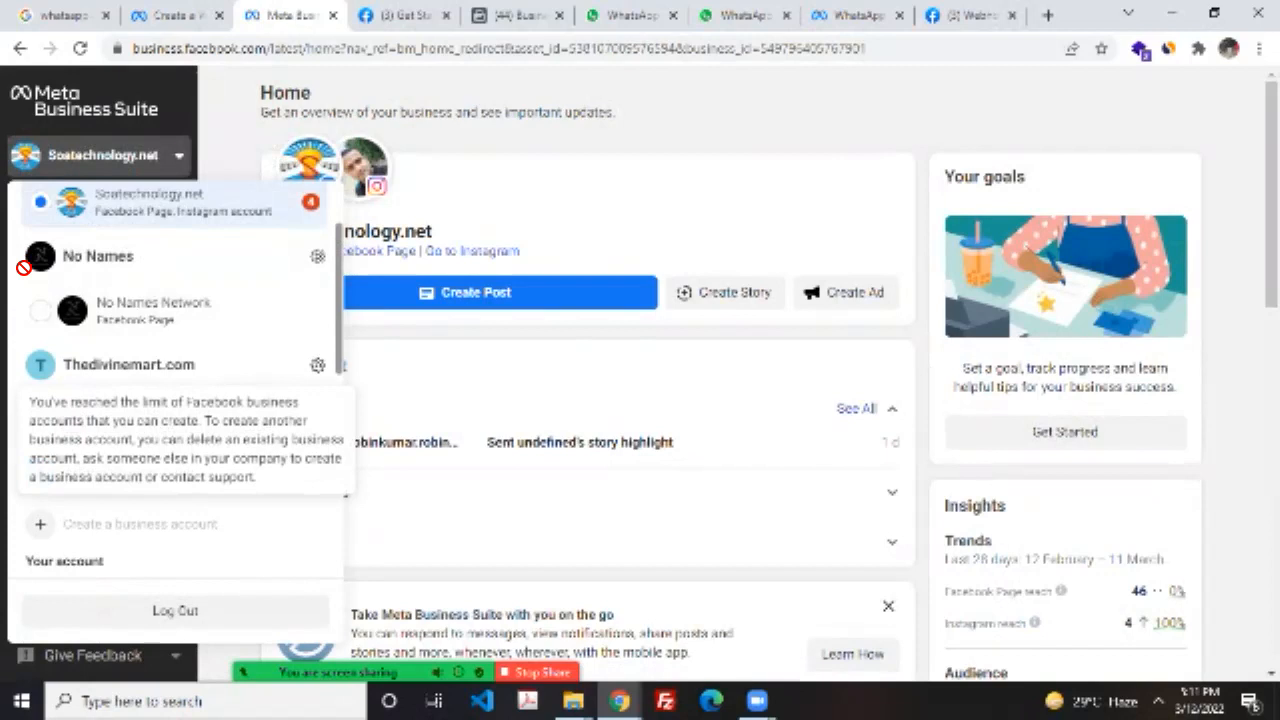
scroll(94, 243, "down", 5)
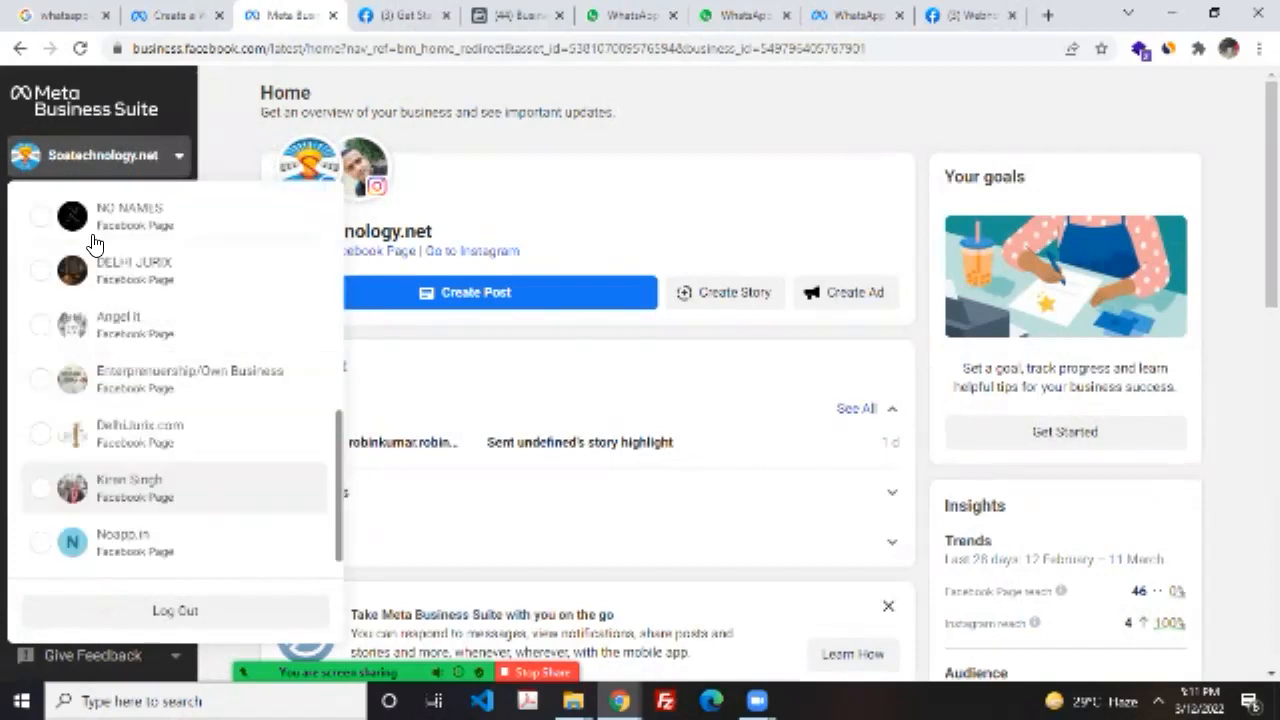
scroll(94, 243, "up", 5)
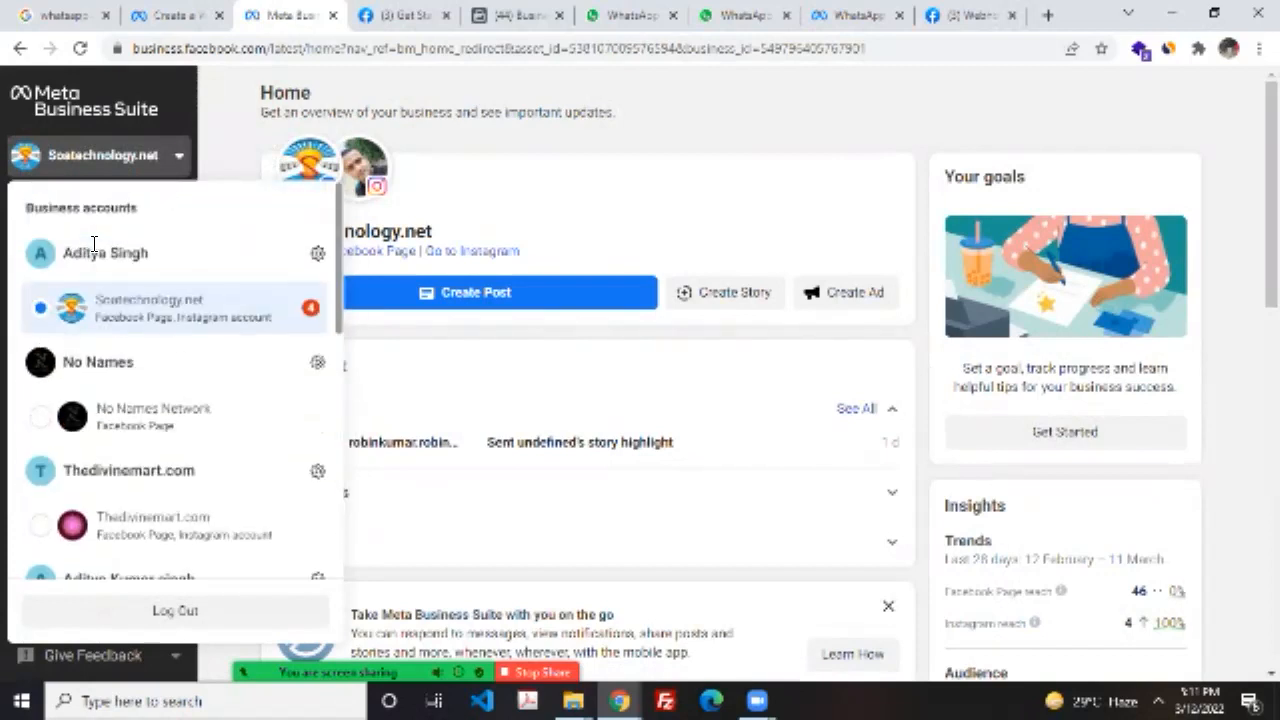
scroll(94, 243, "down", 1)
scroll(70, 232, "down", 3)
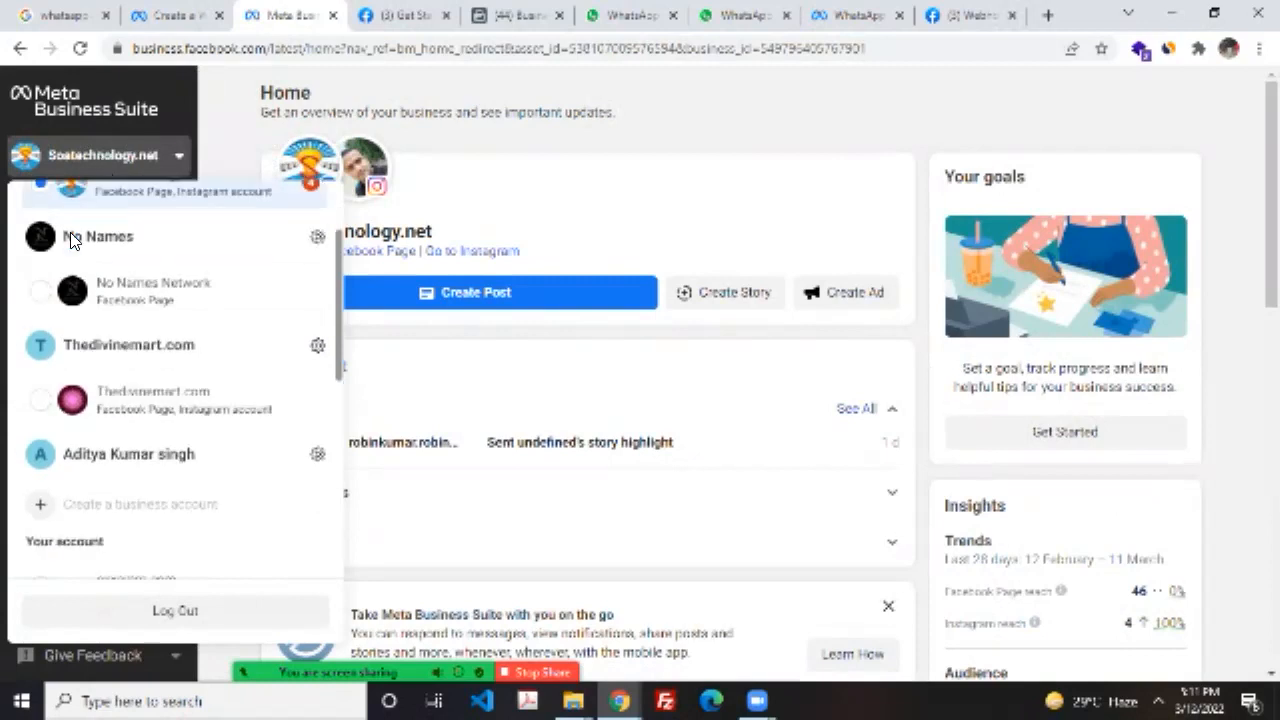
scroll(71, 243, "up", 1)
scroll(71, 243, "up", 3)
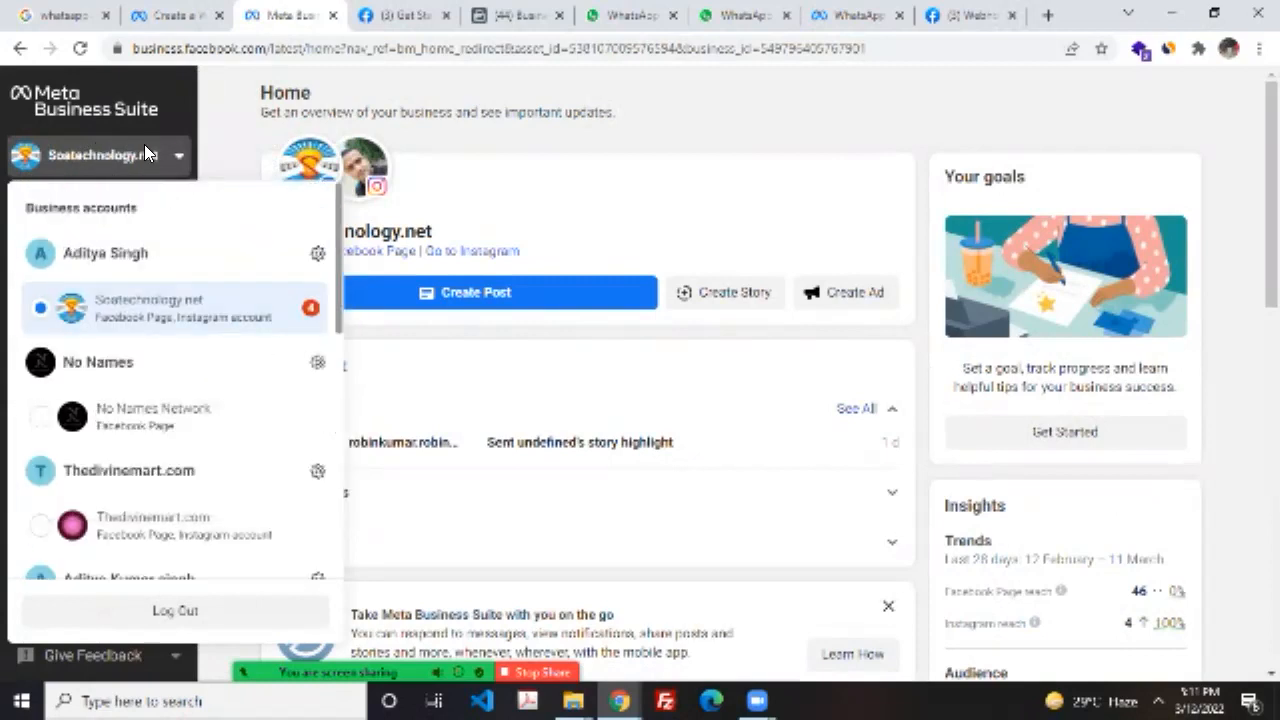
left_click(128, 66)
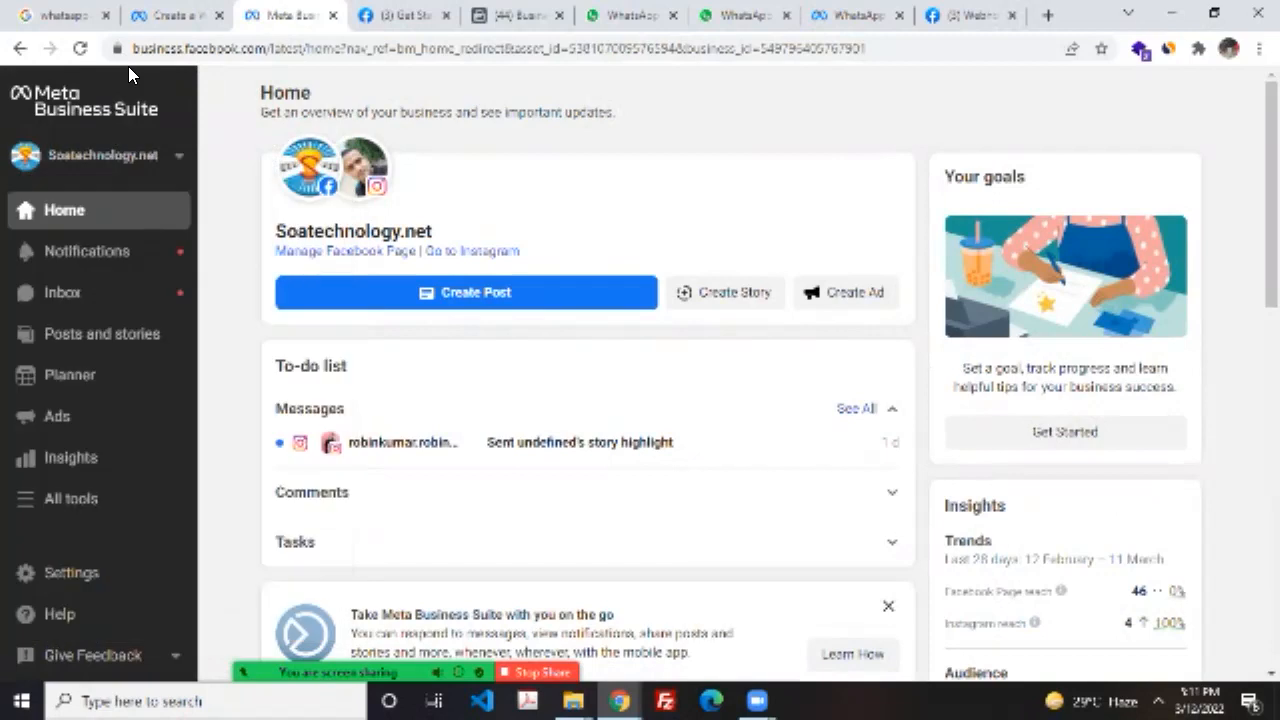
Step: Compare the help article's Before you begin section with the requirements in the Get Started documentation and return to the article
left_click(140, 14)
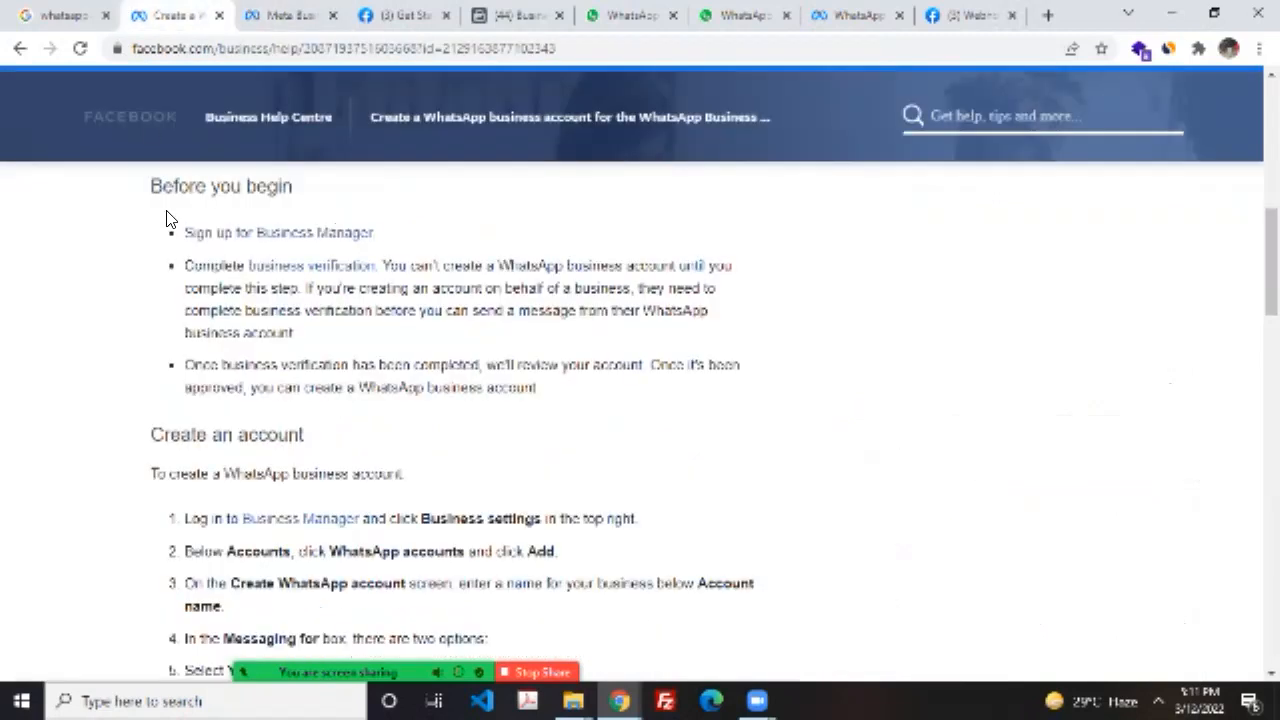
key("ctrl+Tab")
key("ctrl+Tab")
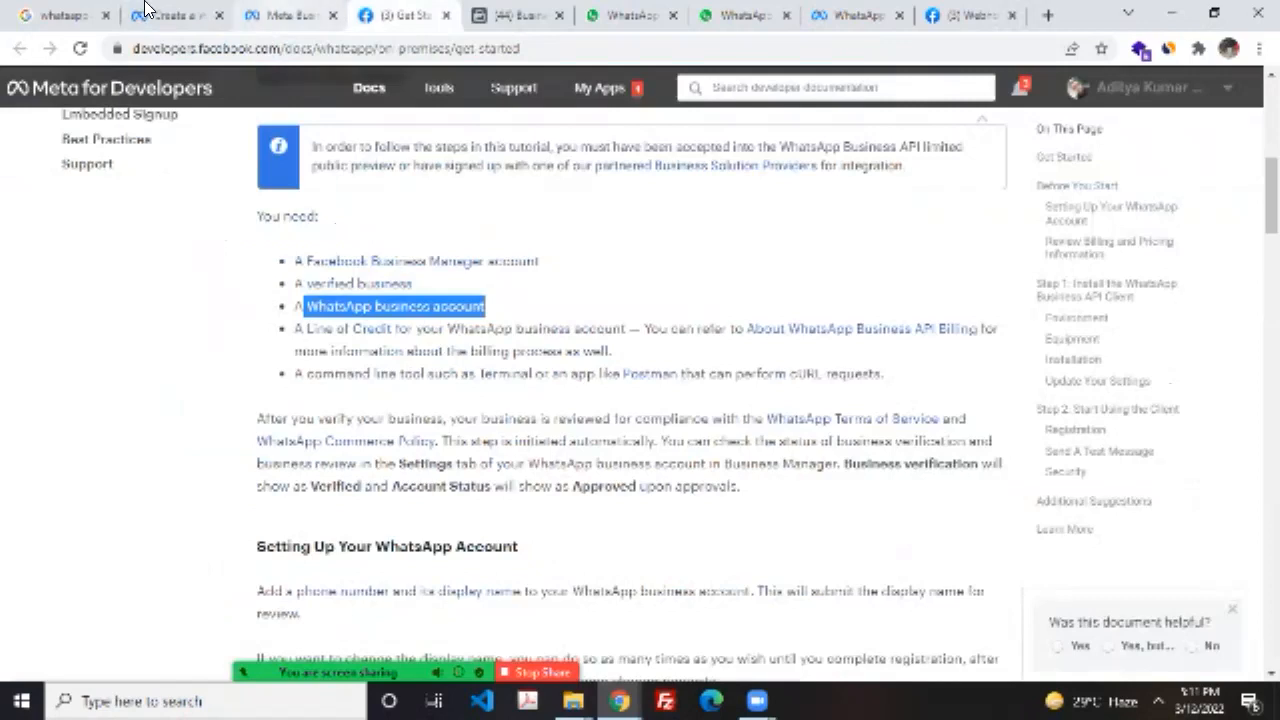
key("ctrl+shift+Tab")
key("ctrl+shift+Tab")
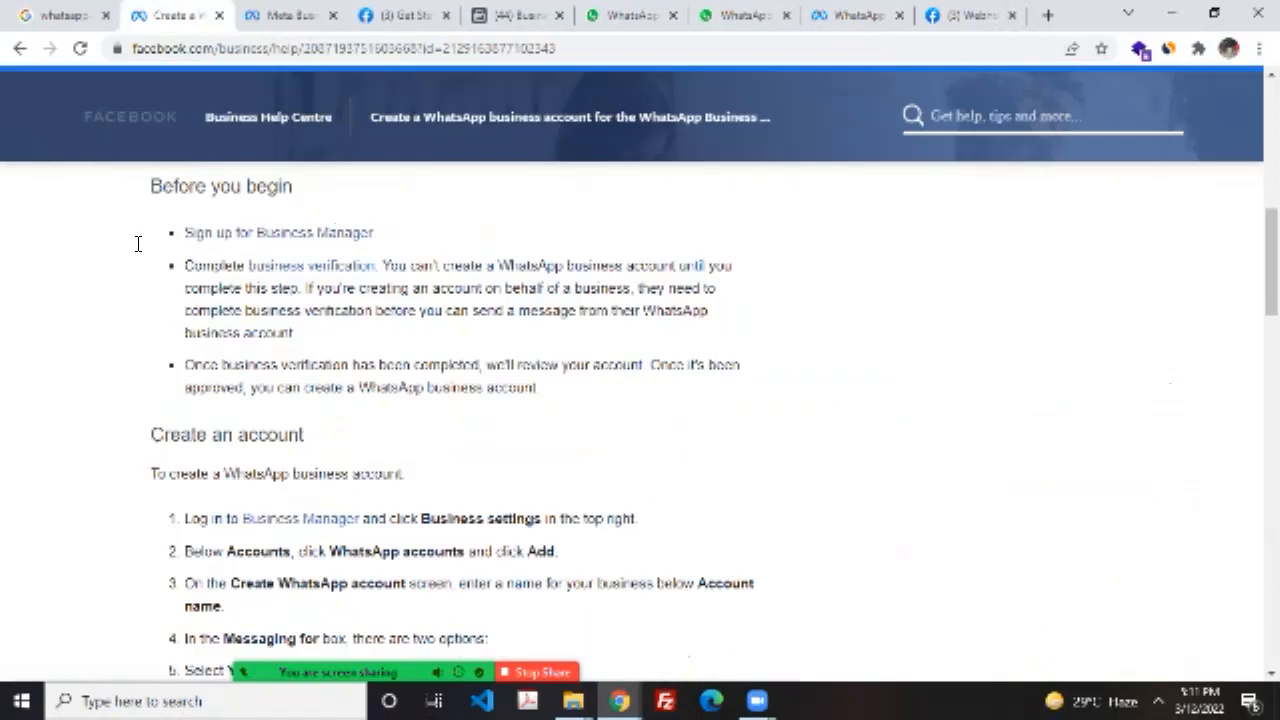
Step: Highlight the Create an account heading in the help article and read the steps for creating a WhatsApp business account
scroll(134, 243, "down", 2)
mouse_move(151, 247)
left_mouse_down()
mouse_move(222, 248)
mouse_move(315, 284)
left_mouse_up()
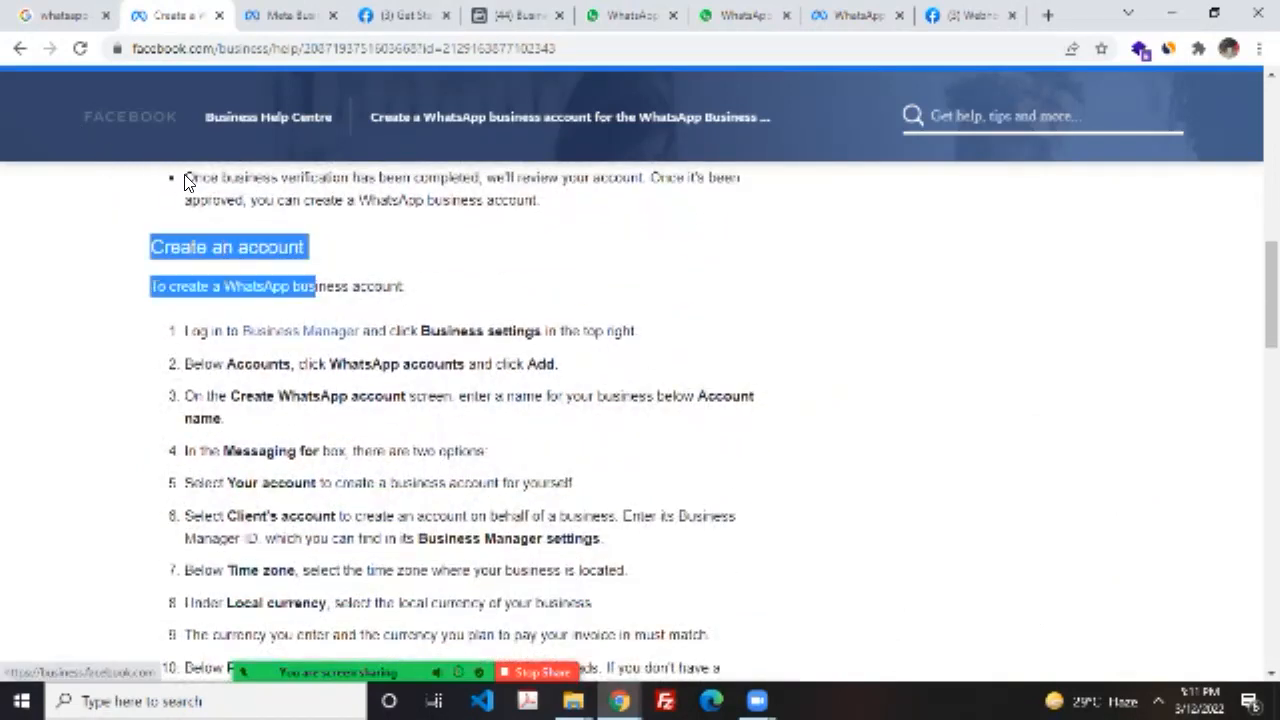
left_click(236, 180)
scroll(236, 176, "down", 1)
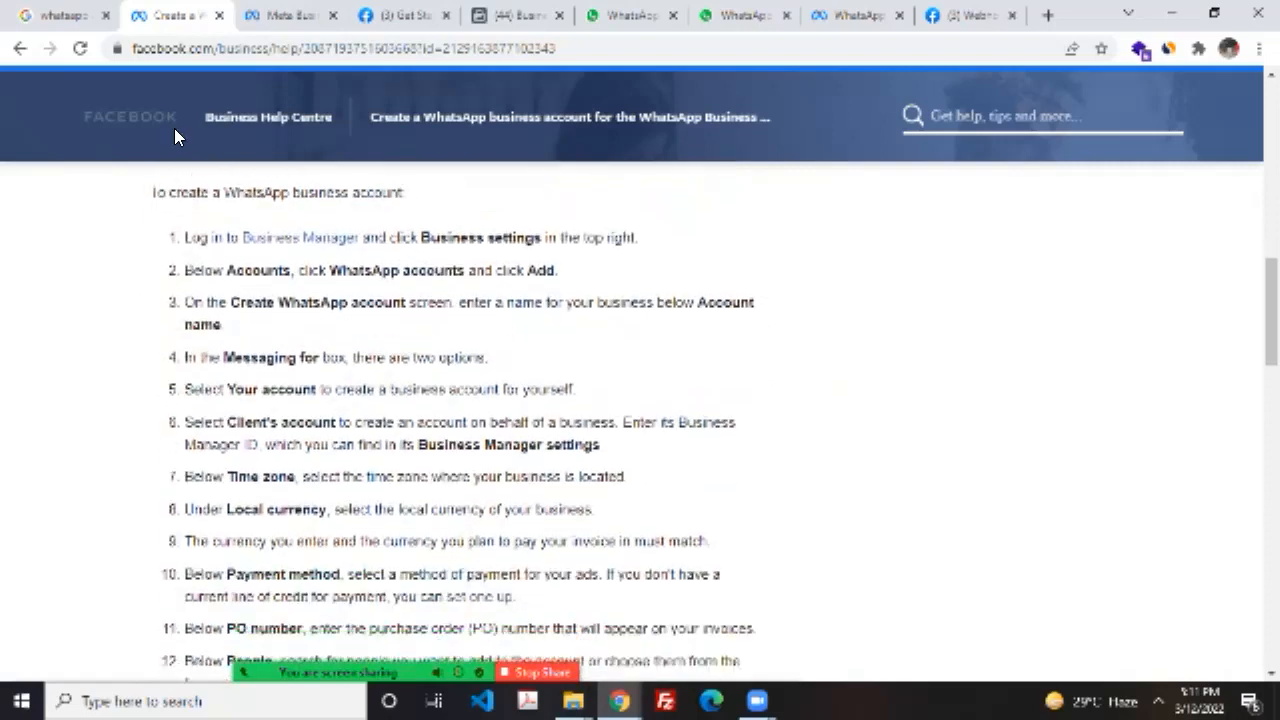
Step: Open Business Manager from the help article and go to the settings of the business account that owns the Soatechnology.net Page
left_click(308, 238, "ctrl")
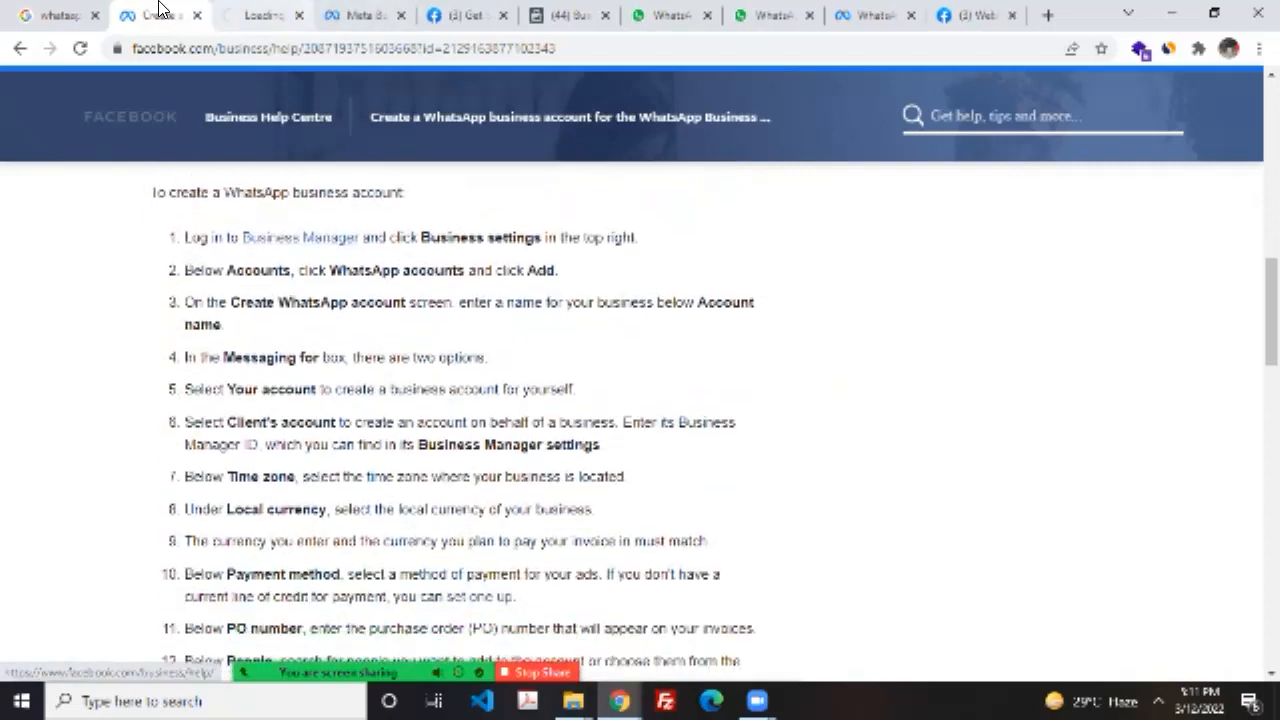
key("ctrl+Tab")
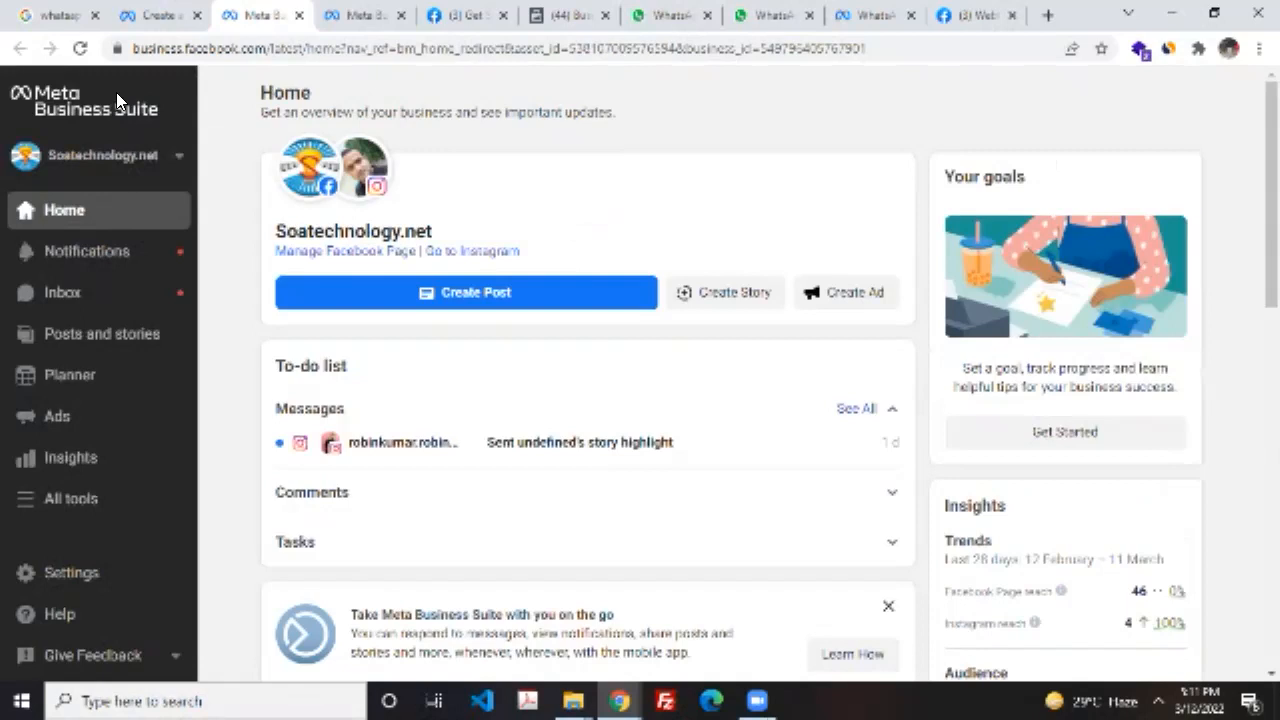
left_click(130, 14)
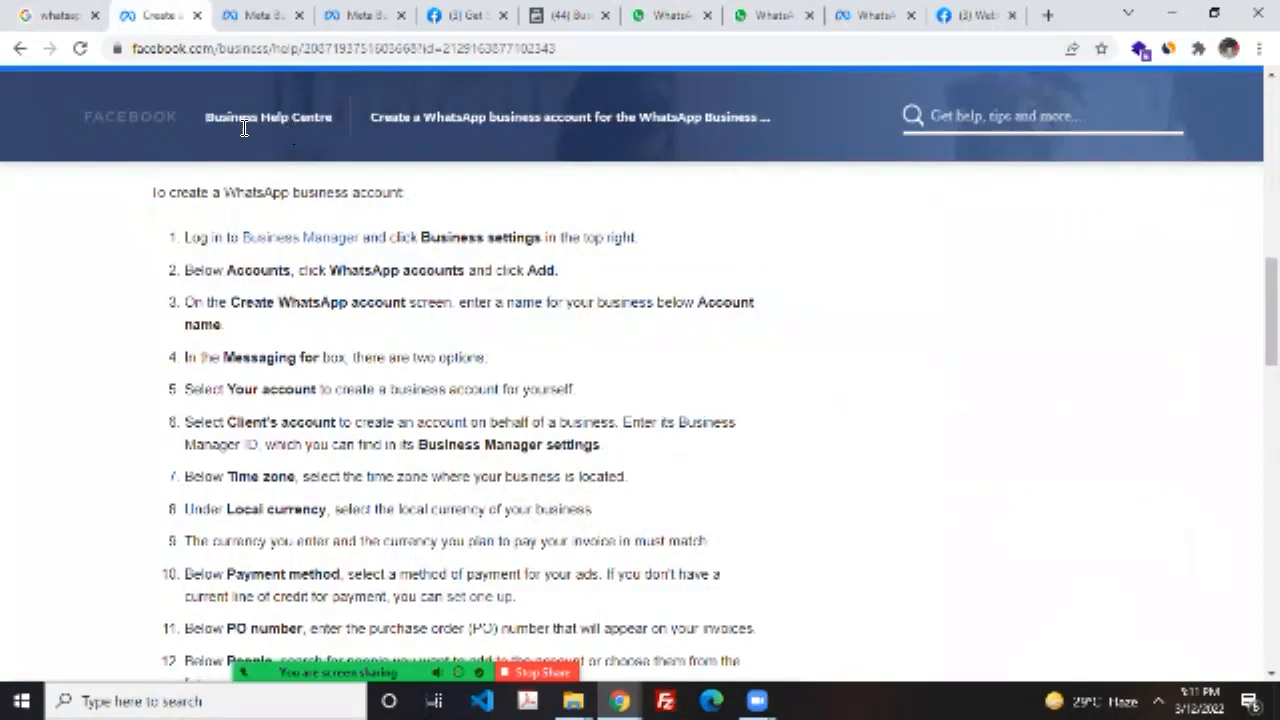
key("ctrl+Tab")
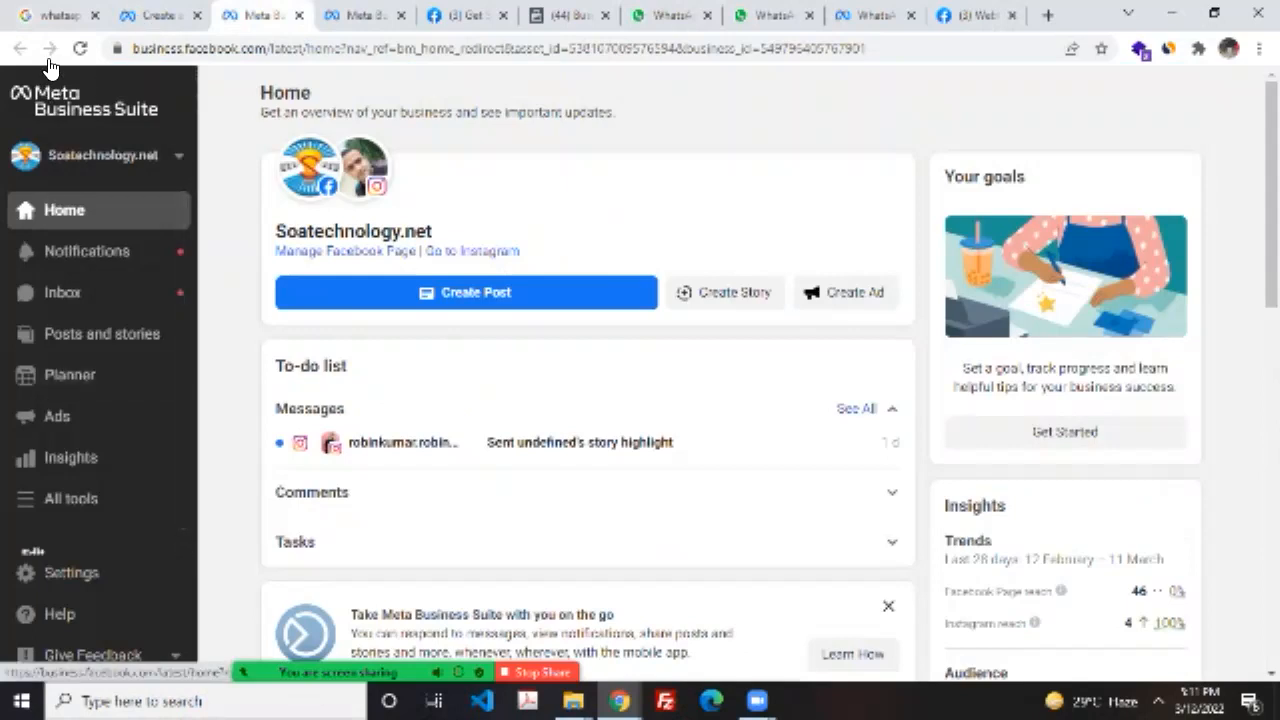
left_click(98, 155)
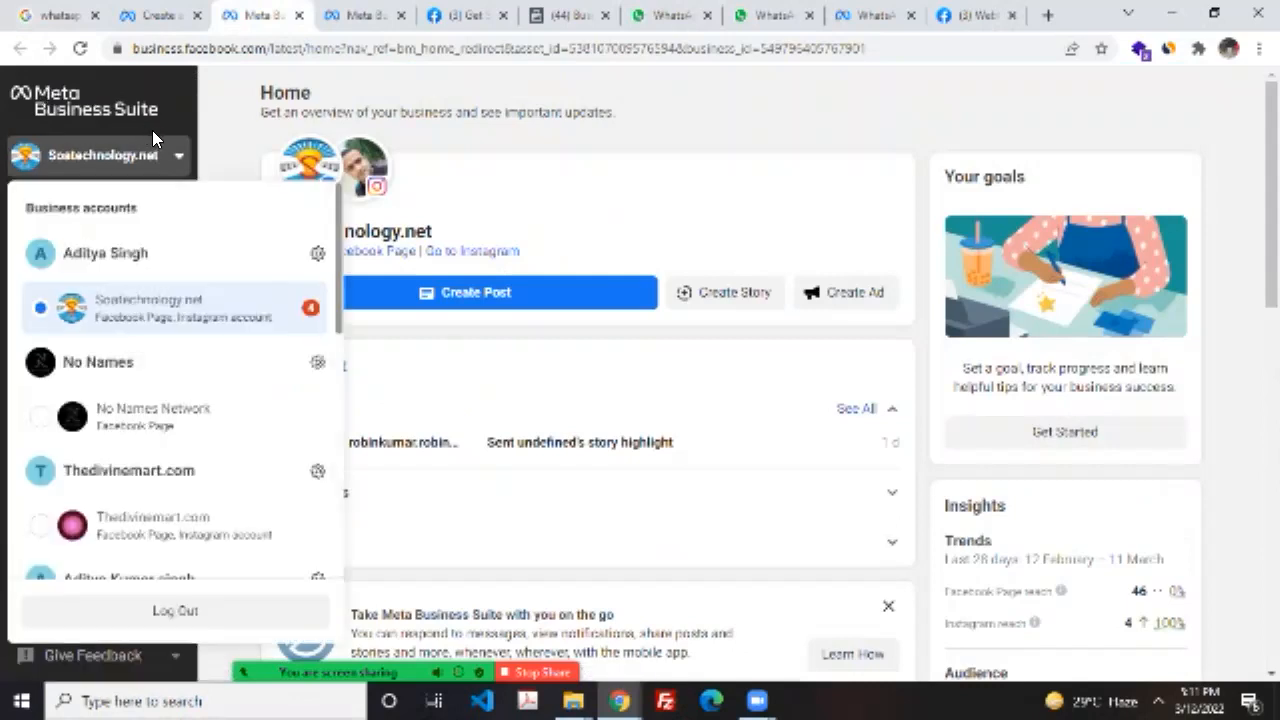
left_click(160, 130)
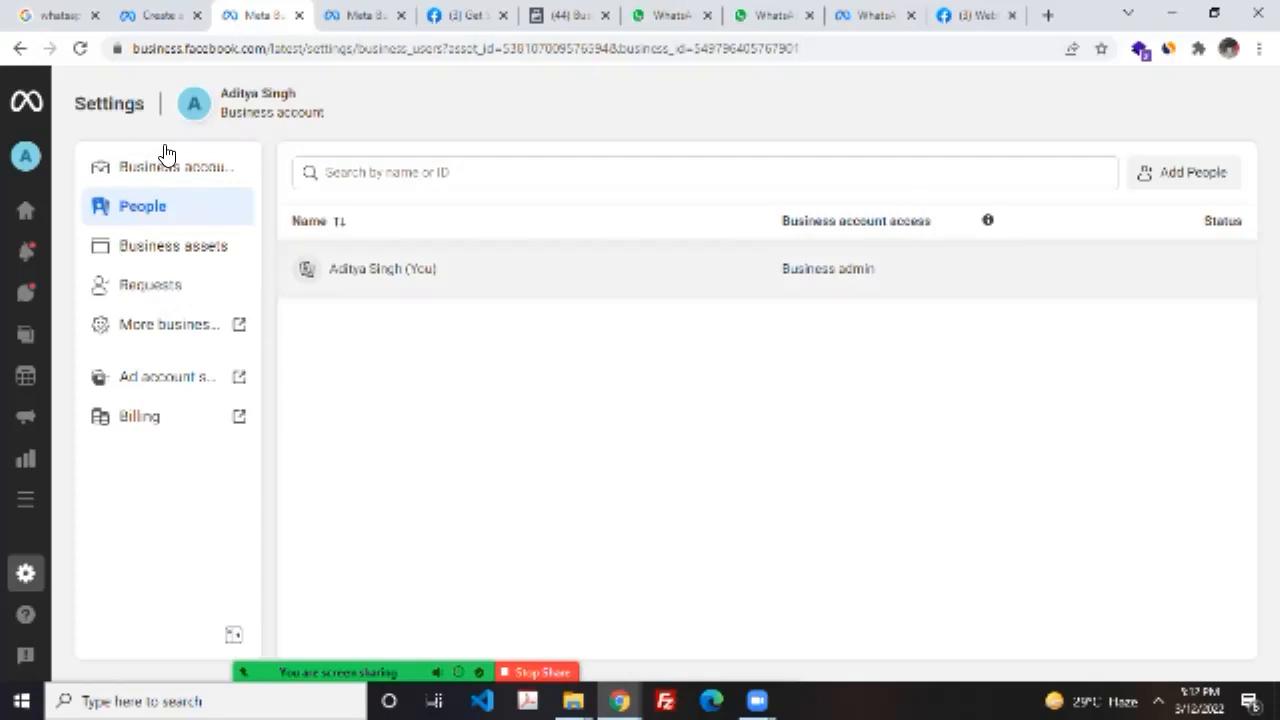
Step: Recheck the article's account steps, return to Settings and review the business admin's access and assigned assets under People
left_click(125, 14)
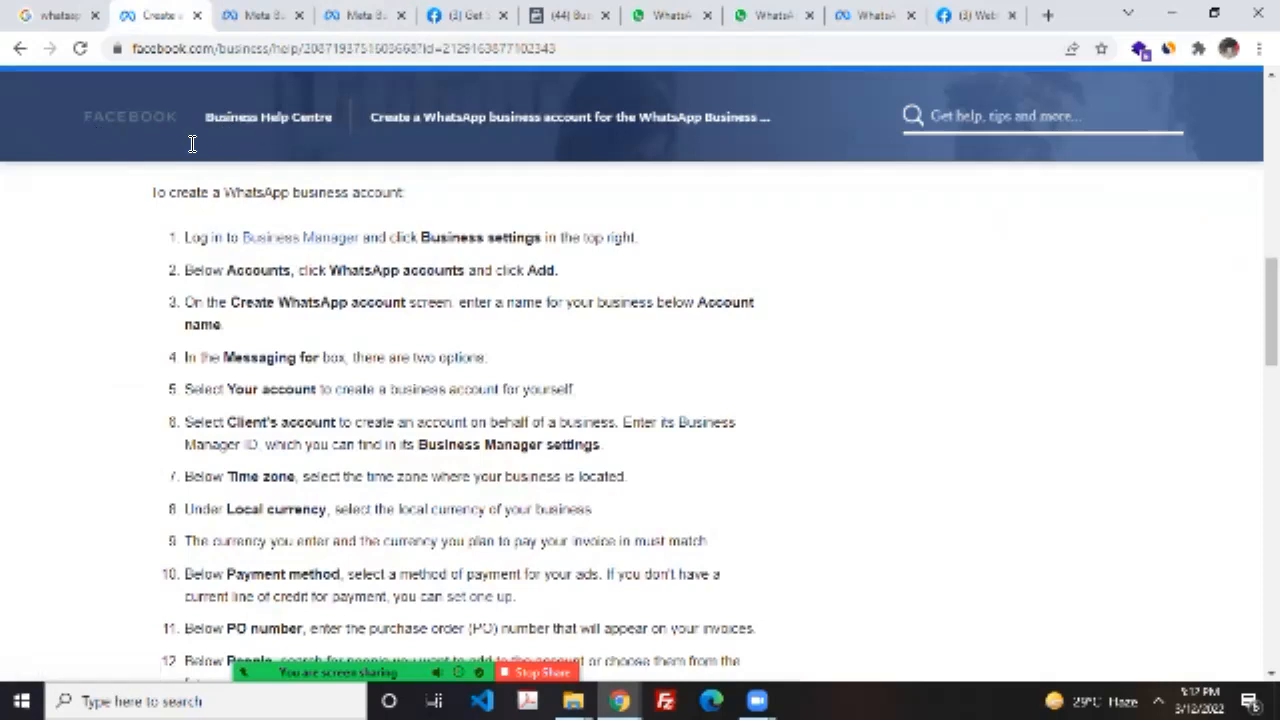
left_click(242, 13)
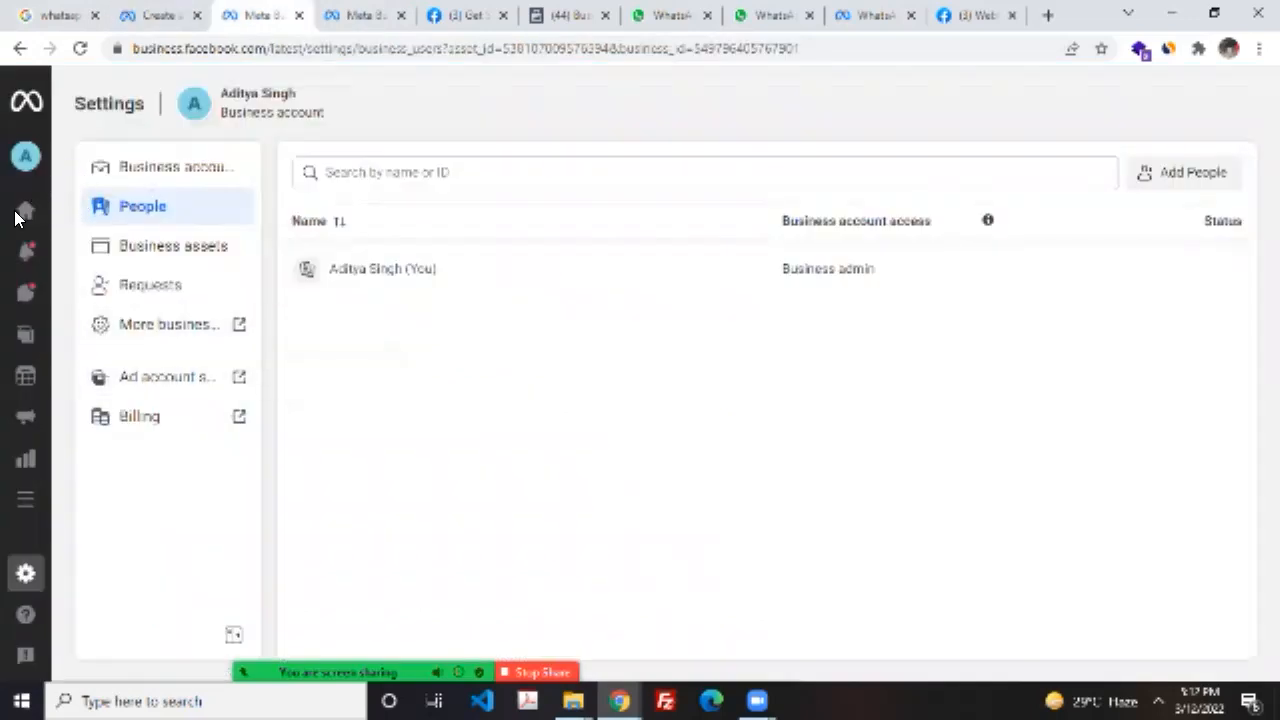
mouse_move(30, 205)
scroll(60, 228, "down", 1)
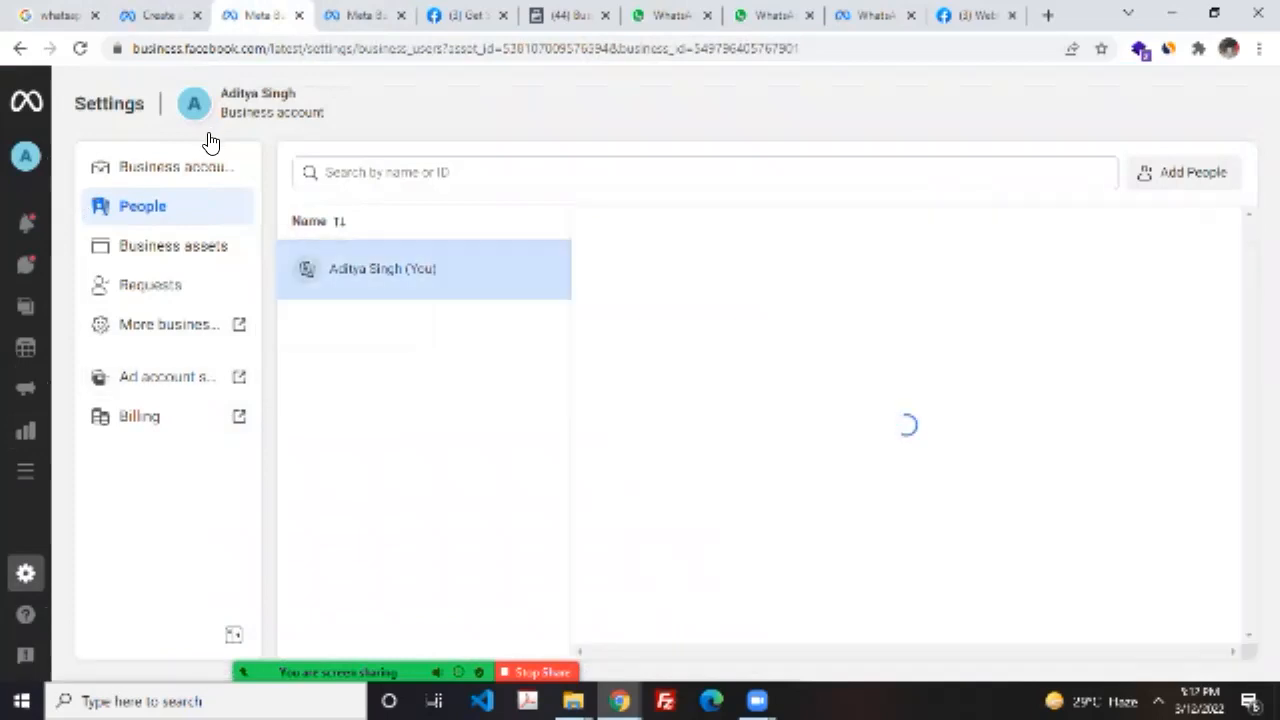
scroll(370, 194, "down", 2)
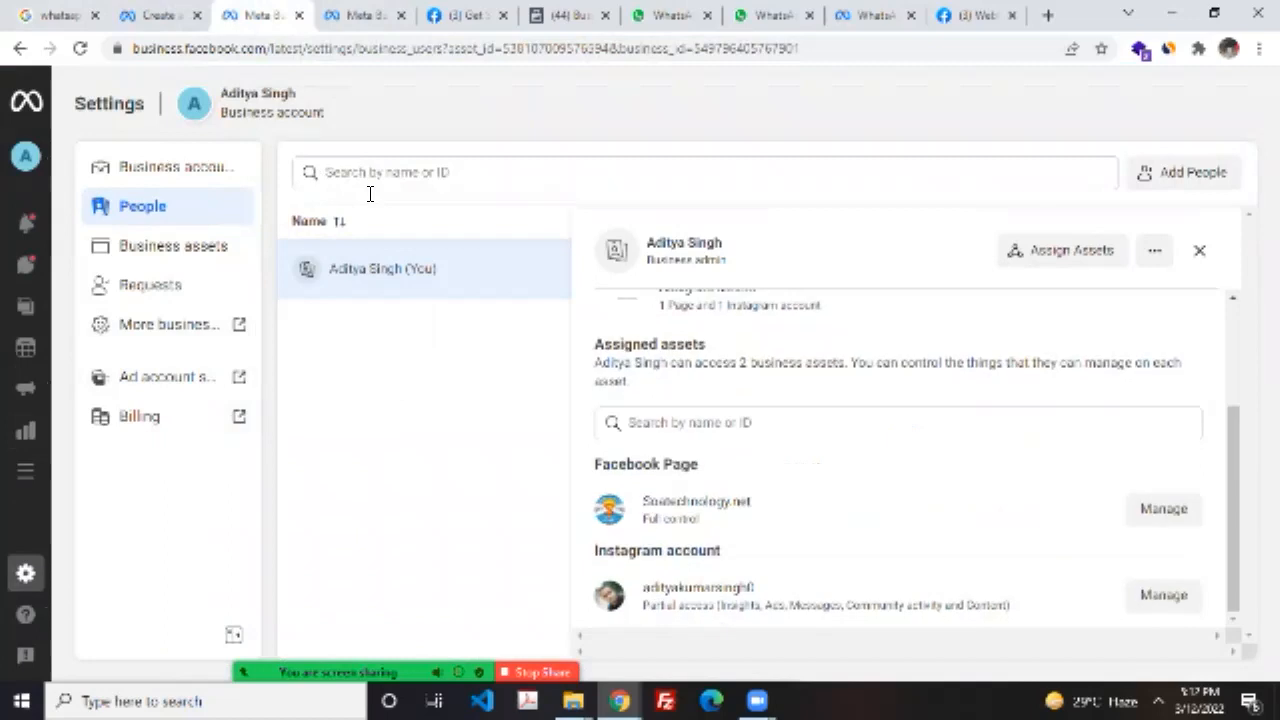
scroll(370, 194, "up", 2)
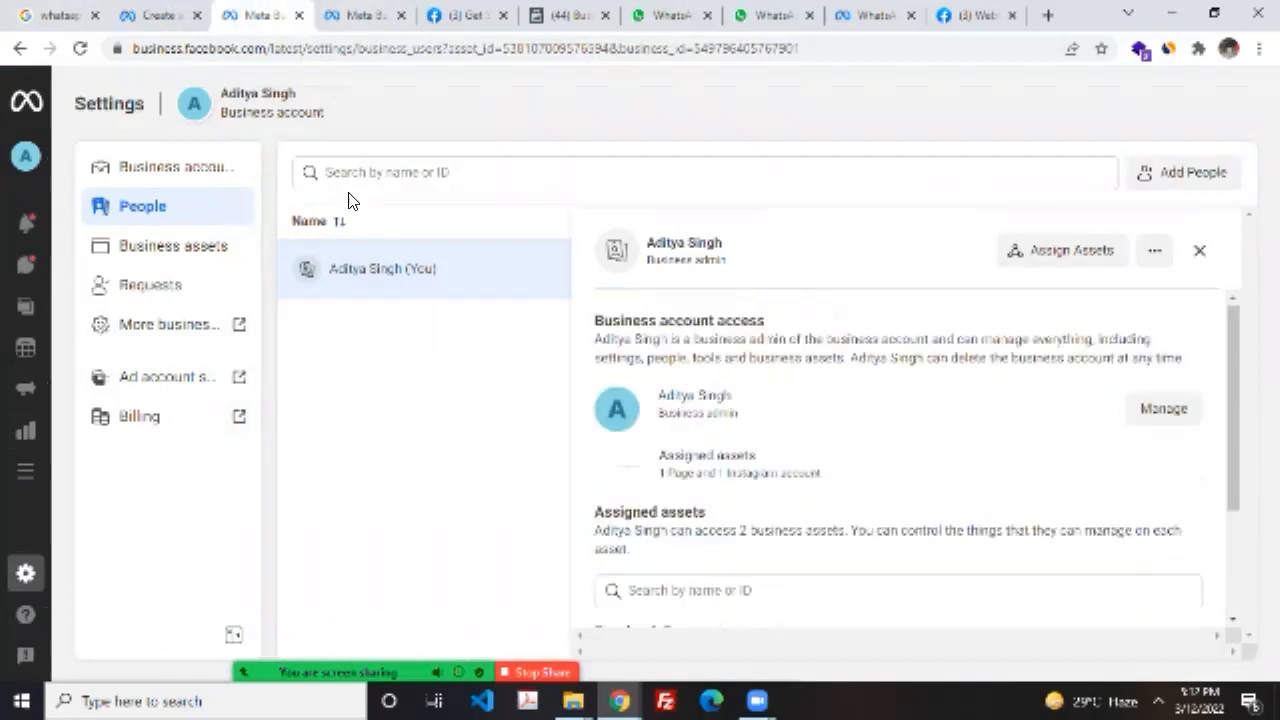
Step: View the Ad account setup page and go from it to the Meta Business Suite home page
left_click(167, 377)
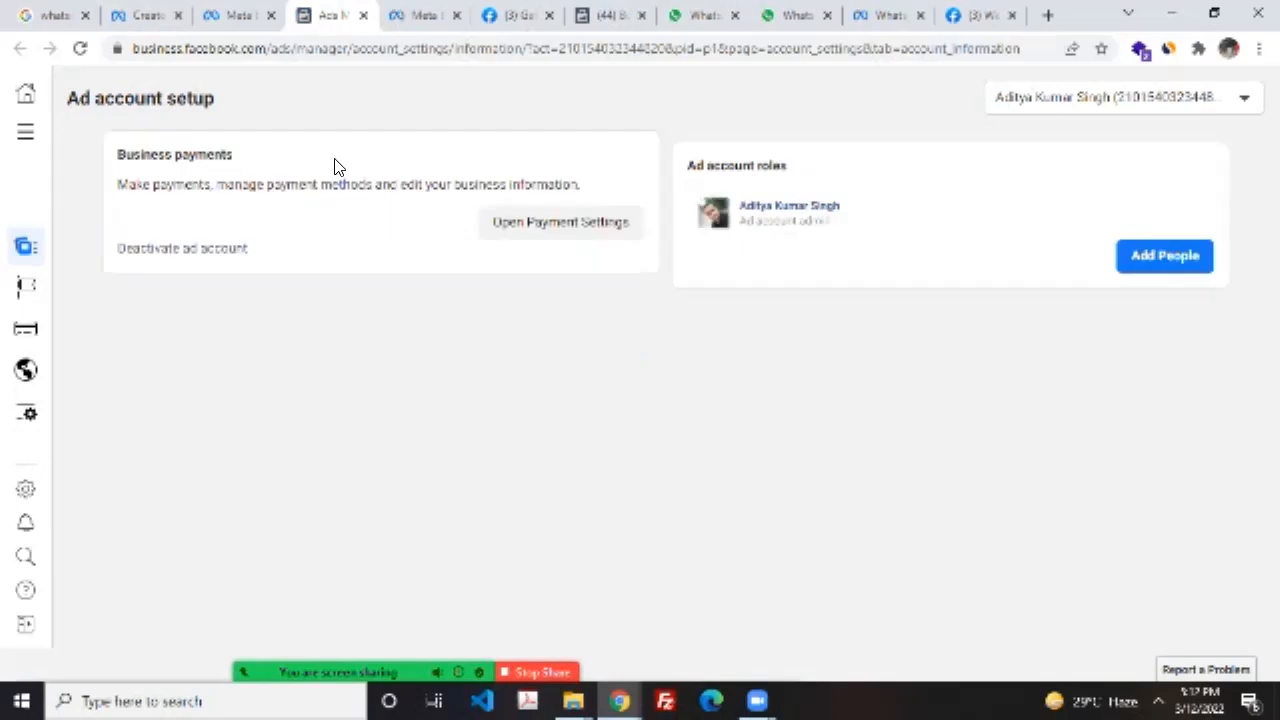
left_click(25, 94)
left_click(26, 131)
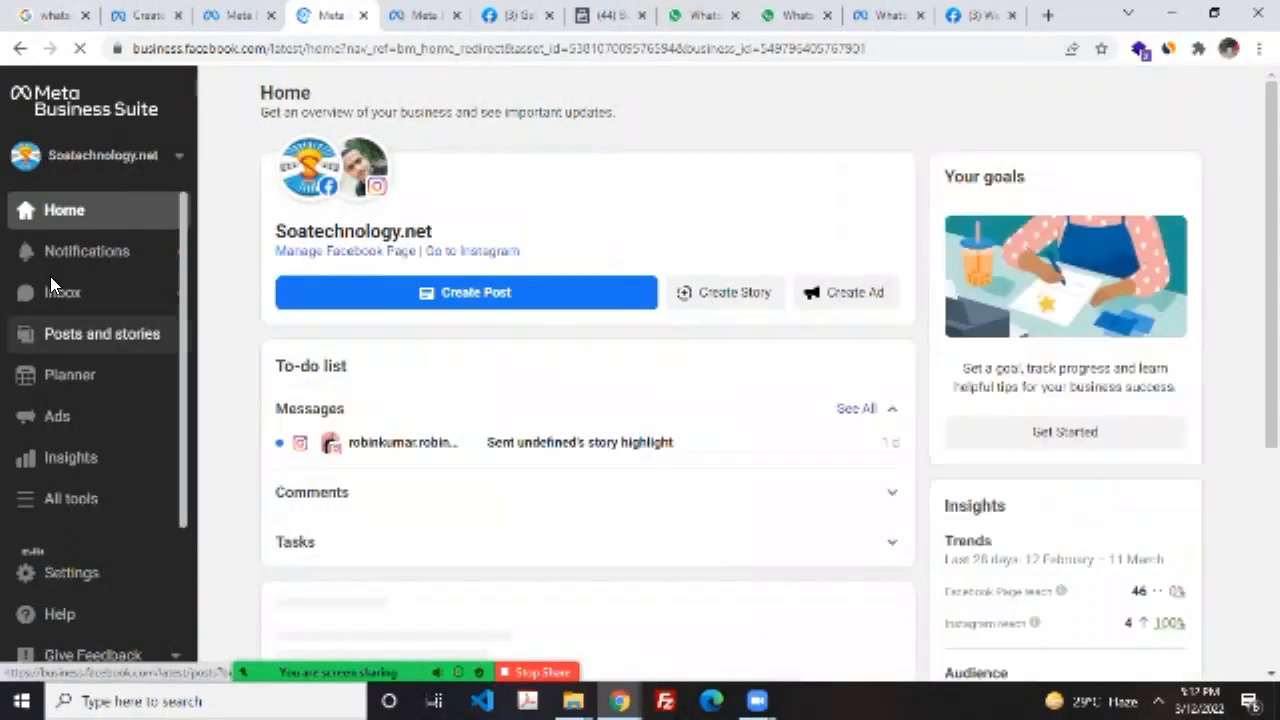
Step: Look through the All tools list, from Engage audience to Sell products and services, and close it
scroll(44, 200, "down", 1)
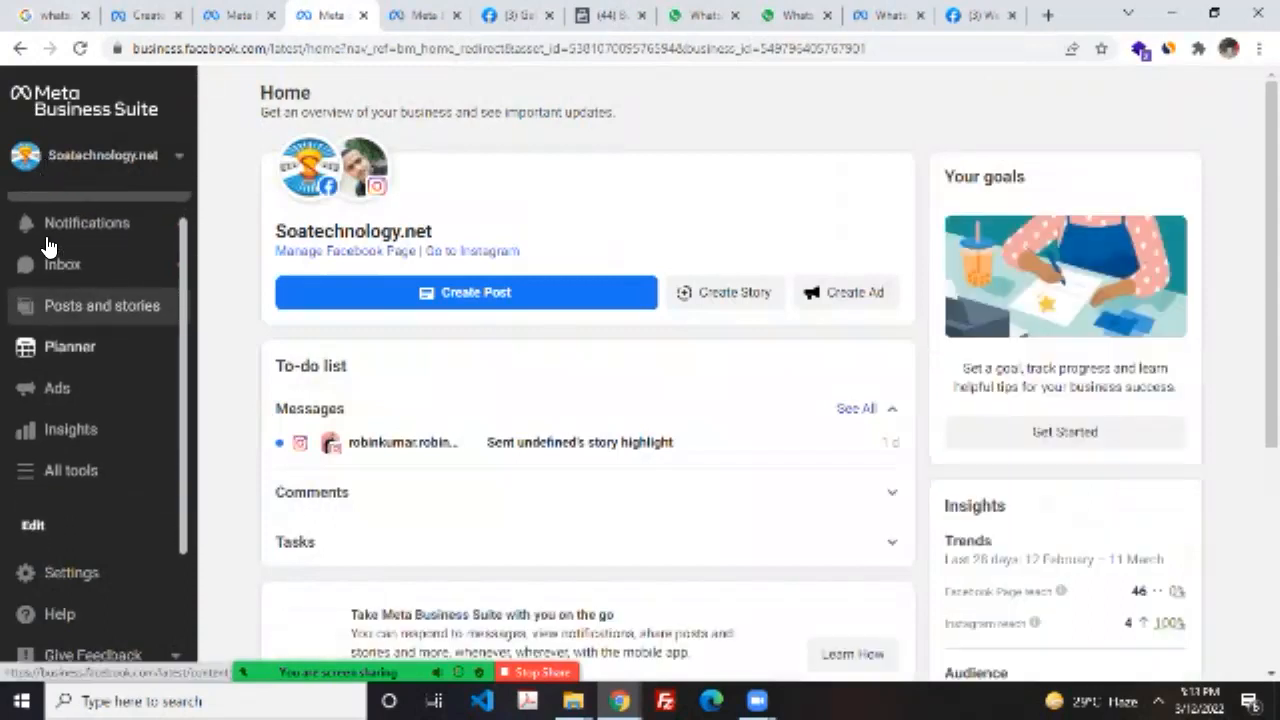
left_click(62, 469)
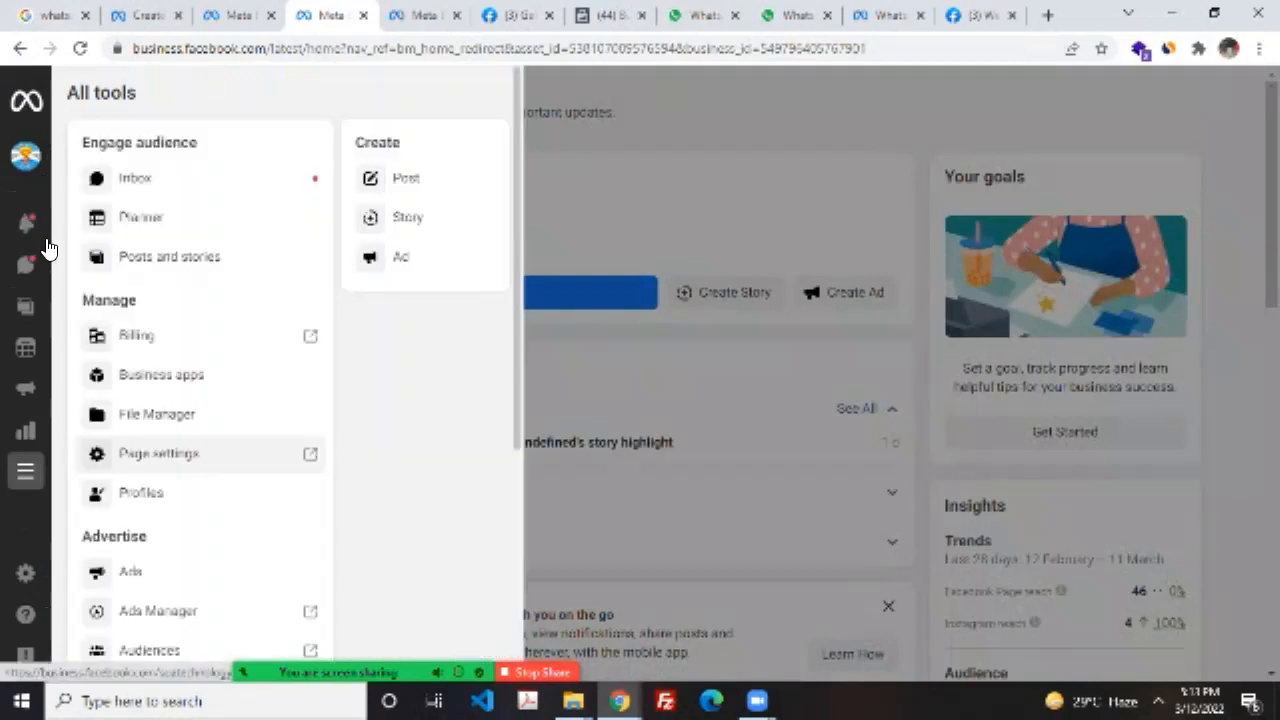
scroll(100, 218, "down", 4)
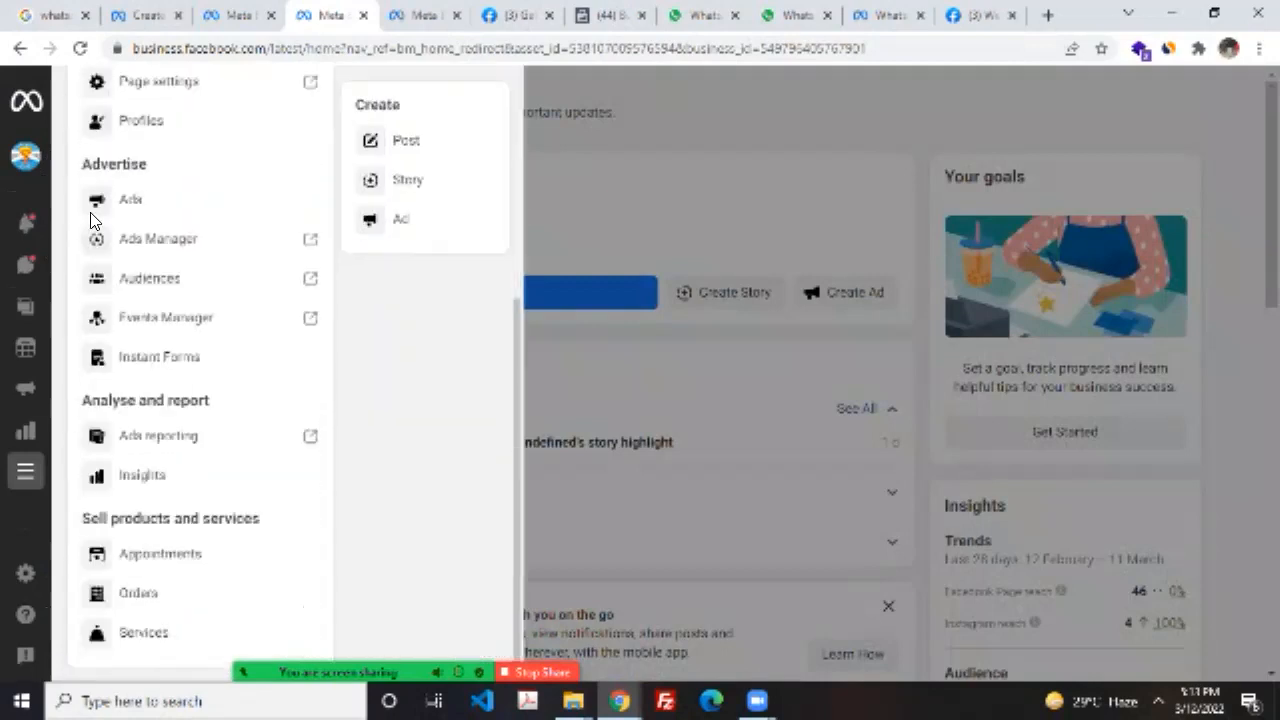
scroll(90, 212, "up", 4)
mouse_move(30, 97)
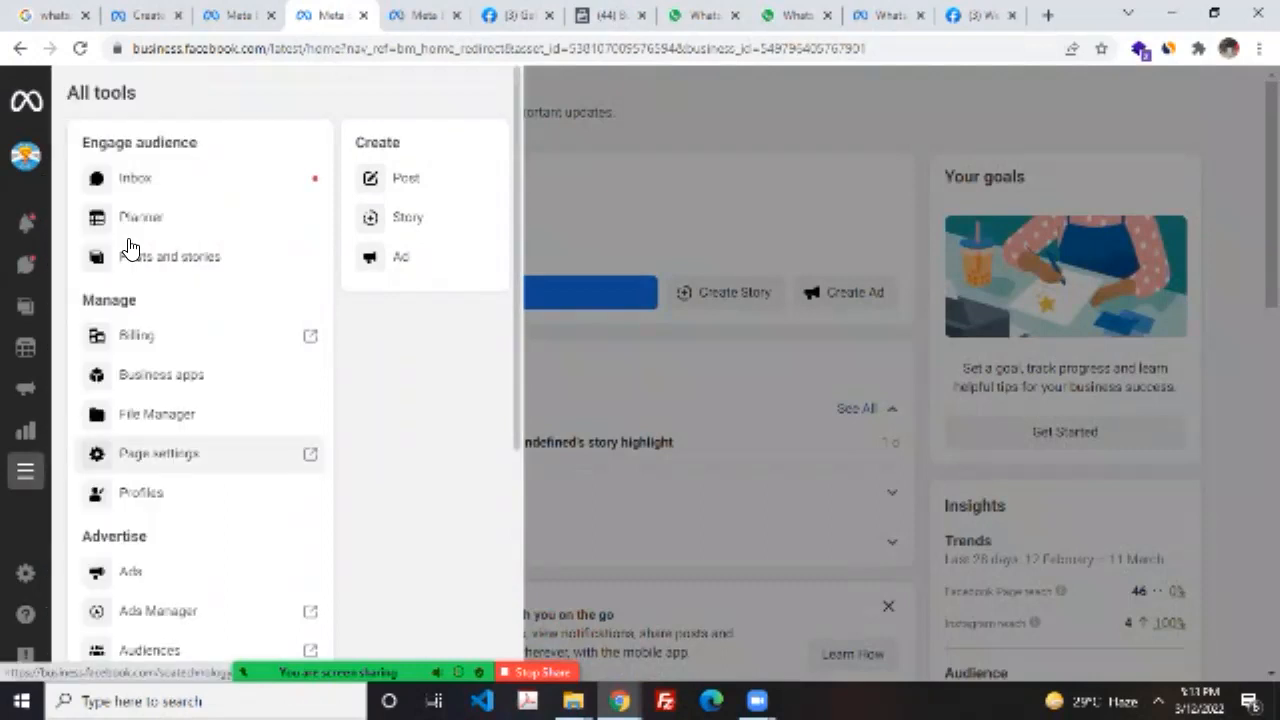
scroll(128, 247, "down", 3)
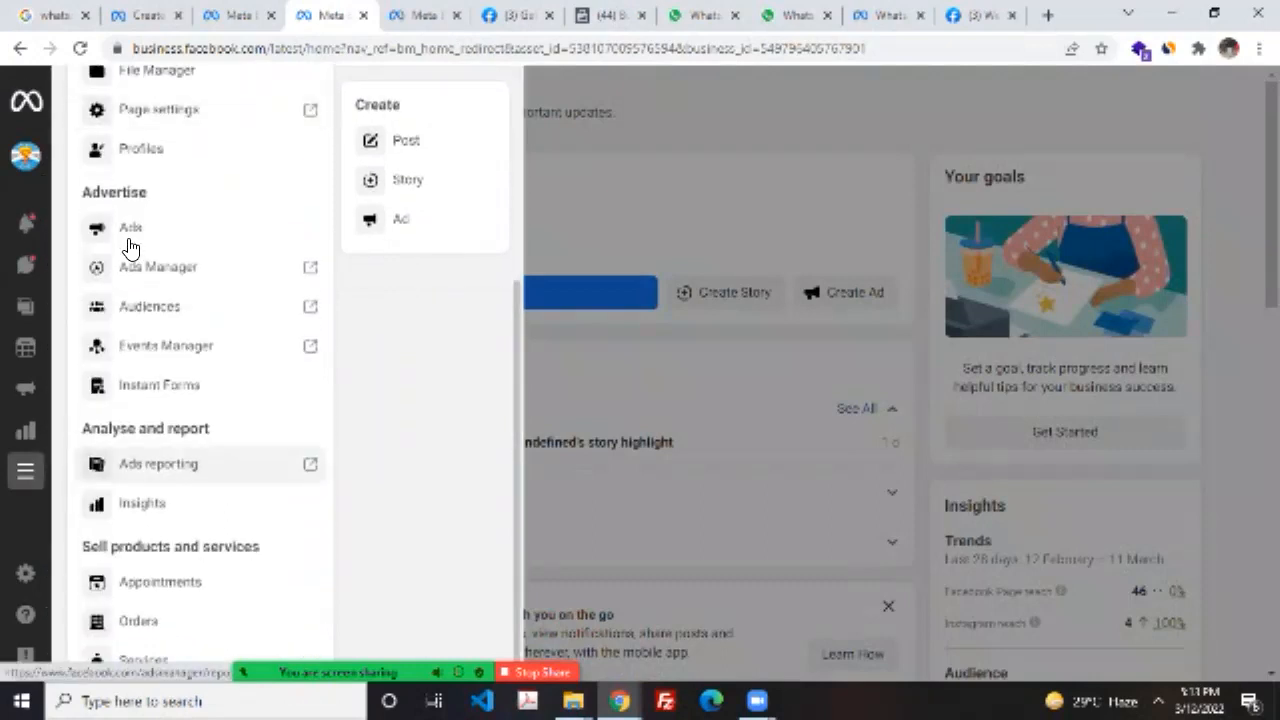
scroll(129, 249, "up", 4)
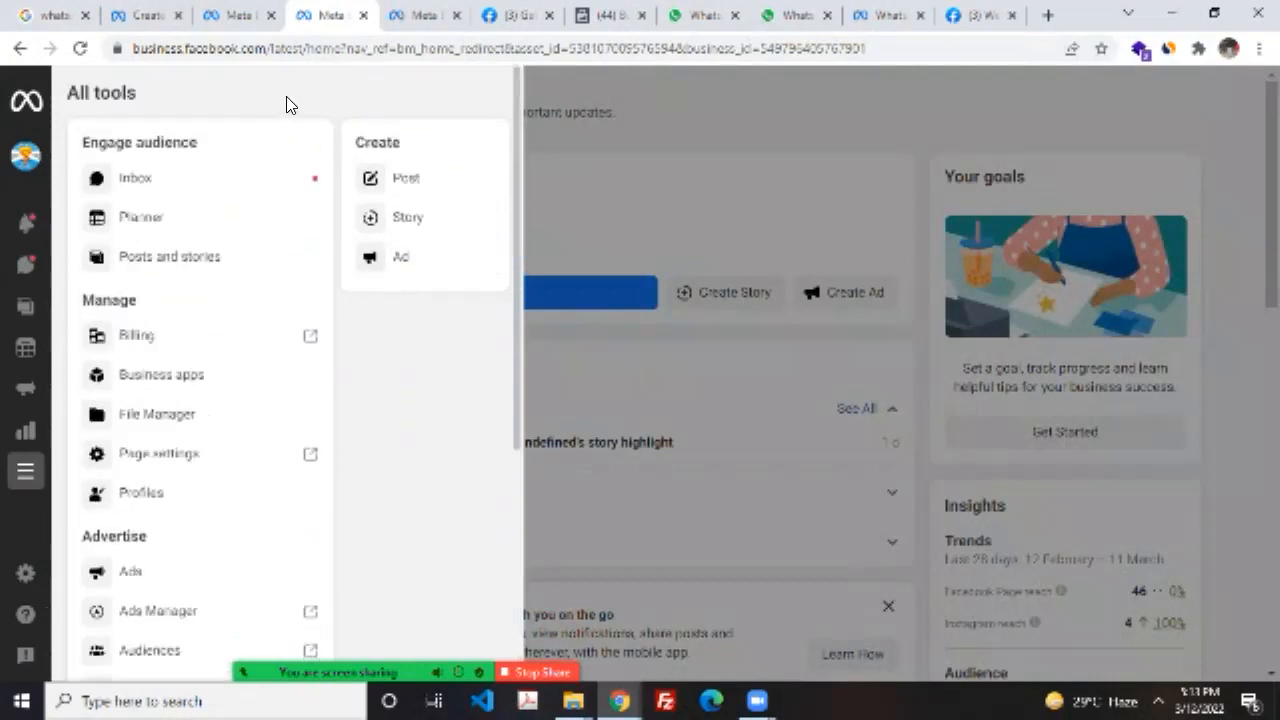
left_click(311, 82)
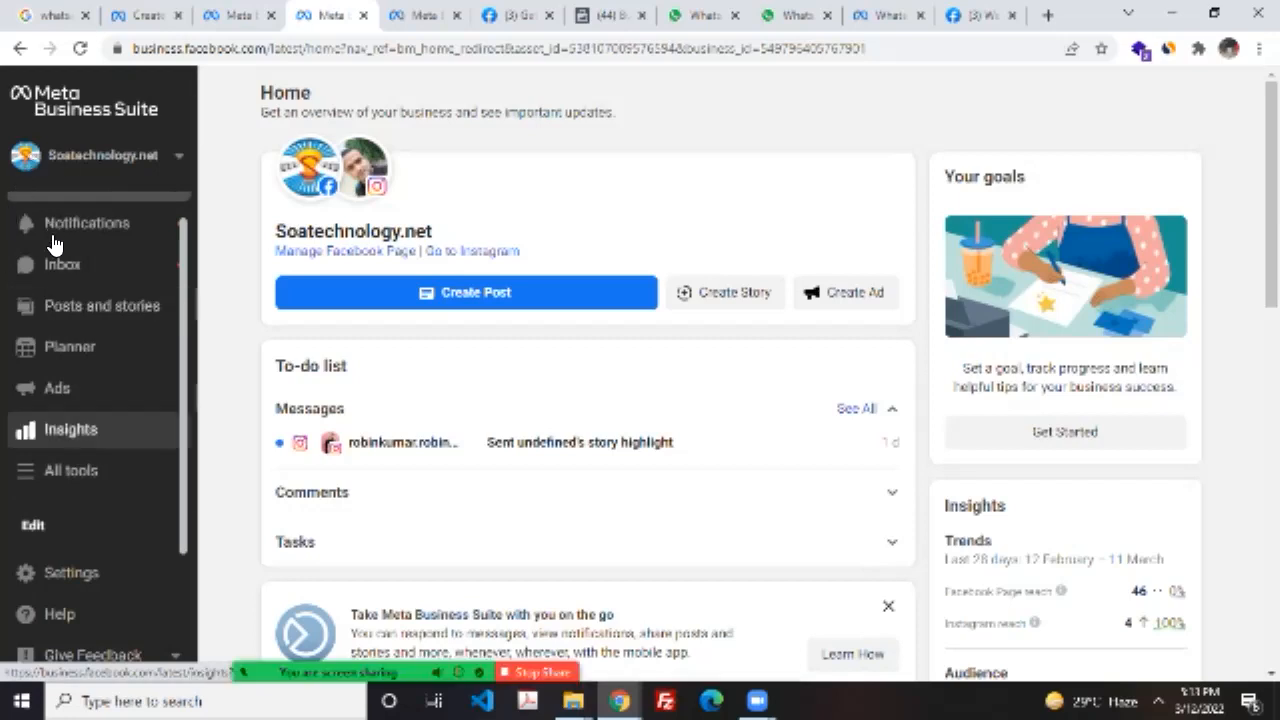
Step: Return to the business account's Settings page and open More business settings
left_click(232, 15)
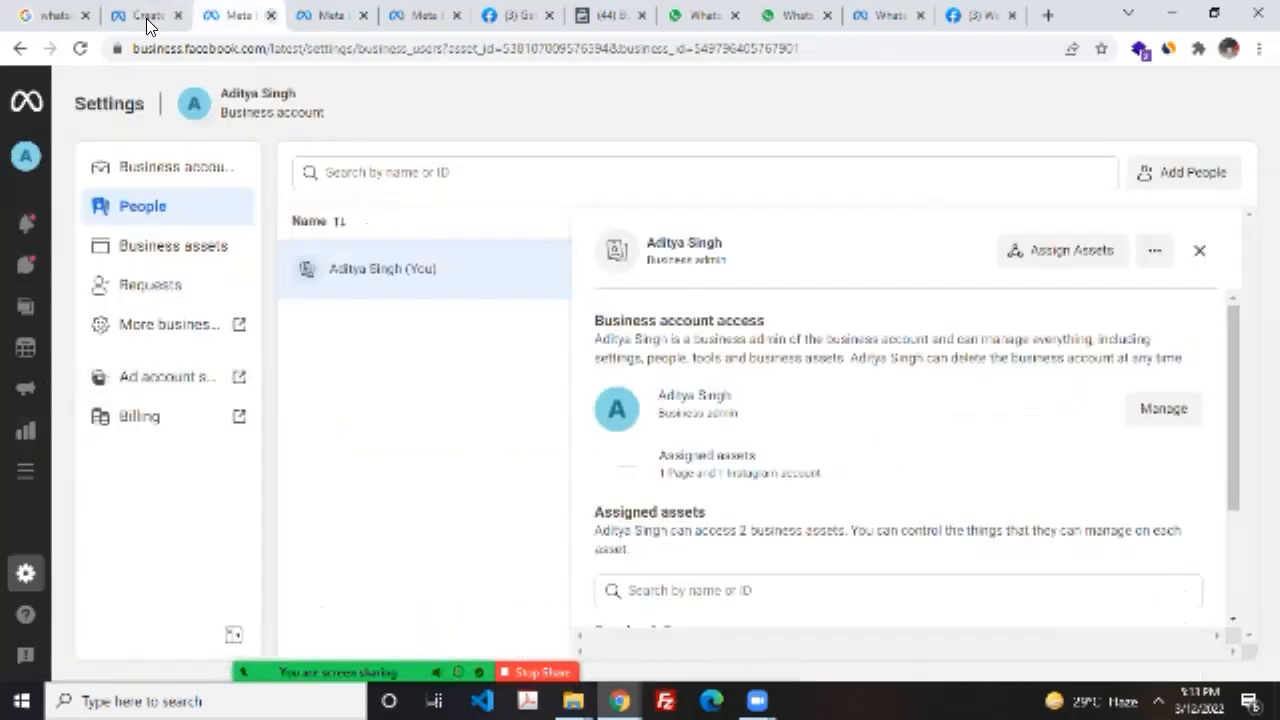
left_click(95, 170)
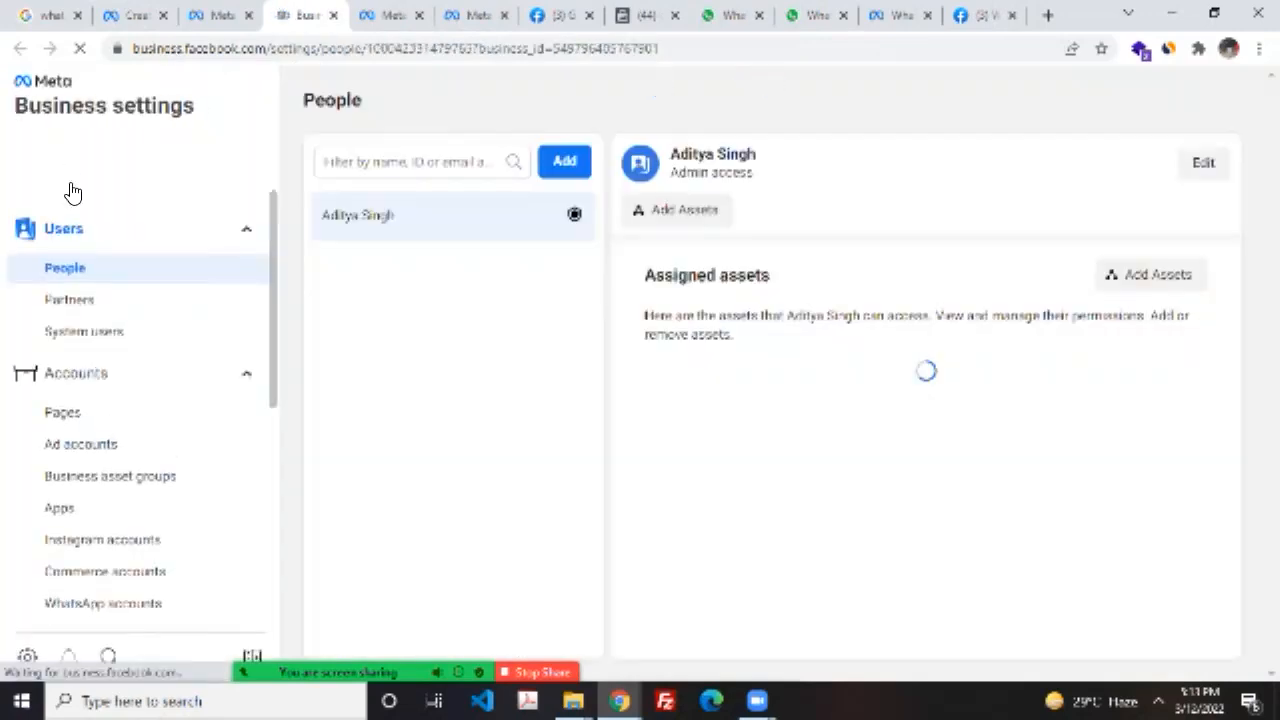
scroll(64, 253, "down", 2)
scroll(64, 253, "up", 3)
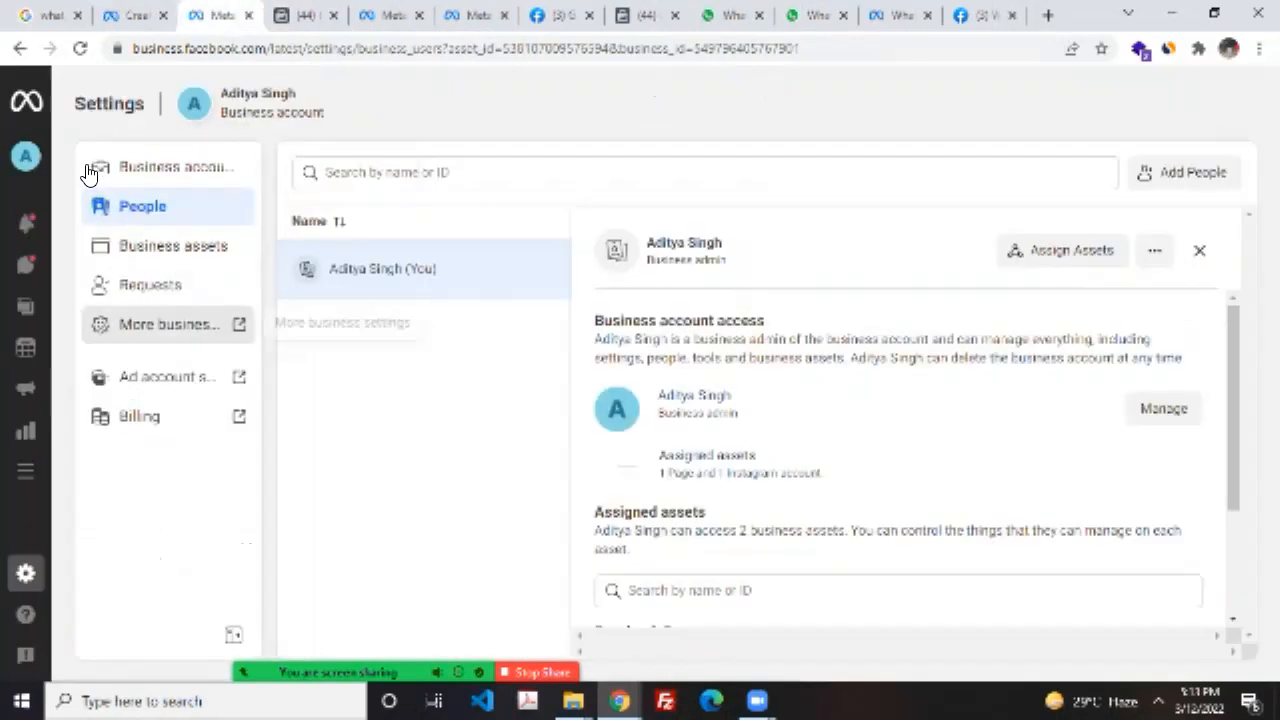
left_click(172, 323)
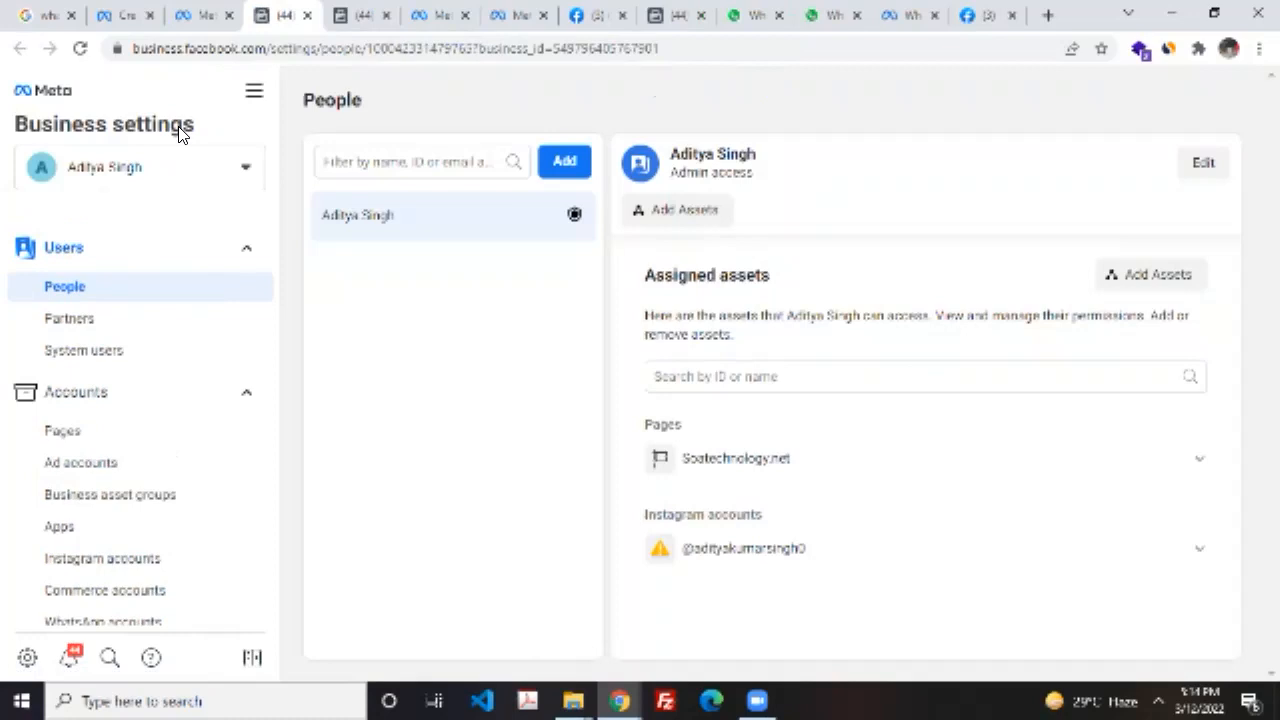
Step: Show the WhatsApp accounts in Business settings, close the duplicate tab and start adding a WhatsApp Business app account
scroll(10, 300, "down", 3)
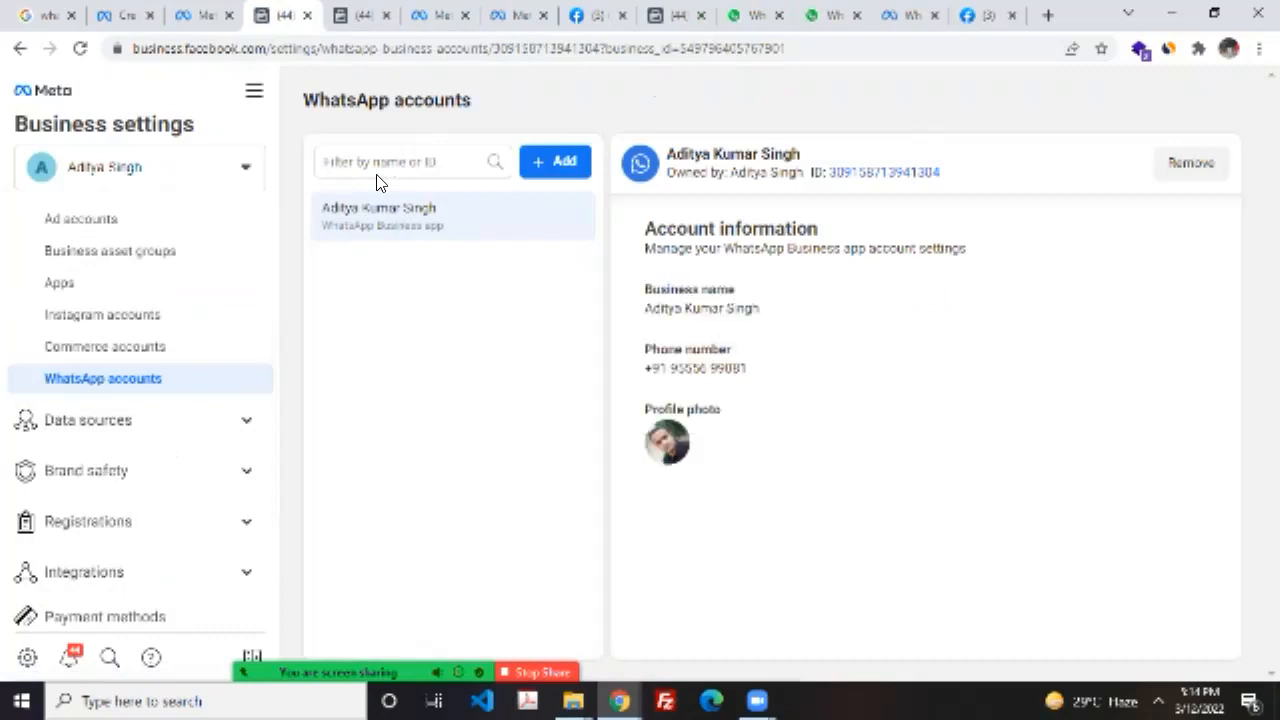
left_click(386, 15)
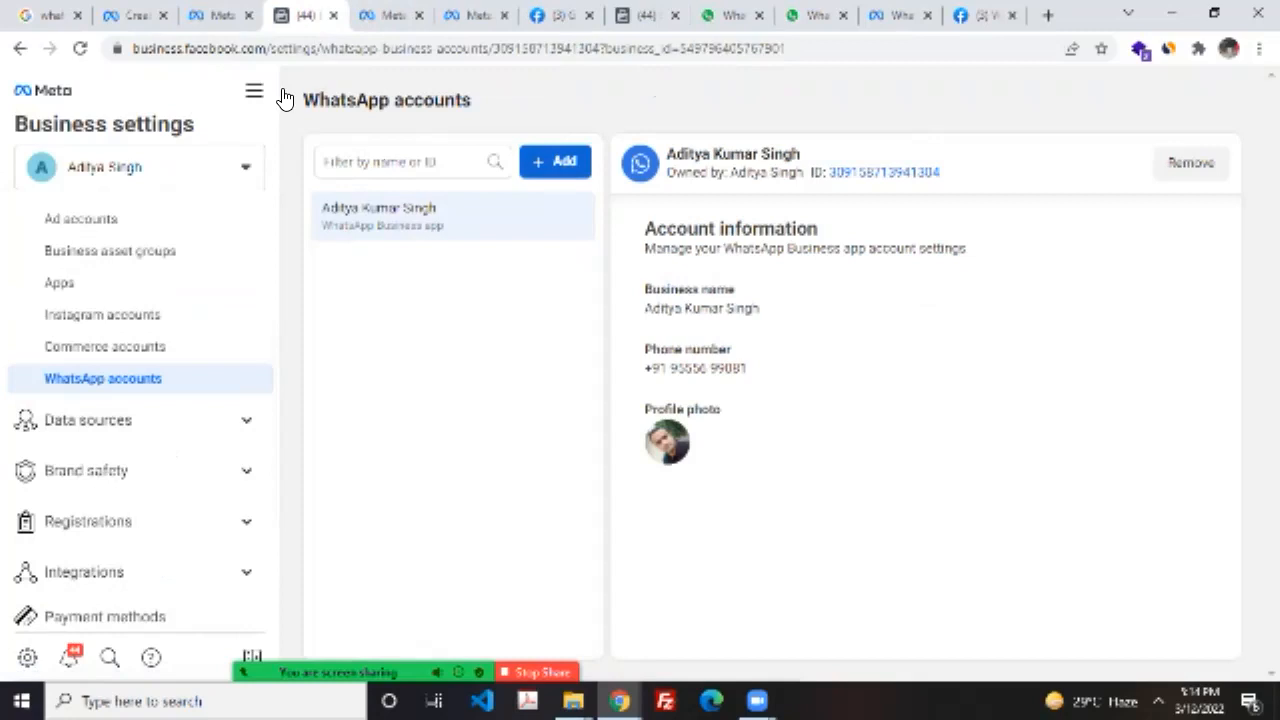
left_click(555, 162)
left_click(458, 100)
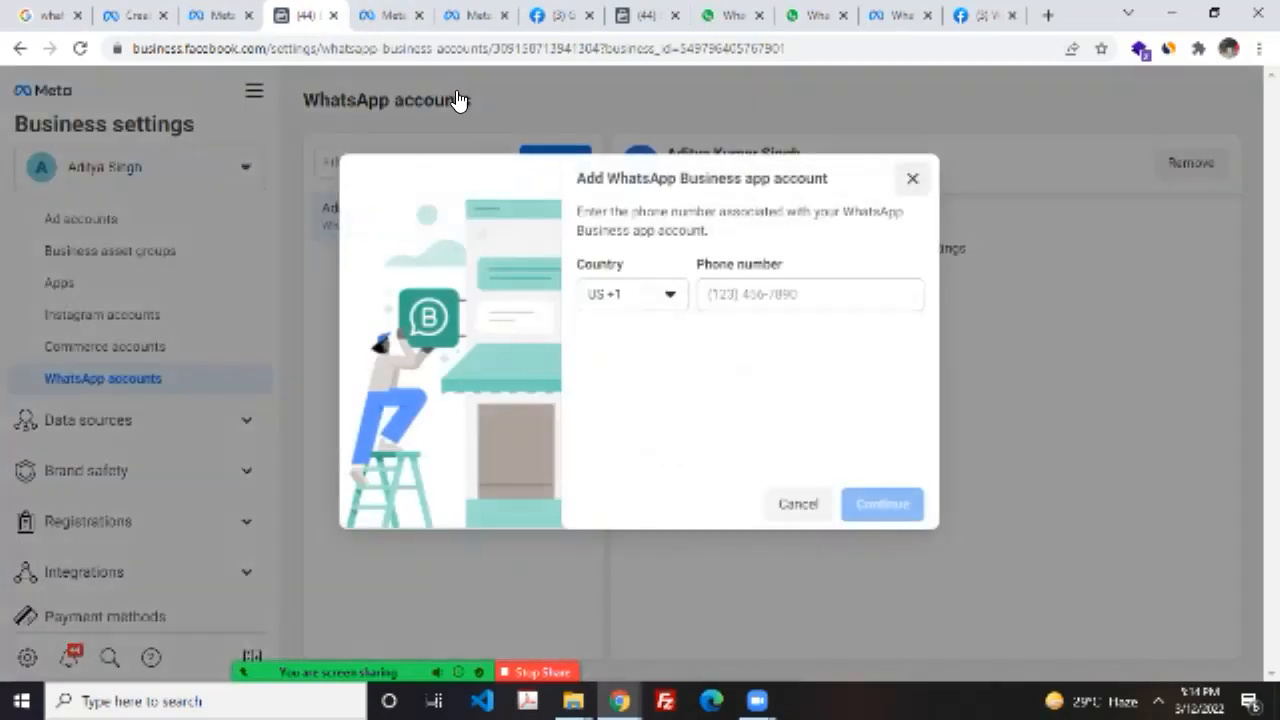
Step: Close the extra Meta Business Suite home tabs and return to the help article on creating a WhatsApp business account
key("ctrl+Tab")
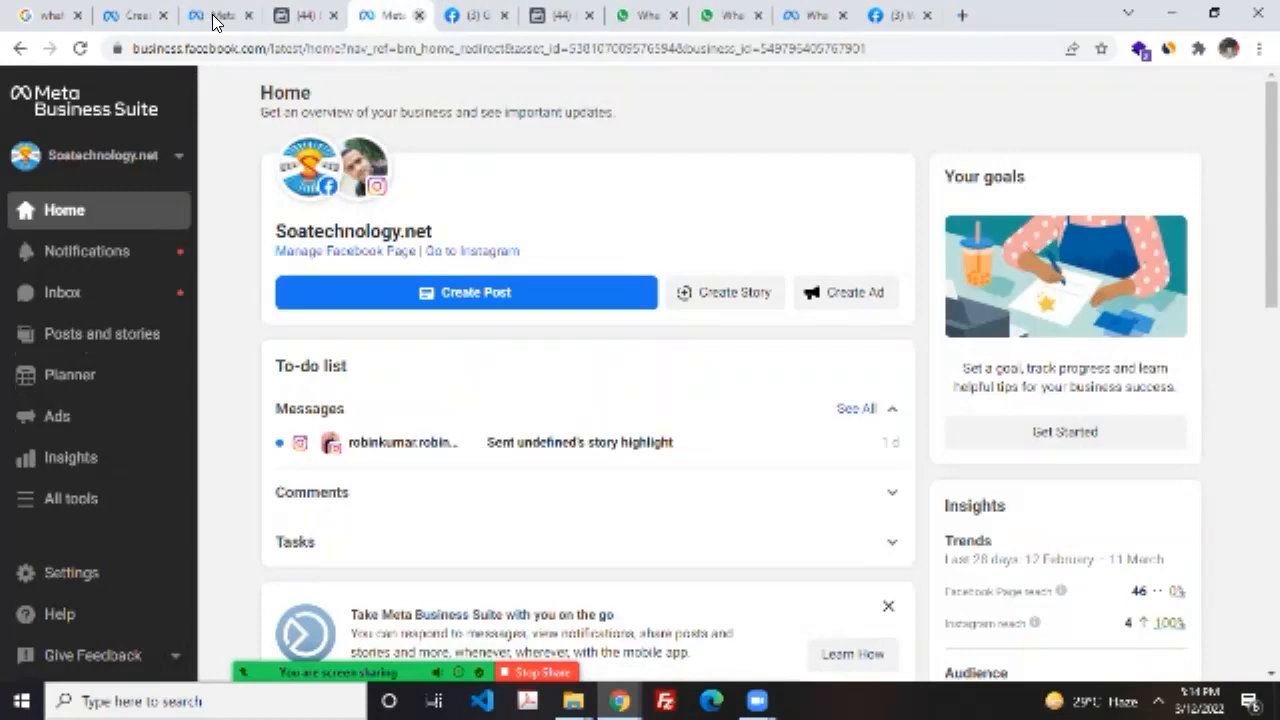
key("ctrl+w")
left_click(215, 20)
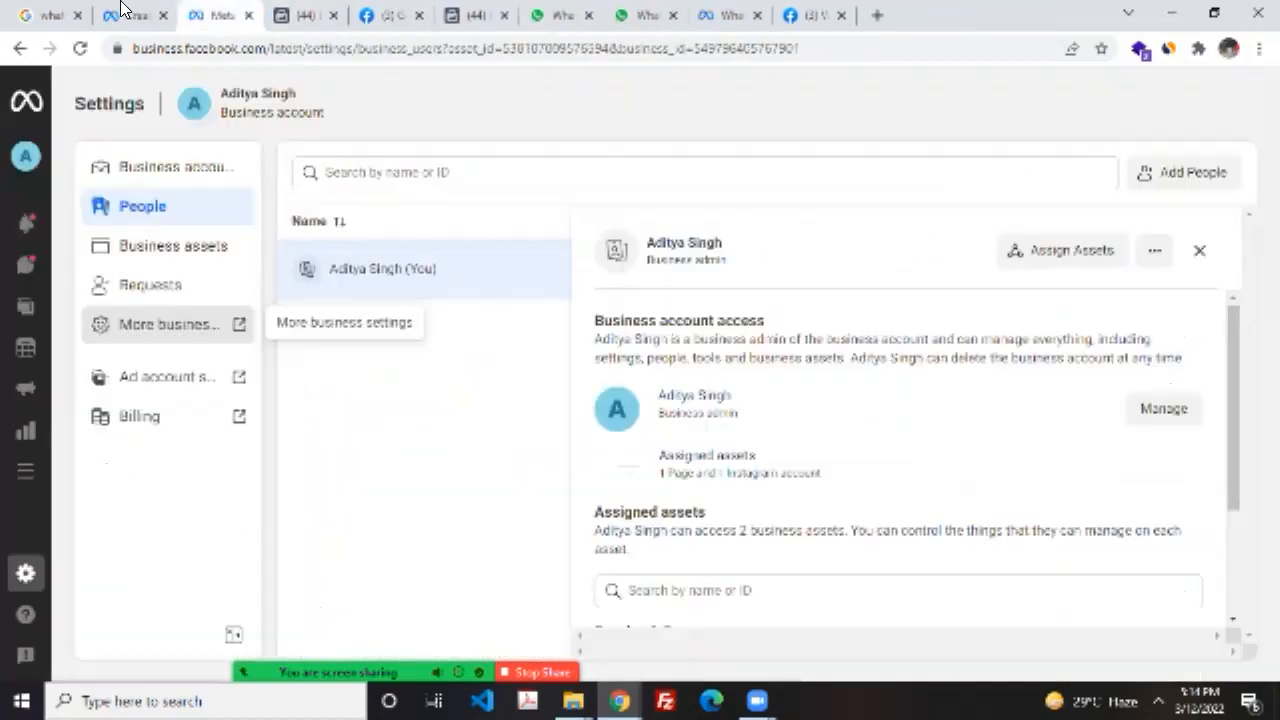
left_click(128, 15)
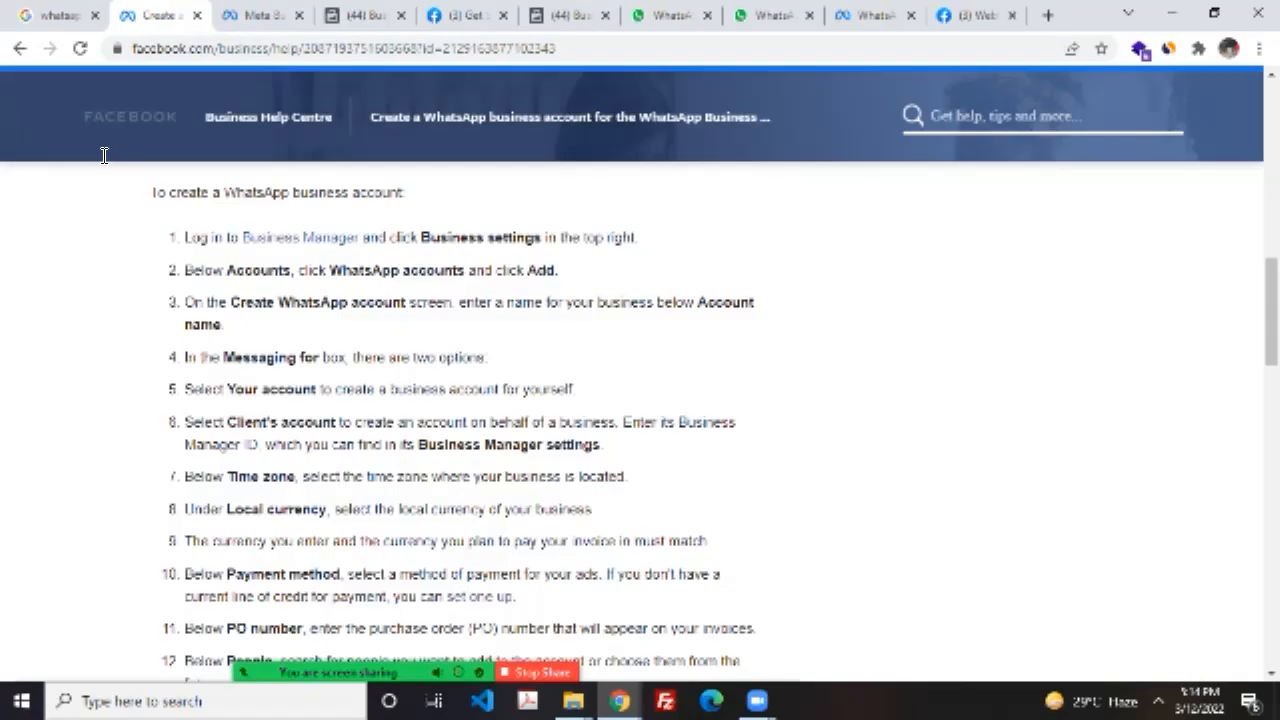
Step: Highlight the Create WhatsApp account screen instruction and read the remaining account creation steps in the article
triple_click(195, 302)
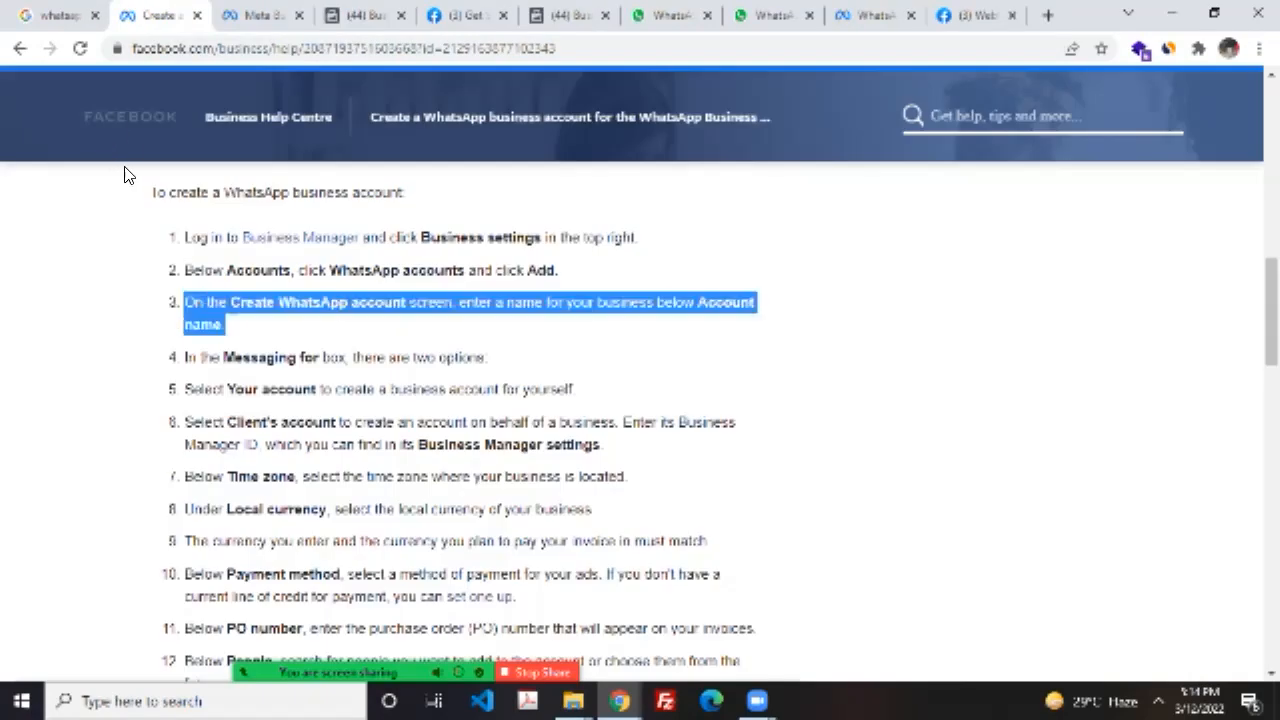
left_click(118, 195)
scroll(117, 194, "down", 1)
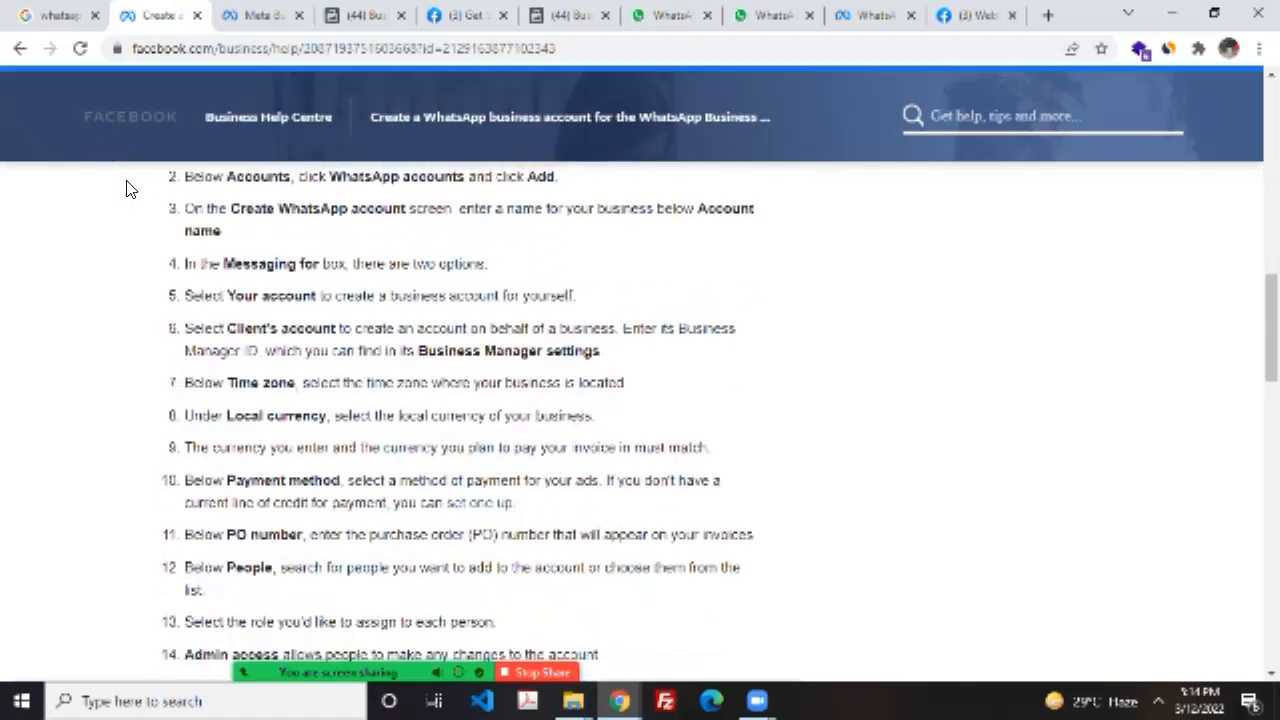
scroll(127, 190, "down", 5)
scroll(127, 190, "down", 1)
scroll(127, 190, "up", 5)
scroll(127, 190, "up", 4)
scroll(126, 191, "down", 2)
scroll(126, 191, "up", 2)
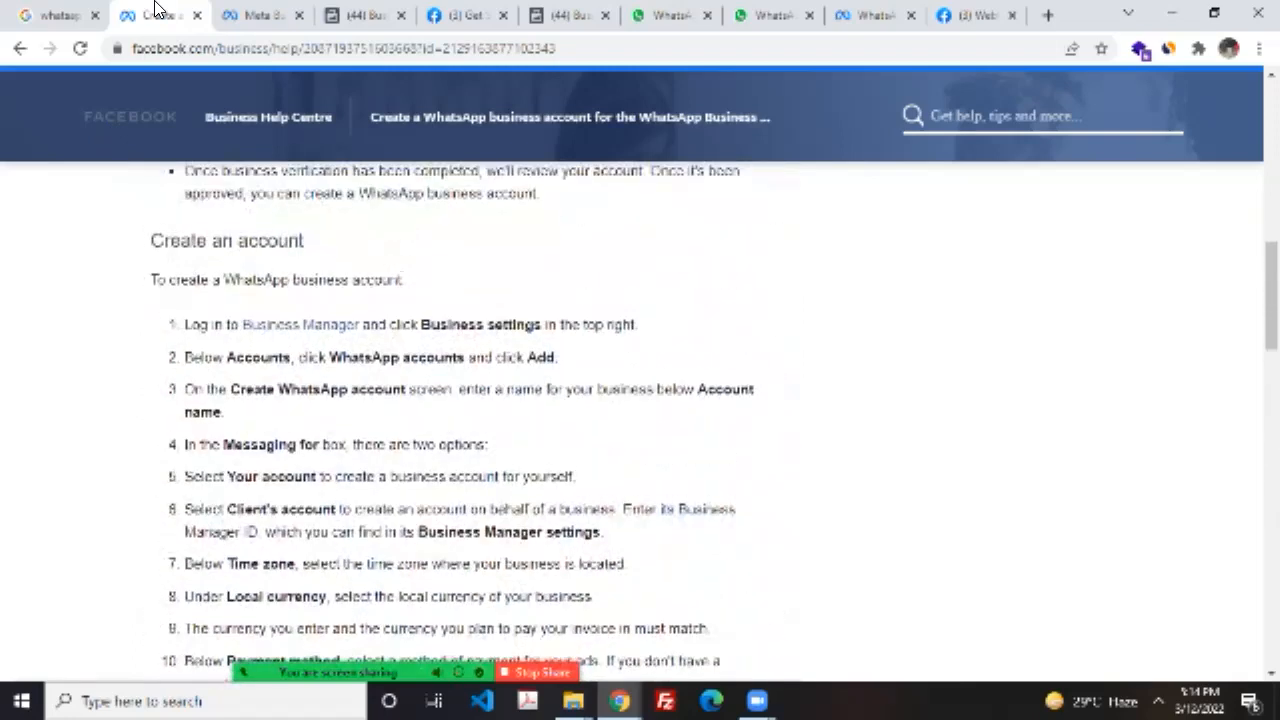
Step: Compare the WhatsApp accounts page in Business settings with the help article's Before you begin and Create an account sections
key("ctrl+Tab")
key("ctrl+Tab")
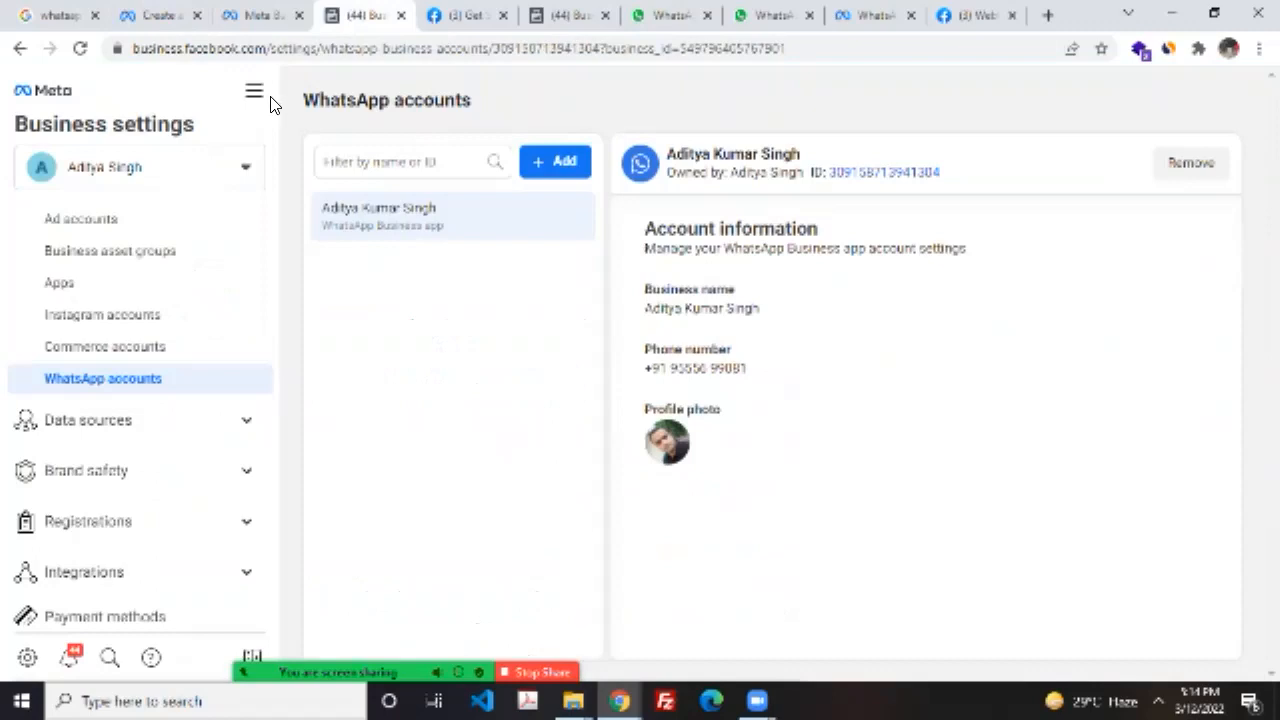
key("ctrl+shift+Tab")
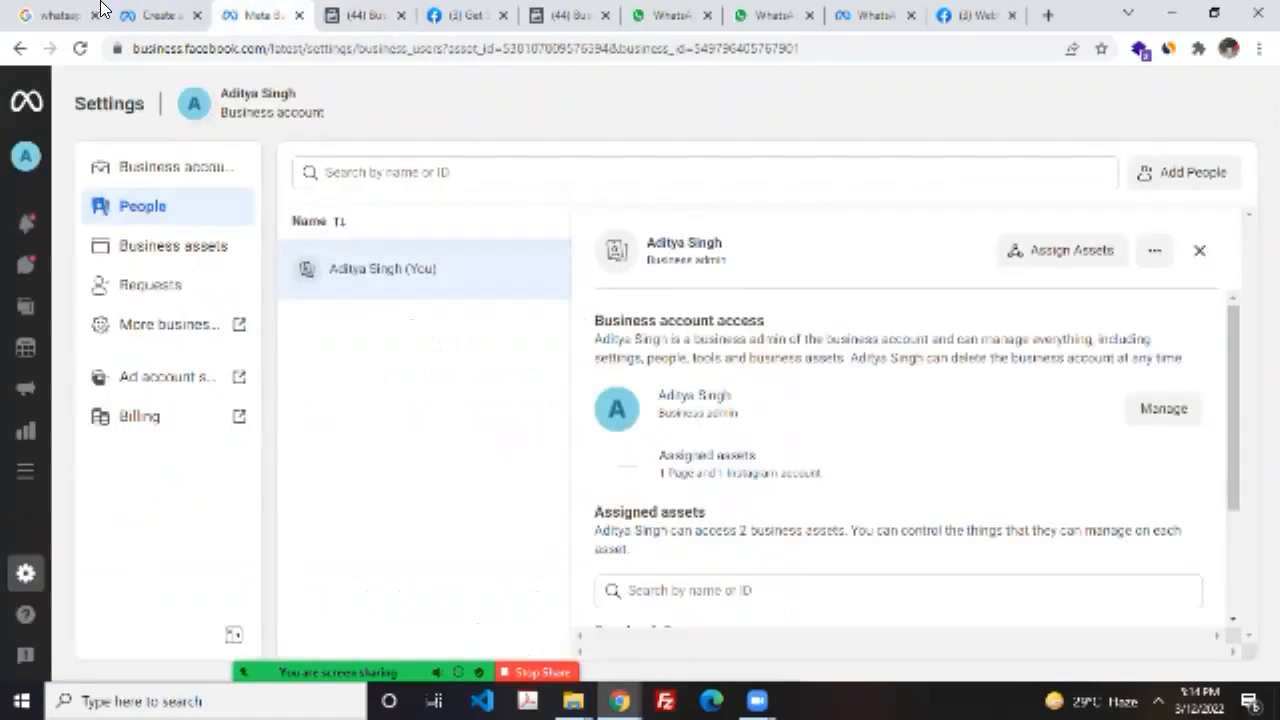
key("ctrl+shift+Tab")
scroll(144, 173, "up", 6)
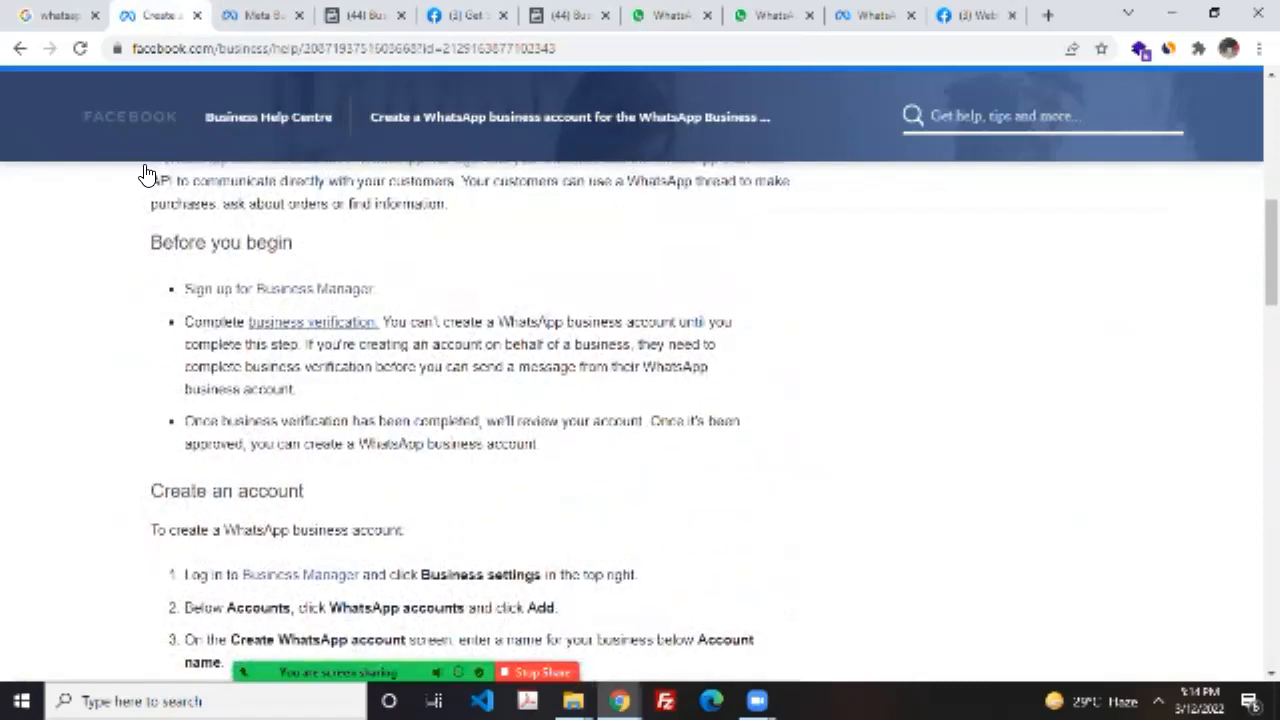
scroll(146, 175, "down", 3)
scroll(171, 180, "up", 5)
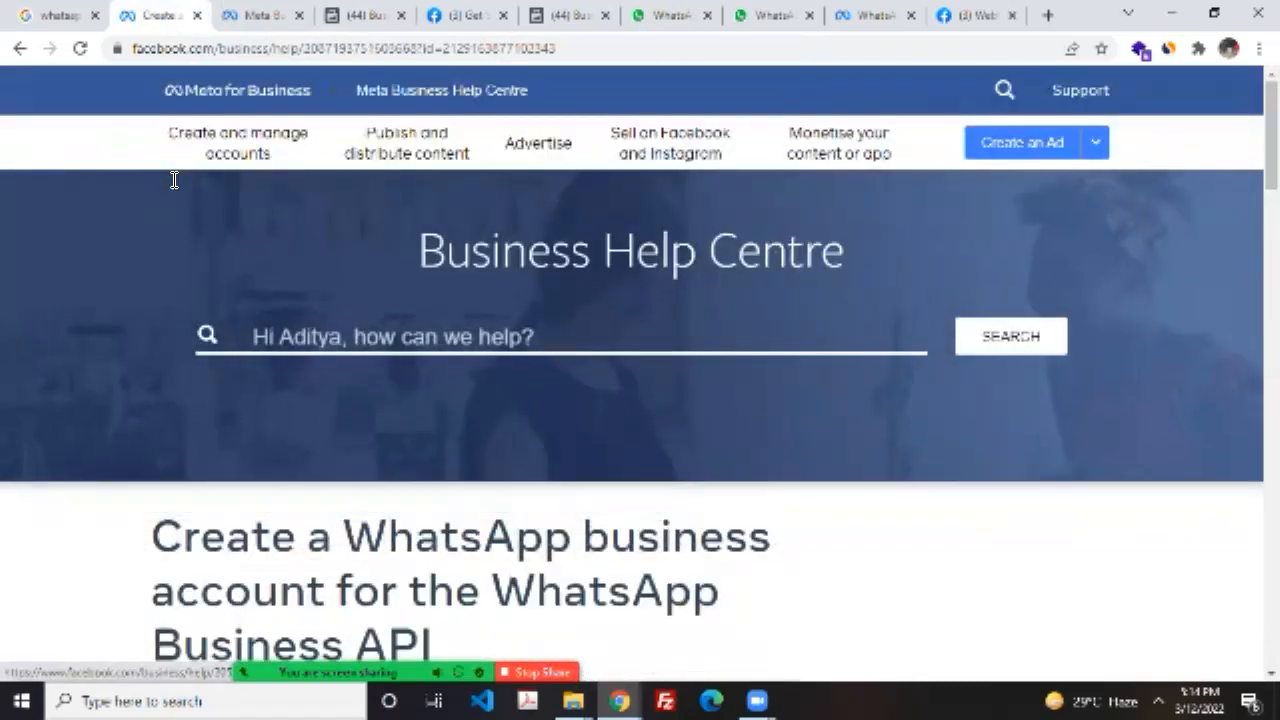
Step: Read through the help article on creating a WhatsApp business account and check the WhatsApp accounts page in Business settings
scroll(166, 178, "down", 5)
scroll(166, 180, "down", 6)
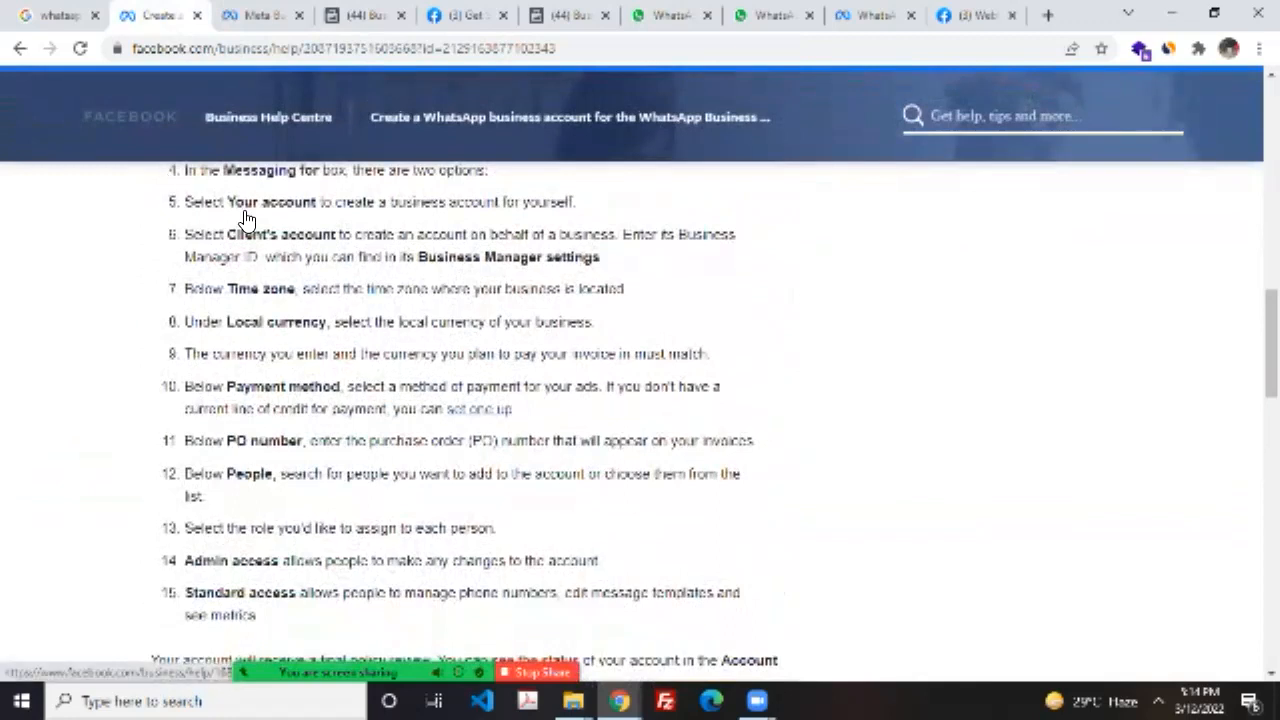
scroll(247, 219, "up", 1)
scroll(247, 219, "up", 3)
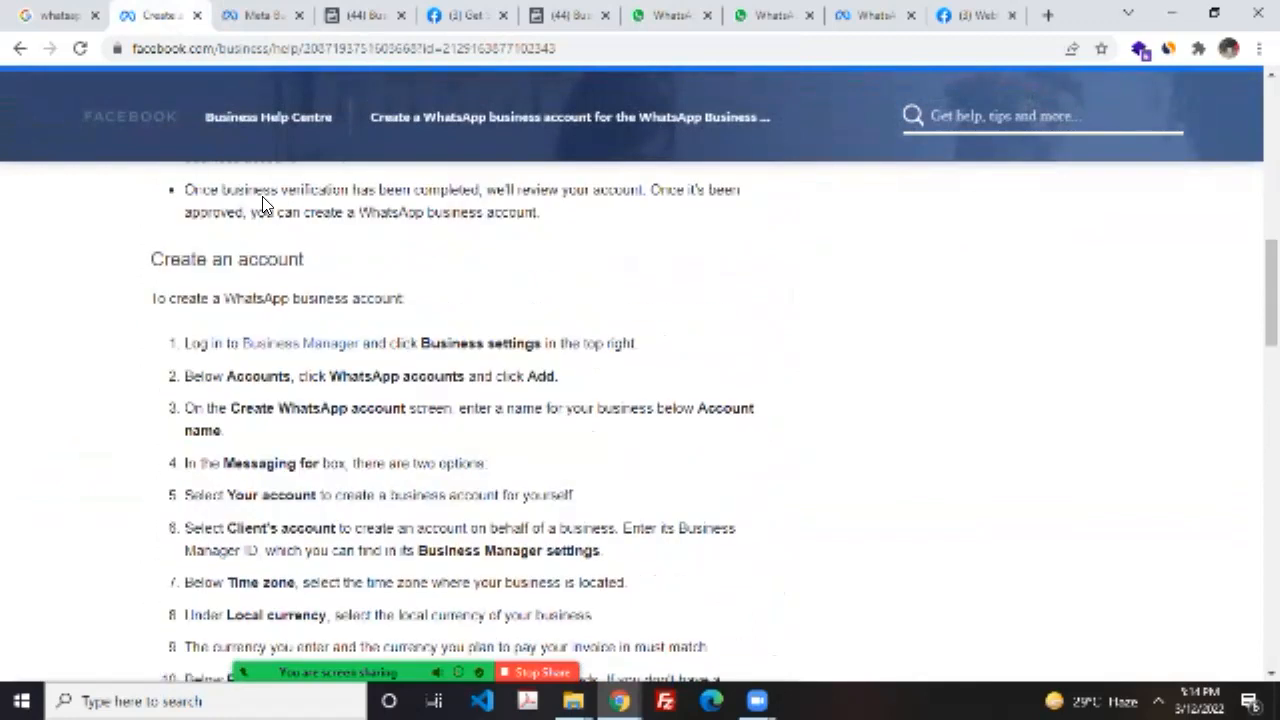
scroll(192, 268, "down", 18)
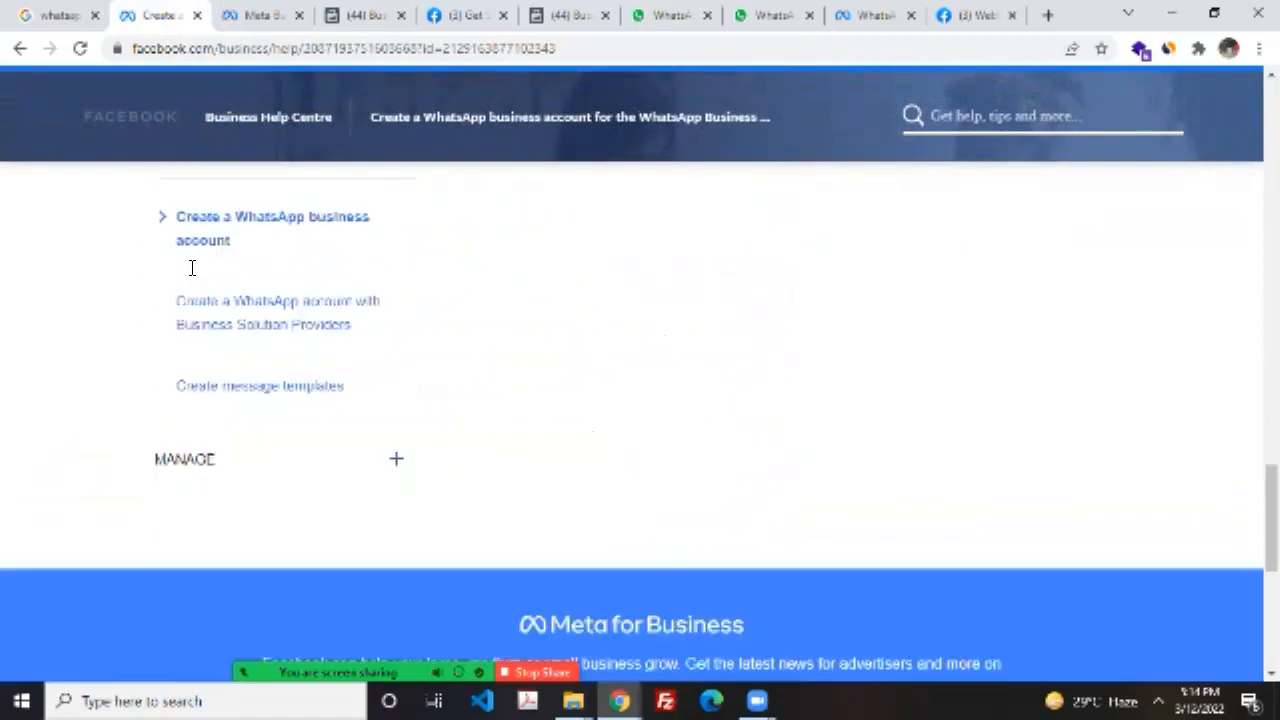
scroll(192, 268, "up", 20)
scroll(86, 152, "up", 1)
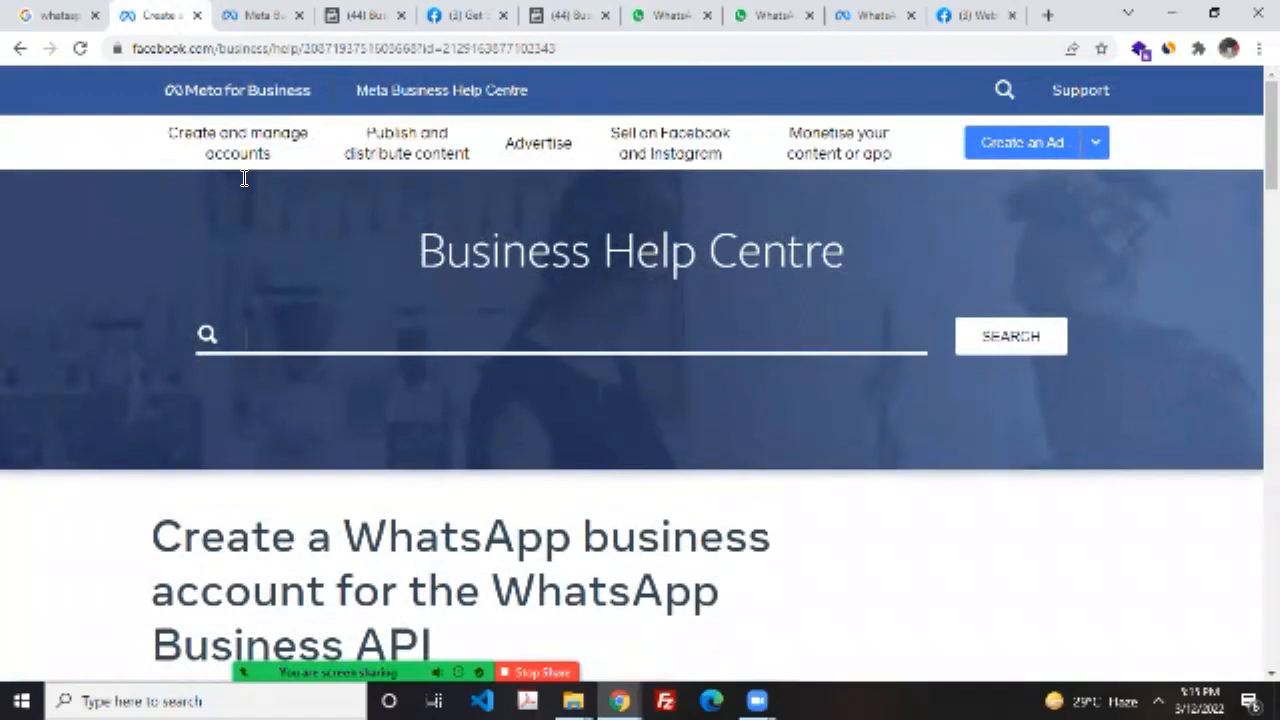
left_click(362, 14)
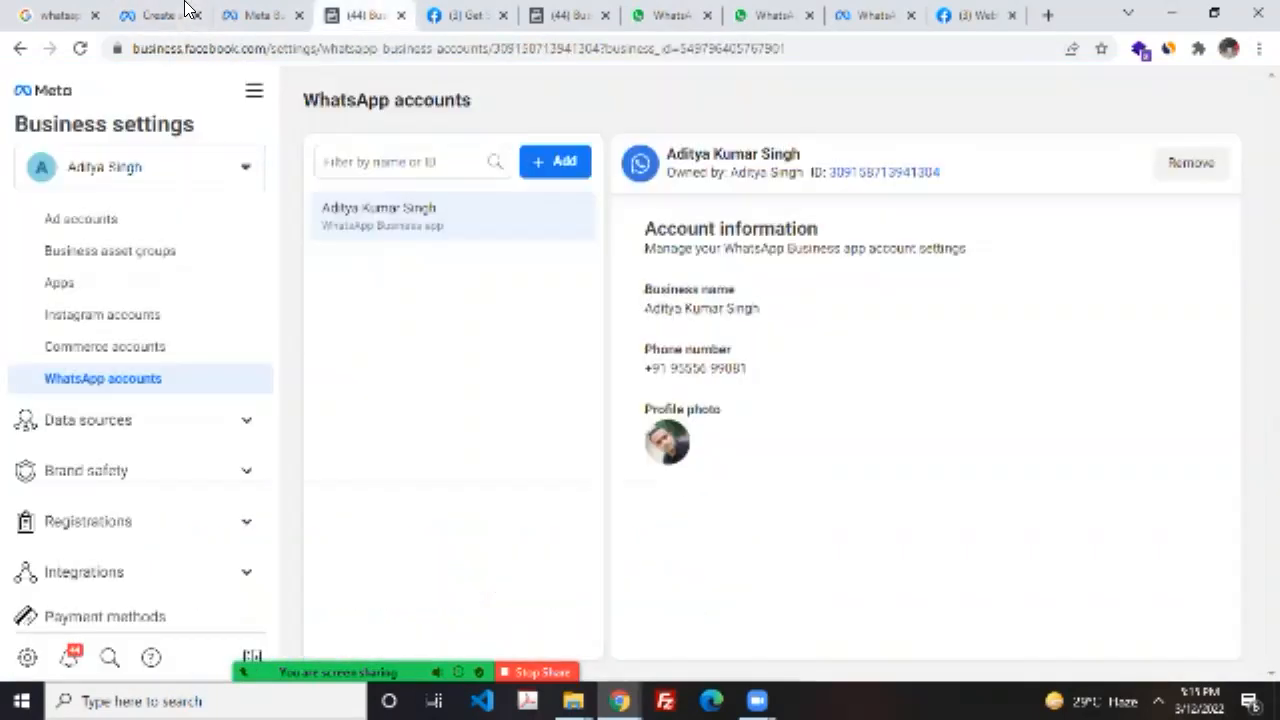
left_click(133, 12)
Step: Replace the existing Google query with "how to use whatsapp api" and run the search
left_click(55, 12)
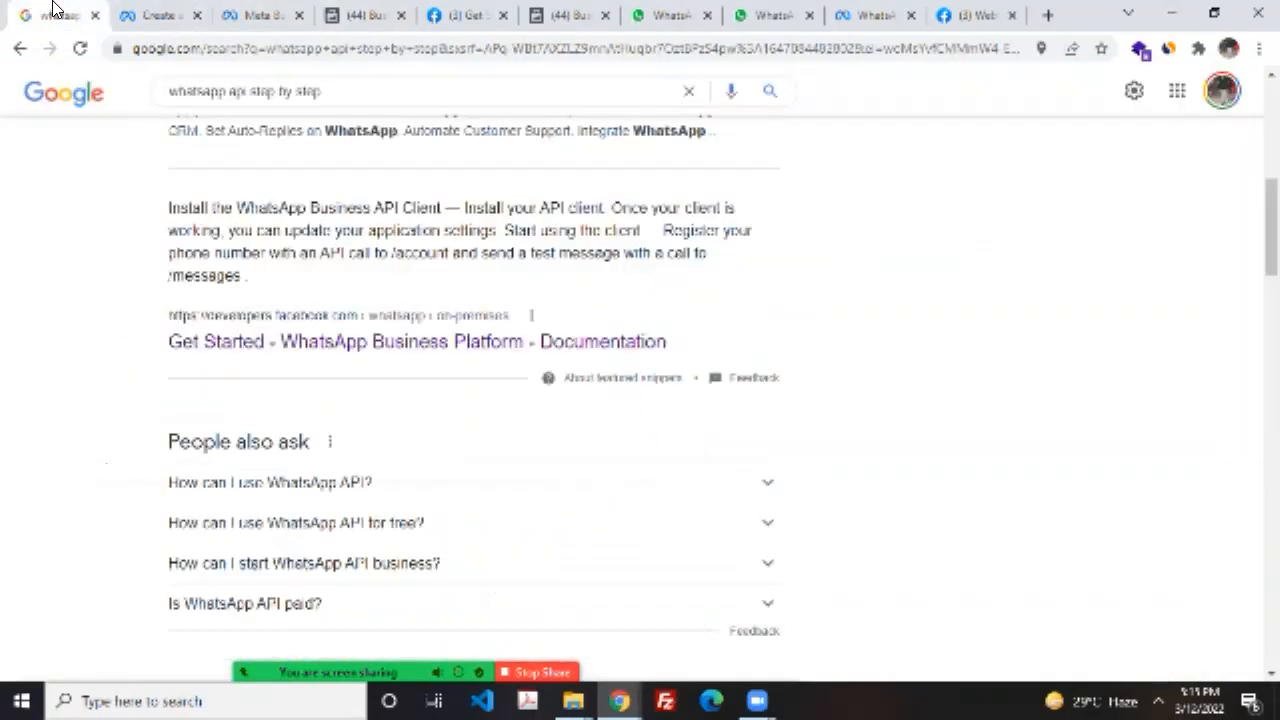
left_click(170, 90)
key("ctrl+a")
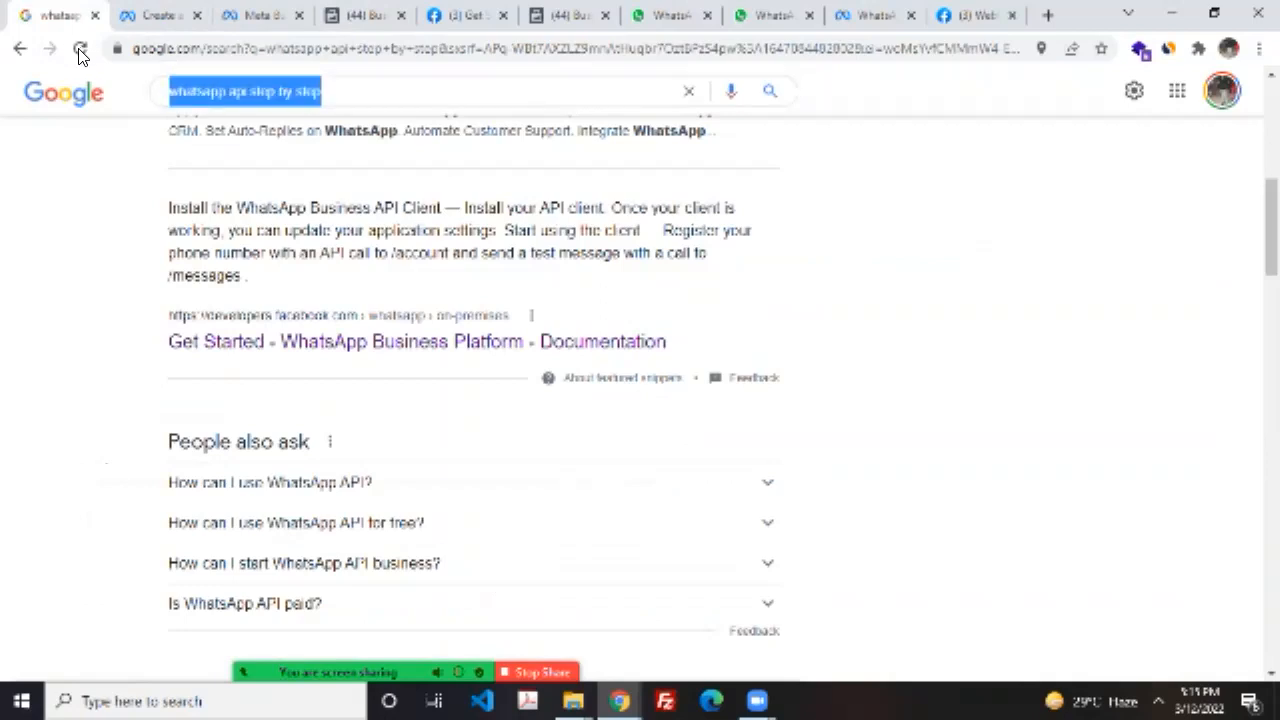
type("hy")
key("BackSpace")
key("BackSpace")
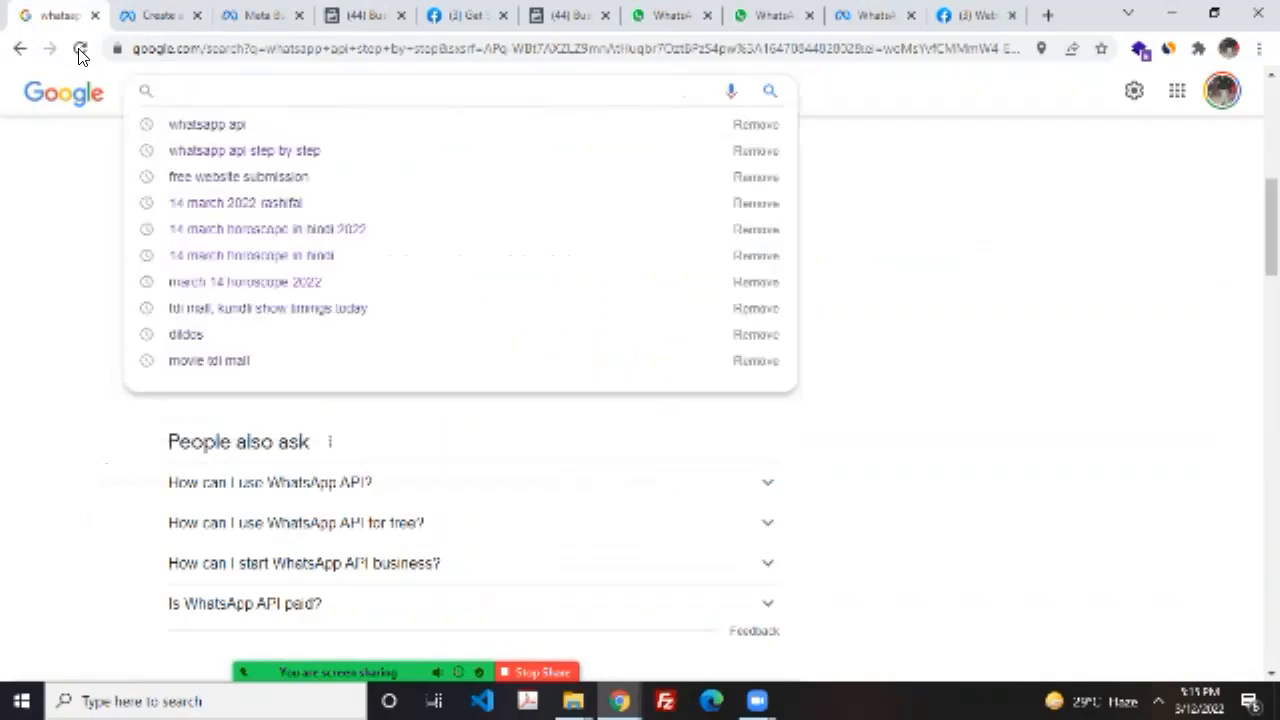
type("who")
key("BackSpace")
key("BackSpace")
key("BackSpace")
type("ho")
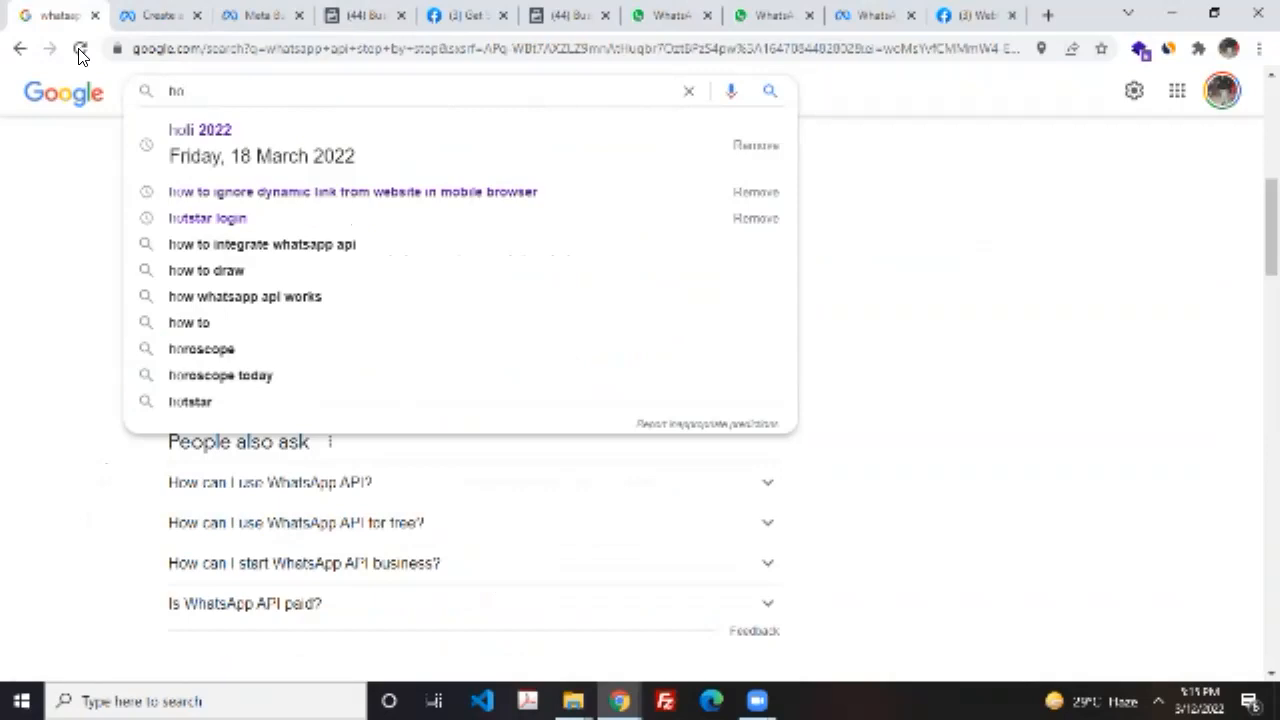
type("w ti")
key("BackSpace")
type("o u")
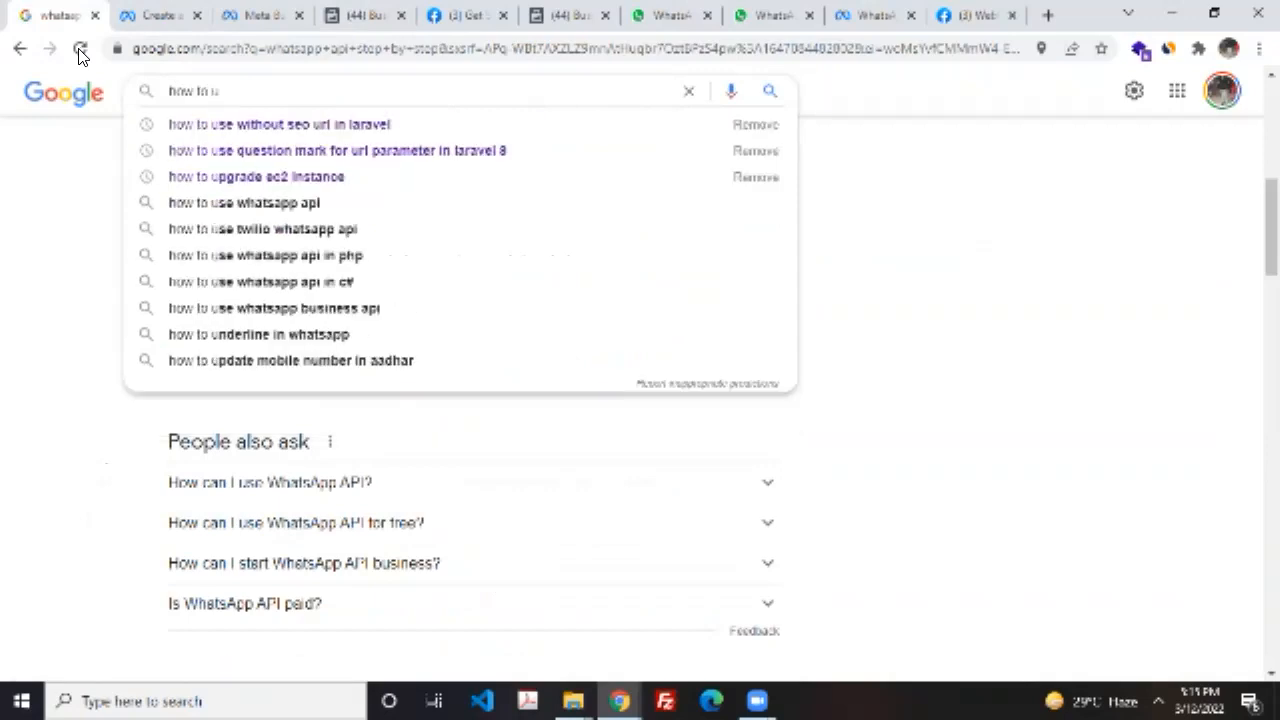
type("se ")
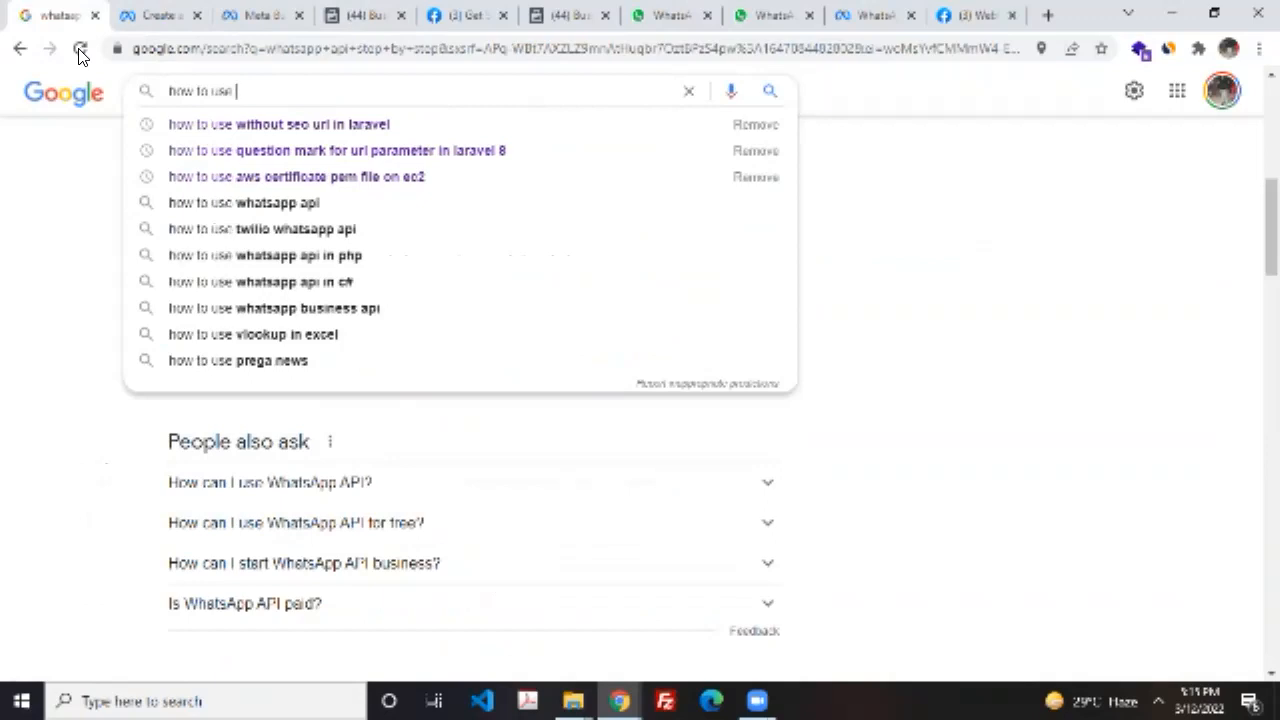
type("w")
key("BackSpace")
type("whatsapp api")
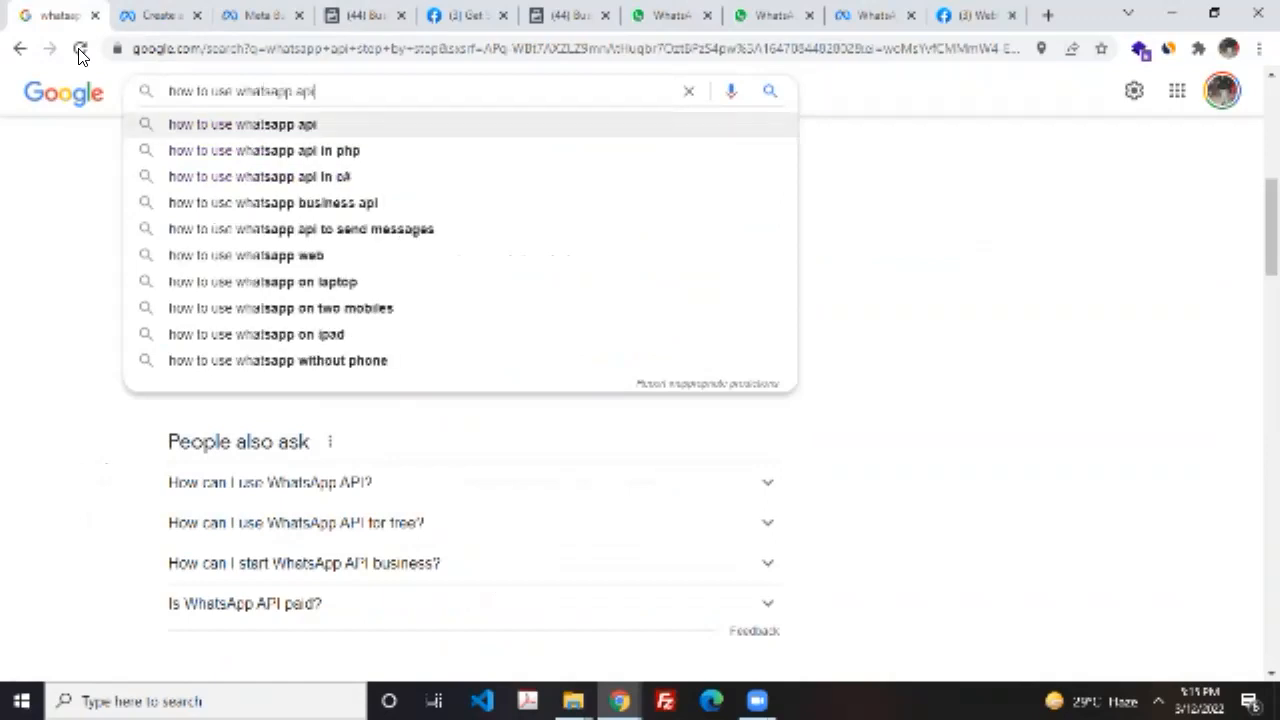
key("Return")
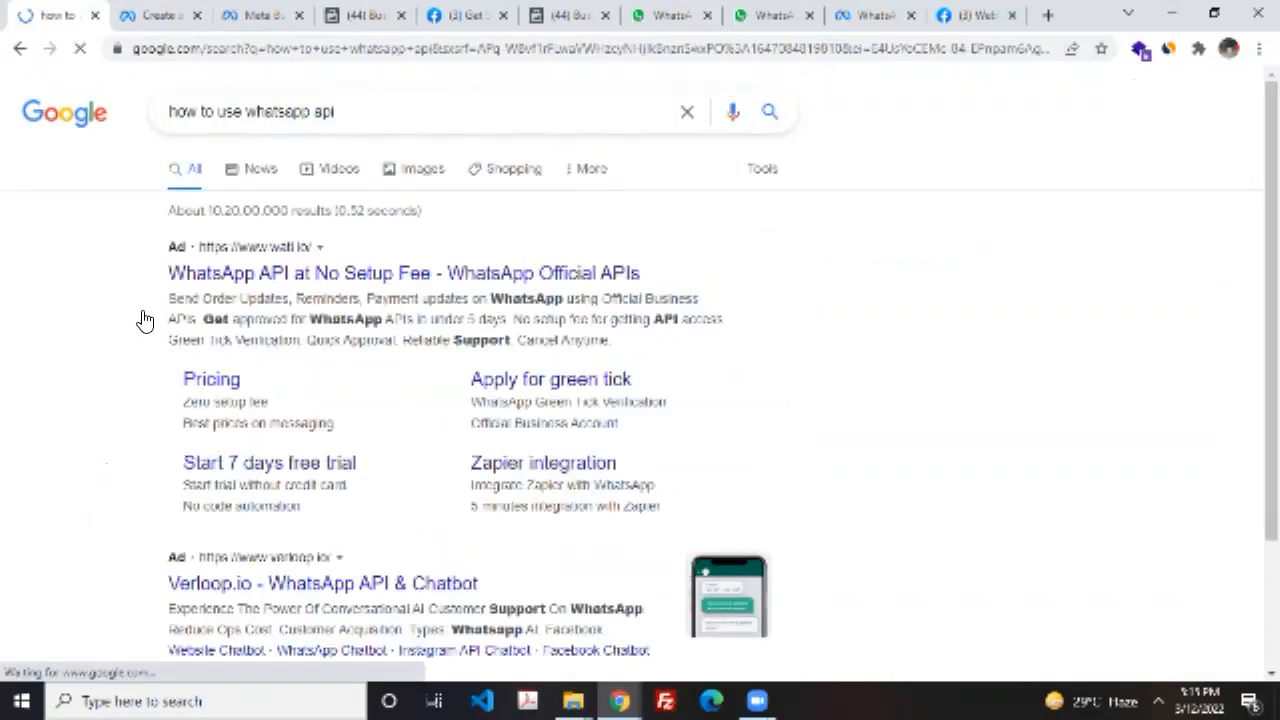
Step: Open the WhatsApp Business API result from whatsapp.com and look through the whole page
scroll(117, 222, "down", 8)
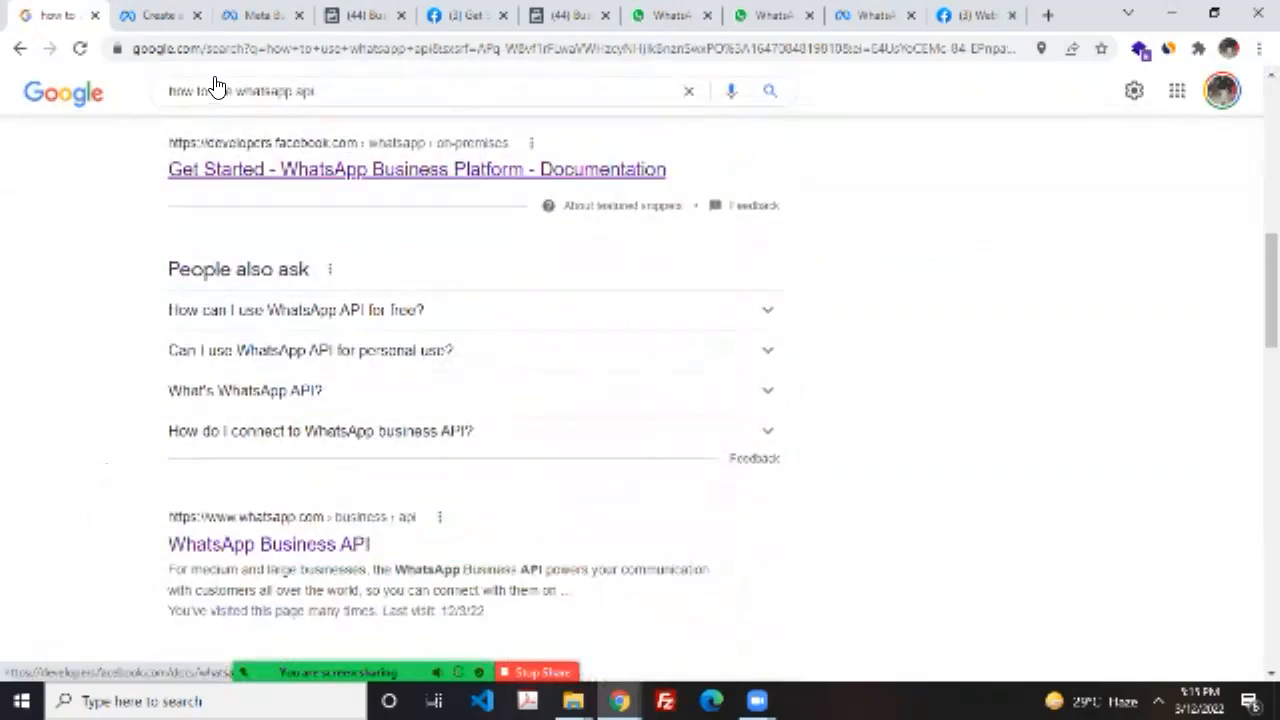
left_click(269, 545)
scroll(157, 280, "down", 3)
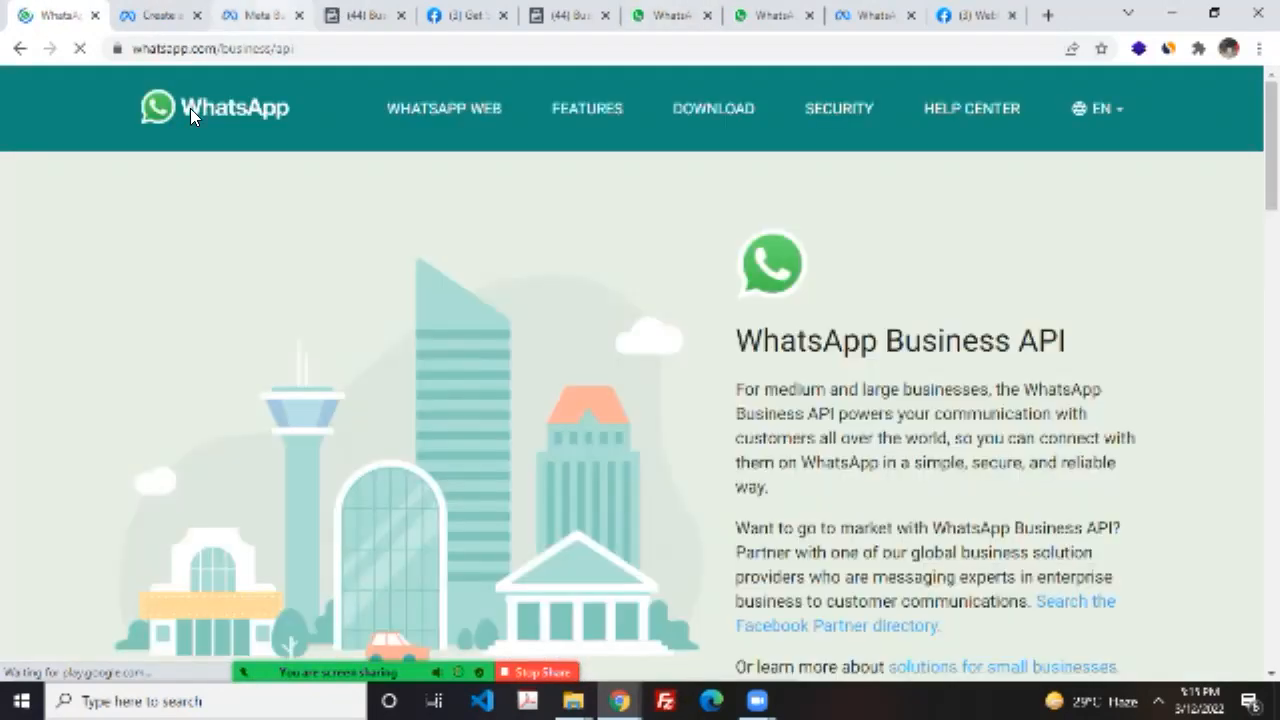
scroll(190, 110, "down", 3)
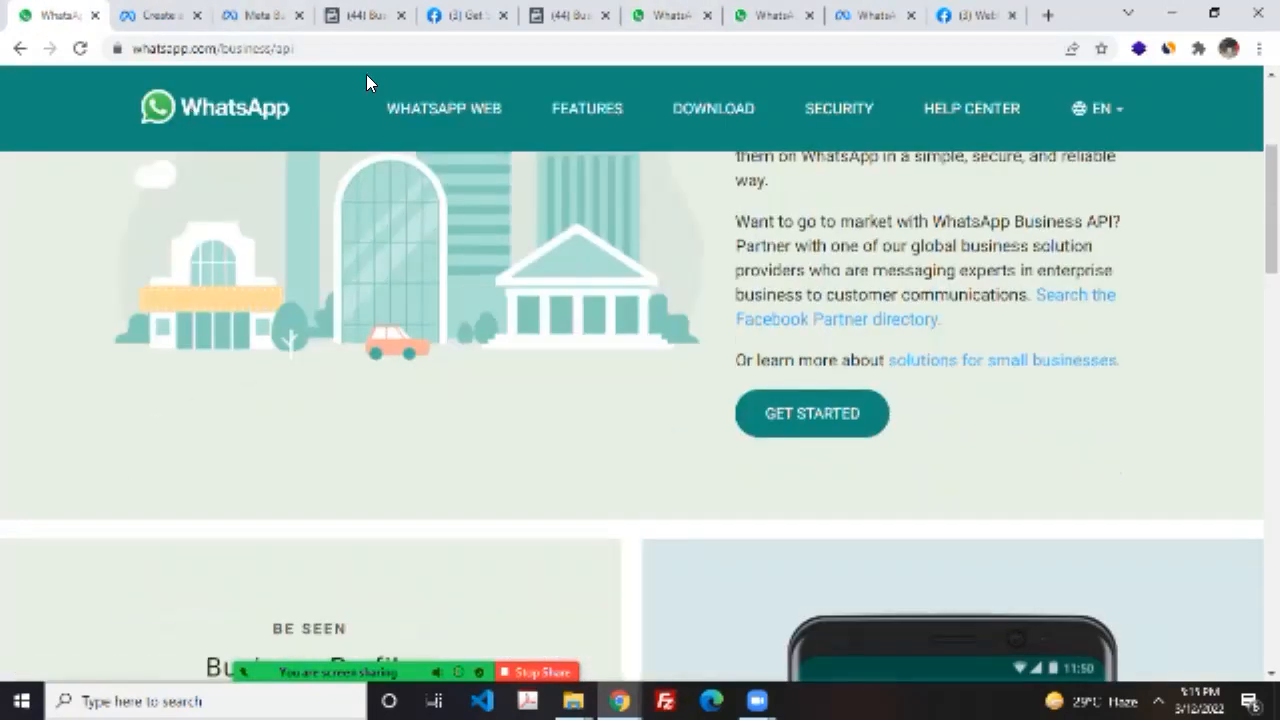
scroll(406, 224, "down", 10)
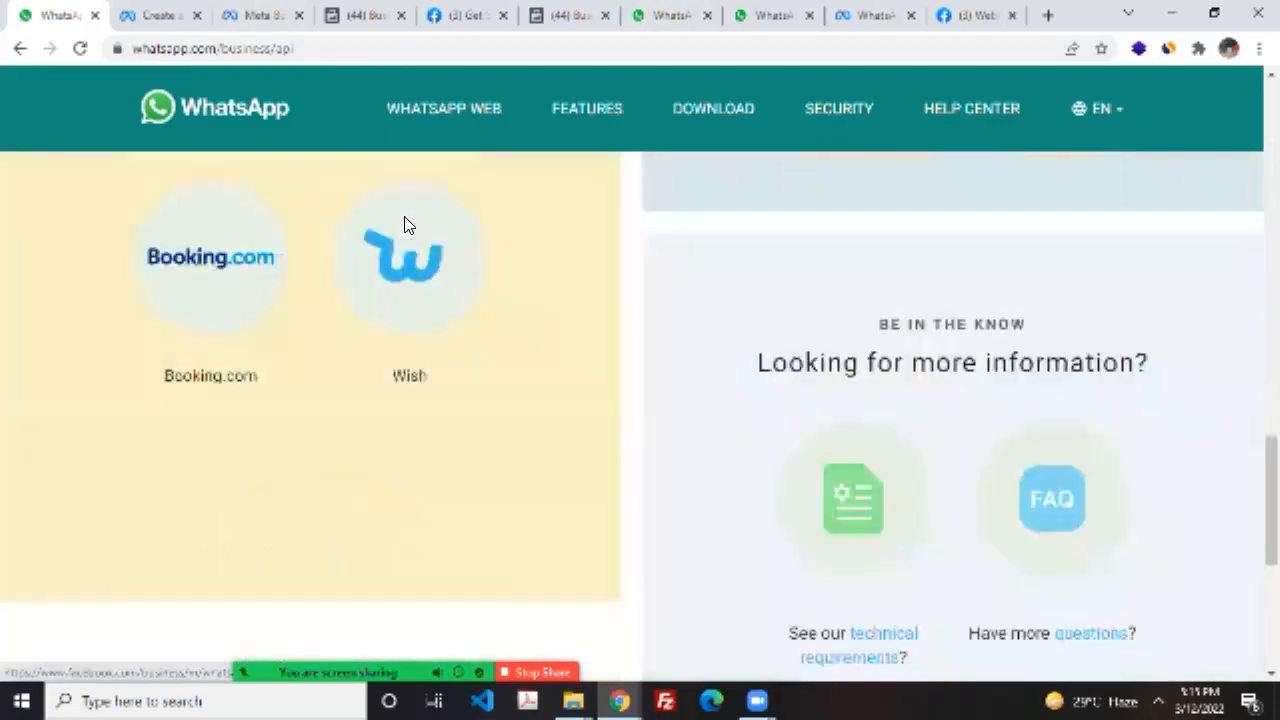
scroll(404, 224, "down", 4)
key("Home")
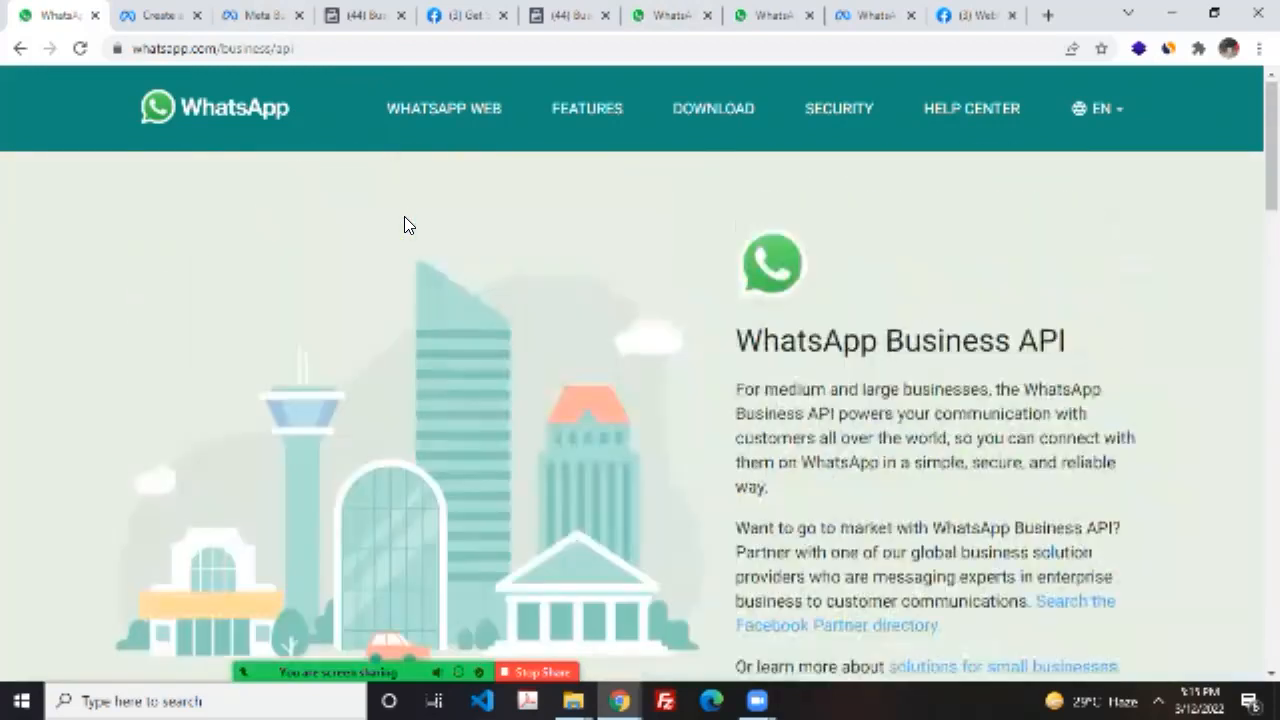
Step: Return to the search results and open the WhatsApp Business API page in a new tab
key("alt+Left")
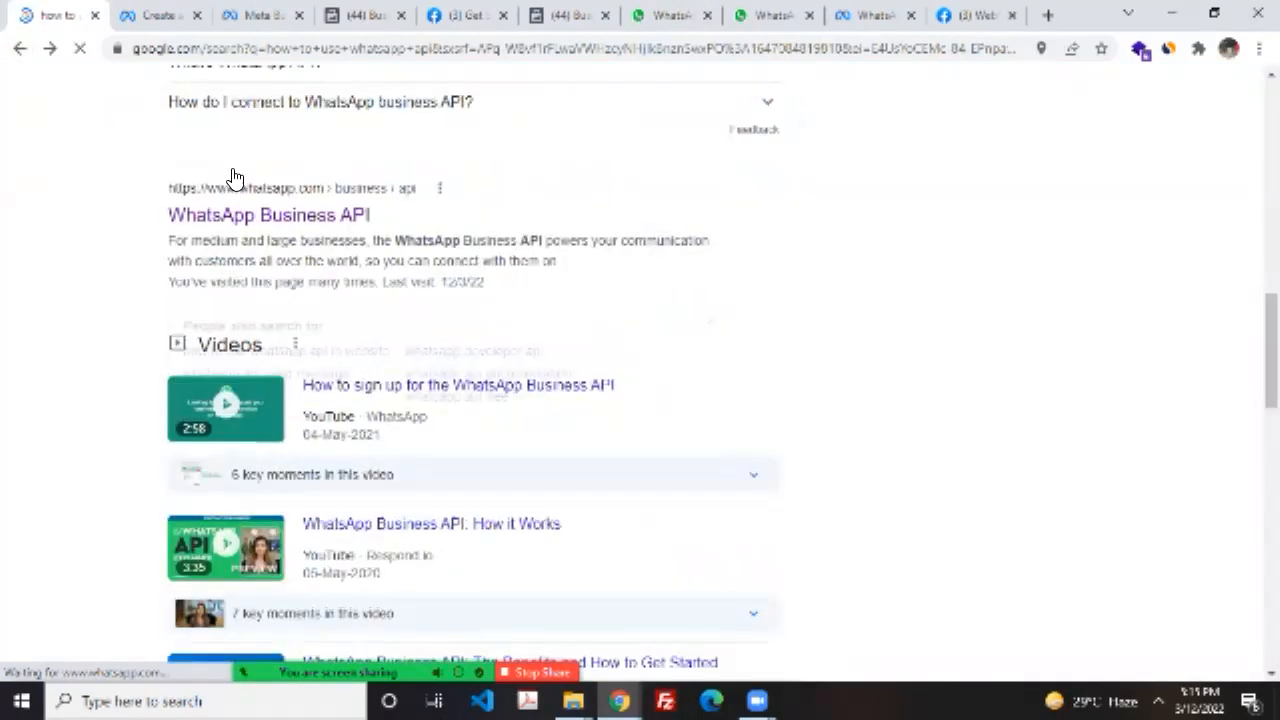
scroll(233, 176, "up", 6)
scroll(233, 176, "down", 3)
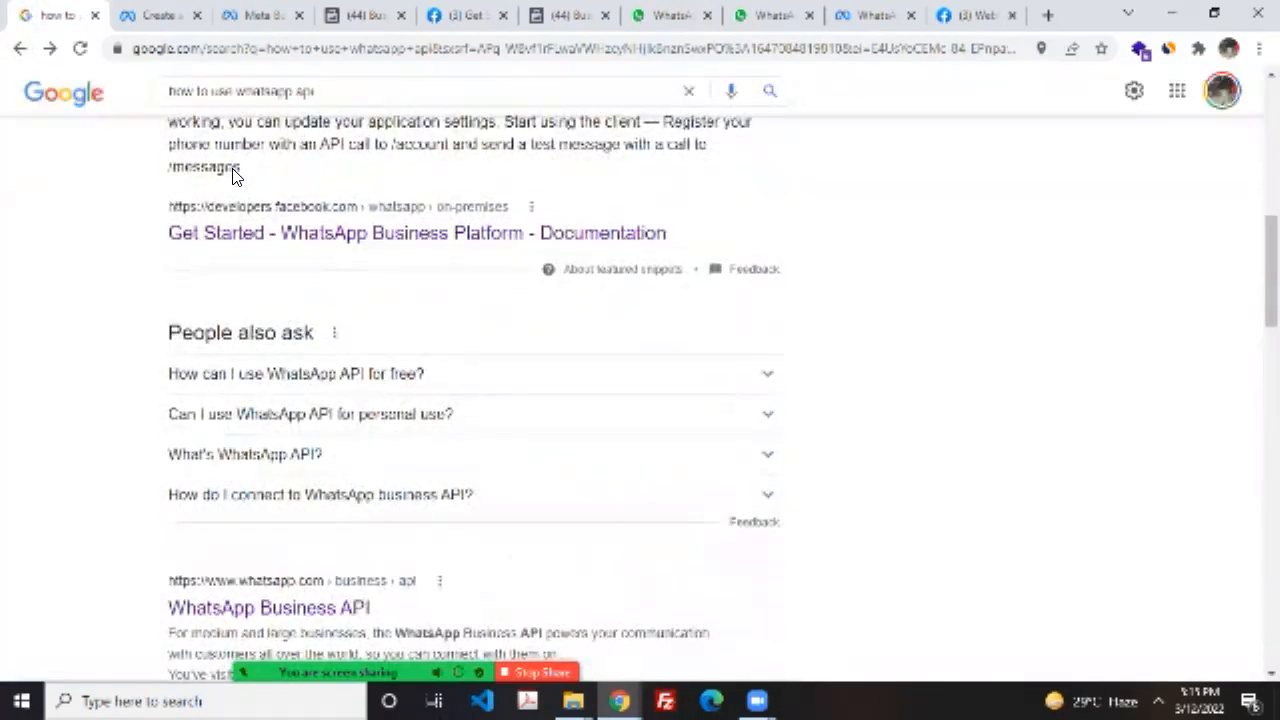
scroll(233, 176, "down", 1)
right_click(459, 335)
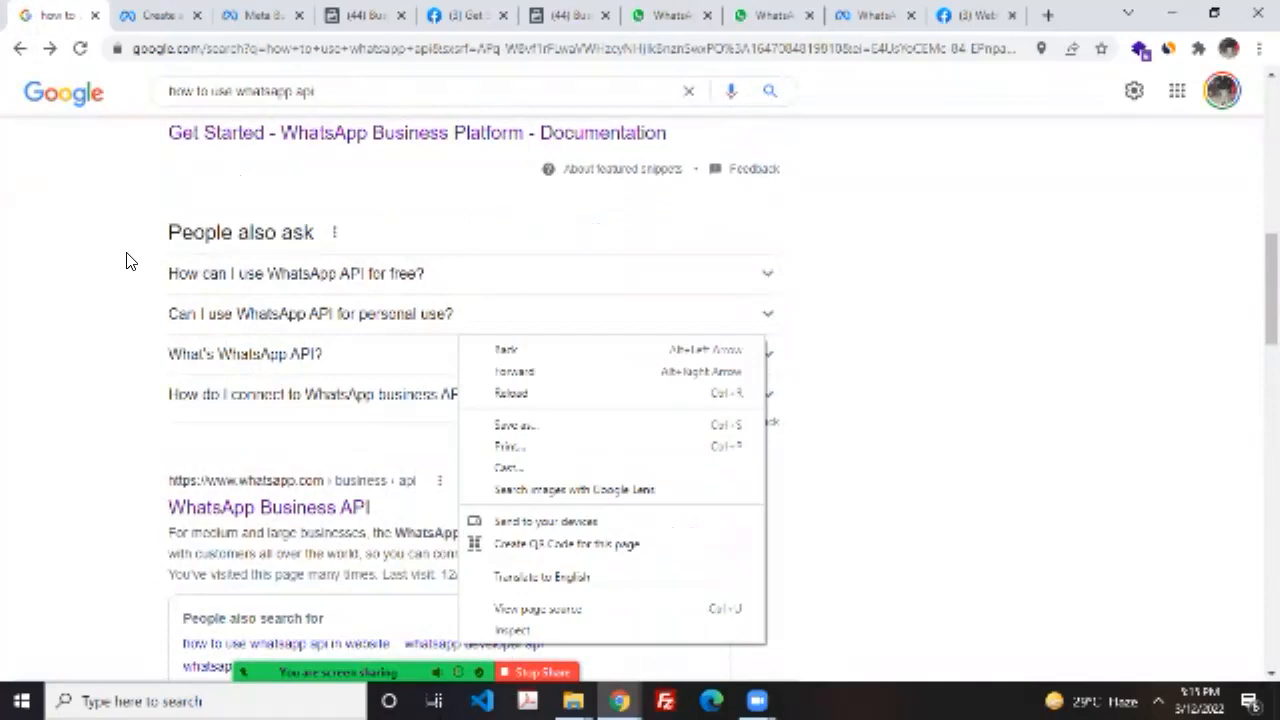
left_click(11, 212)
scroll(11, 212, "down", 2)
middle_click(285, 308)
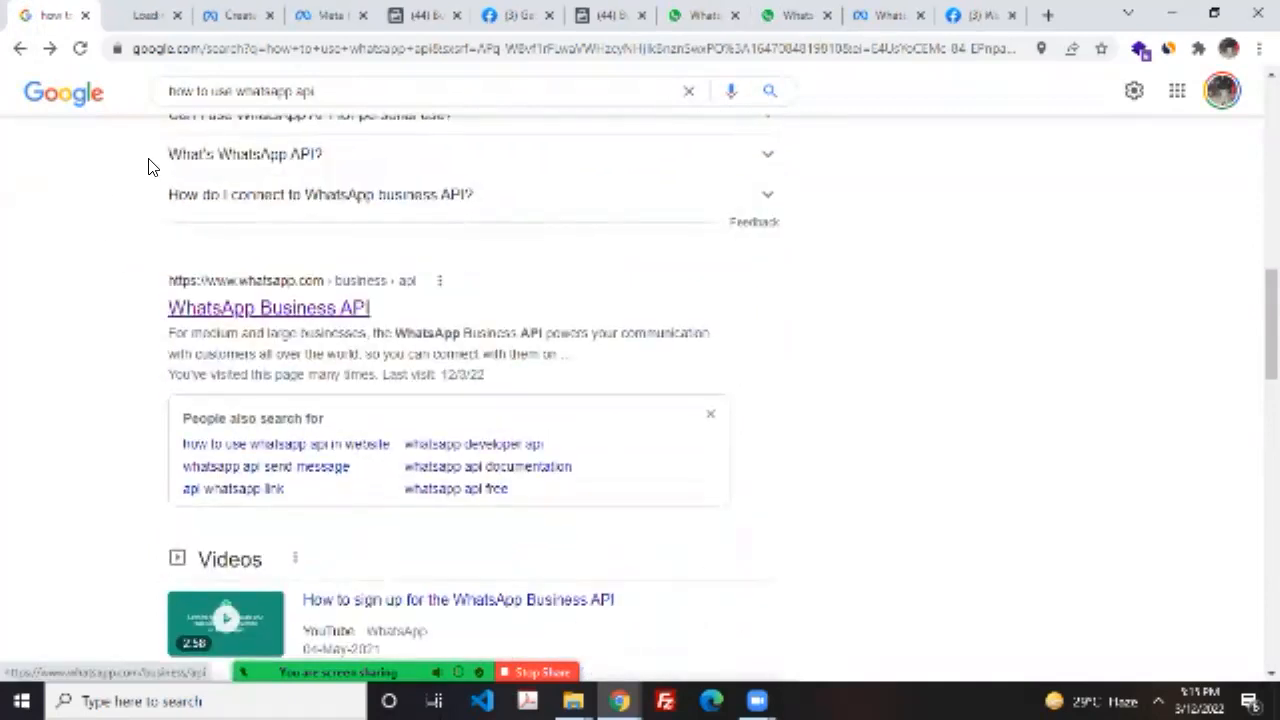
left_click(140, 15)
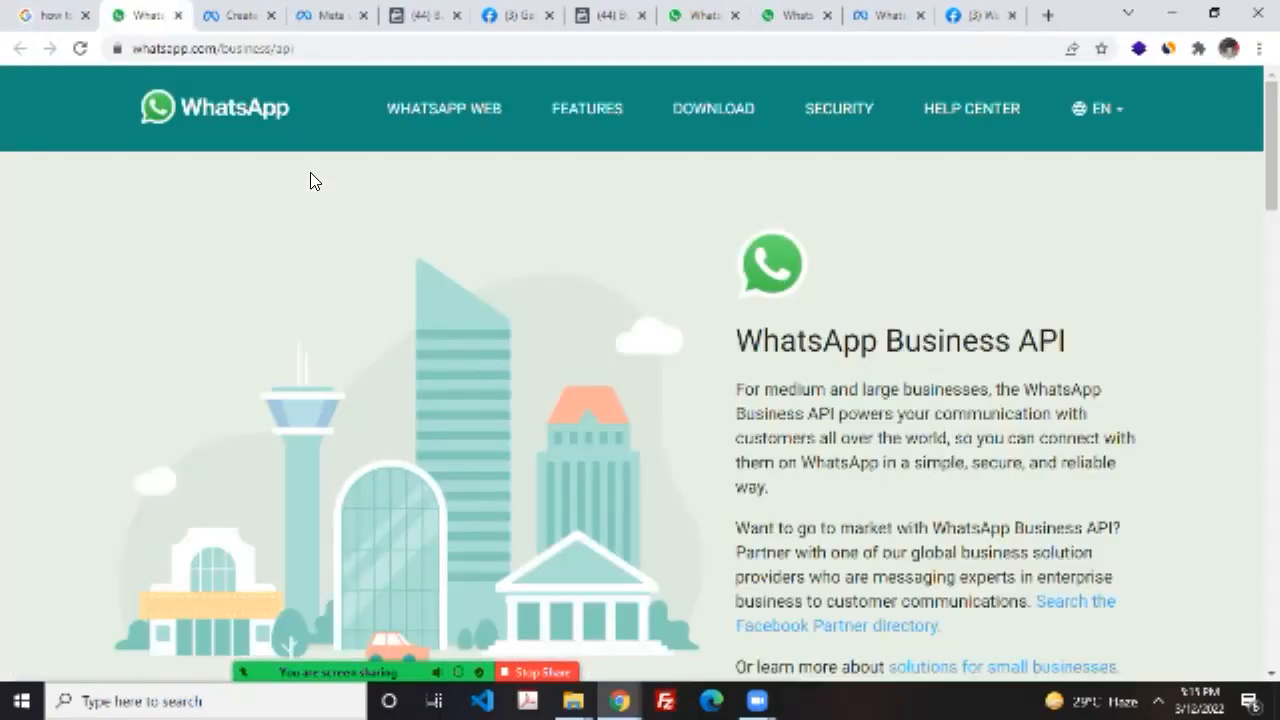
Step: Open the Get Started form for the WhatsApp Business API and look over its fields down to Submit
scroll(429, 329, "down", 1)
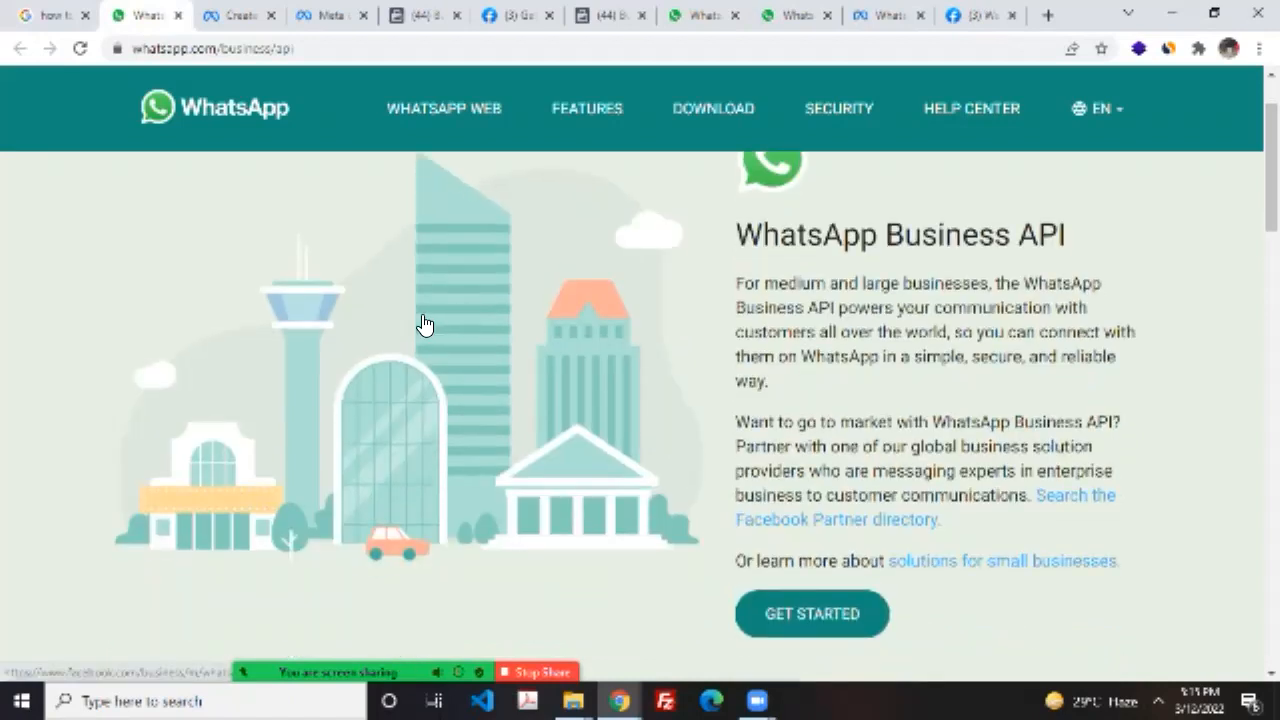
left_click(424, 323)
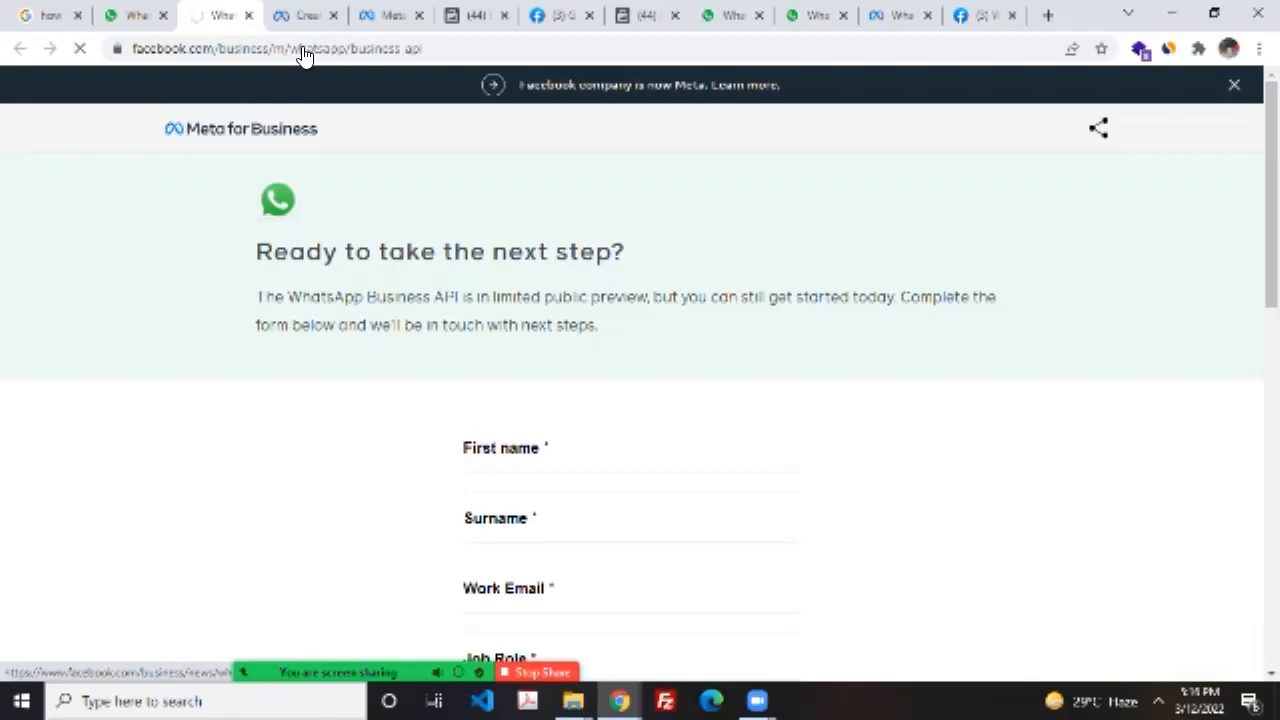
scroll(262, 167, "down", 15)
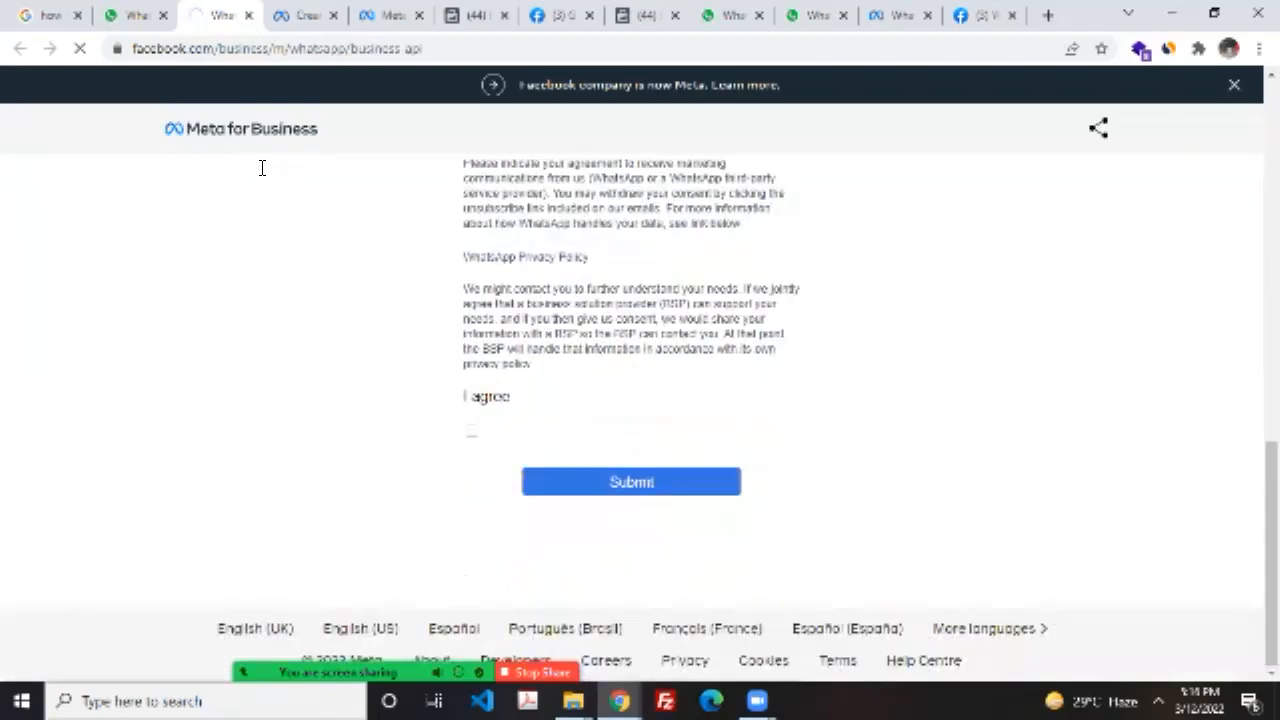
scroll(262, 167, "up", 12)
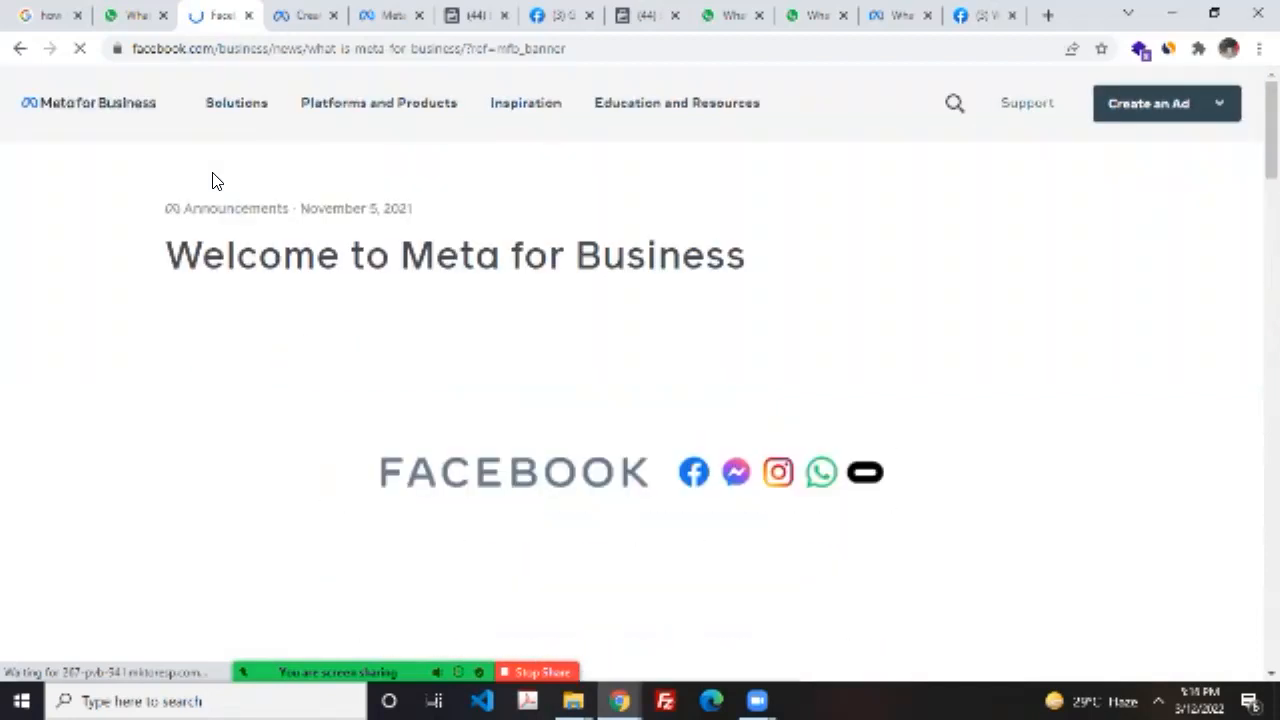
Step: Skim the Welcome to Meta for Business announcement, go back to the sign-up form and close its tab
scroll(212, 181, "down", 20)
left_click(11, 37)
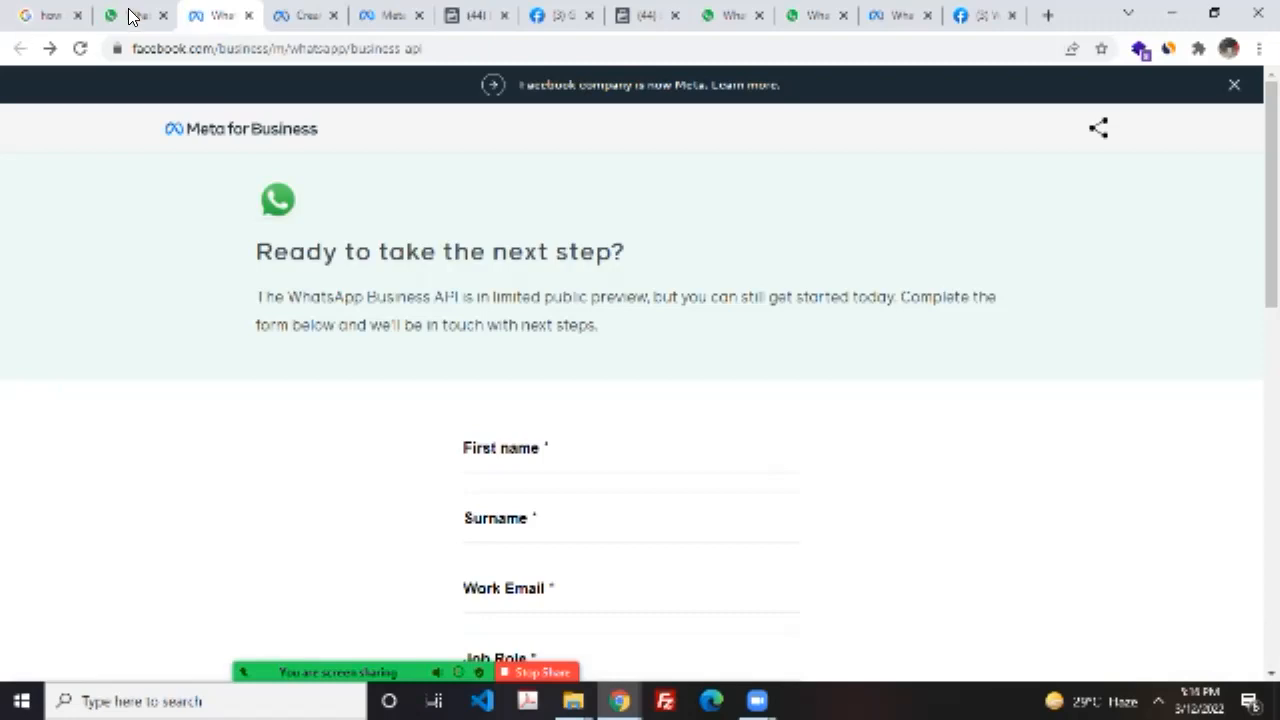
key("ctrl+w")
Step: Browse the Google results, open the Get Started WhatsApp Business Platform documentation in a new tab and look through it
left_click(40, 12)
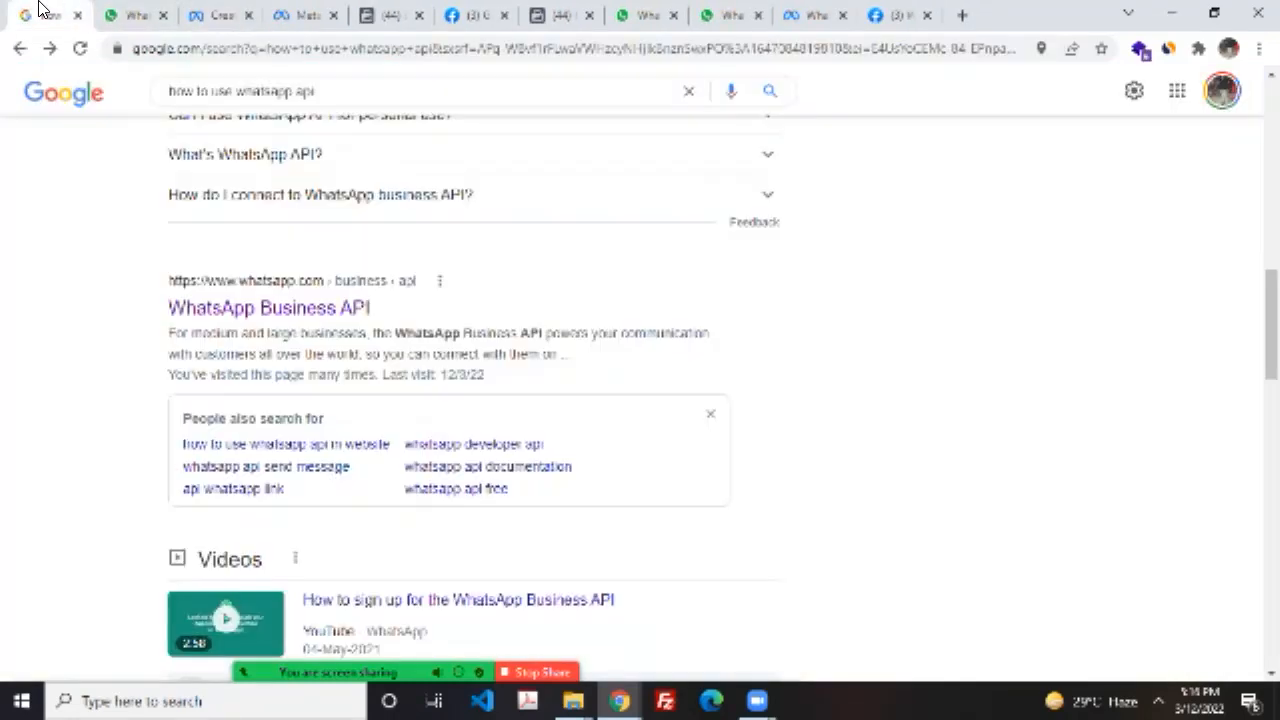
scroll(110, 220, "down", 10)
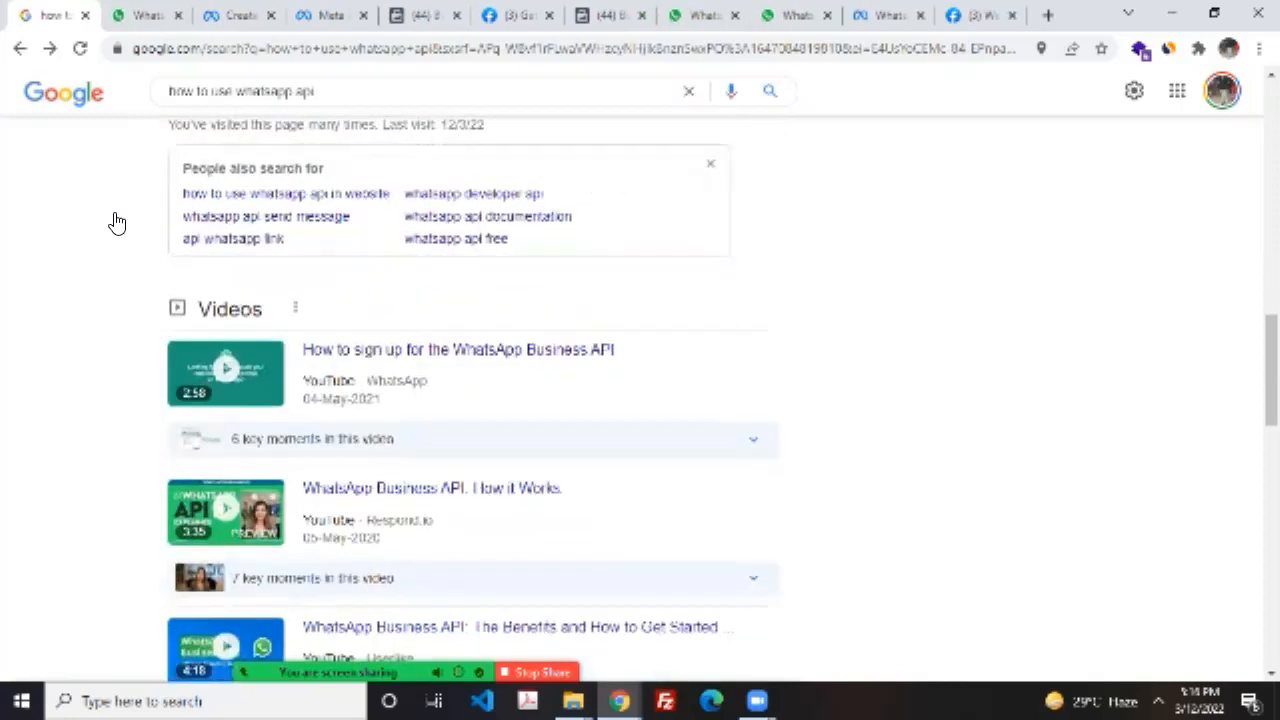
scroll(116, 221, "up", 3)
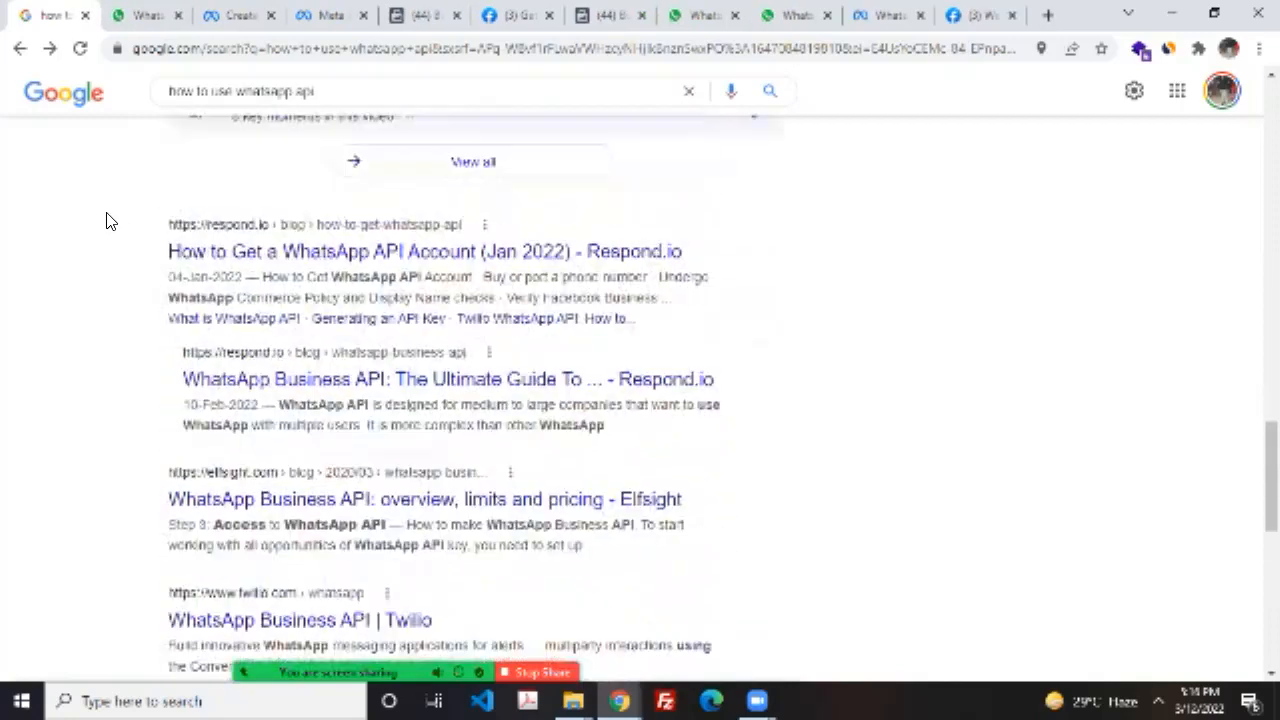
scroll(116, 221, "up", 10)
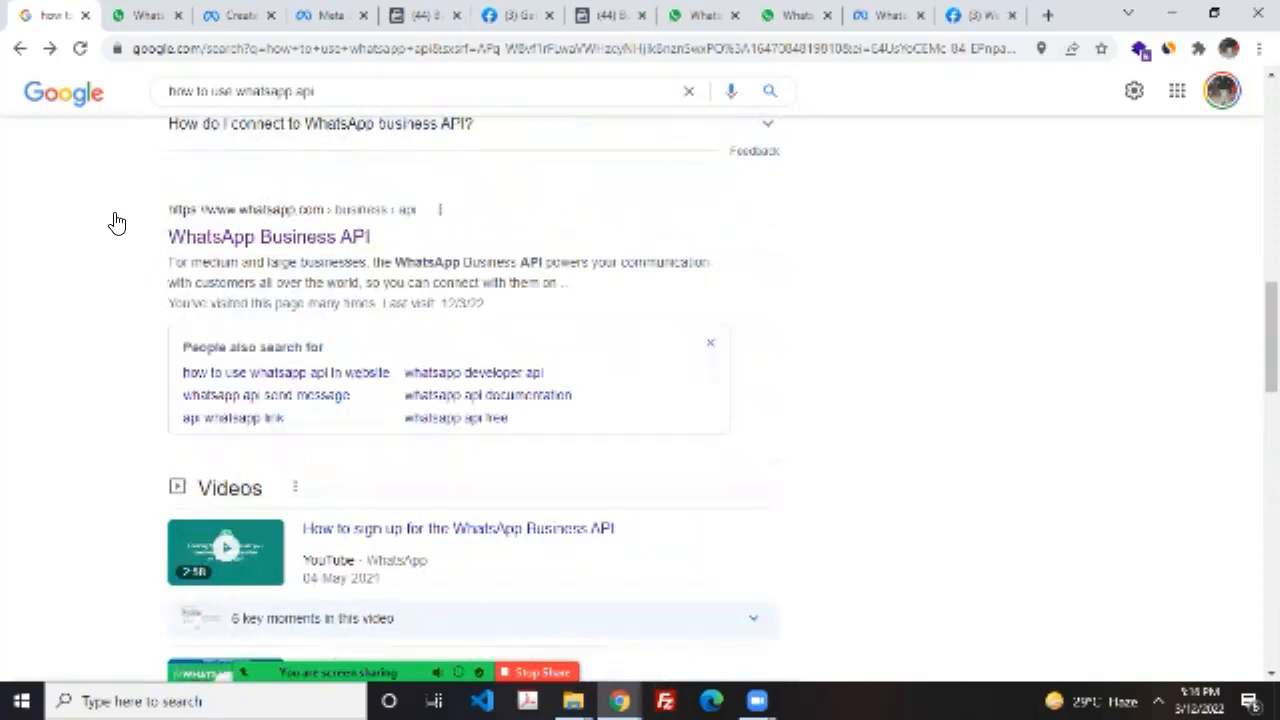
scroll(116, 222, "up", 4)
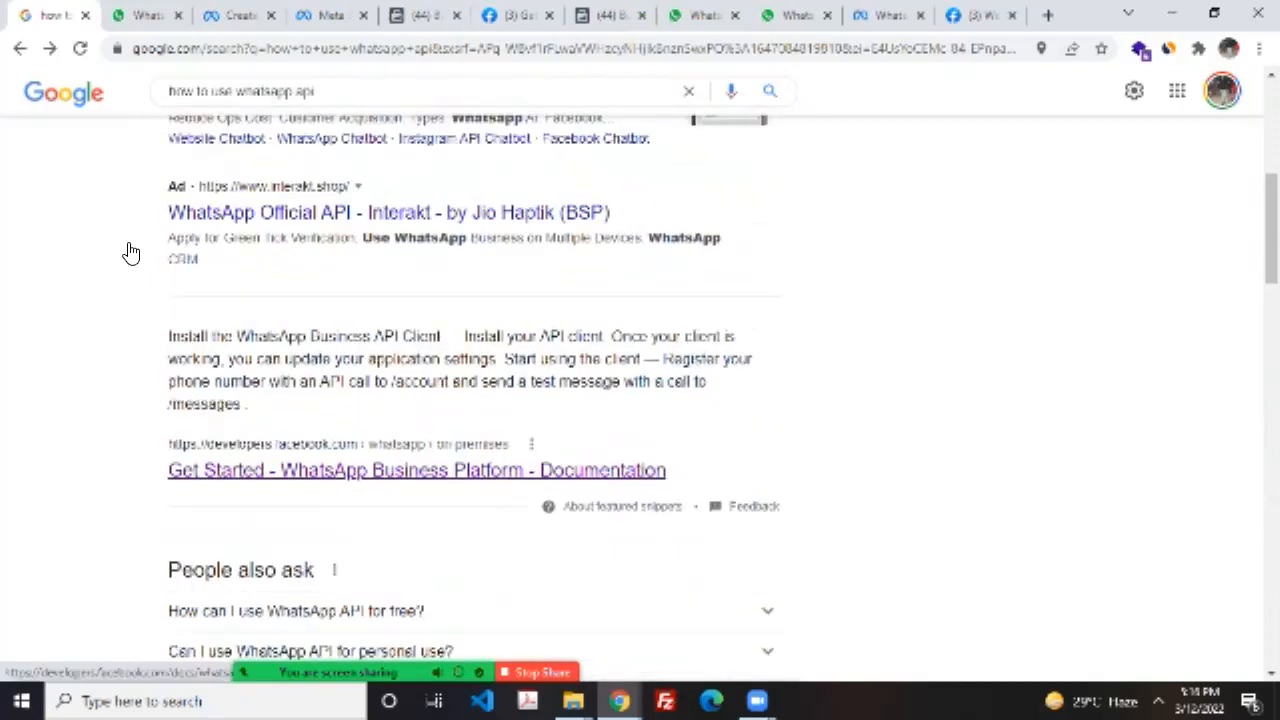
left_click(243, 470, "ctrl")
left_click(137, 10)
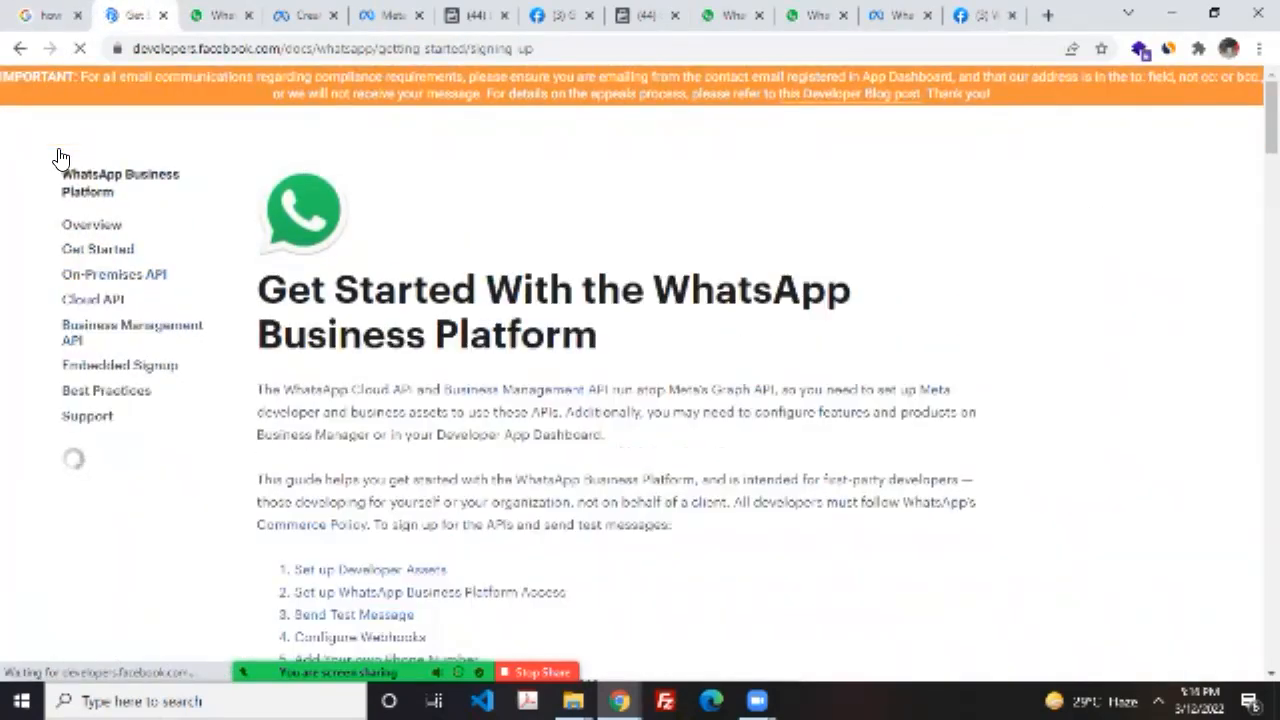
scroll(243, 194, "down", 10)
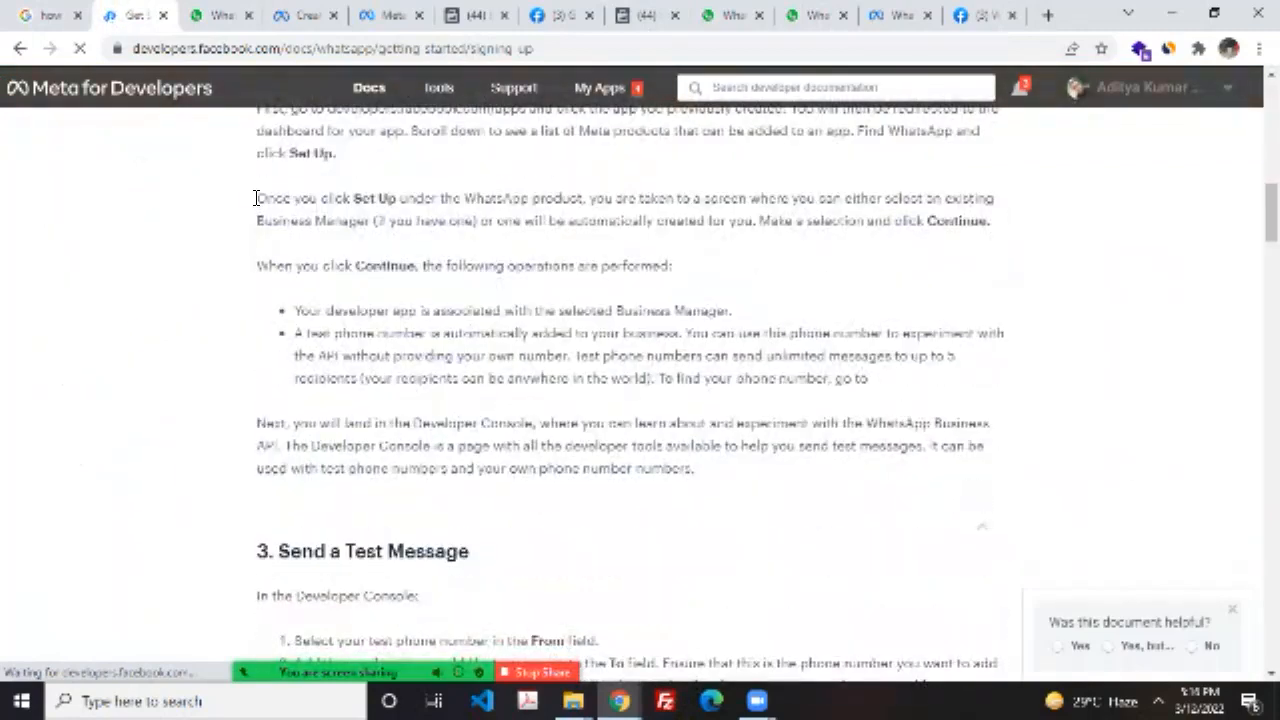
Step: Look through the WhatsApp Business Platform signup guide from Set up Developer Assets to Configure Webhooks and return to its beginning
scroll(256, 198, "down", 3)
scroll(252, 196, "down", 4)
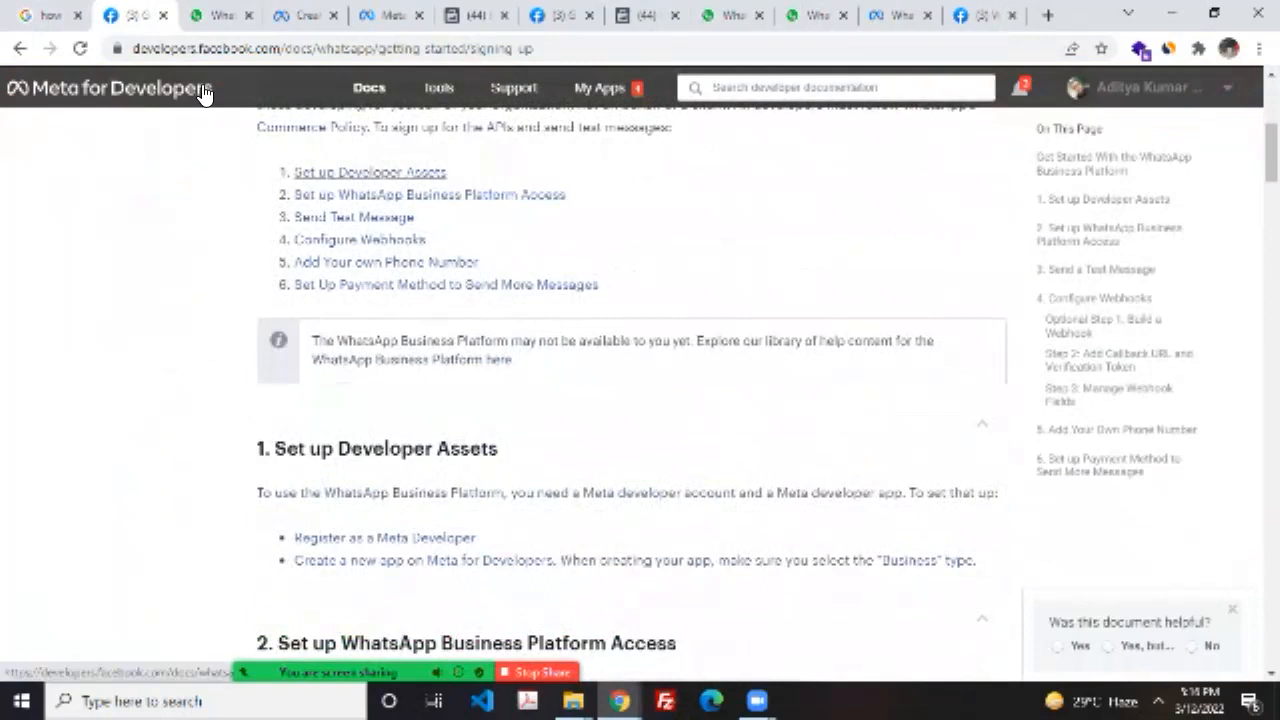
left_click(370, 172)
scroll(268, 245, "down", 9)
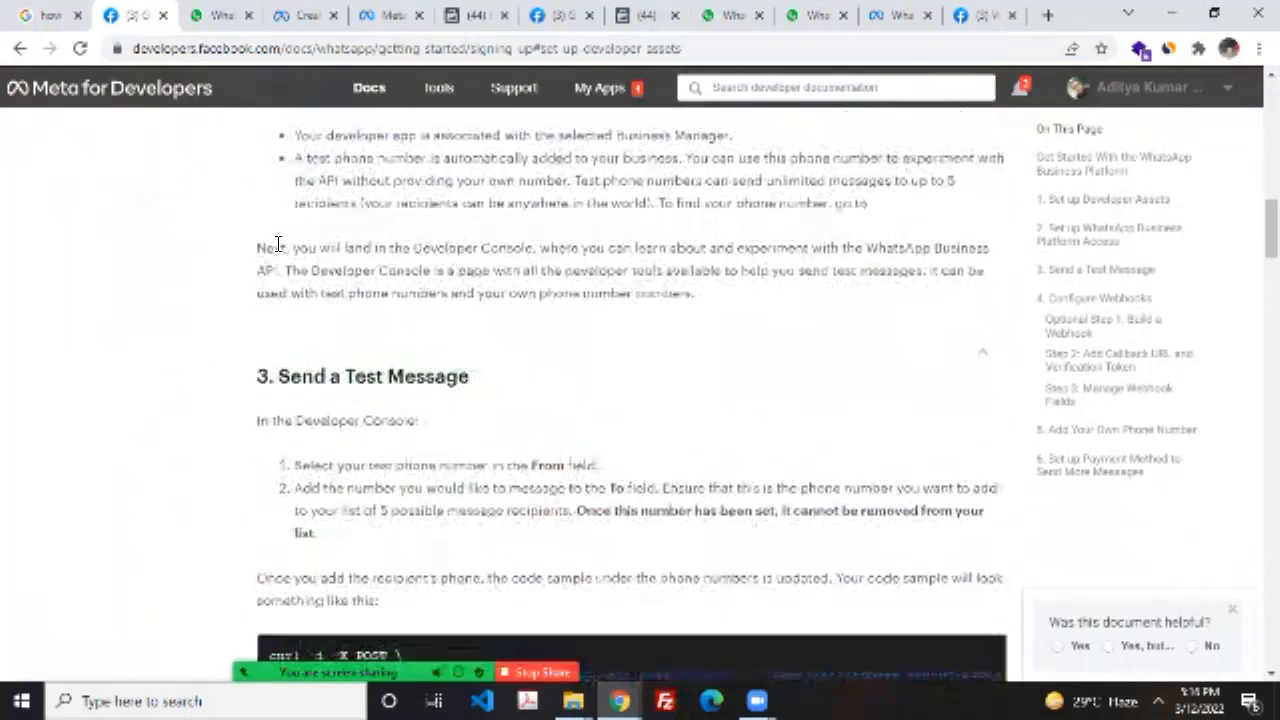
scroll(268, 245, "down", 3)
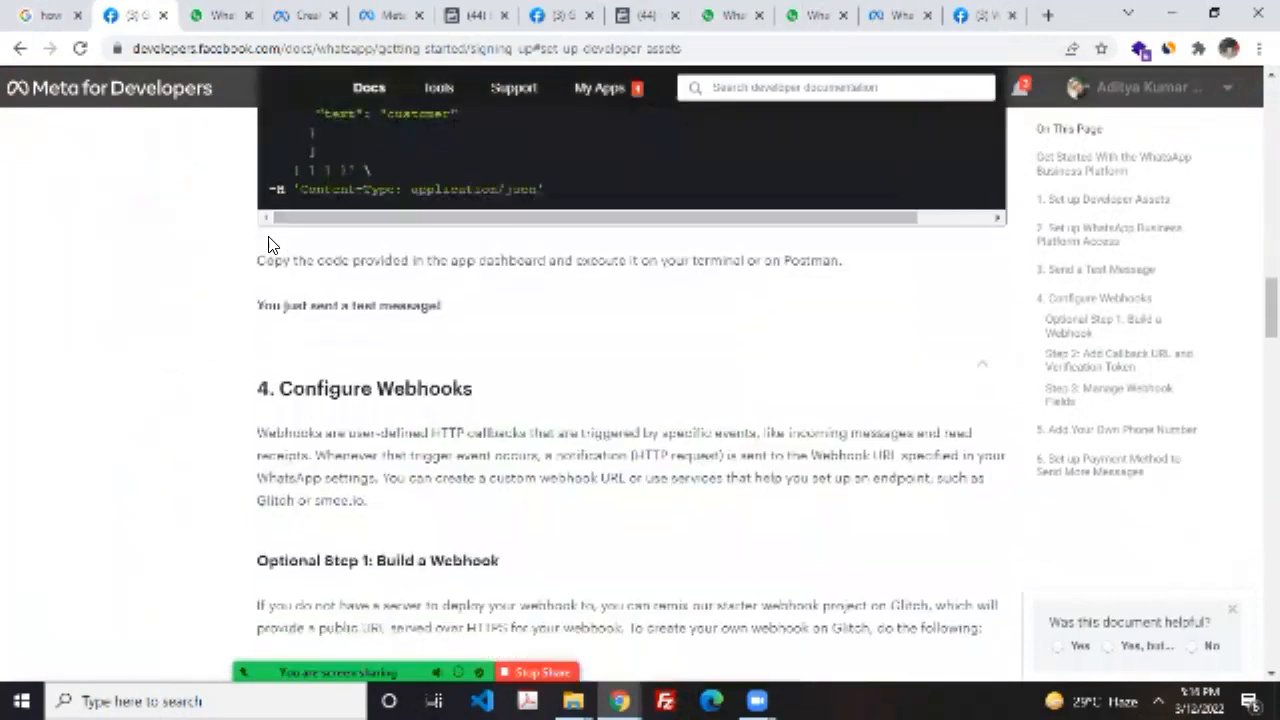
scroll(268, 245, "up", 12)
left_click_drag(525, 484, 657, 700)
left_click(104, 228)
scroll(85, 203, "up", 10)
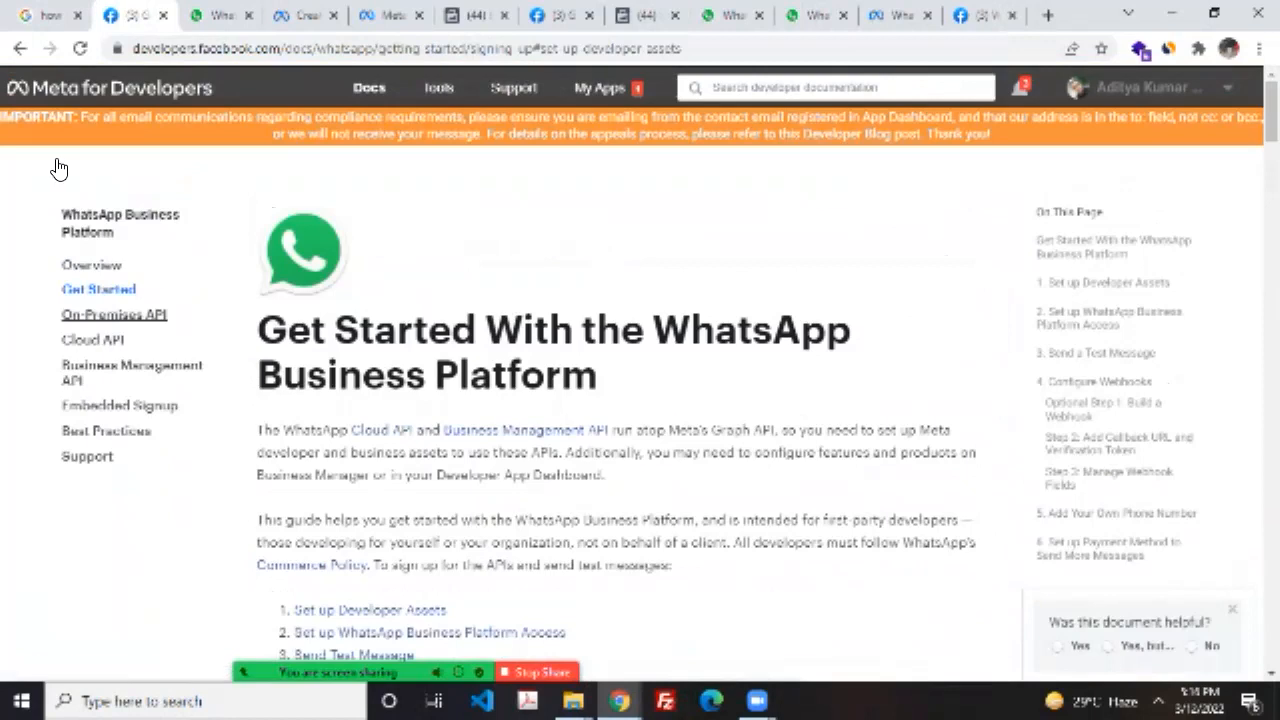
Step: Open the Cloud API Get Started documentation and skim its stages and setup steps
left_click(92, 340)
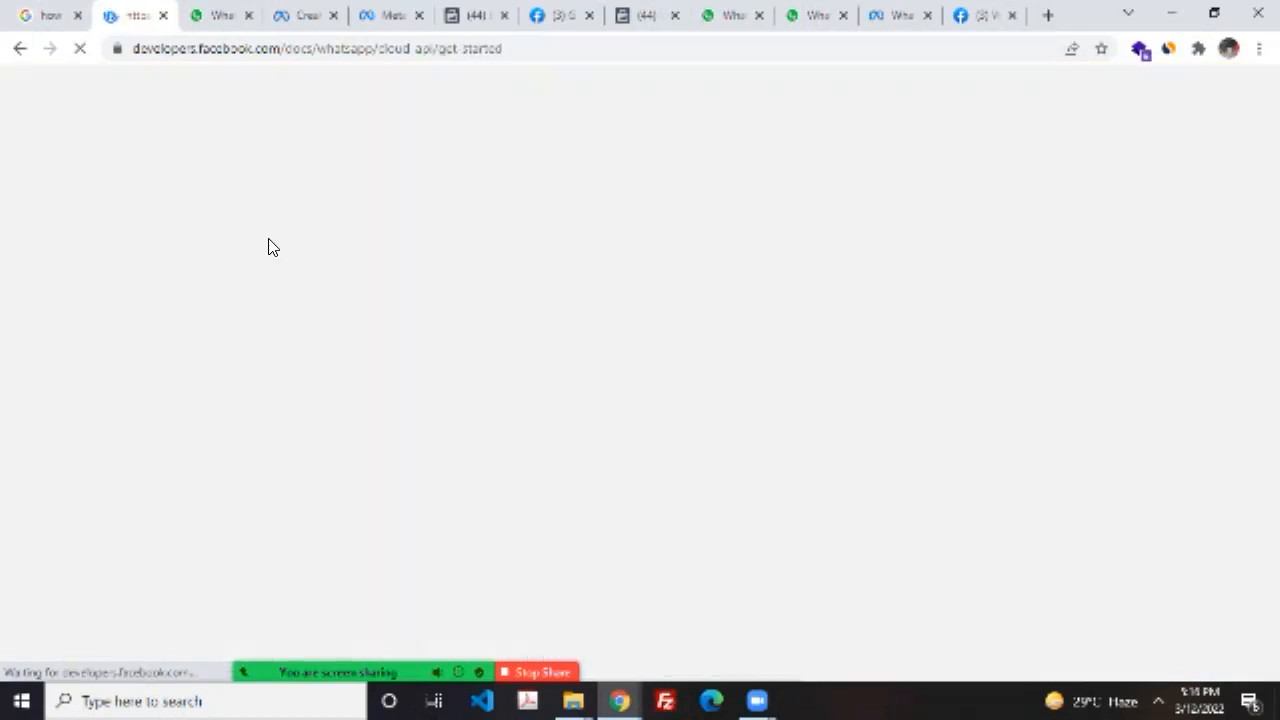
scroll(268, 246, "down", 3)
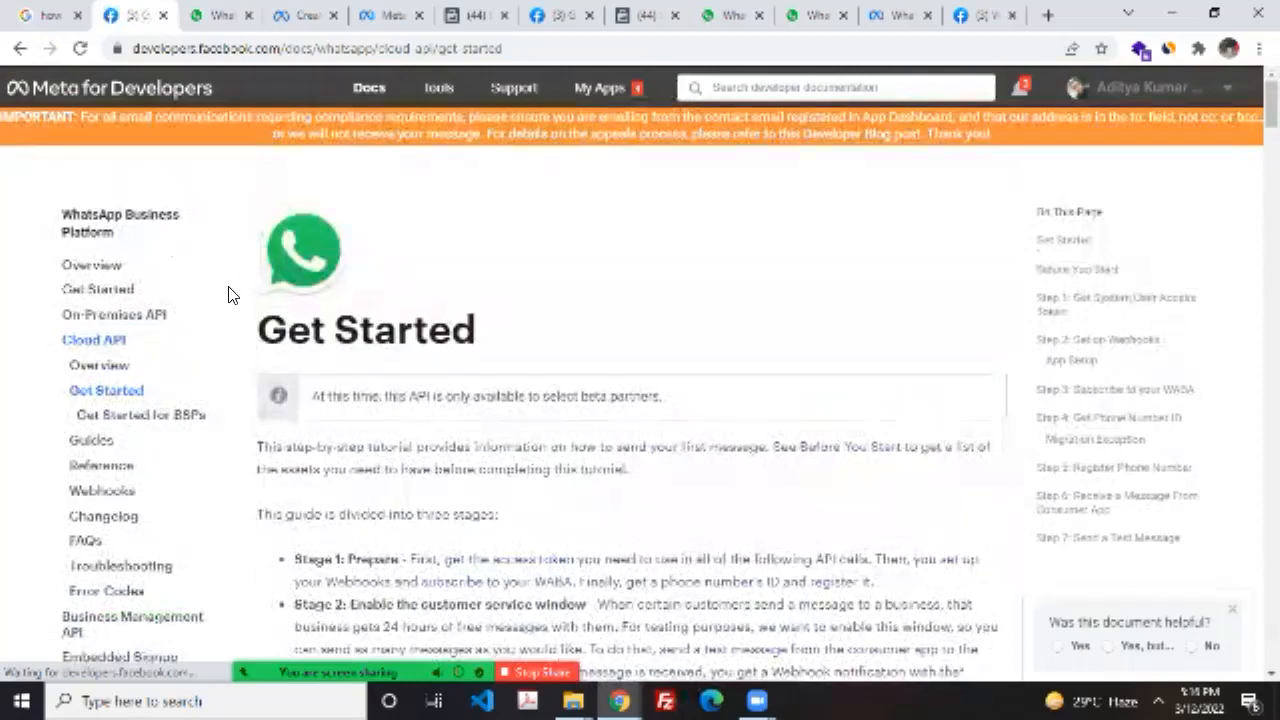
scroll(229, 292, "down", 10)
scroll(229, 295, "down", 4)
scroll(230, 294, "up", 3)
scroll(229, 292, "up", 10)
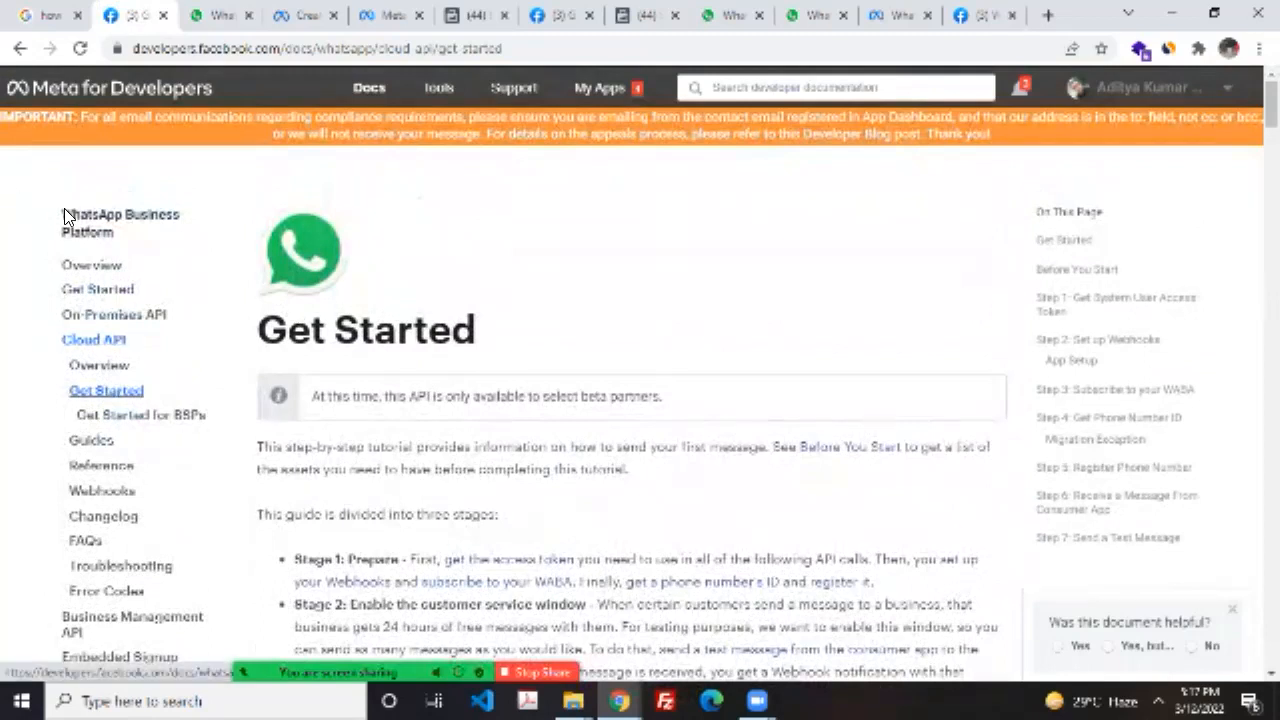
Step: Read the Cloud API prerequisites under Before You Start and the instructions in Step 1: Get System User Access Token
left_click(63, 207)
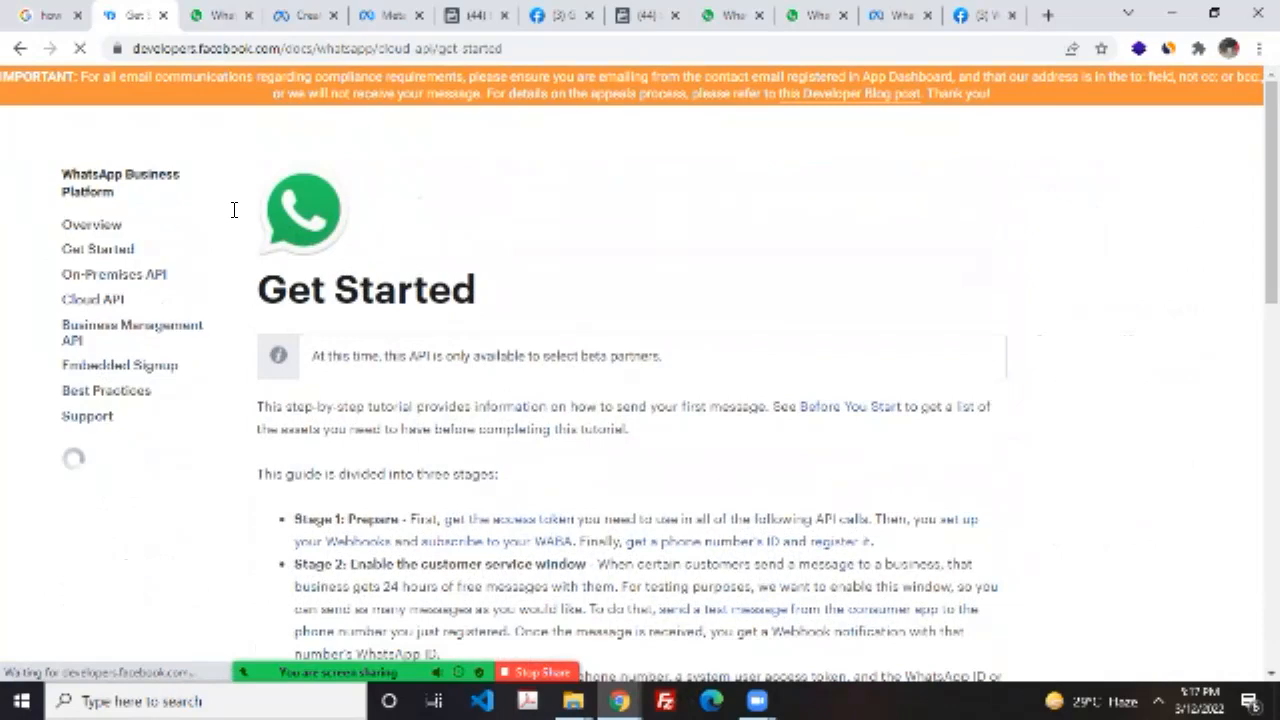
scroll(228, 208, "down", 12)
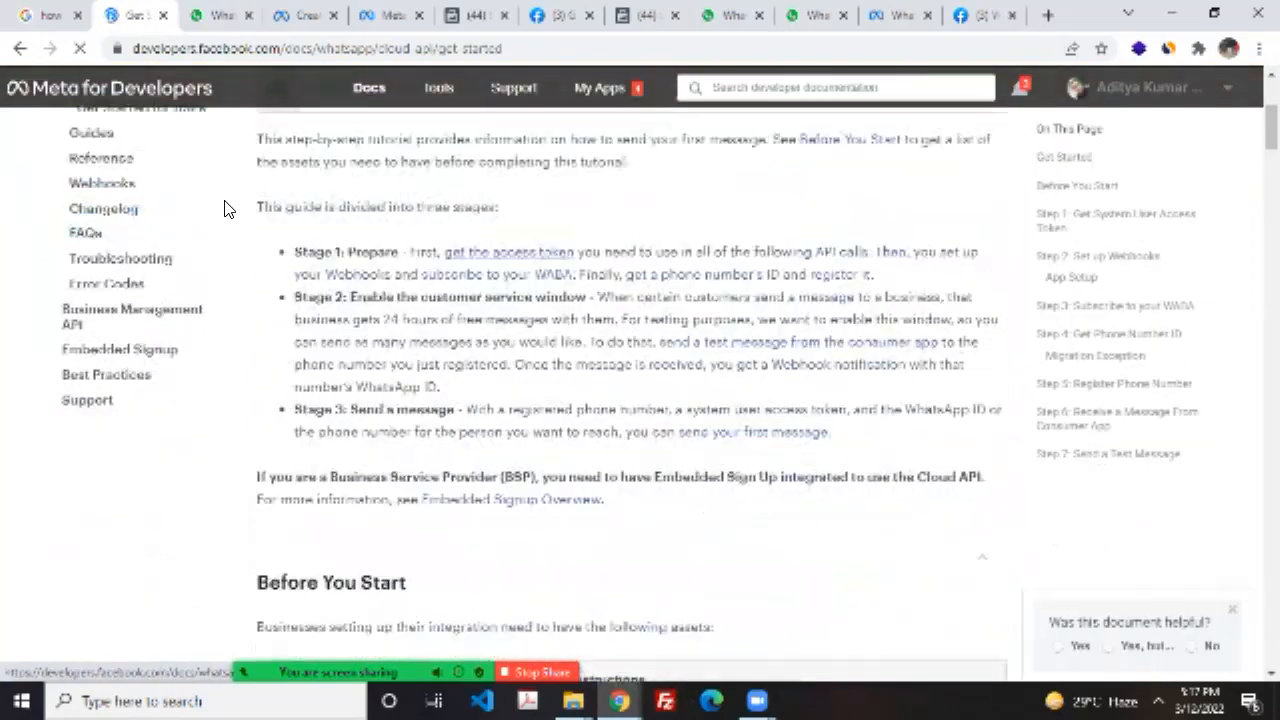
scroll(228, 208, "down", 15)
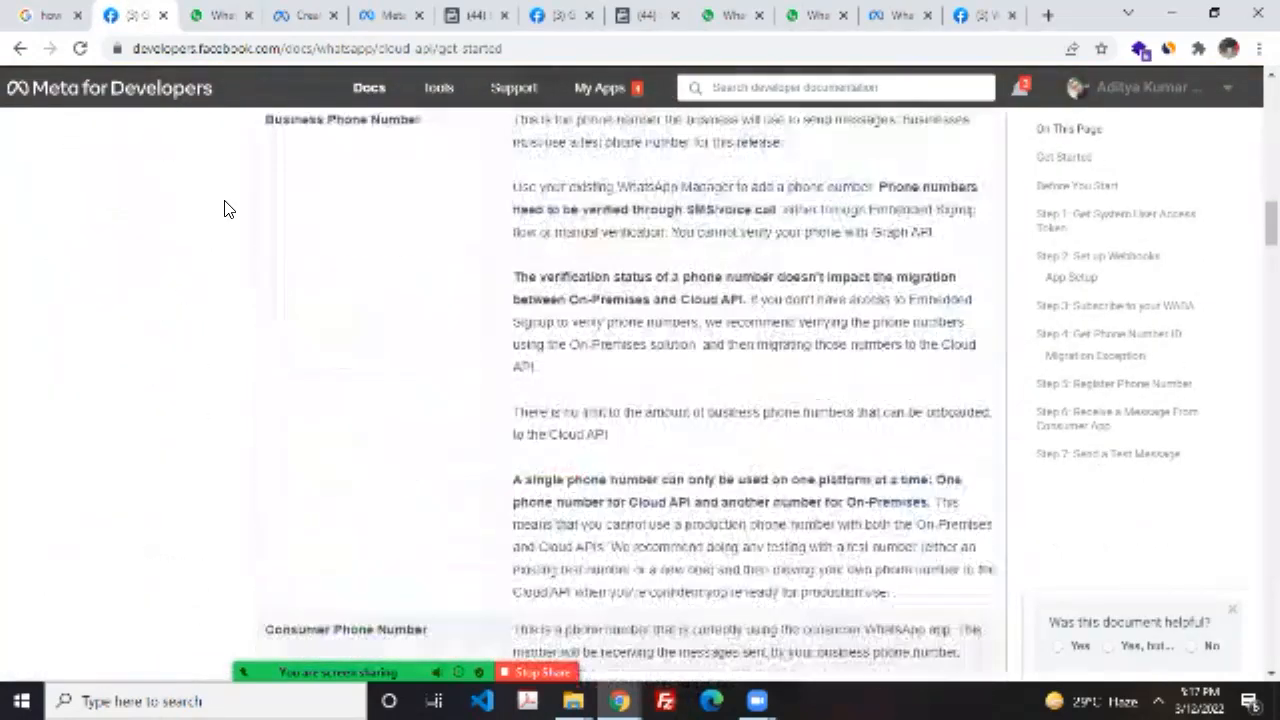
scroll(157, 152, "up", 3)
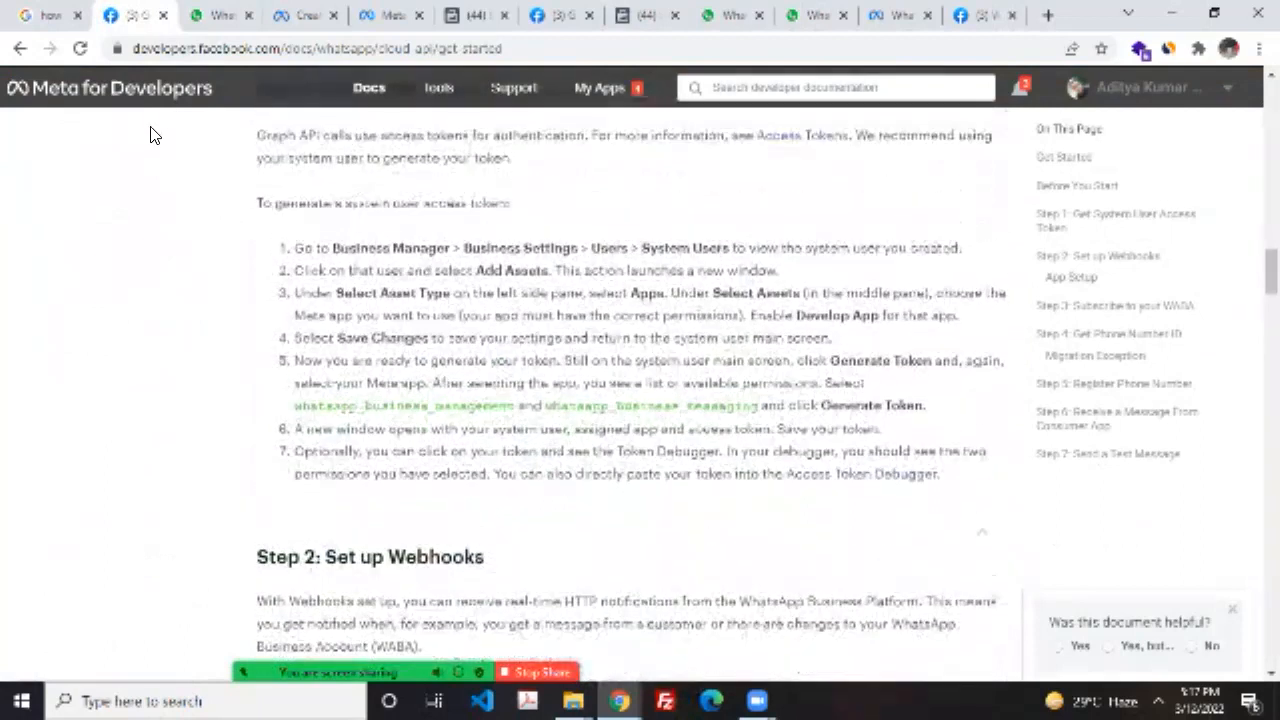
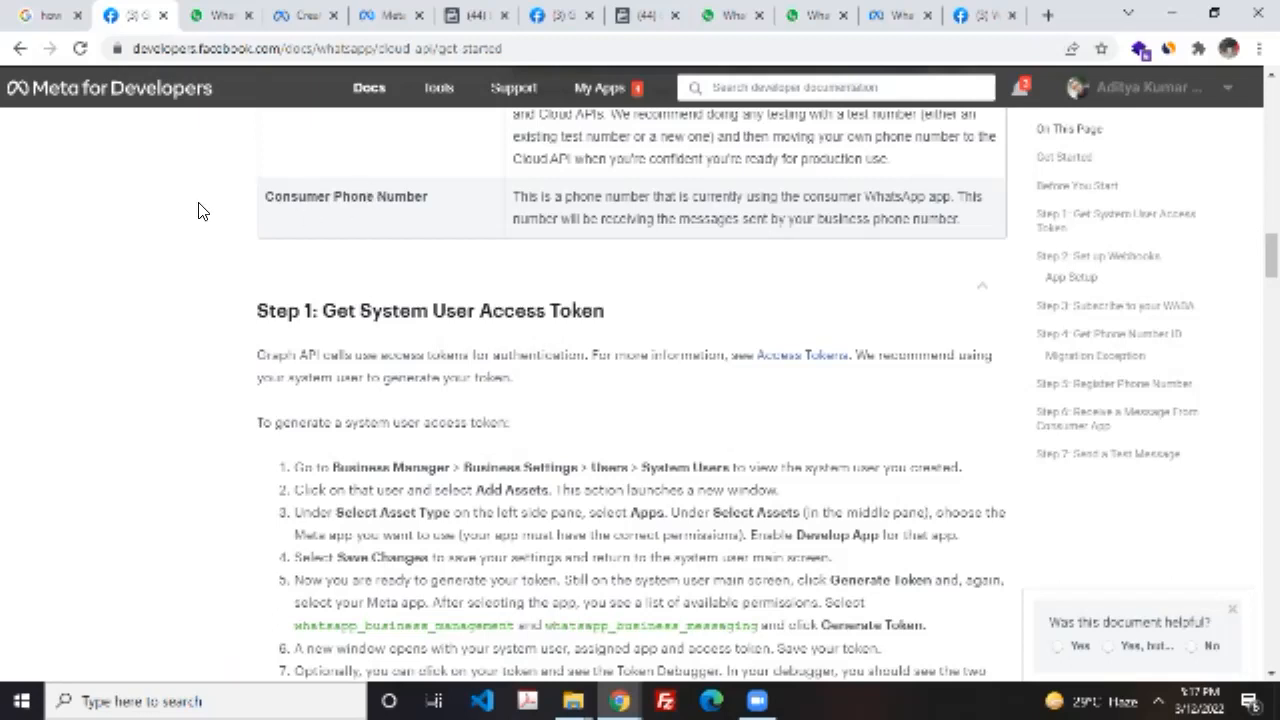
scroll(198, 210, "down", 2)
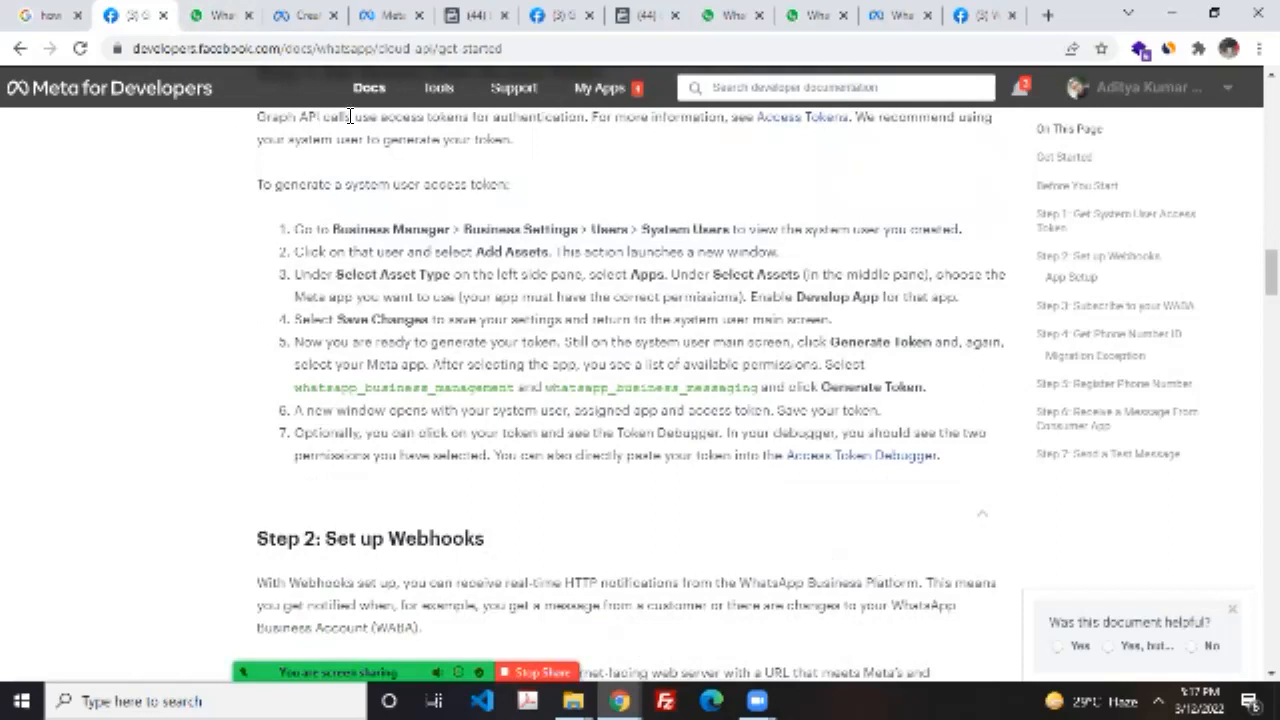
Step: Switch to Meta Business settings and open the System users page for the business account
left_click(472, 15)
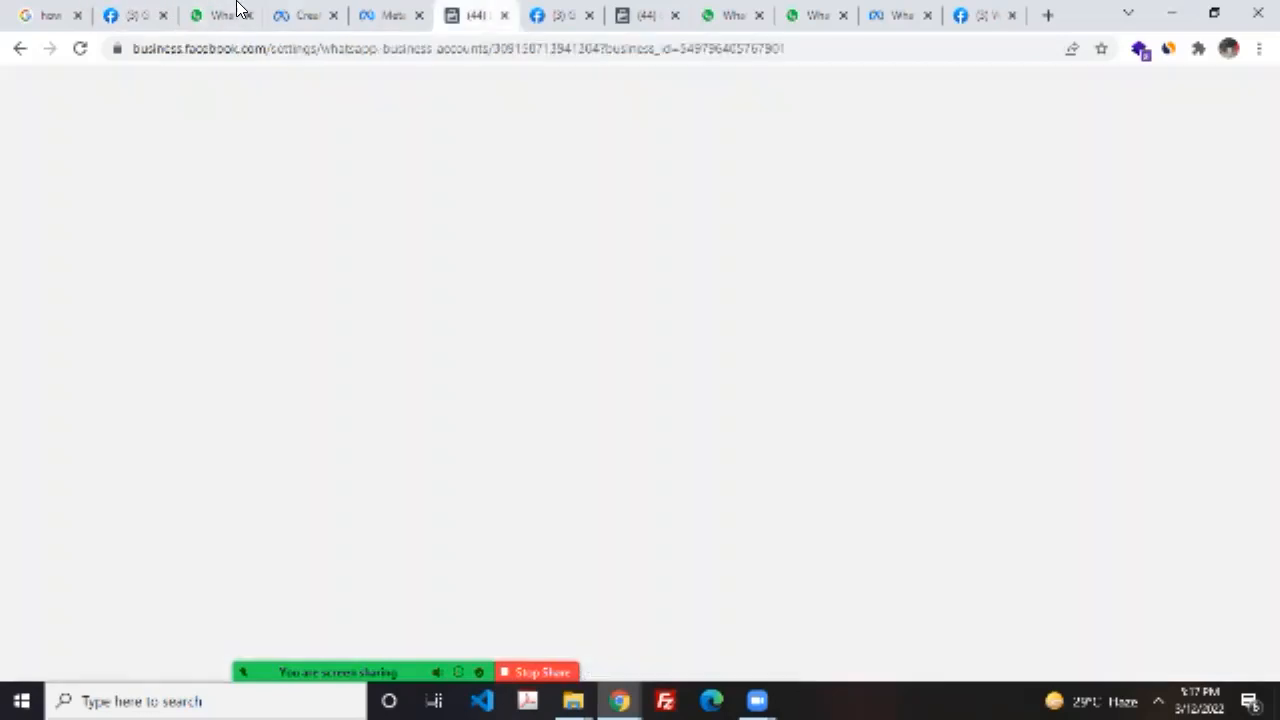
scroll(87, 208, "up", 2)
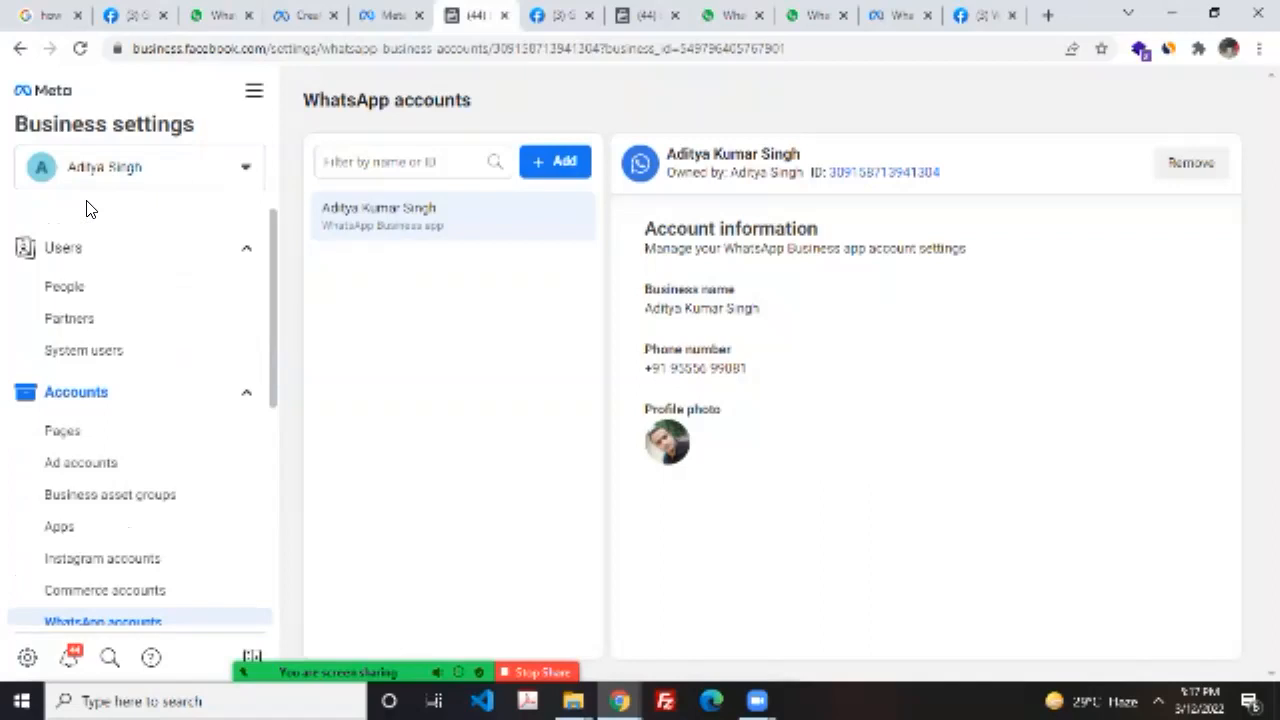
left_click(95, 247)
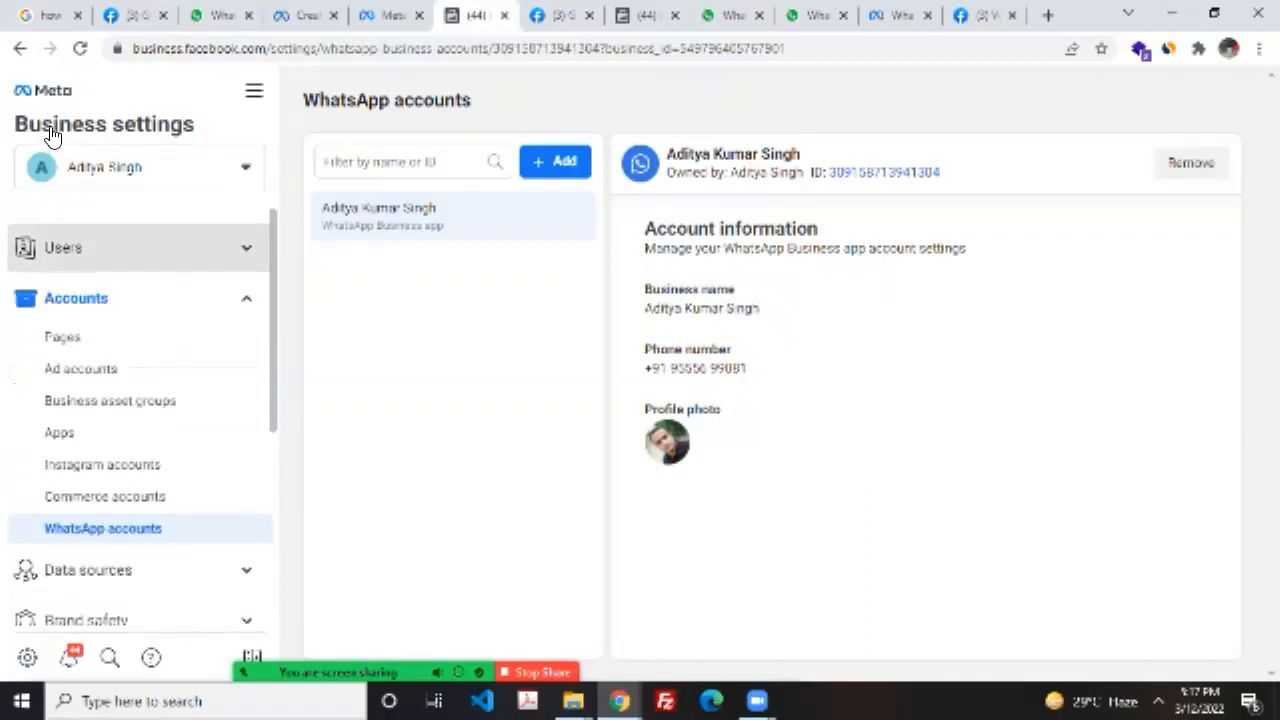
left_click(95, 247)
left_click(84, 350)
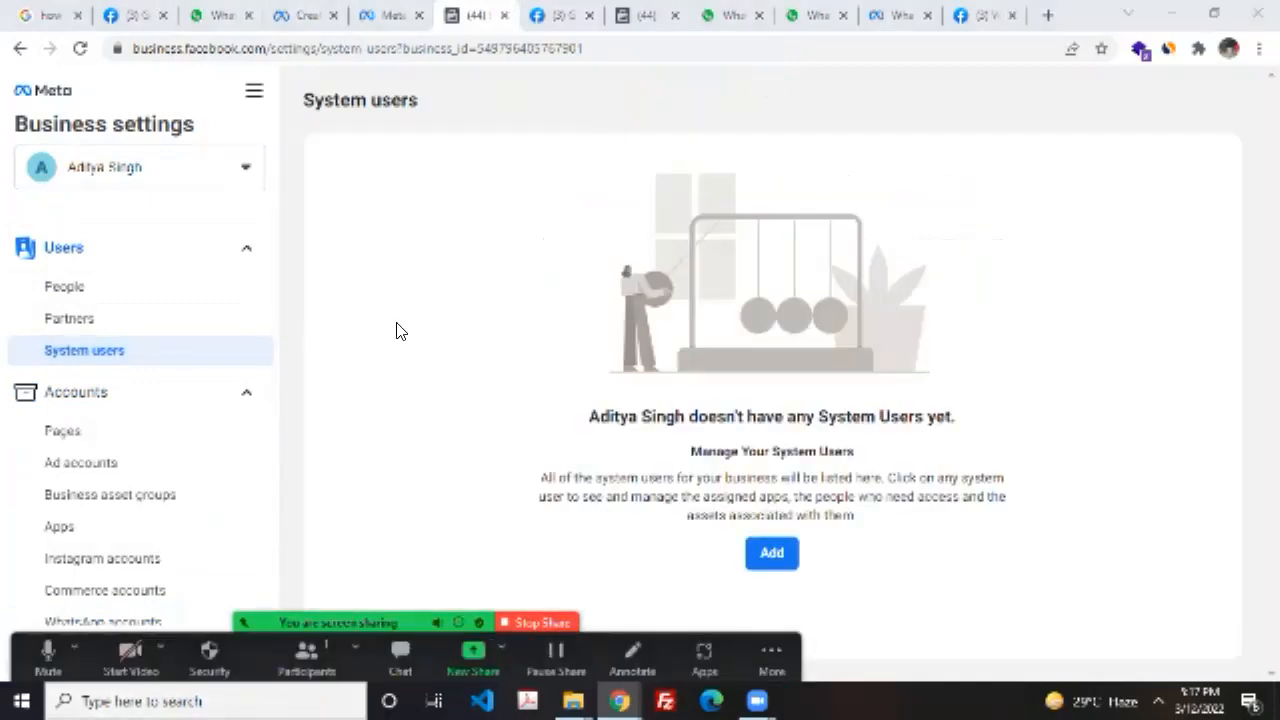
left_click(771, 655)
left_click(420, 163)
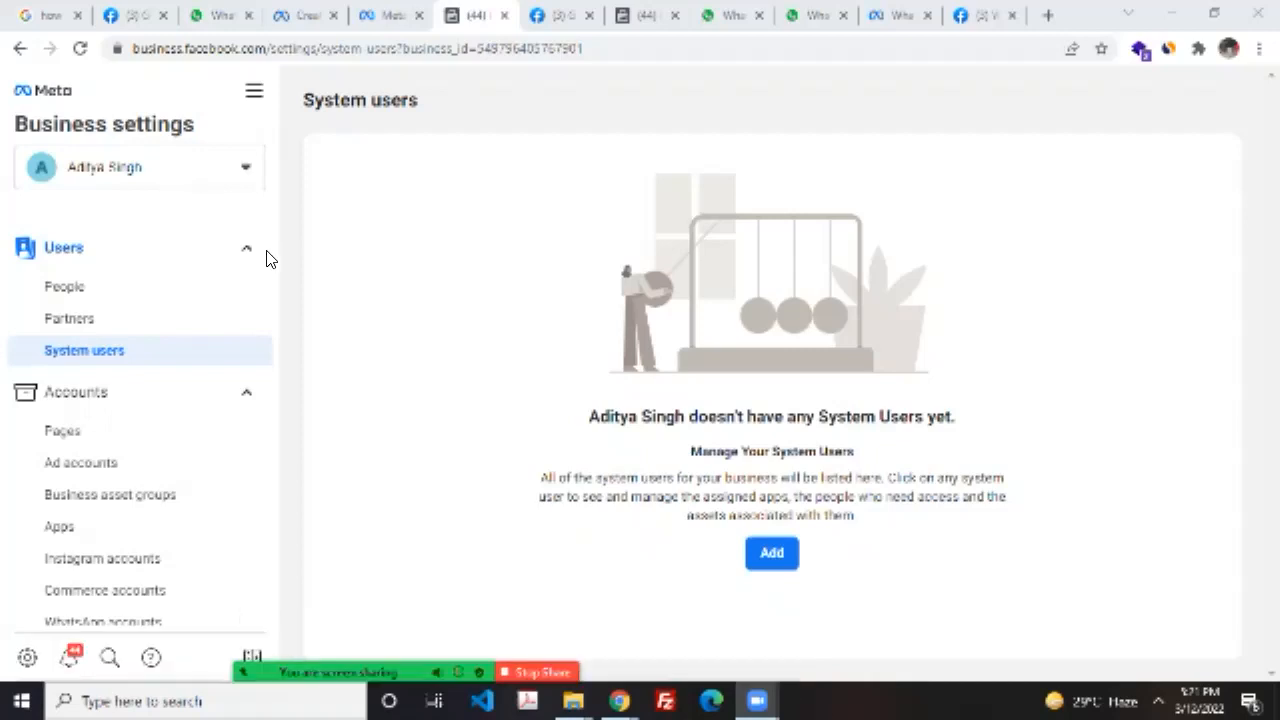
Step: Reread the System Users and Add Assets instructions in the documentation and check the business account list in Meta Business Suite
left_click(115, 14)
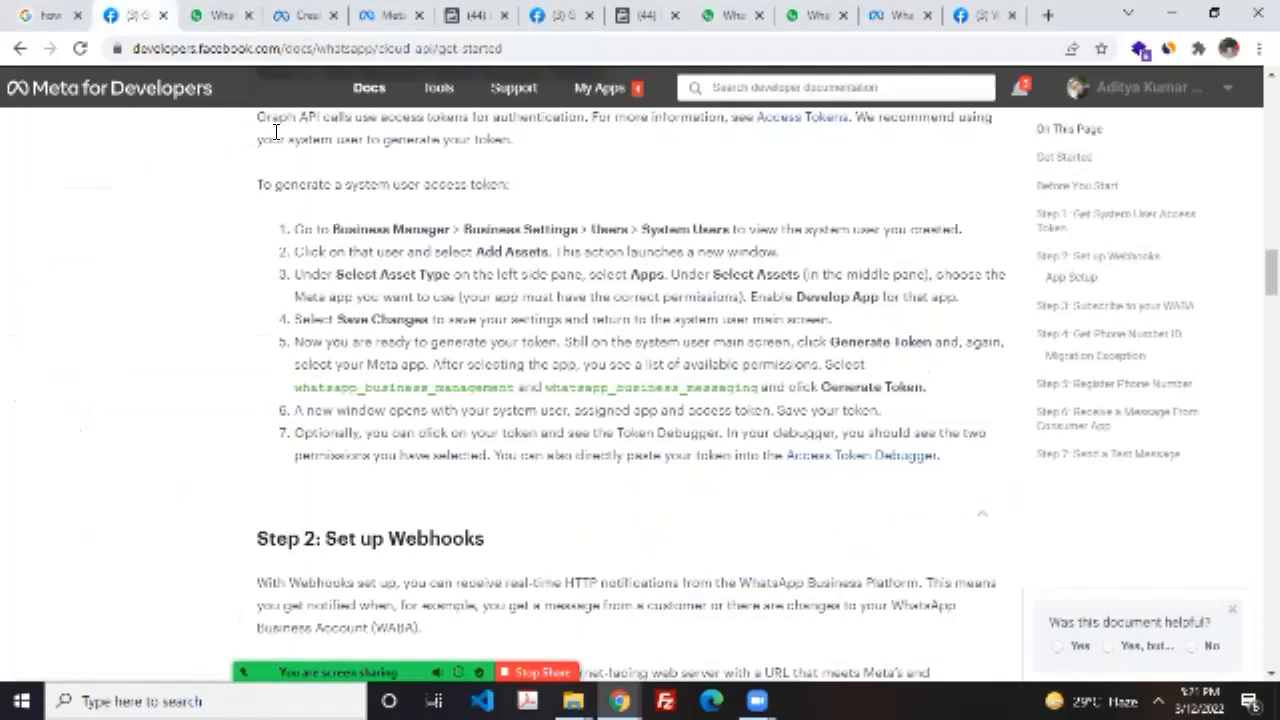
left_click_drag(294, 229, 549, 252)
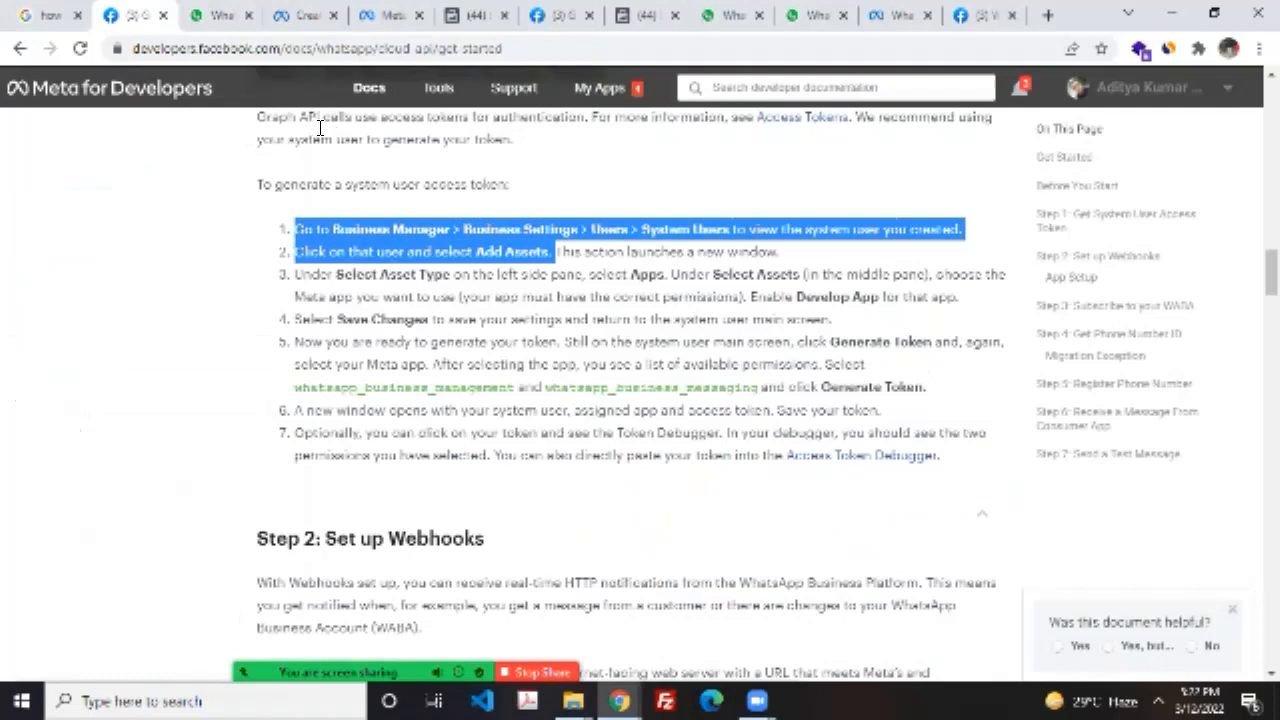
left_click(300, 14)
key("ctrl+Tab")
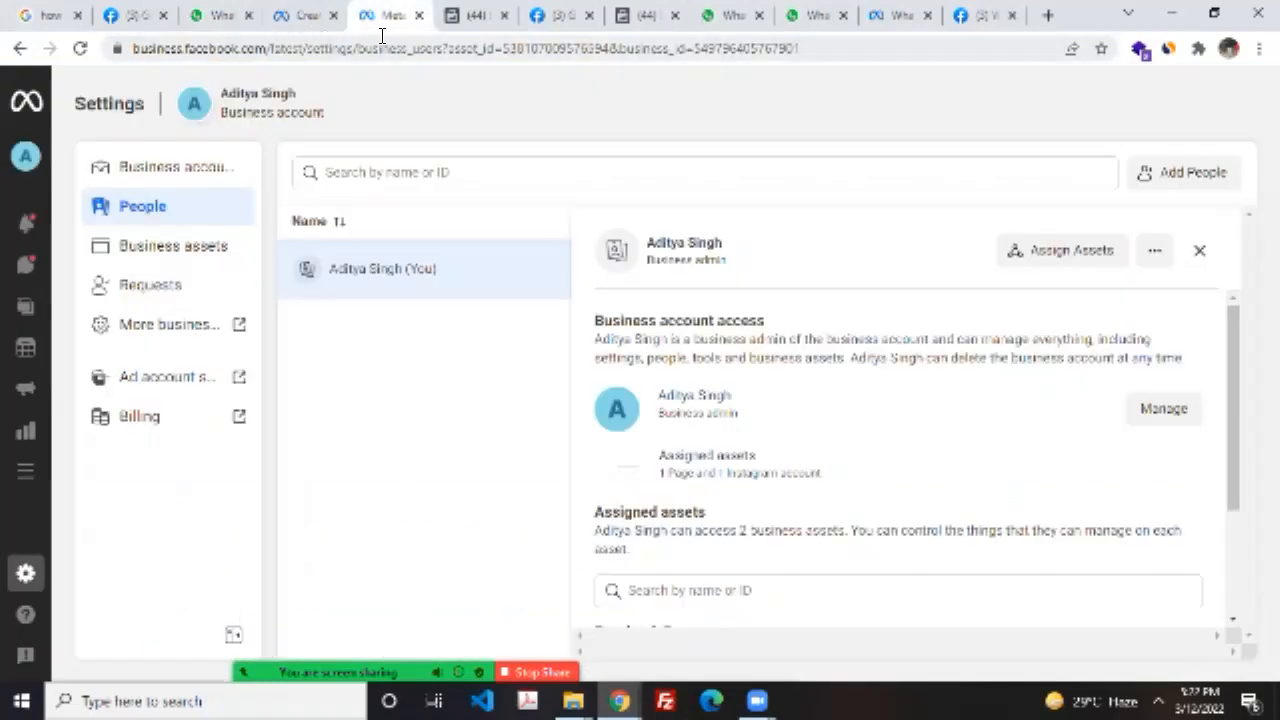
mouse_move(30, 100)
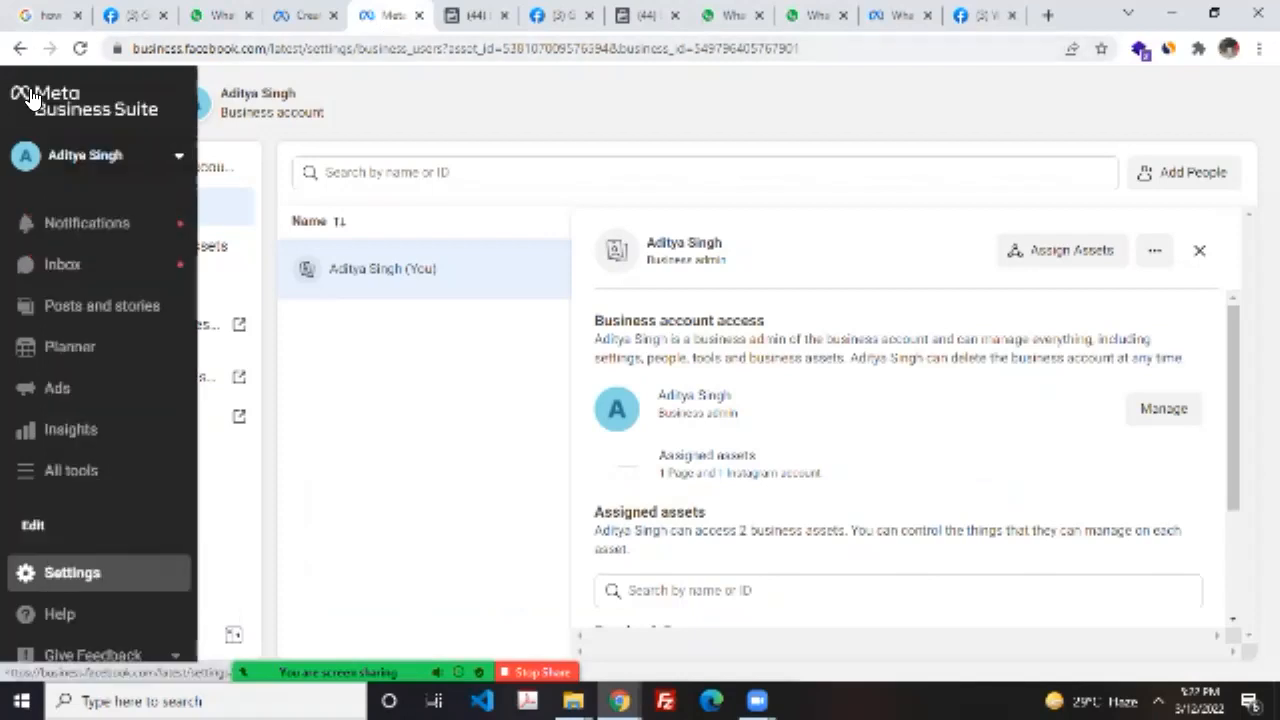
left_click(98, 95)
left_click(98, 95)
left_click(98, 95)
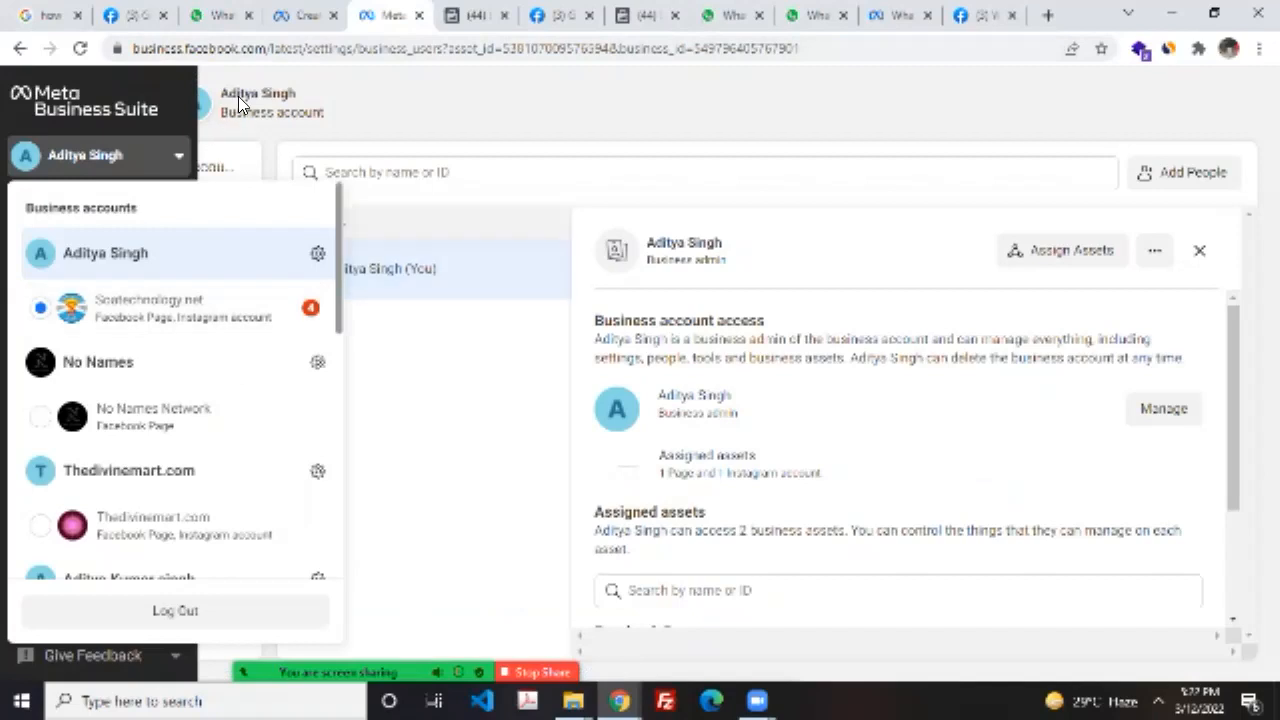
Step: Compare the Meta Business Suite people settings with the System users page and close the Meta Business Suite tab
key("ctrl+Tab")
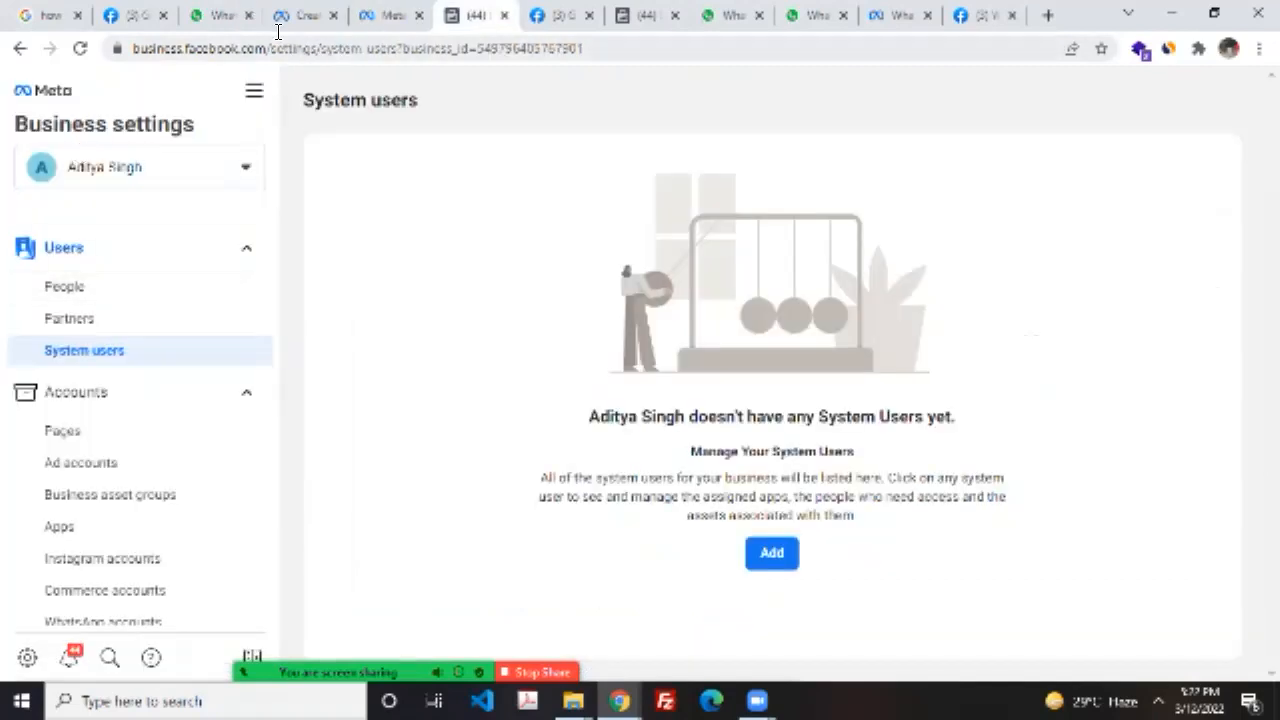
key("ctrl+shift+Tab")
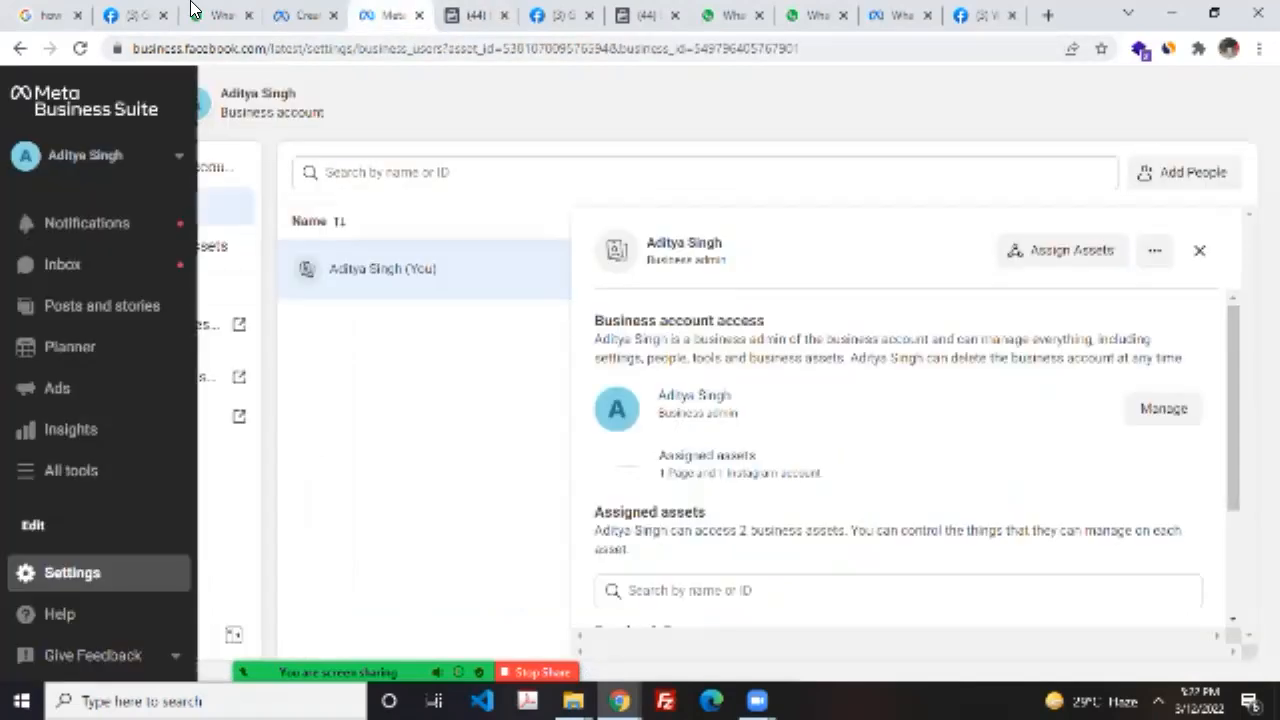
key("ctrl+Tab")
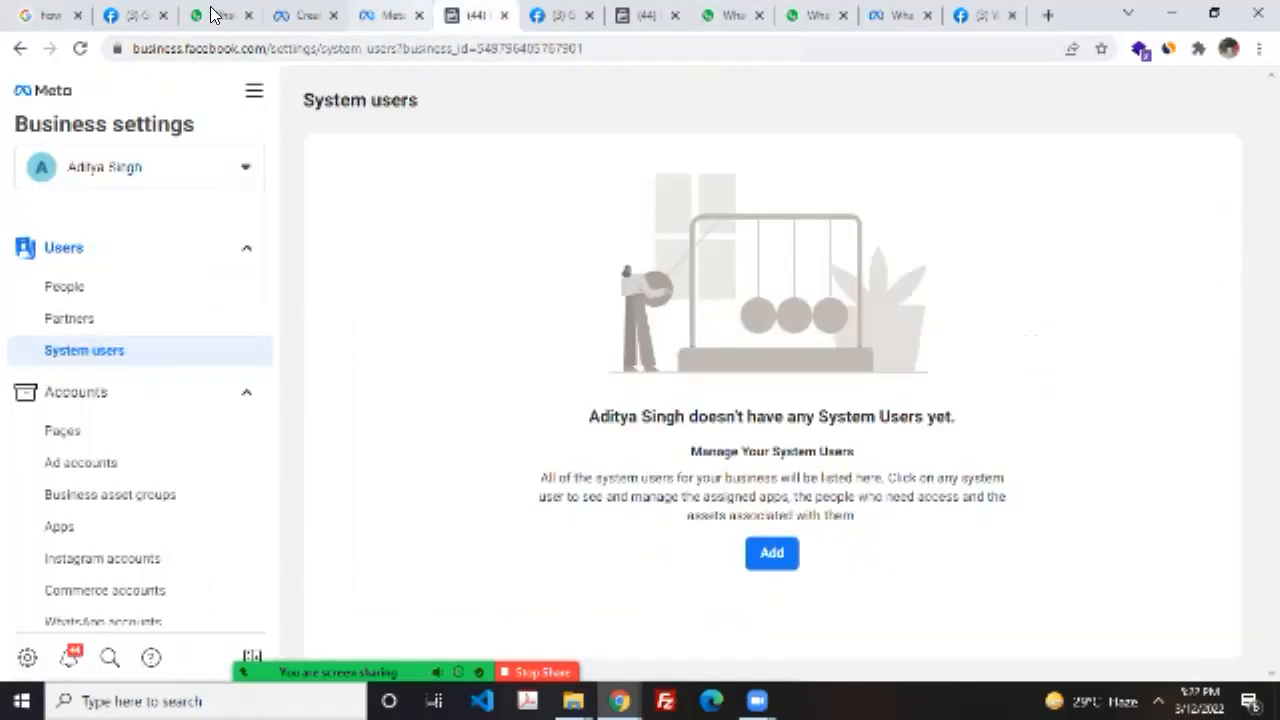
left_click(419, 15)
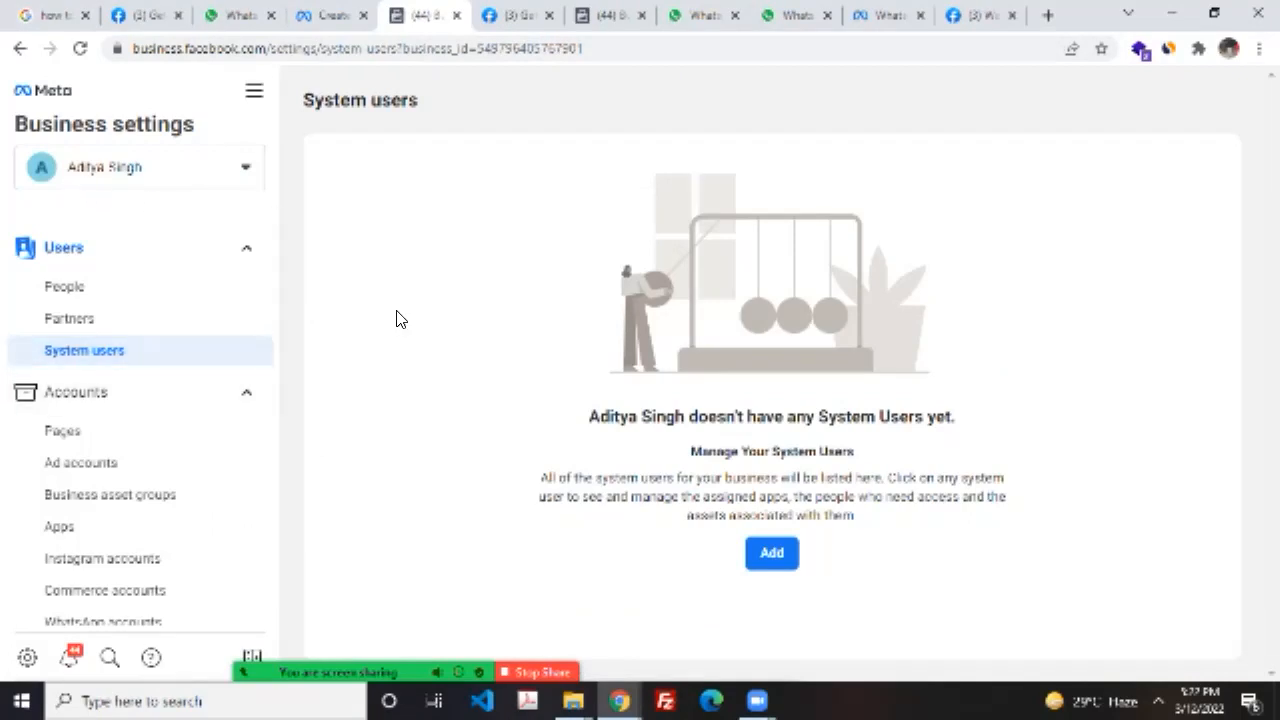
Step: Start adding a system user, skim the policy dialog and recheck the access token instructions in the Cloud API documentation
left_click(772, 553)
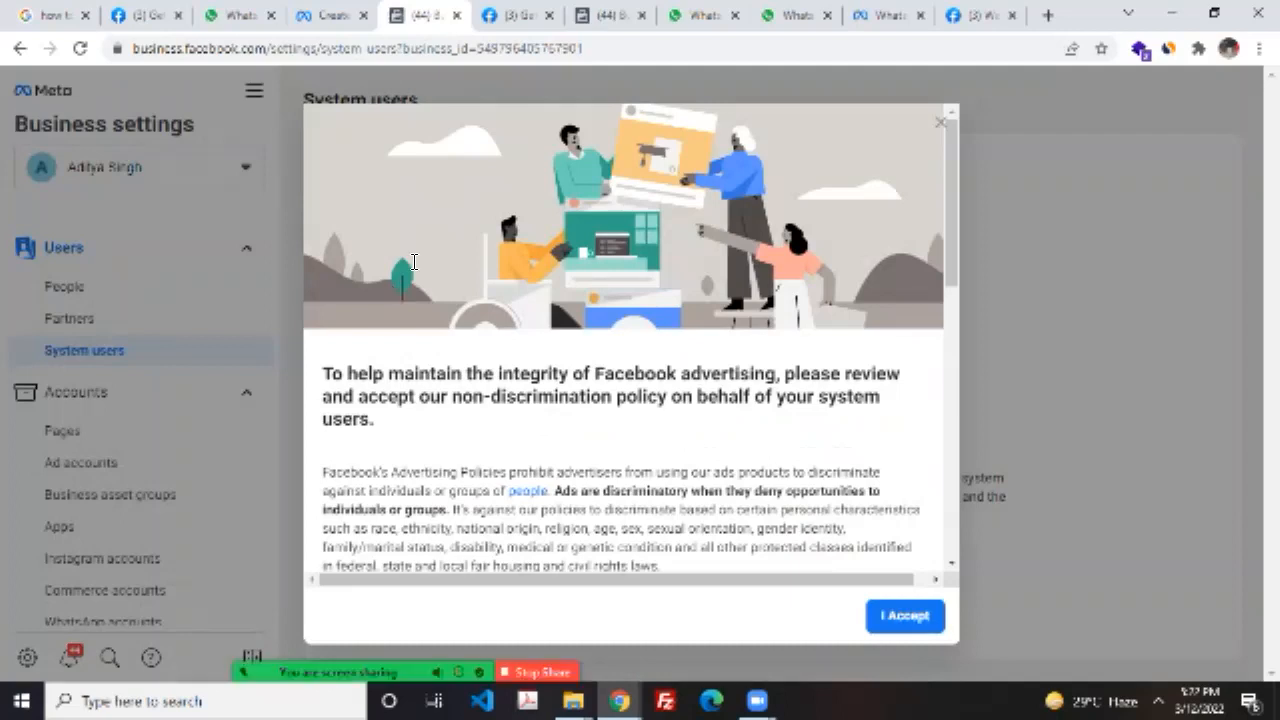
scroll(392, 282, "down", 10)
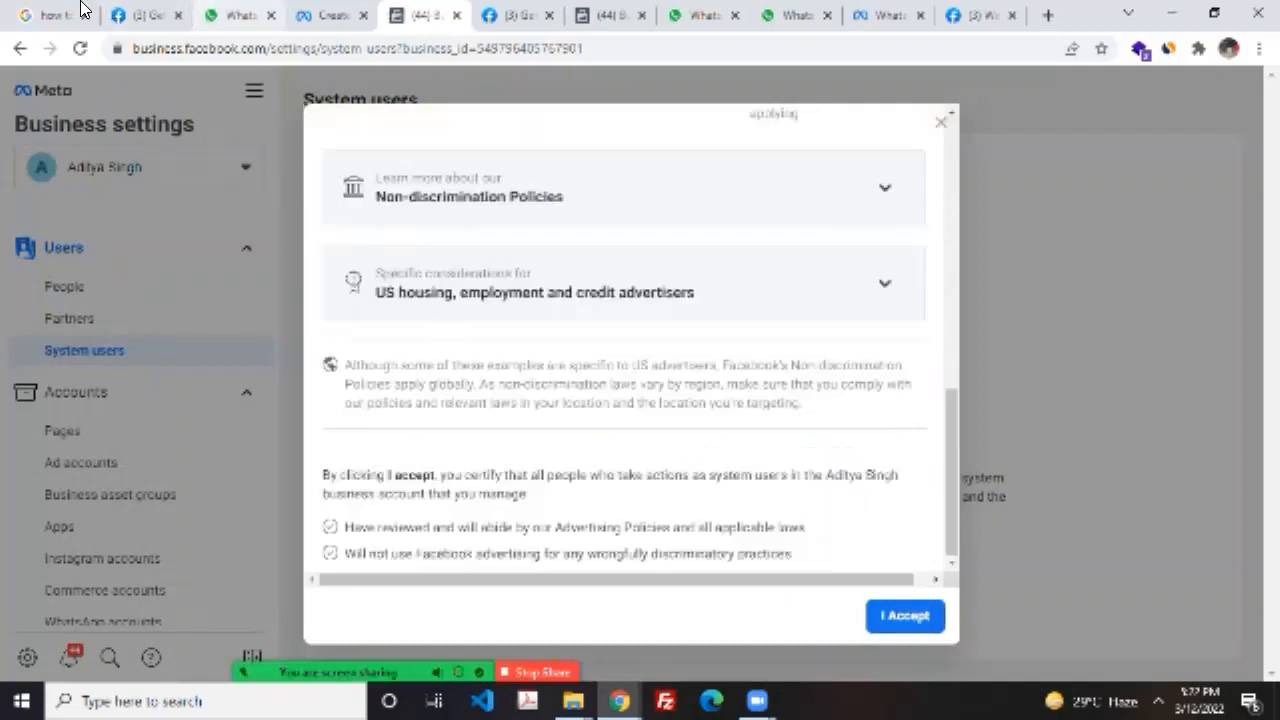
left_click(118, 14)
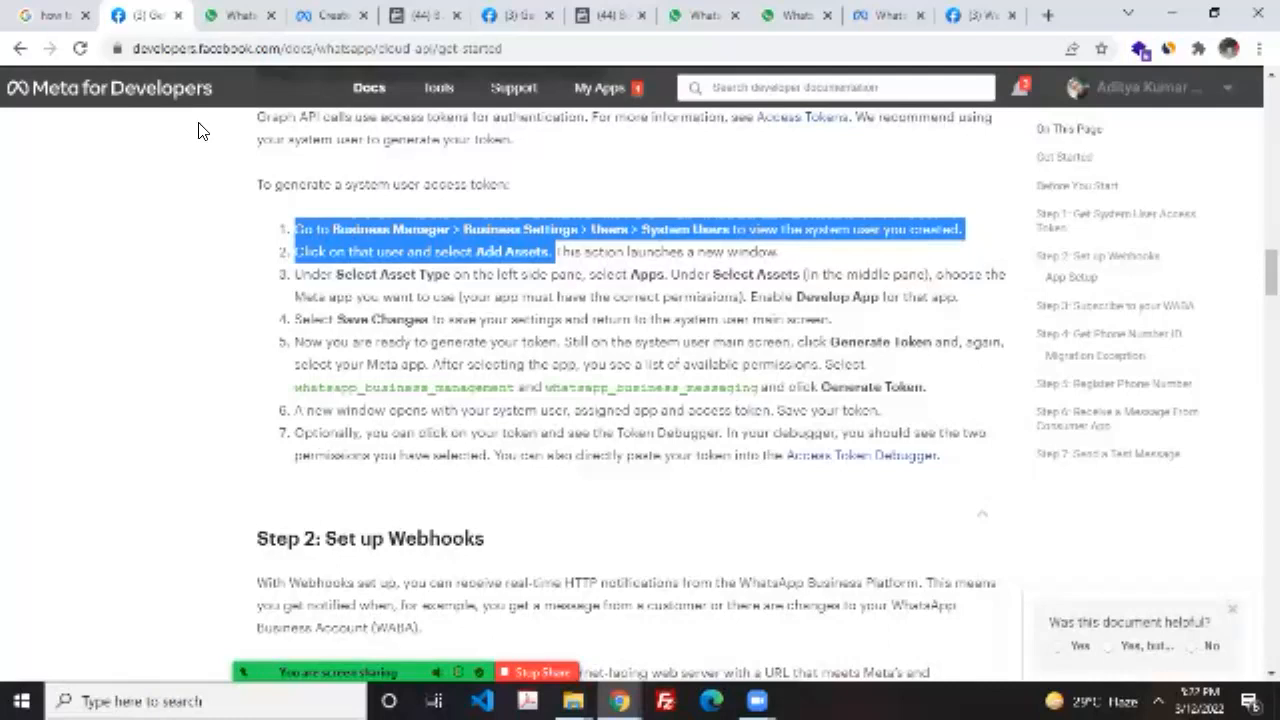
left_click(357, 135)
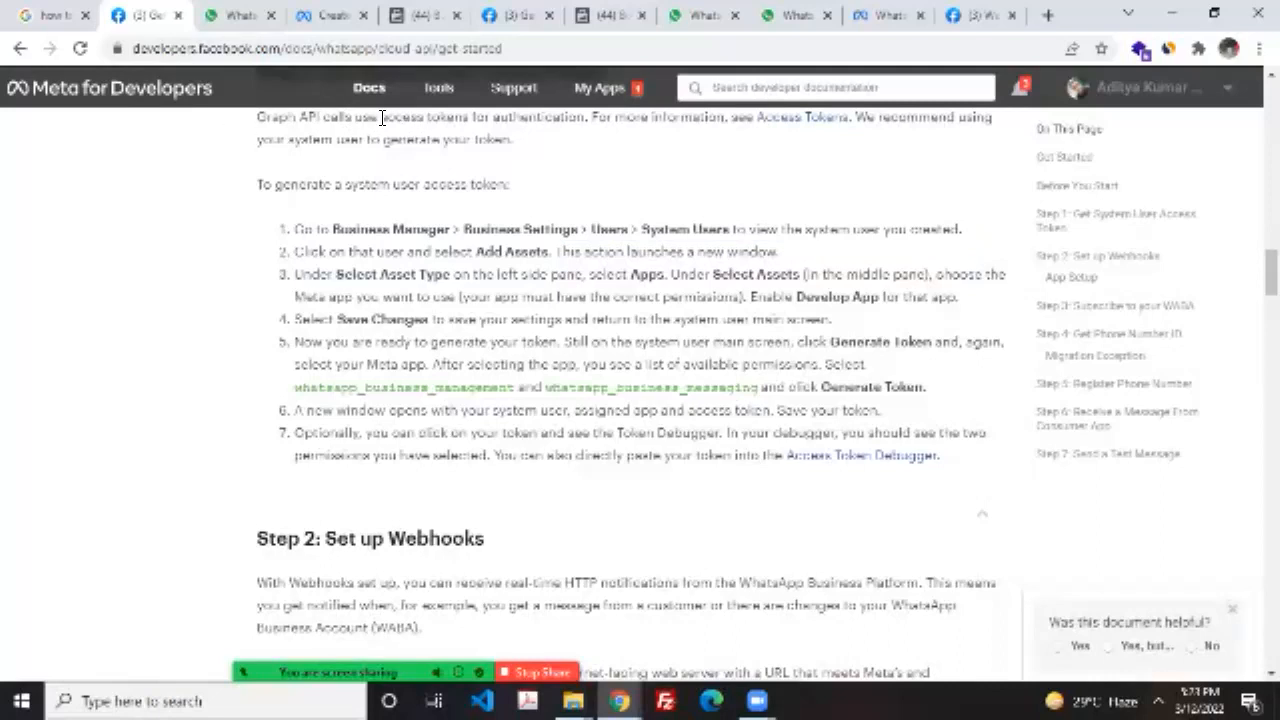
left_click(232, 15)
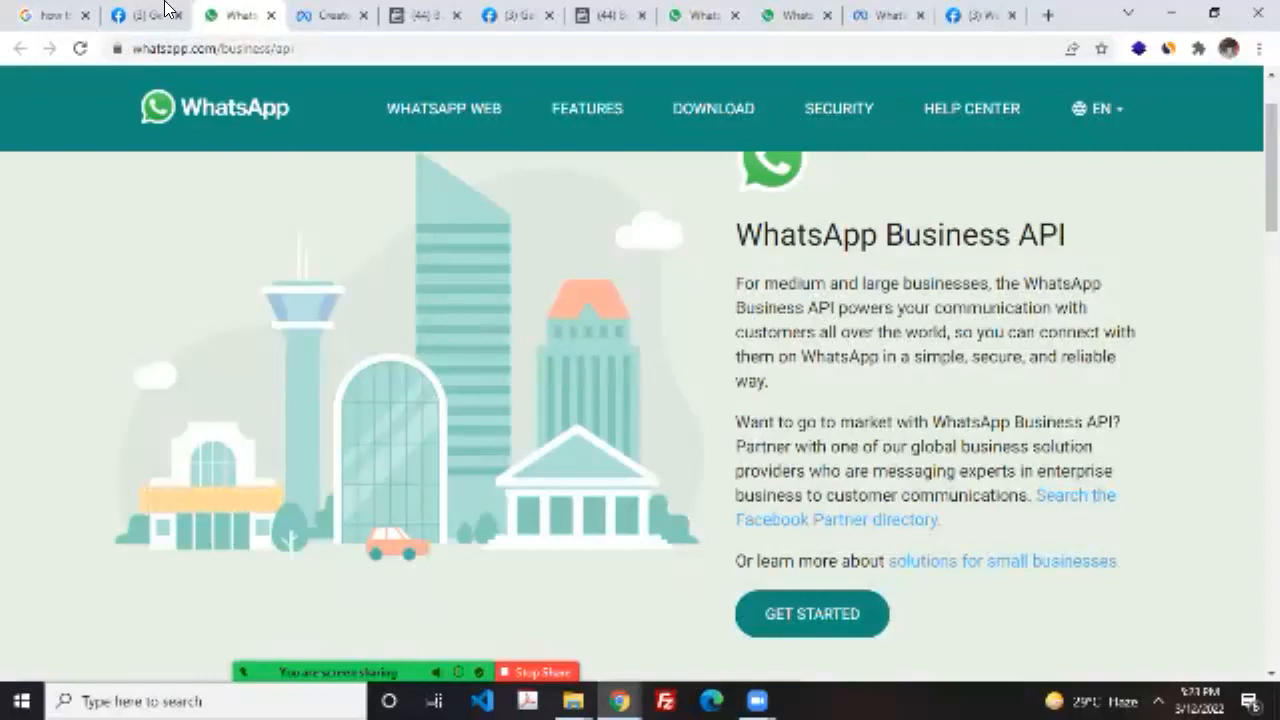
Step: Return to the System users page, review the non-discrimination policy and accept it on behalf of the system users
left_click(420, 15)
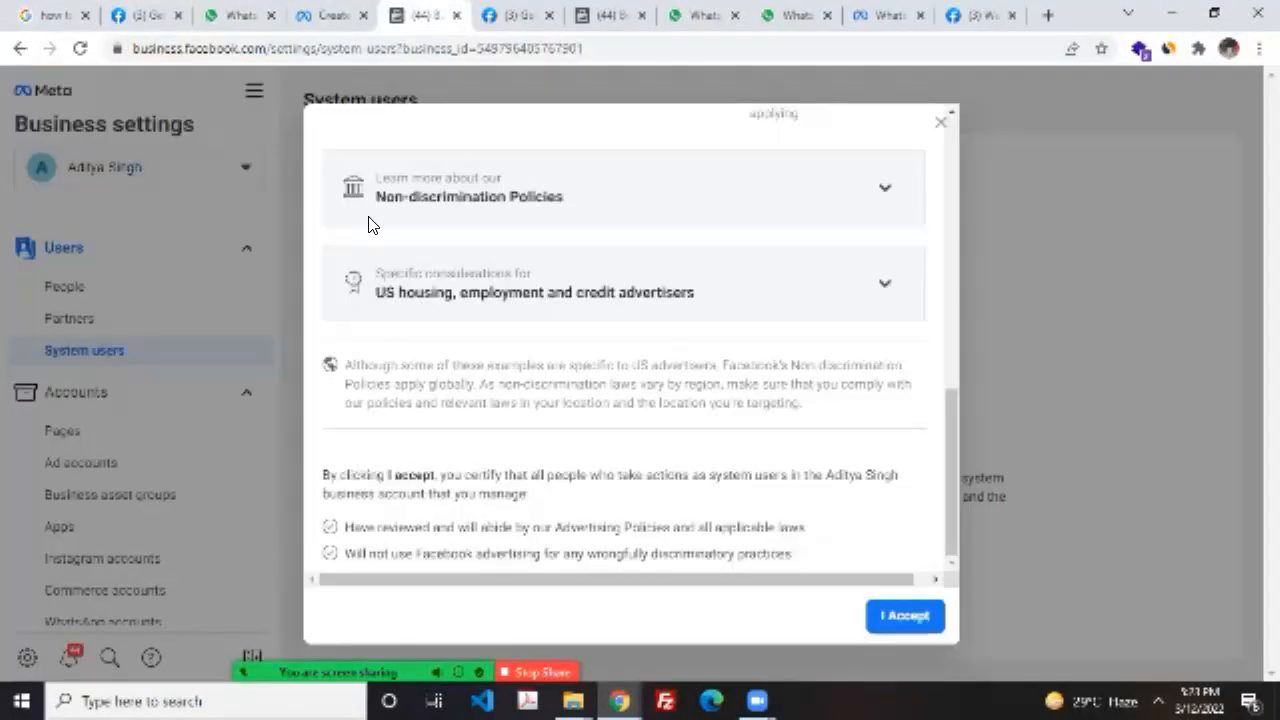
scroll(368, 224, "up", 10)
scroll(366, 223, "down", 5)
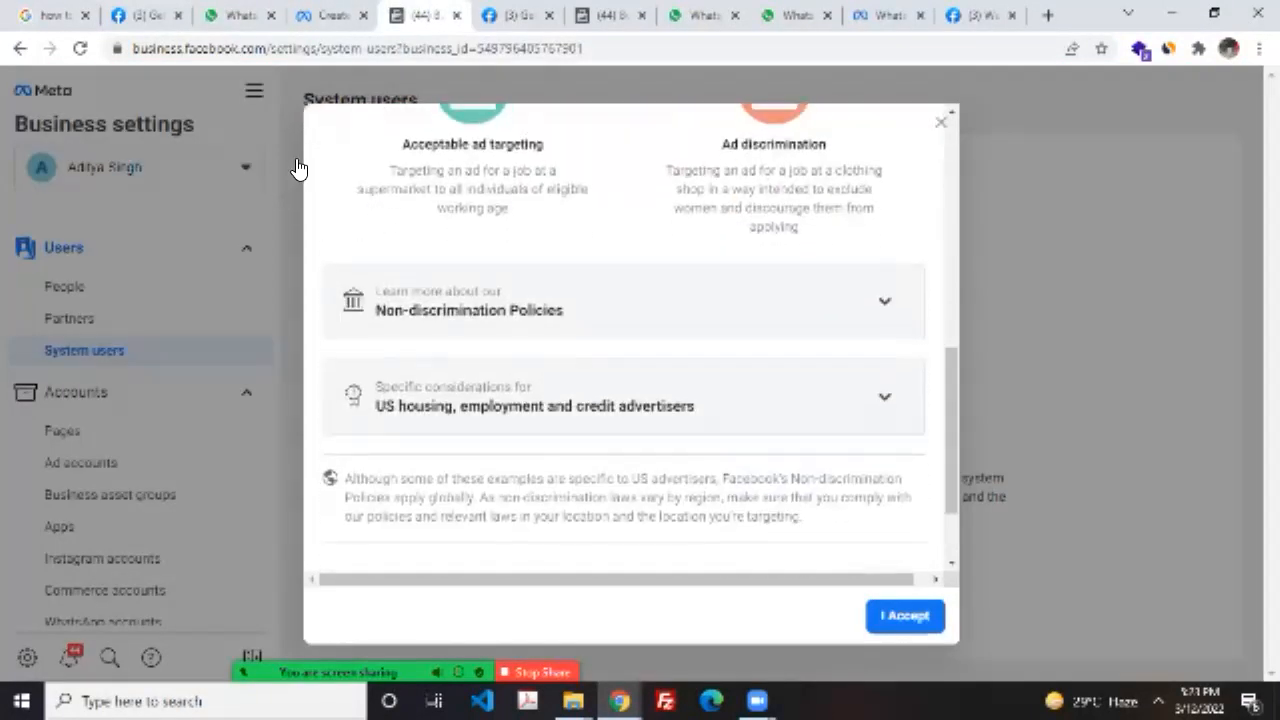
left_click(540, 302)
right_click(580, 311)
left_click(580, 311)
scroll(423, 223, "down", 2)
left_click(905, 616)
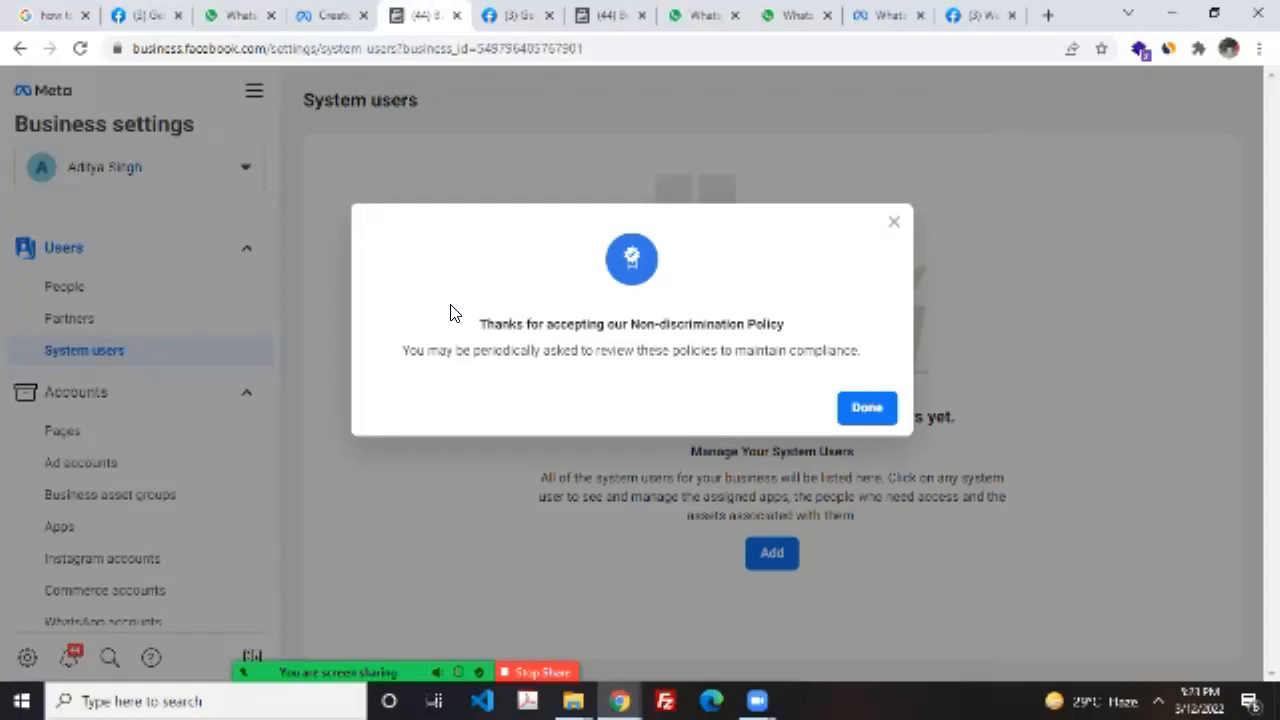
Step: Close the policy acknowledgement and try to create a system user with a first name as username and the Admin role
left_click(867, 408)
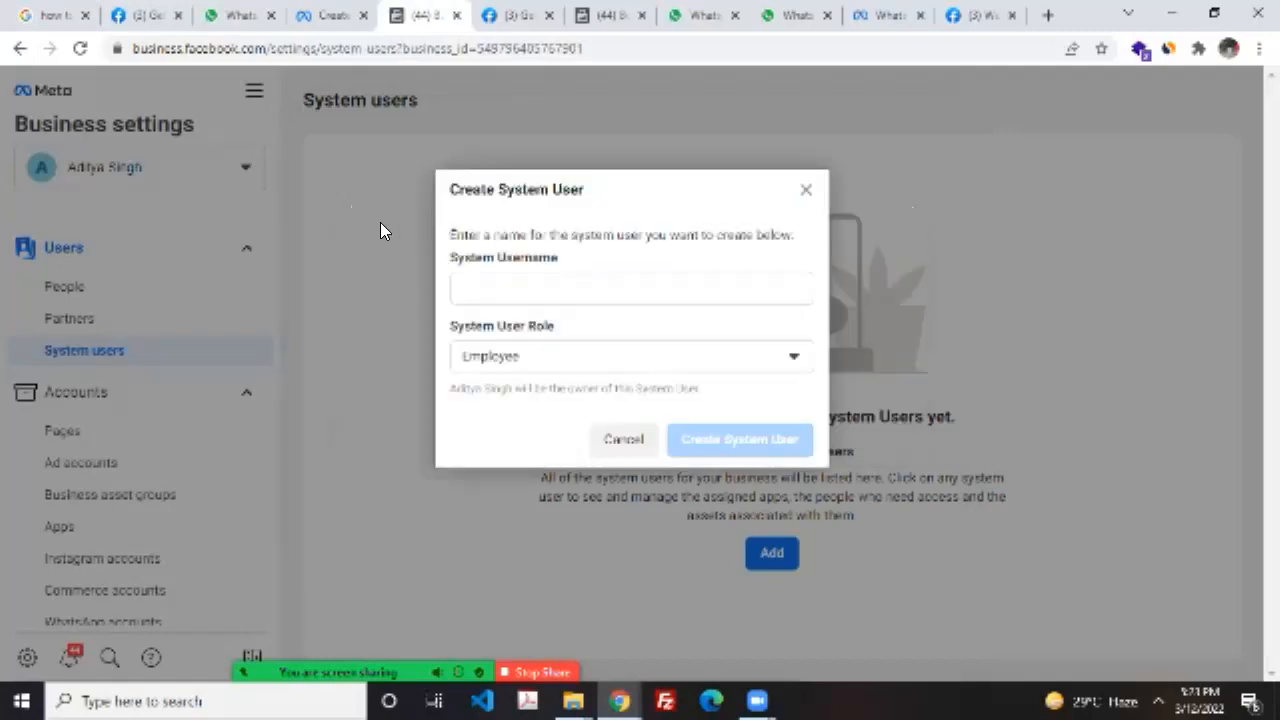
left_click(523, 357)
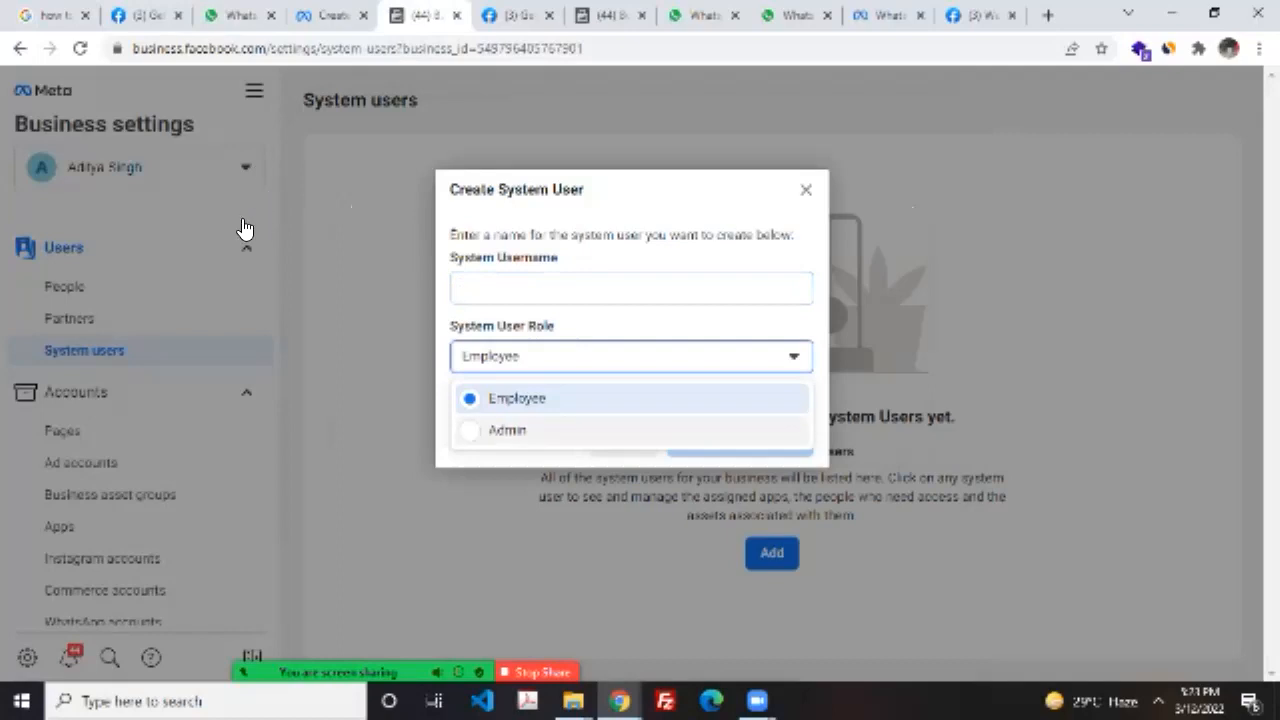
left_click(507, 430)
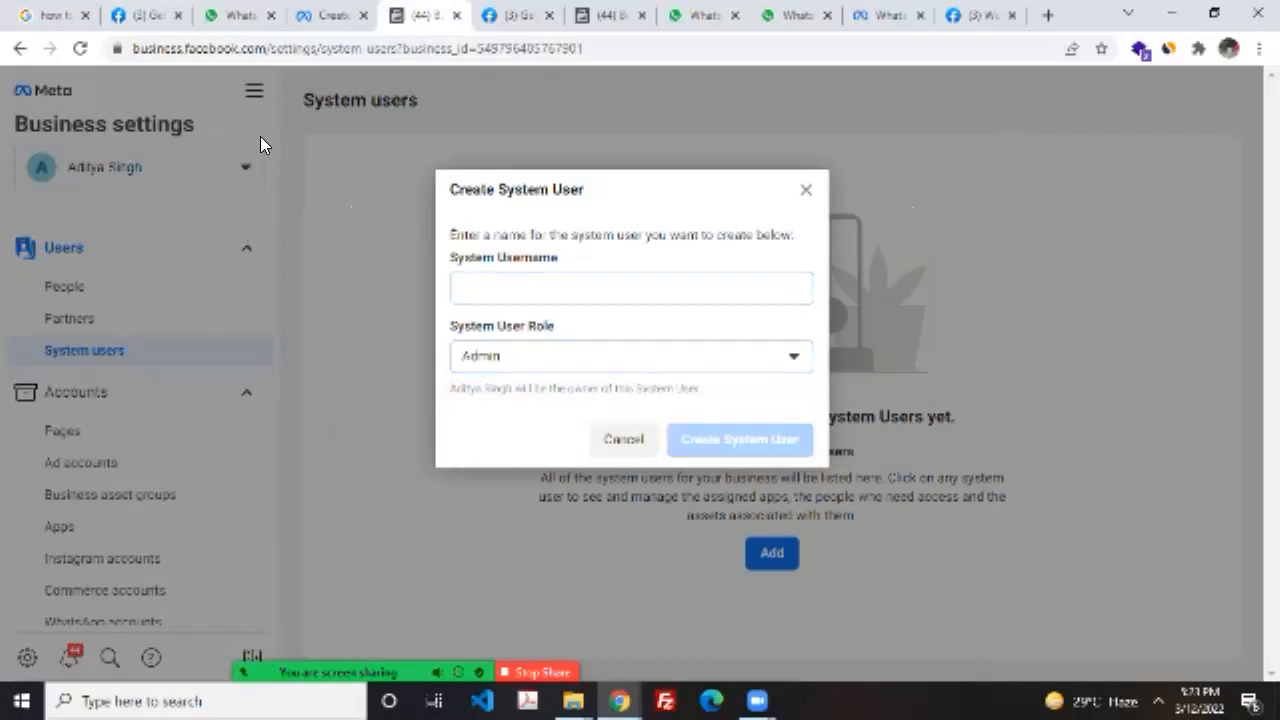
left_click(505, 289)
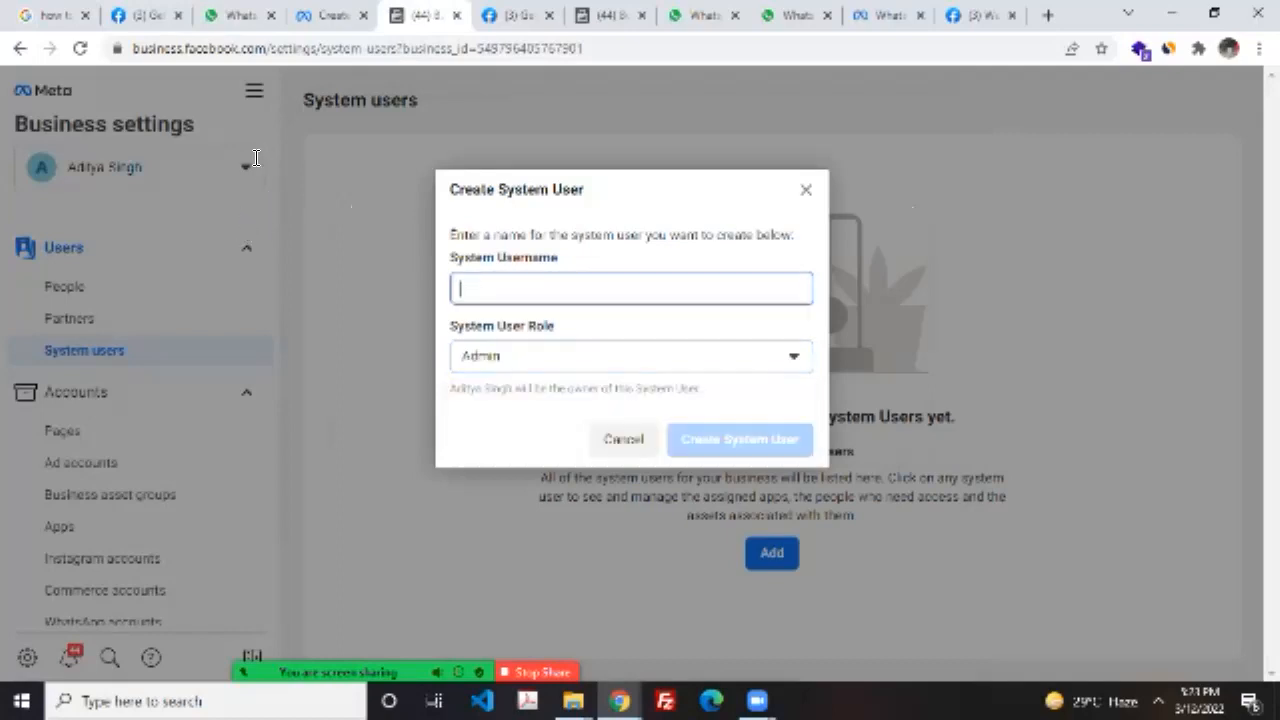
type("aditya")
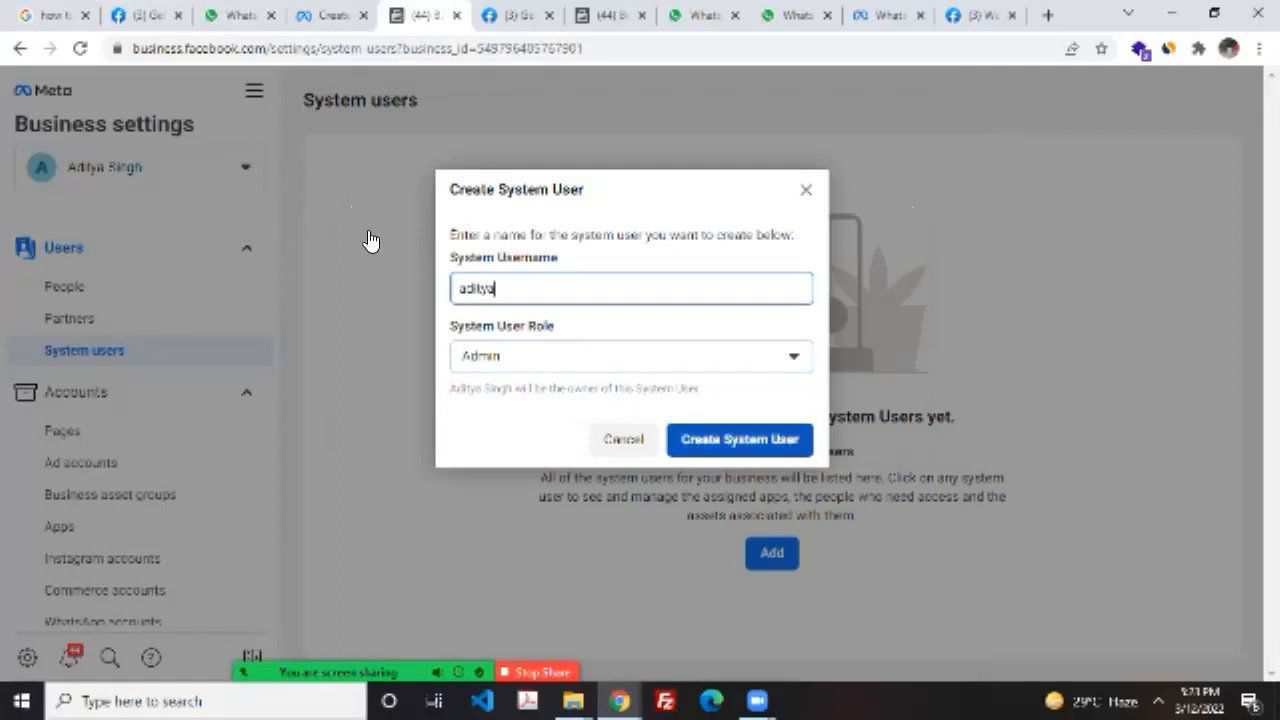
left_click(740, 439)
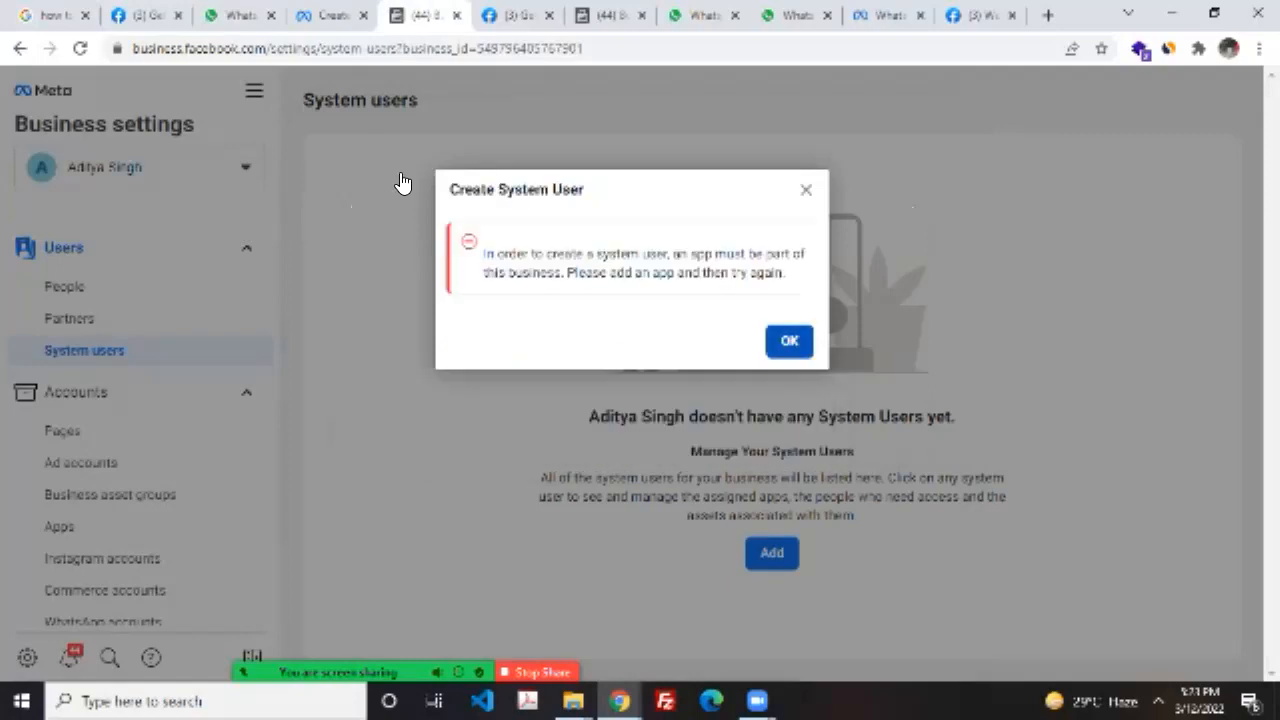
key("Return")
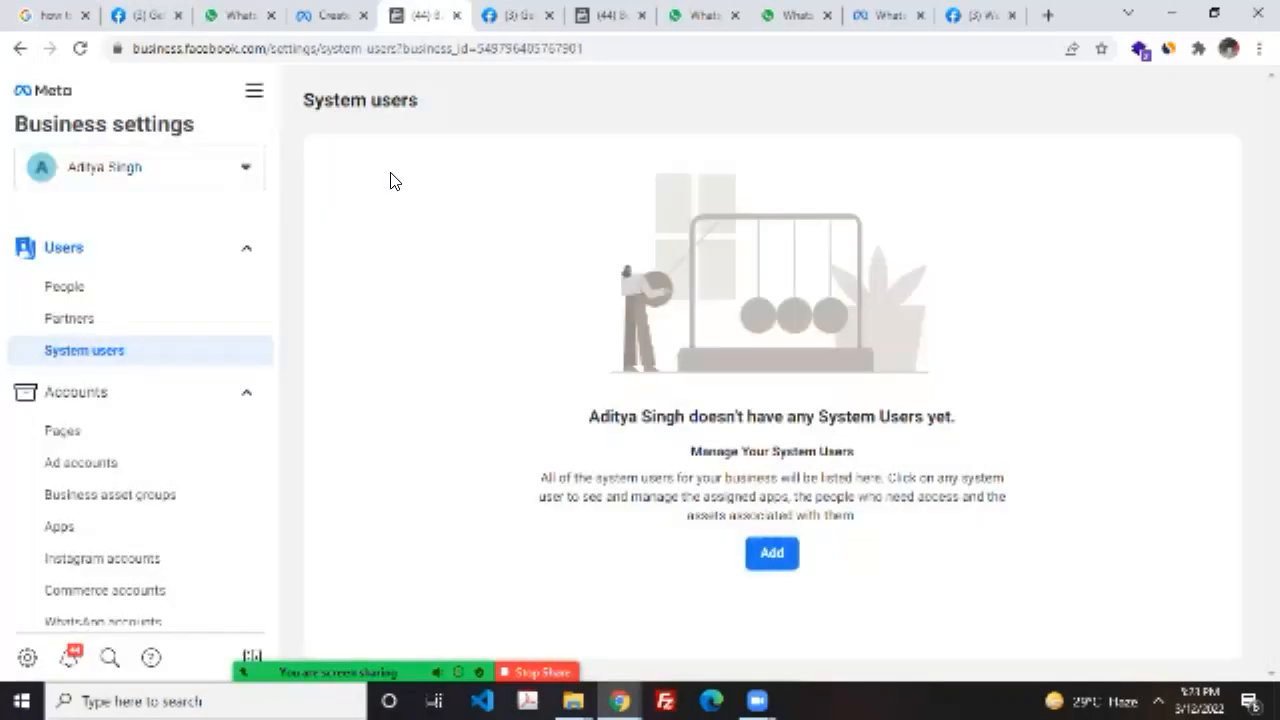
Step: Try again to create the system user with the same first name as username and the Employee role
key("Return")
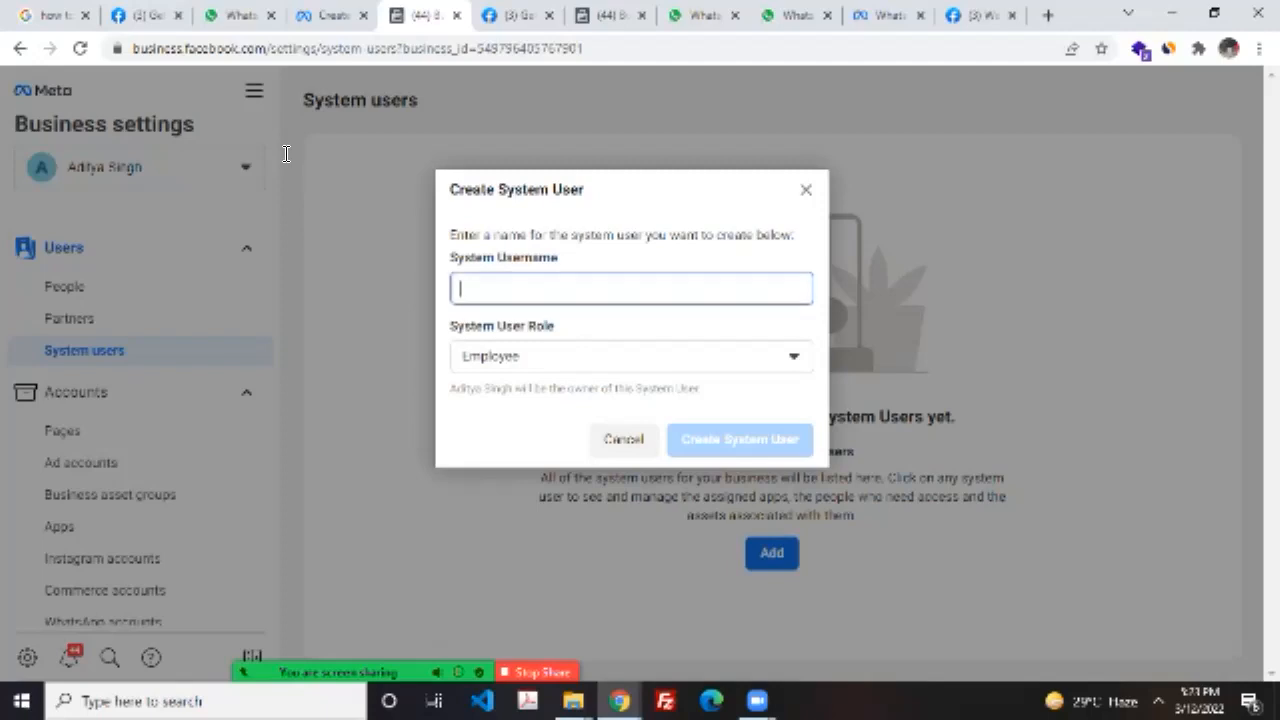
type("aditya")
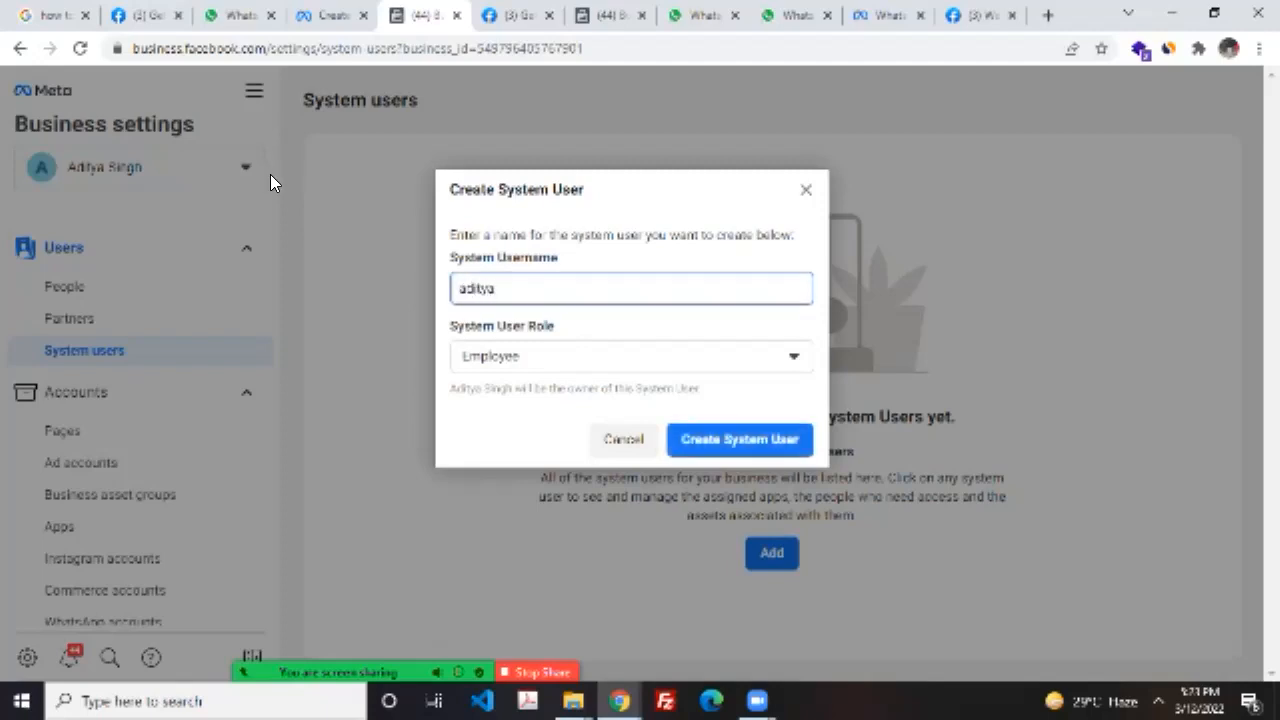
key("Tab")
key("Return")
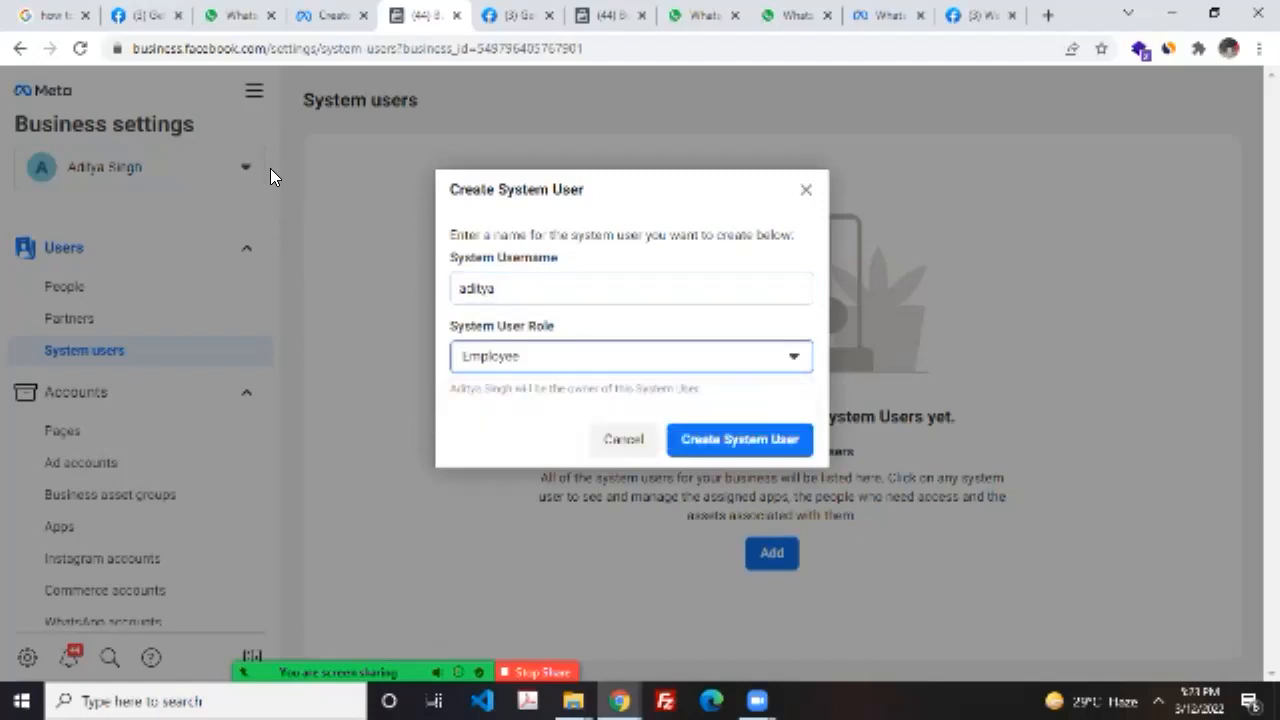
key("shift+Tab")
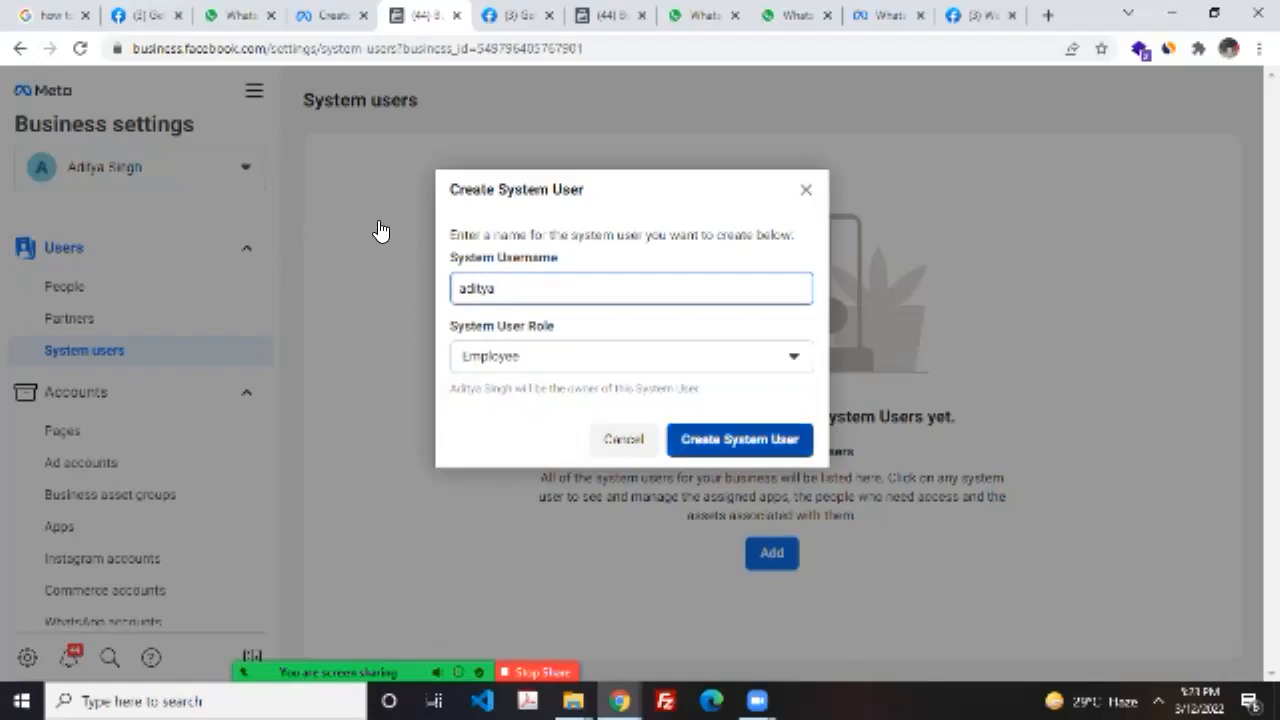
key("Return")
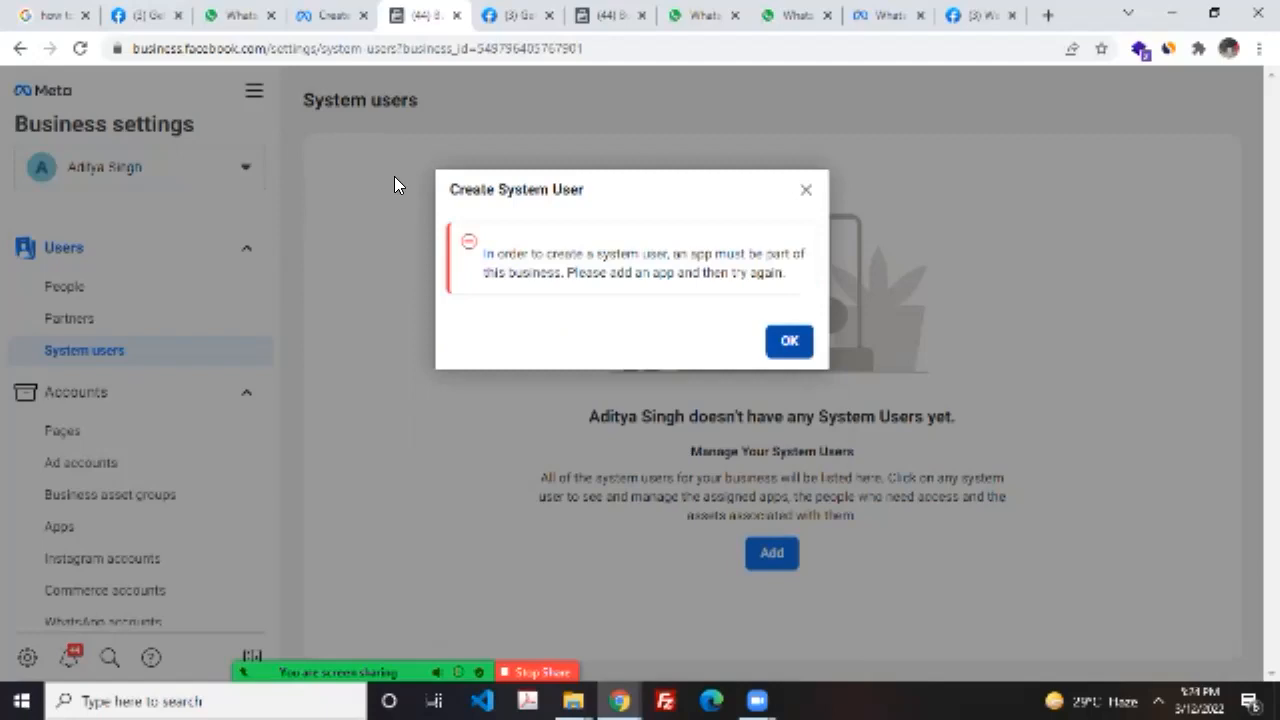
left_click(394, 176)
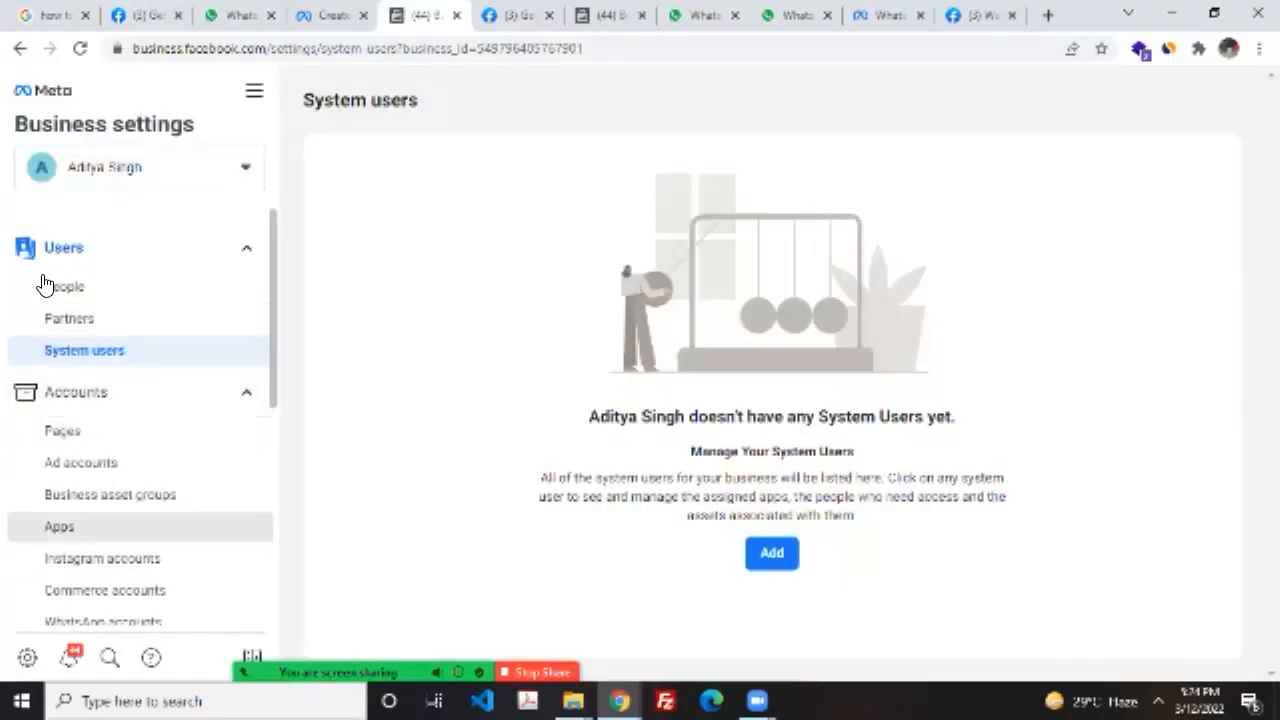
Step: Open the Apps settings, start connecting an existing app ID and leave the form without adding an app
left_click(58, 526)
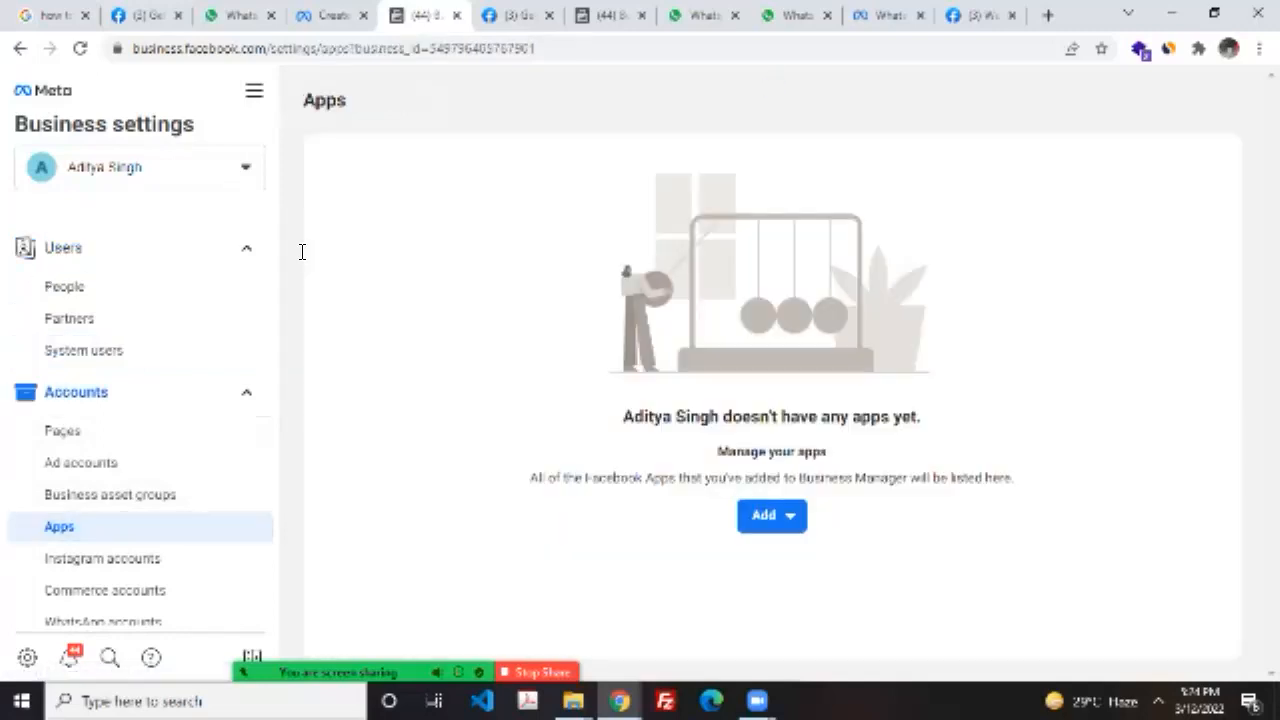
left_click(772, 516)
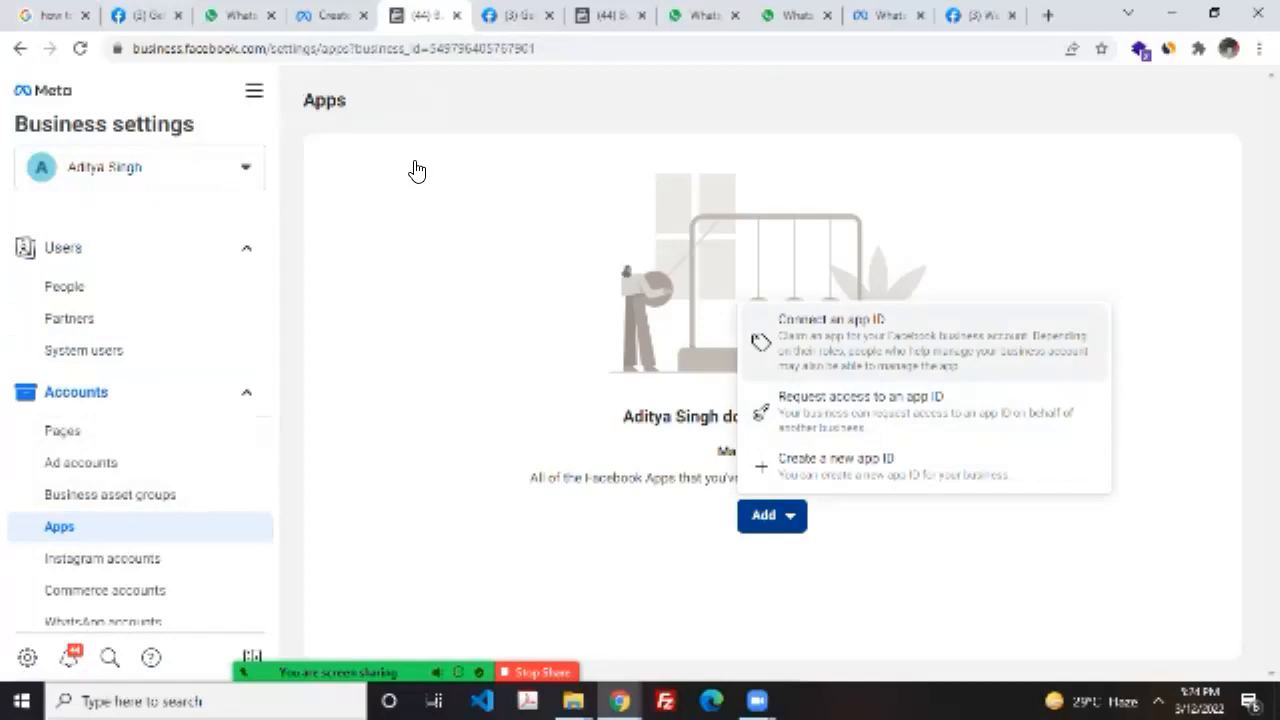
left_click(830, 340)
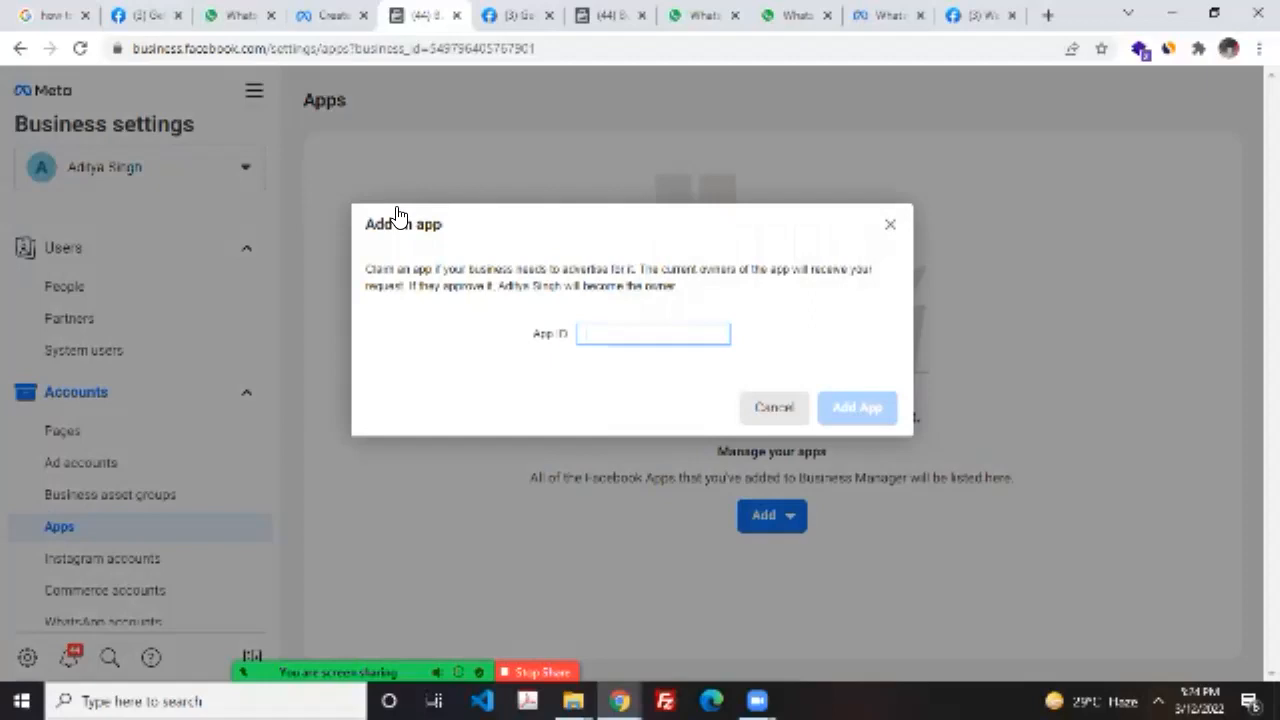
left_click(28, 241)
scroll(28, 241, "down", 2)
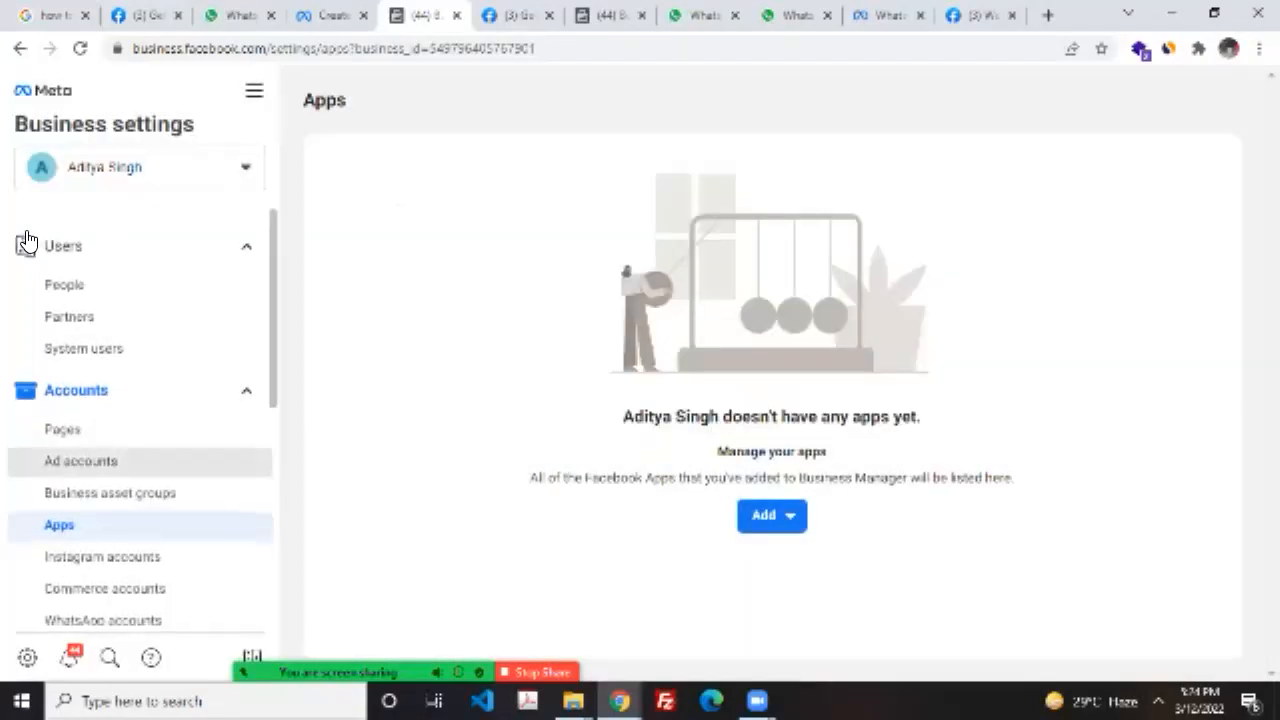
scroll(28, 241, "up", 2)
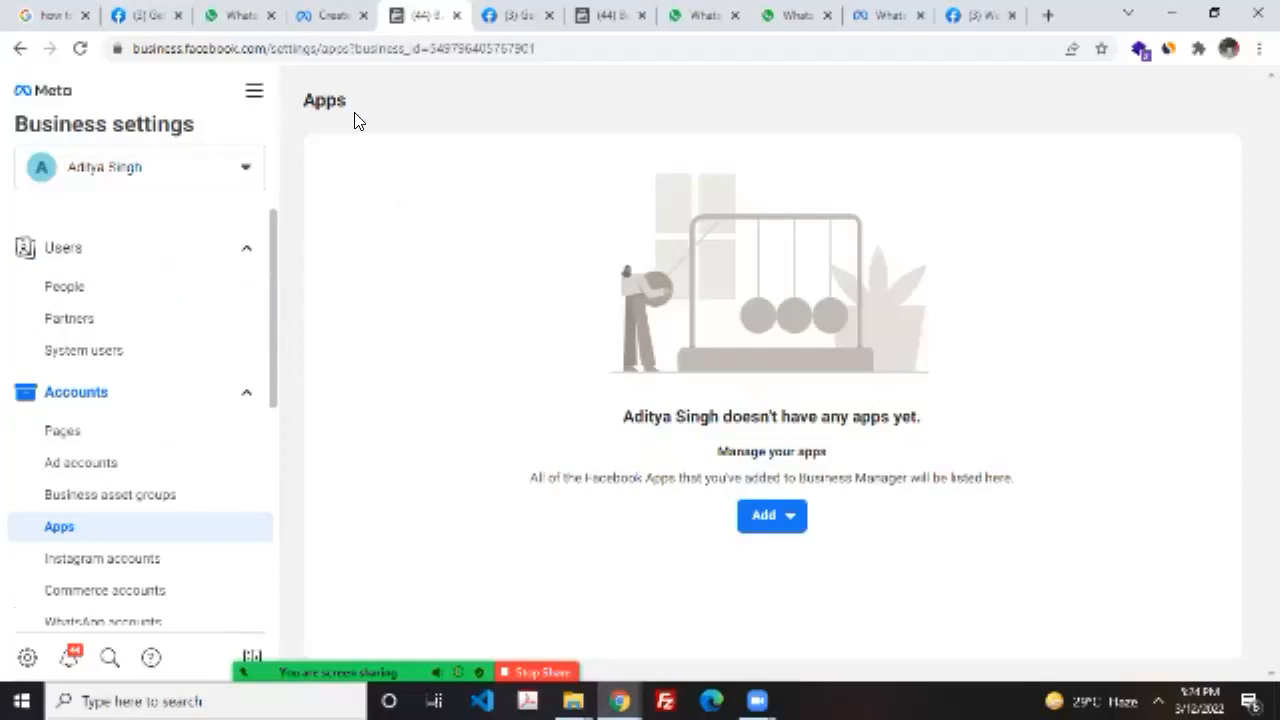
Step: Look through the business account list and People settings, and switch to the System users page of the first listed business account
left_click(110, 167)
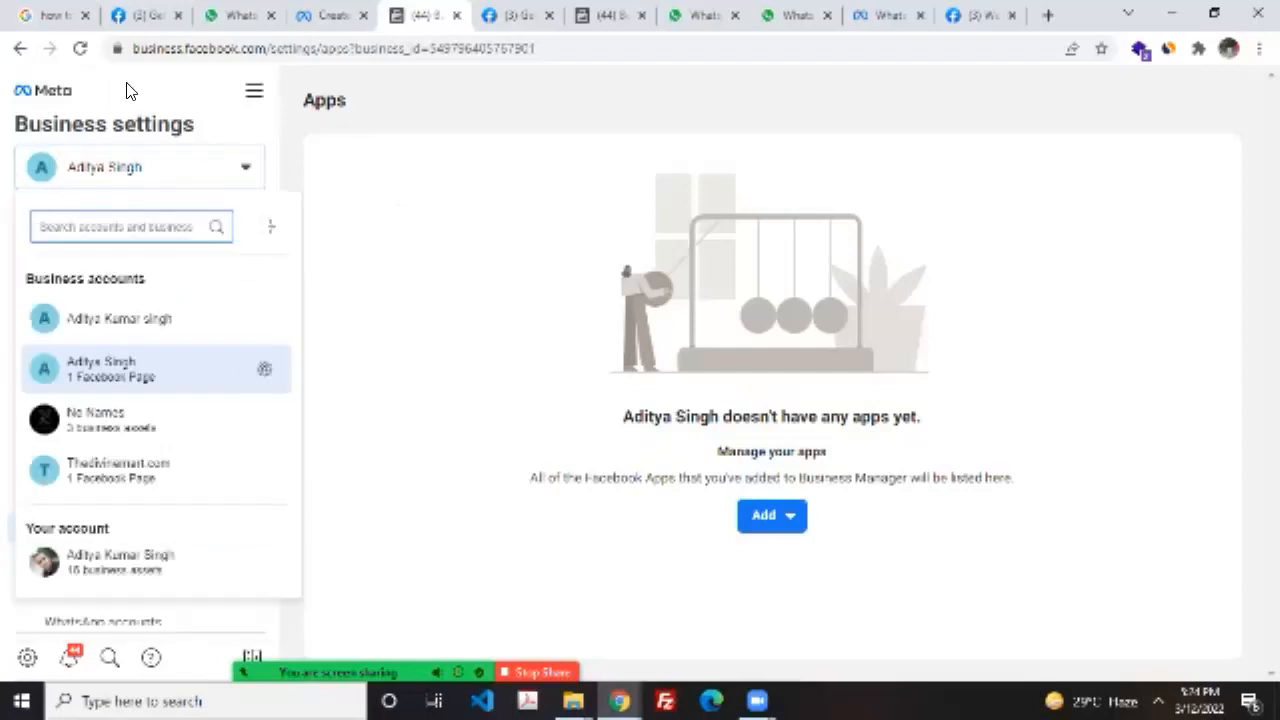
left_click(128, 196)
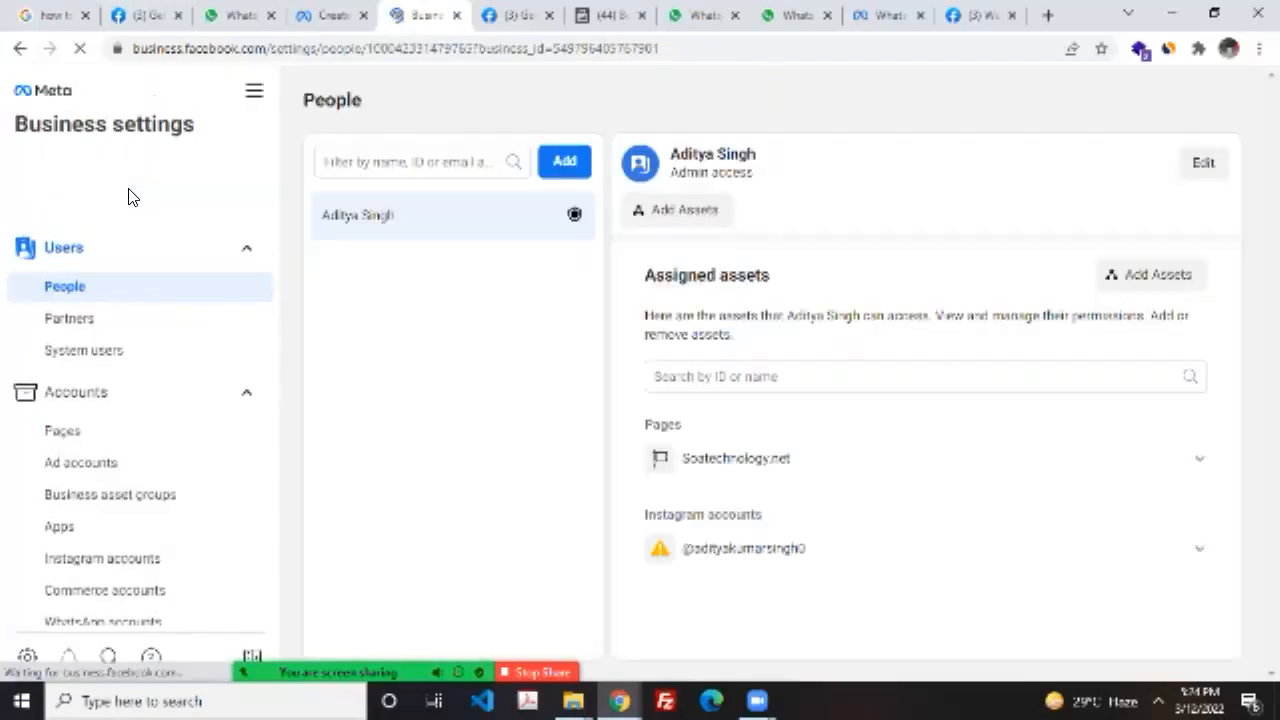
scroll(133, 197, "down", 1)
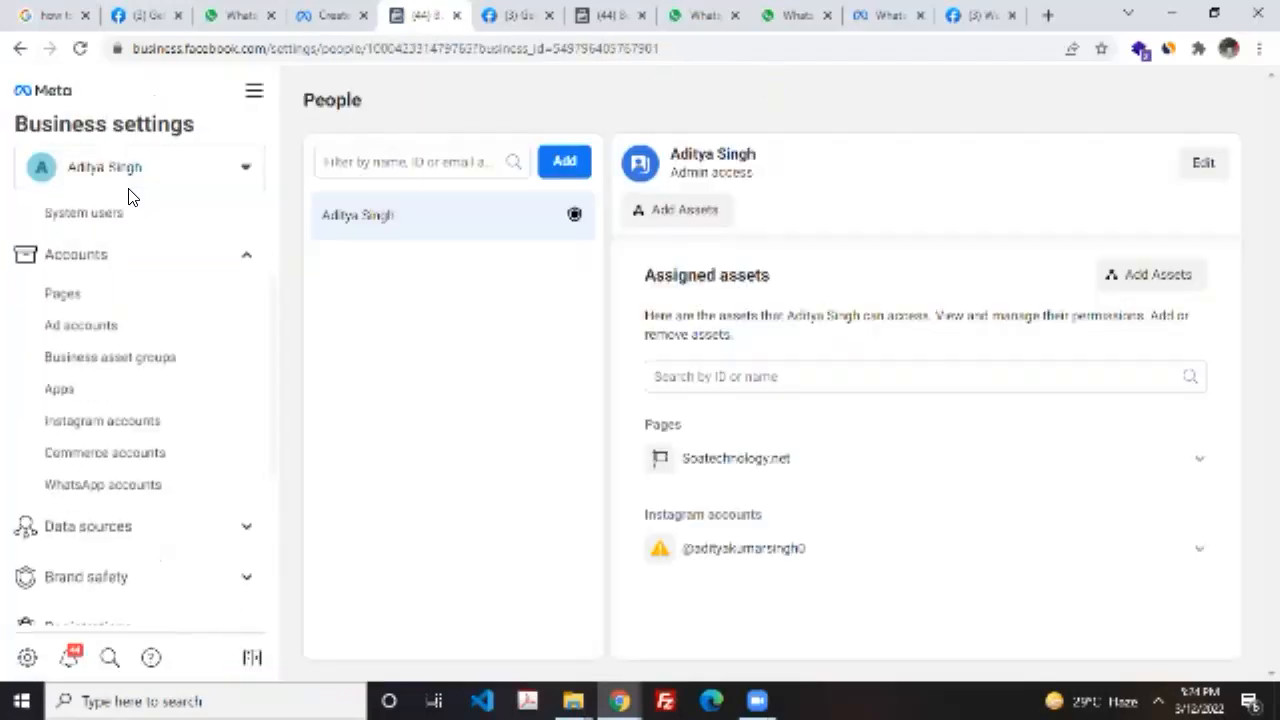
scroll(128, 197, "up", 1)
scroll(128, 197, "down", 5)
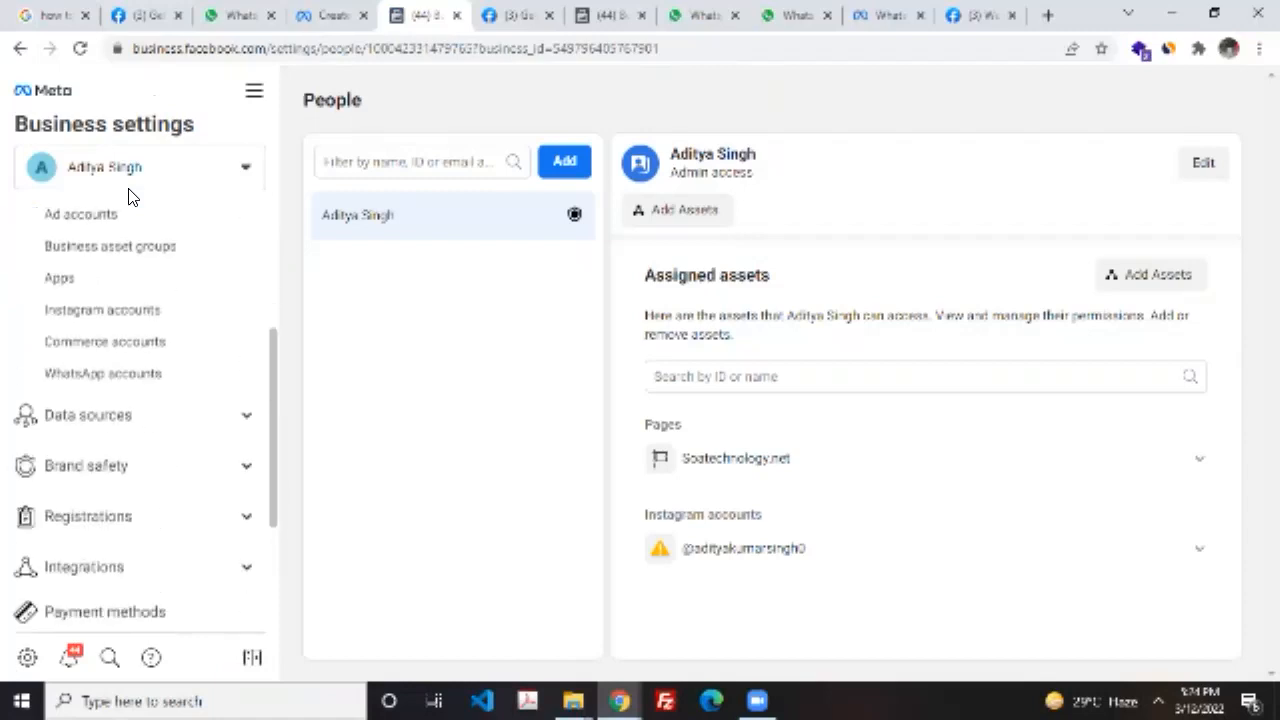
scroll(128, 197, "up", 5)
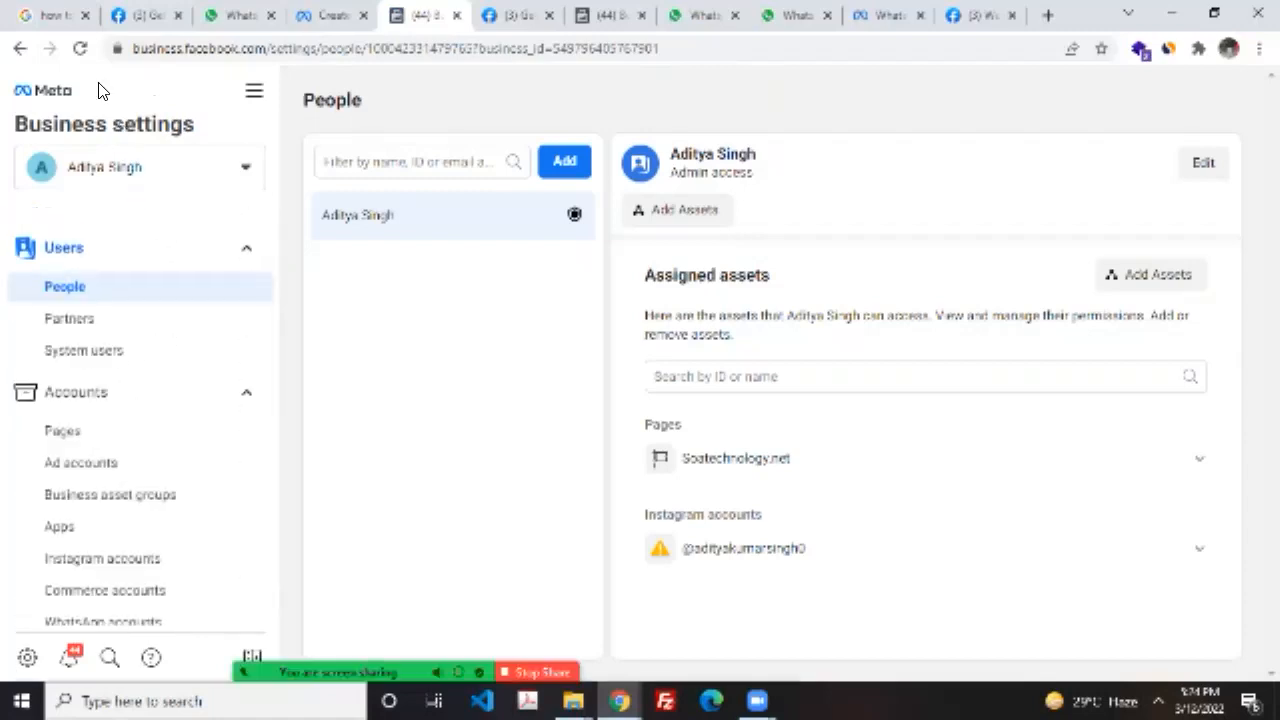
left_click(98, 167)
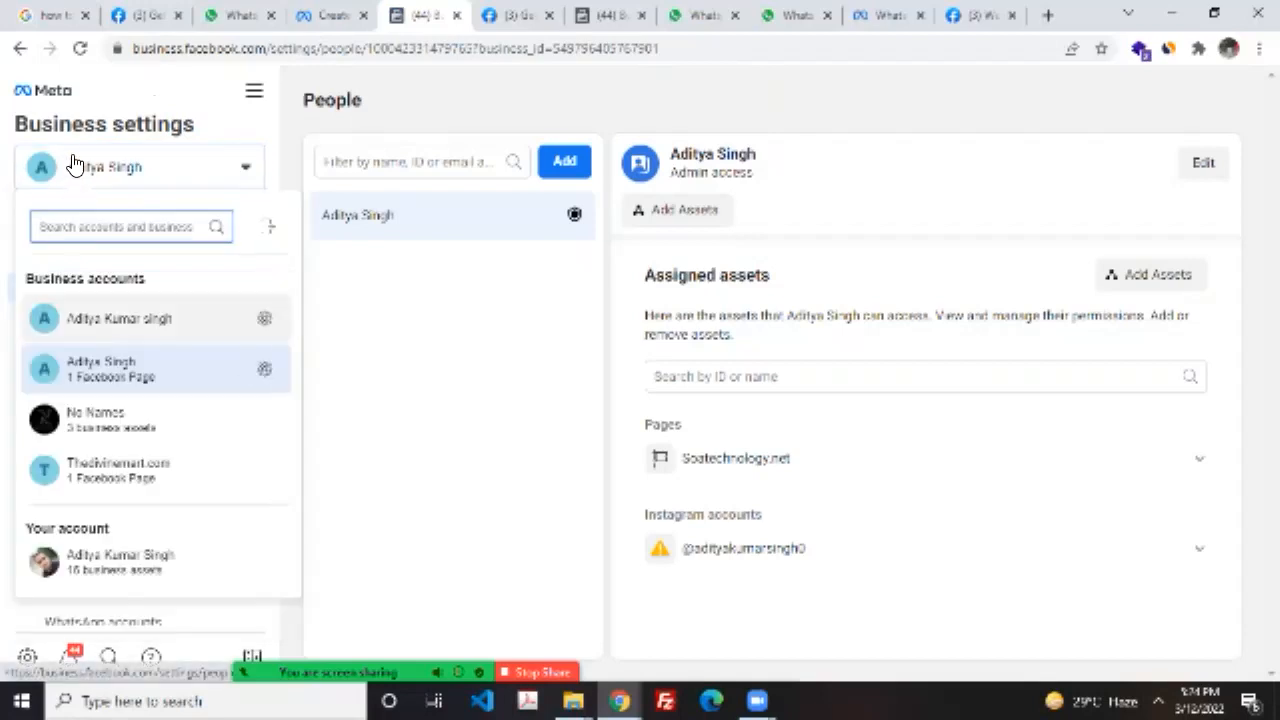
left_click(138, 167)
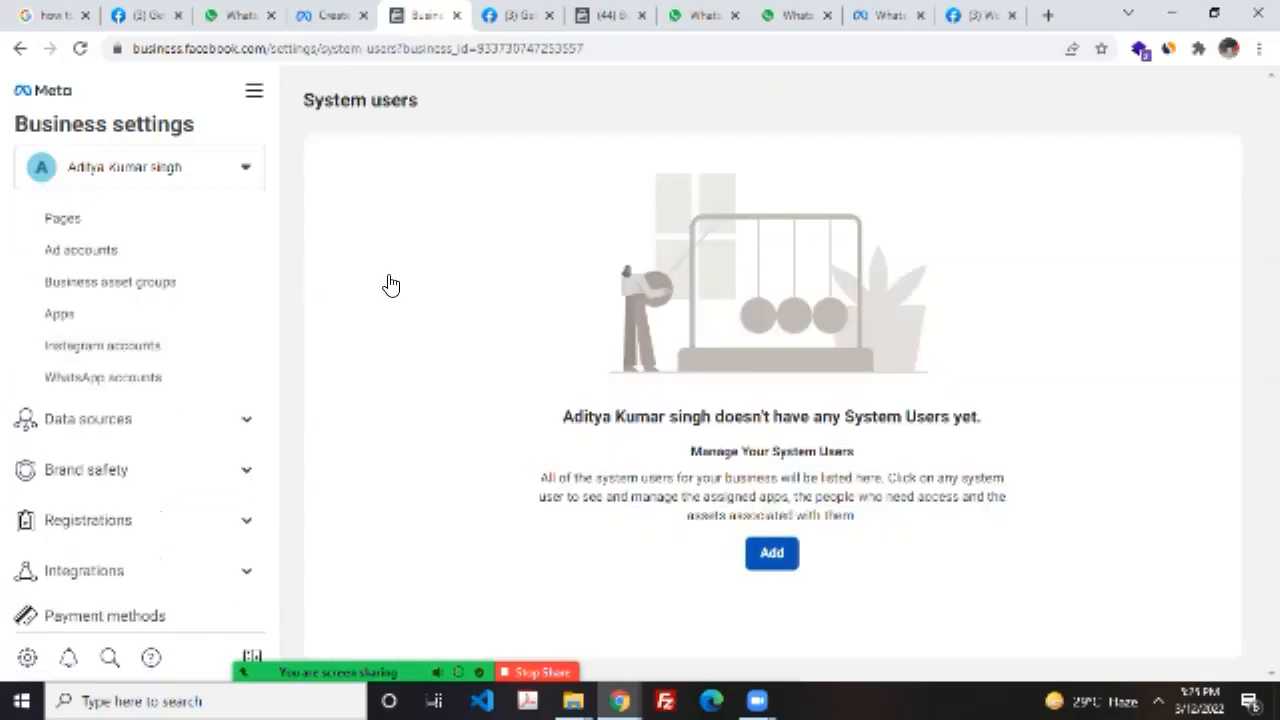
Step: Start adding a system user for this business account and accept the non-discrimination policy on behalf of its system users
left_click(772, 553)
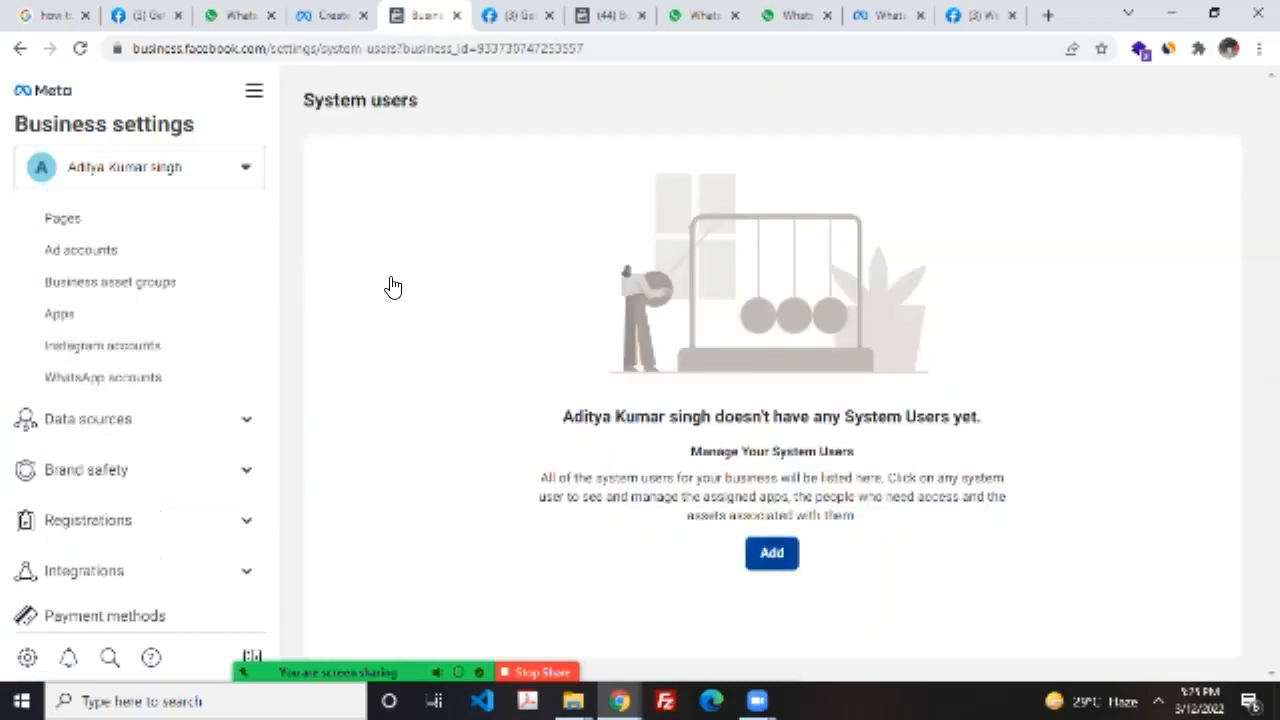
left_click(905, 615)
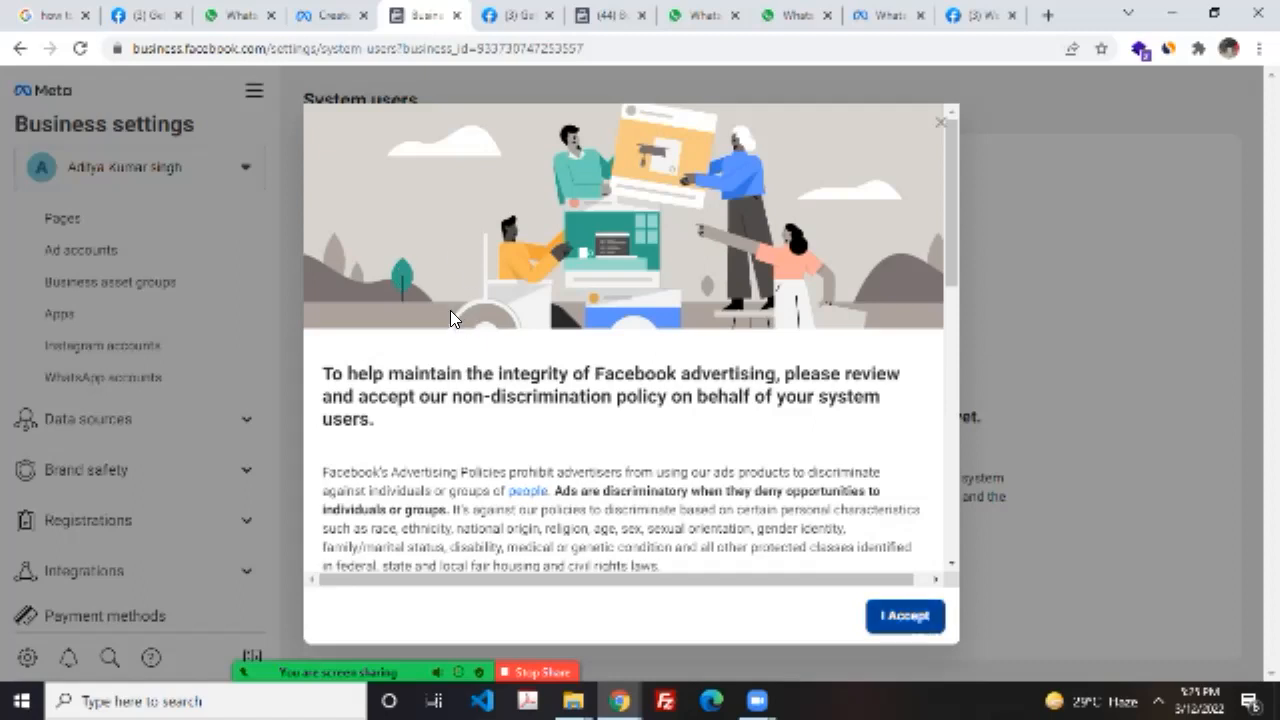
left_click(863, 406)
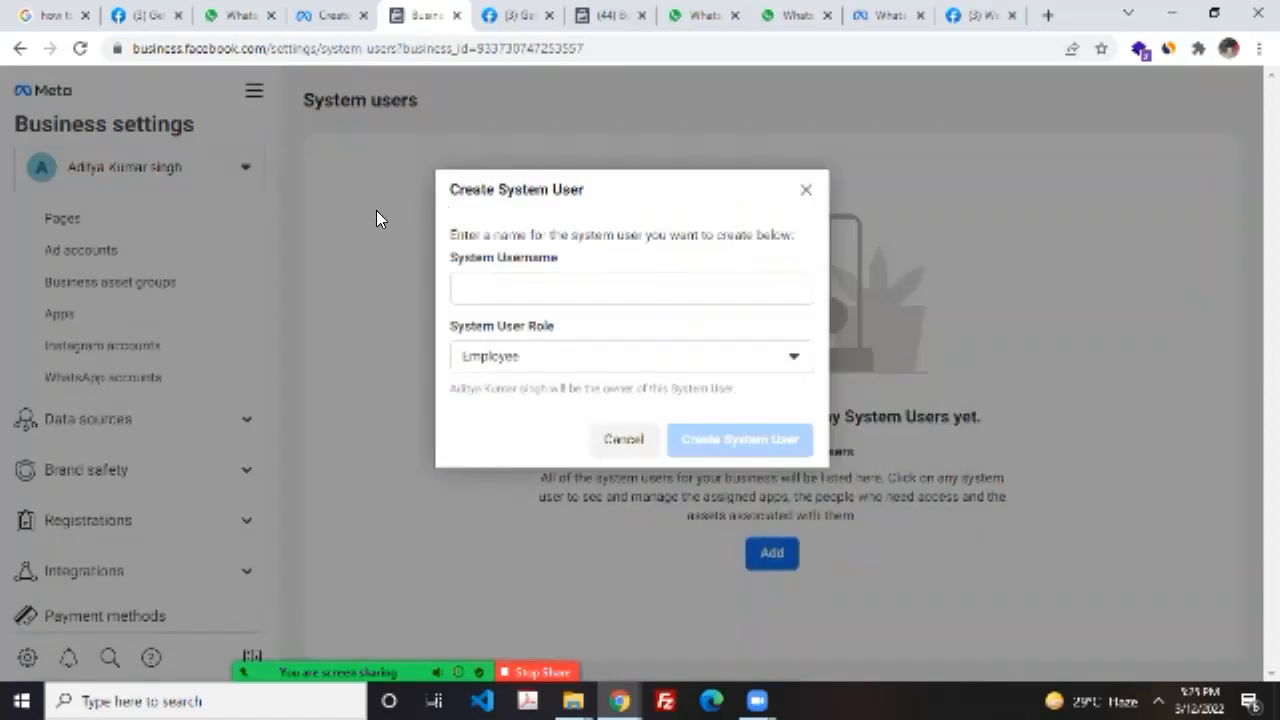
Step: Try to create a system user in this business account with a first name as username and a chosen role
type("aditya")
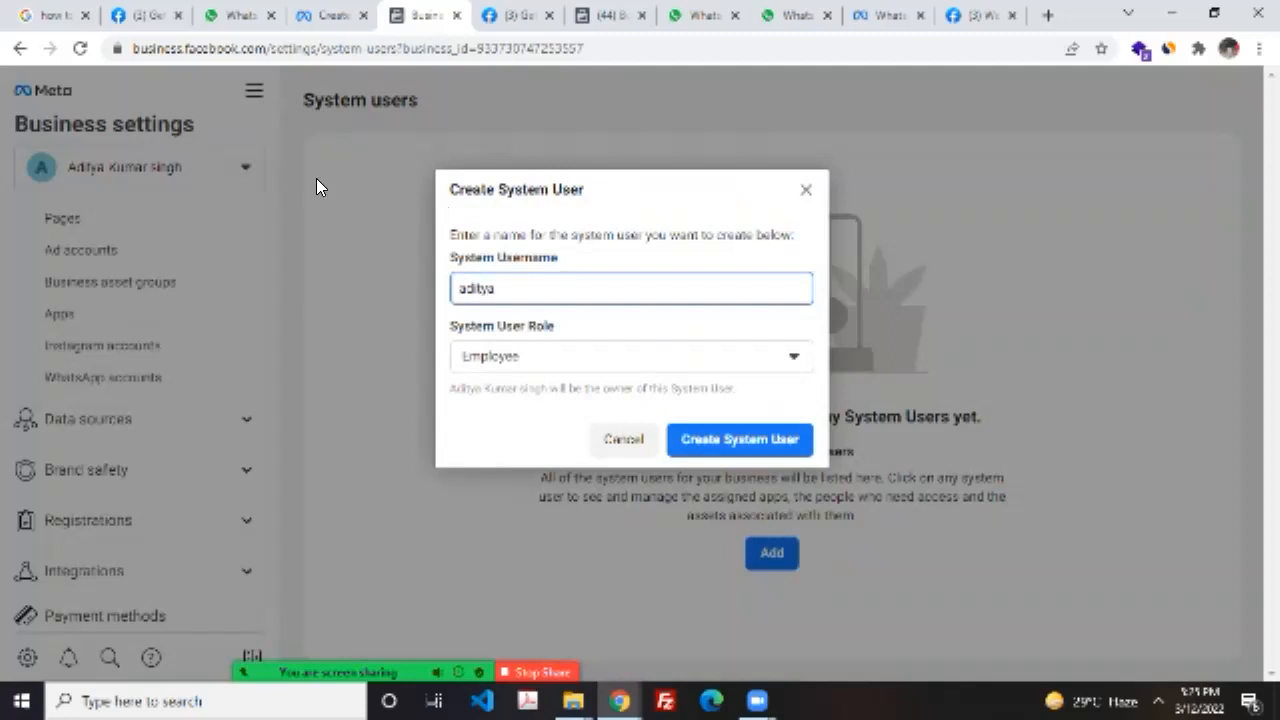
key("Tab")
key("space")
key("Down")
key("Return")
key("Return")
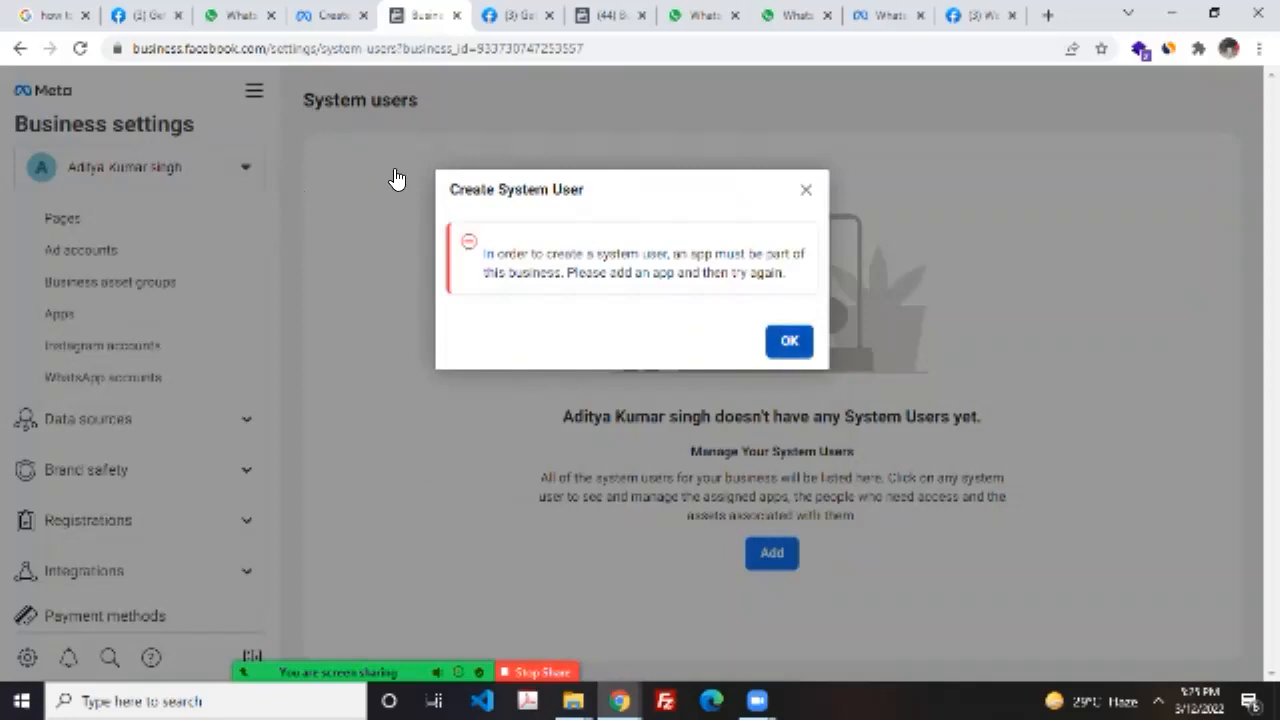
key("Return")
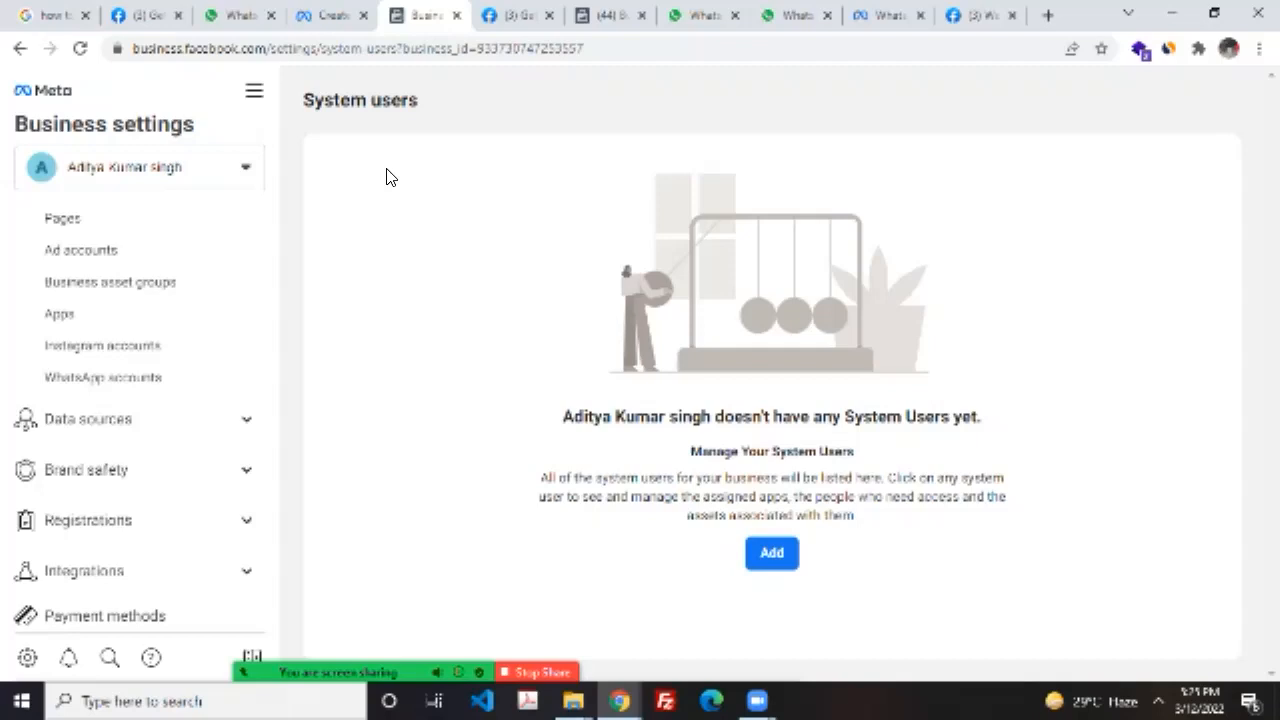
Step: Look through the Pages and Ad accounts settings of the current business account
scroll(40, 222, "down", 2)
scroll(40, 222, "up", 1)
scroll(40, 222, "up", 3)
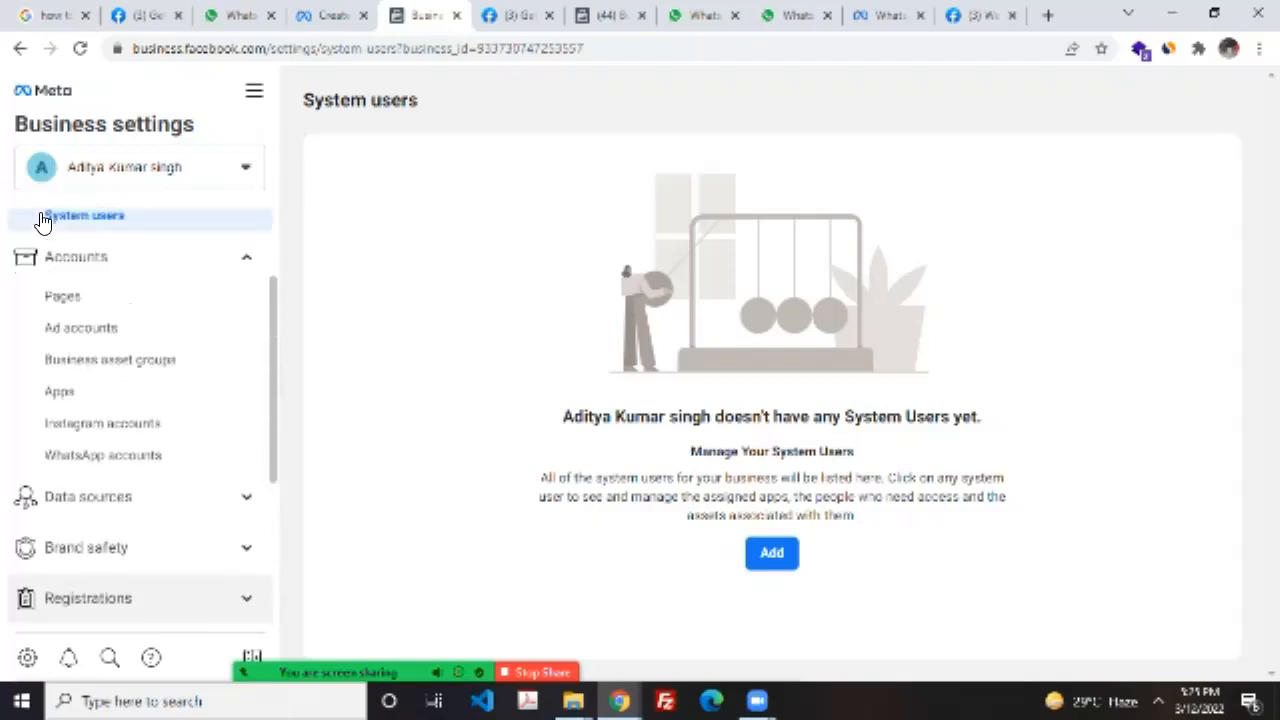
left_click(80, 311)
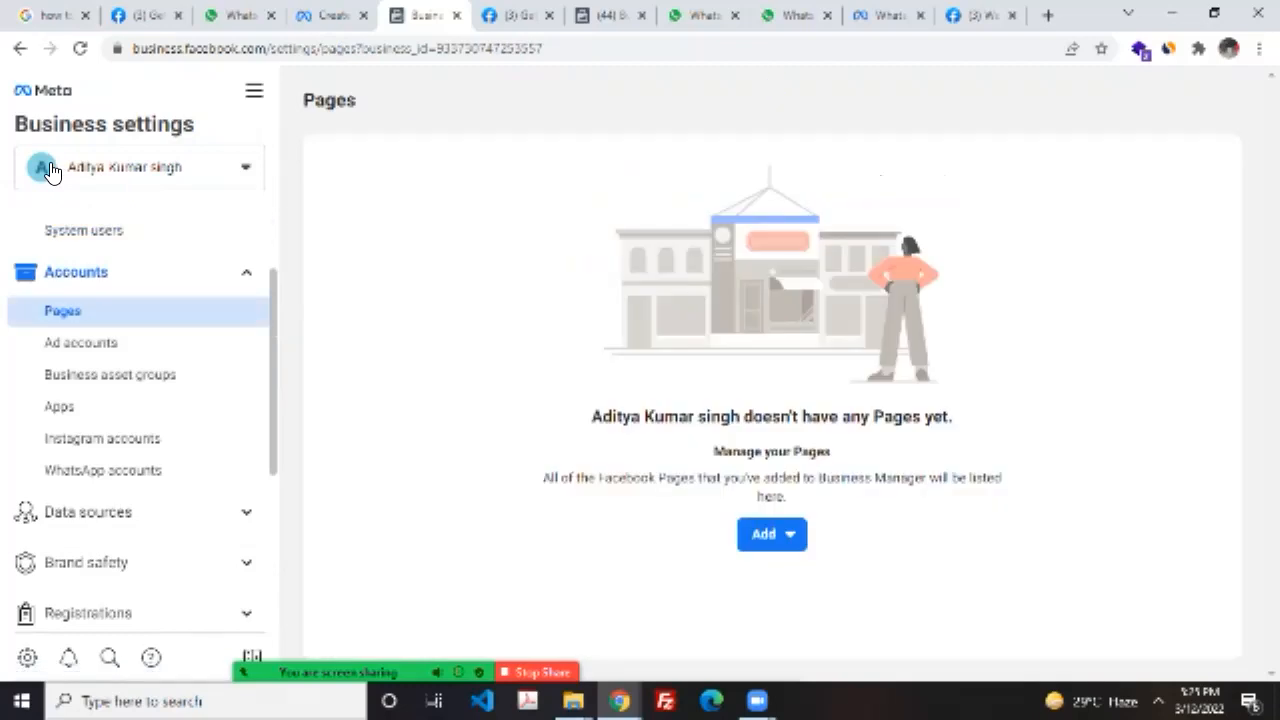
left_click(80, 343)
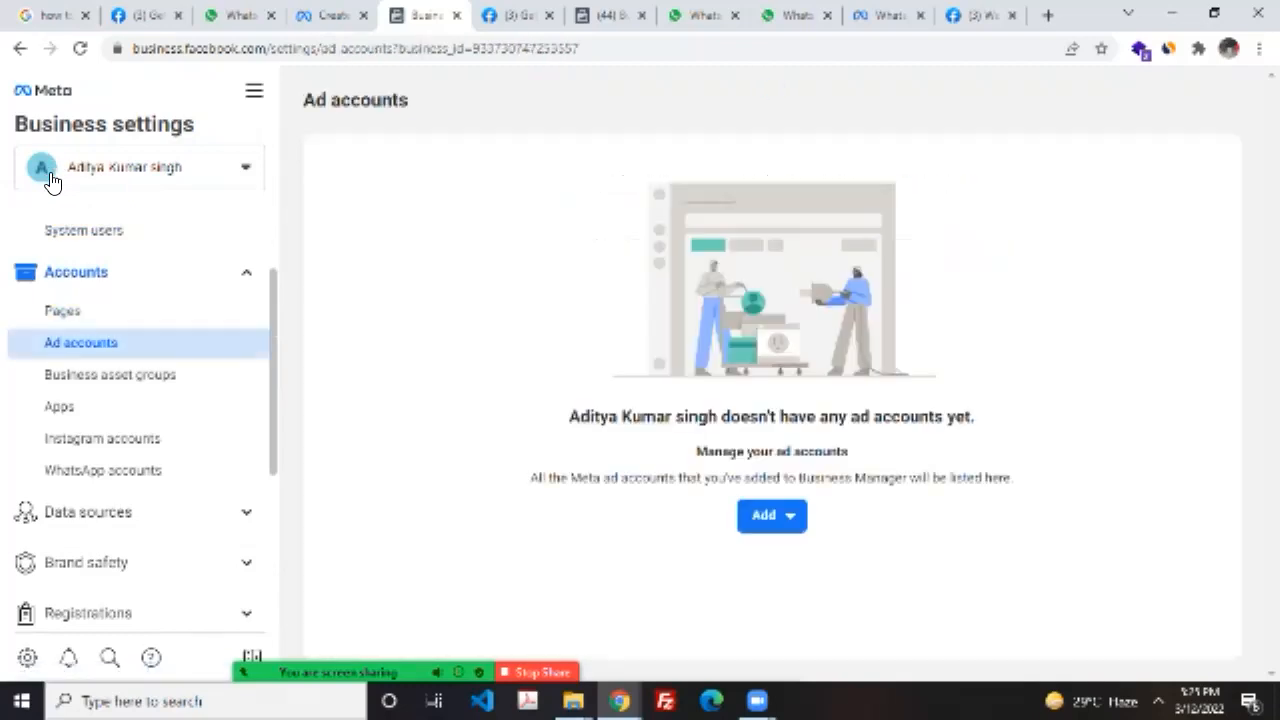
Step: Start adding a system user again, review the non-discrimination policy and accept it on behalf of the system users
left_click(52, 123)
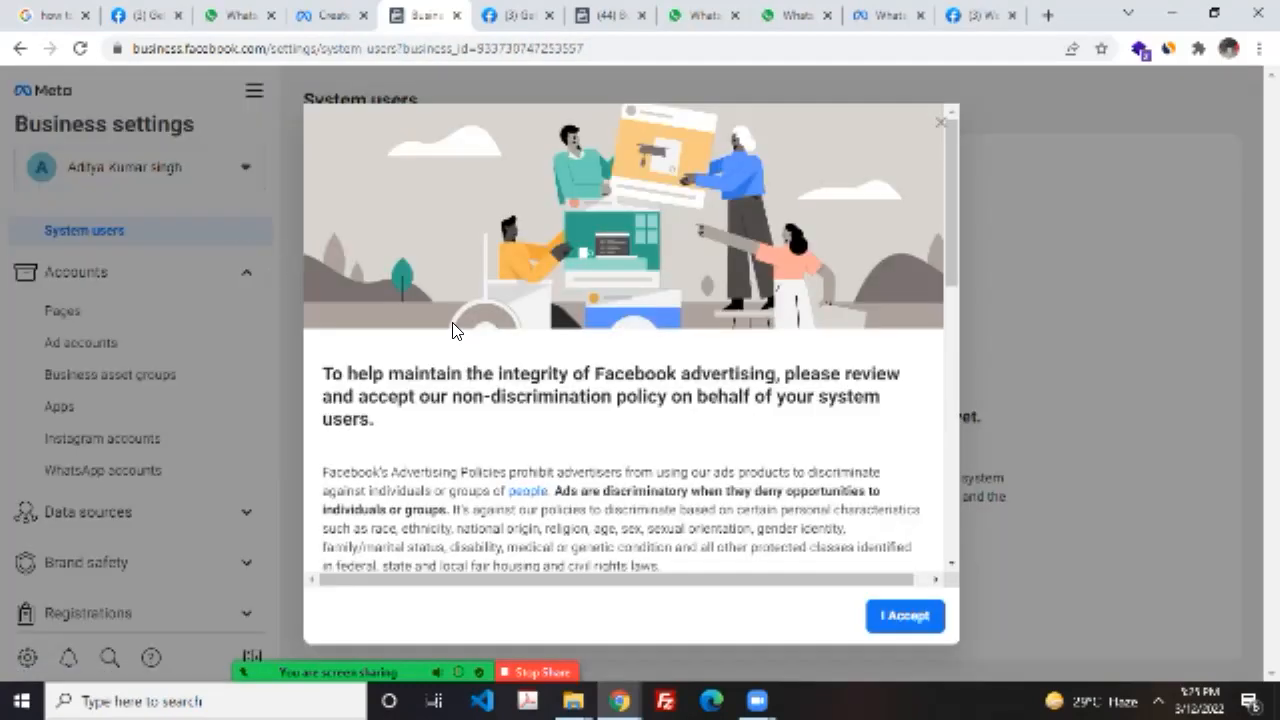
scroll(370, 210, "down", 10)
scroll(375, 212, "up", 5)
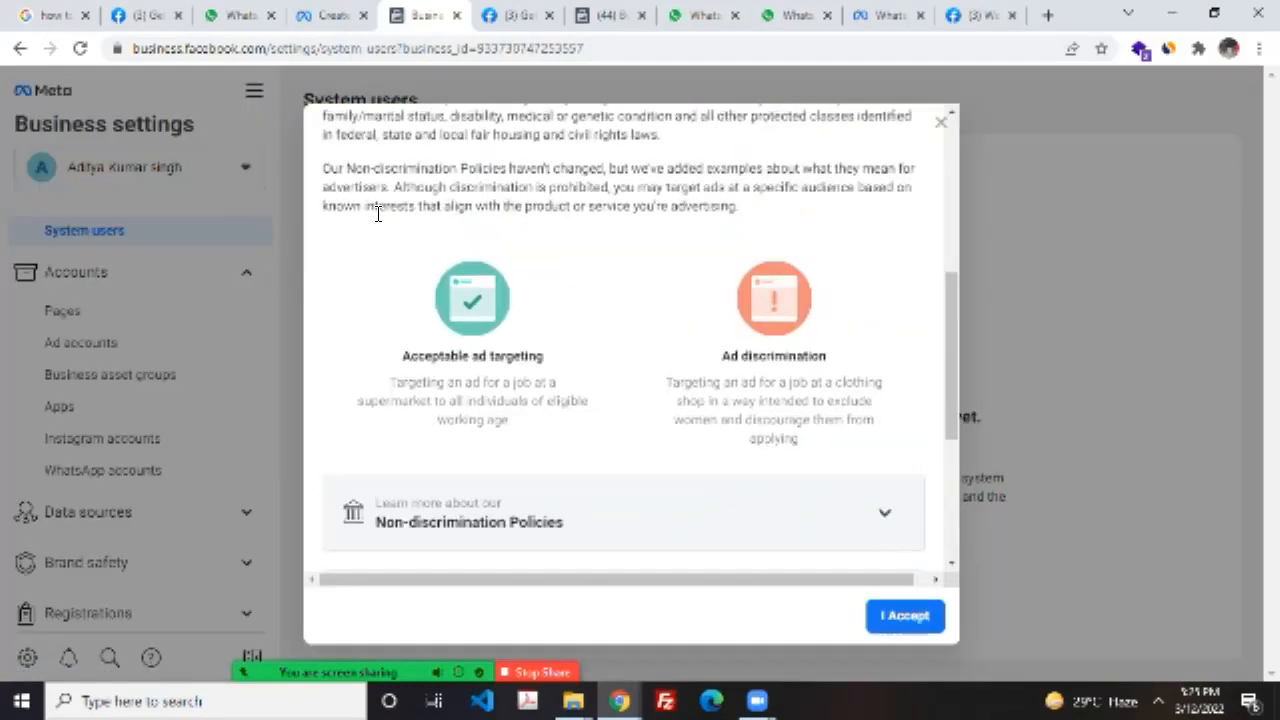
scroll(375, 213, "up", 5)
scroll(370, 218, "down", 3)
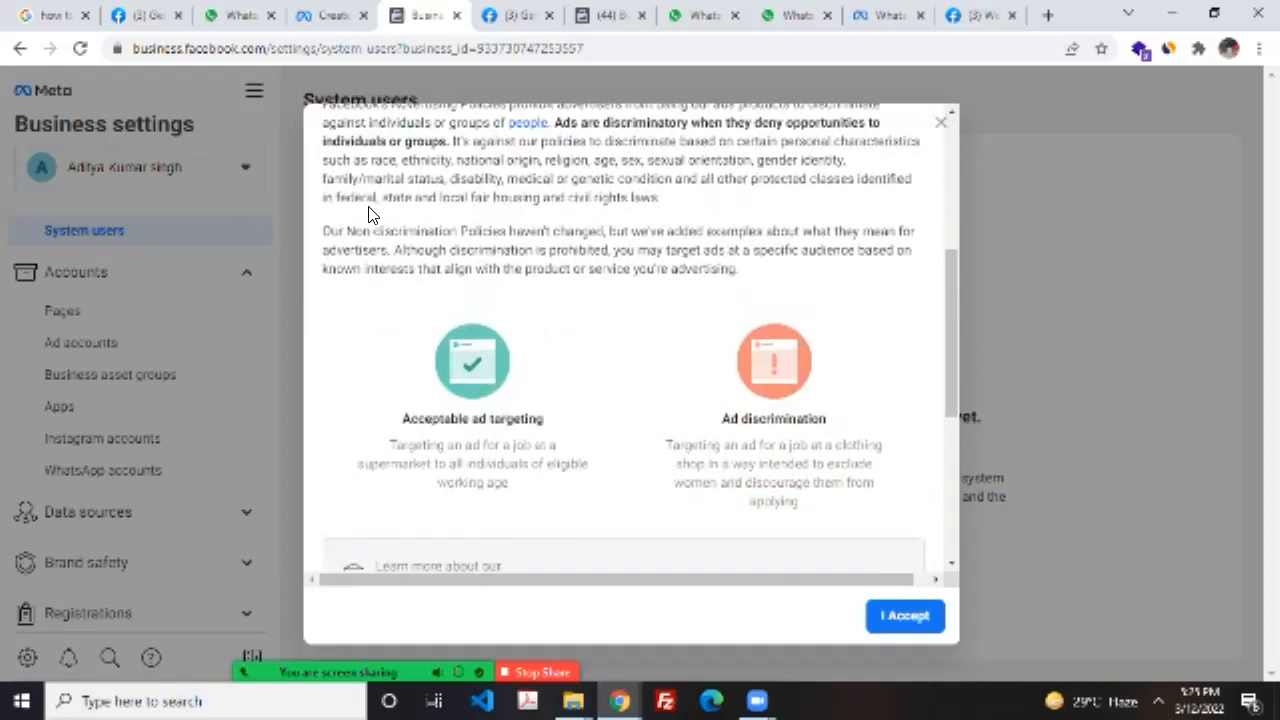
scroll(369, 212, "up", 5)
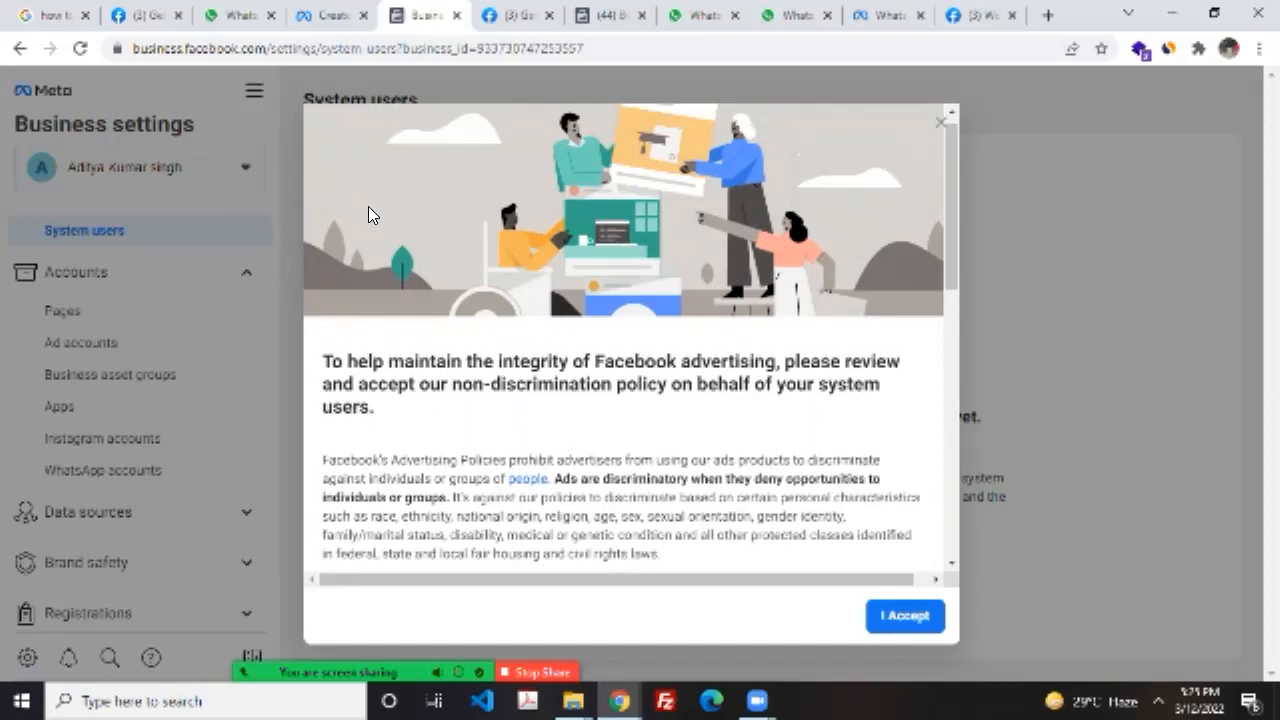
scroll(369, 213, "down", 8)
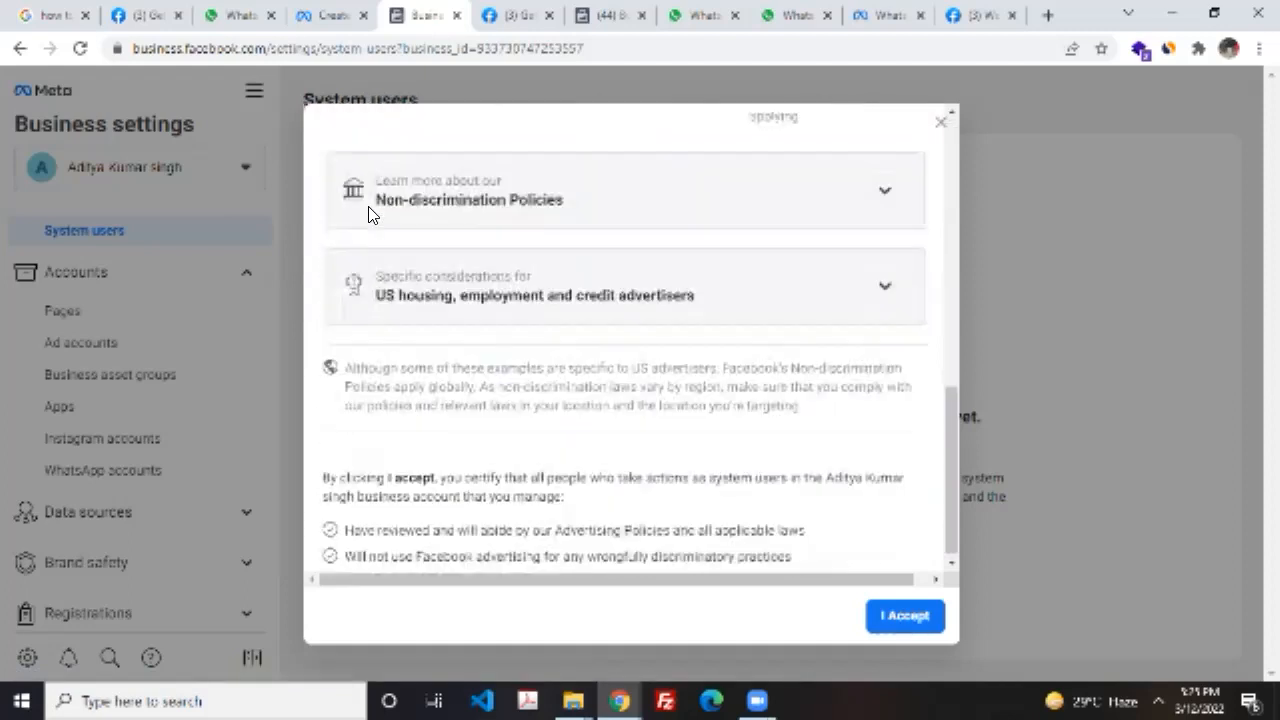
left_click_drag(806, 528, 322, 475)
scroll(310, 247, "up", 3)
scroll(310, 247, "down", 3)
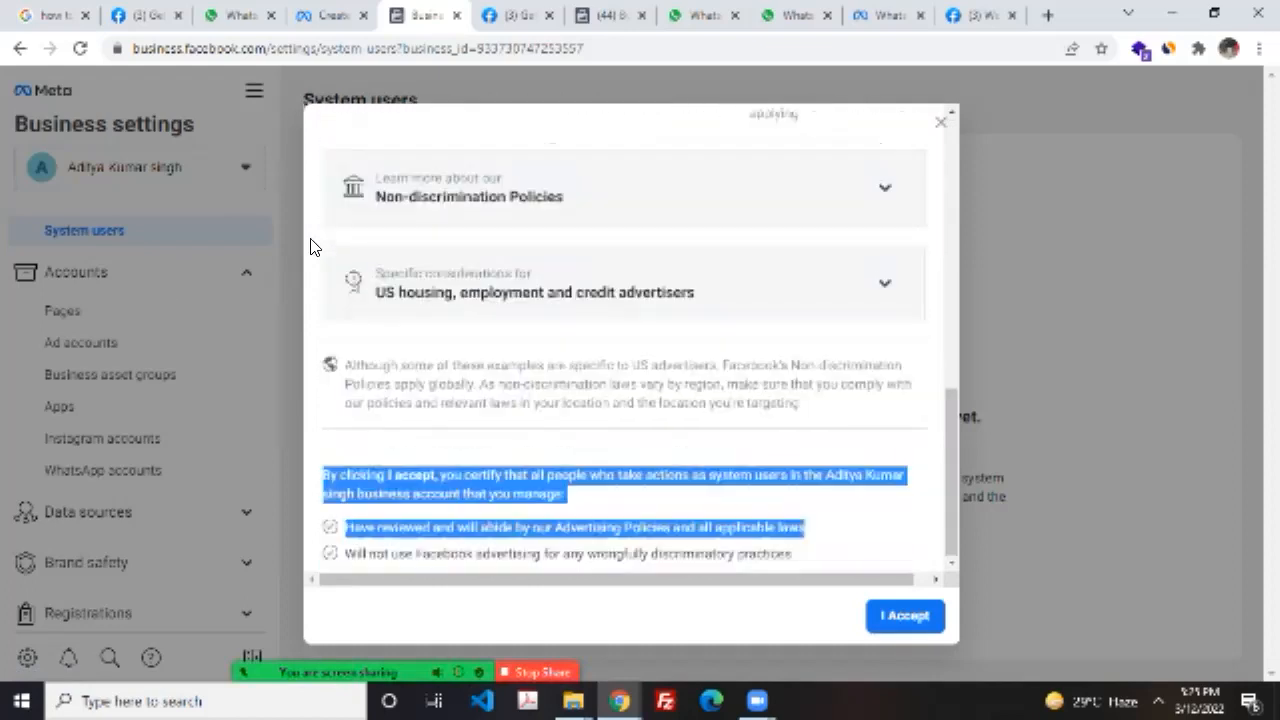
left_click(907, 618)
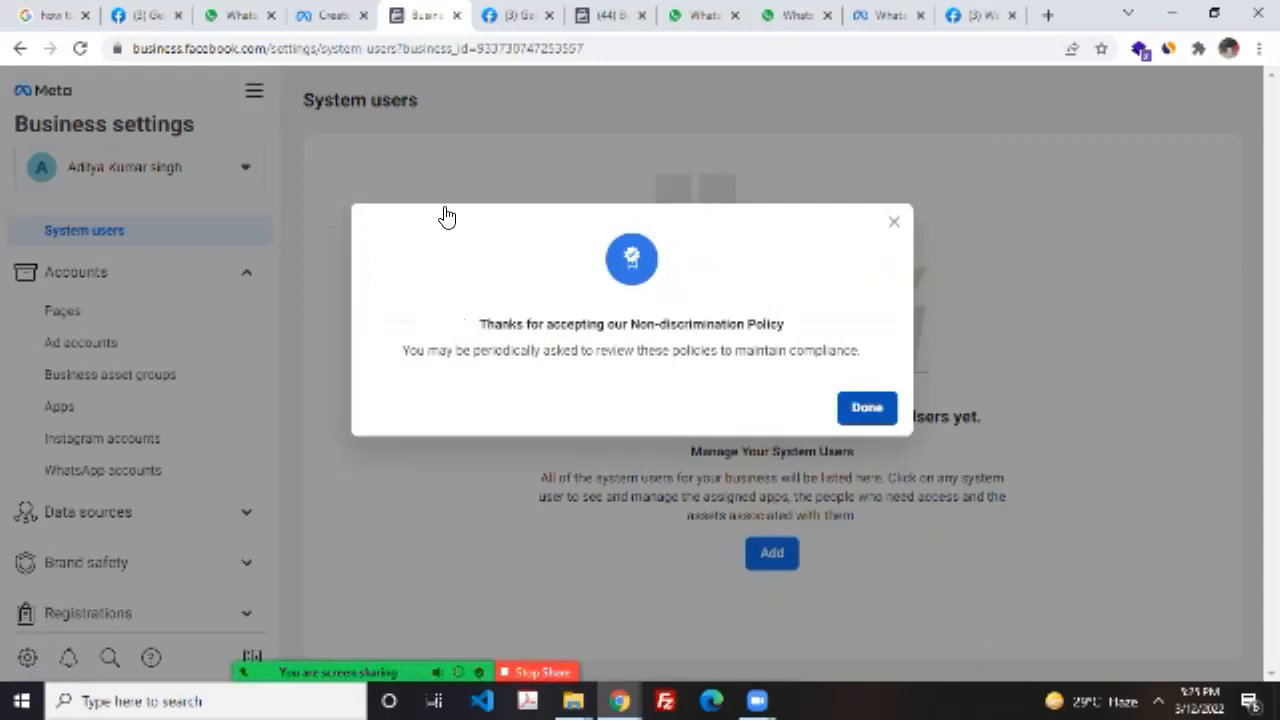
left_click(348, 216)
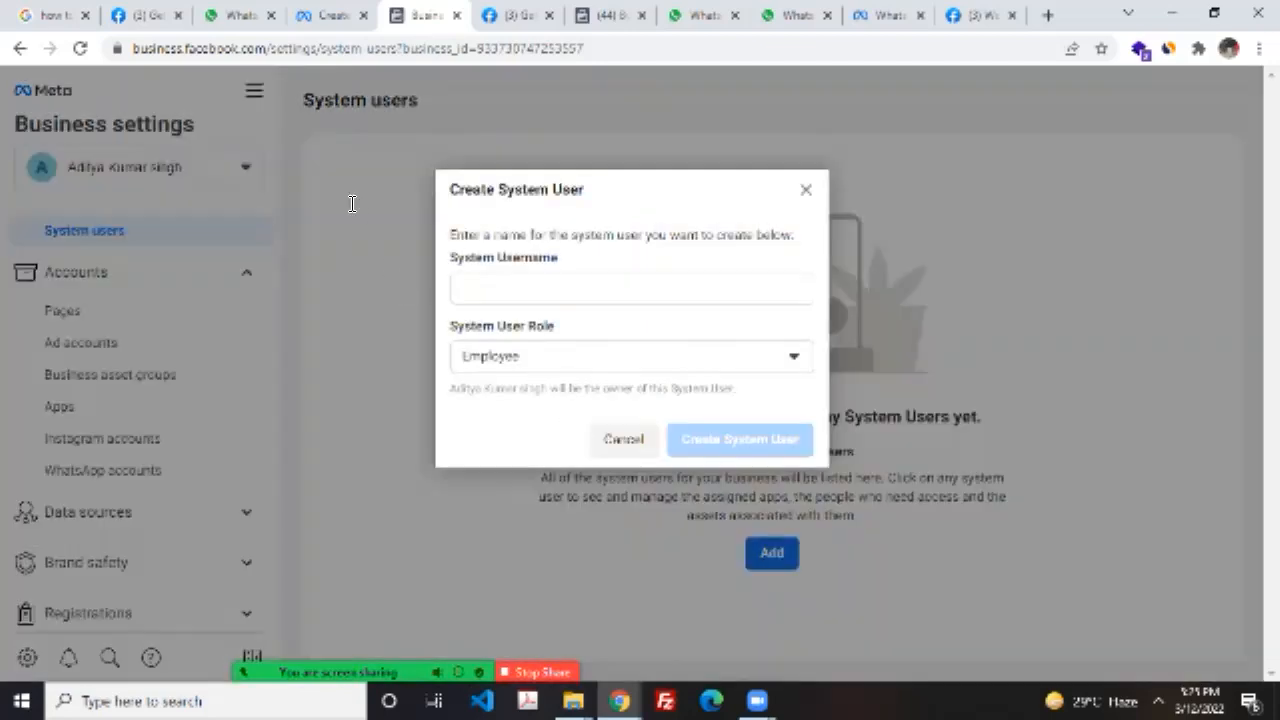
Step: Try to create a system user with a personal username and the Employee role, and dismiss the dialog
left_click(632, 354)
double_click(531, 258)
left_click(506, 290)
type("adityapi")
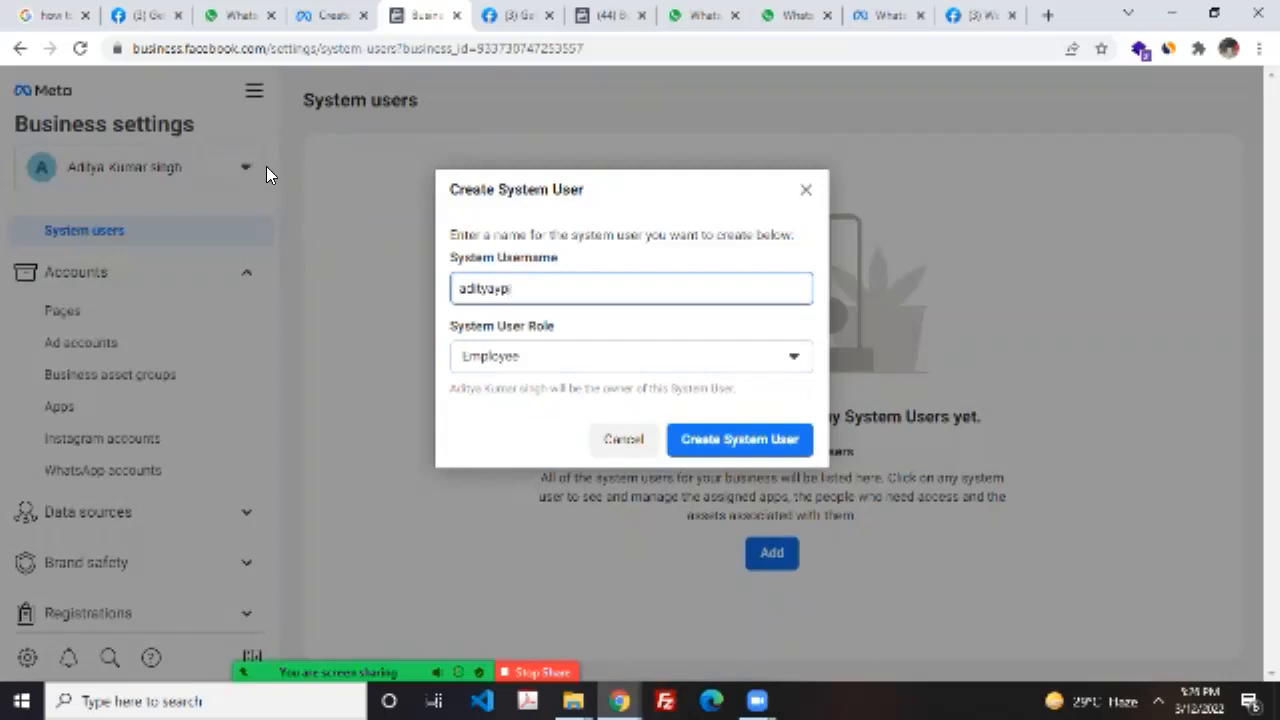
left_click(716, 446)
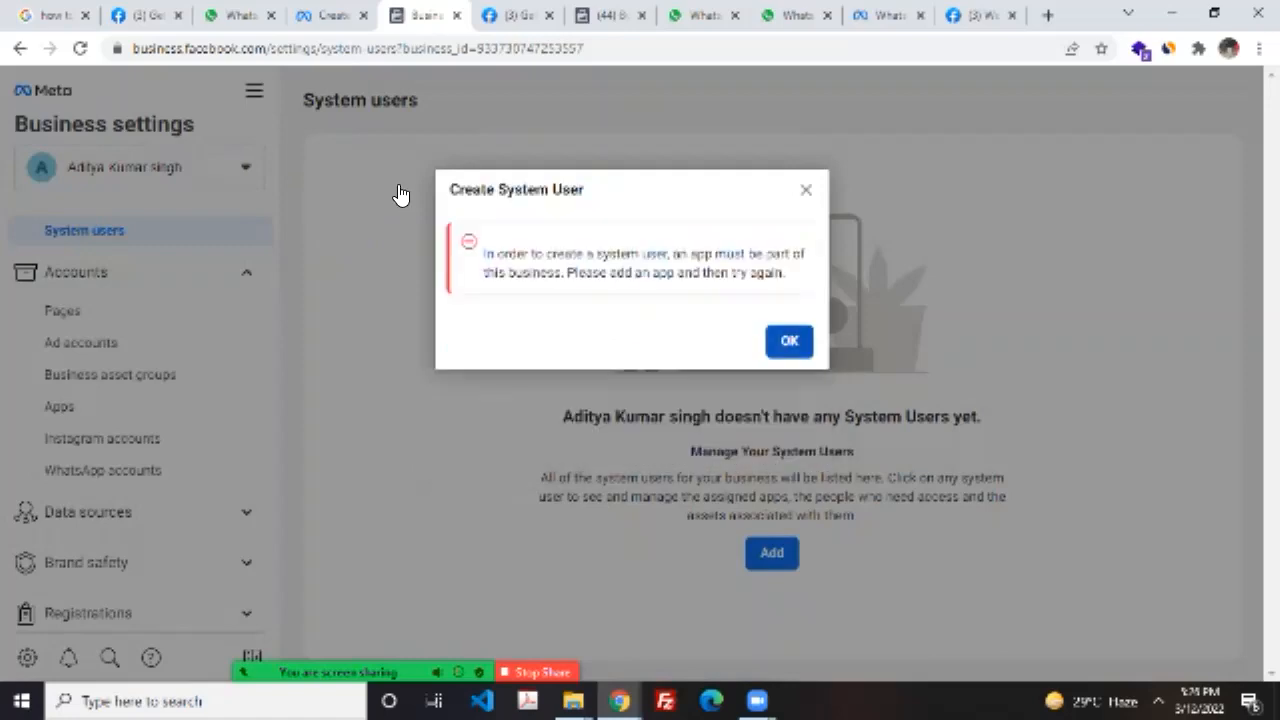
left_click(789, 341)
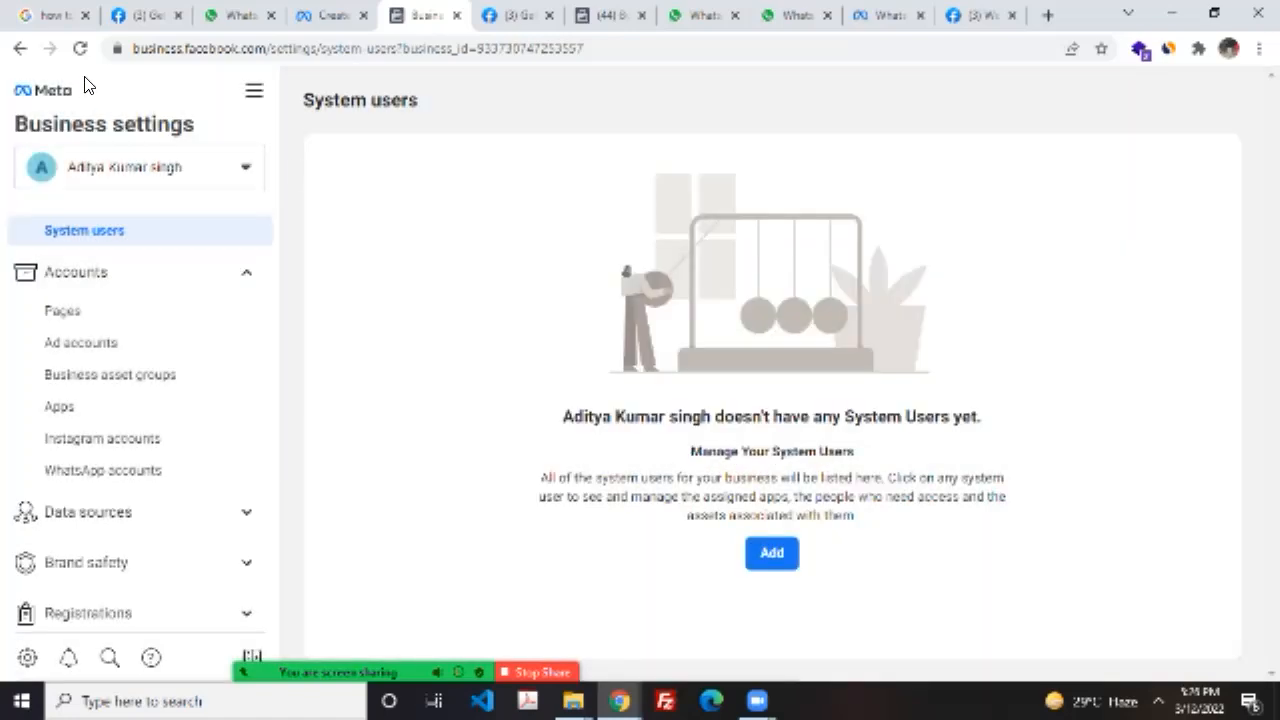
Step: Check the WhatsApp accounts settings and switch to the second listed business account
left_click(140, 167)
left_click(140, 167)
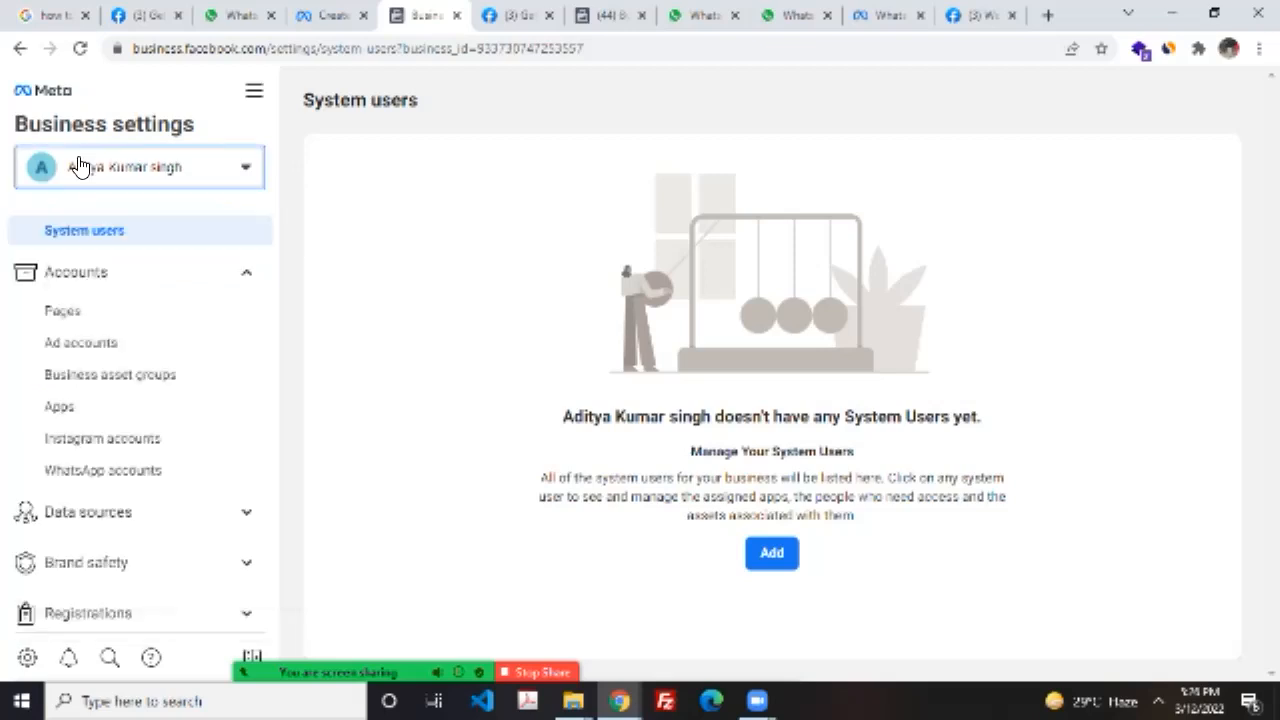
left_click(102, 470)
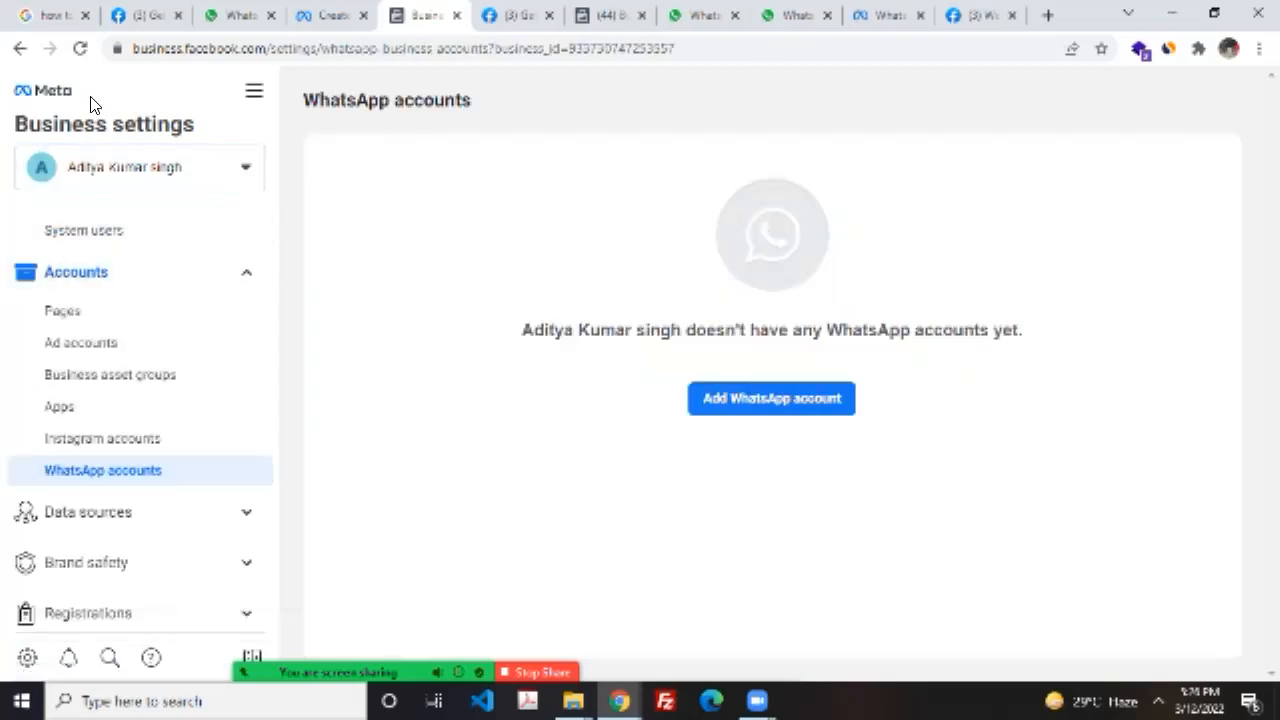
left_click(72, 167)
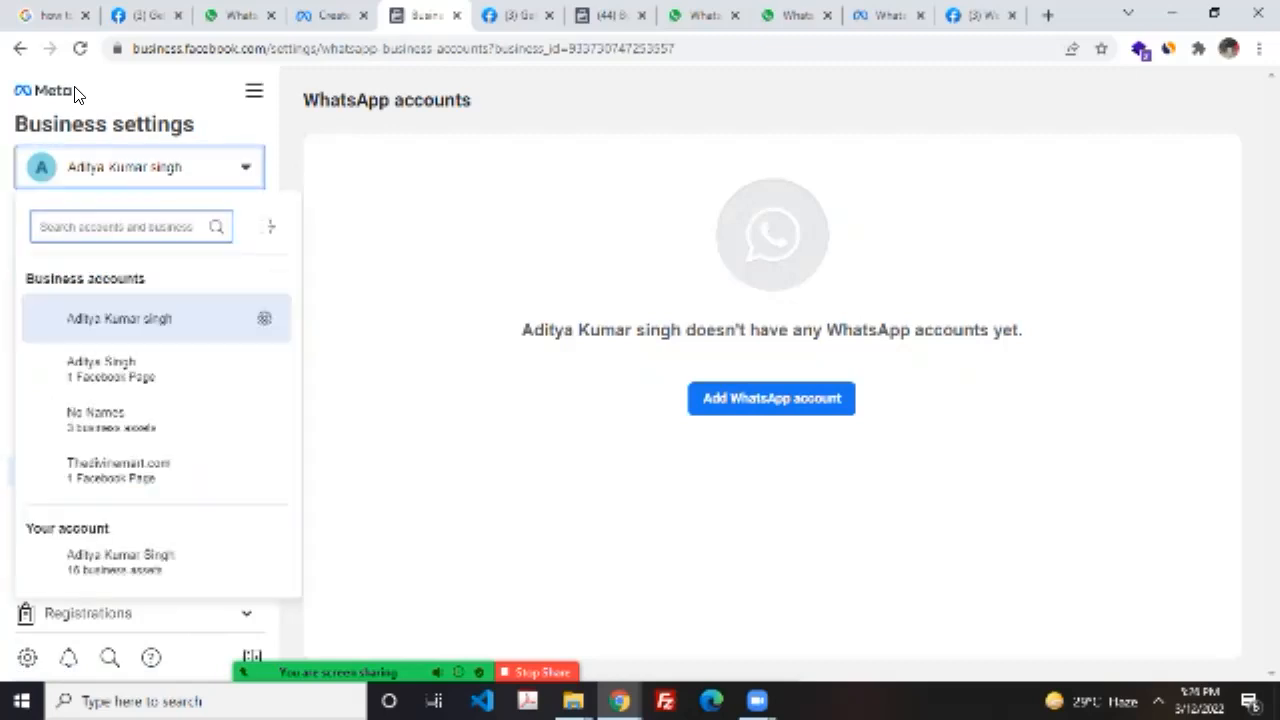
left_click(67, 185)
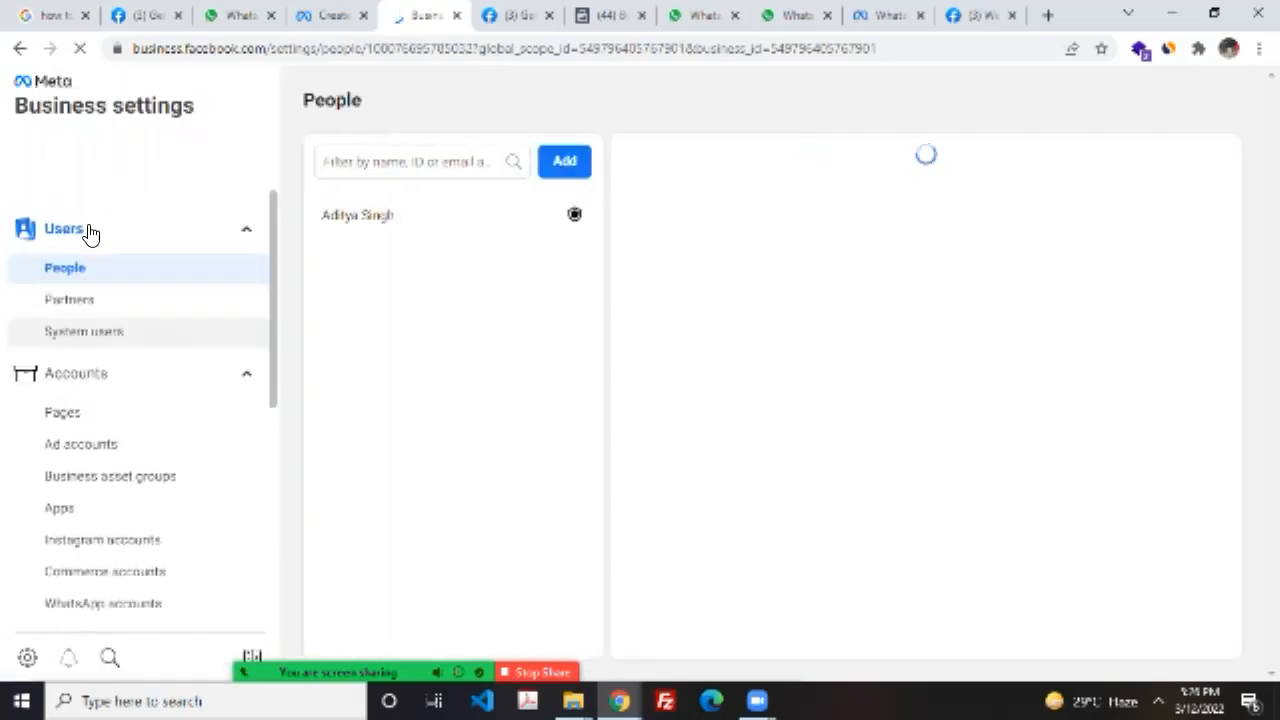
Step: Review the admin's assigned assets in People and update that person's details with a saved e-mail address
scroll(86, 274, "down", 2)
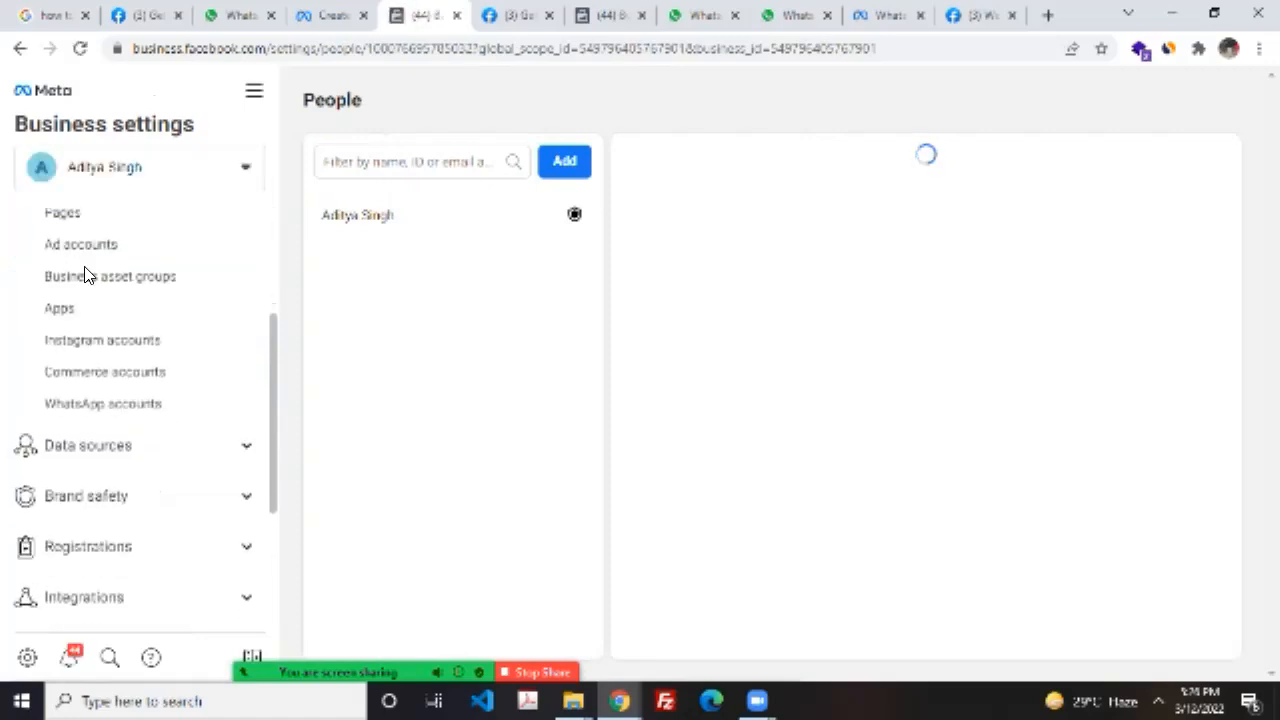
scroll(86, 271, "up", 2)
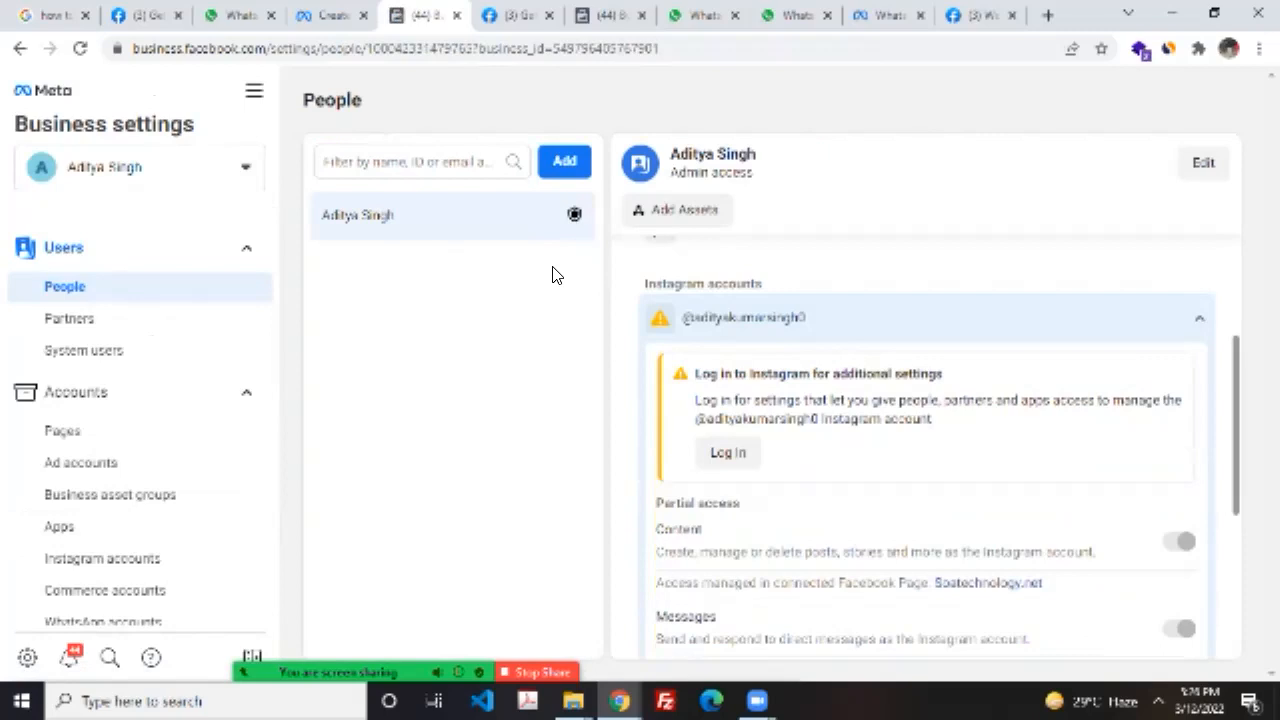
scroll(925, 450, "down", 1)
scroll(925, 450, "up", 4)
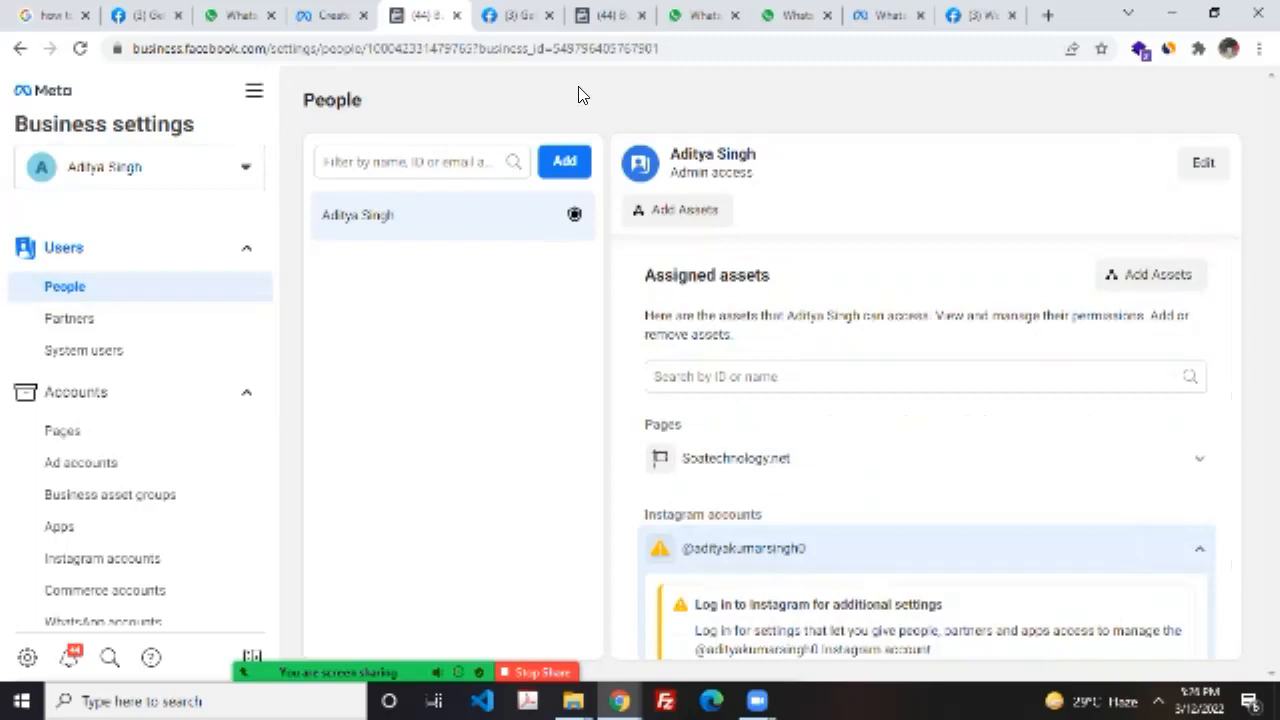
left_click(1203, 162)
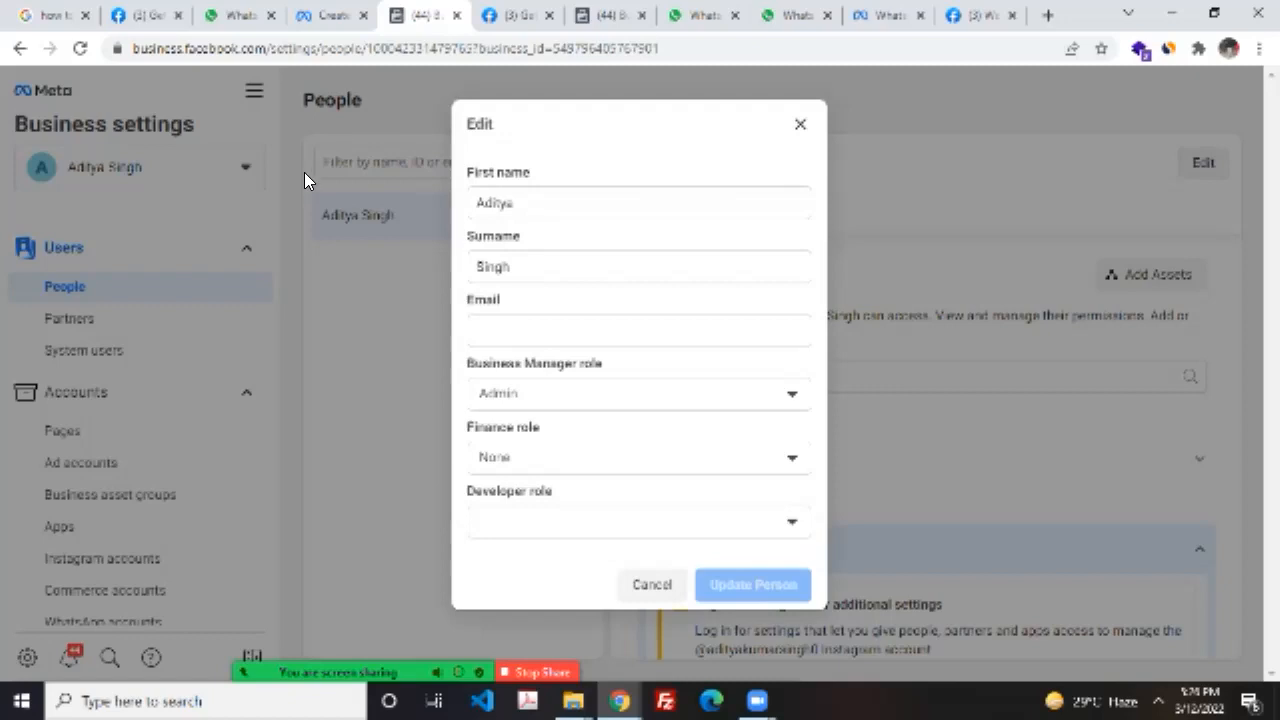
left_click(600, 332)
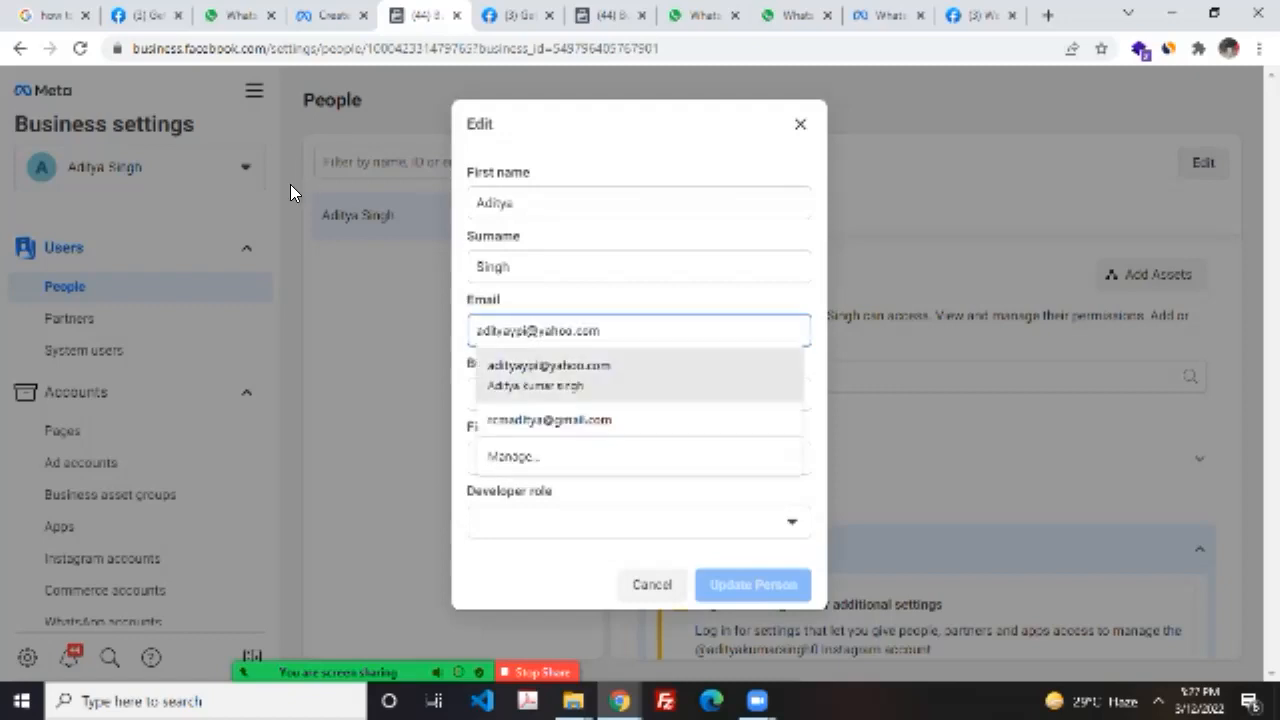
left_click(580, 370)
scroll(672, 468, "down", 1)
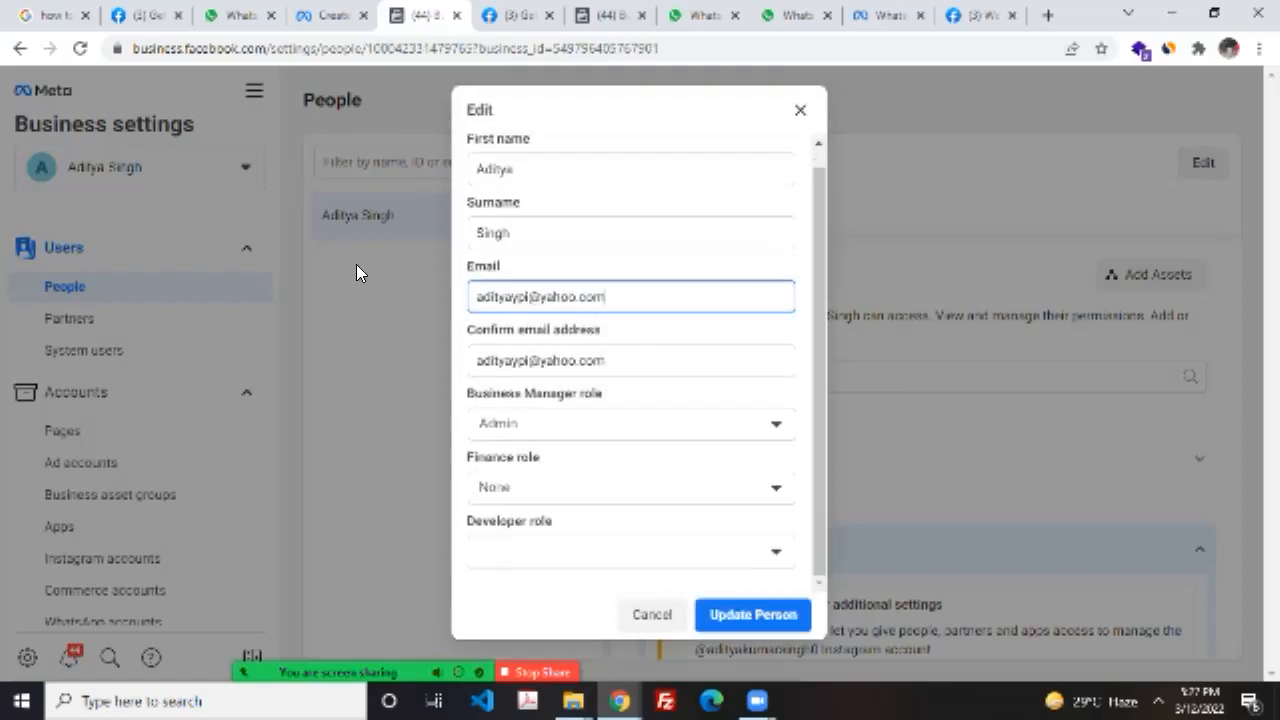
left_click(753, 615)
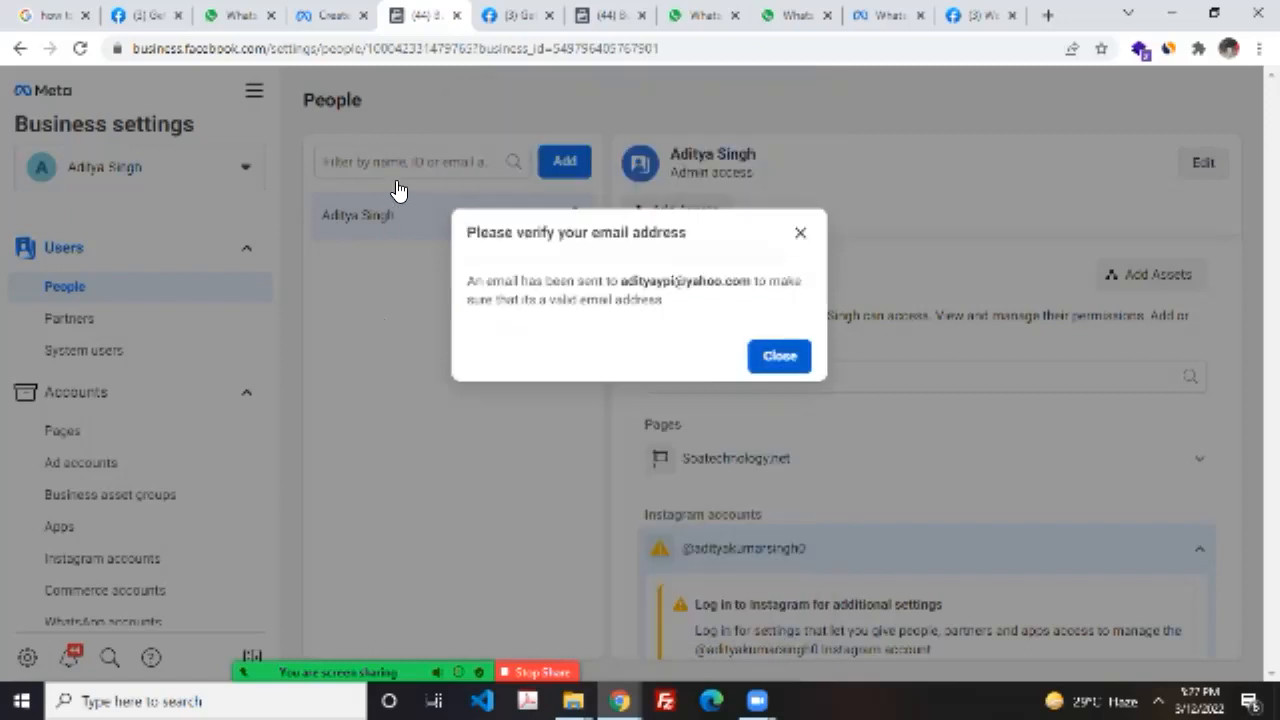
Step: Copy the e-mail address from the verification notice and close the notice
left_click_drag(621, 281, 752, 281)
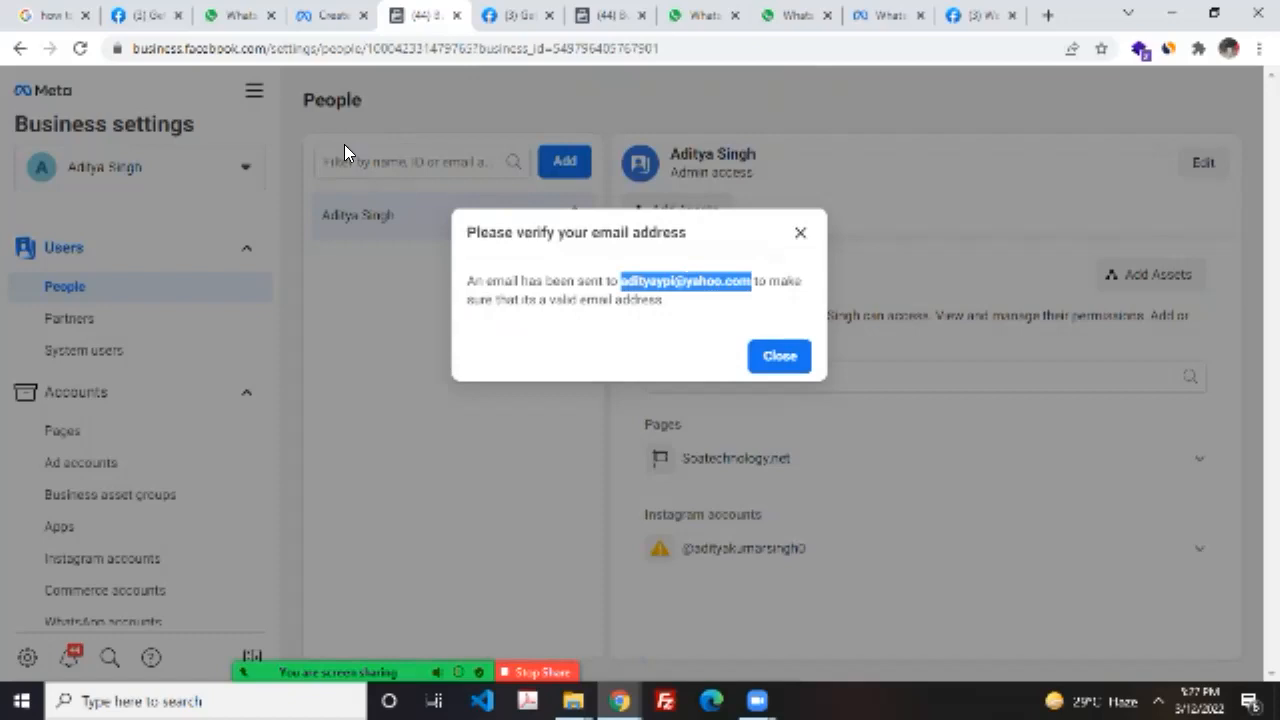
right_click(688, 286)
left_click(728, 302)
left_click(794, 364)
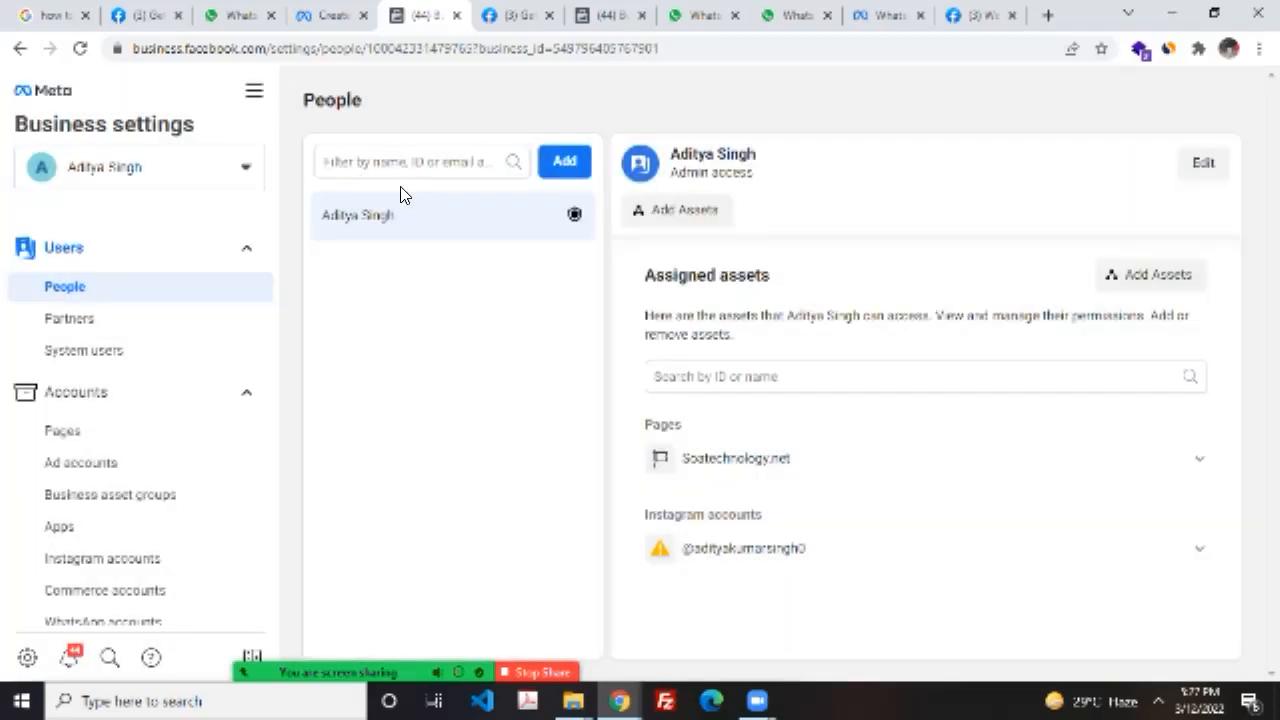
Step: Try to create a system user in this business account with the saved e-mail address as username and the Admin role
left_click(84, 350)
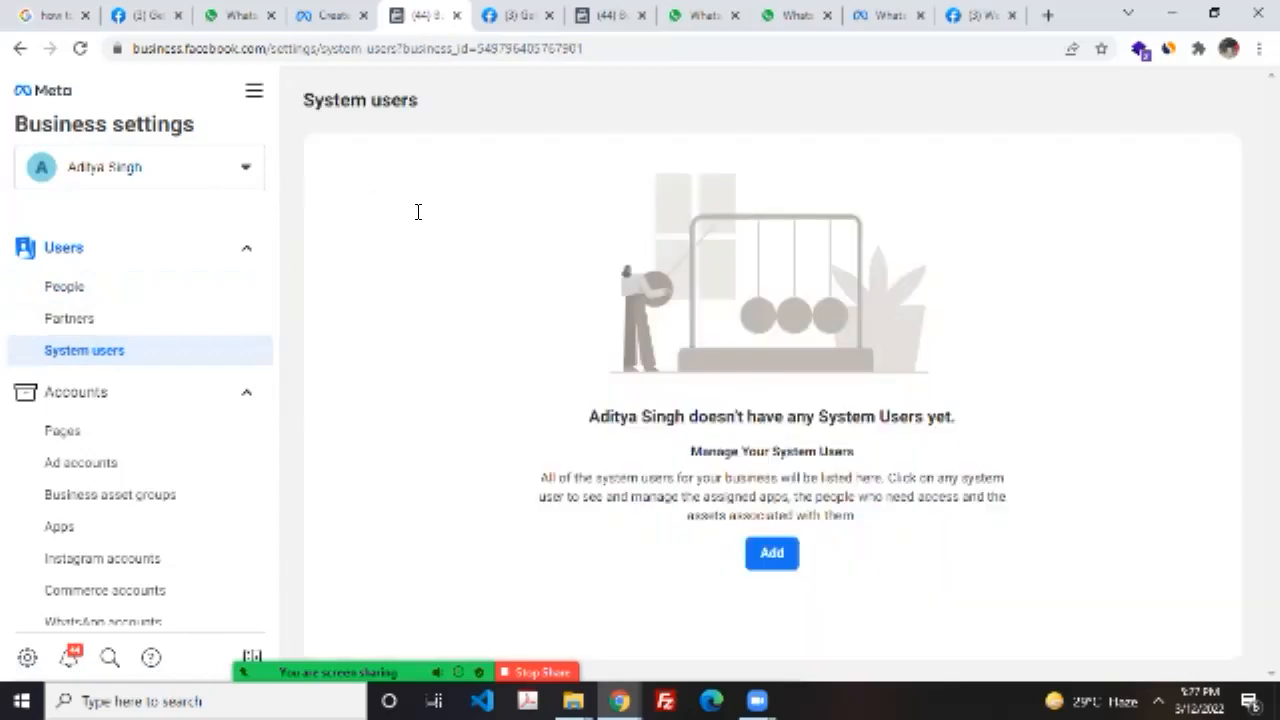
left_click(772, 553)
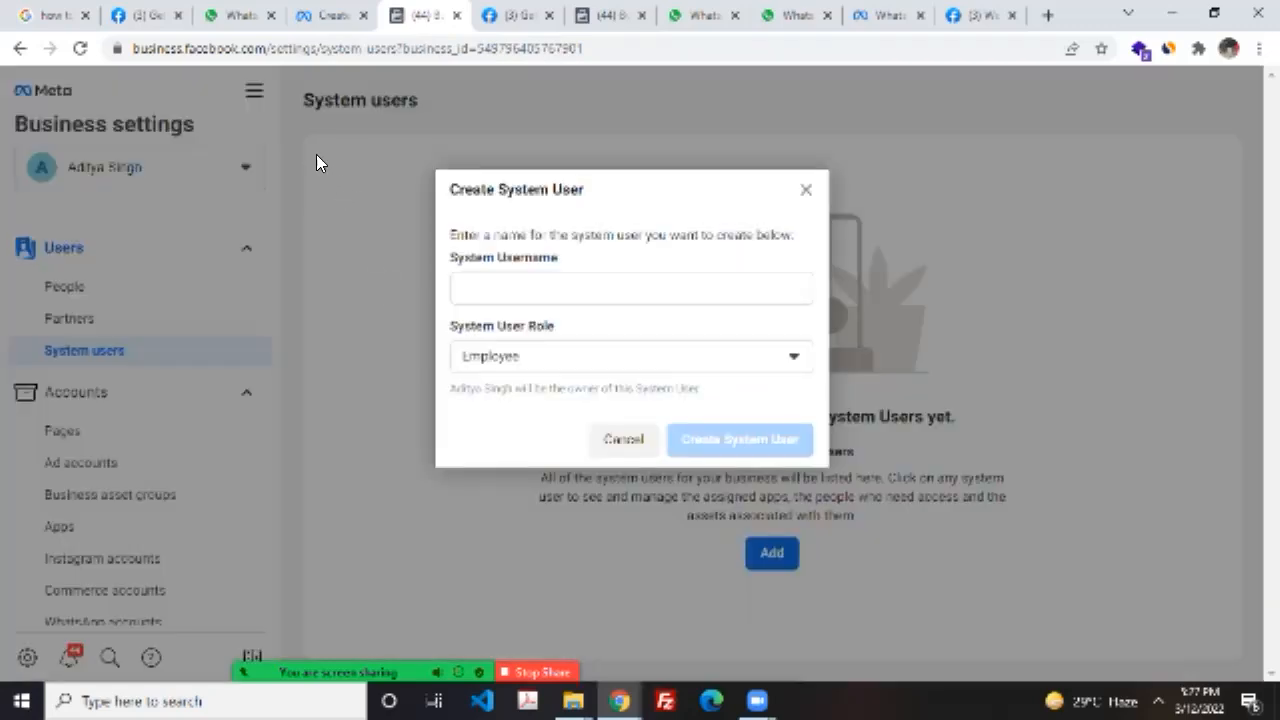
left_click(614, 288)
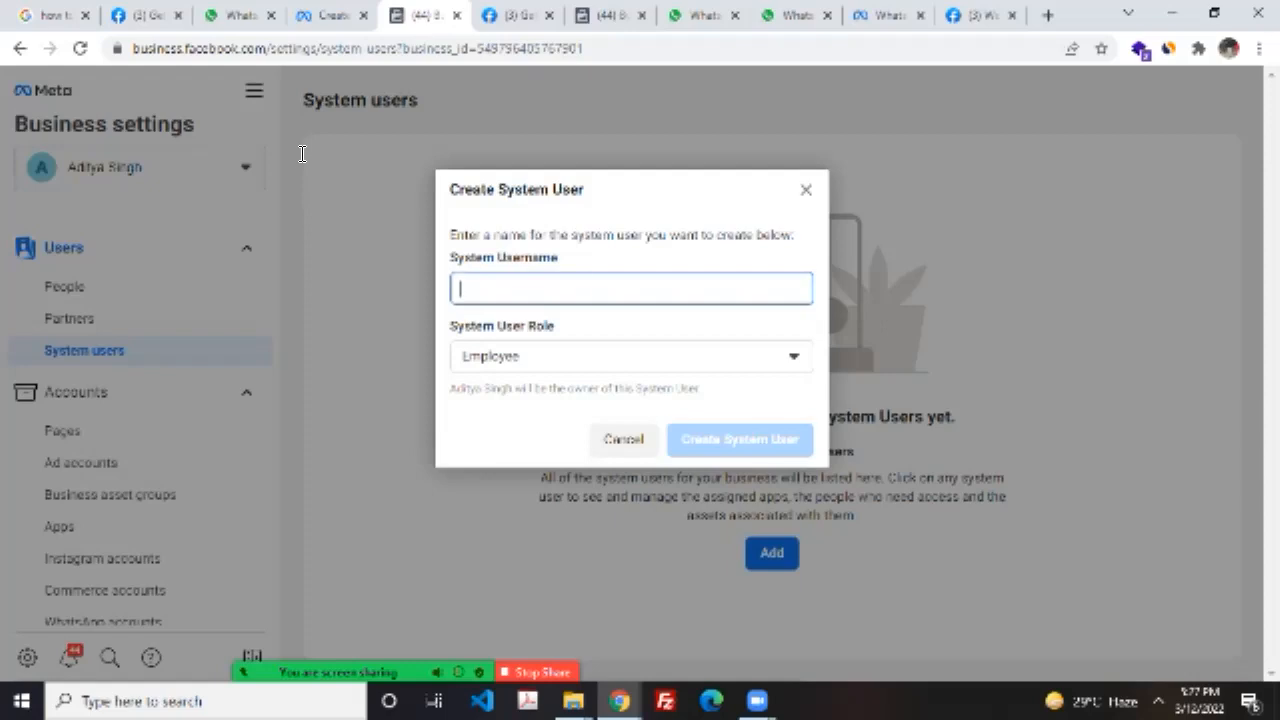
left_click(614, 330)
left_click(631, 356)
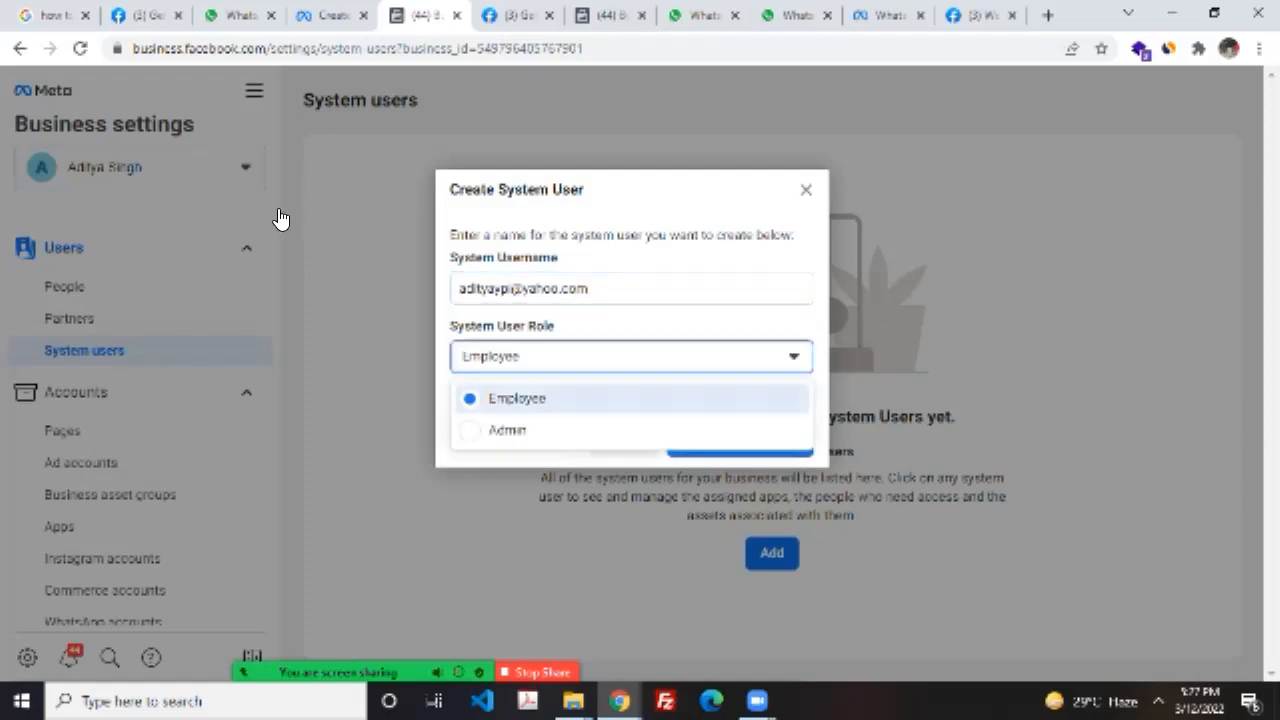
left_click(507, 430)
left_click(740, 440)
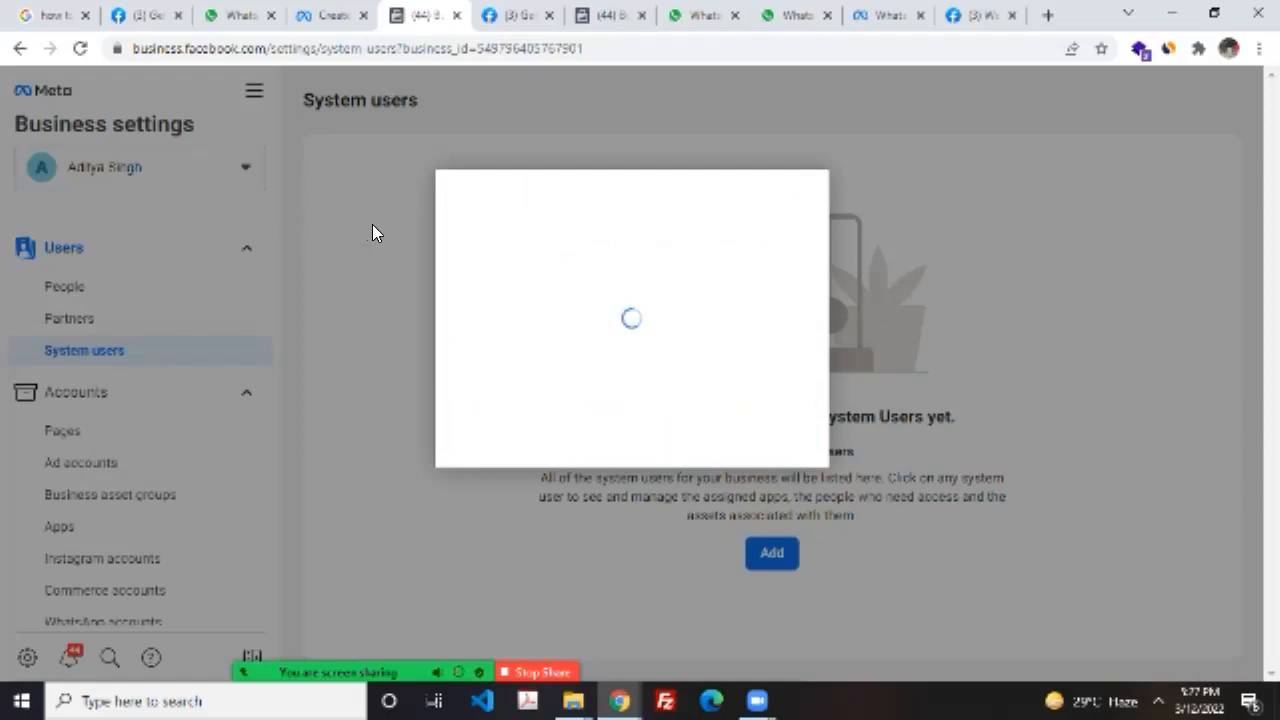
left_click(790, 340)
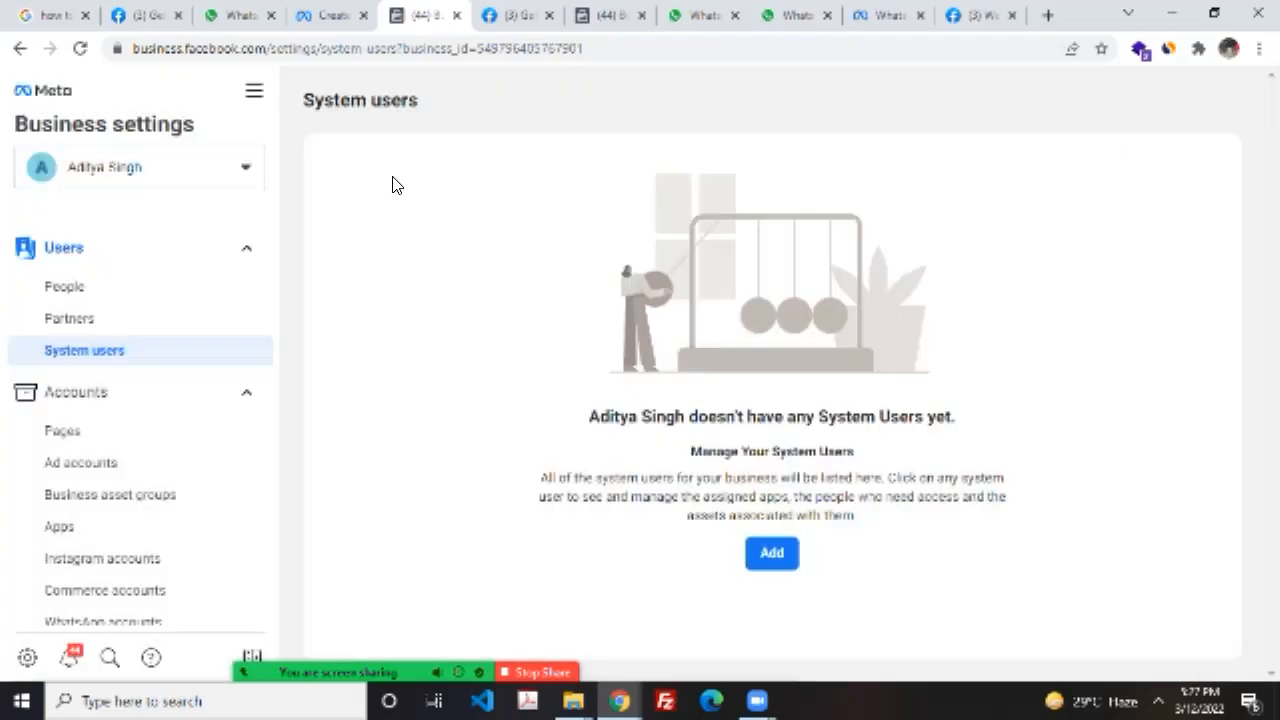
Step: Switch Meta for Developers to the second listed business account and select the System of Advanced Technology app
left_click(515, 15)
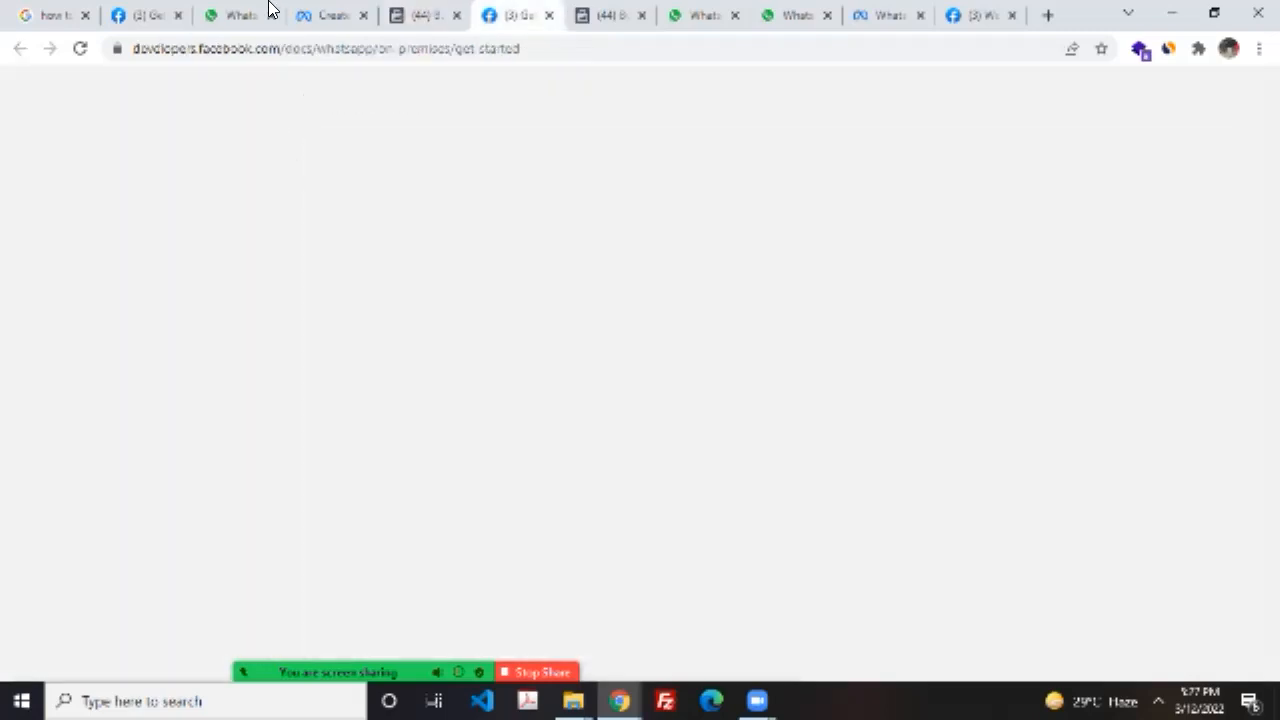
left_click(1150, 88)
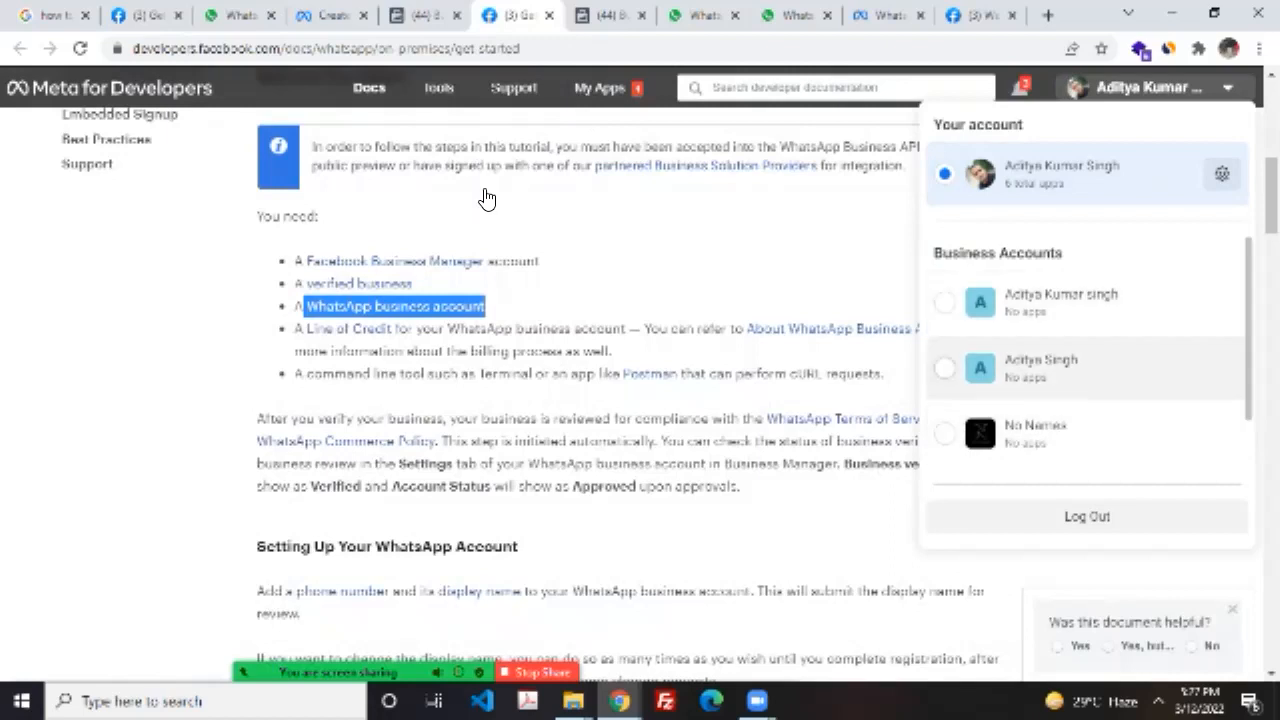
left_click(1041, 368)
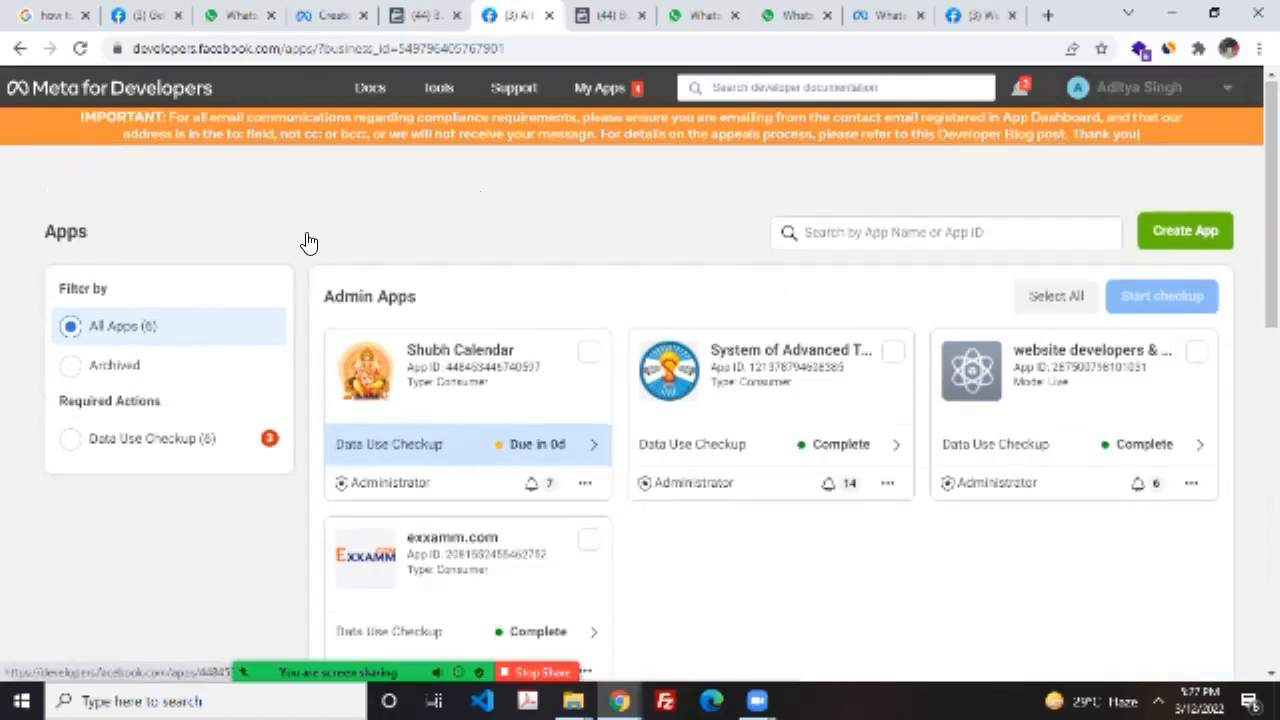
scroll(306, 243, "down", 3)
scroll(306, 243, "up", 1)
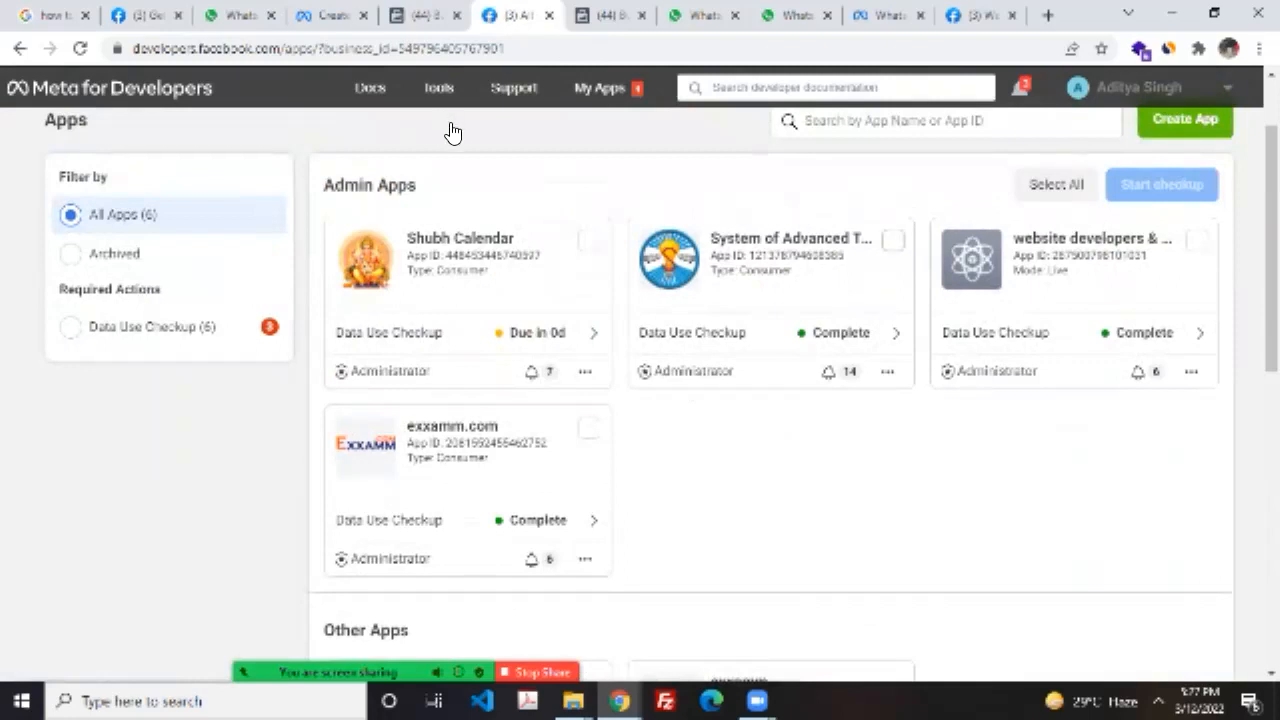
left_click(893, 240)
scroll(526, 160, "up", 1)
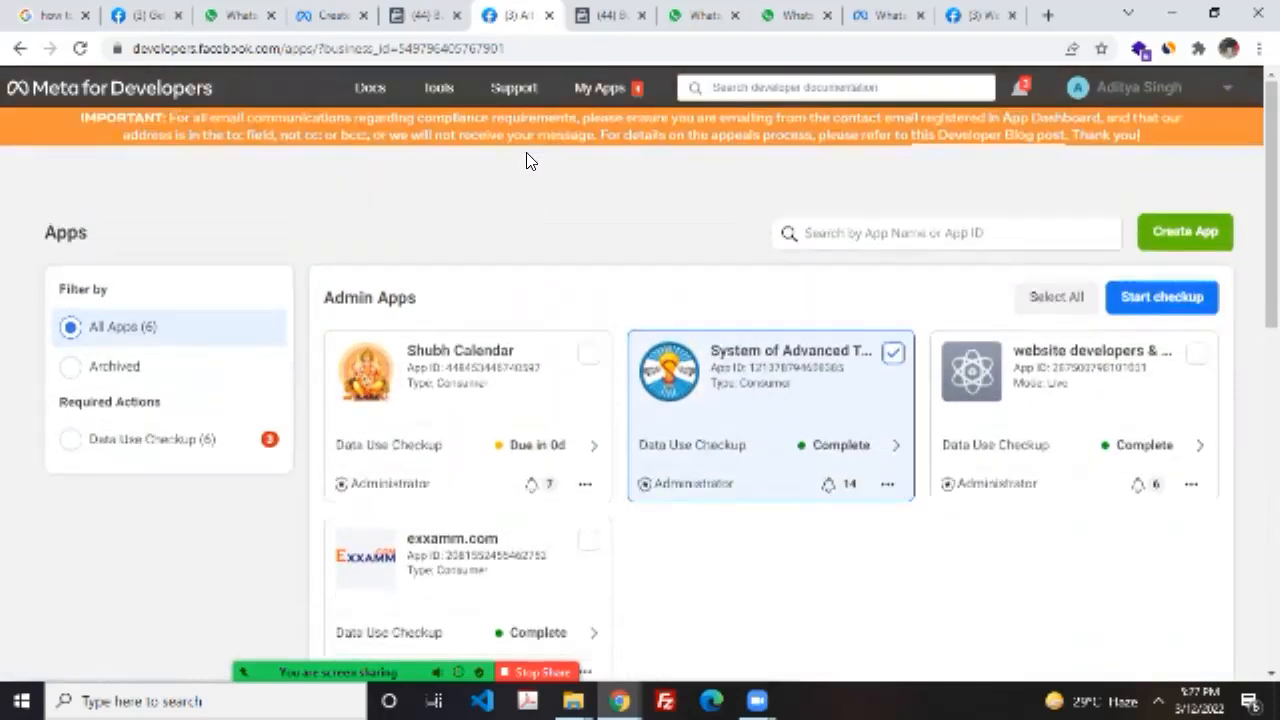
Step: Check the business account's WhatsApp account information in Business settings and return to System users
left_click(424, 15)
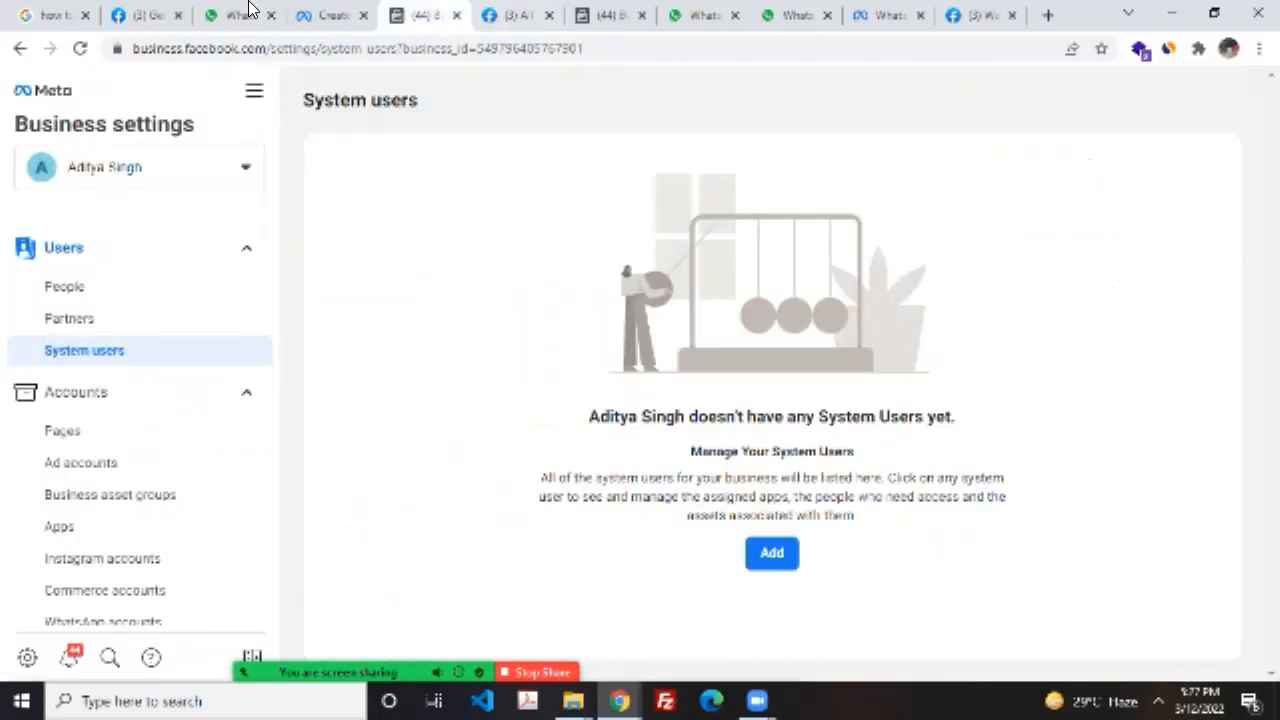
left_click(515, 15)
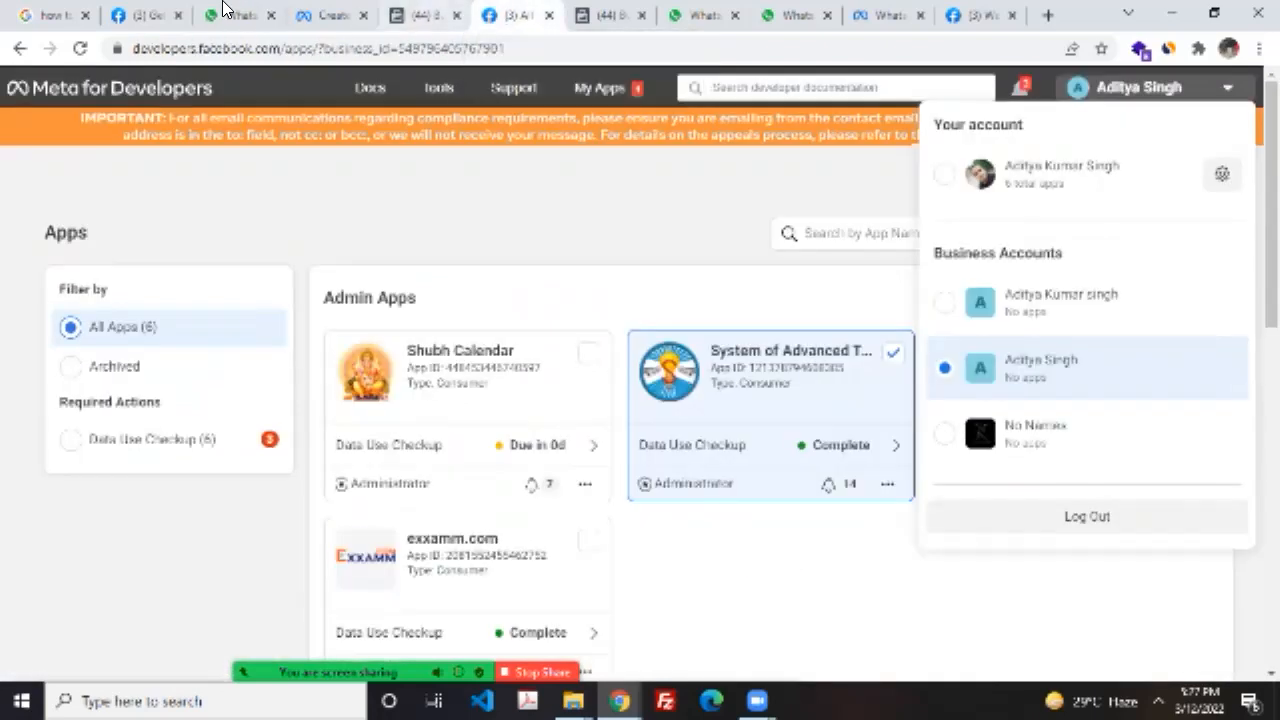
key("ctrl+shift+Tab")
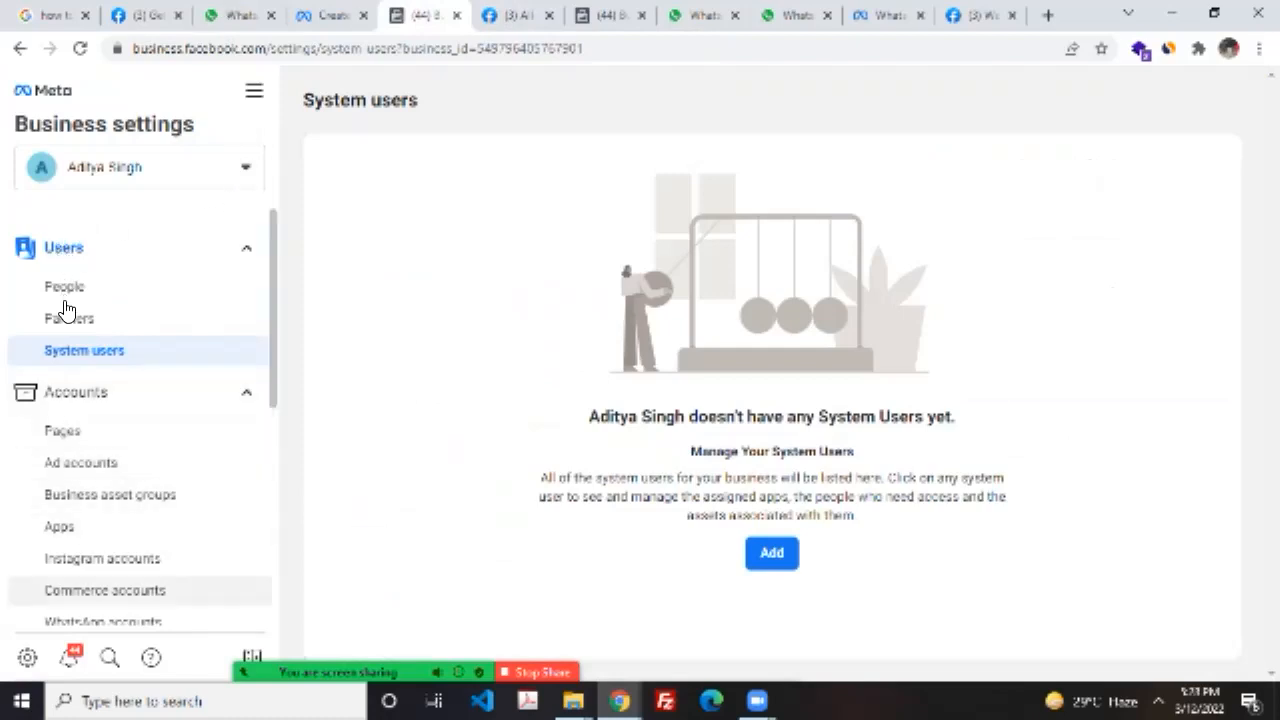
scroll(62, 295, "down", 1)
left_click(102, 528)
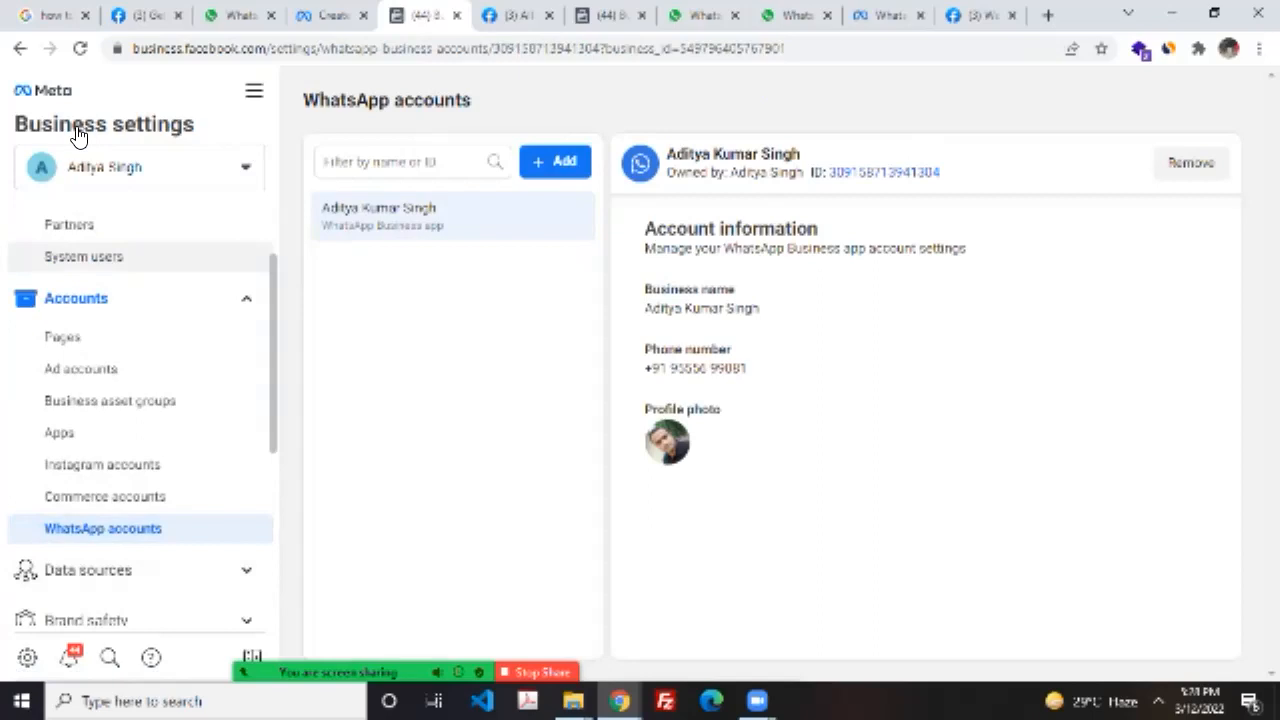
left_click(84, 256)
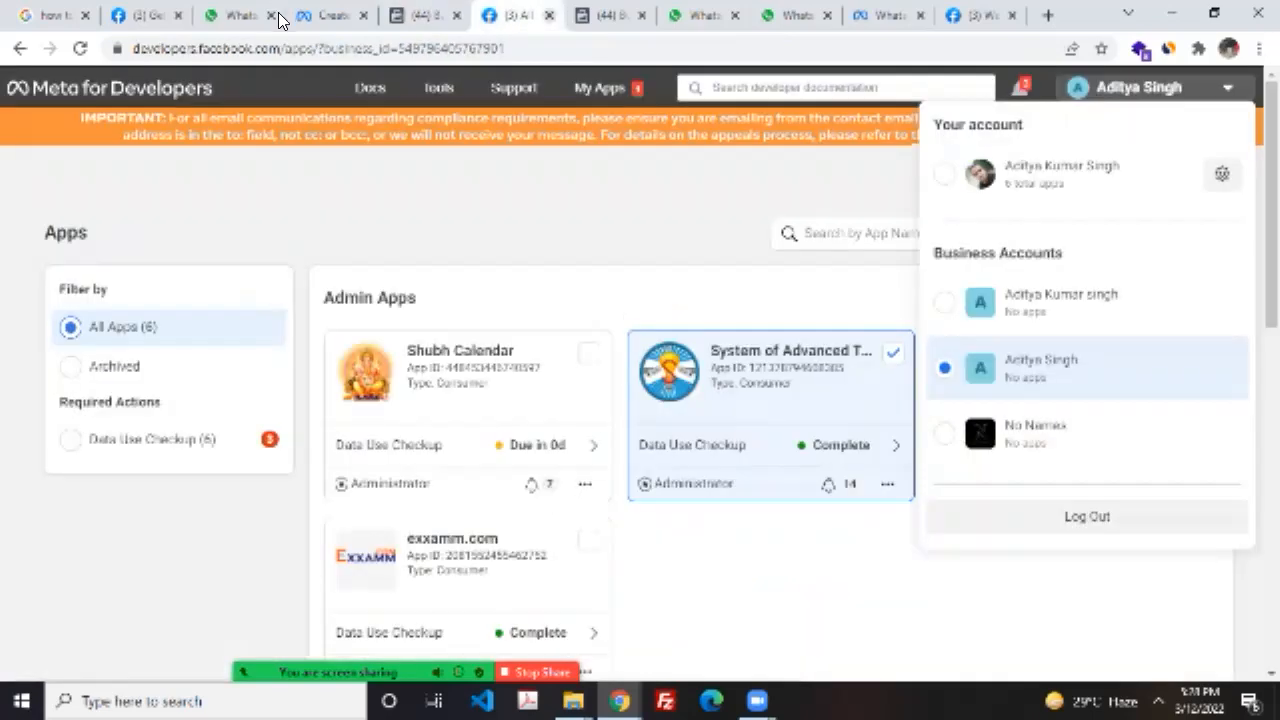
Step: Return Meta for Developers to the personal account and check the list of available accounts
scroll(396, 276, "down", 2)
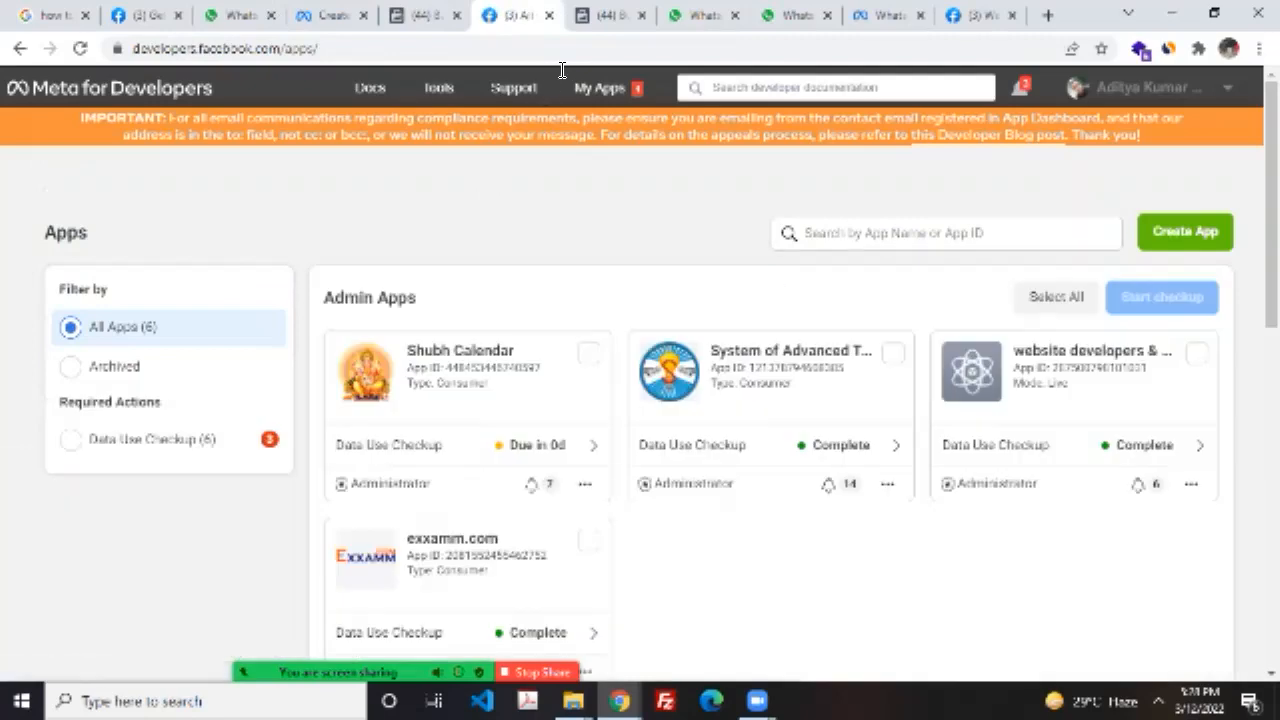
left_click(1145, 87)
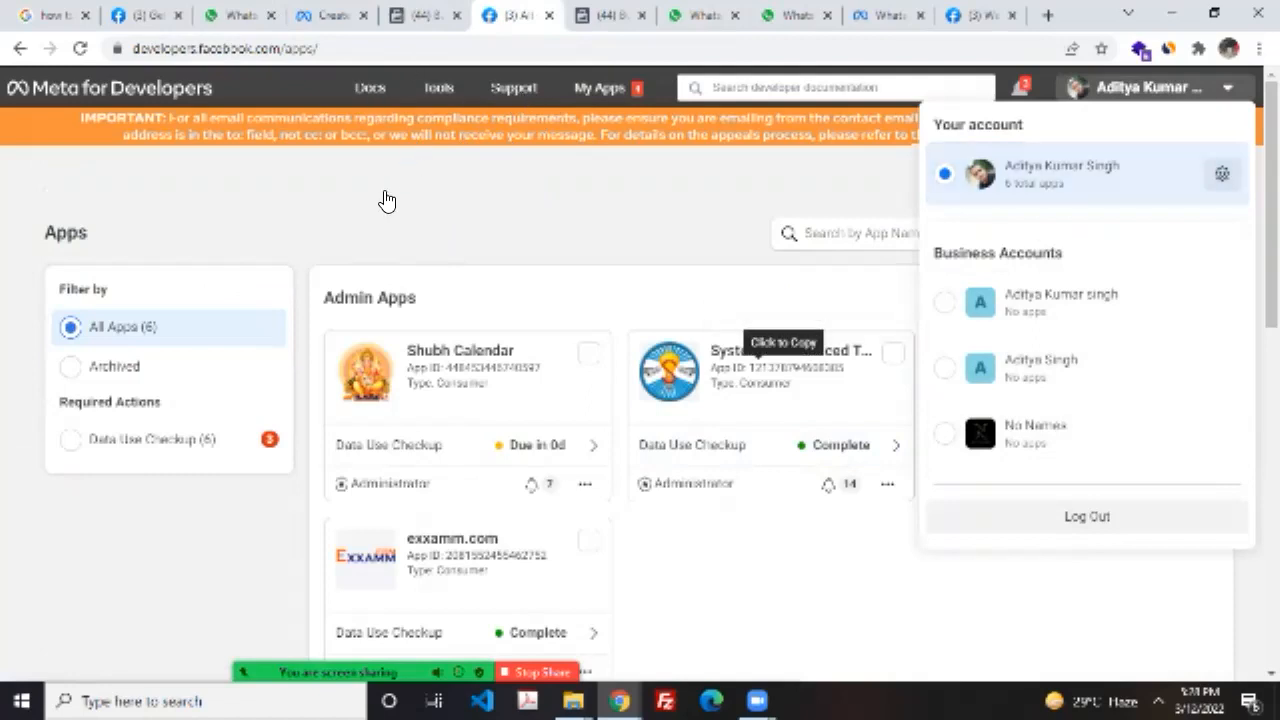
left_click(538, 88)
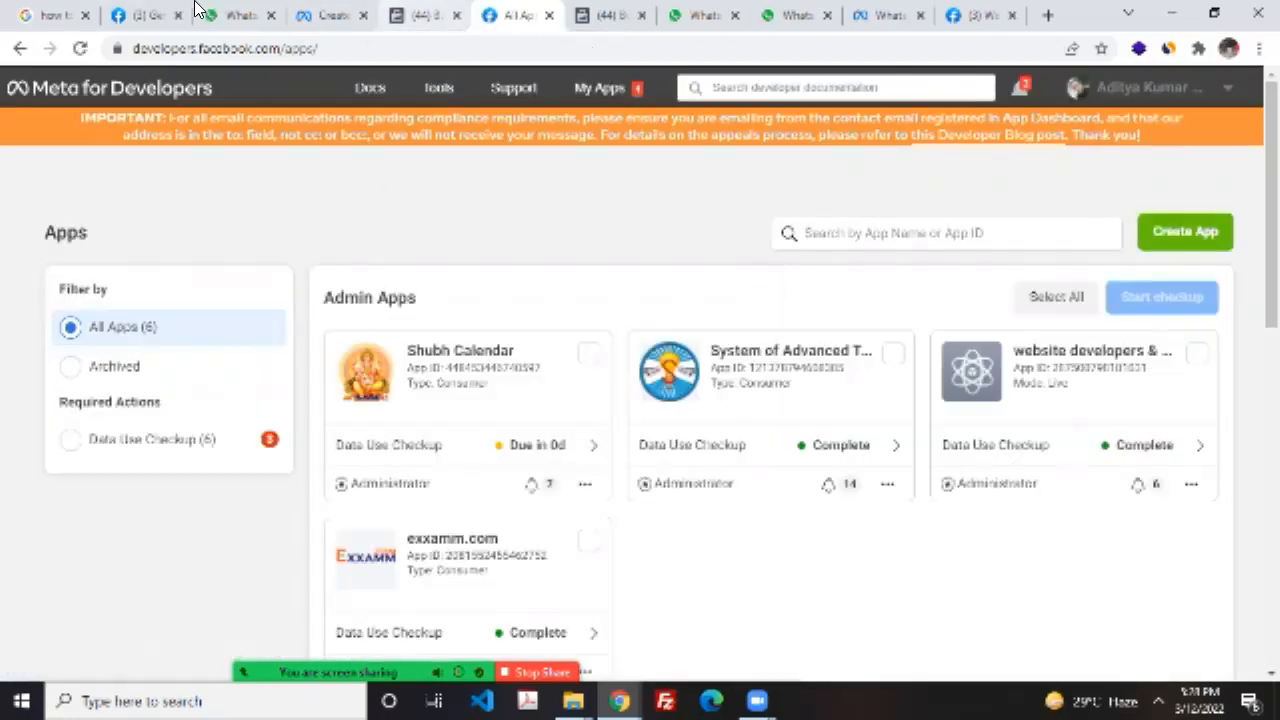
Step: View the personal account's ad account settings from Business settings and close that page
key("ctrl+shift+Tab")
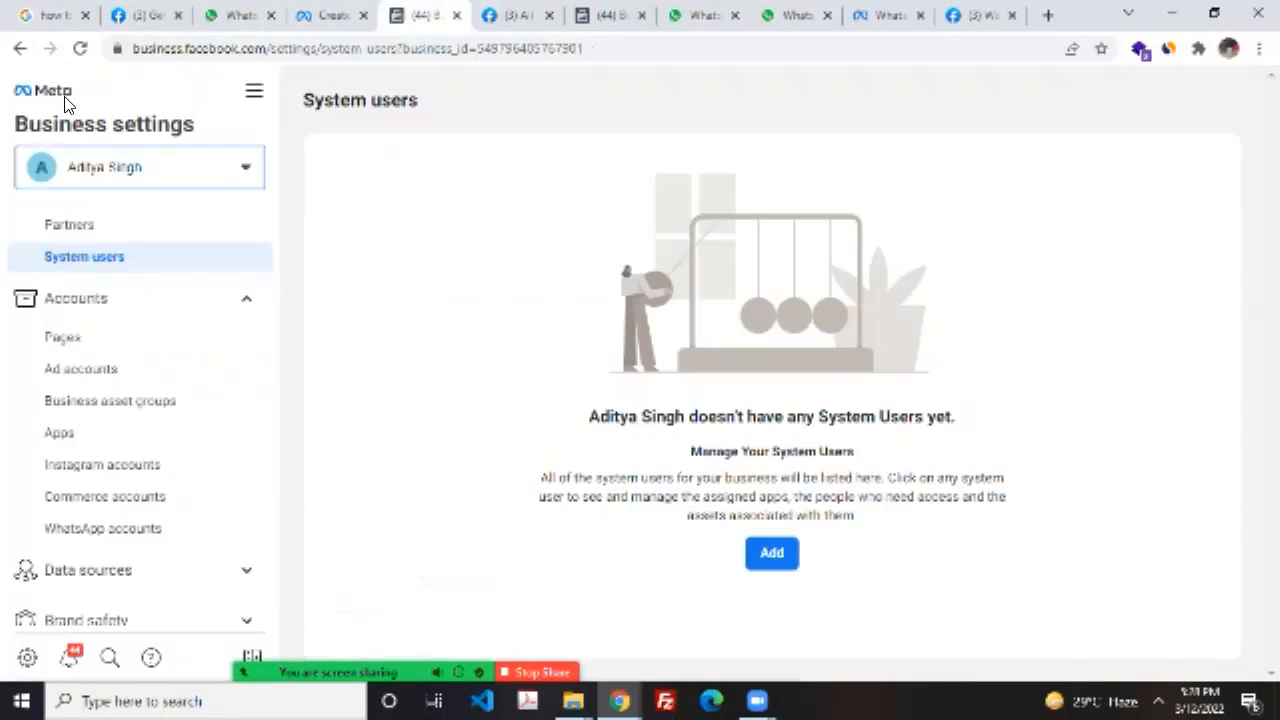
left_click(66, 172)
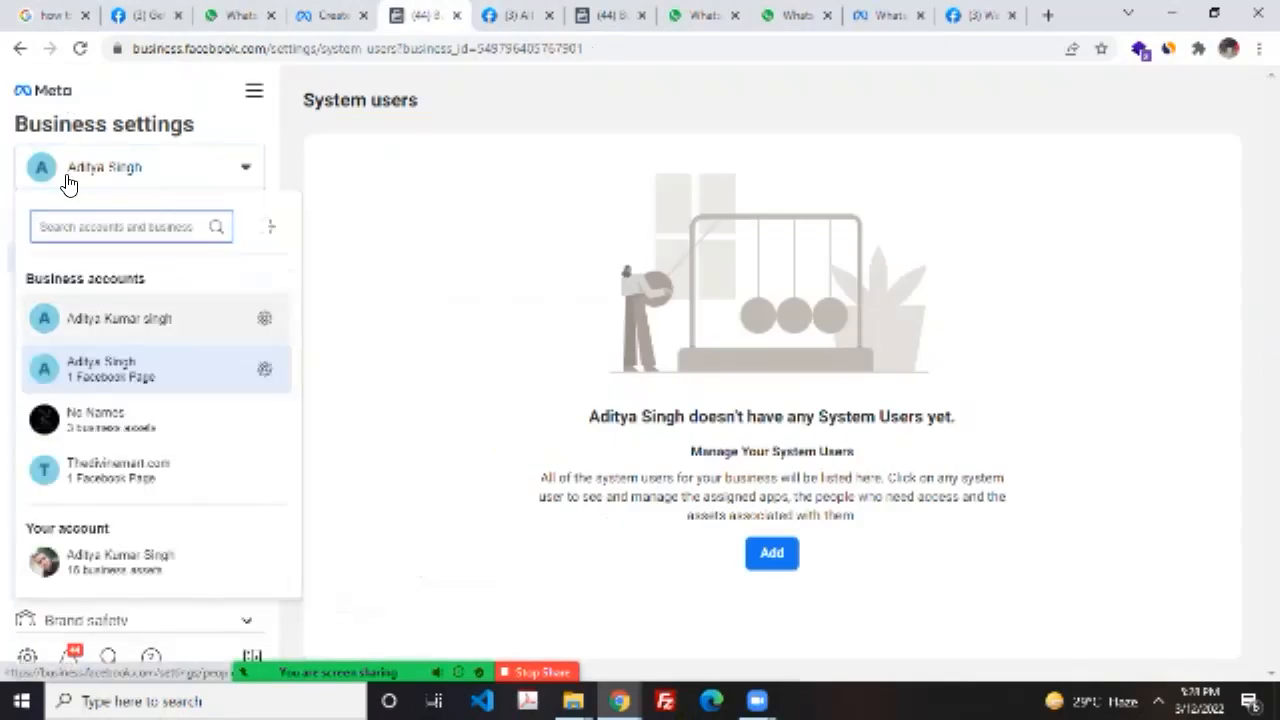
left_click(70, 560)
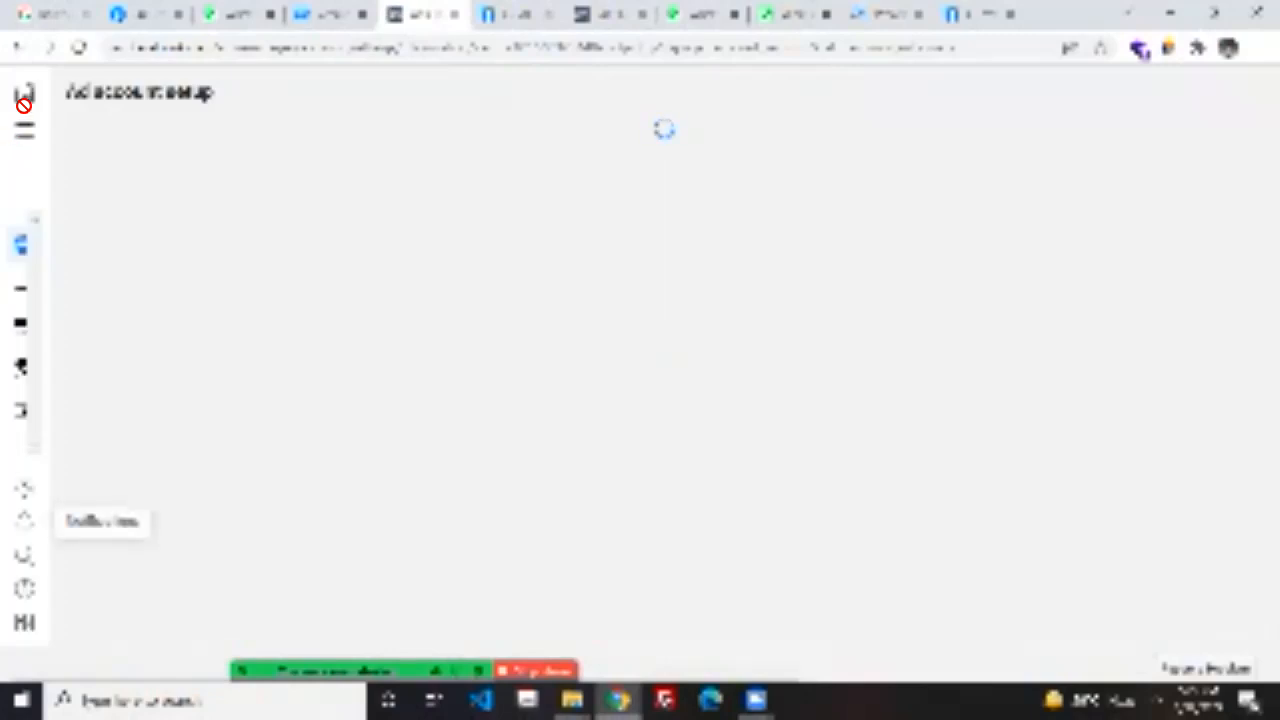
mouse_move(16, 70)
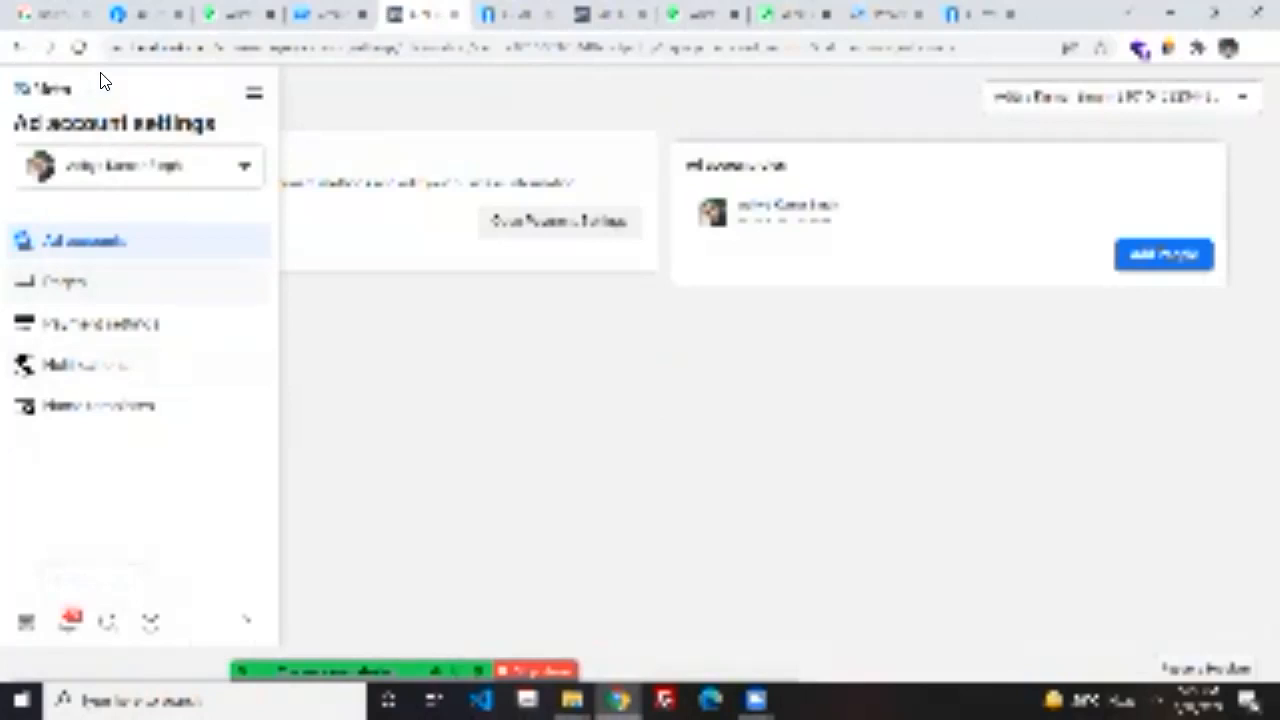
mouse_move(16, 128)
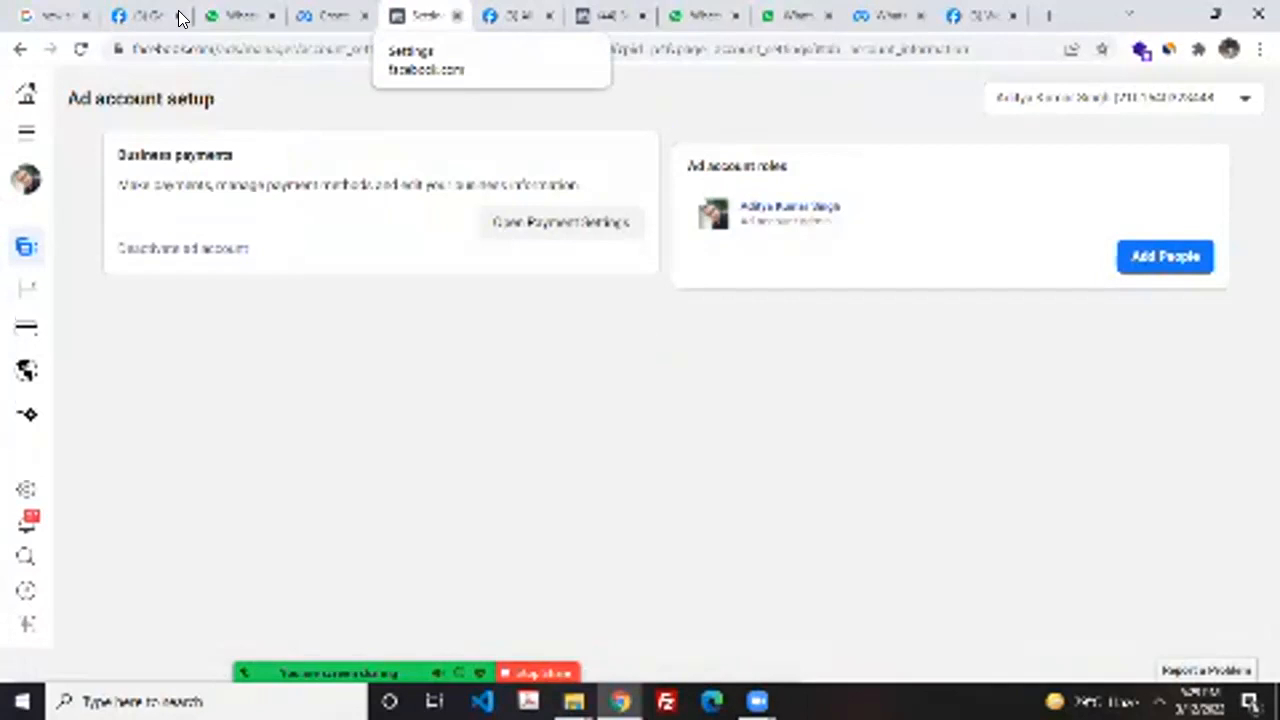
key("ctrl+w")
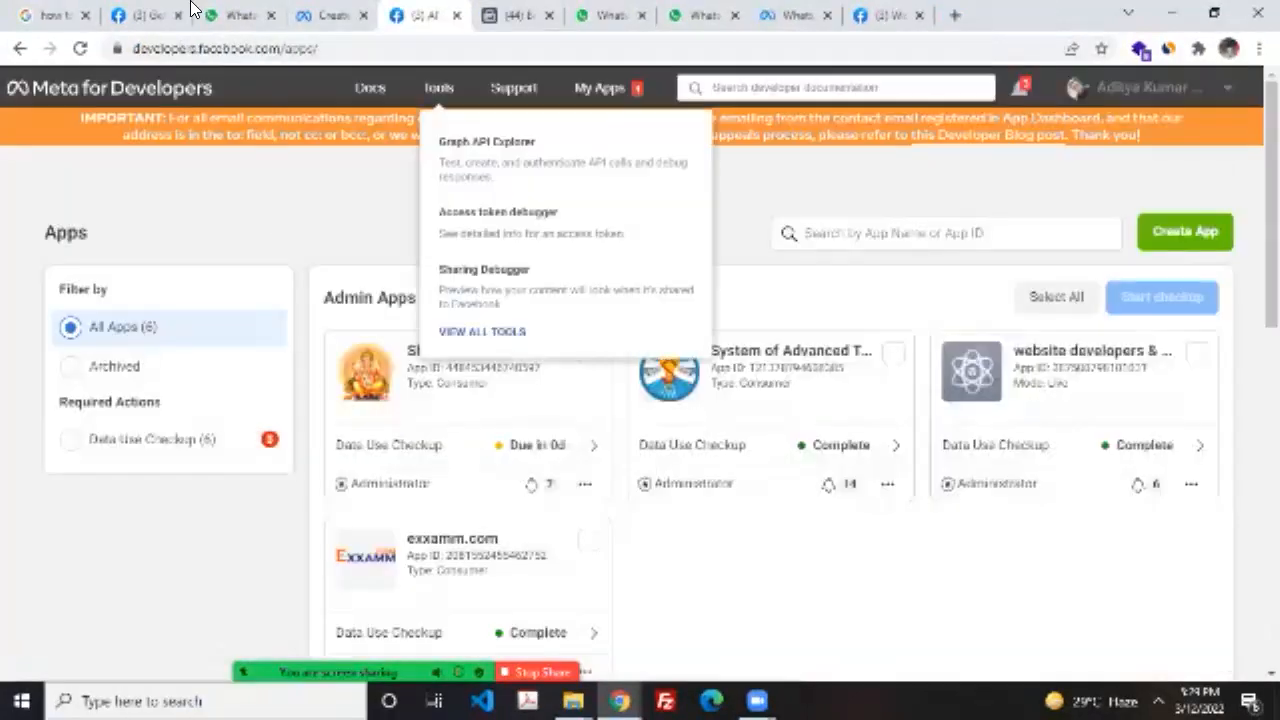
Step: Check the WhatsApp accounts in the other Business settings page and open the System of Advanced Technology app's dashboard
key("ctrl+shift+Tab")
key("ctrl+Tab")
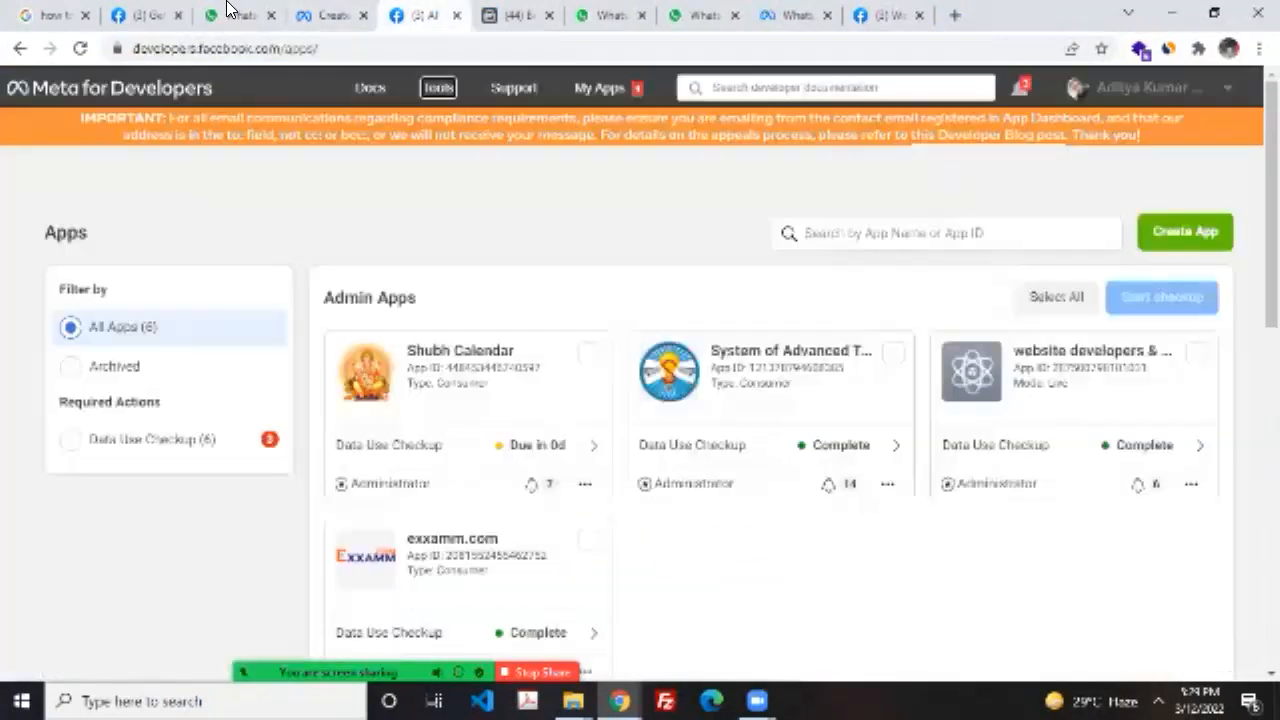
key("ctrl+Tab")
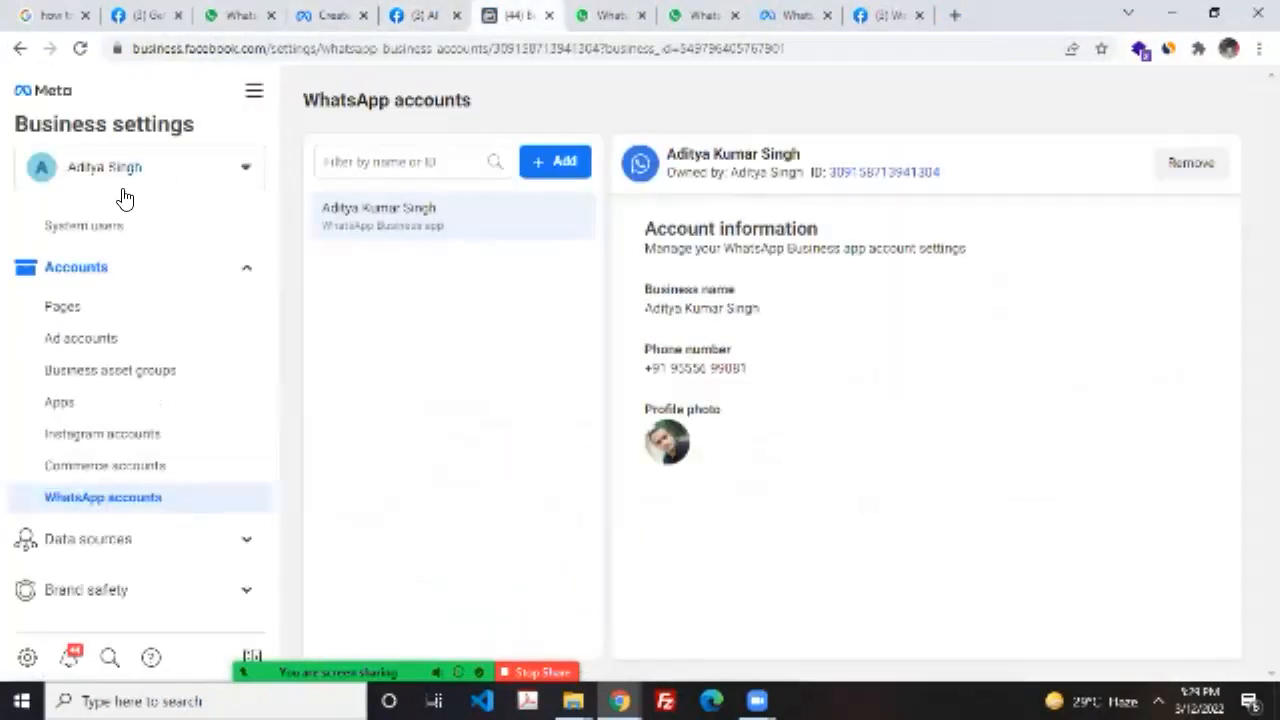
left_click(354, 15)
left_click(452, 15)
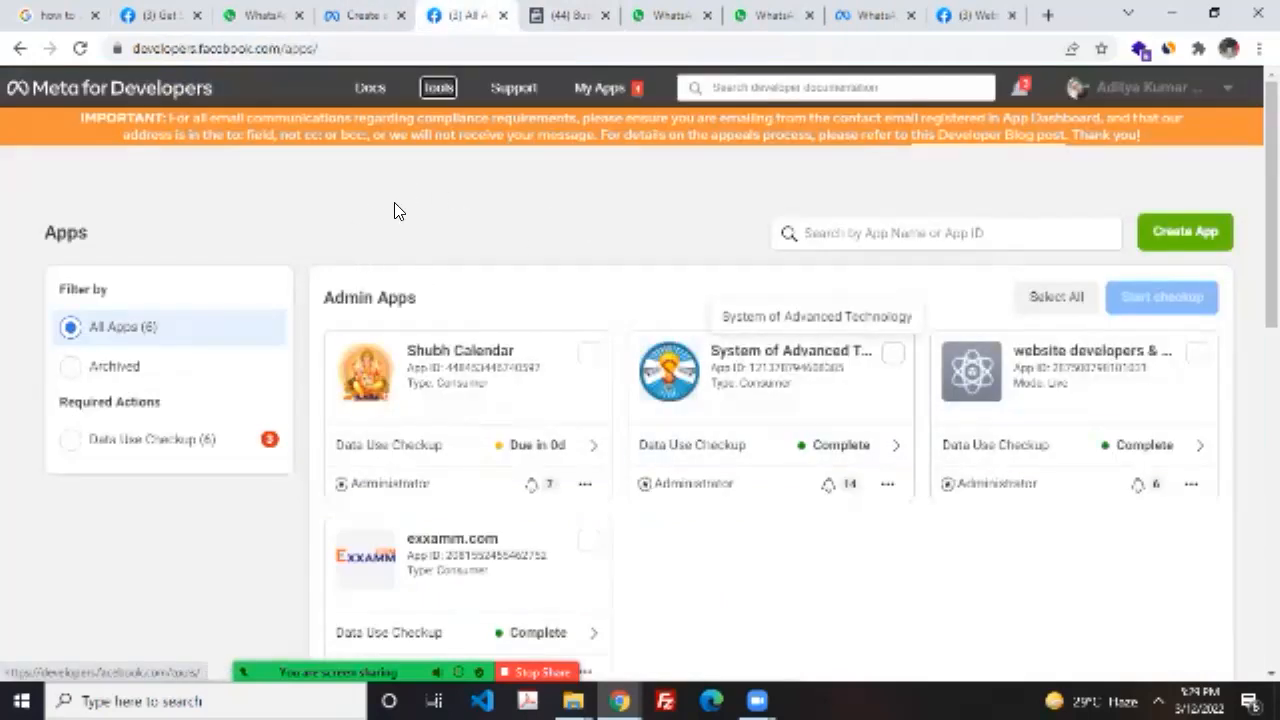
left_click(790, 351)
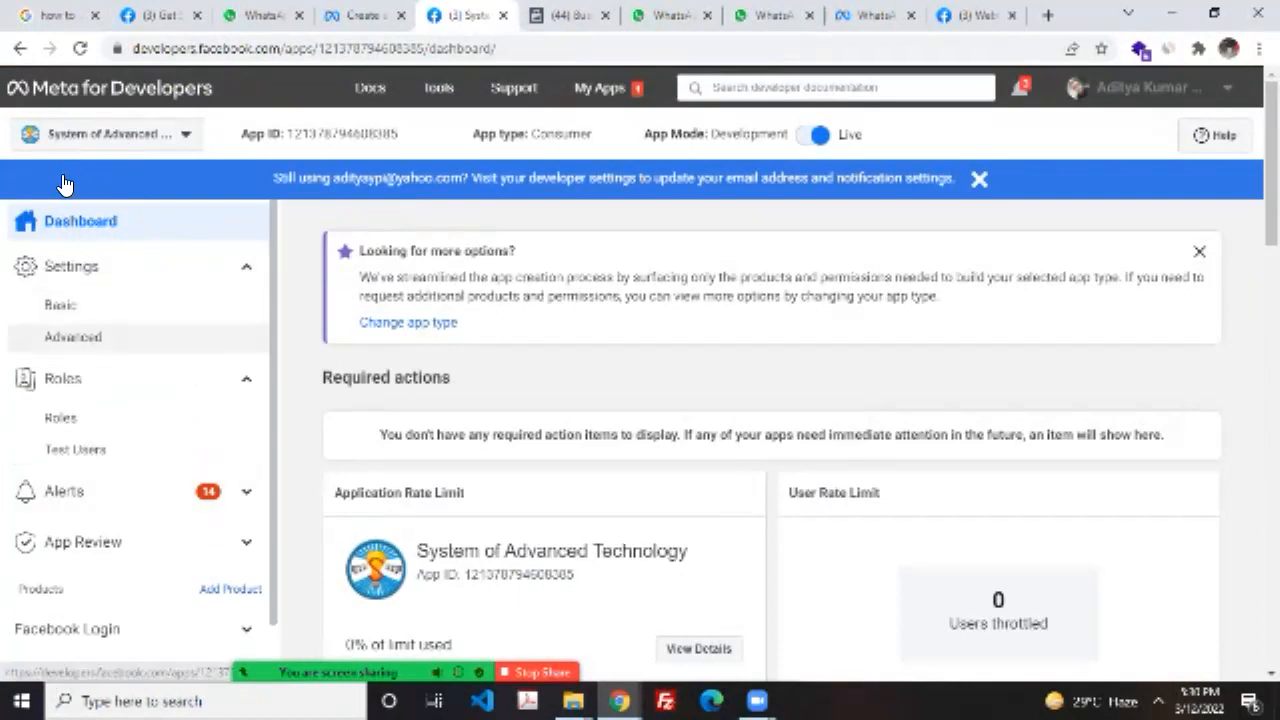
scroll(74, 266, "down", 1)
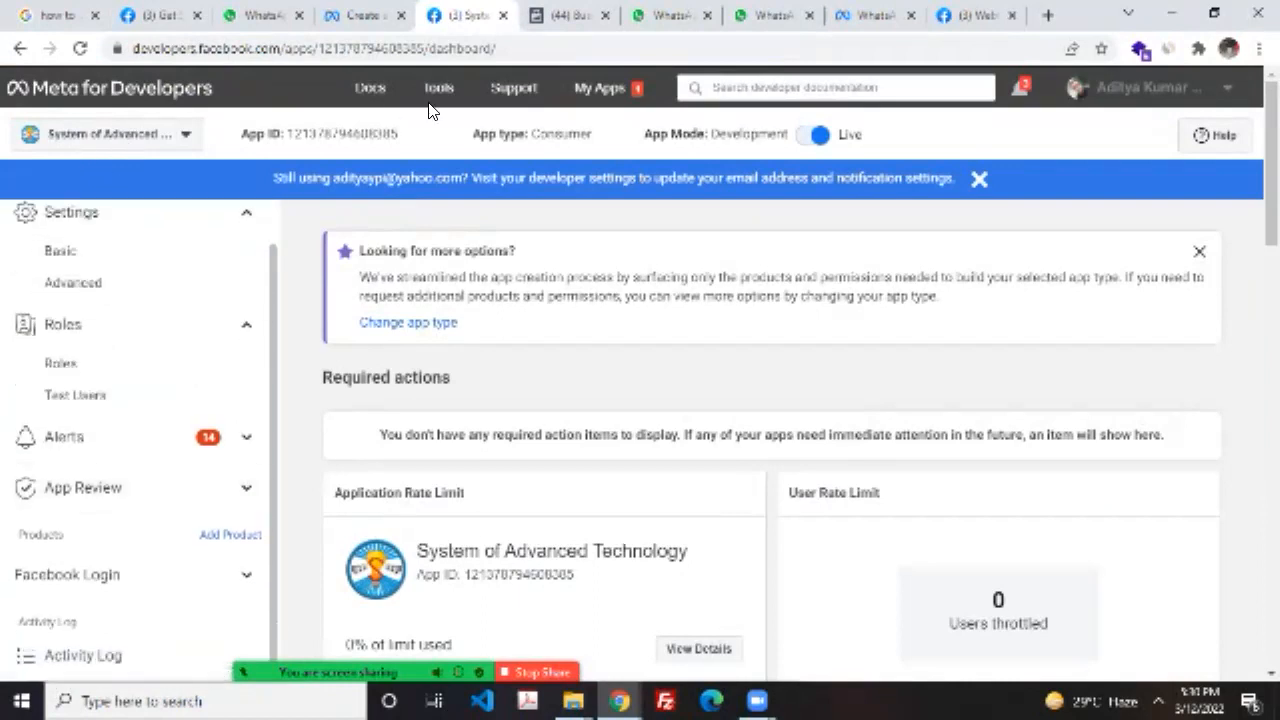
Step: Switch to the second business account again, select the System of Advanced Technology app and review all listed apps
left_click(1150, 88)
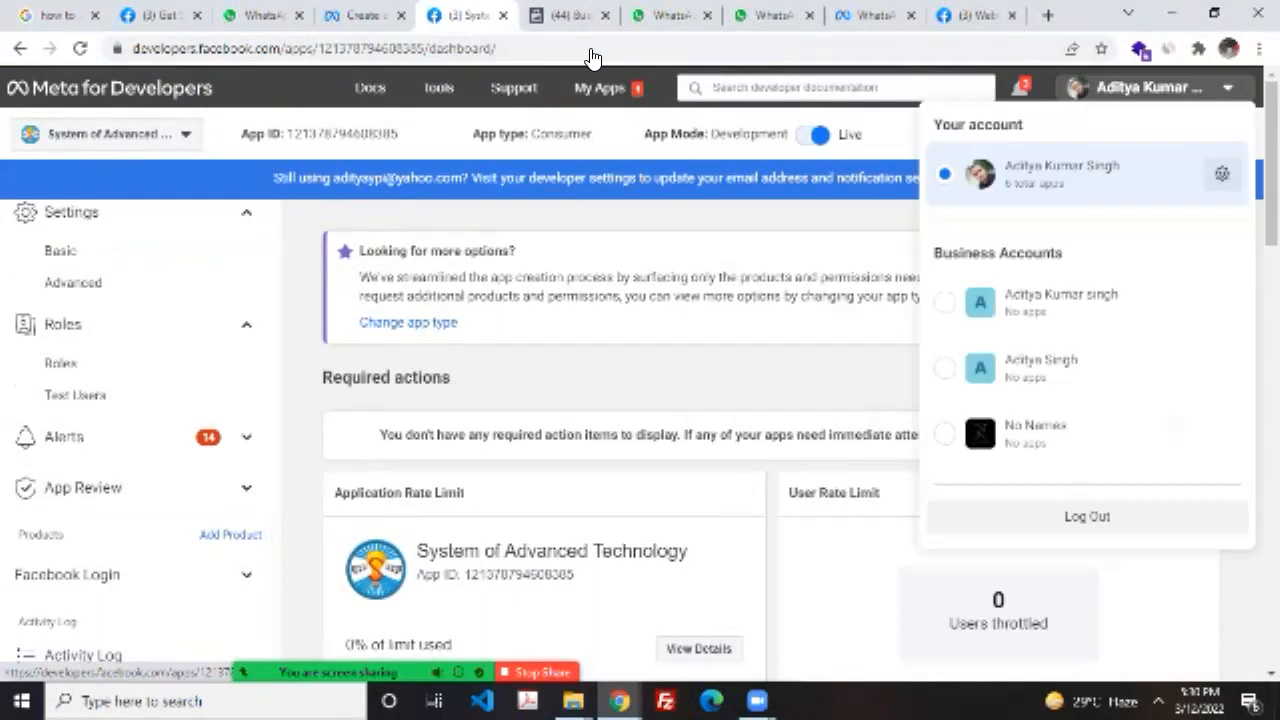
left_click(1040, 368)
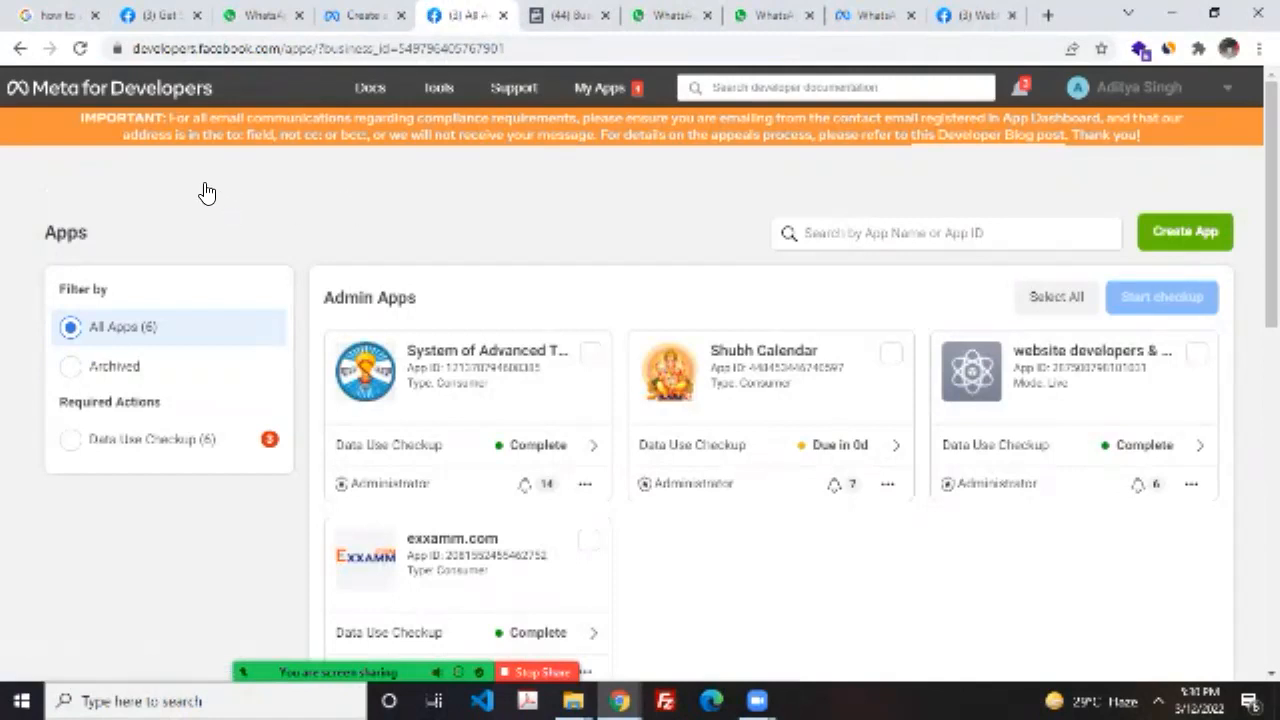
left_click(591, 353)
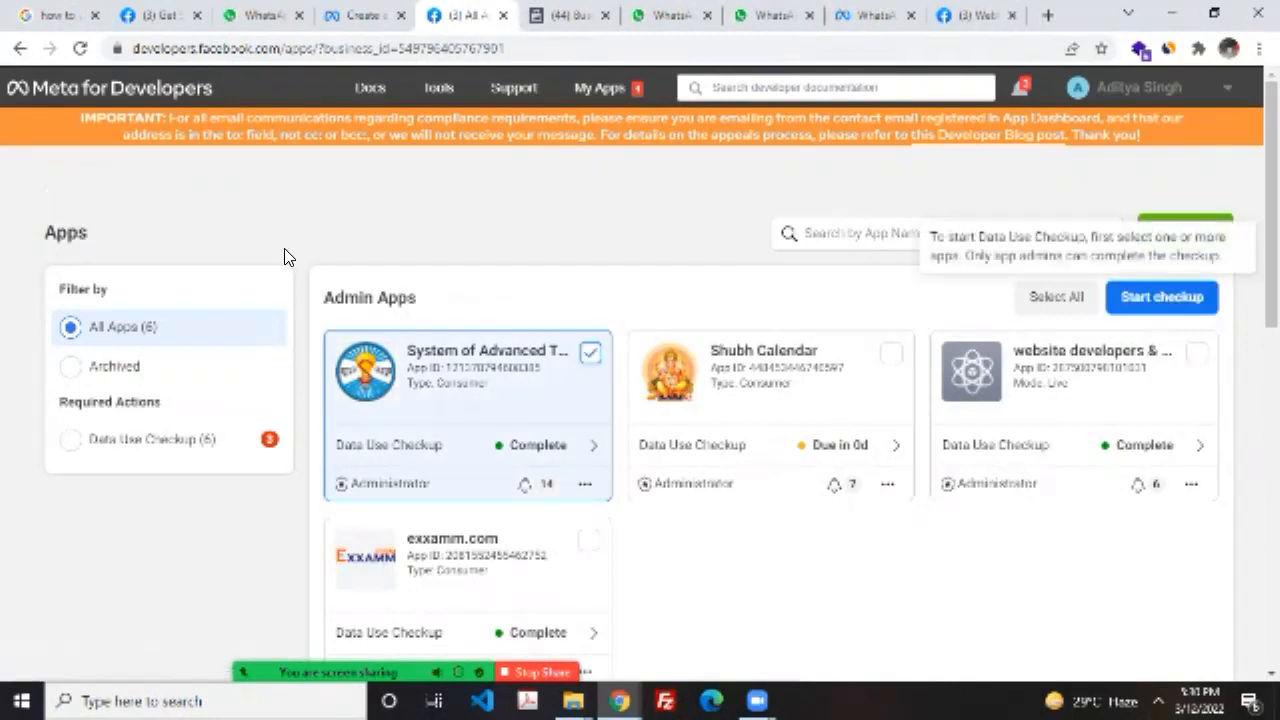
scroll(286, 256, "down", 2)
scroll(284, 255, "down", 2)
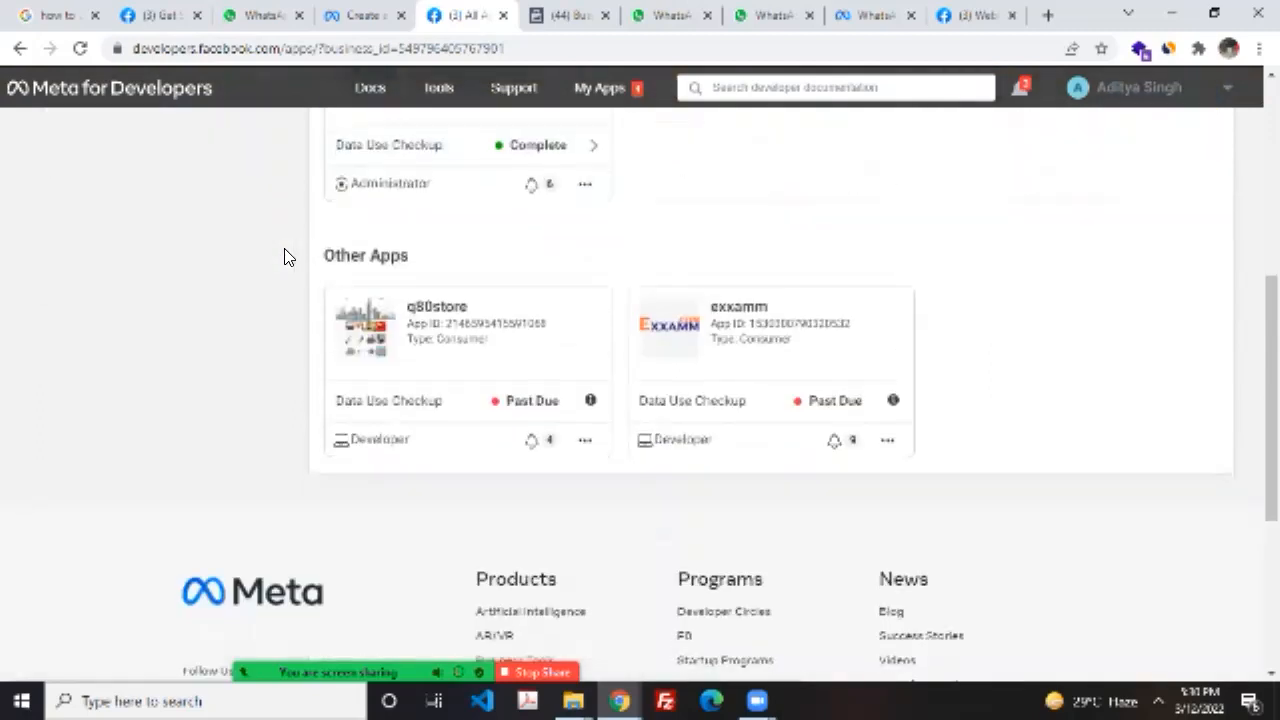
scroll(284, 255, "up", 4)
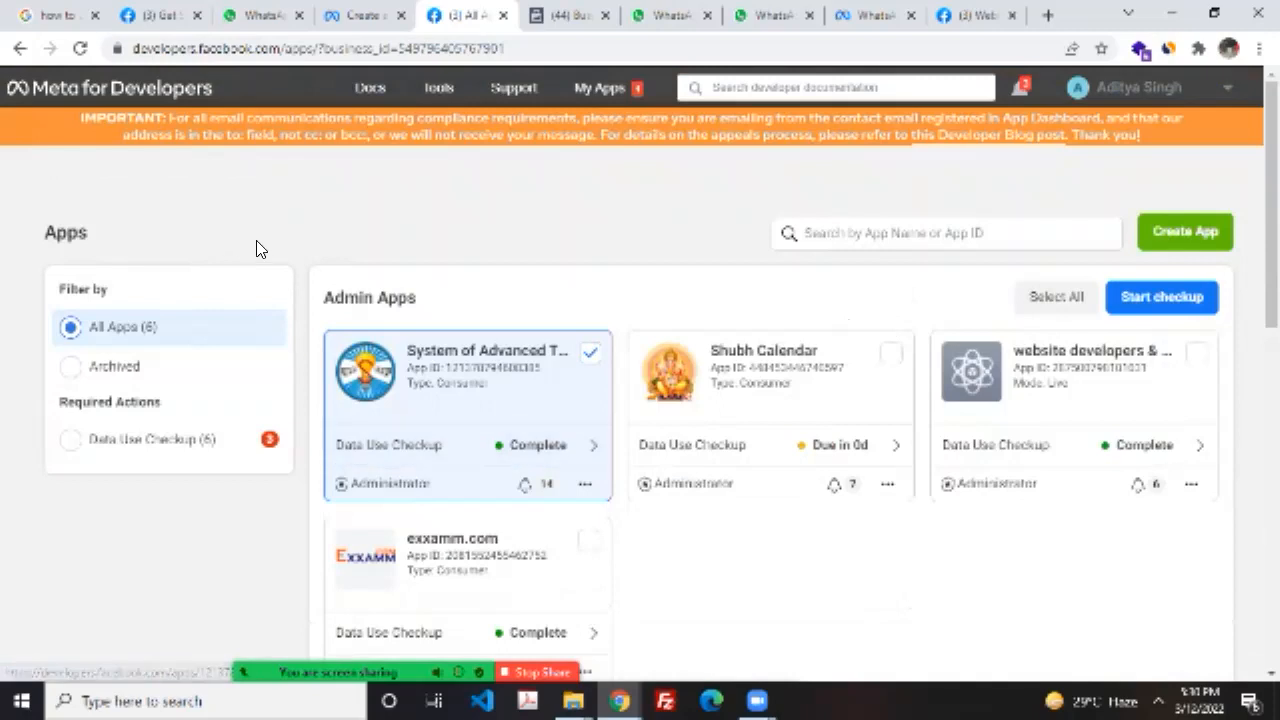
Step: Check the actions available for the System of Advanced Technology app, and open and close its Data Use Checkup page
left_click(585, 484)
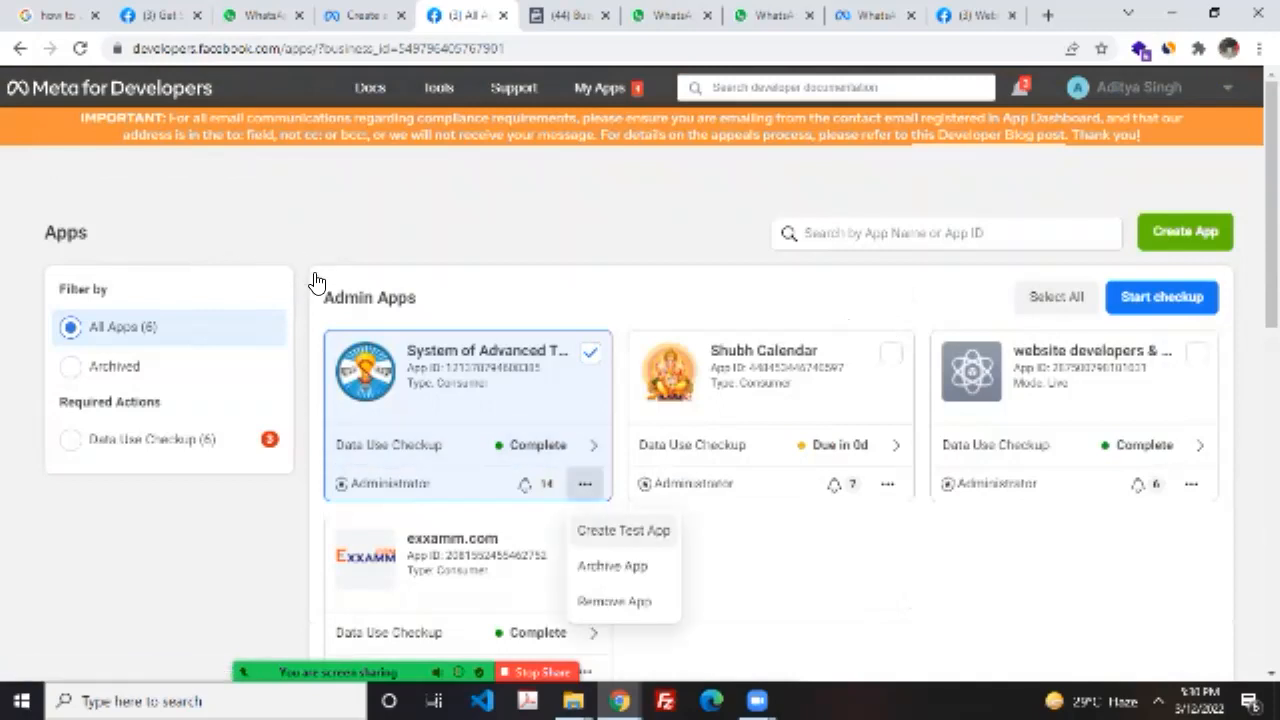
left_click(460, 441)
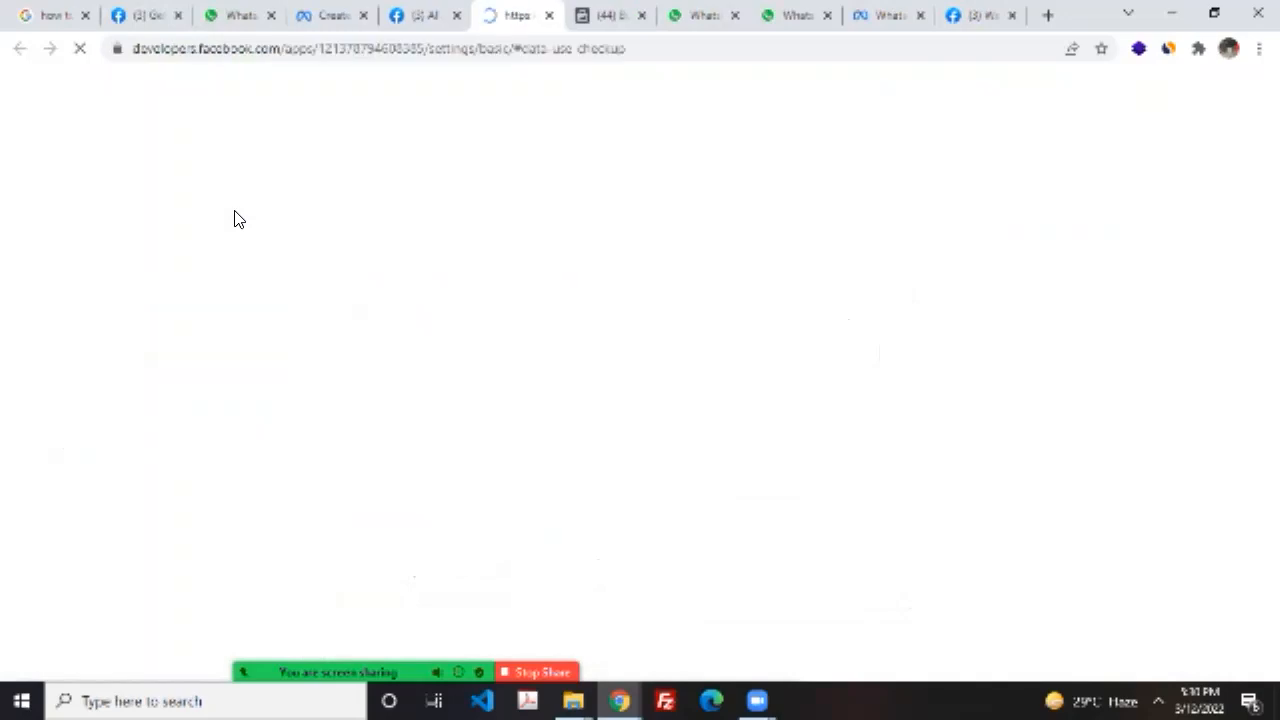
left_click(548, 15)
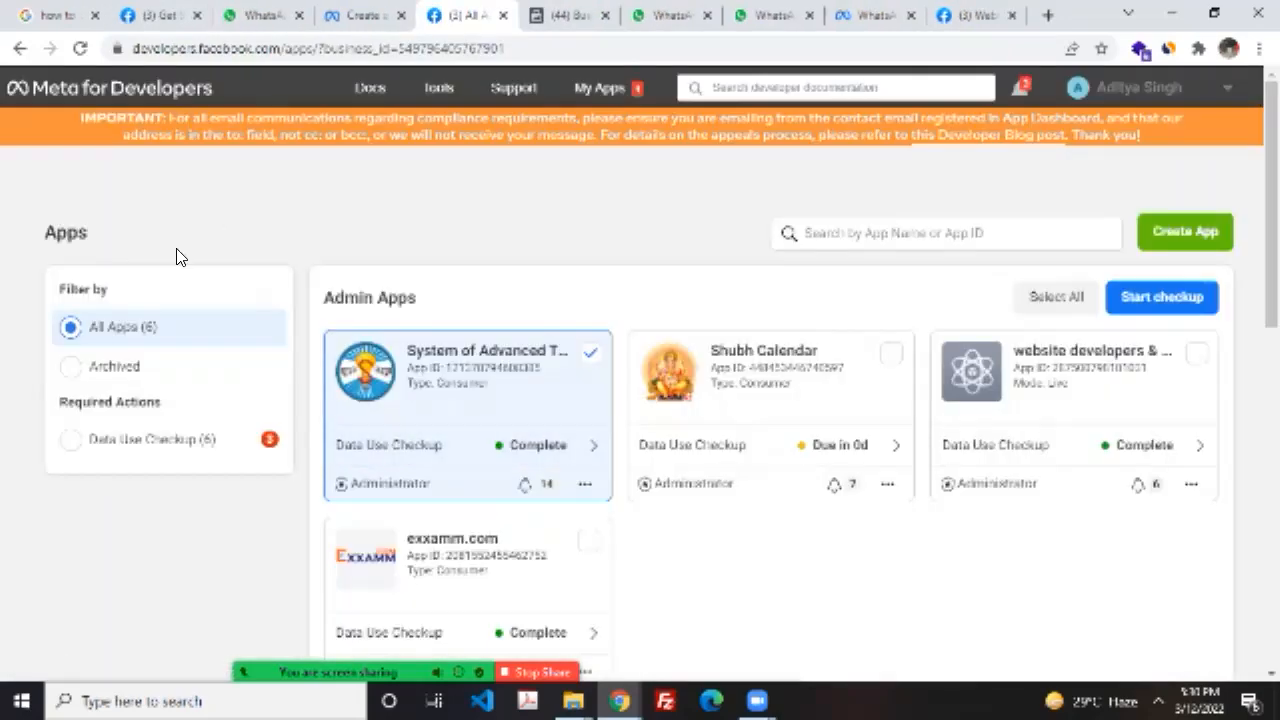
Step: Open the System of Advanced Technology app's dashboard and review the products available to add to it
left_click(485, 351)
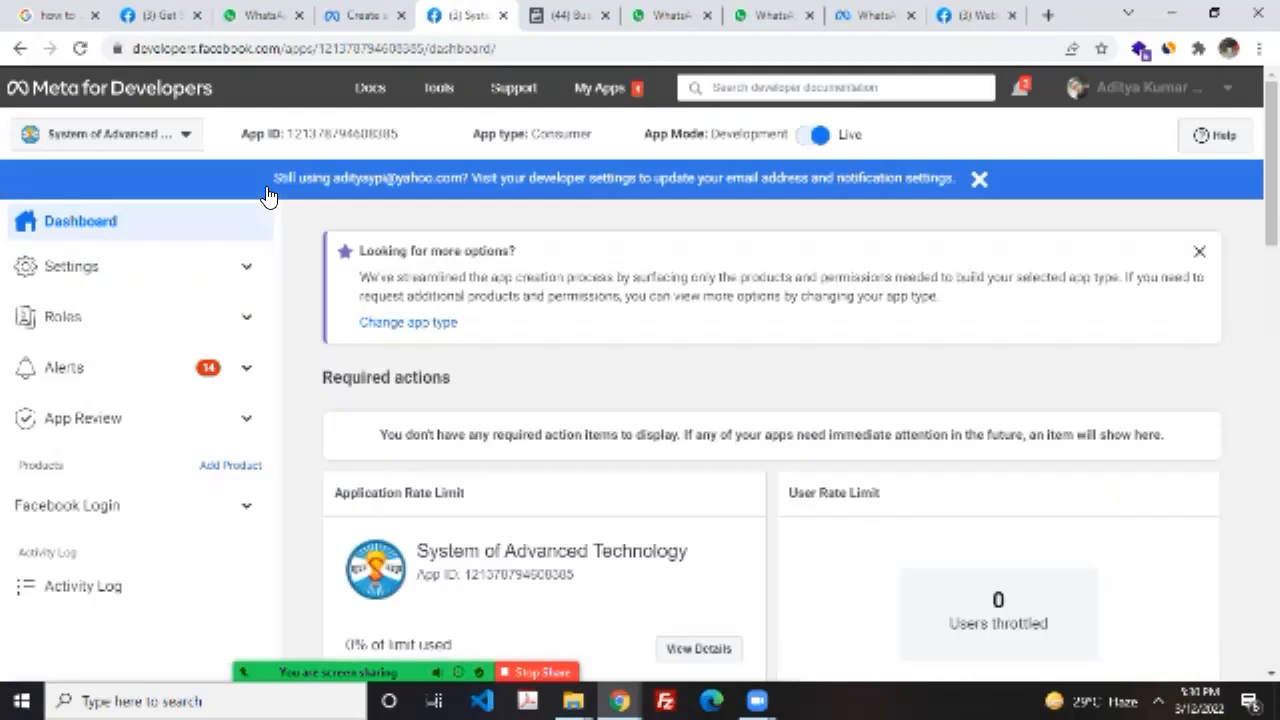
scroll(168, 219, "down", 3)
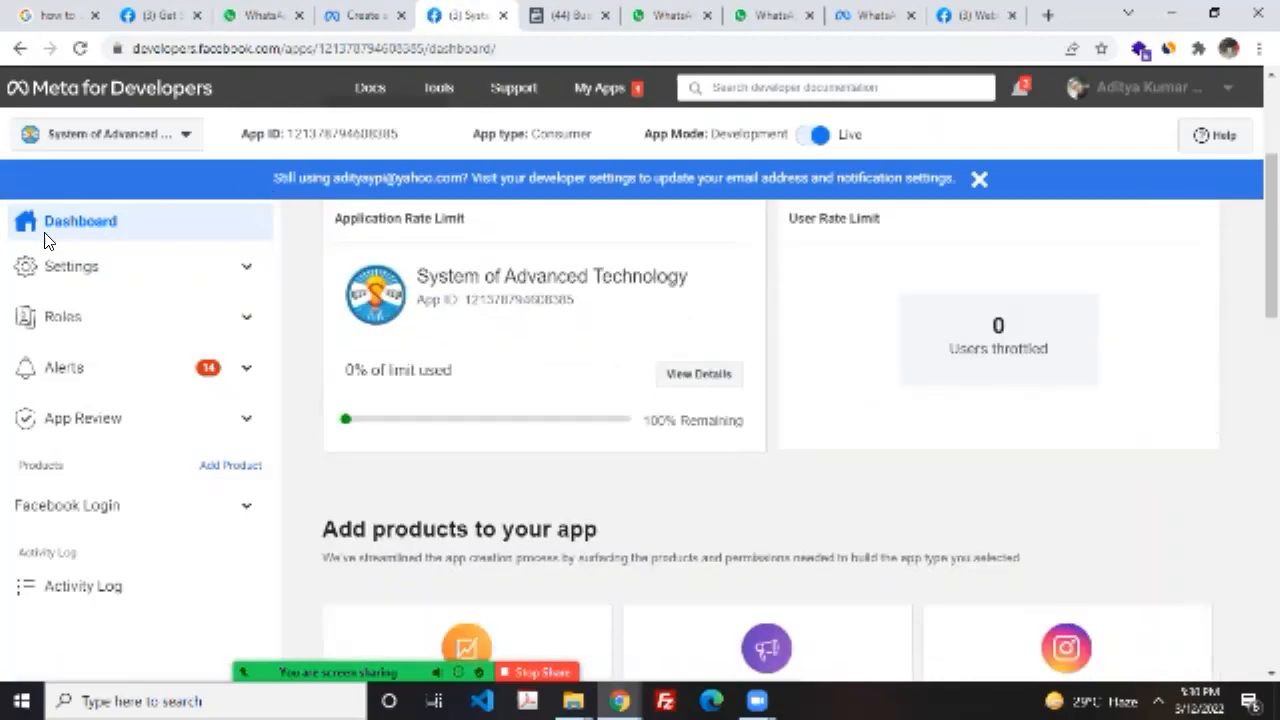
scroll(268, 203, "down", 6)
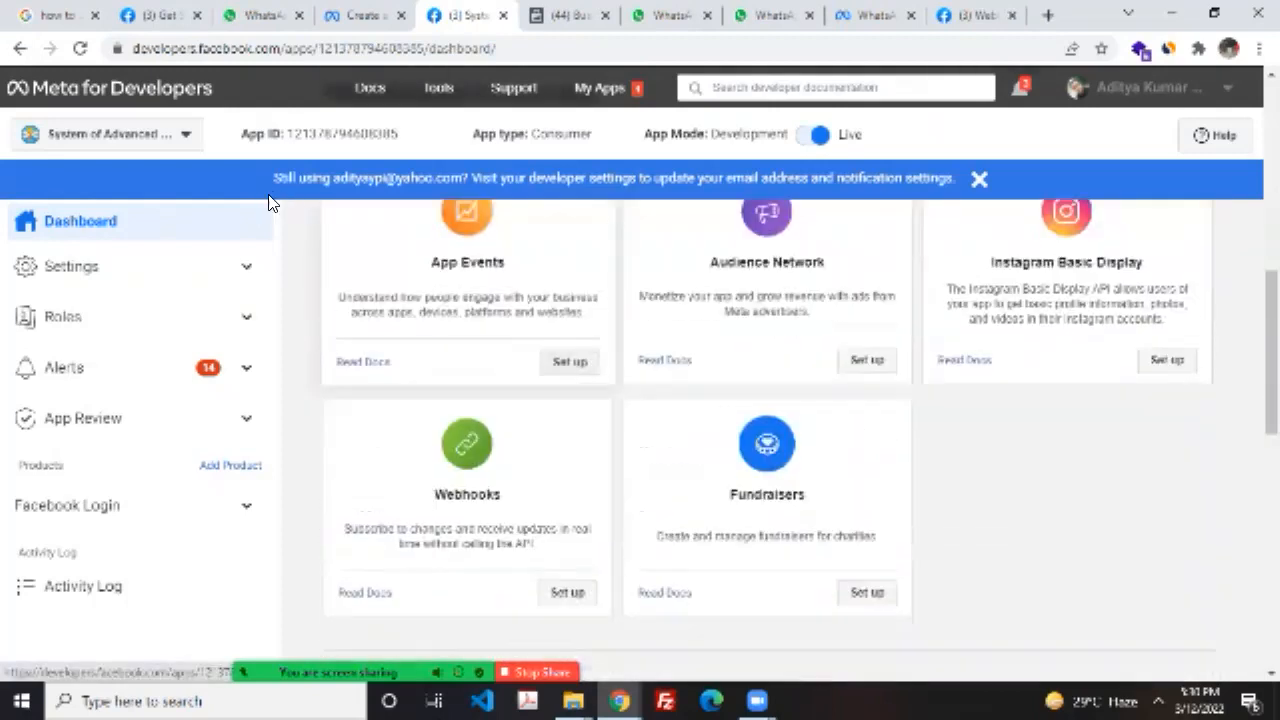
Step: Review the products on the app's dashboard and examine all sections of its Basic settings page
scroll(268, 203, "down", 8)
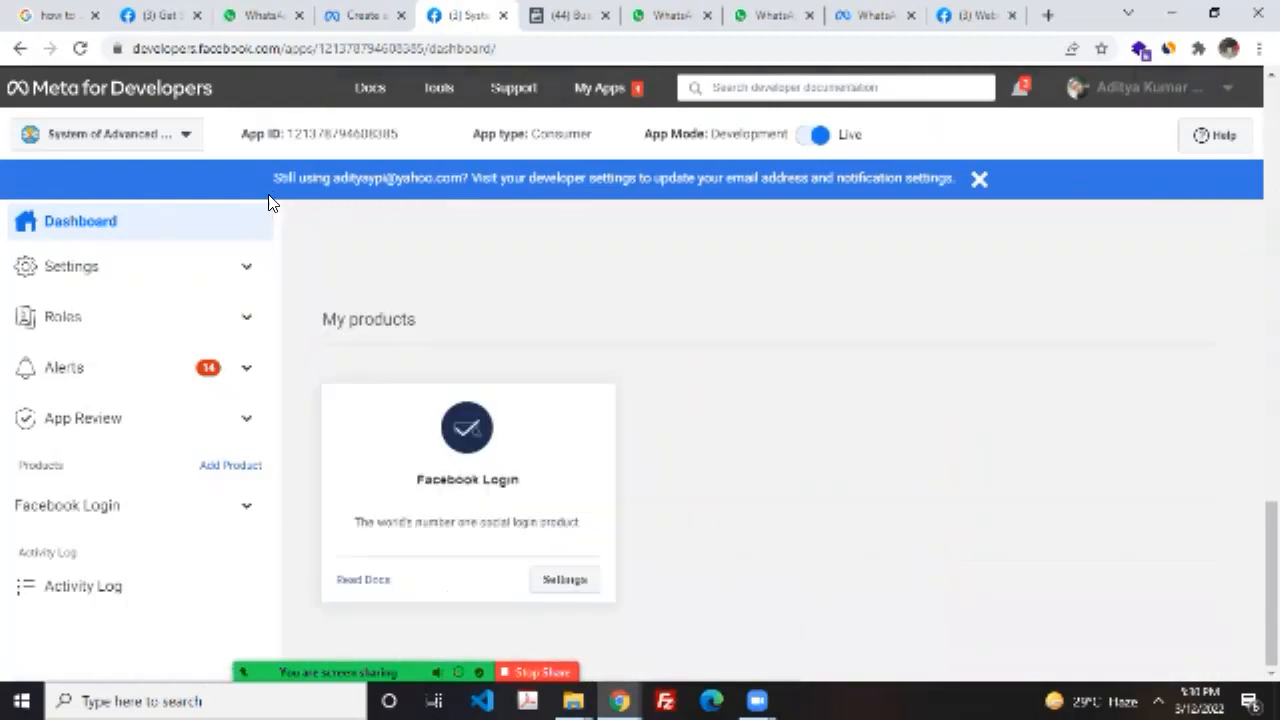
scroll(268, 203, "up", 5)
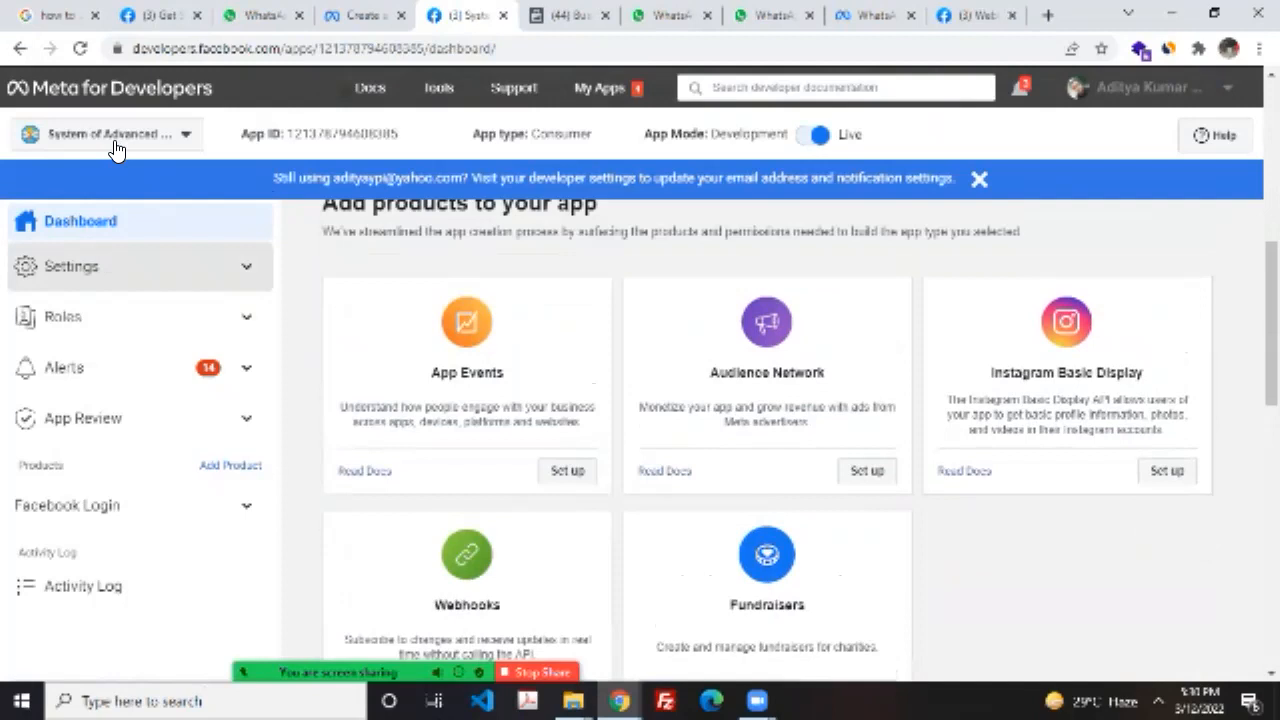
left_click(60, 305)
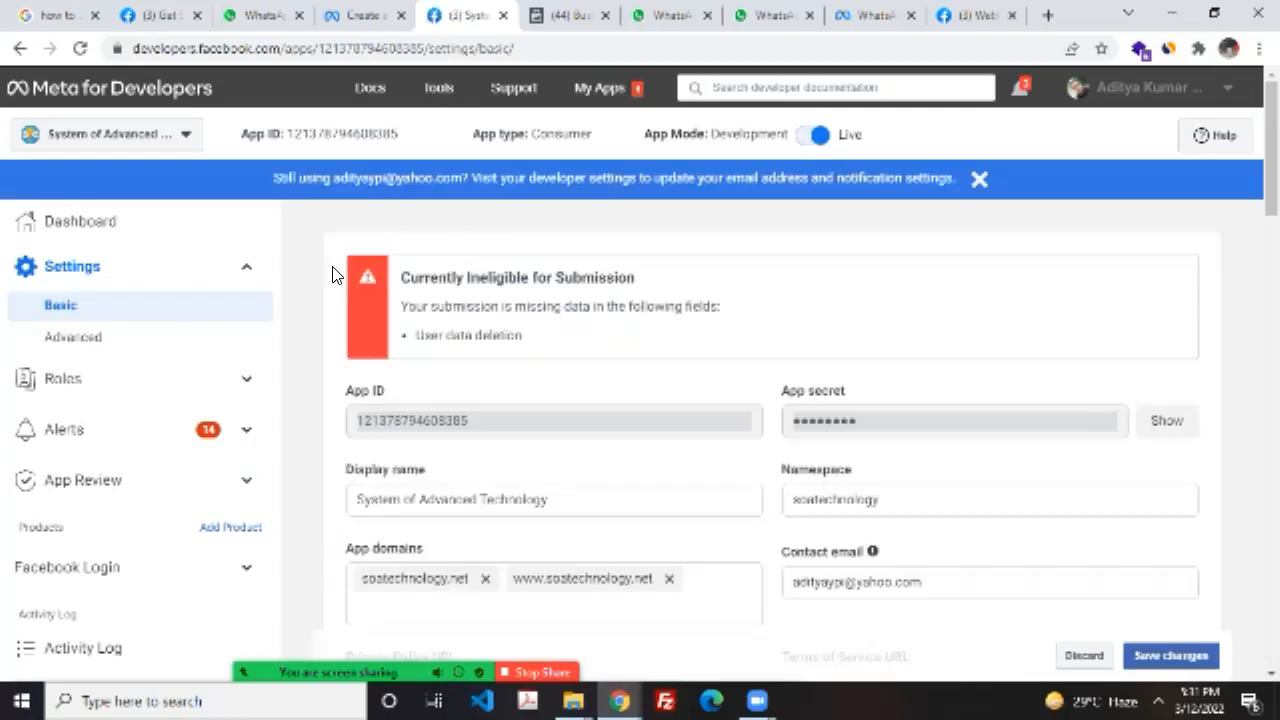
scroll(333, 275, "down", 2)
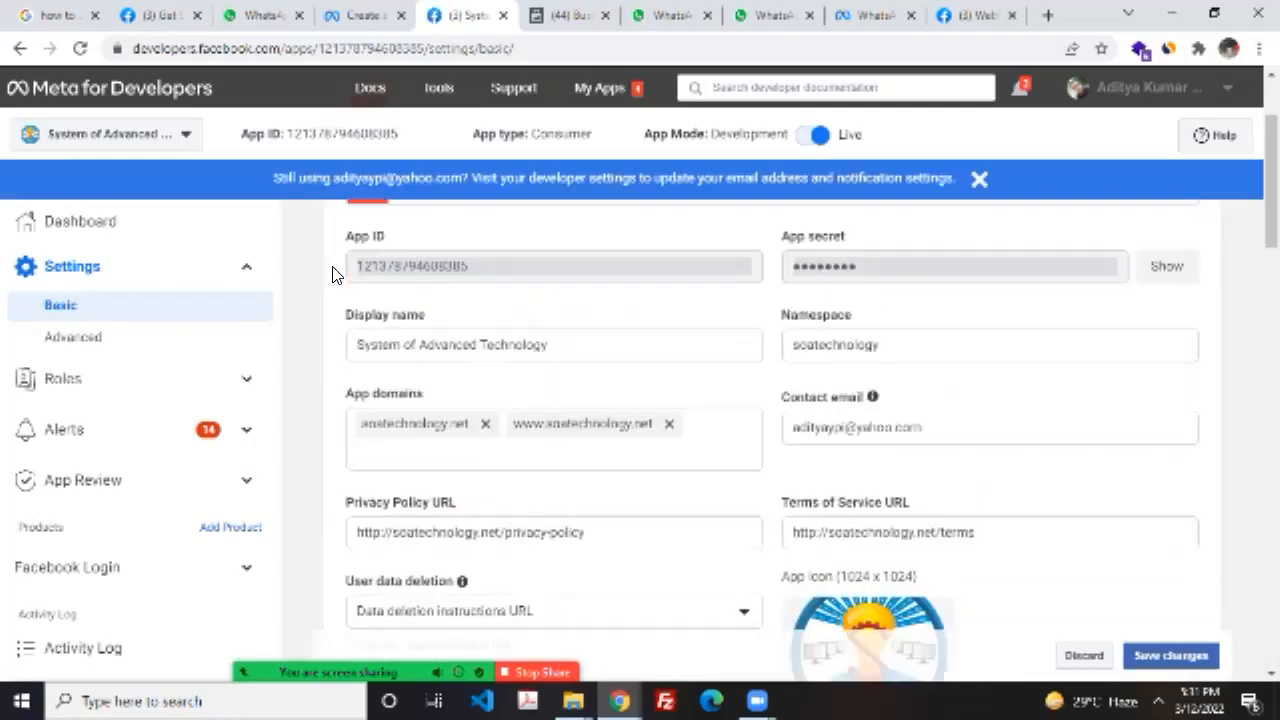
scroll(333, 275, "up", 1)
scroll(333, 275, "down", 5)
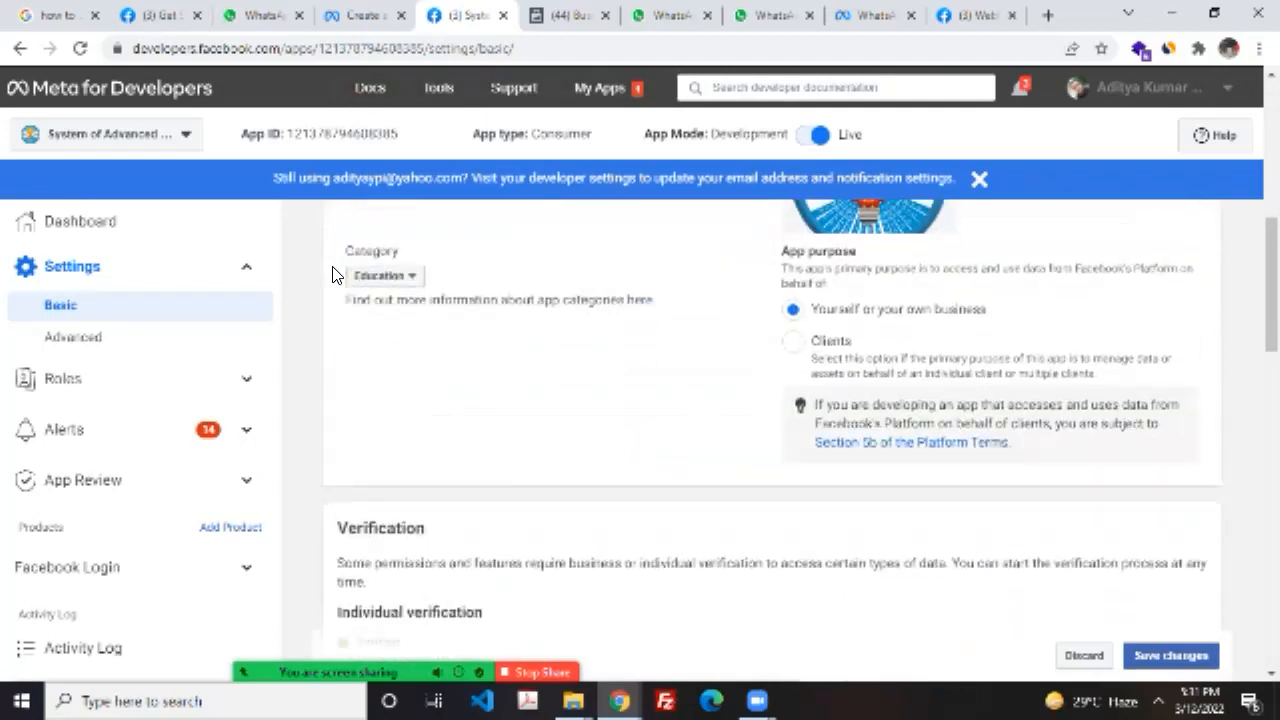
scroll(332, 275, "down", 8)
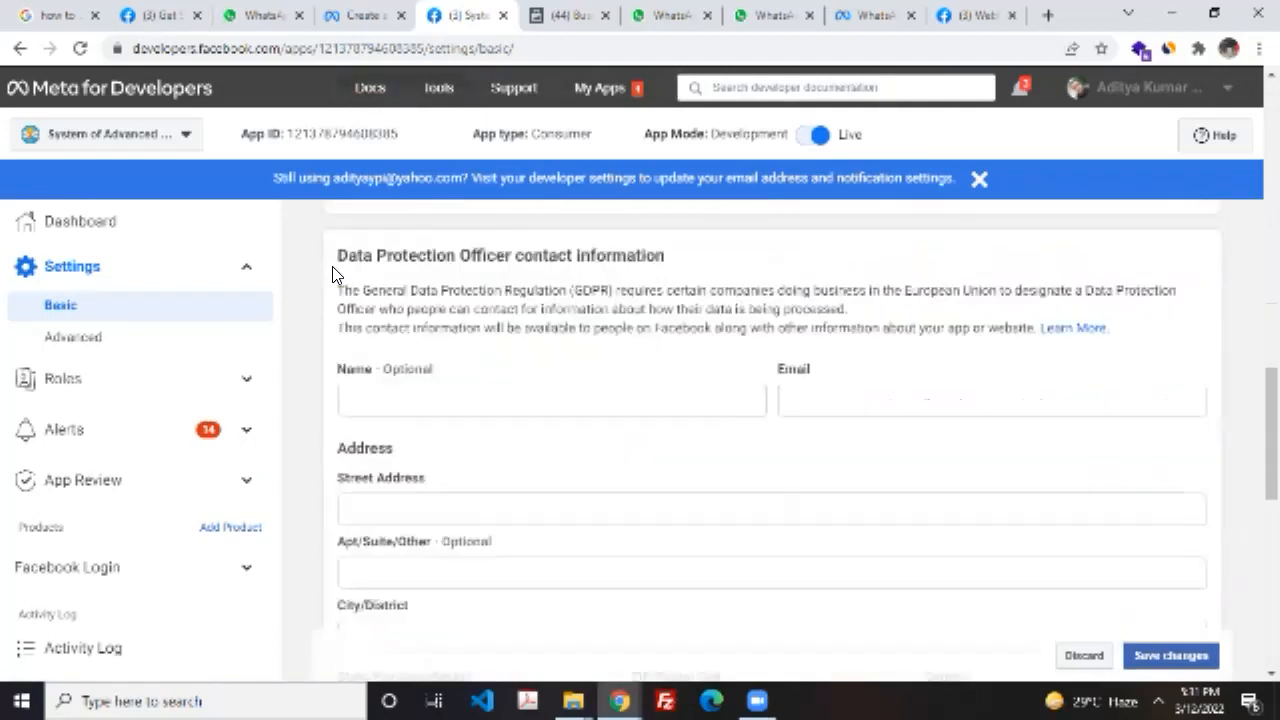
scroll(332, 266, "down", 10)
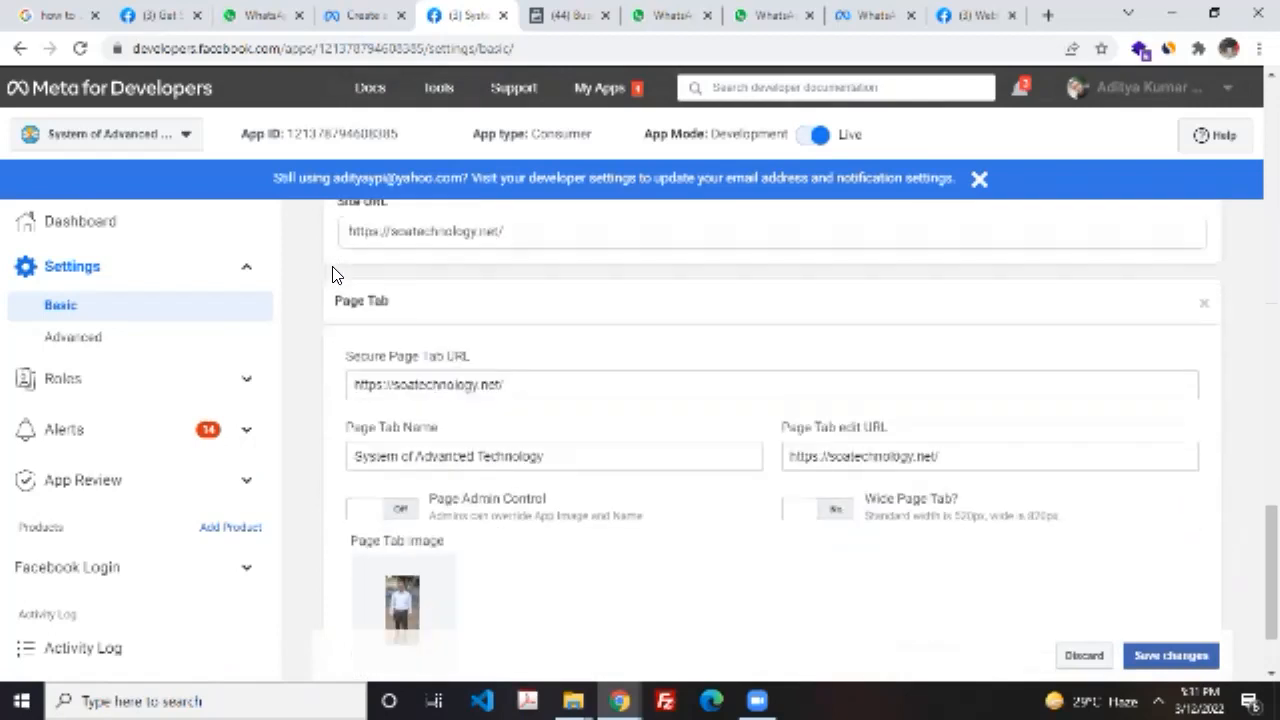
scroll(333, 275, "down", 2)
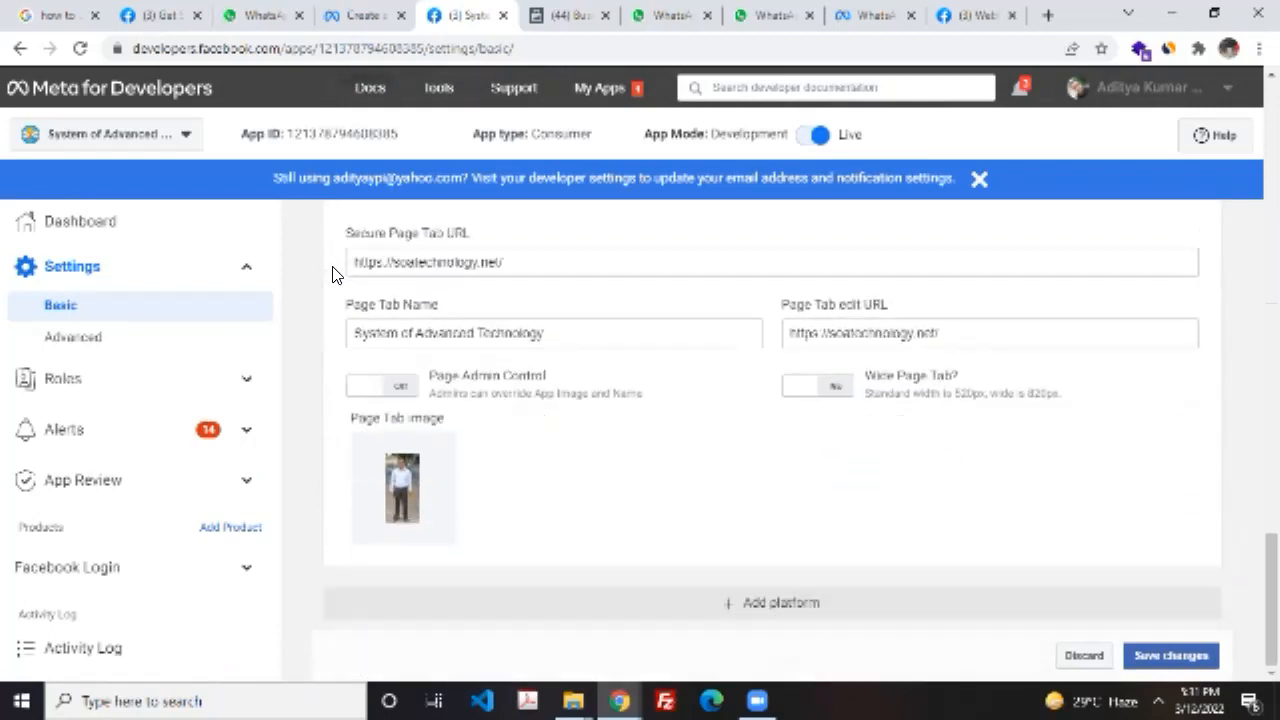
scroll(332, 275, "up", 20)
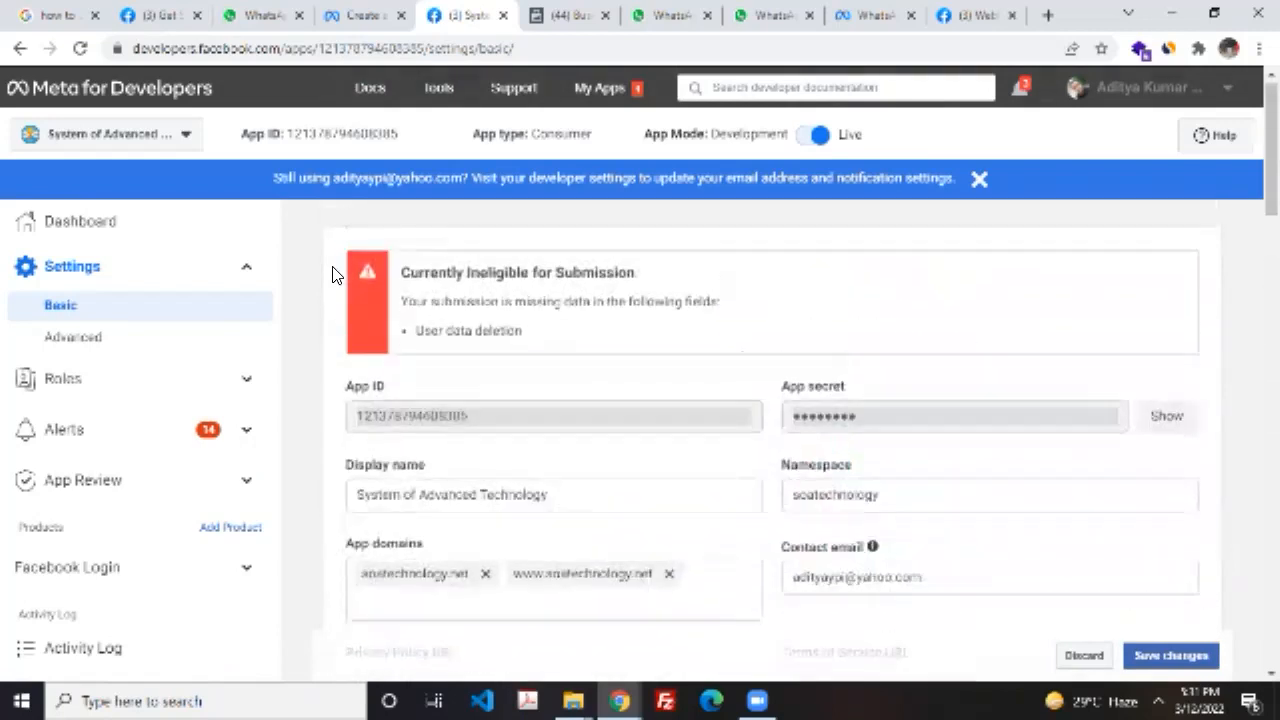
scroll(332, 275, "down", 1)
scroll(333, 275, "up", 1)
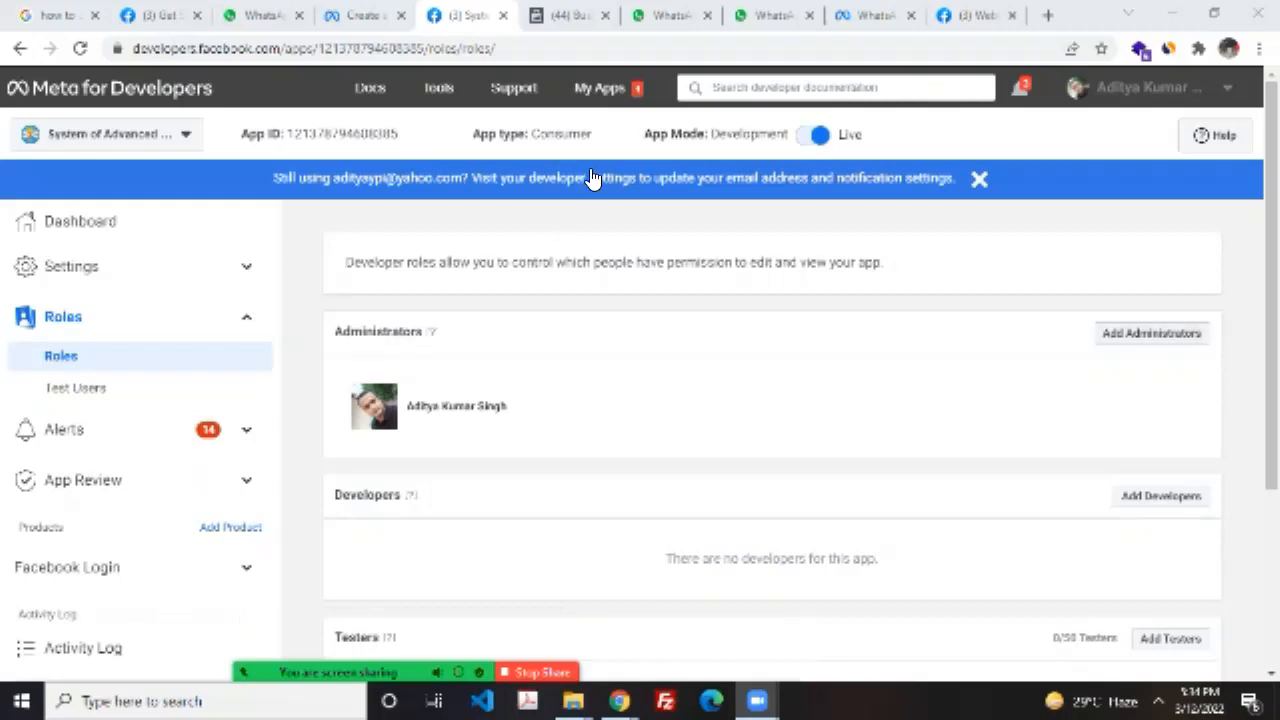
Step: Try to add an administrator to the app by searching for a person's name and selecting a suggested profile
left_click(1152, 333)
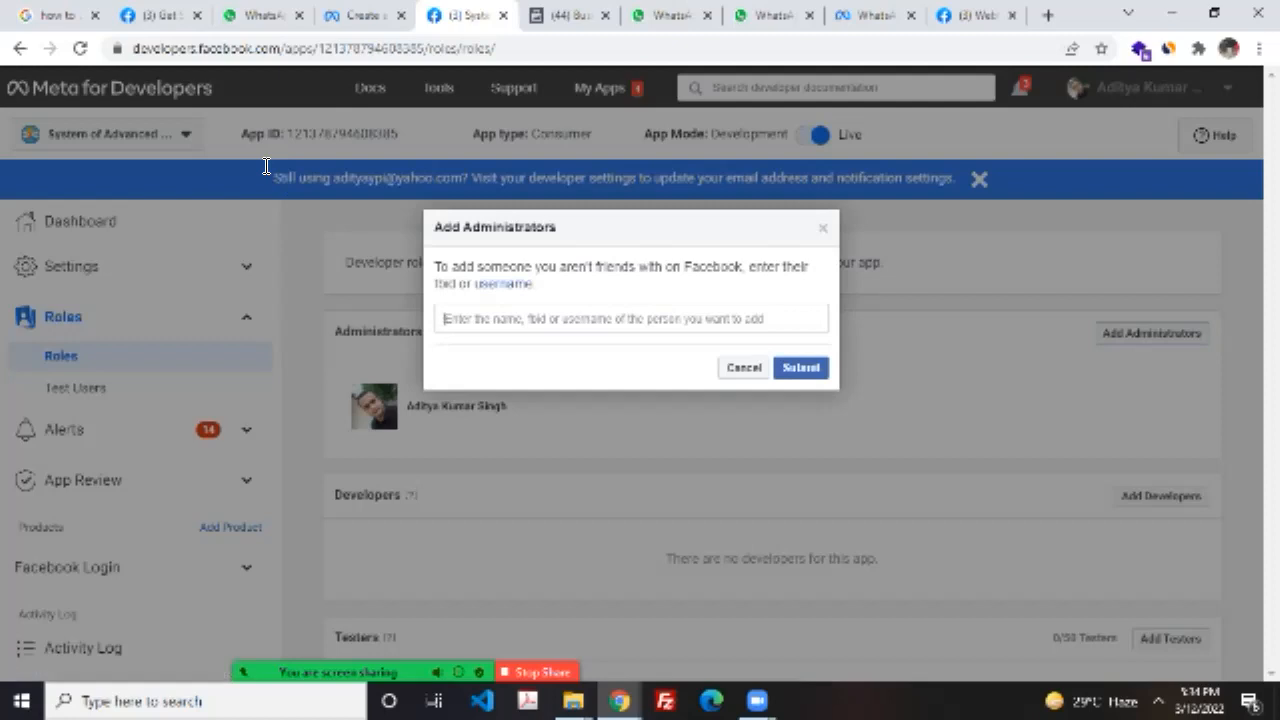
type("adity")
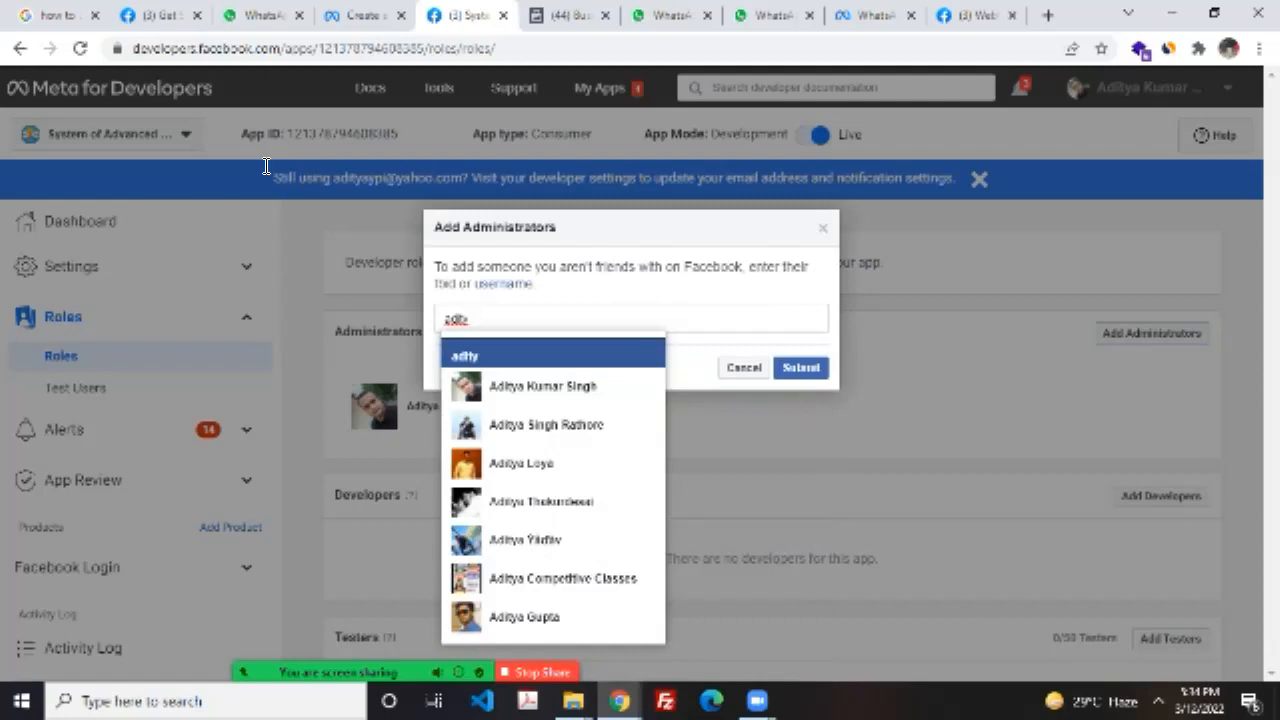
type("a")
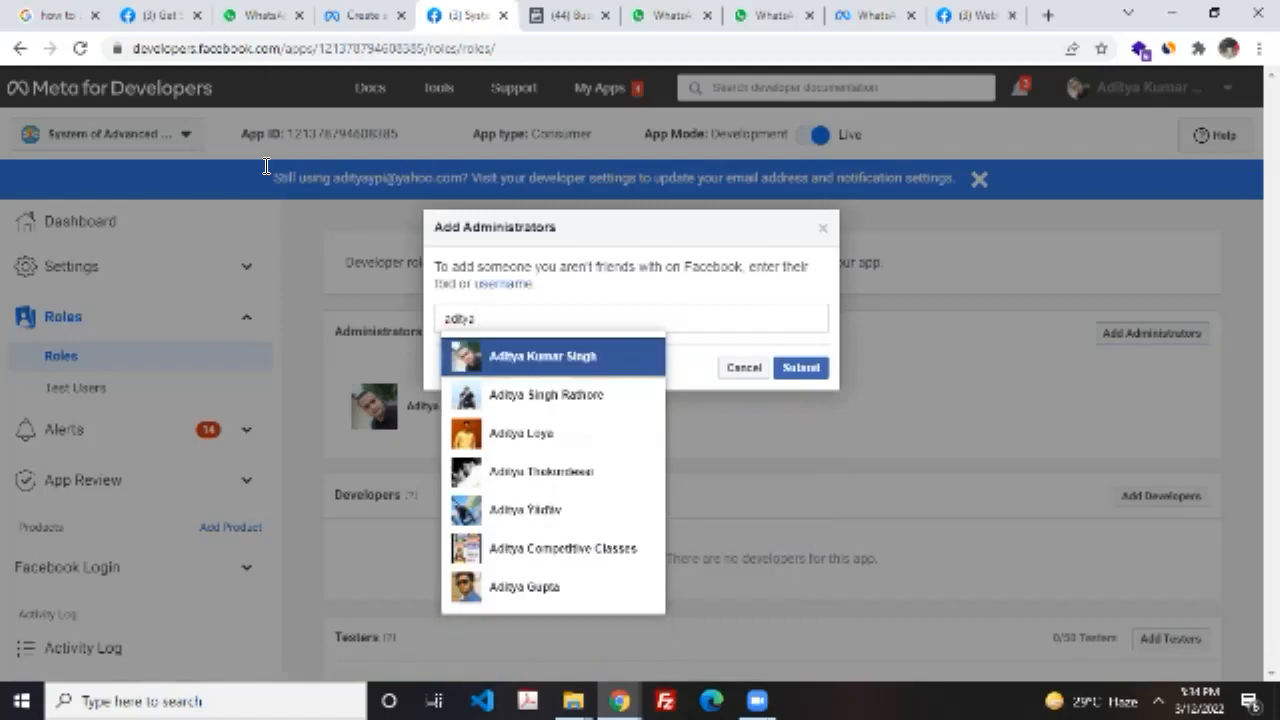
key("Down")
key("Down")
key("Down")
key("Down")
key("Down")
key("Down")
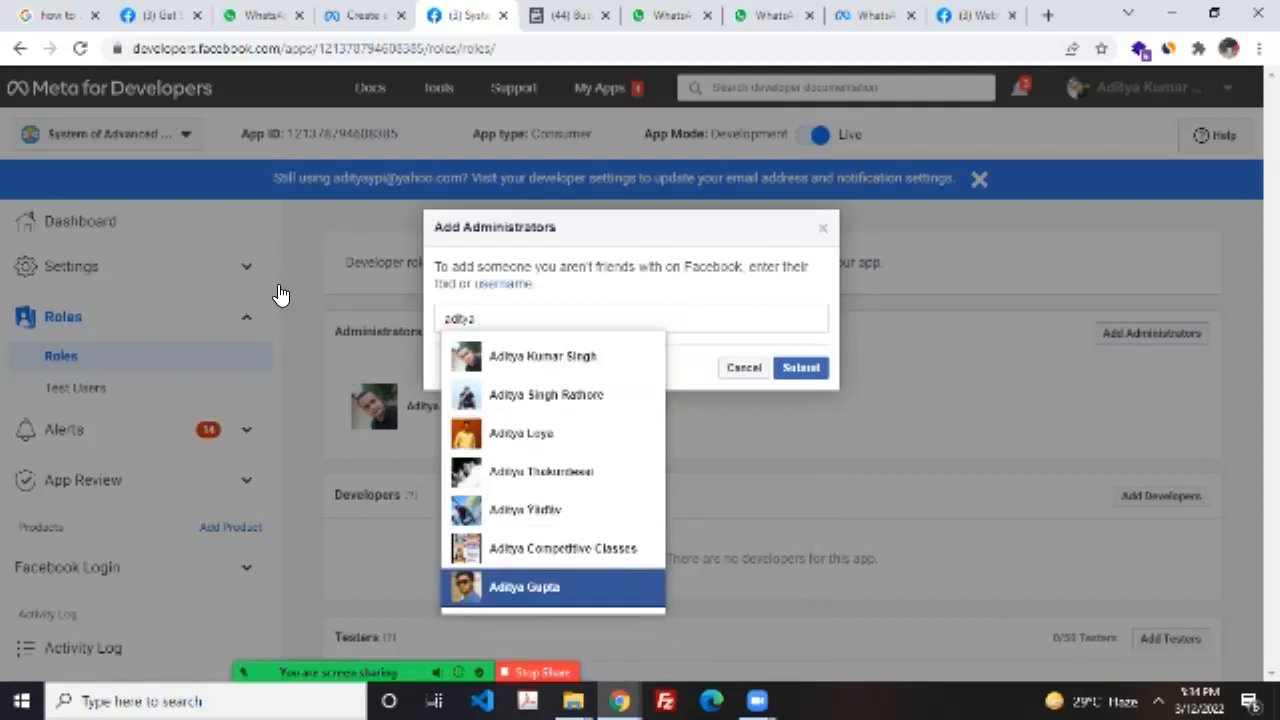
key("Up")
key("Up")
key("Up")
key("Return")
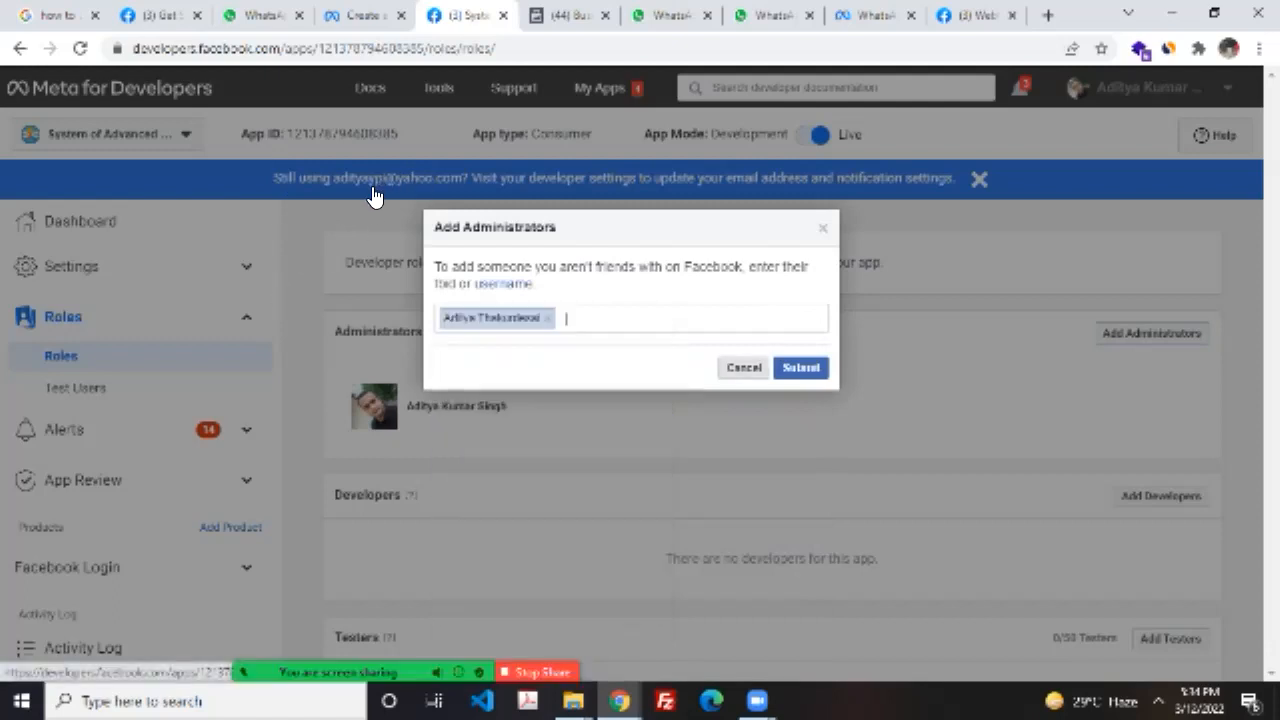
key("Return")
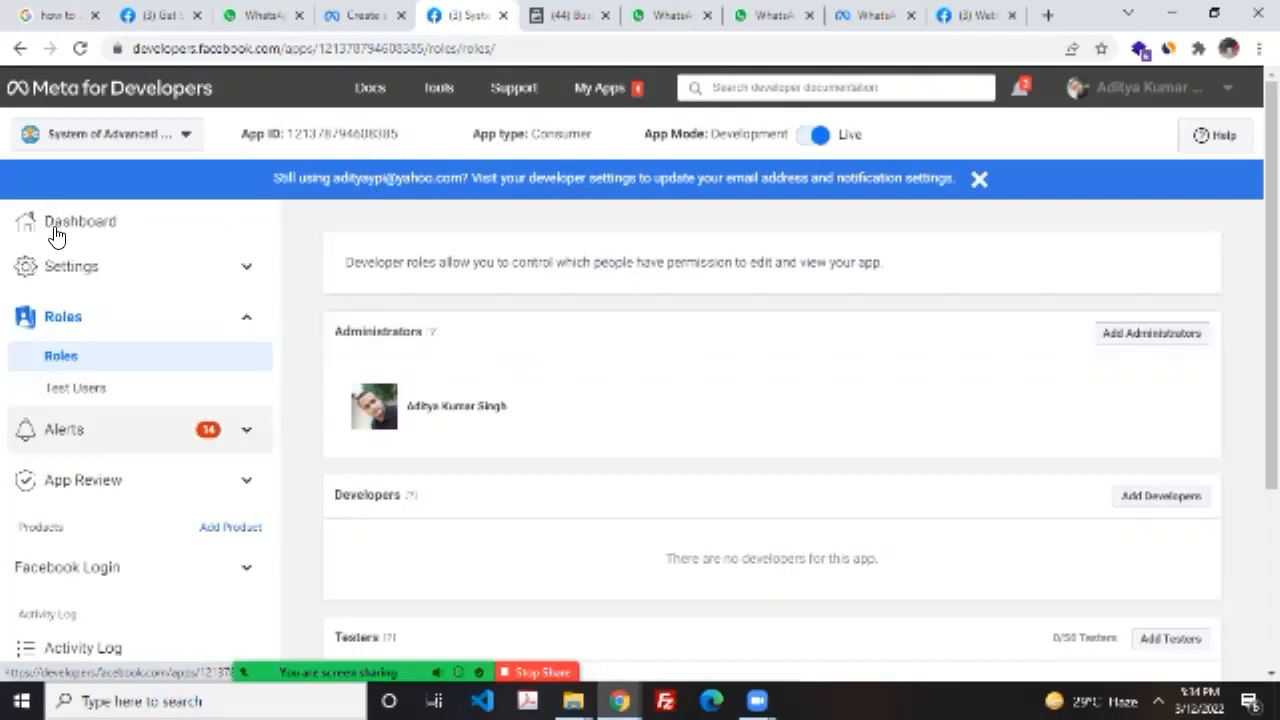
Step: Check the entries available under Alerts and App Review for the app
left_click(80, 430)
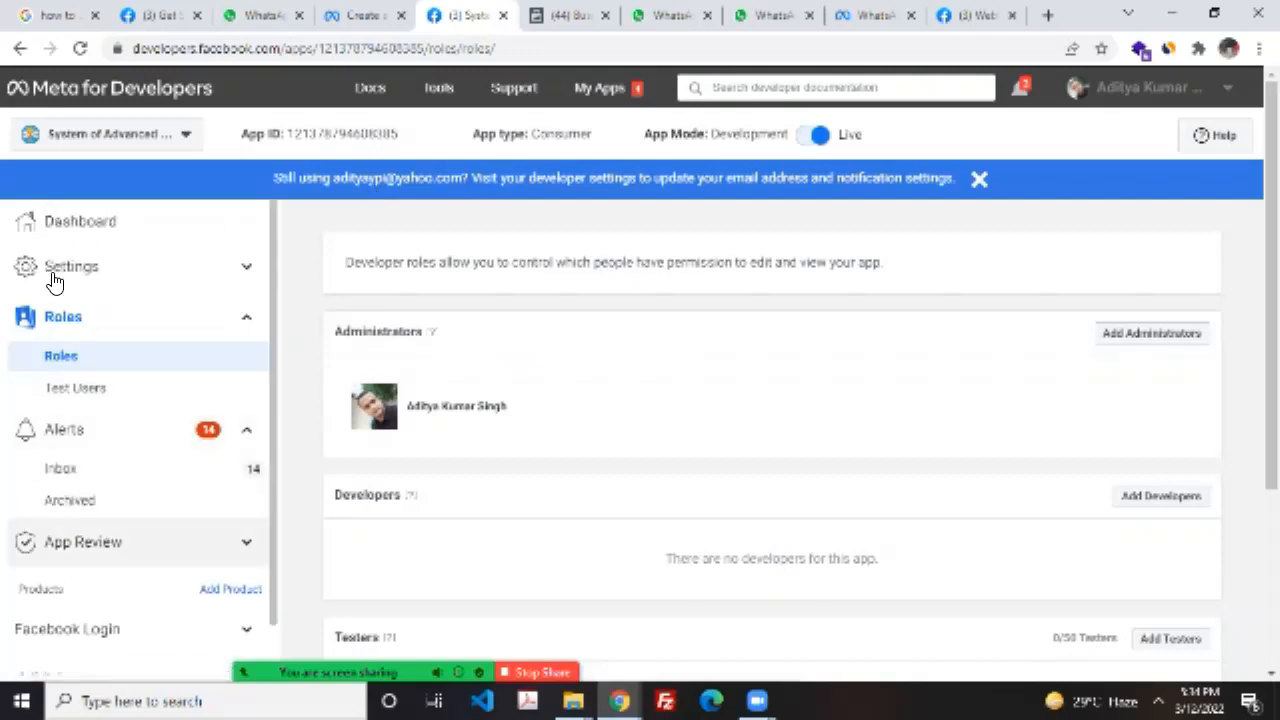
left_click(83, 541)
scroll(55, 275, "down", 2)
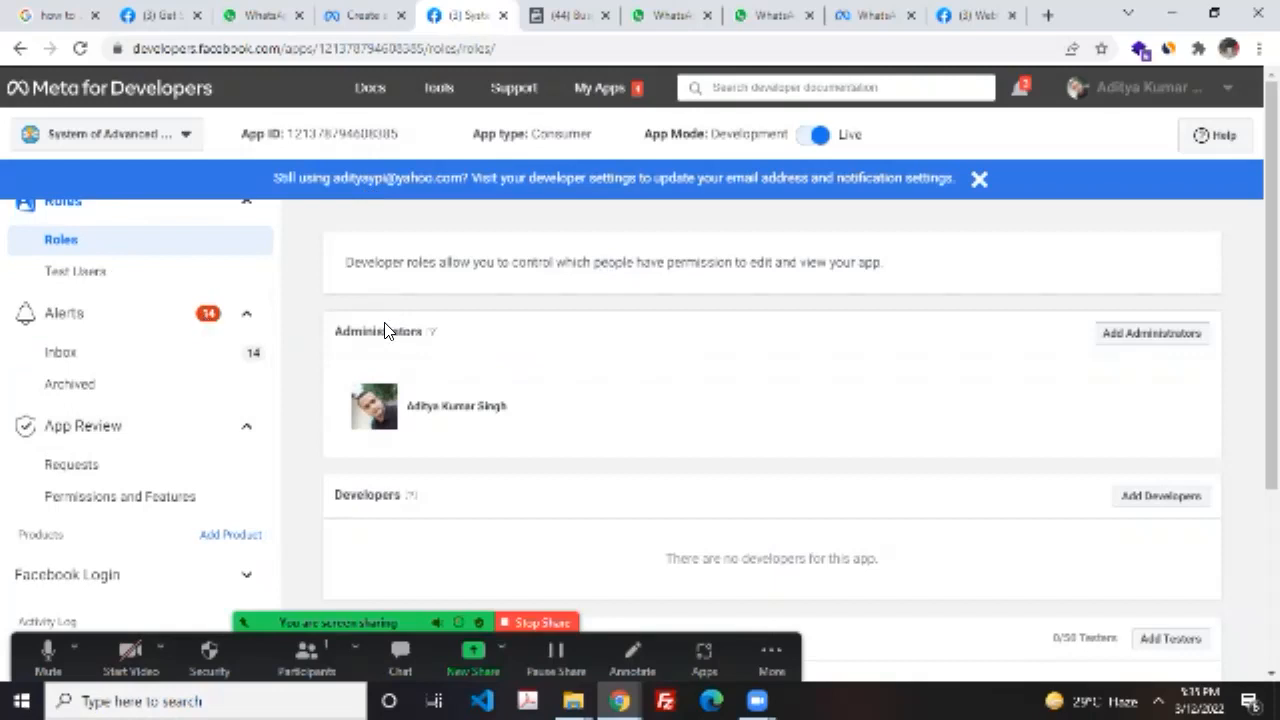
left_click(771, 655)
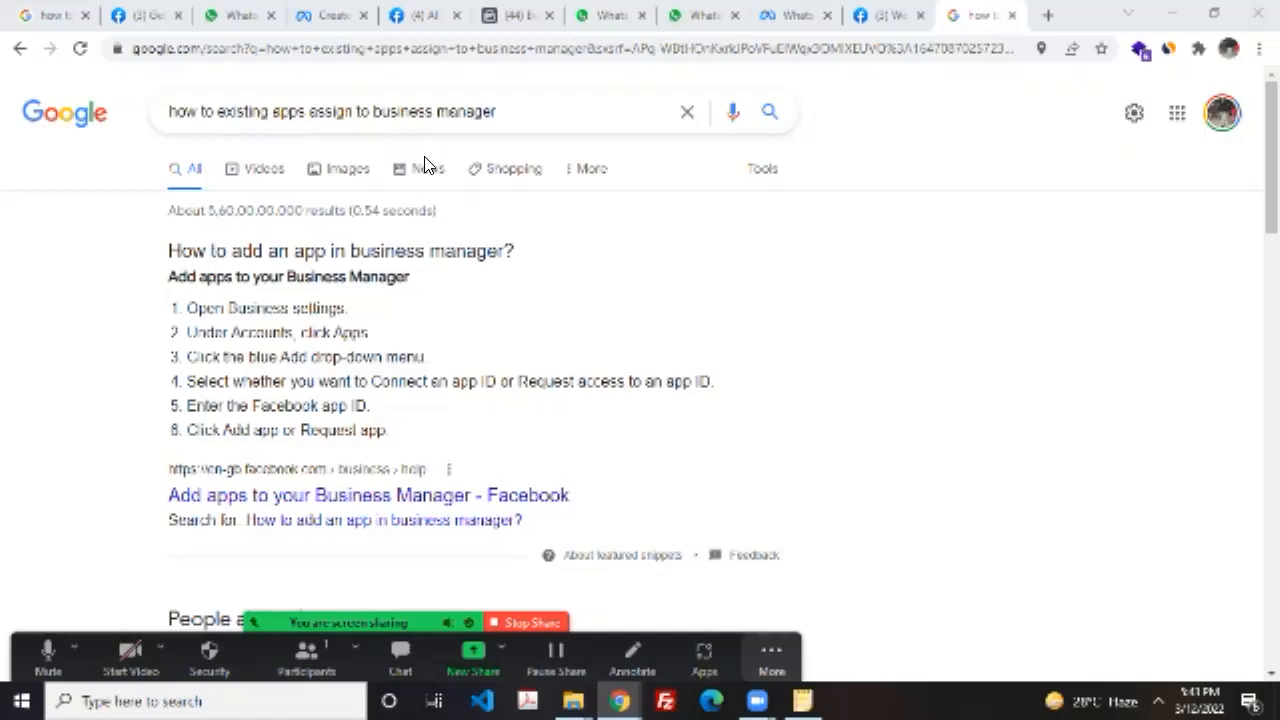
left_click(226, 111)
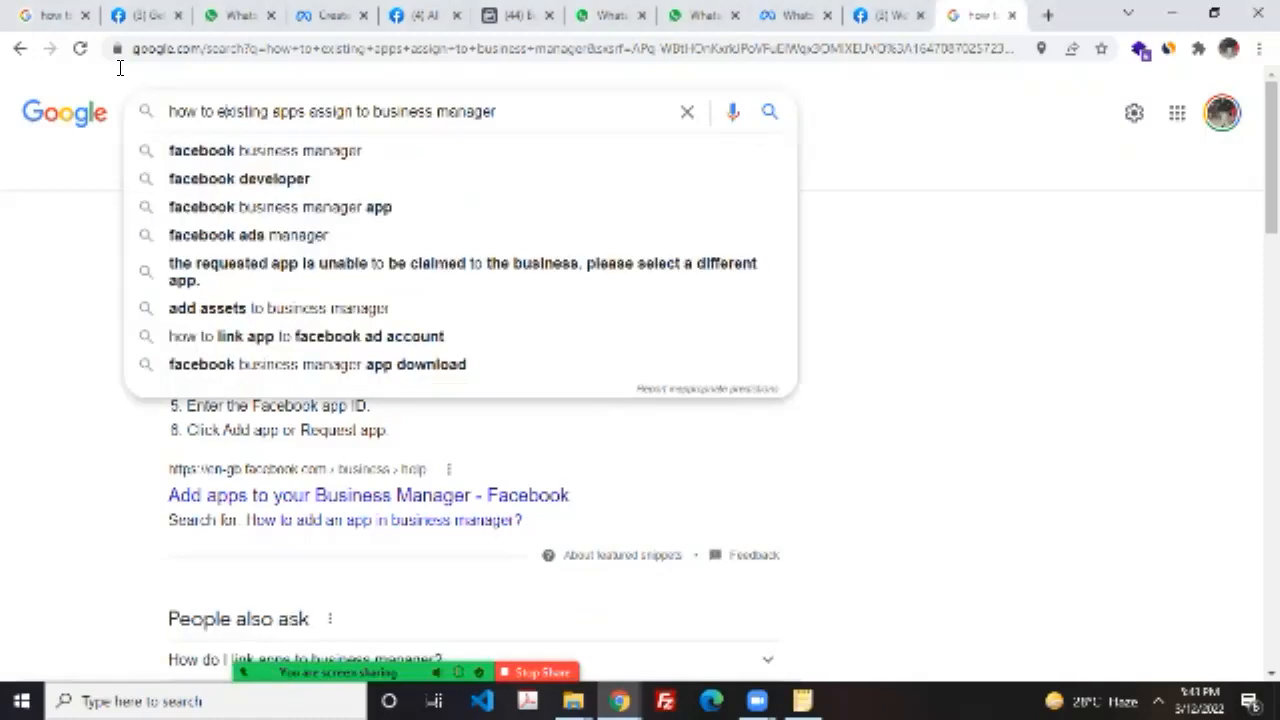
left_click(210, 271)
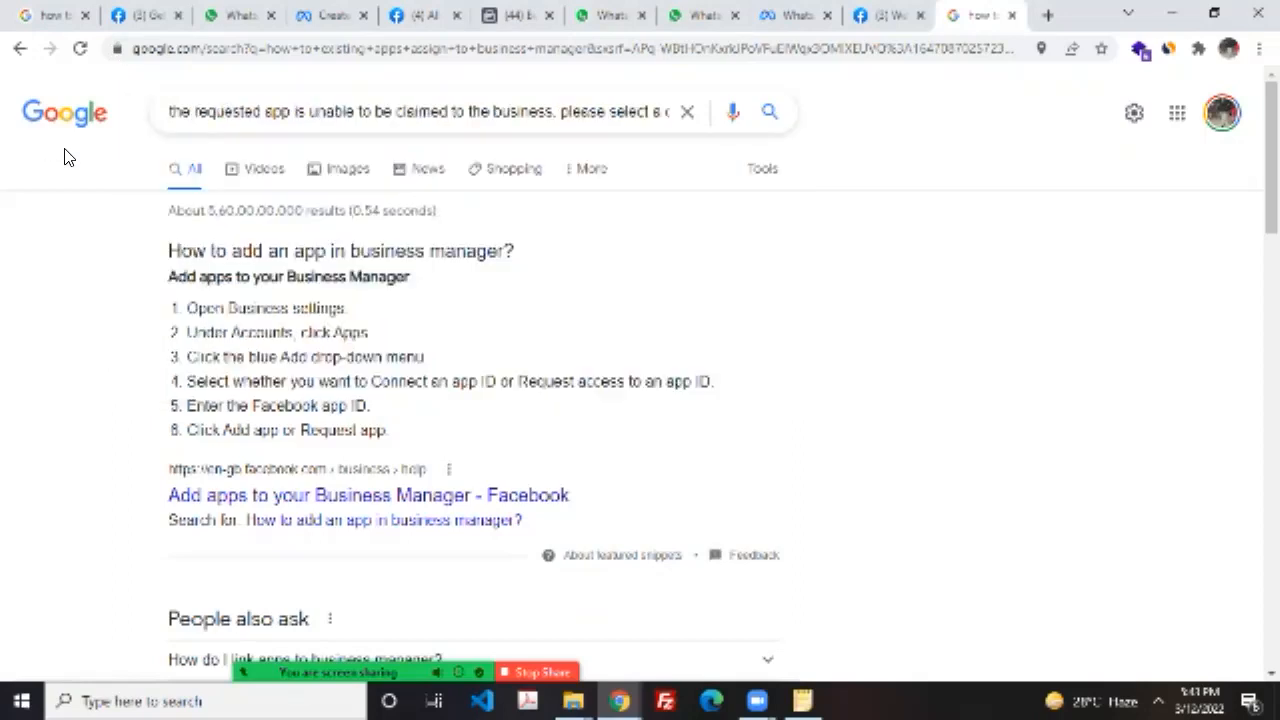
left_click(20, 48)
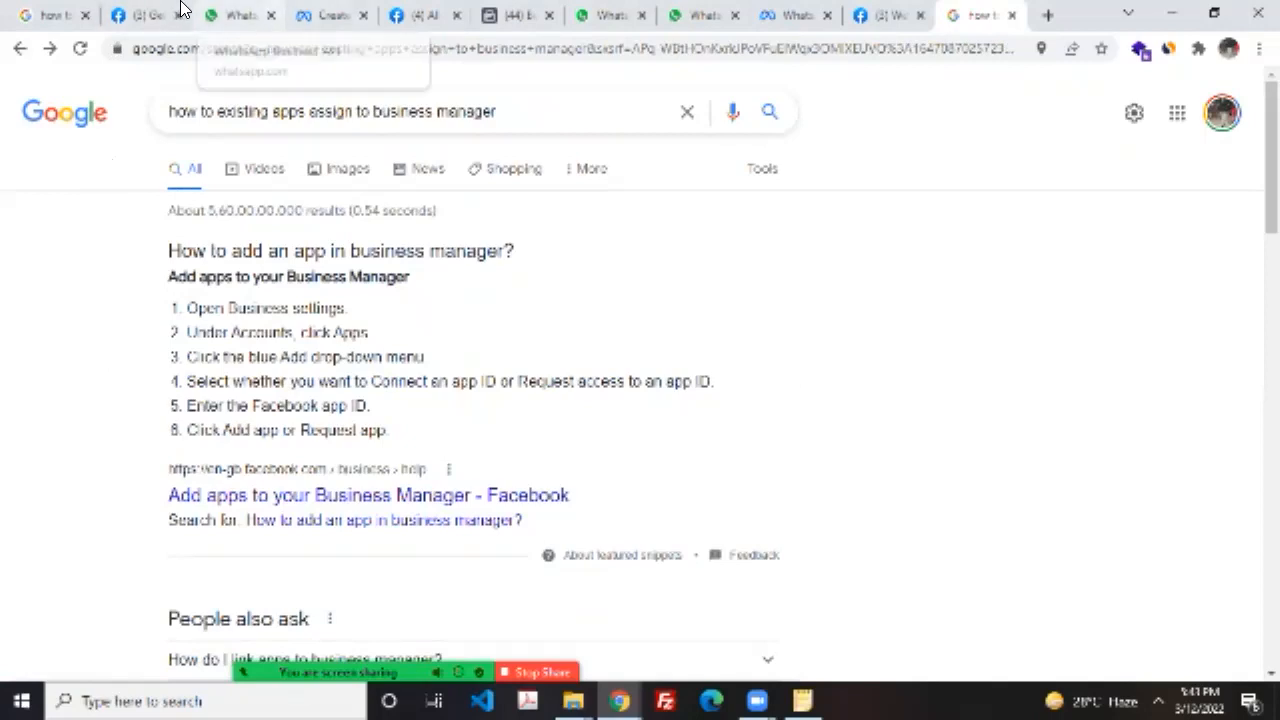
Step: Open the Apps page in Business settings and move the Google results on assigning apps to a separate browser window
left_click(432, 12)
left_click(505, 14)
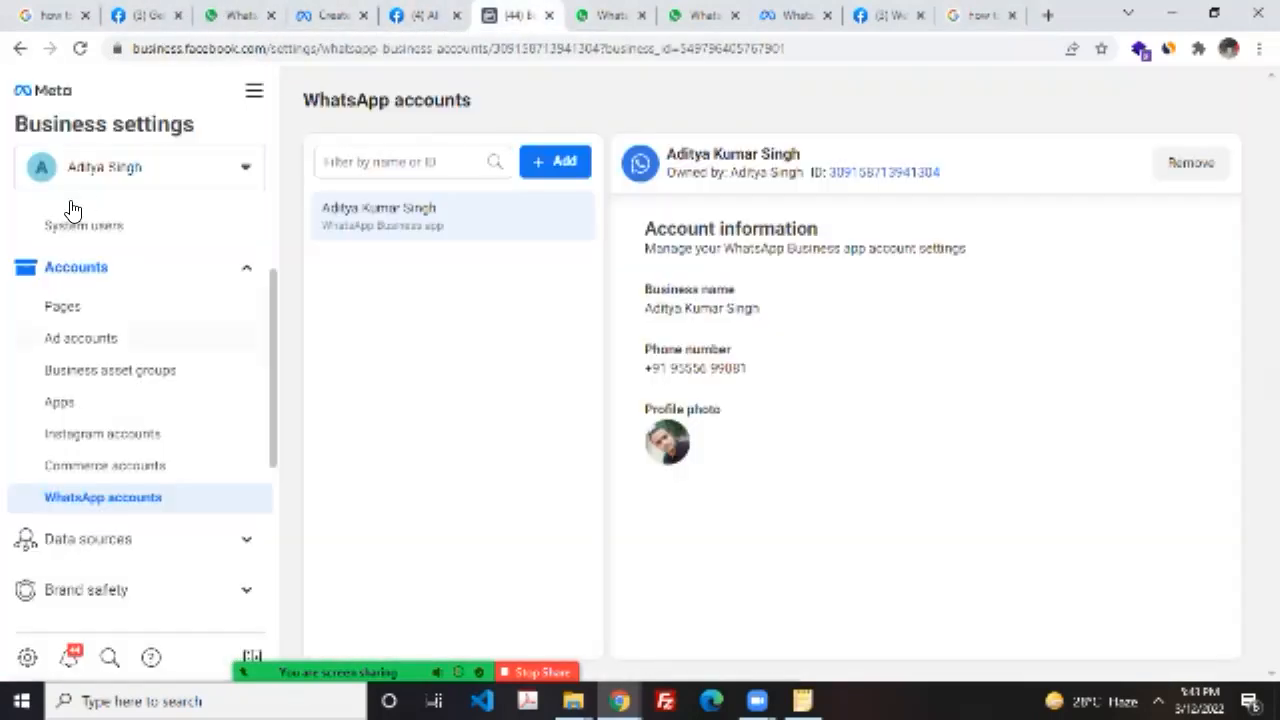
left_click(59, 401)
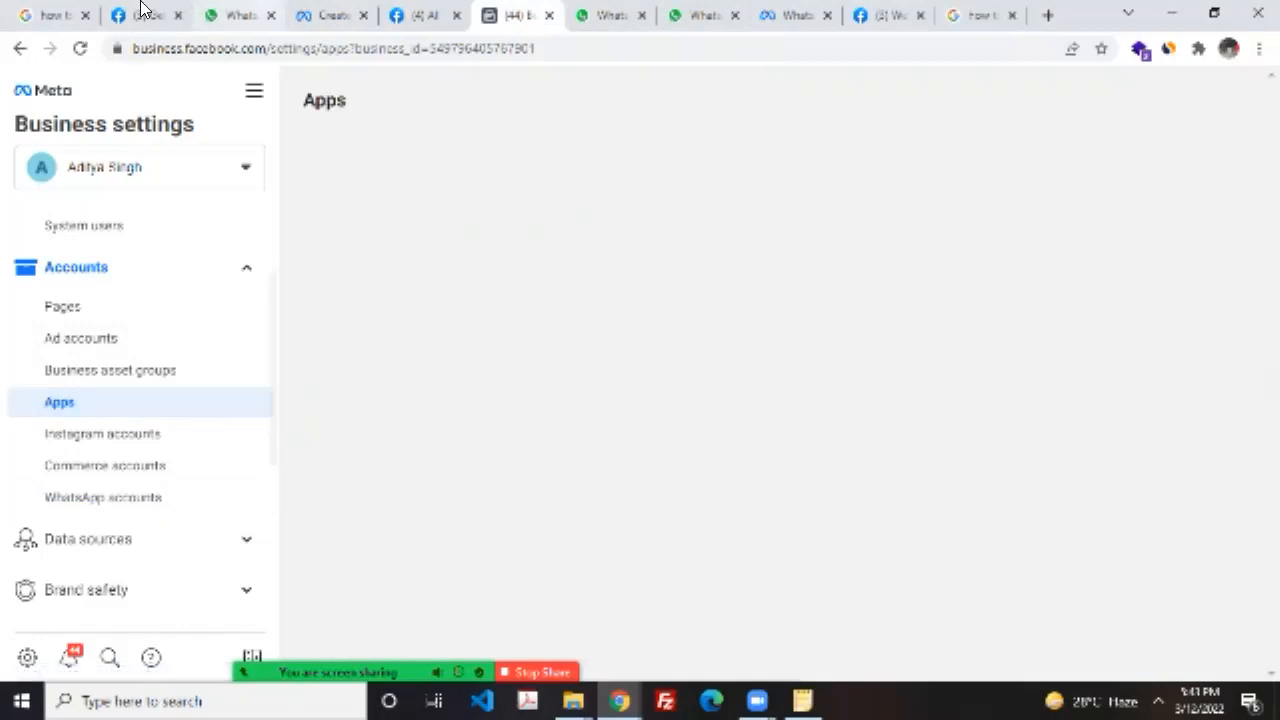
left_click(330, 14)
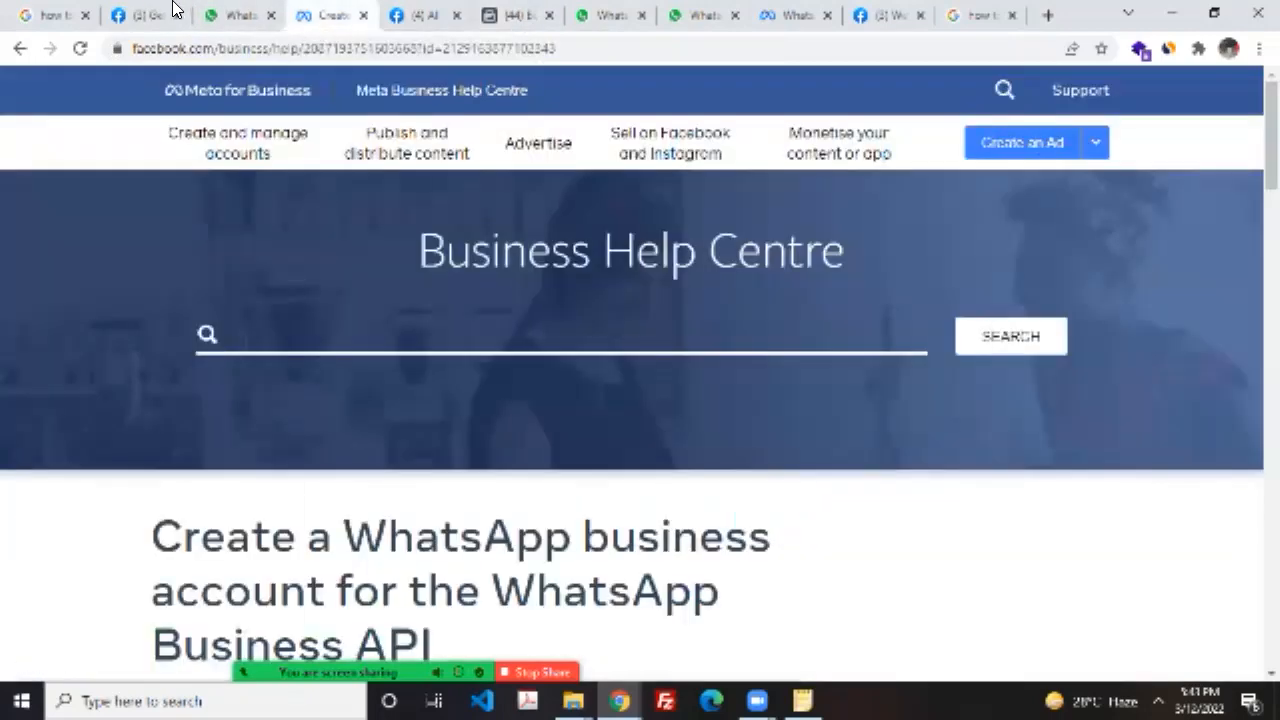
left_click_drag(980, 12, 620, 472)
key("alt+Tab")
left_click(590, 12)
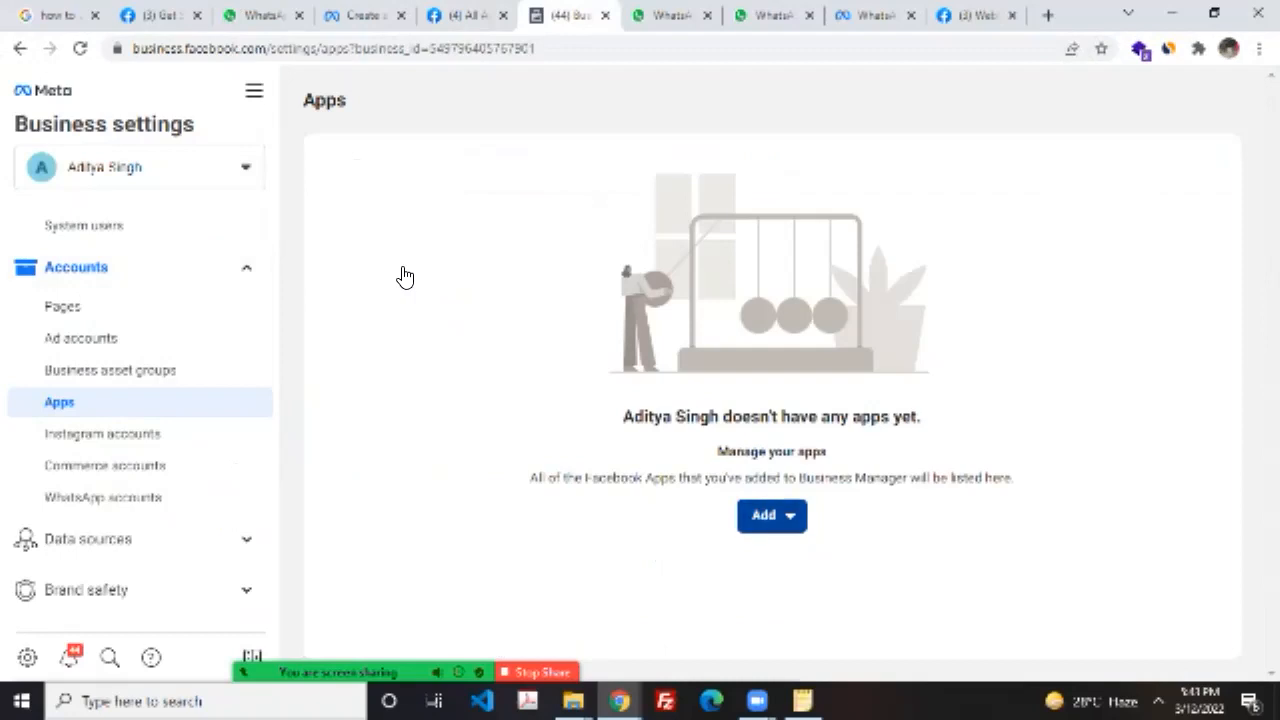
Step: Connect the existing System of Advanced Technology app to the business using the App ID copied from the developer apps list
left_click(772, 516)
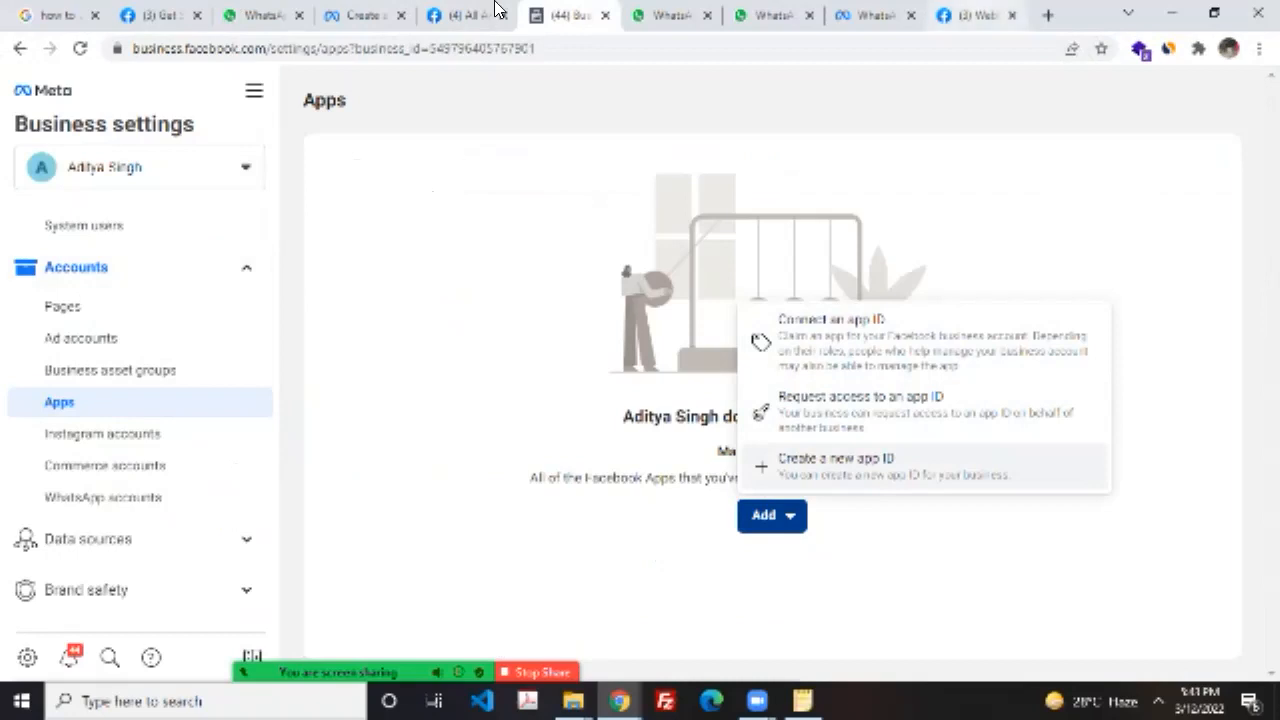
key("alt+Tab")
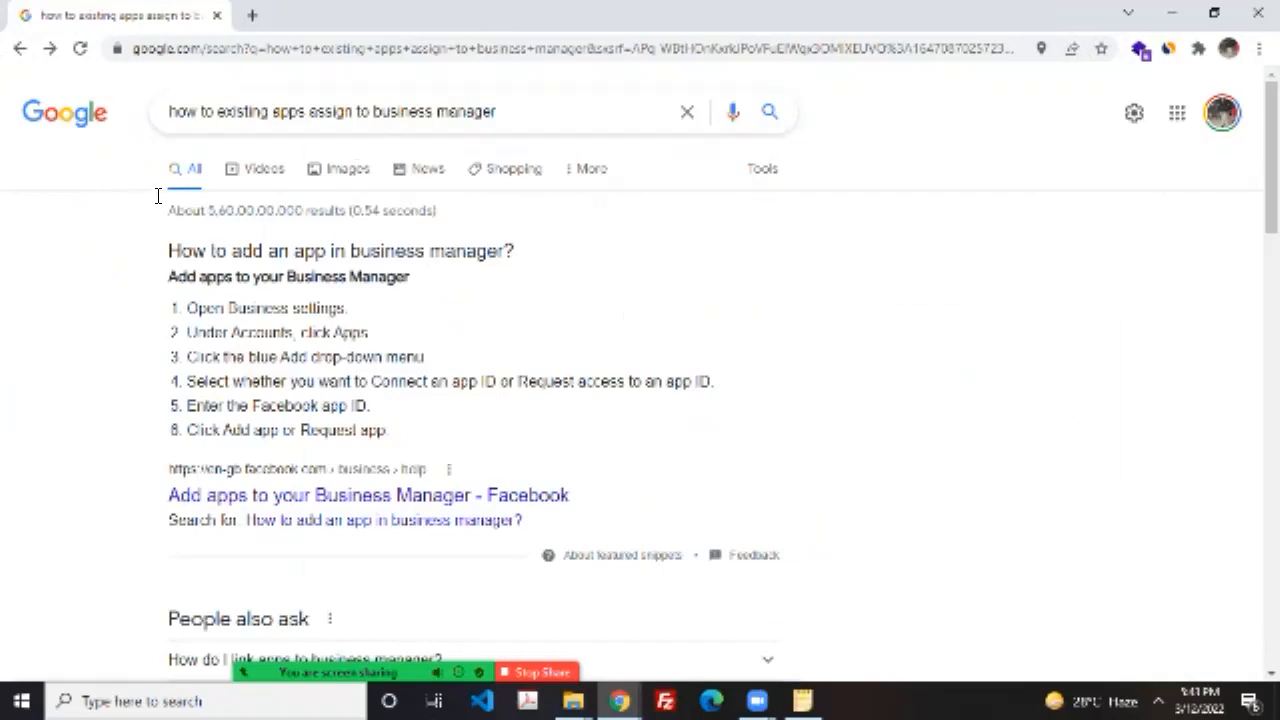
key("alt+Tab")
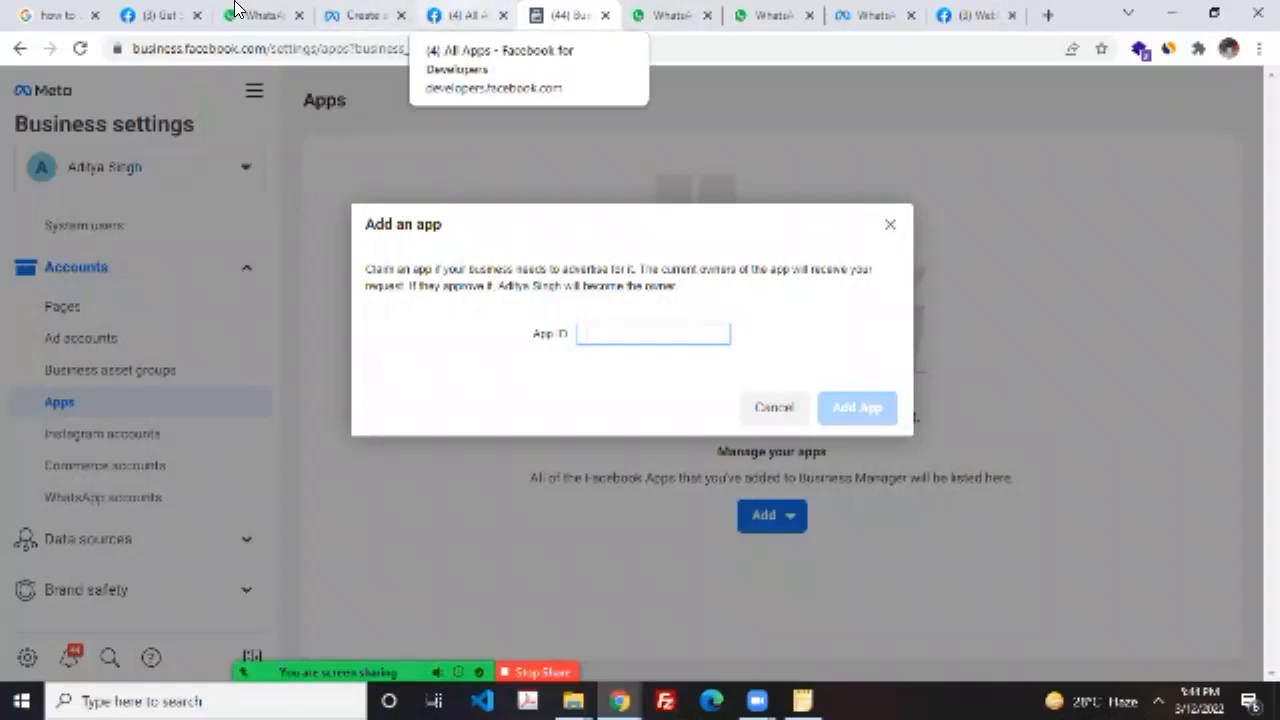
left_click(466, 15)
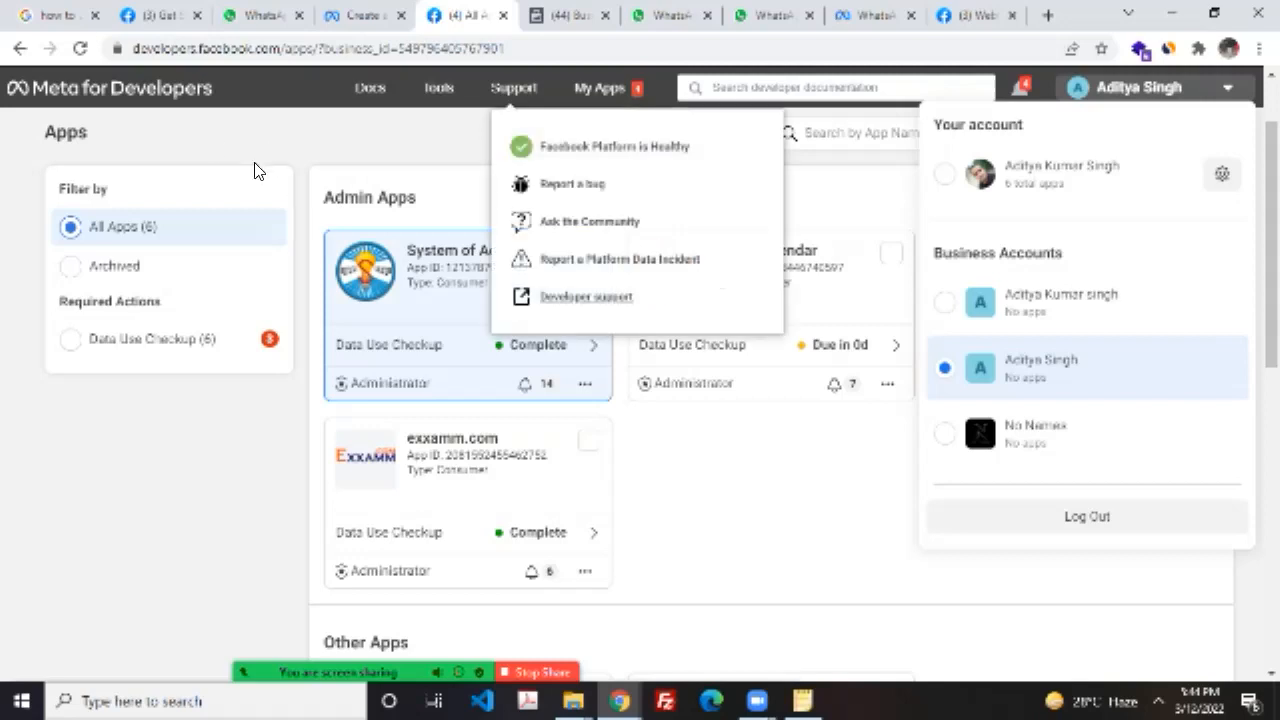
left_click(480, 268)
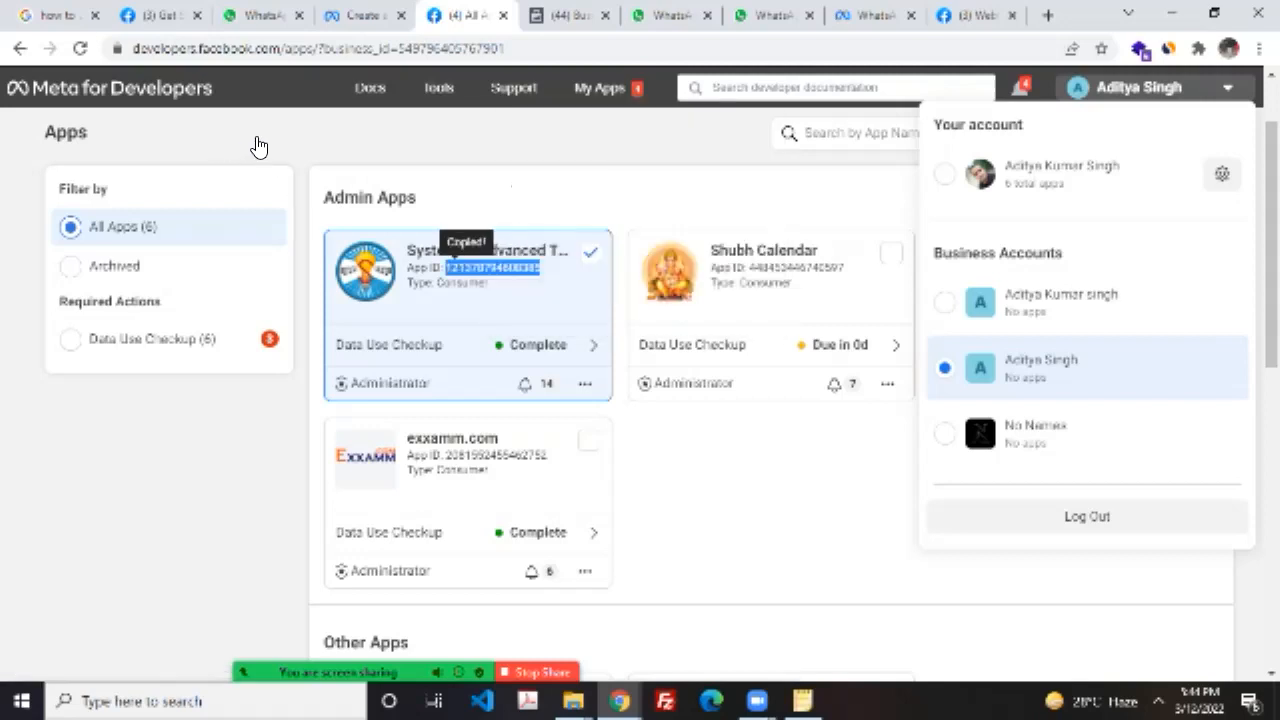
key("ctrl+Tab")
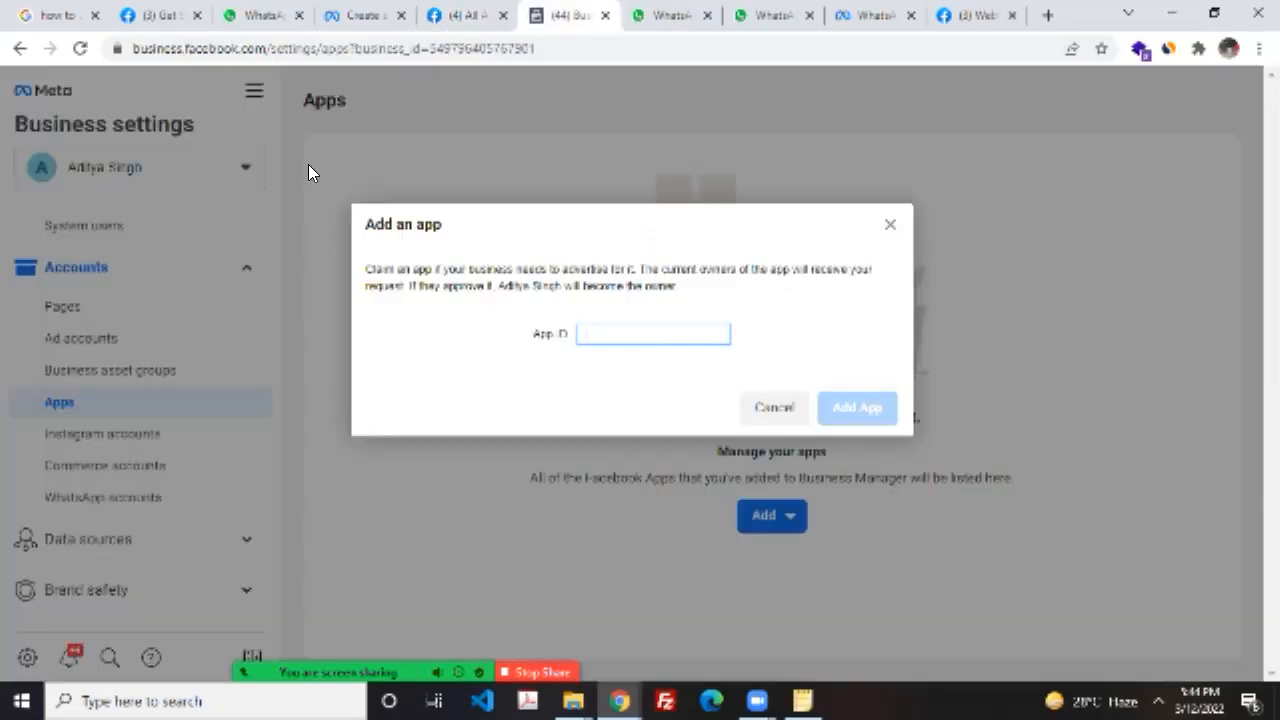
key("ctrl+v")
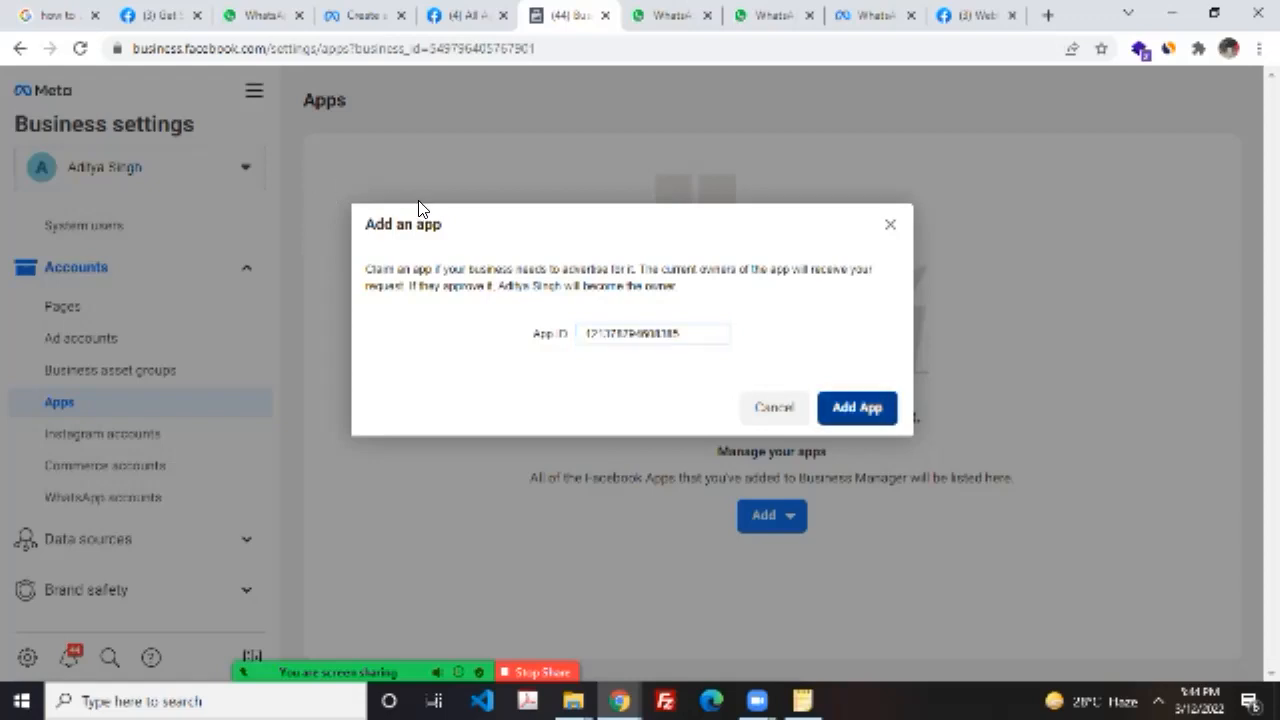
key("Return")
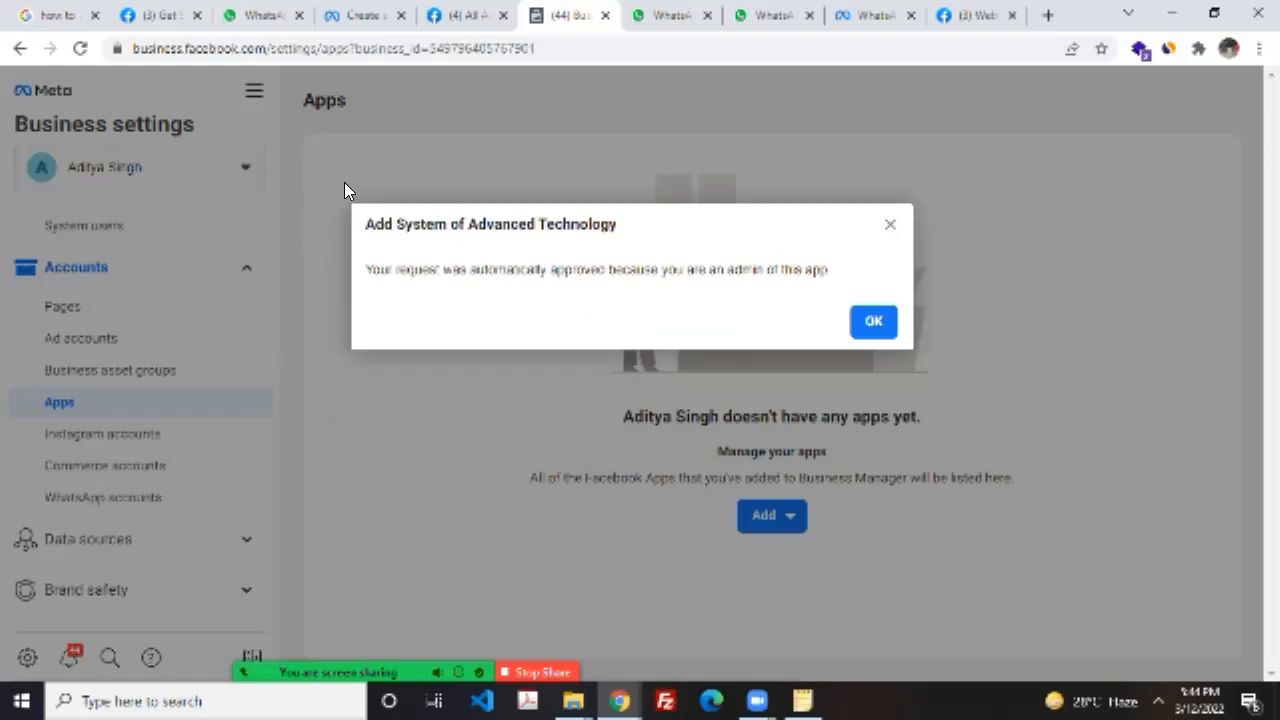
key("Return")
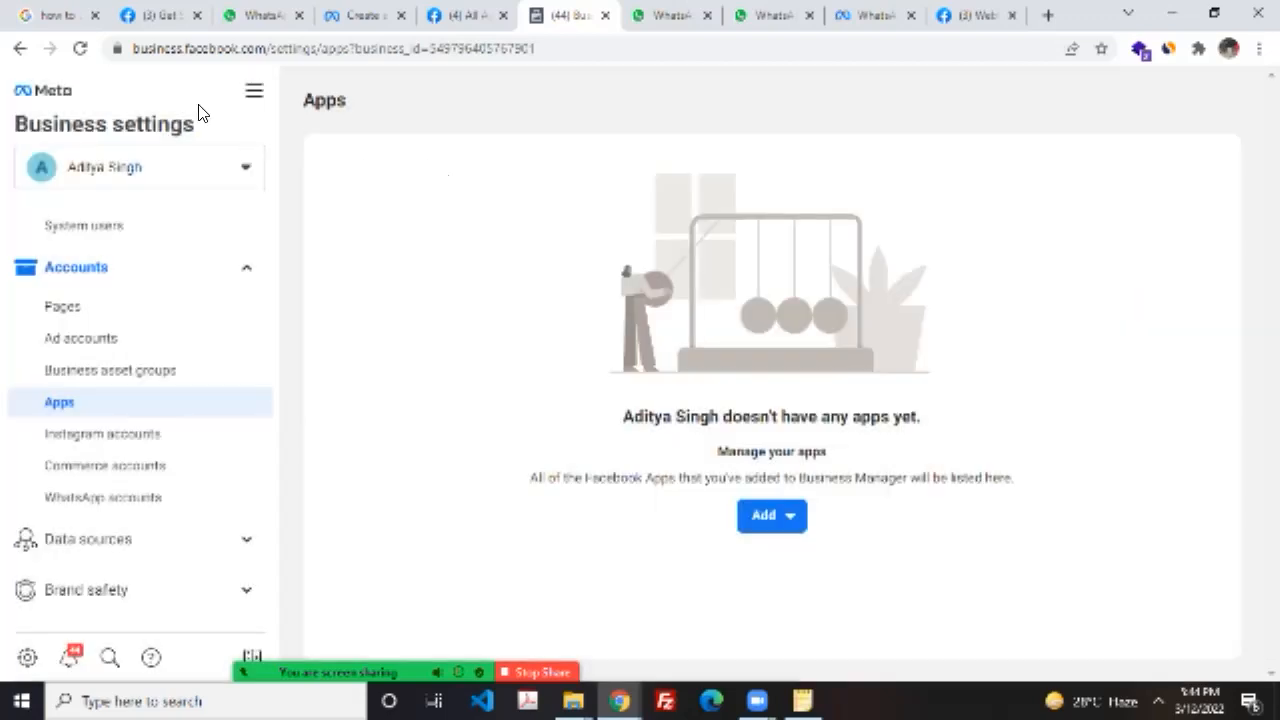
Step: Refresh the developer apps list and the business Apps page, checking developer notifications and the business account's linked app
key("ctrl+shift+Tab")
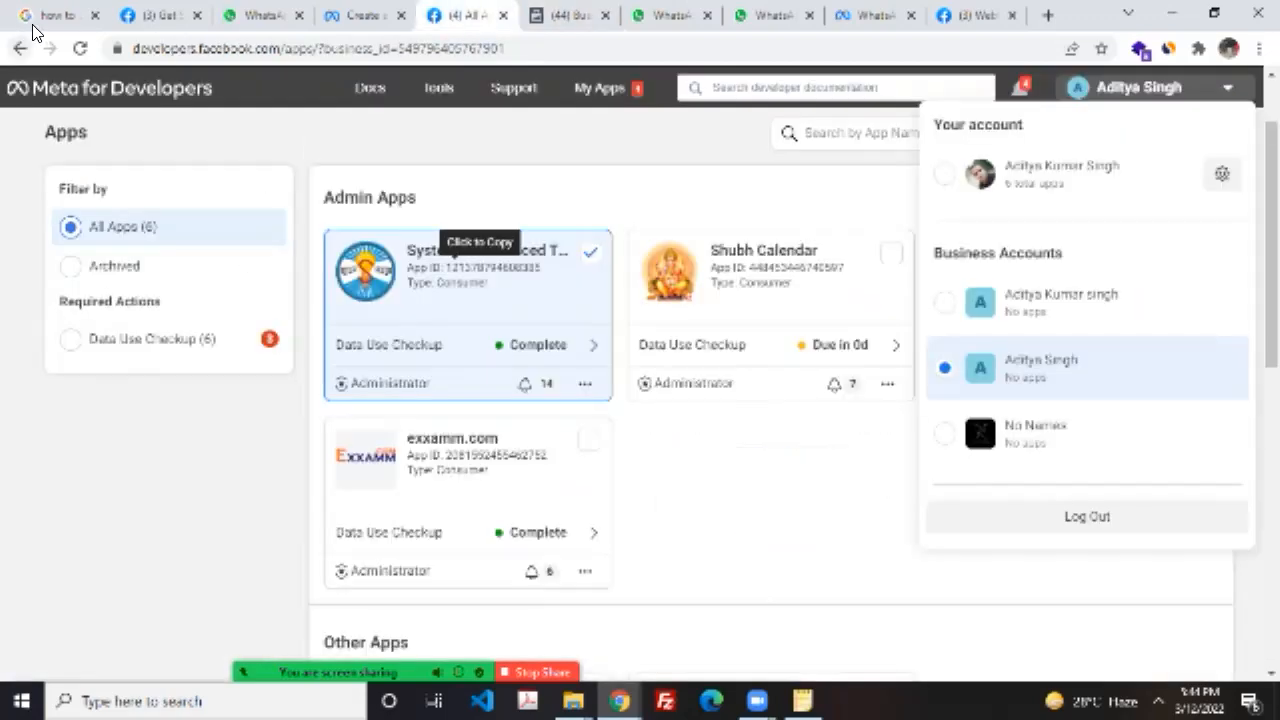
left_click(80, 48)
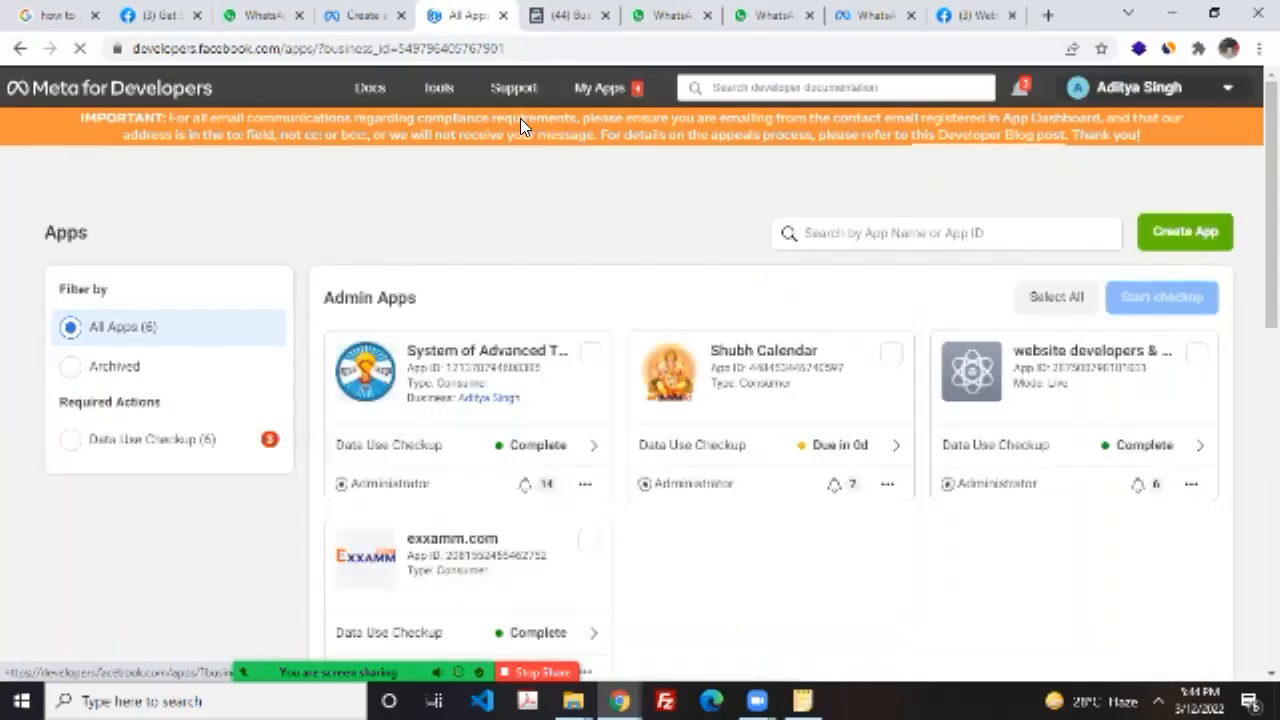
left_click(1020, 88)
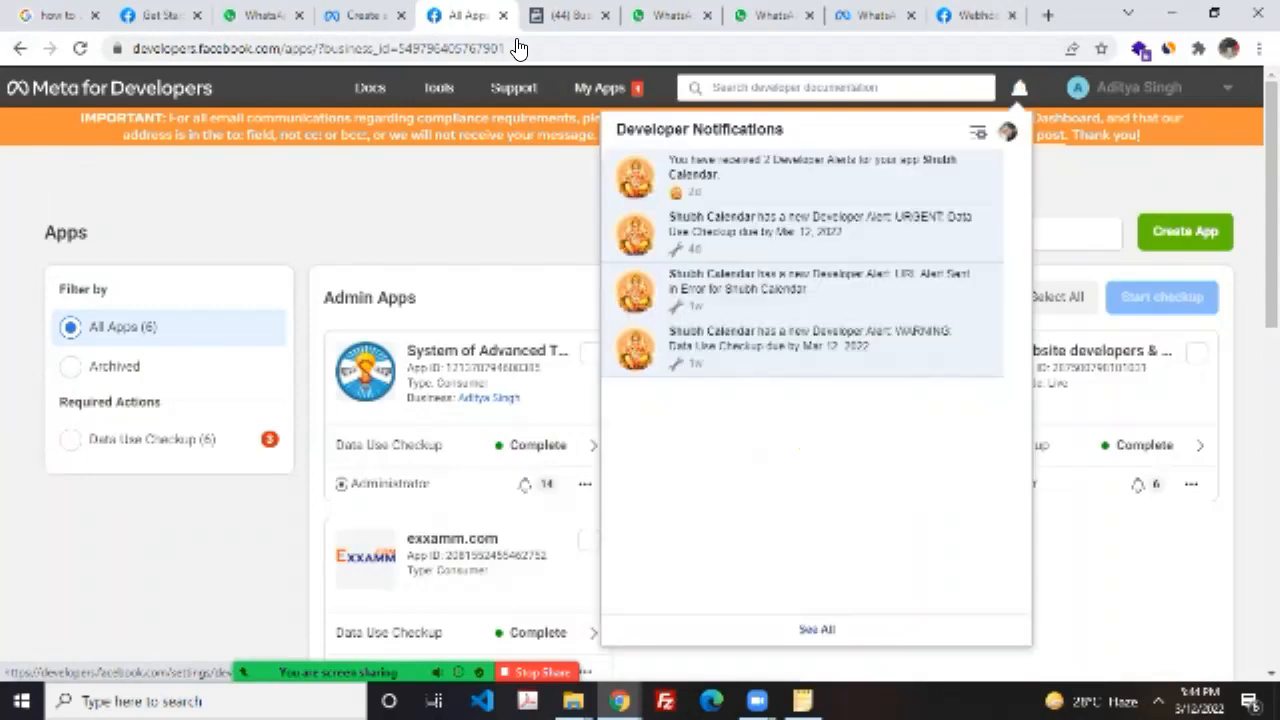
left_click(1155, 88)
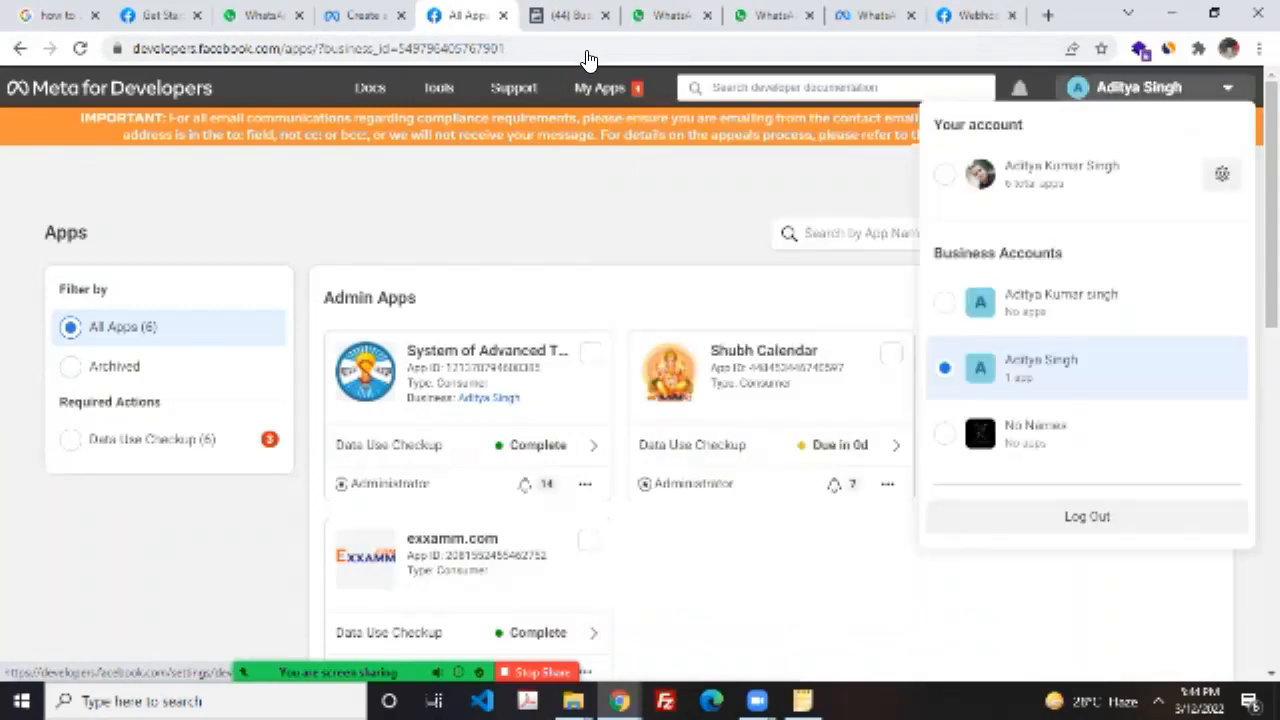
left_click(570, 15)
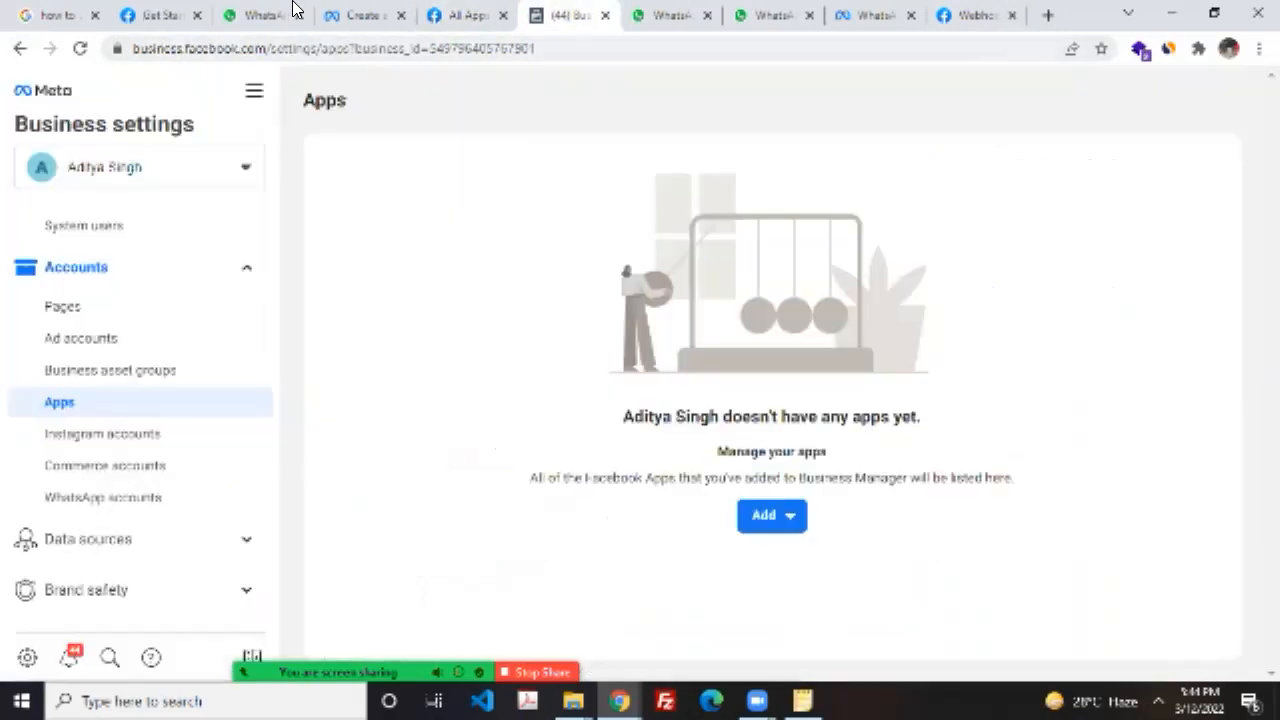
left_click(24, 46)
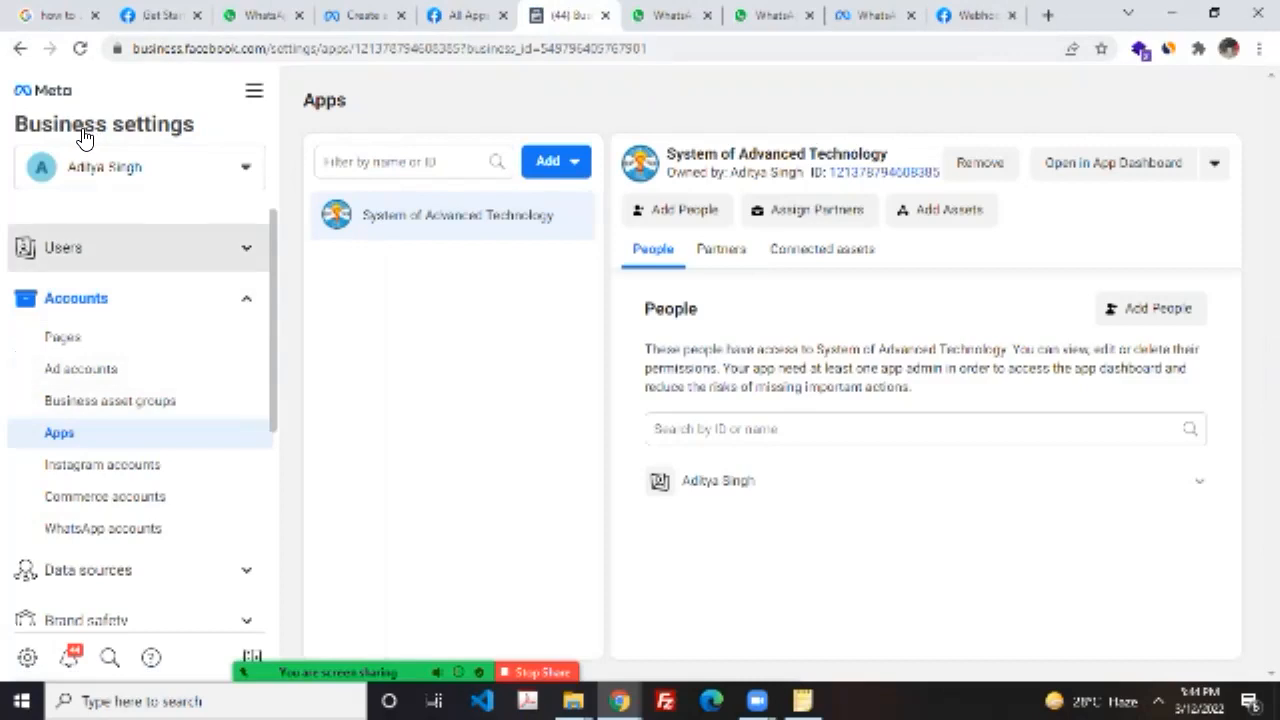
Step: Create a system user for the business, entering the person's first name as the username and assigning the Admin role
left_click(78, 248)
left_click(84, 350)
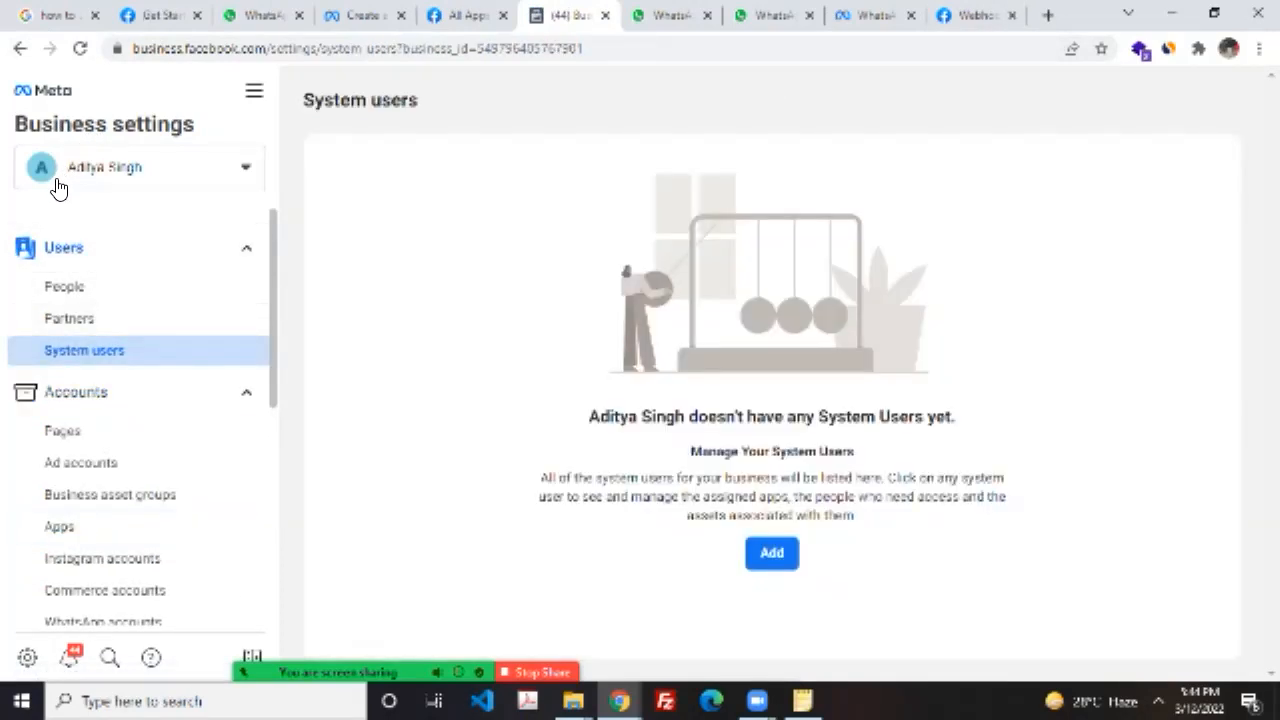
left_click(772, 553)
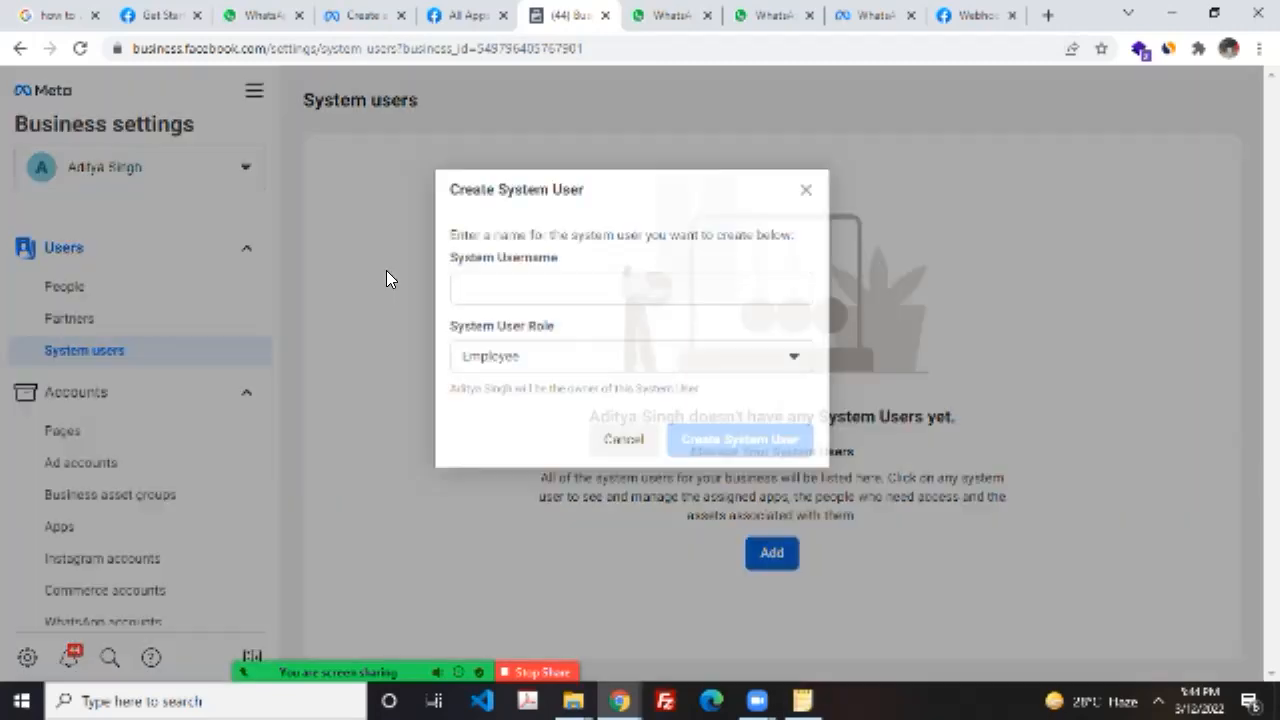
type("aditya")
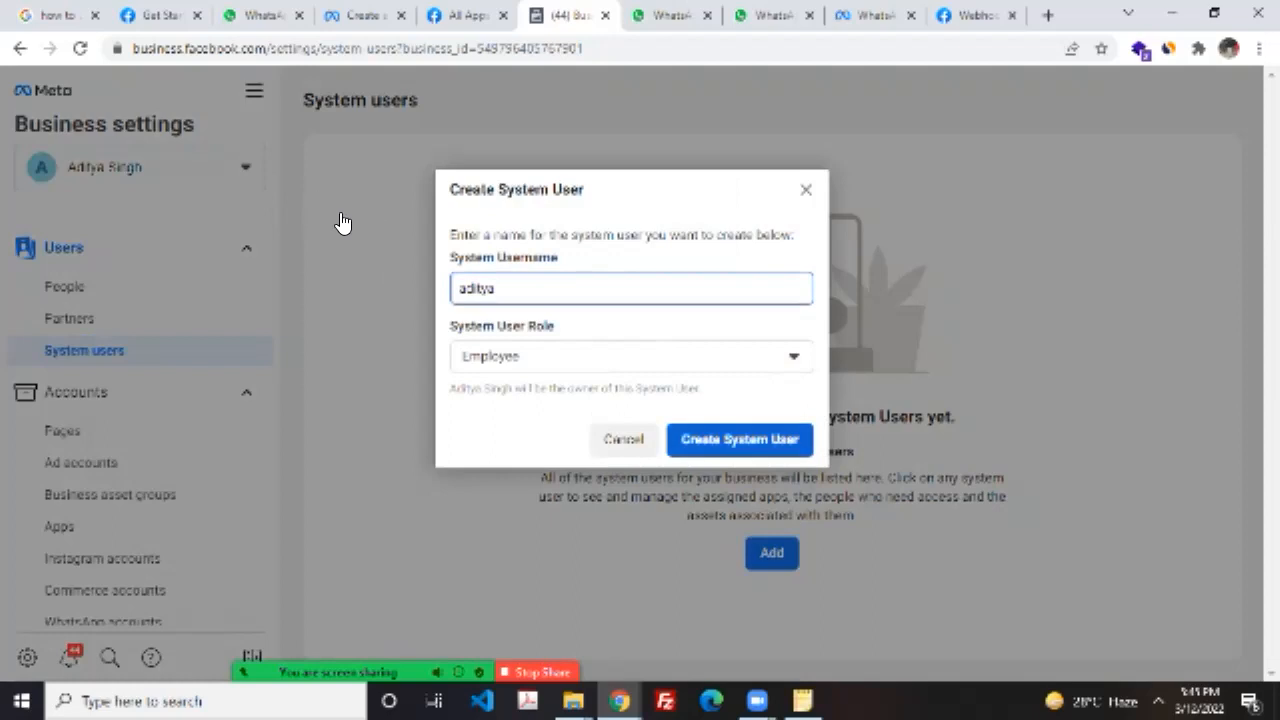
key("Tab")
left_click(632, 357)
left_click(506, 430)
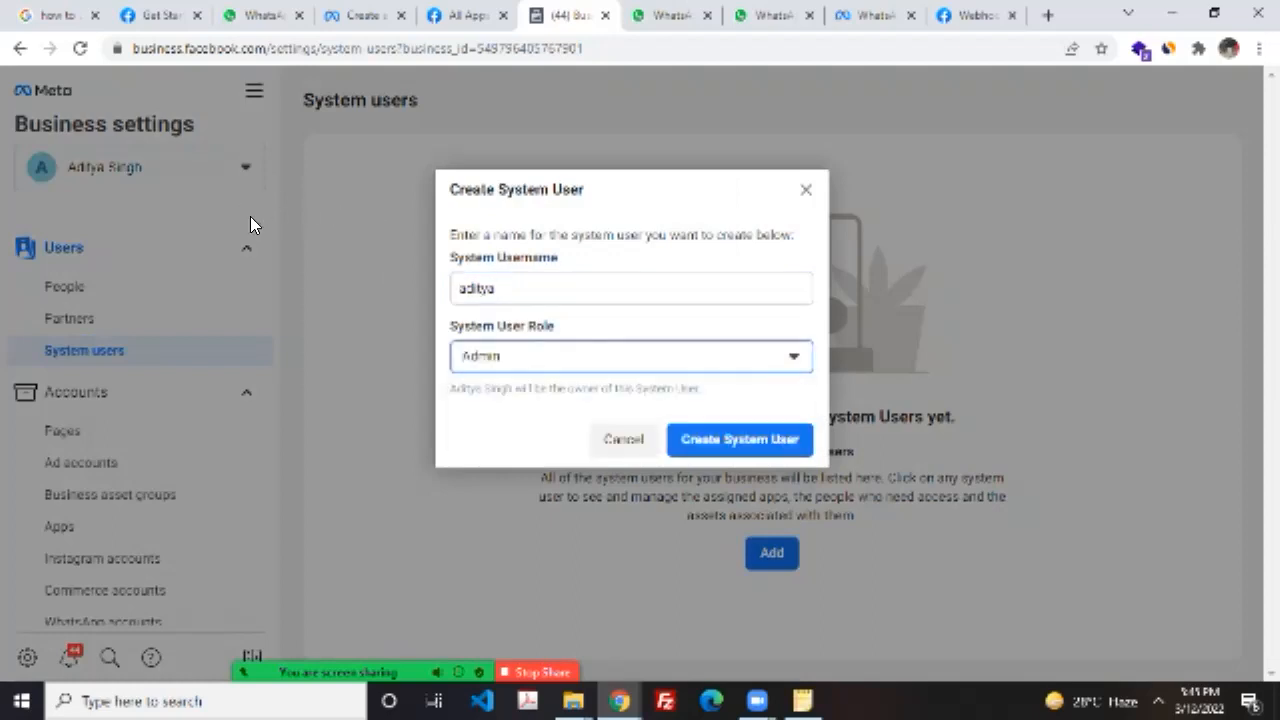
left_click(741, 441)
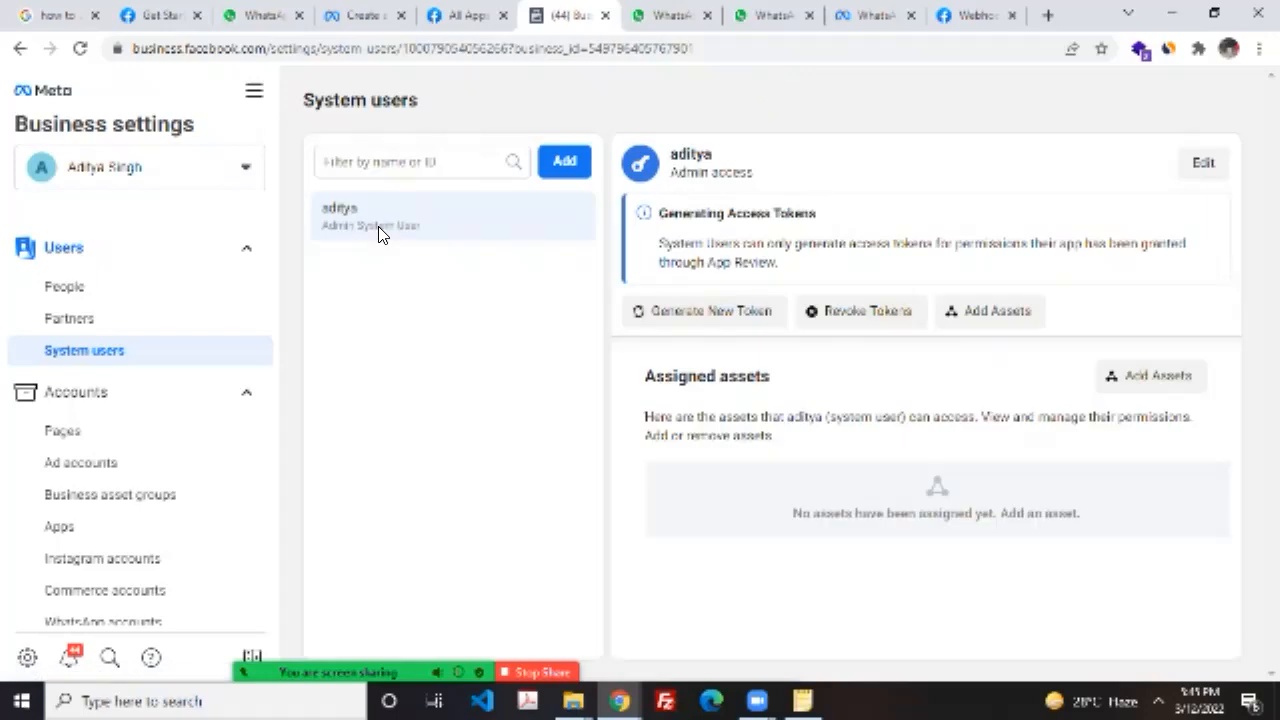
Step: Read the Get Started guide's instructions on adding assets to the system user before generating an access token
left_click(140, 14)
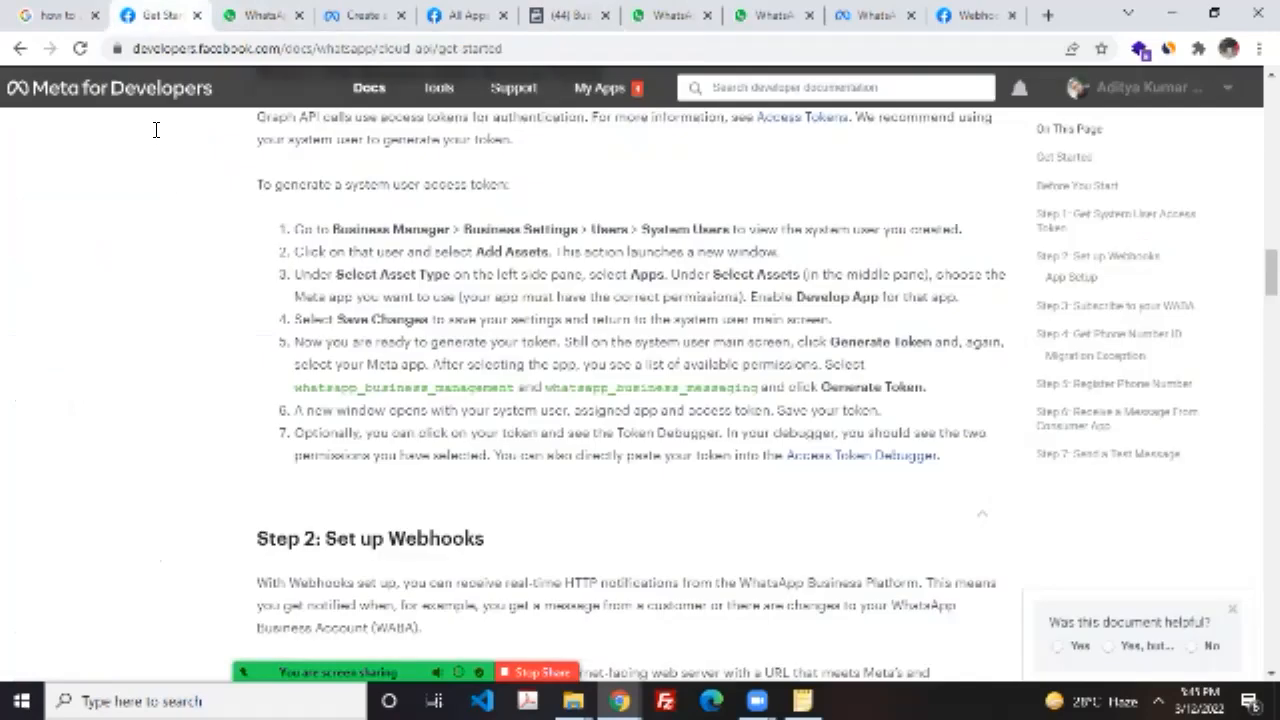
left_click_drag(962, 230, 485, 252)
left_click_drag(243, 130, 412, 149)
left_click(148, 140)
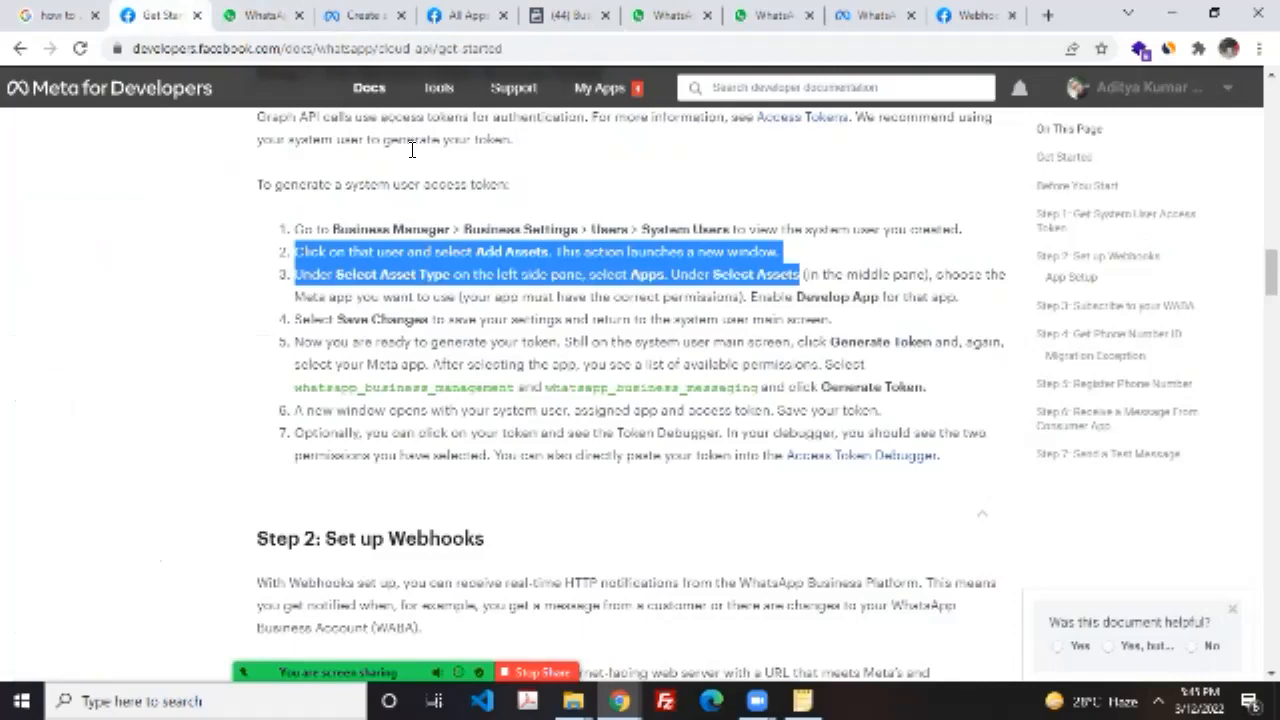
left_click(174, 140)
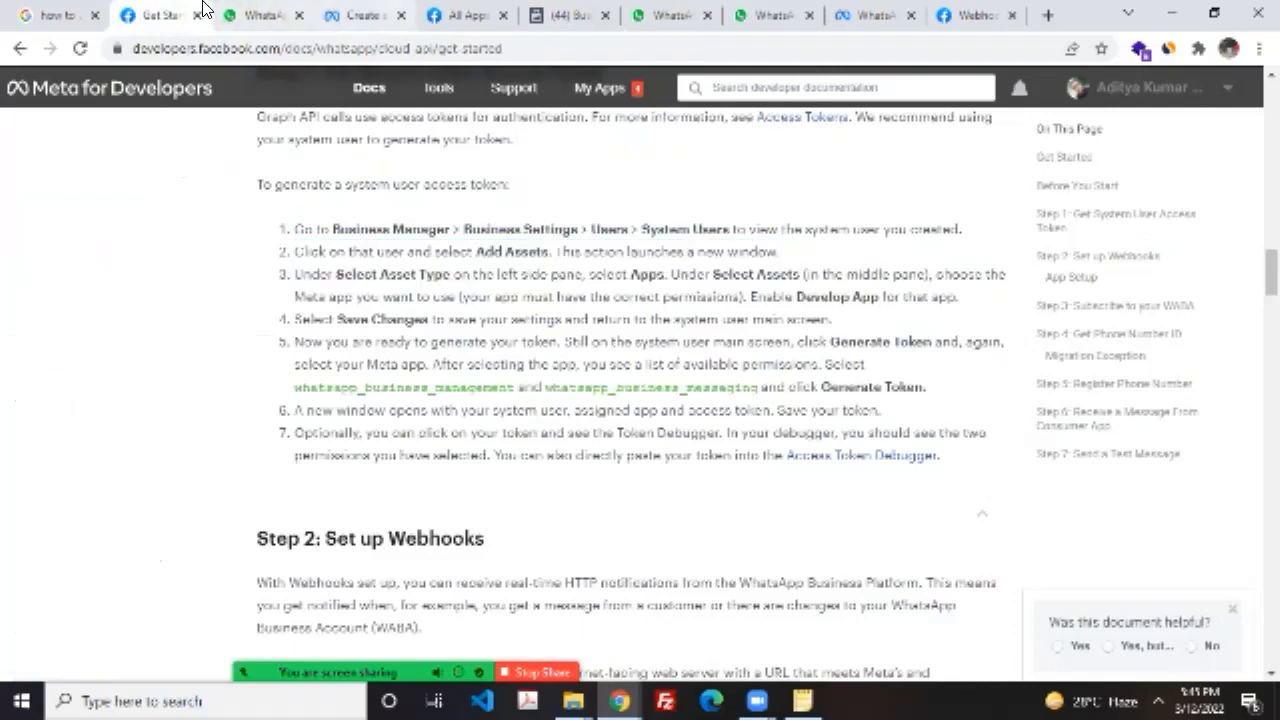
Step: Close the developer apps list page and open the asset assignment window for the new system user
left_click(466, 15)
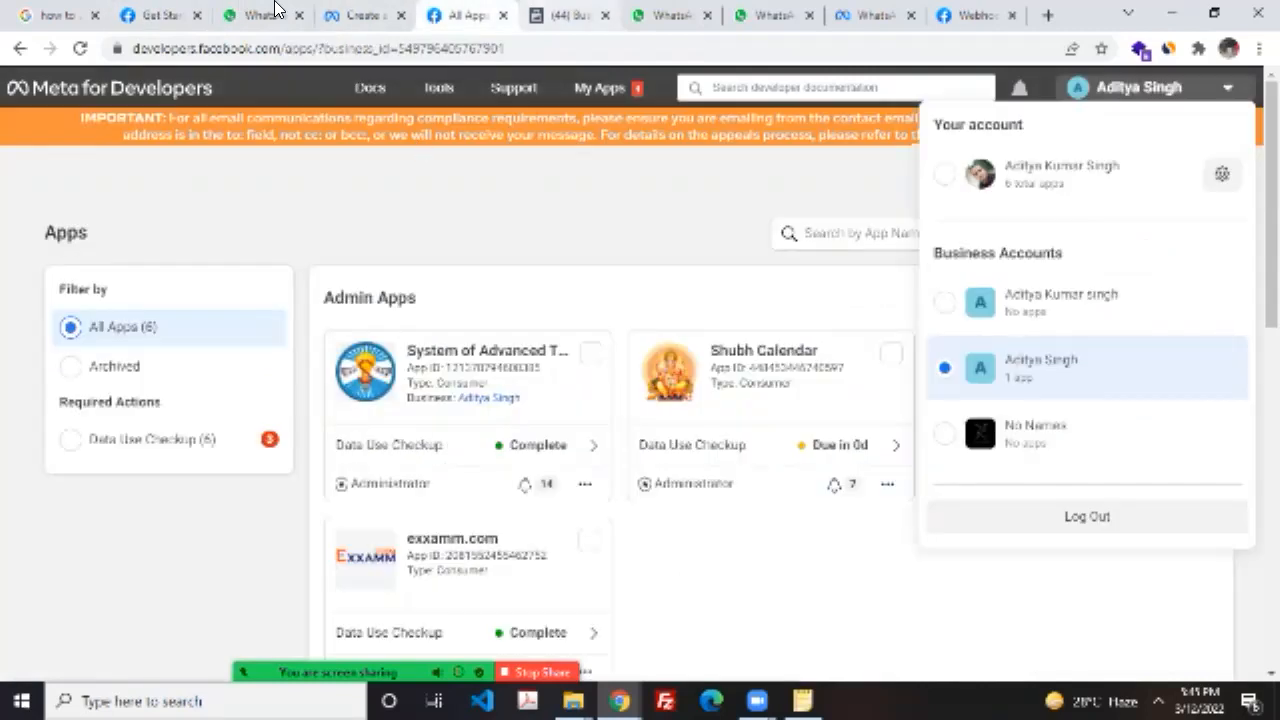
left_click(568, 15)
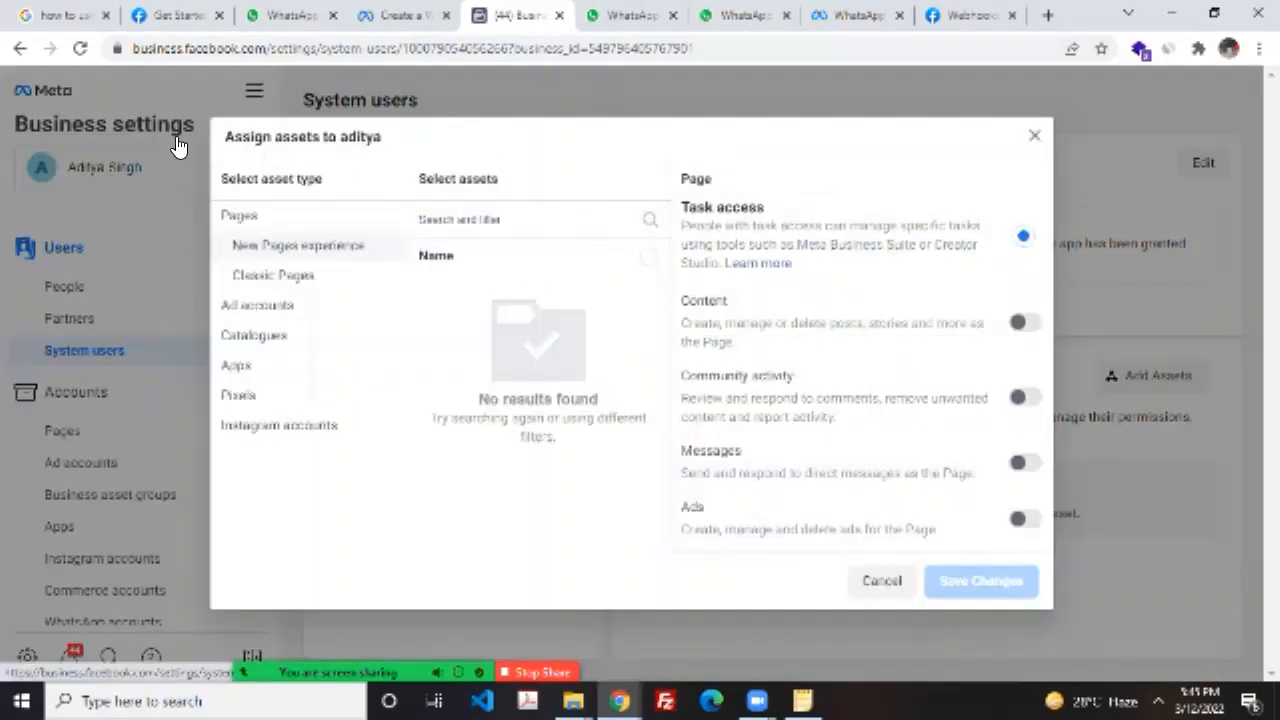
left_click(526, 80)
Step: Place the Business Help Centre page directly after the Get Started guide and look through the other open WhatsApp pages
left_click_drag(383, 15, 310, 15)
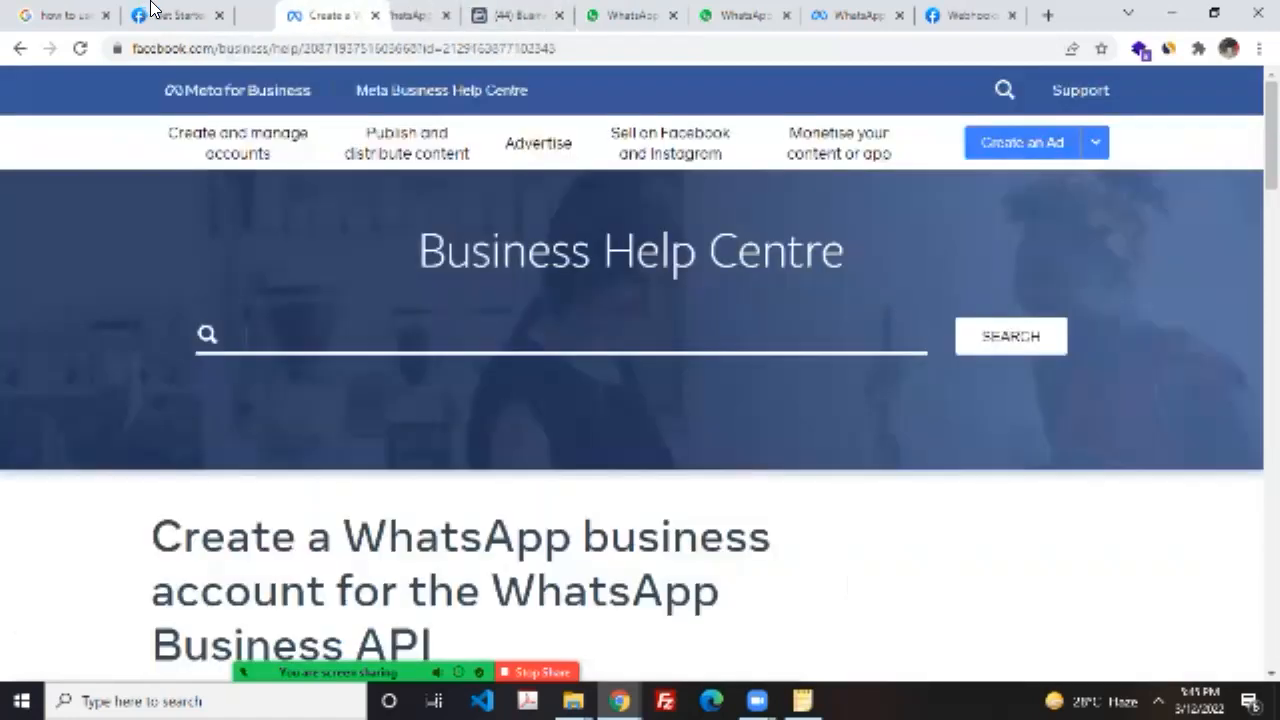
left_click(402, 15)
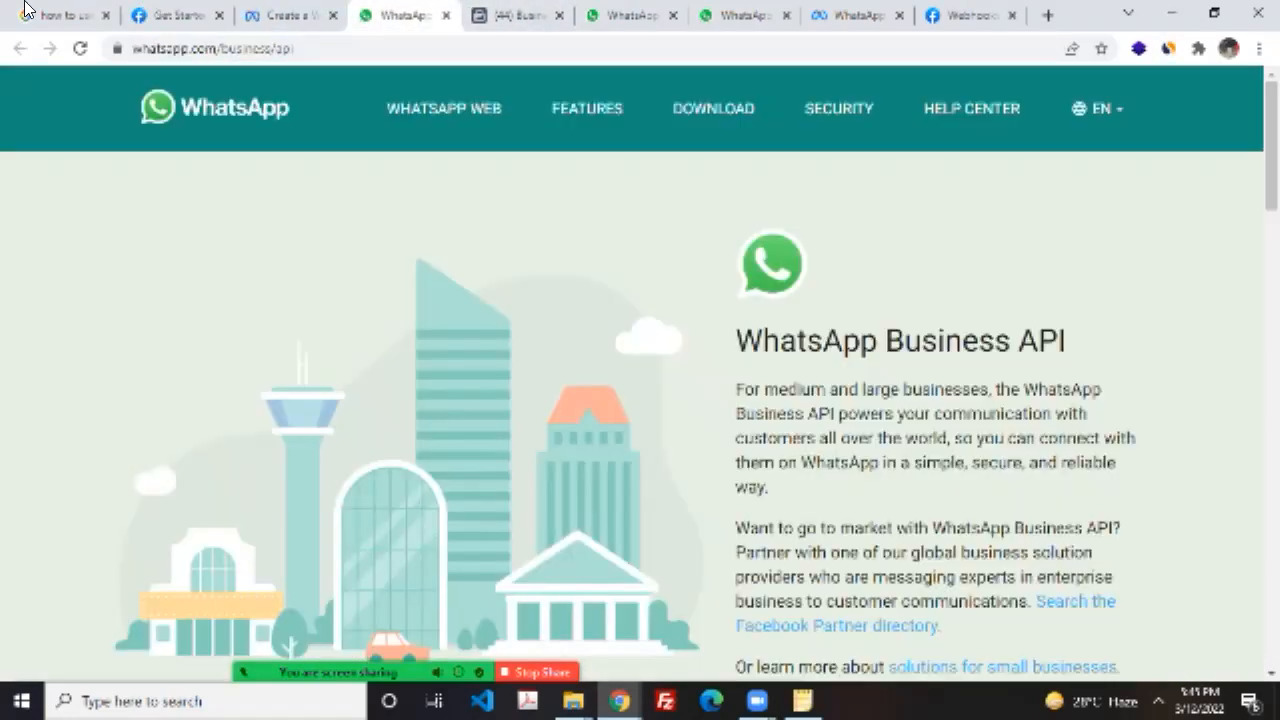
left_click(856, 15)
left_click(738, 15)
left_click(640, 15)
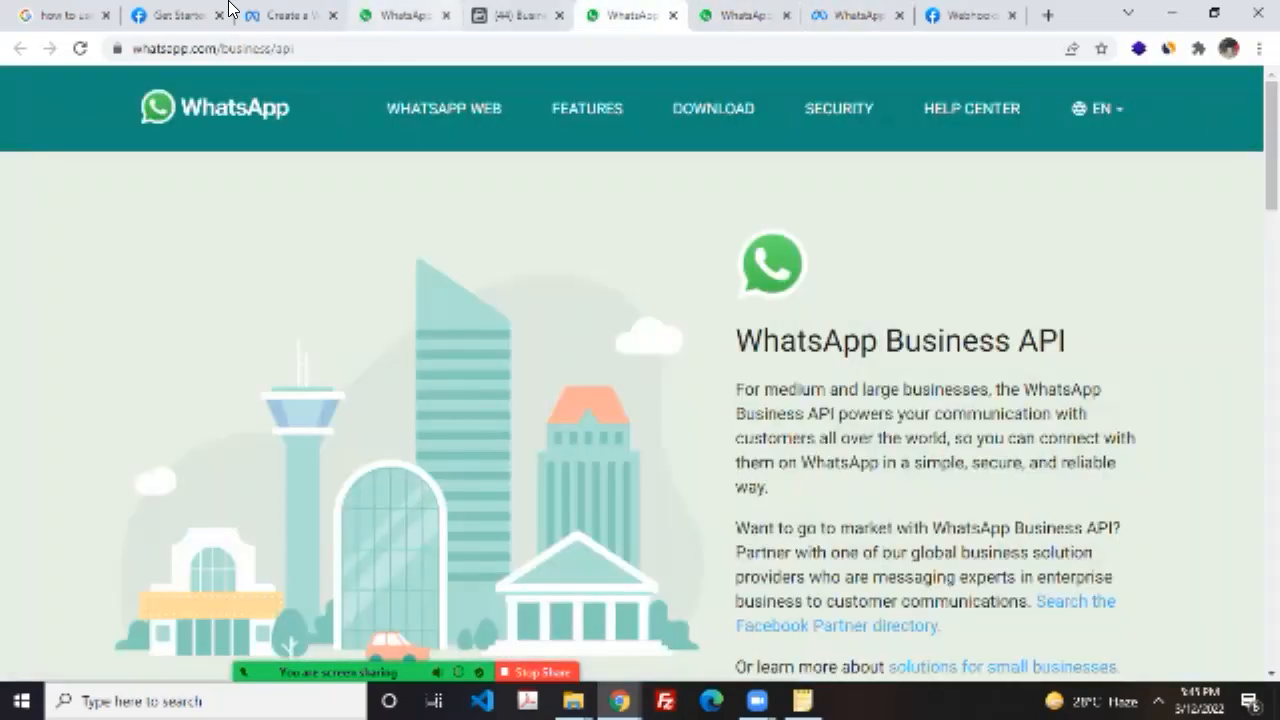
left_click(515, 15)
Step: Highlight the guide's third instruction, on choosing the app under Select Asset Type and enabling Develop App
left_click(175, 15)
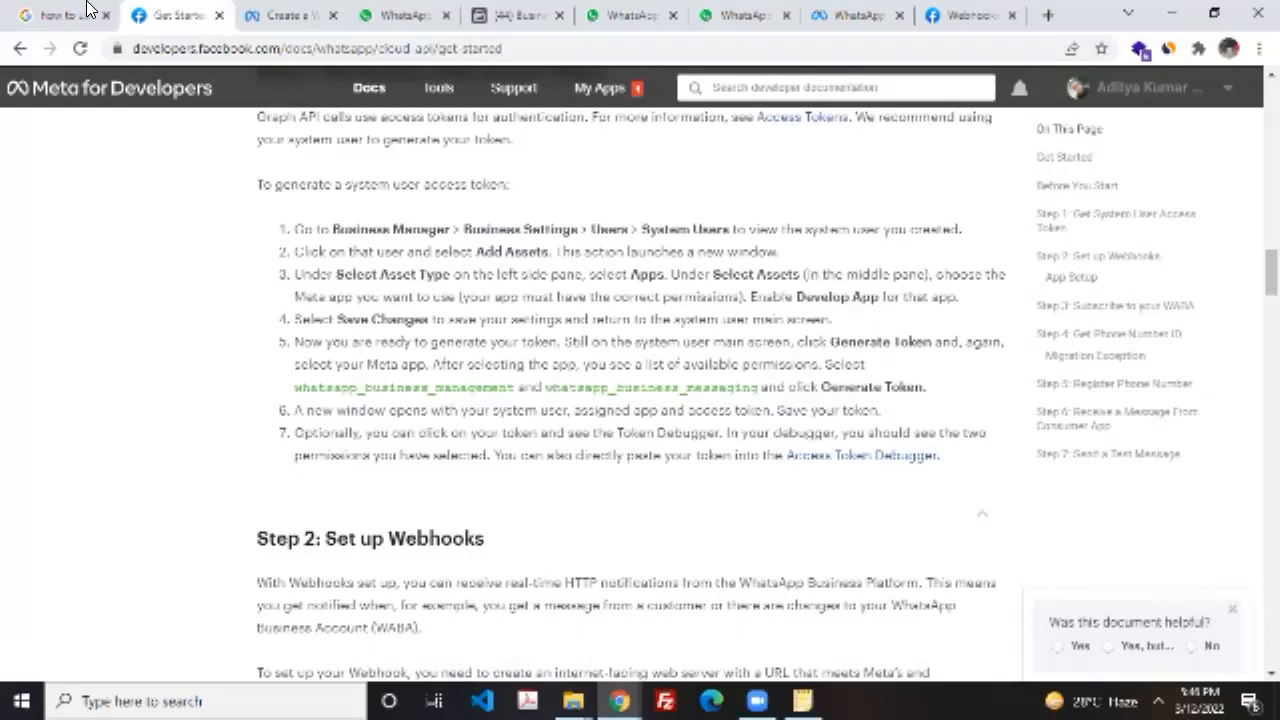
triple_click(650, 285)
triple_click(355, 275)
triple_click(355, 275)
triple_click(355, 275)
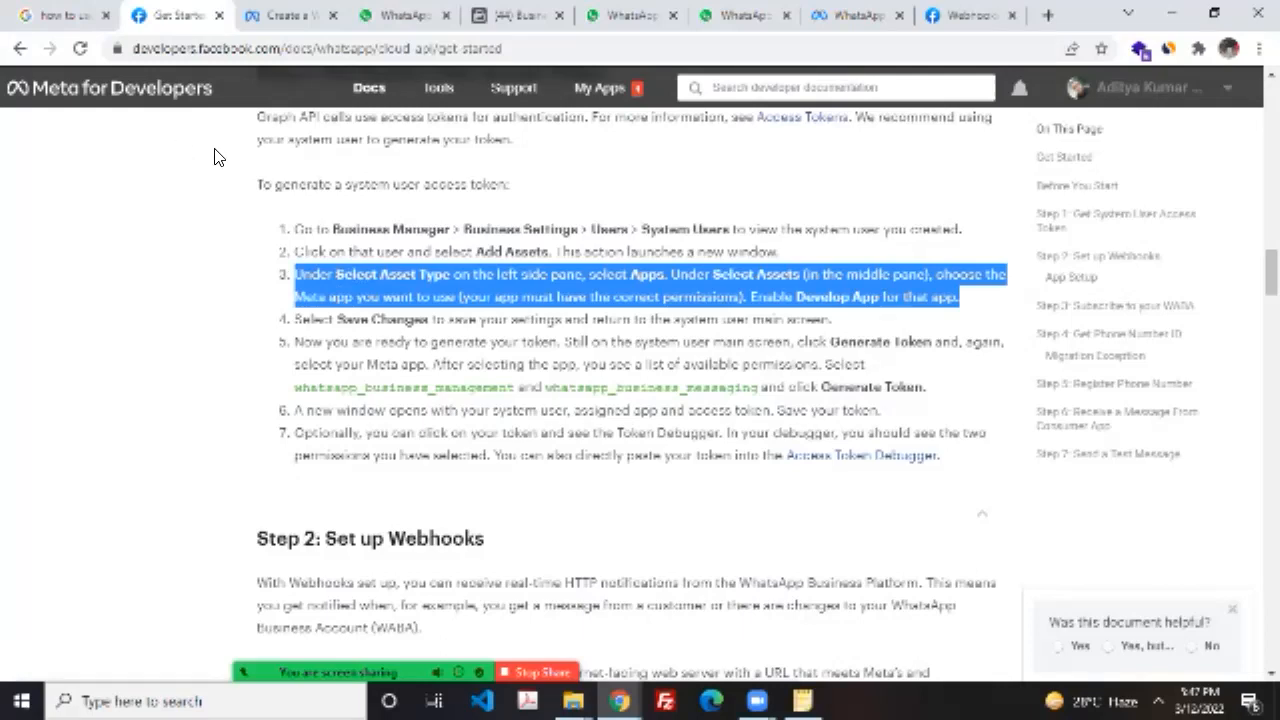
Step: Open asset assignment for the system user and move the Get Started guide into a separate browser window
left_click(515, 15)
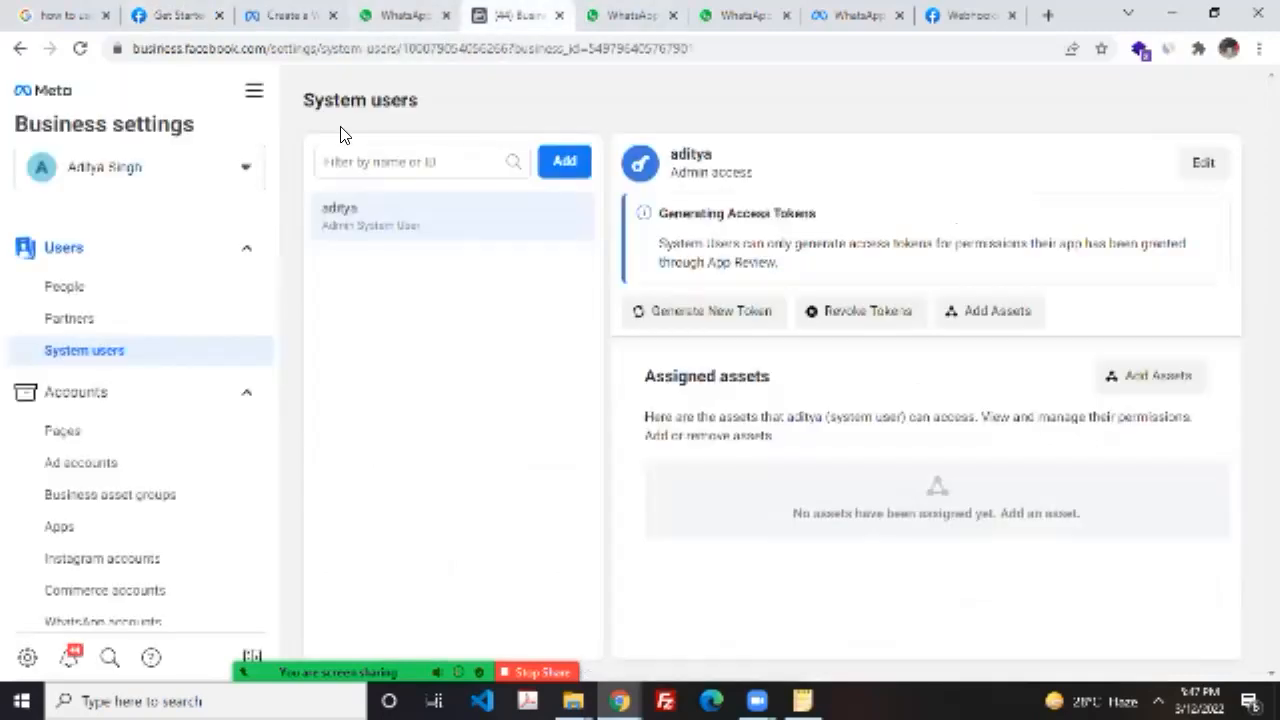
left_click(996, 312)
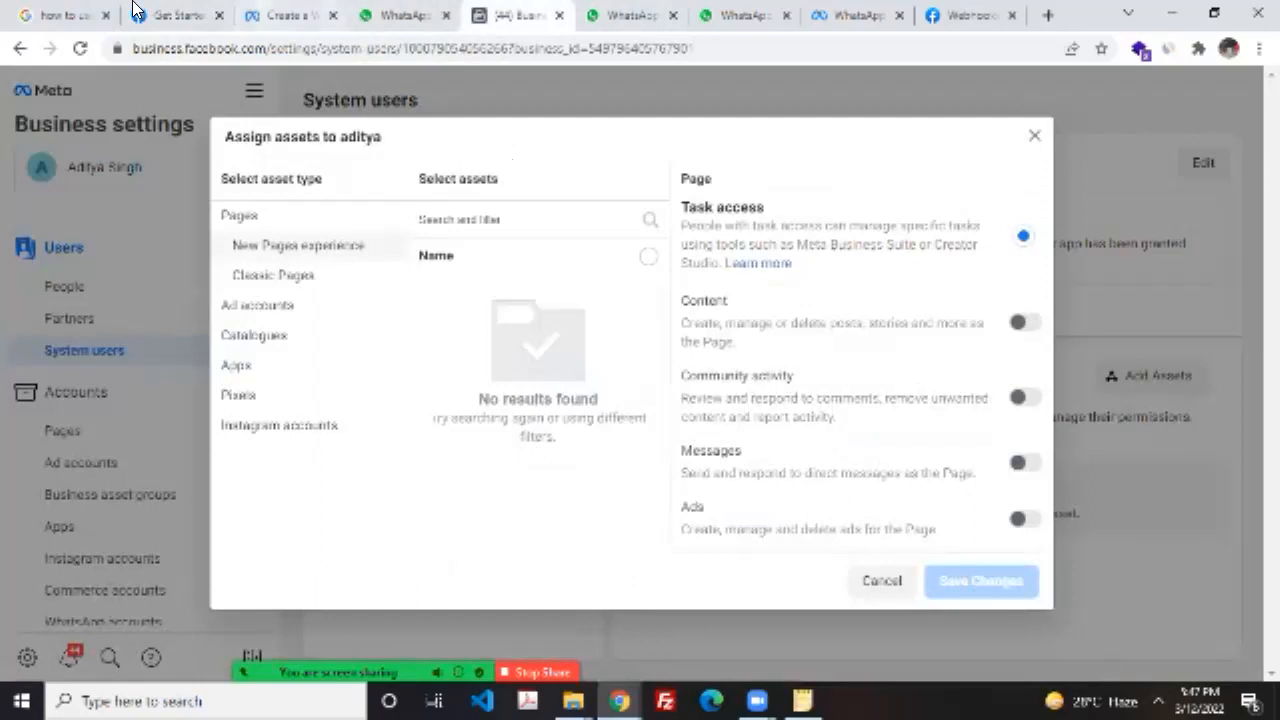
left_click_drag(133, 12, 77, 251)
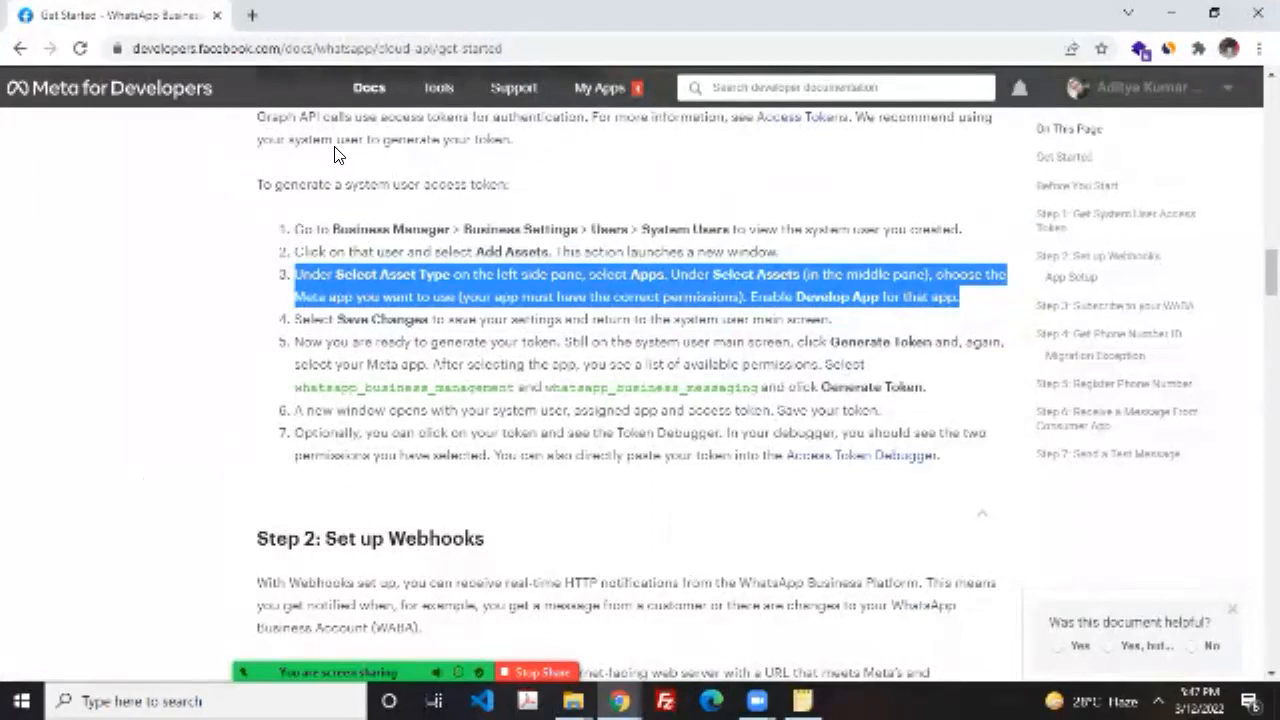
key("alt+Tab")
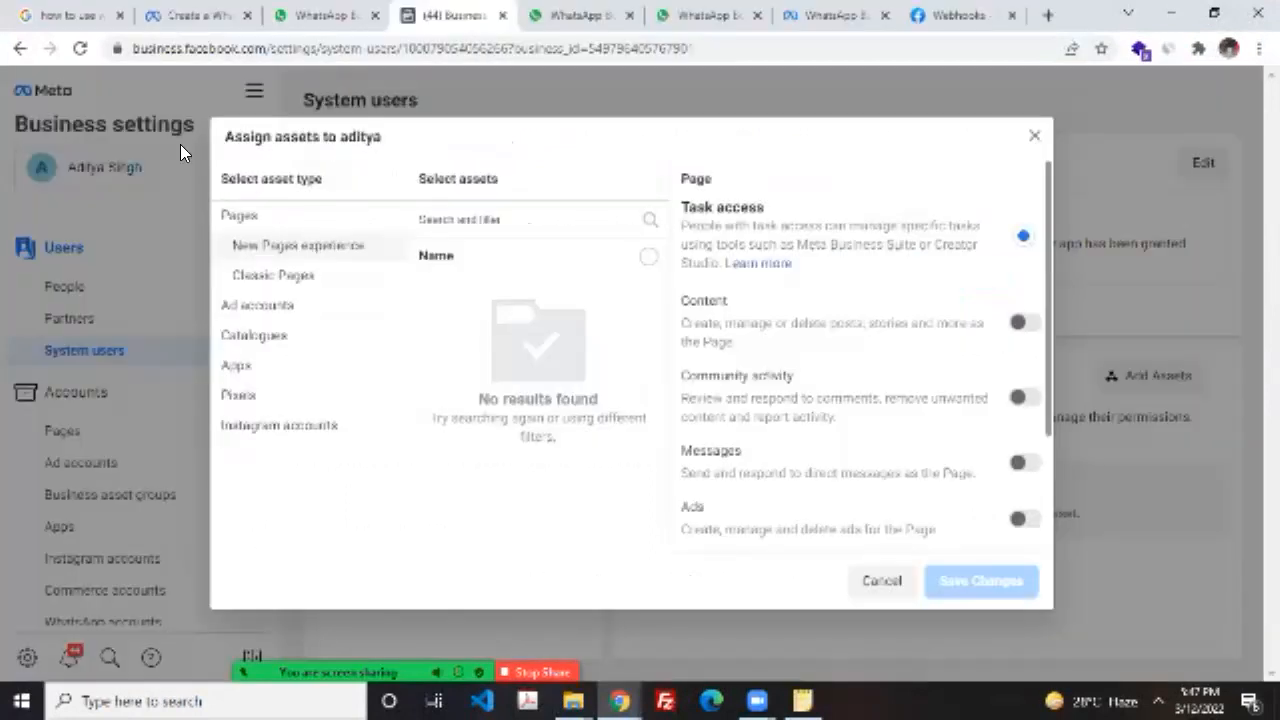
Step: Choose Apps as the asset type and select the System of Advanced Technology app for the system user
left_click(242, 120)
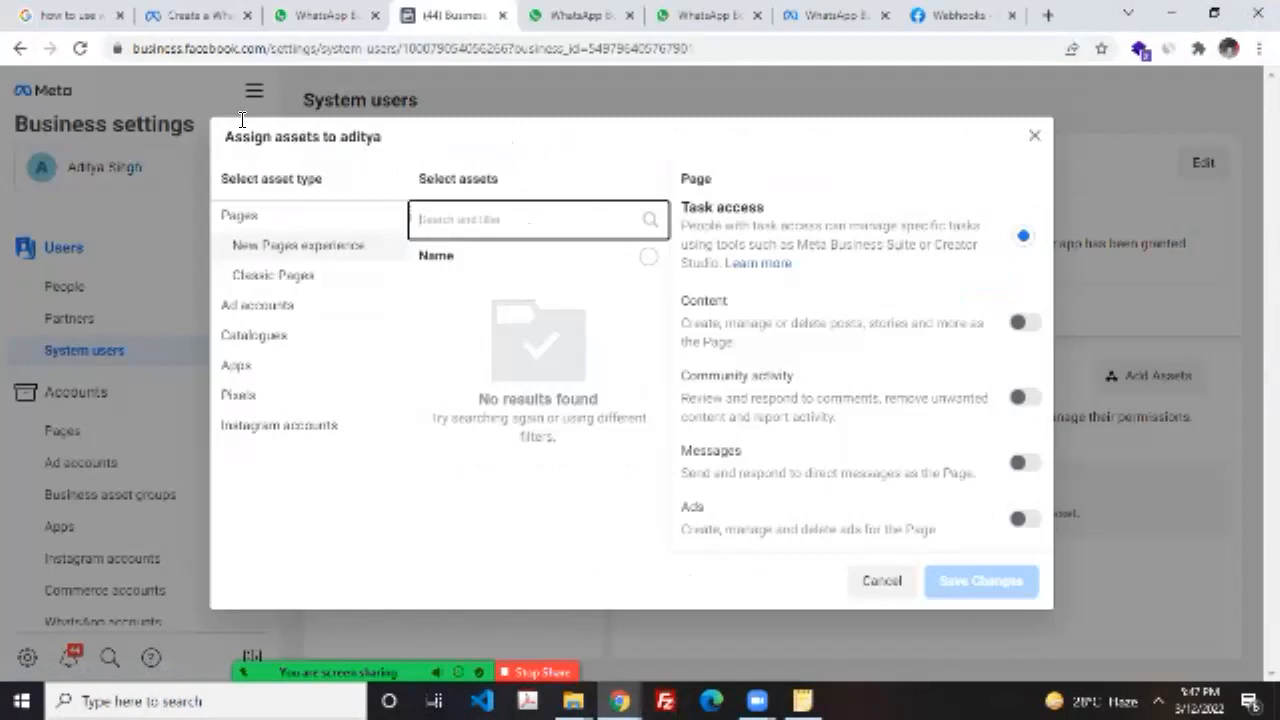
left_click(143, 153)
left_click(127, 201)
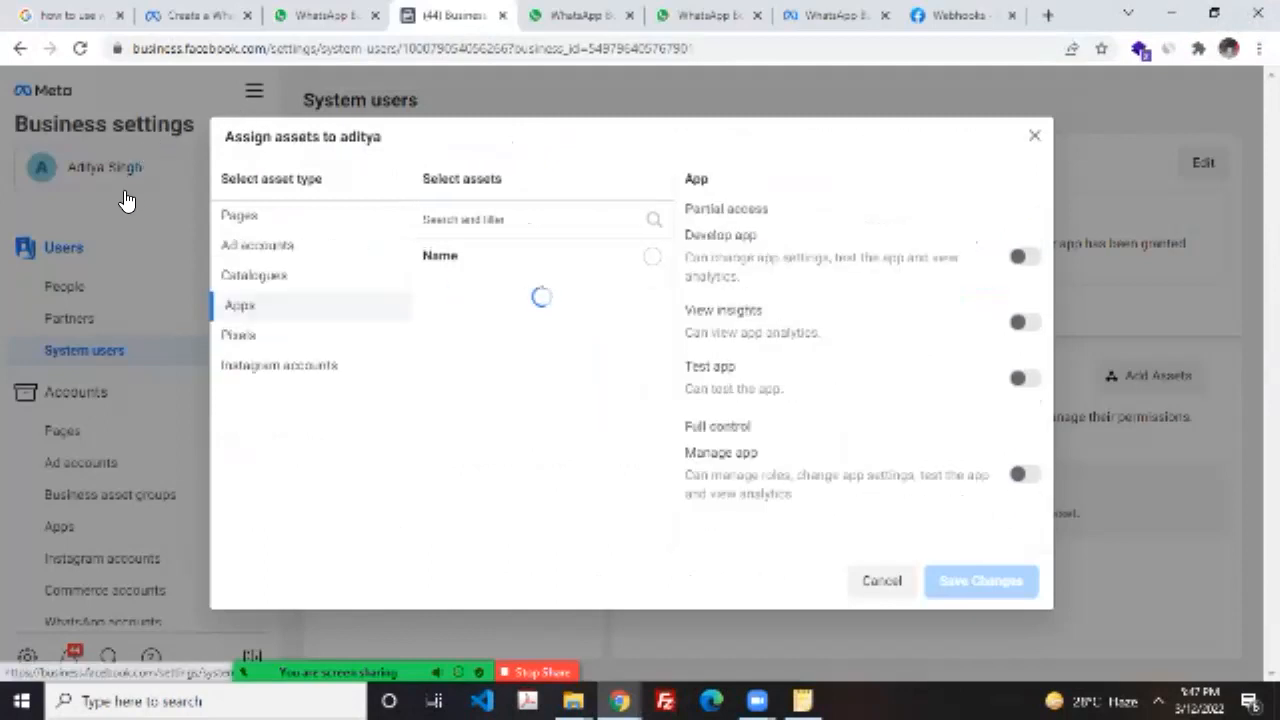
left_click(652, 296)
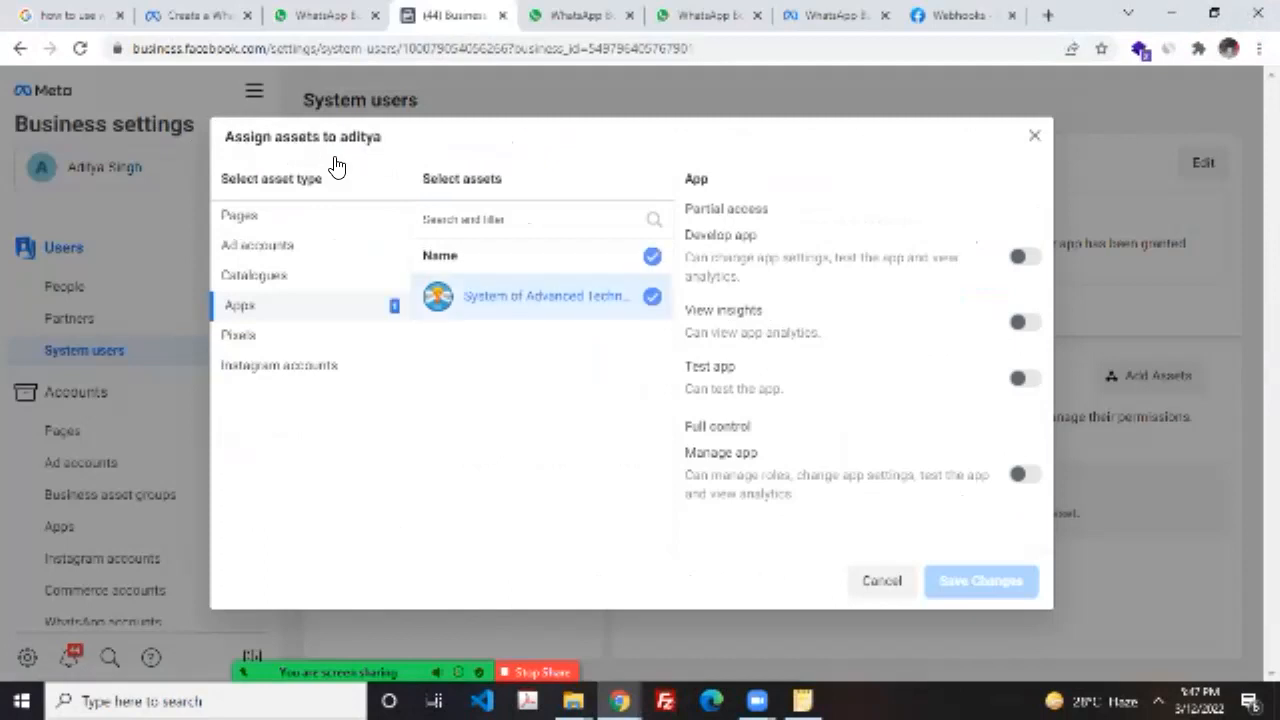
Step: Grant the system user full control of the app with Manage app, checking the guide, and save the assignment
key("alt+Tab")
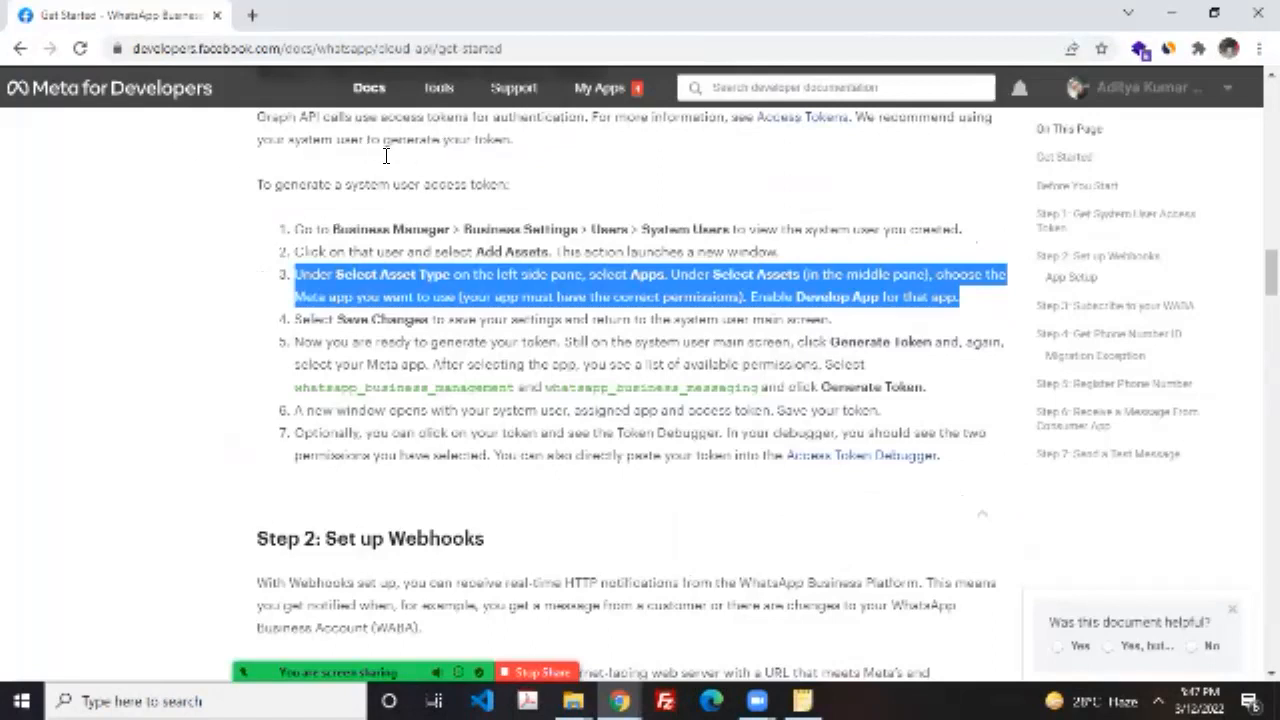
key("alt+Tab")
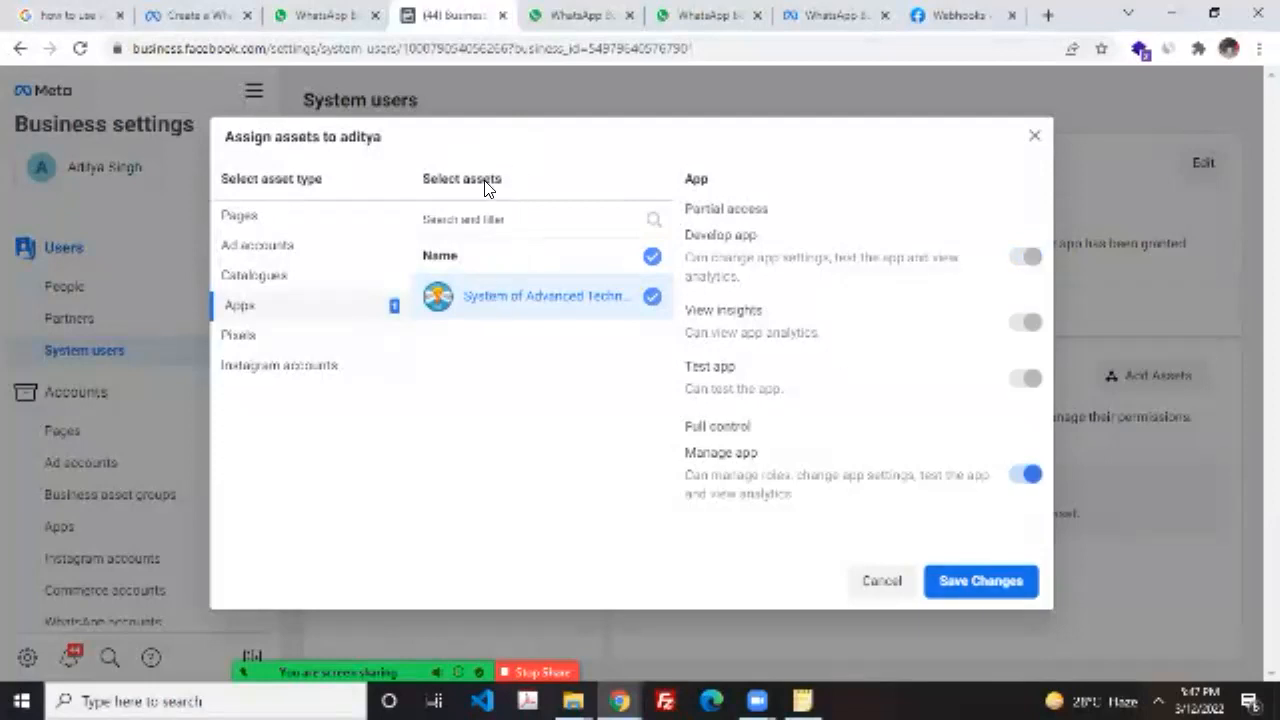
key("alt+Tab")
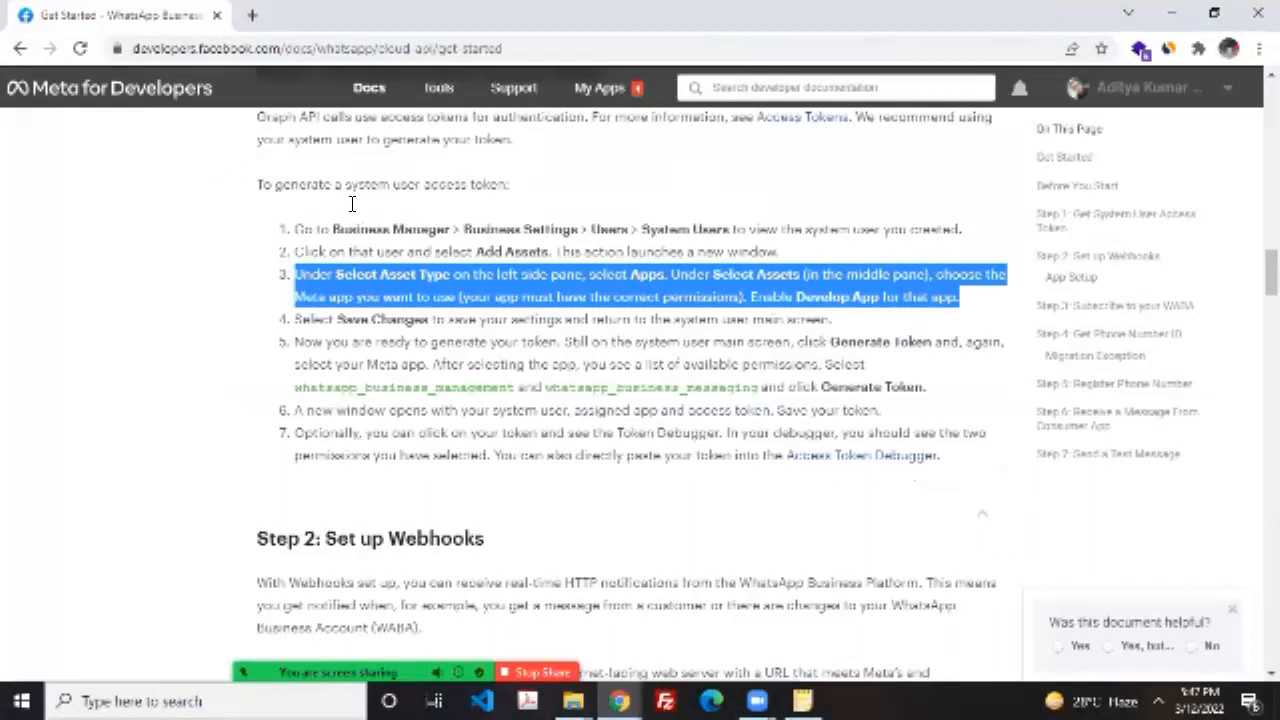
key("alt+Tab")
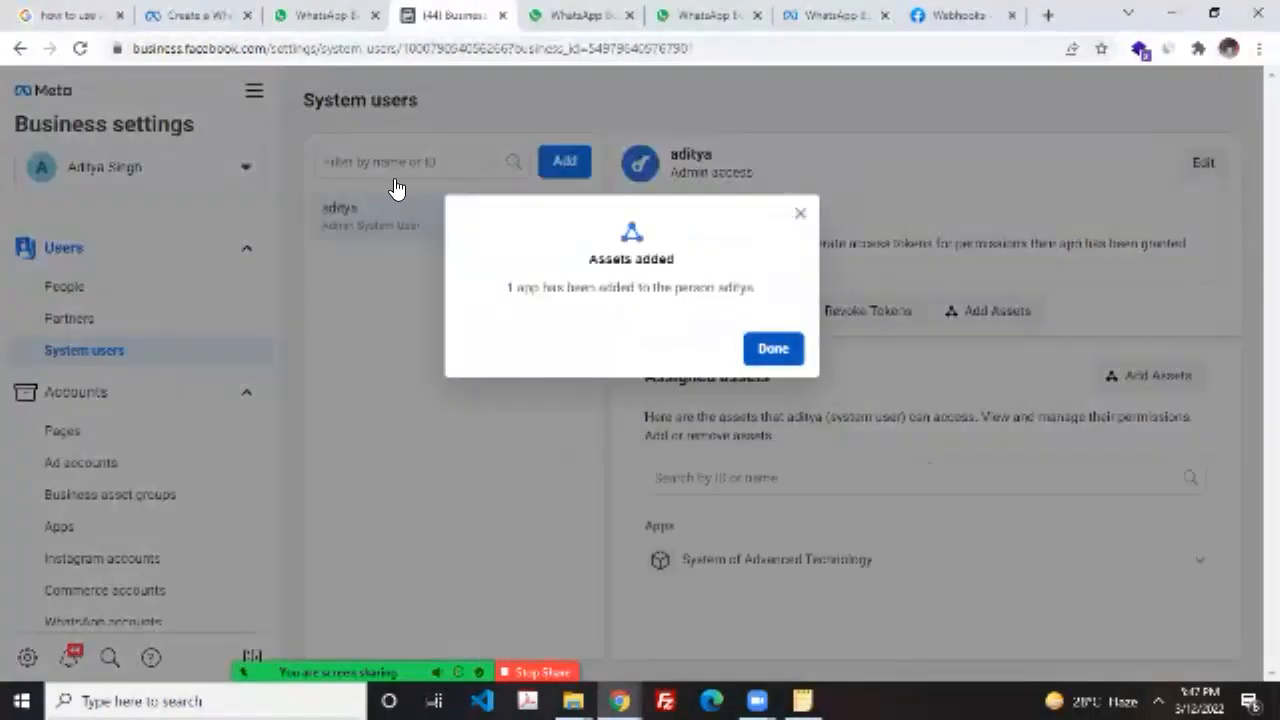
left_click(773, 348)
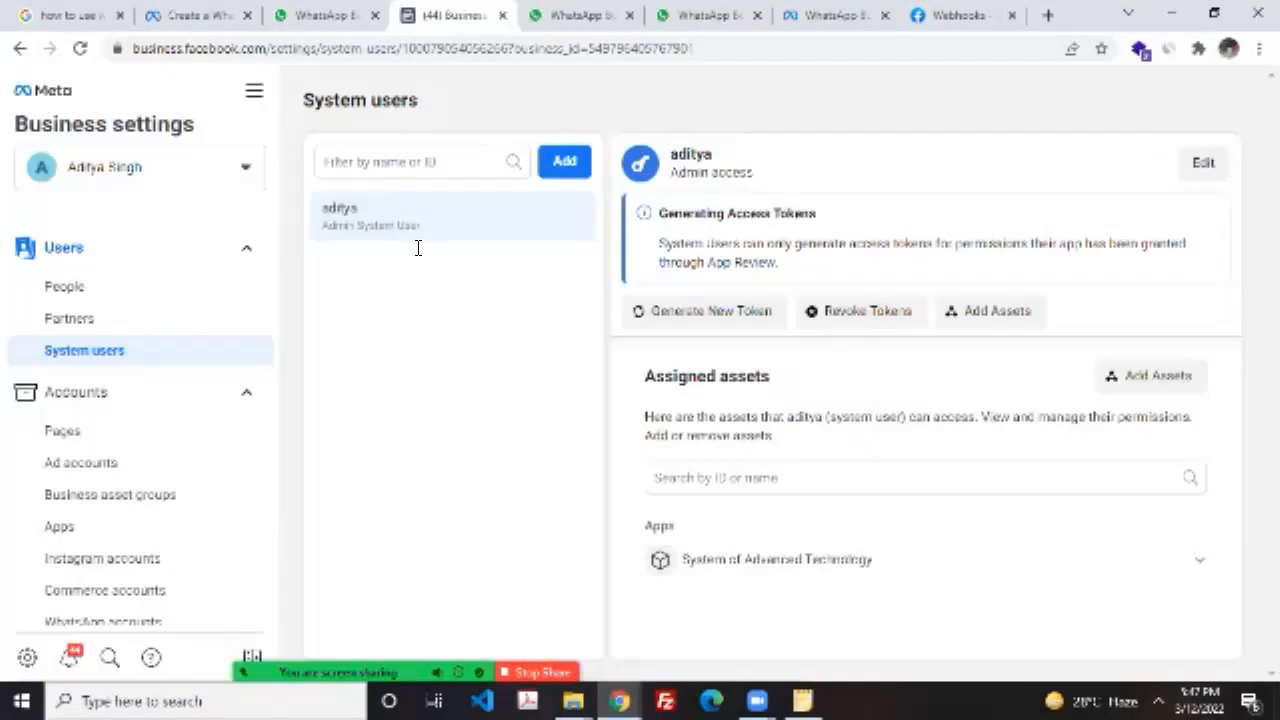
Step: Return to the Get Started guide and read the remaining instructions for generating the system user's token
key("alt+Tab")
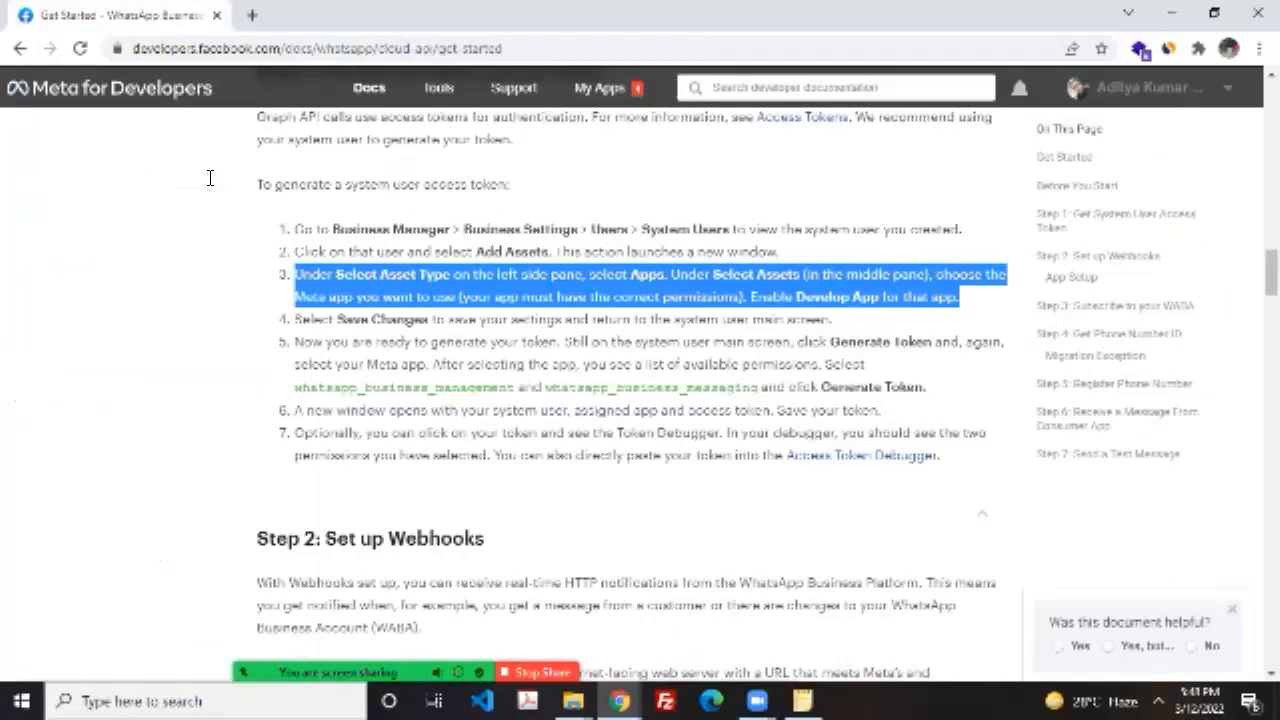
left_click(328, 176)
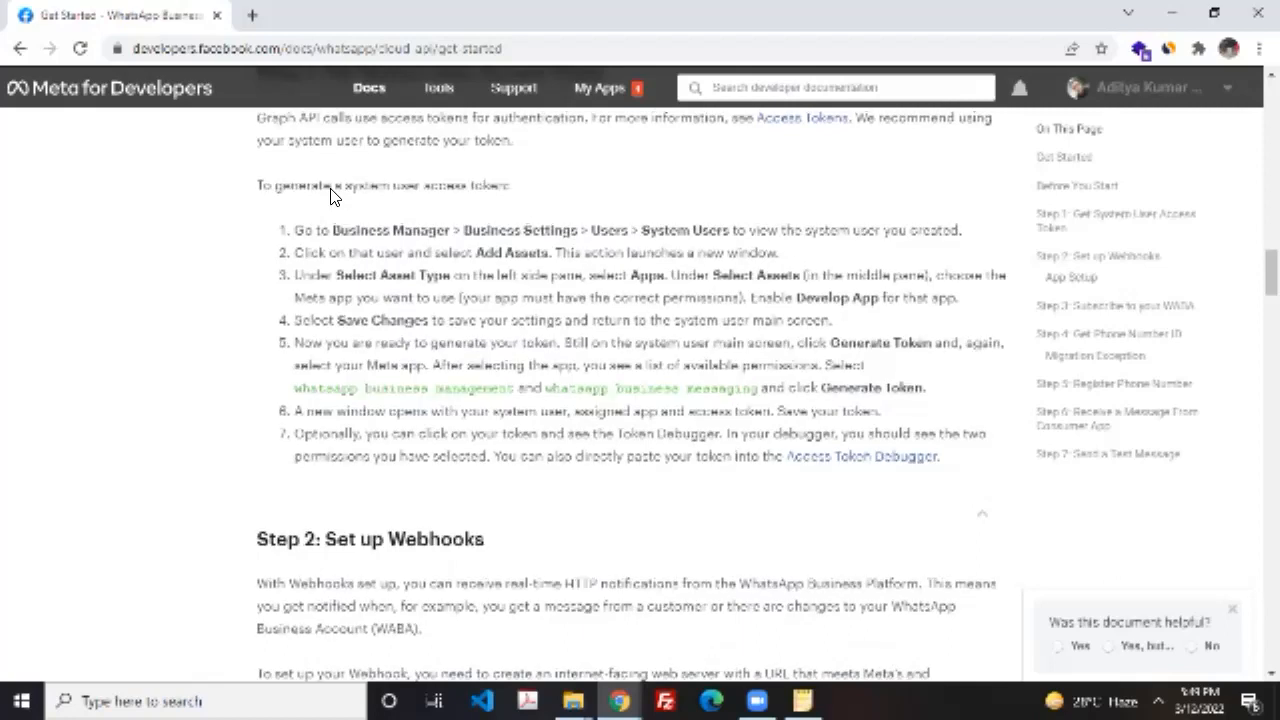
Step: Review the guide's token generation and Set up Webhooks instructions, and return to the system user's page in Business settings
scroll(335, 195, "up", 1)
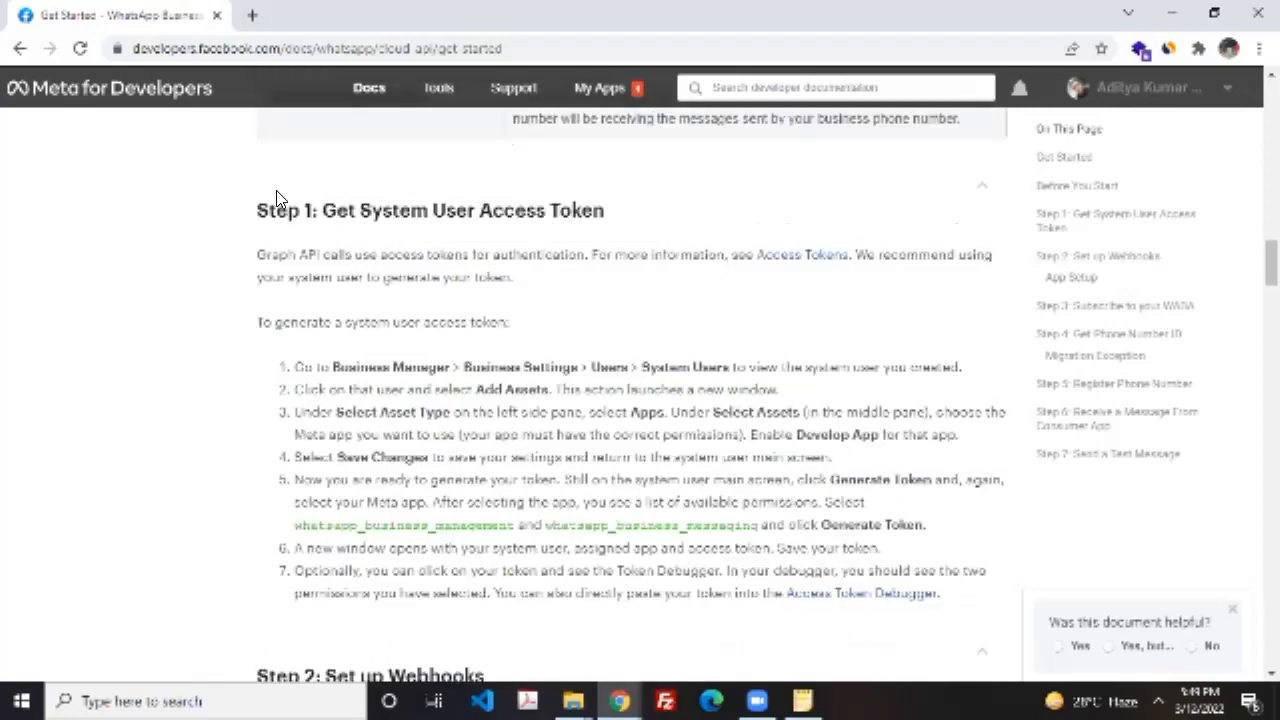
scroll(216, 192, "down", 2)
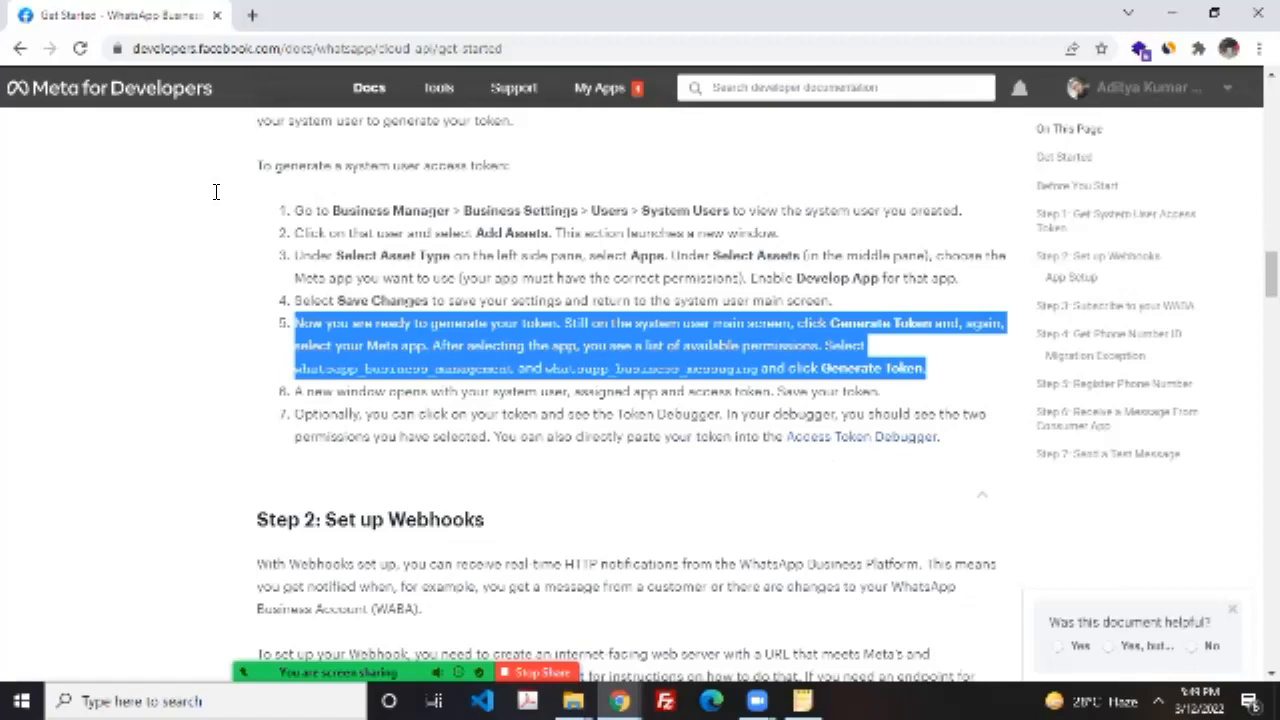
left_click(308, 180)
scroll(230, 247, "down", 3)
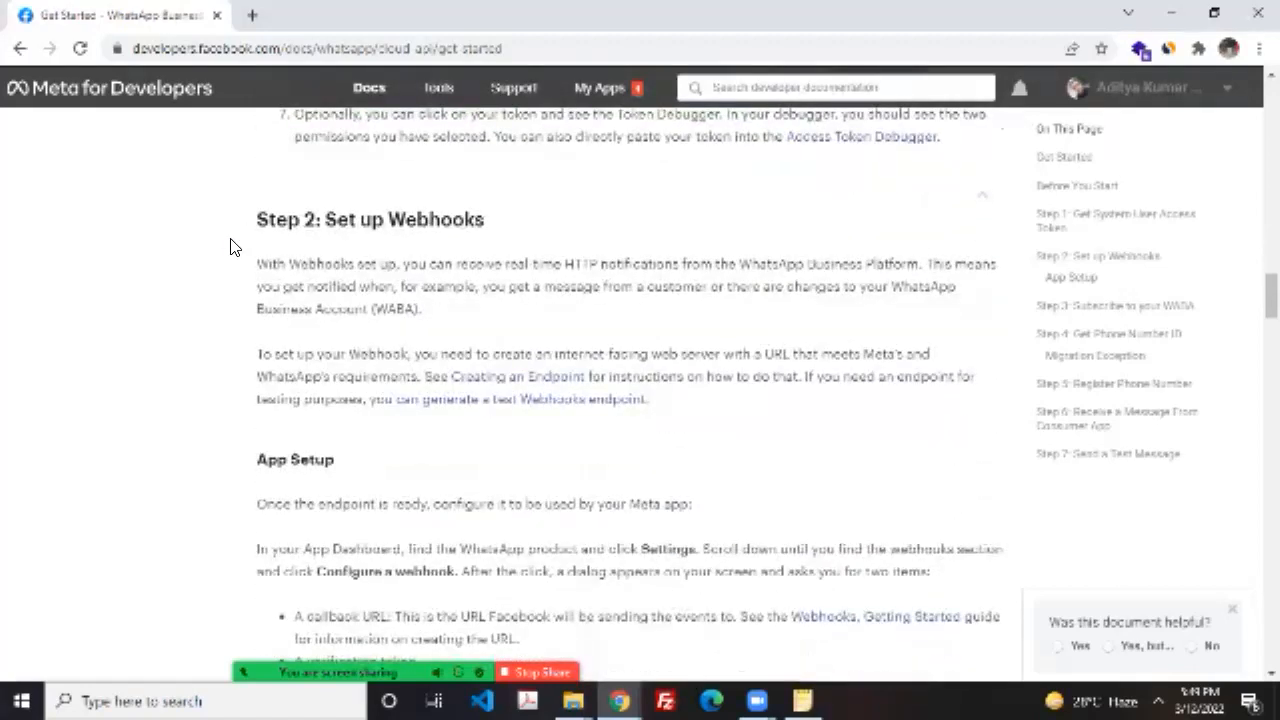
scroll(230, 247, "down", 1)
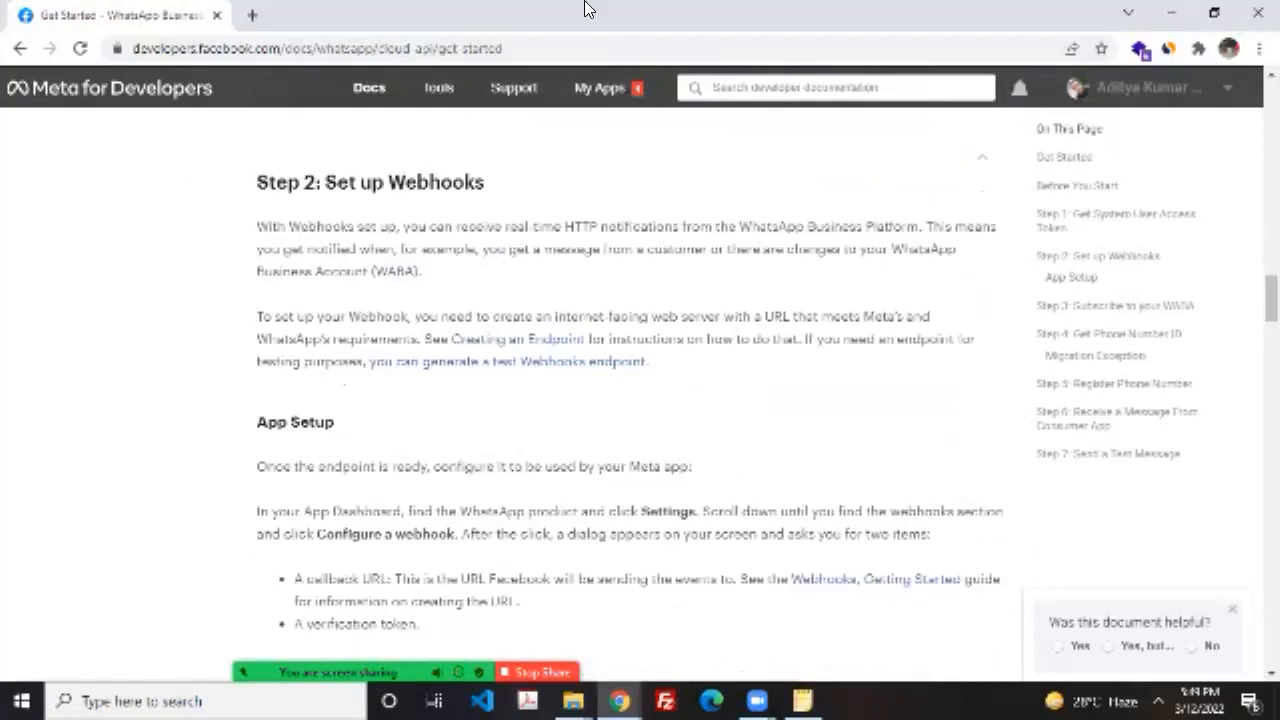
left_click(1172, 14)
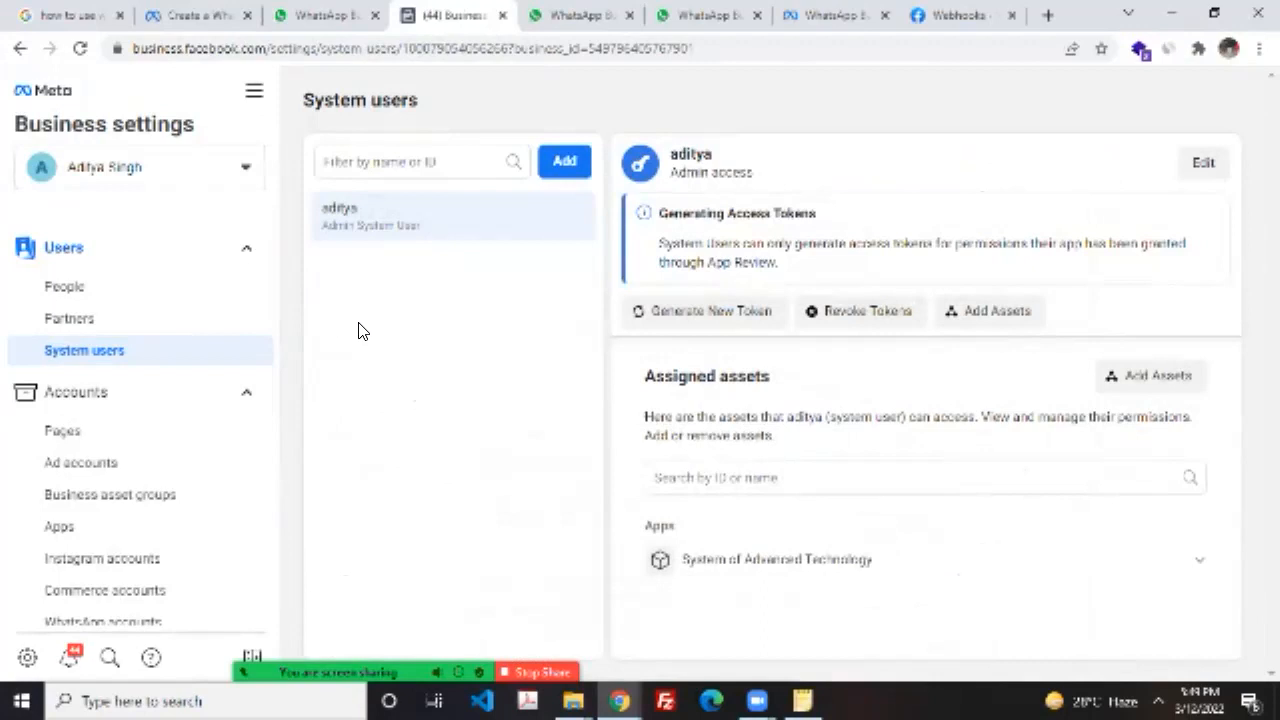
left_click(757, 701)
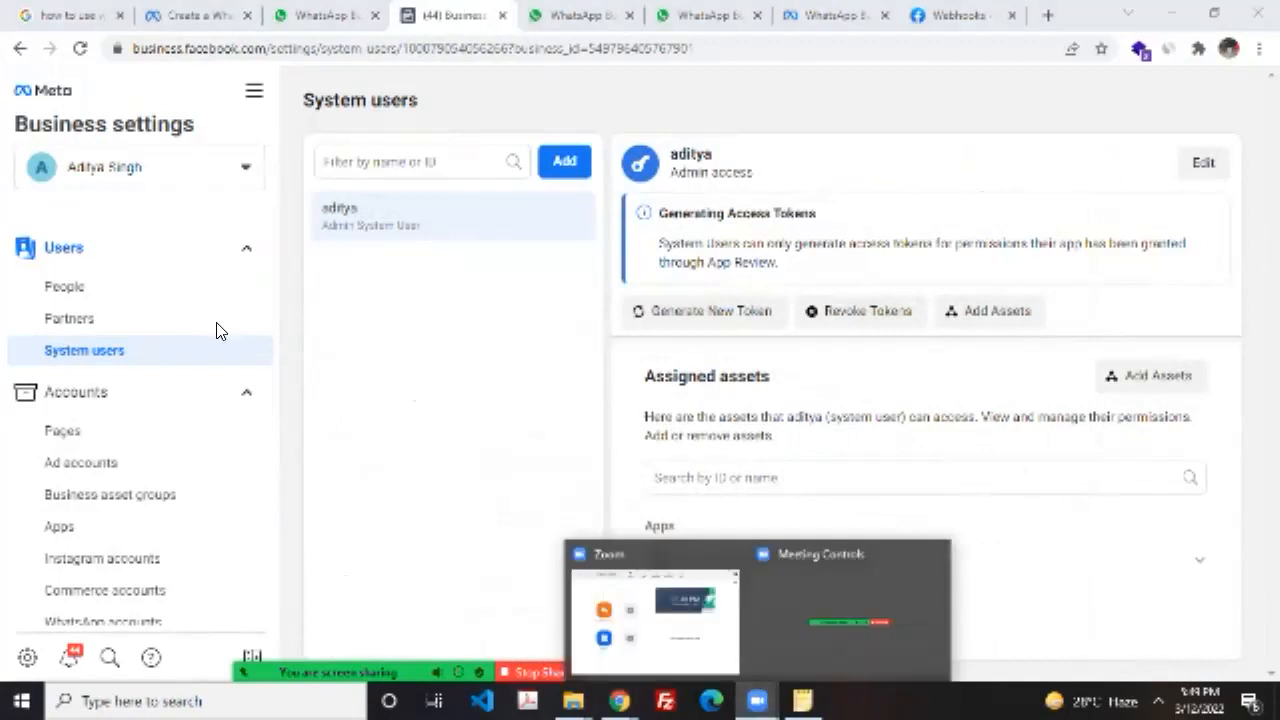
left_click(224, 214)
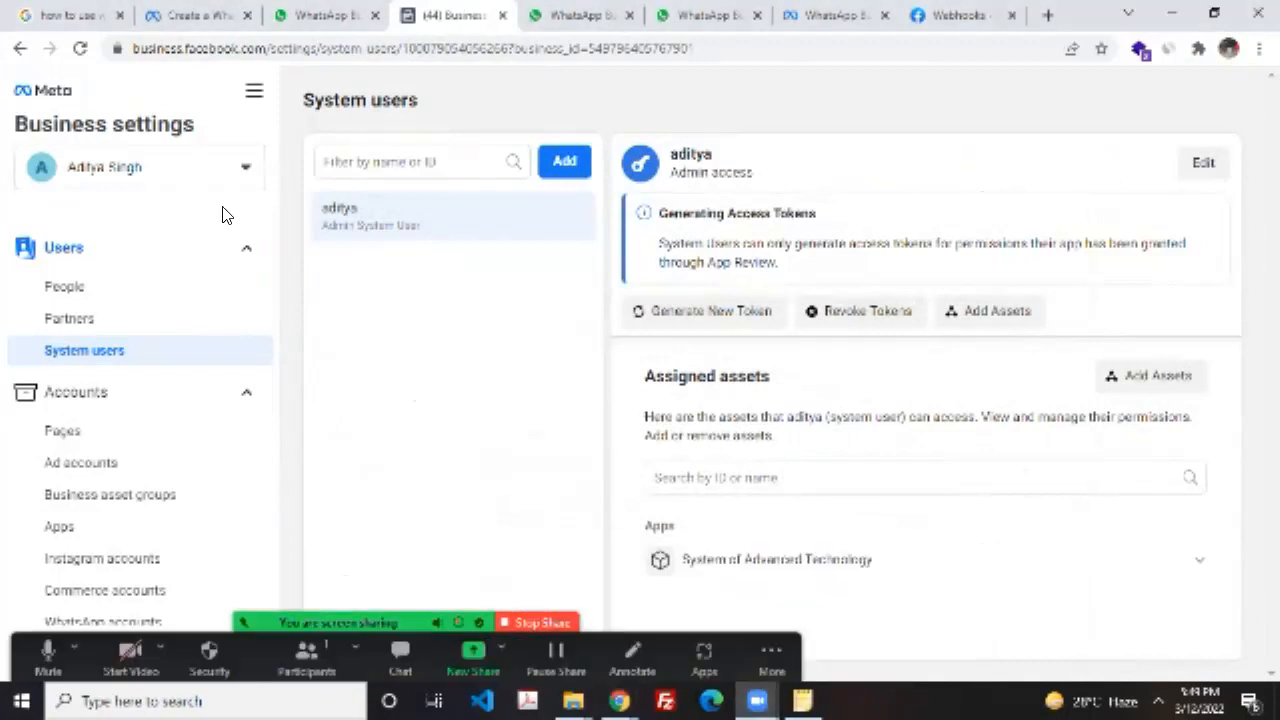